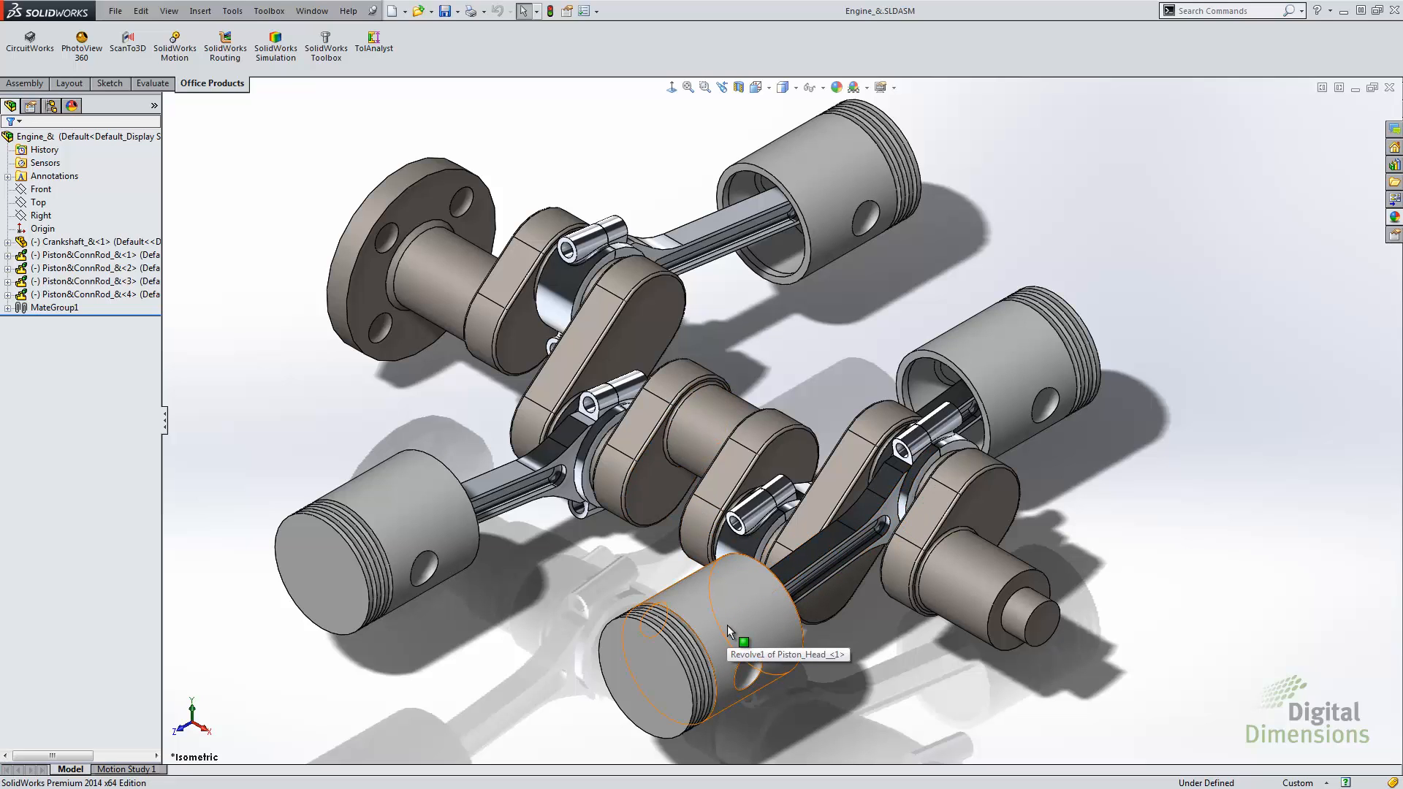
Open the recent Piston&ConnRod_& assembly, and open its Upper_Connecting_Rod_& component as a part
{"action": "key", "text": "r"}
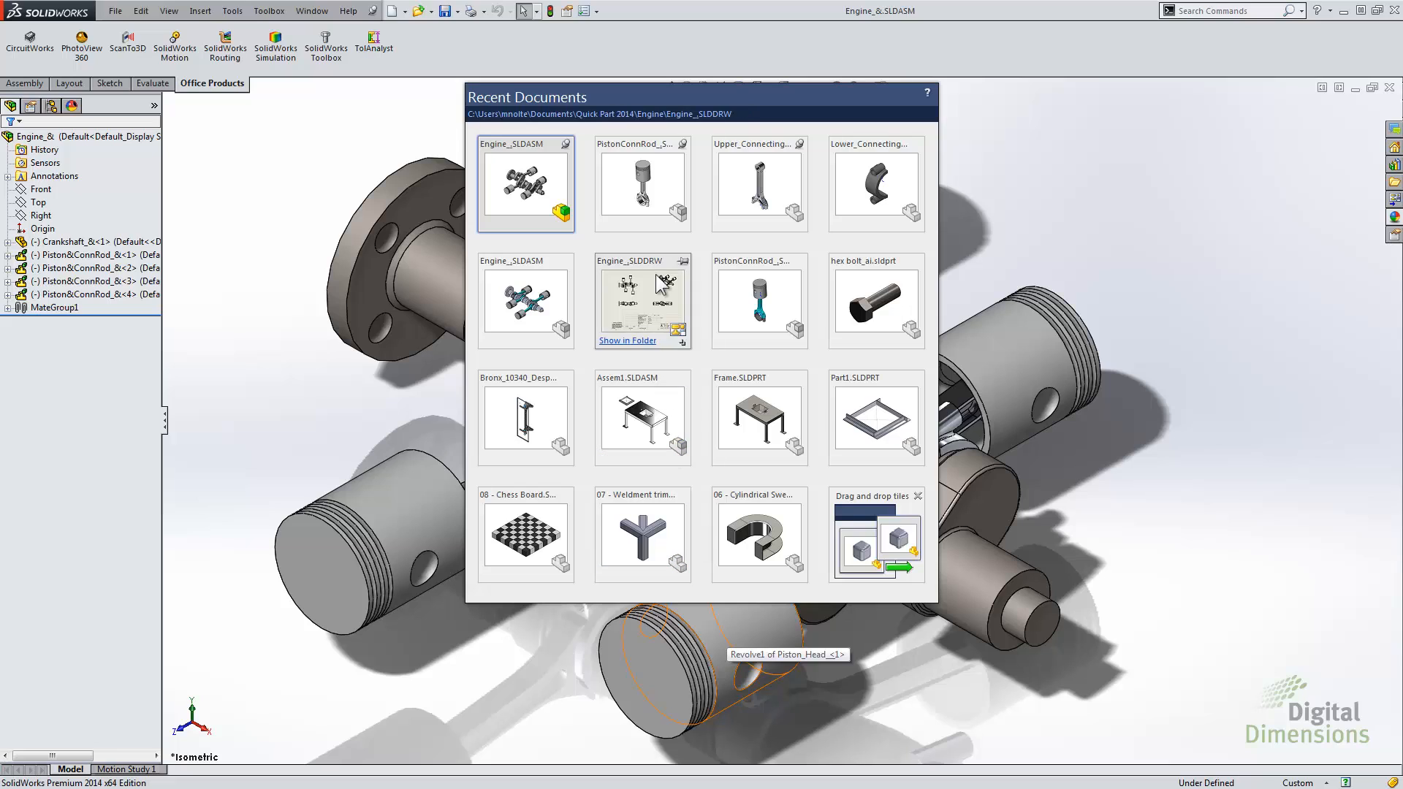
{"action": "left_click_drag", "start_coordinate": [646, 191], "coordinate": [501, 48]}
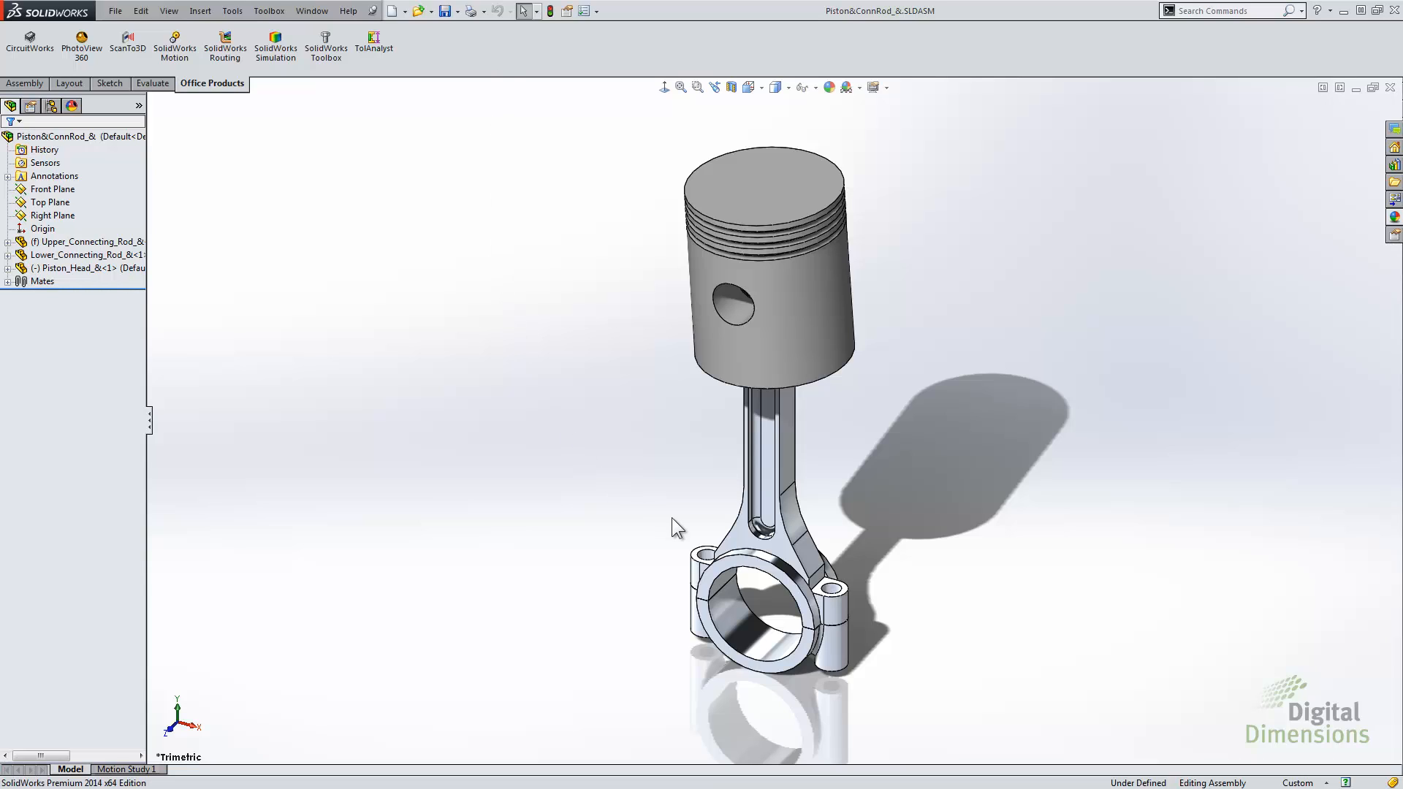
{"action": "left_click", "coordinate": [790, 476]}
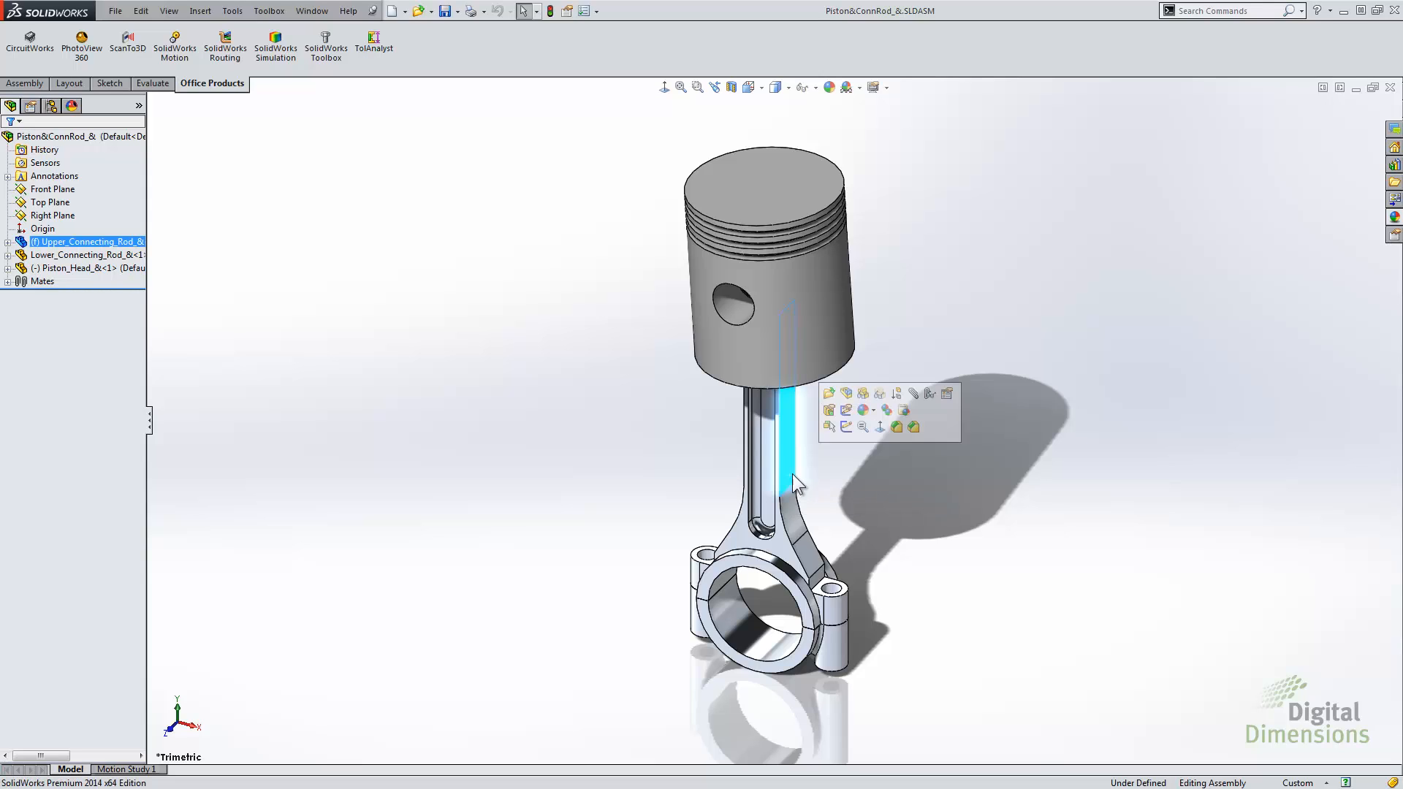
{"action": "left_click", "coordinate": [828, 394]}
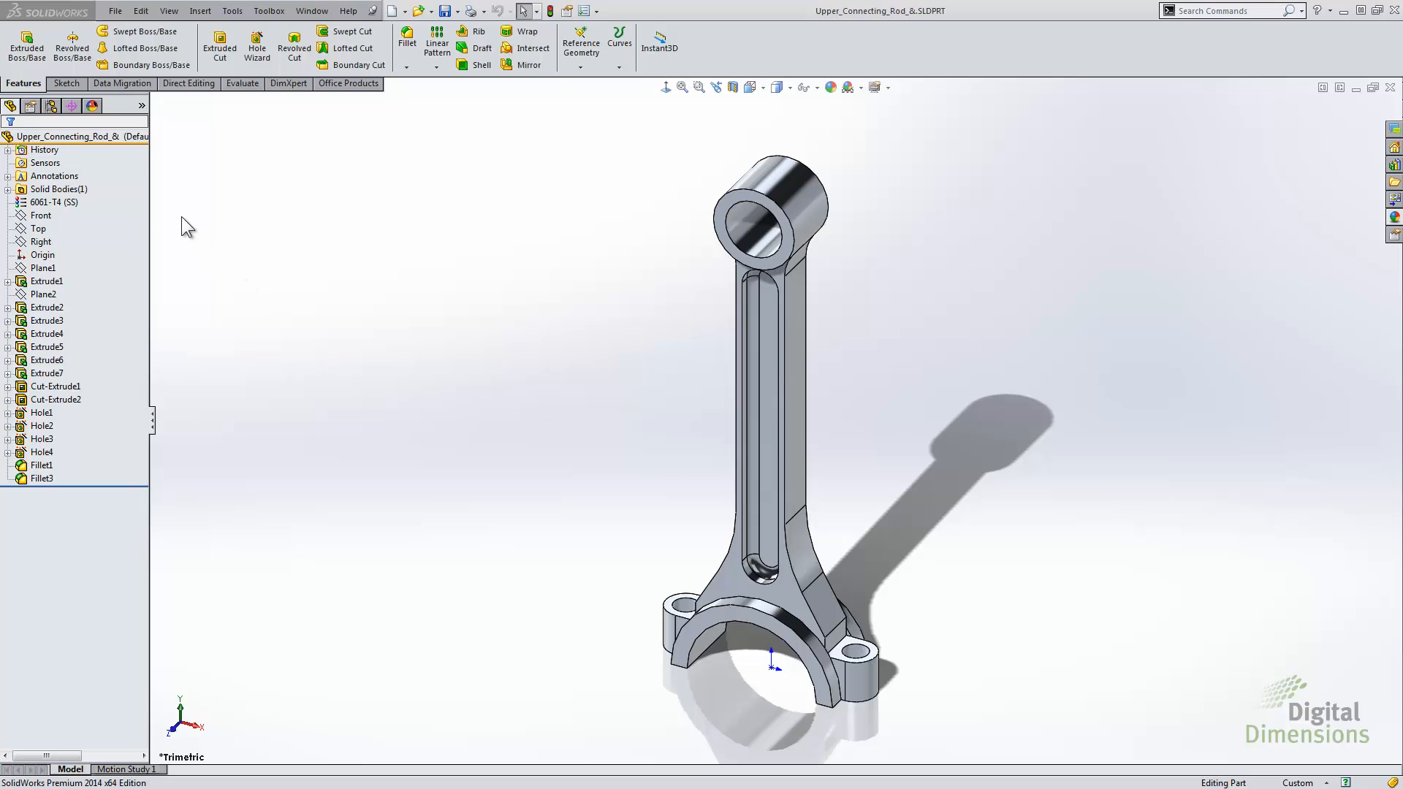
Widen the feature tree and display the configurations of the upper connecting rod
{"action": "left_click_drag", "start_coordinate": [149, 190], "coordinate": [288, 197]}
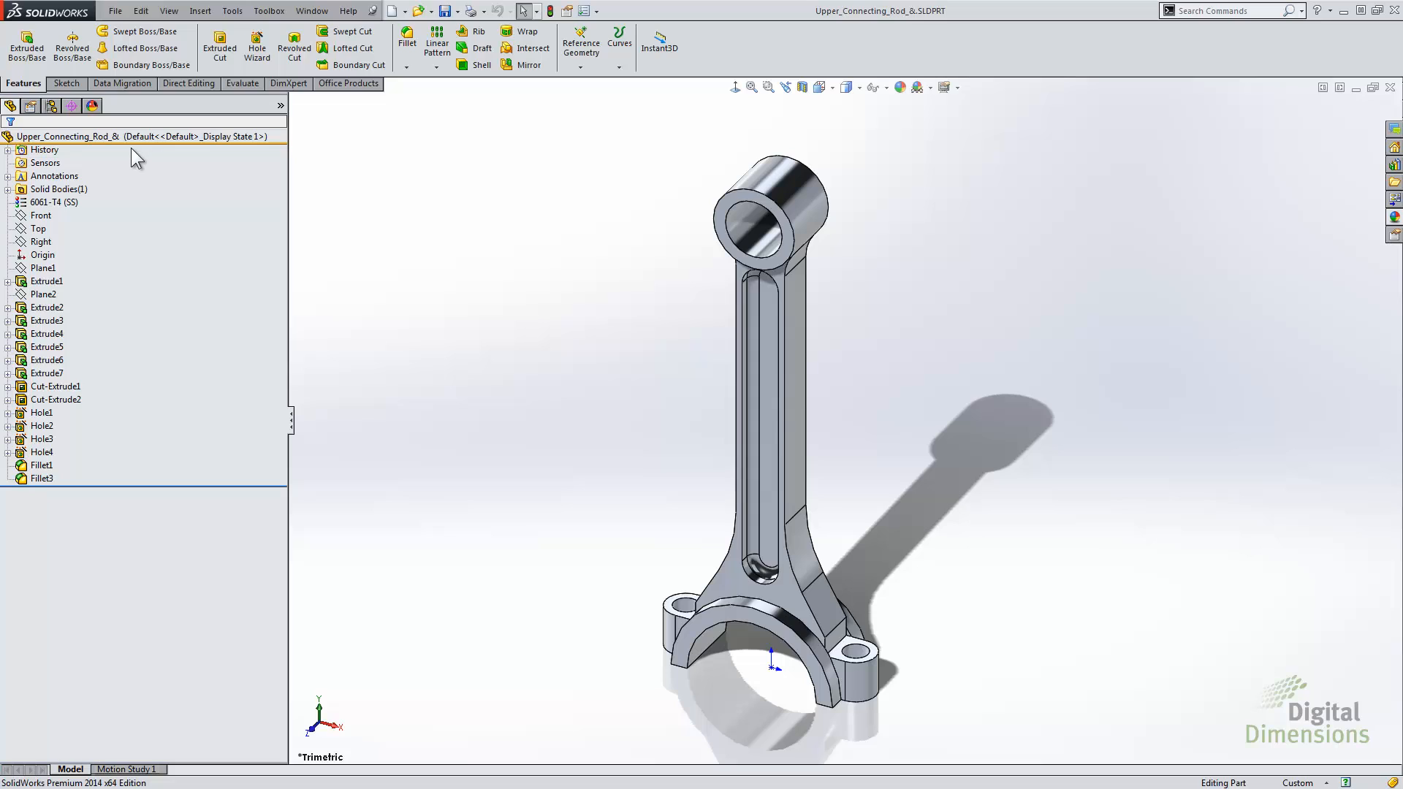
{"action": "left_click", "coordinate": [53, 108]}
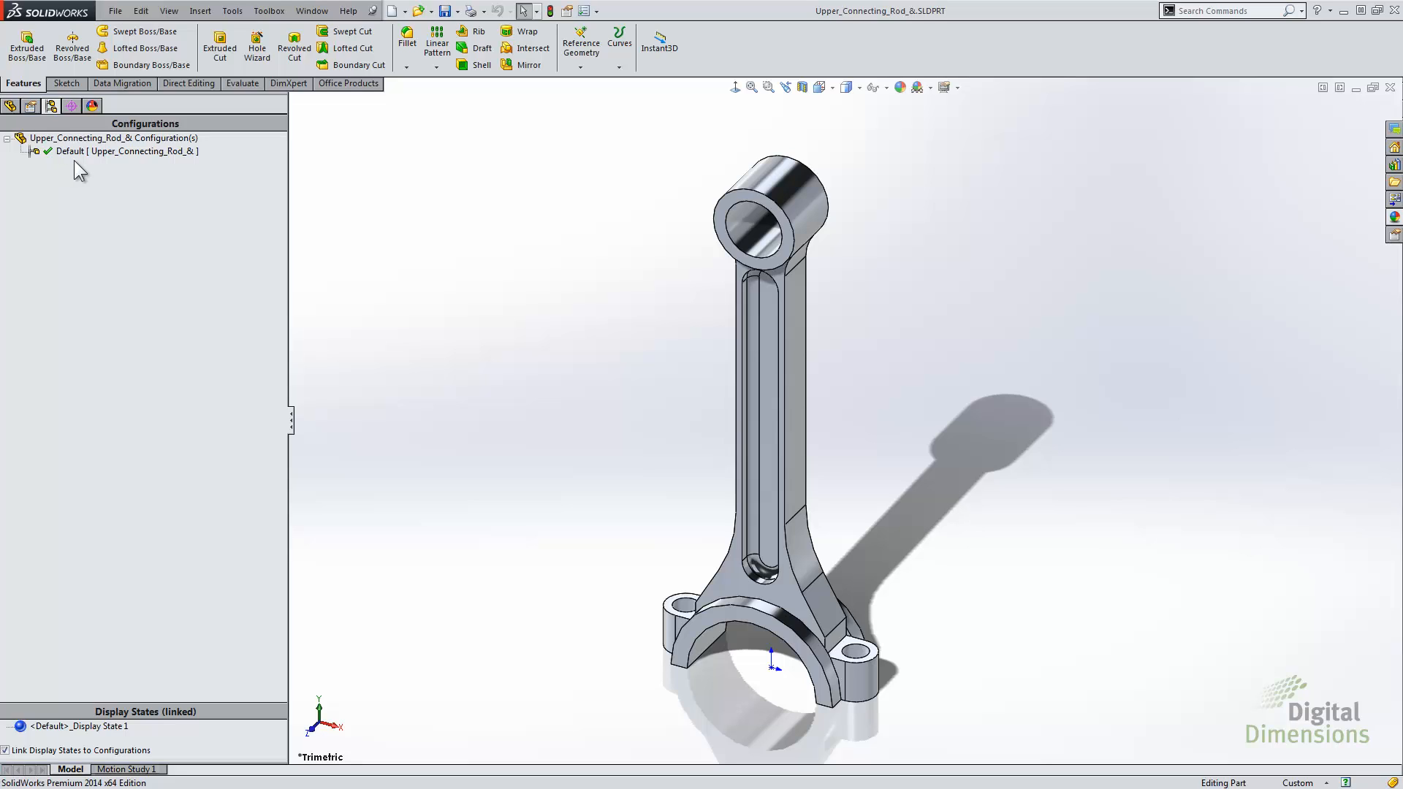
{"action": "left_click", "coordinate": [63, 139]}
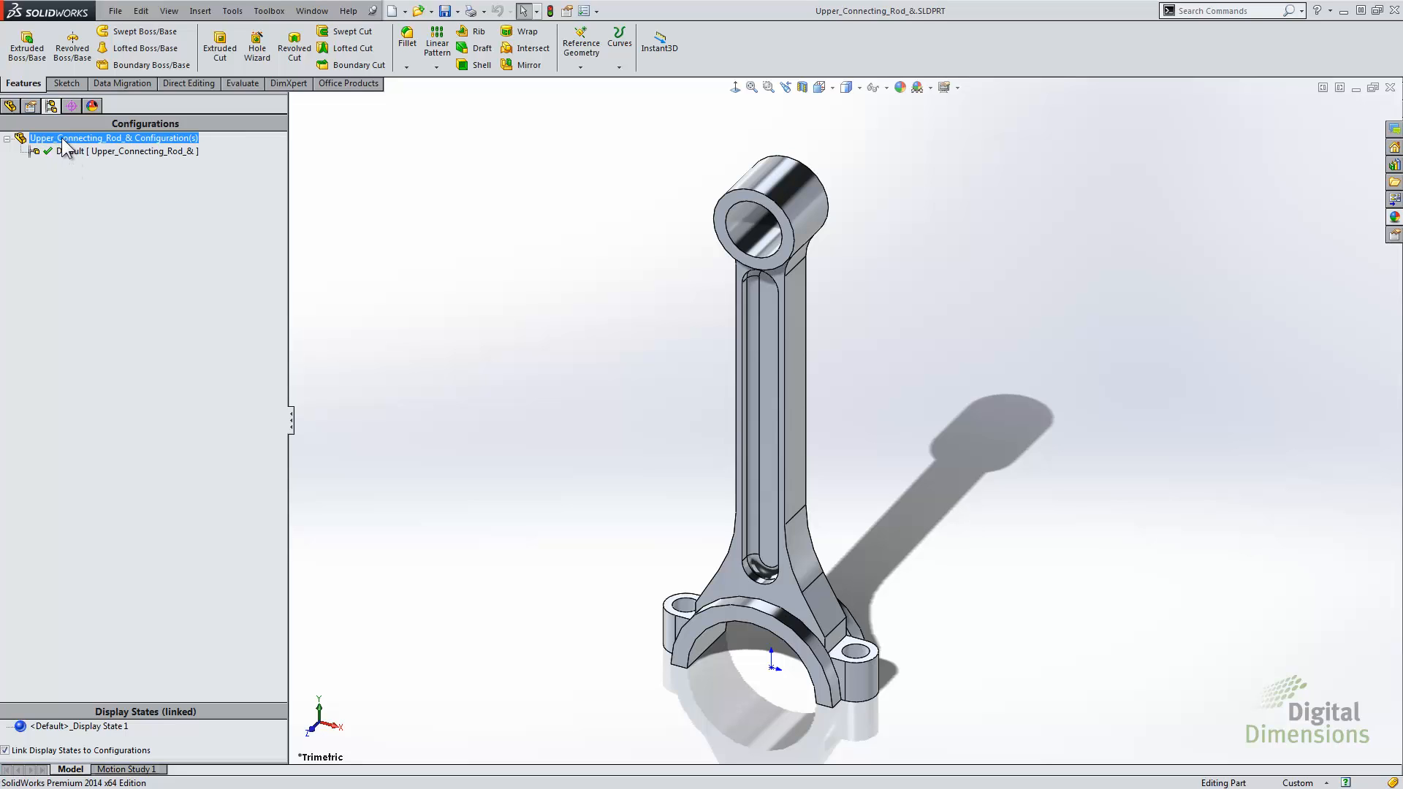
{"action": "right_click", "coordinate": [63, 142]}
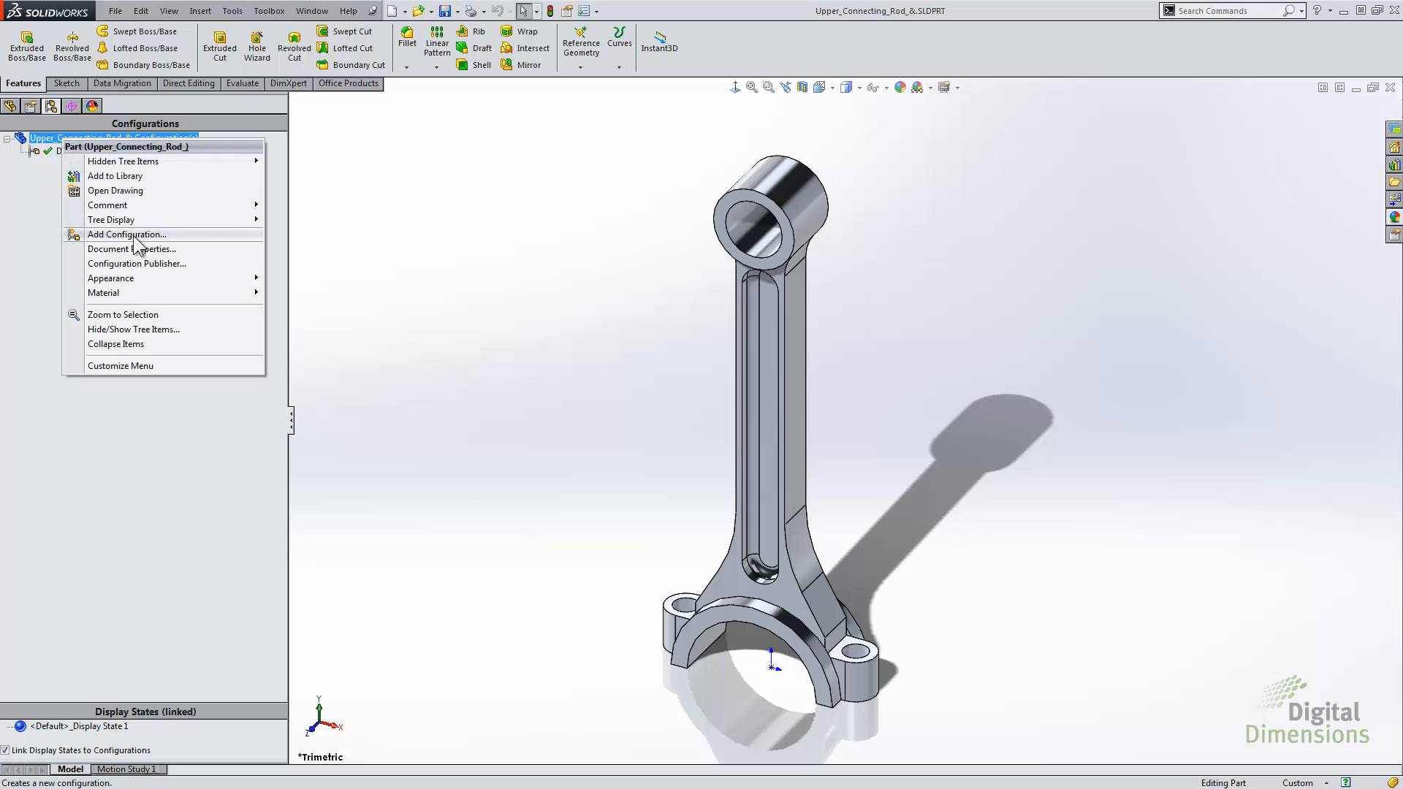
{"action": "left_click", "coordinate": [45, 249]}
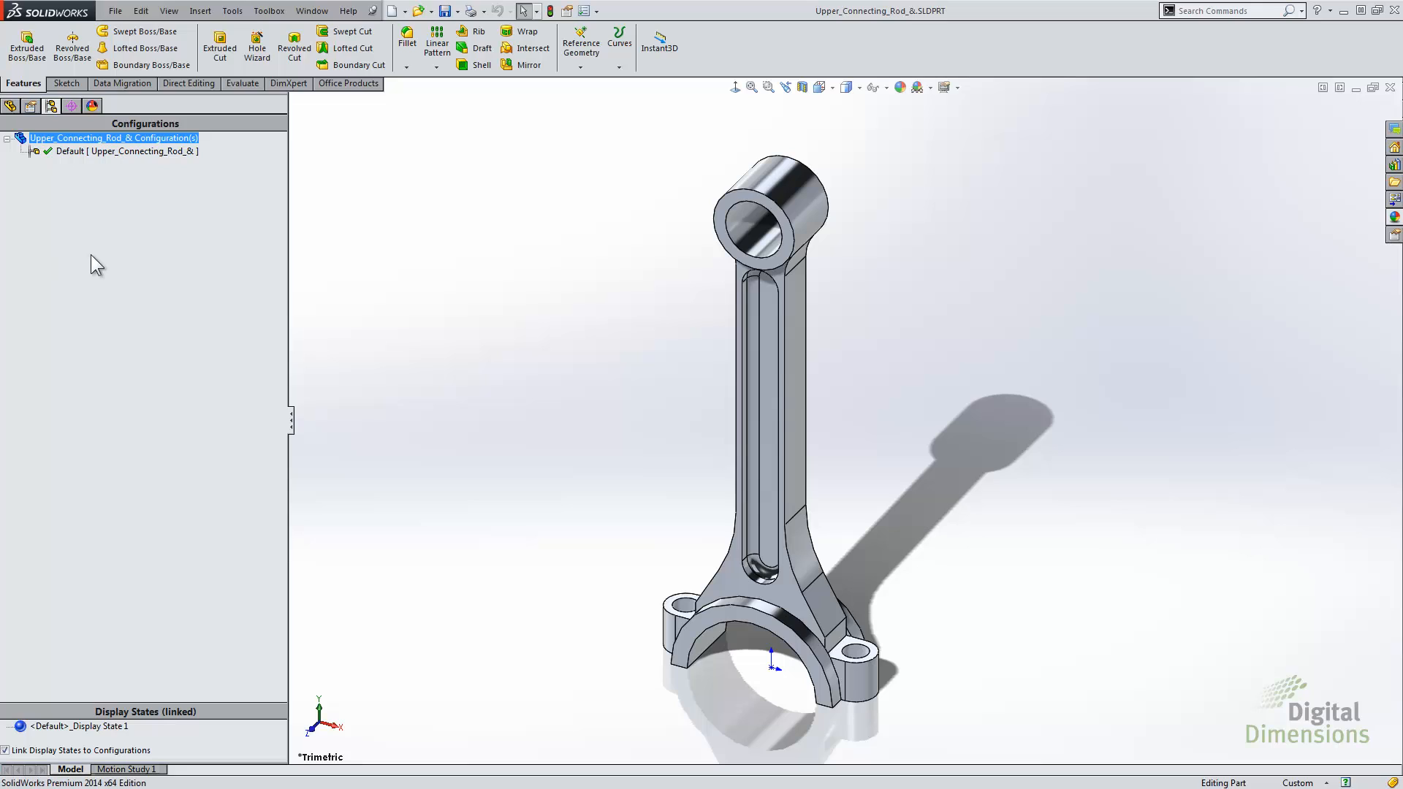
{"action": "right_click", "coordinate": [124, 266]}
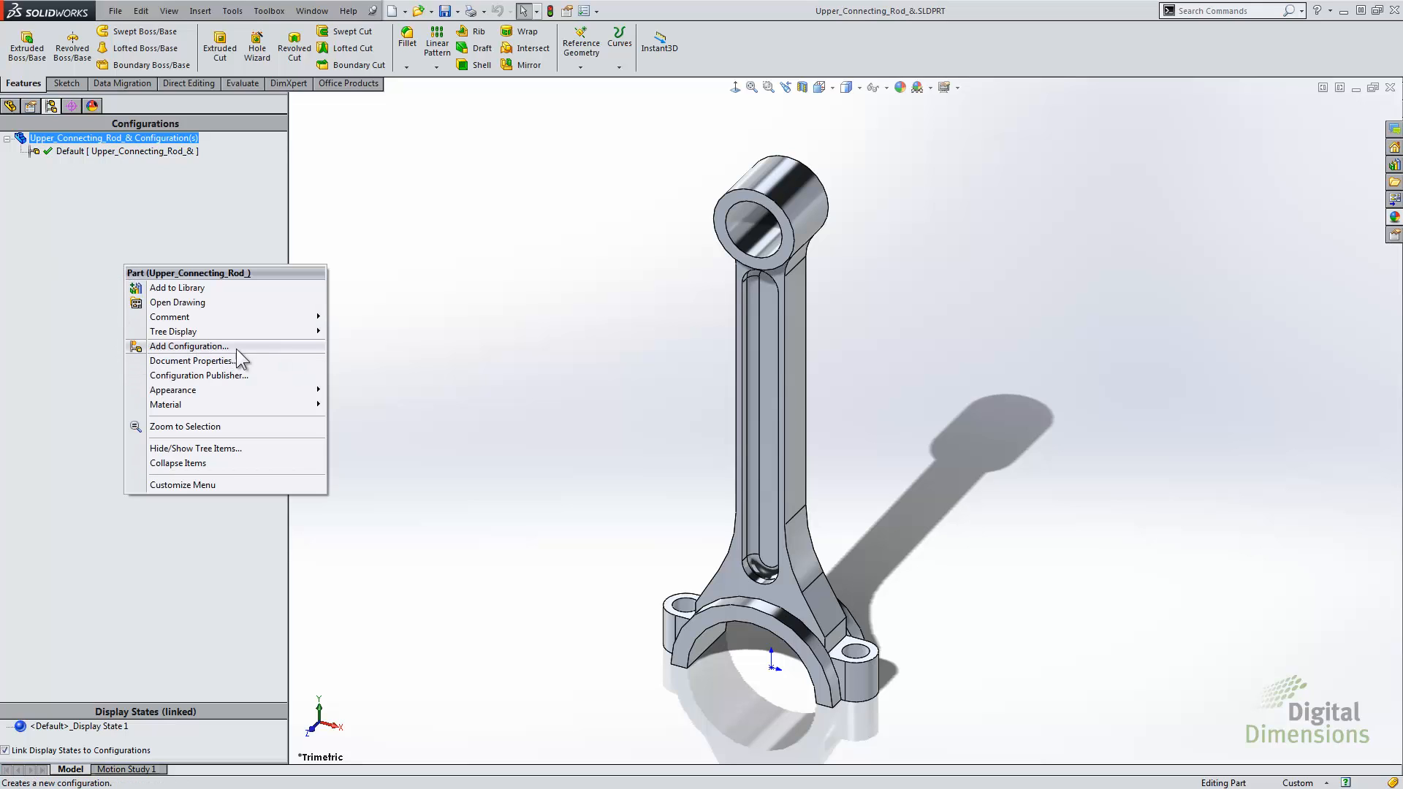
{"action": "left_click", "coordinate": [557, 382]}
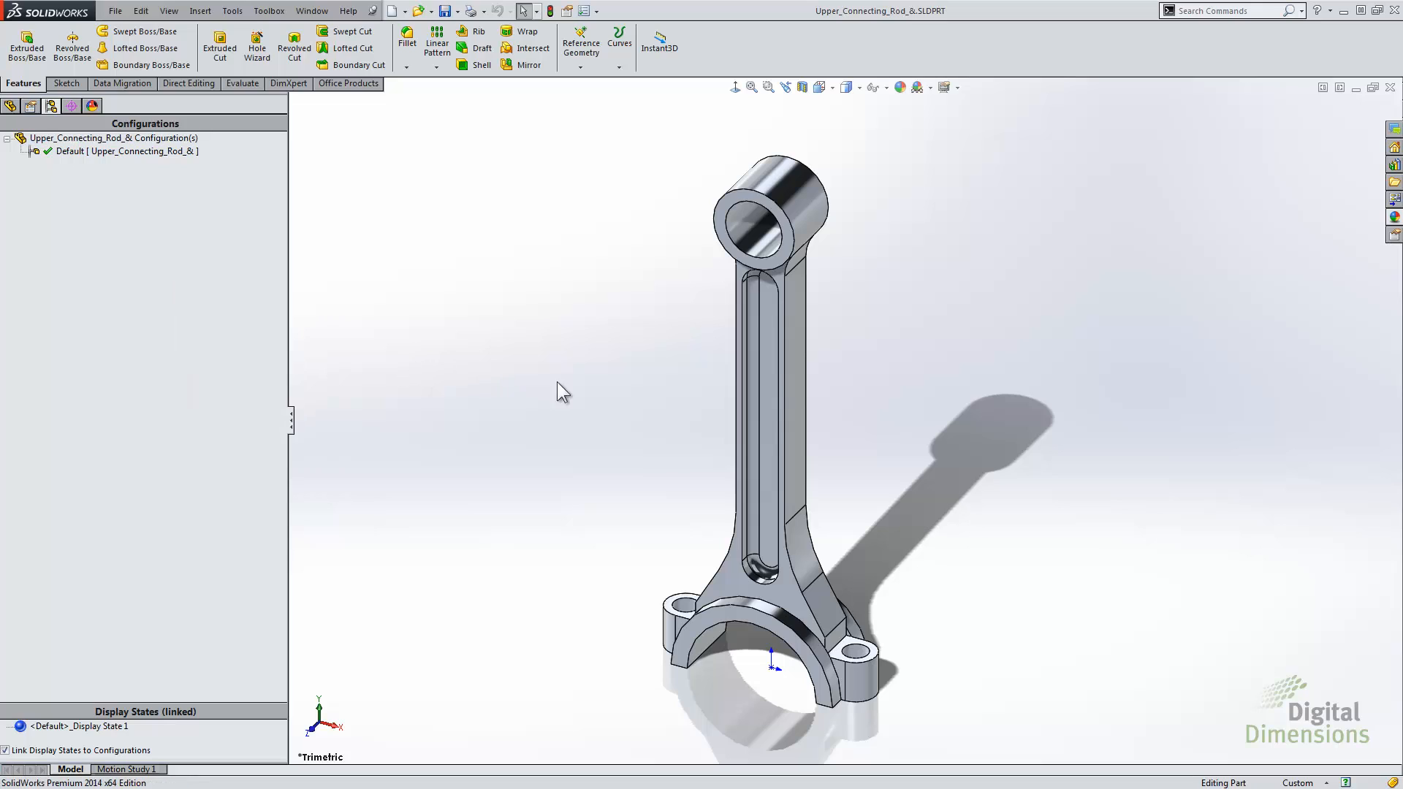
{"action": "left_click", "coordinate": [763, 382]}
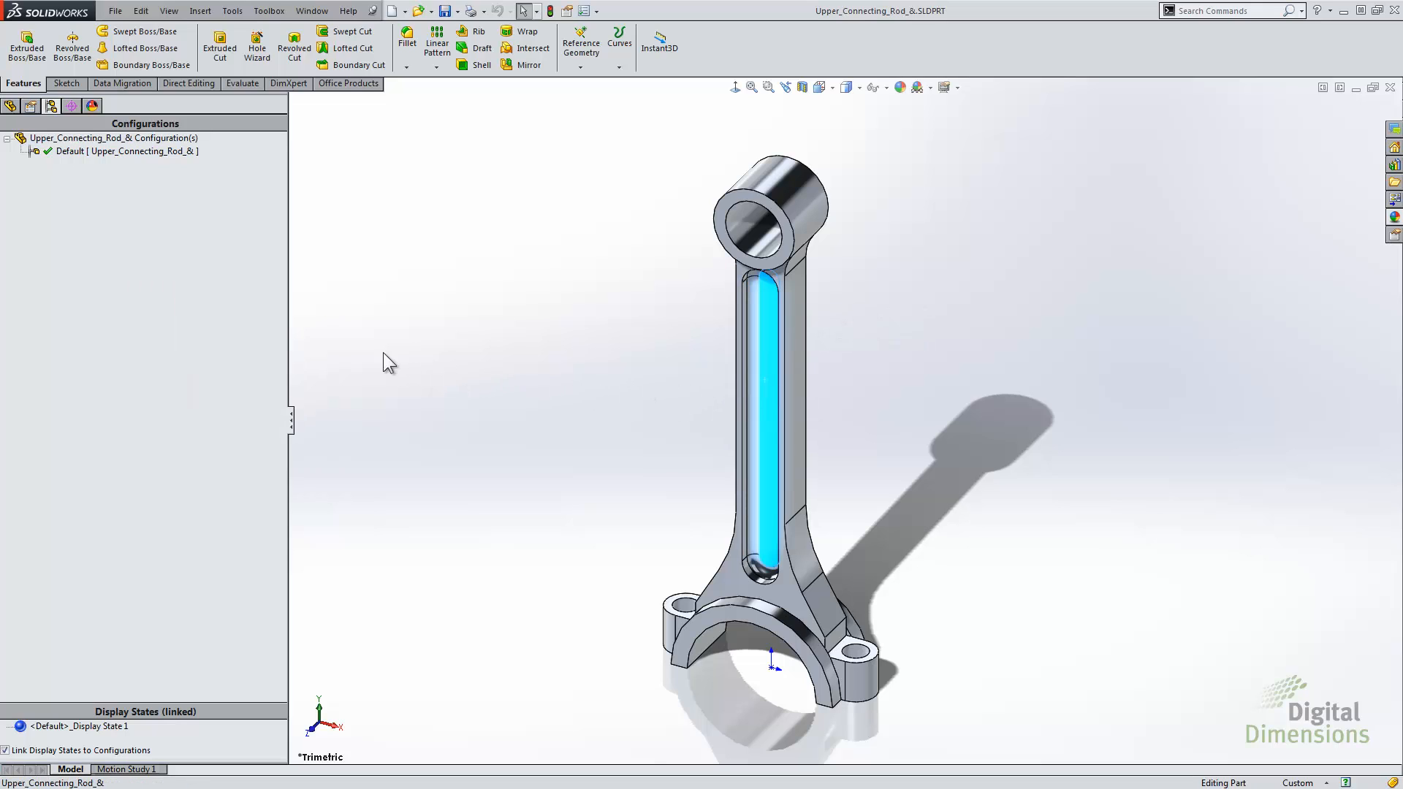
{"action": "right_click", "coordinate": [142, 304]}
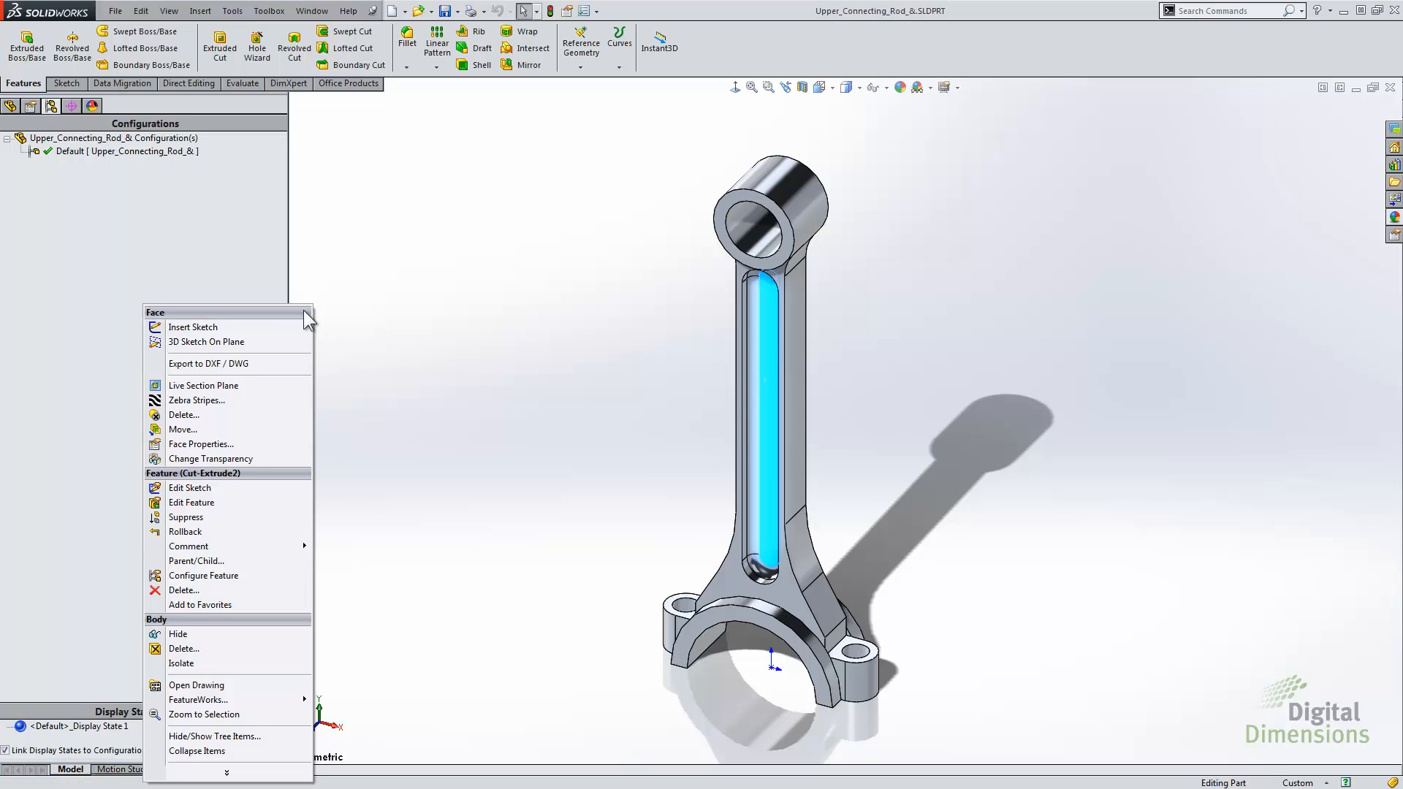
{"action": "left_click", "coordinate": [405, 304]}
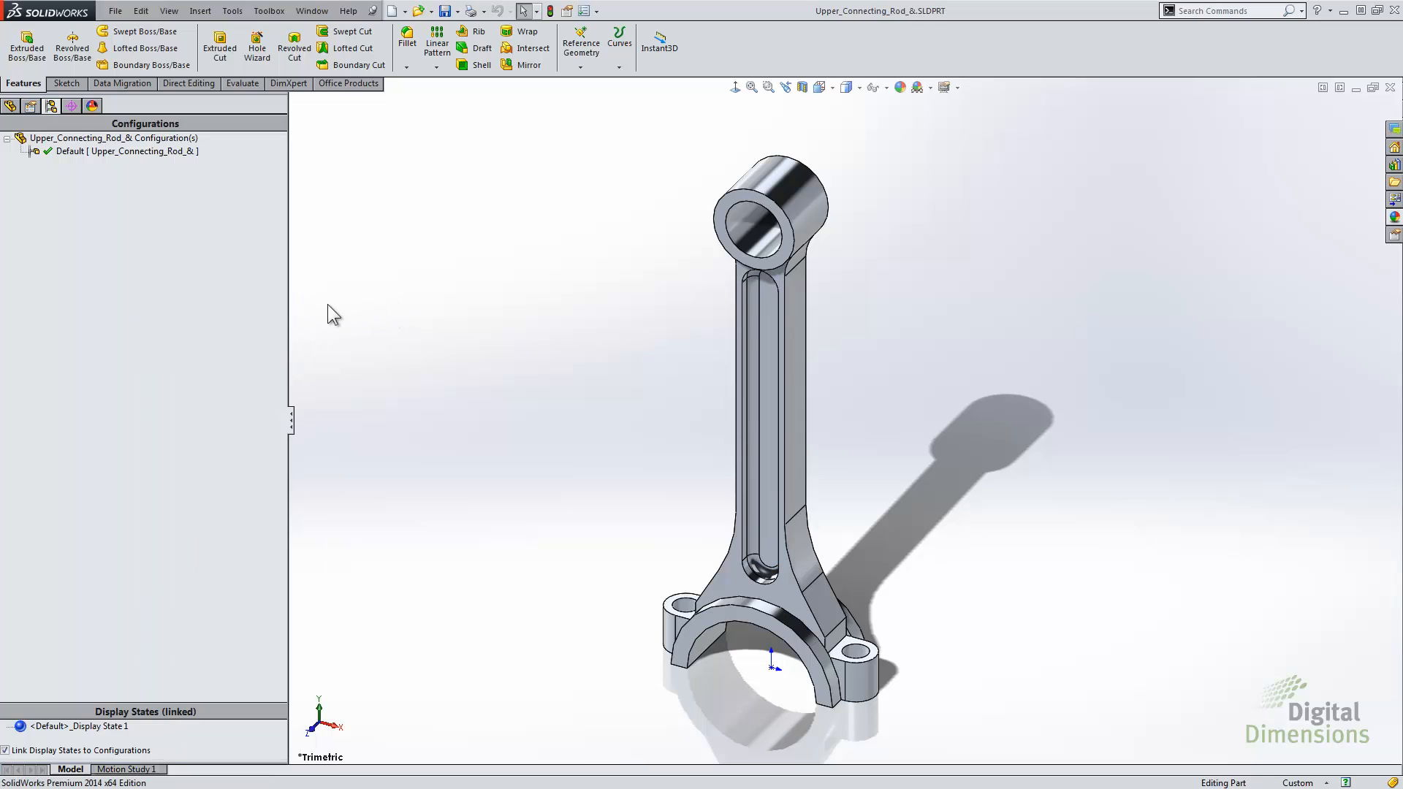
Start a new configuration of the upper connecting rod and name it "without fillets"
{"action": "right_click", "coordinate": [146, 279]}
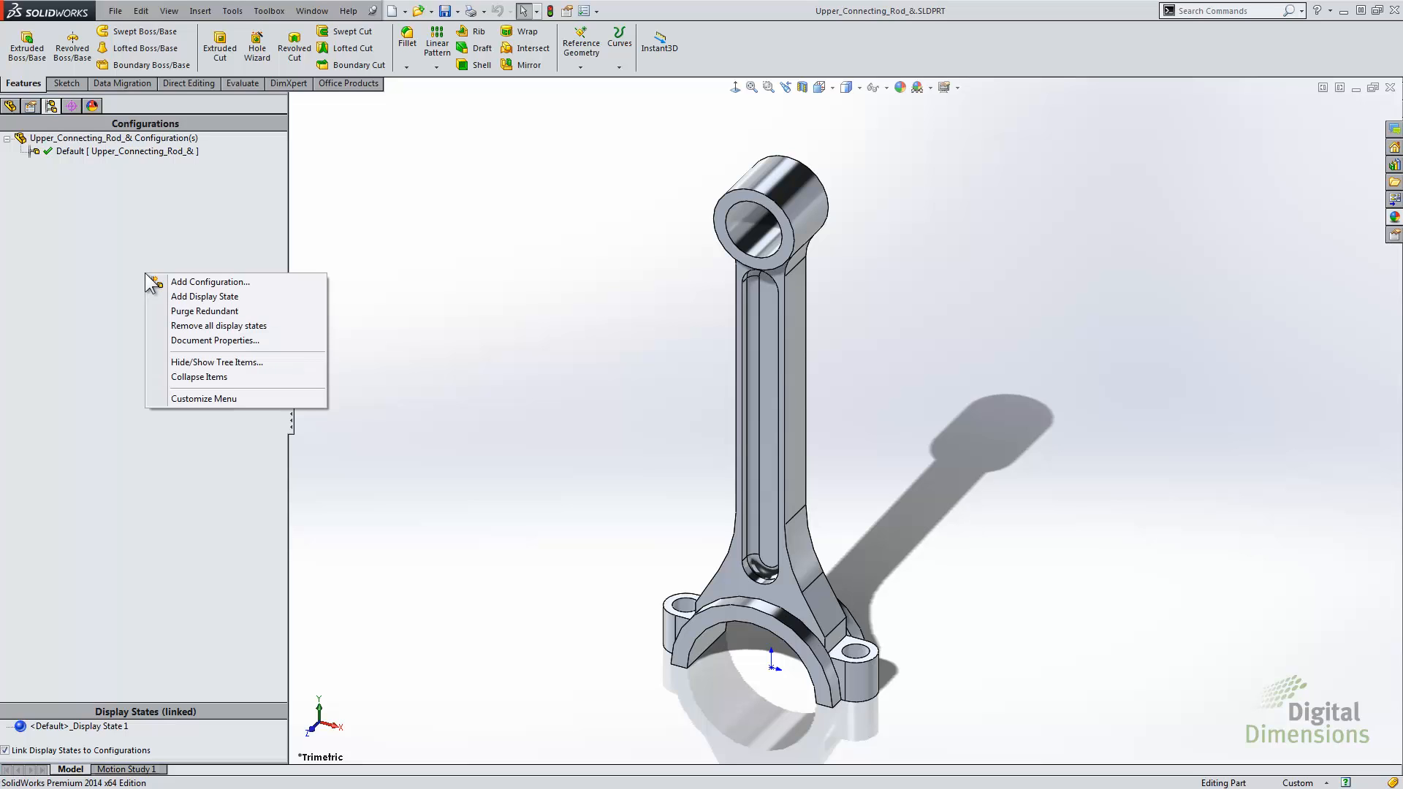
{"action": "left_click", "coordinate": [210, 282]}
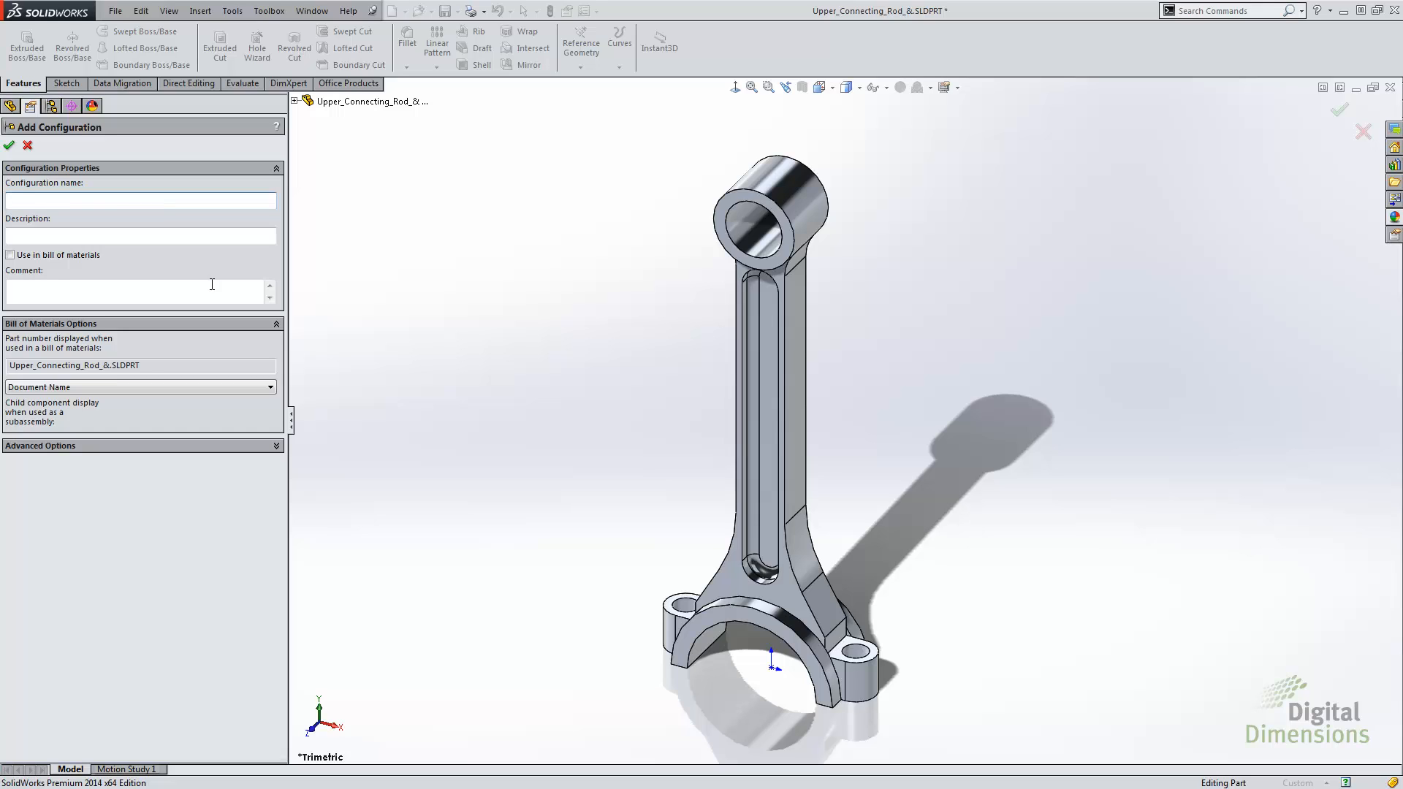
{"action": "type", "text": "with out"}
{"action": "key", "text": "BackSpace"}
{"action": "key", "text": "BackSpace"}
{"action": "key", "text": "BackSpace"}
{"action": "type", "text": "ot"}
{"action": "key", "text": "BackSpace"}
{"action": "type", "text": "ut fillets"}
{"action": "left_click", "coordinate": [78, 235]}
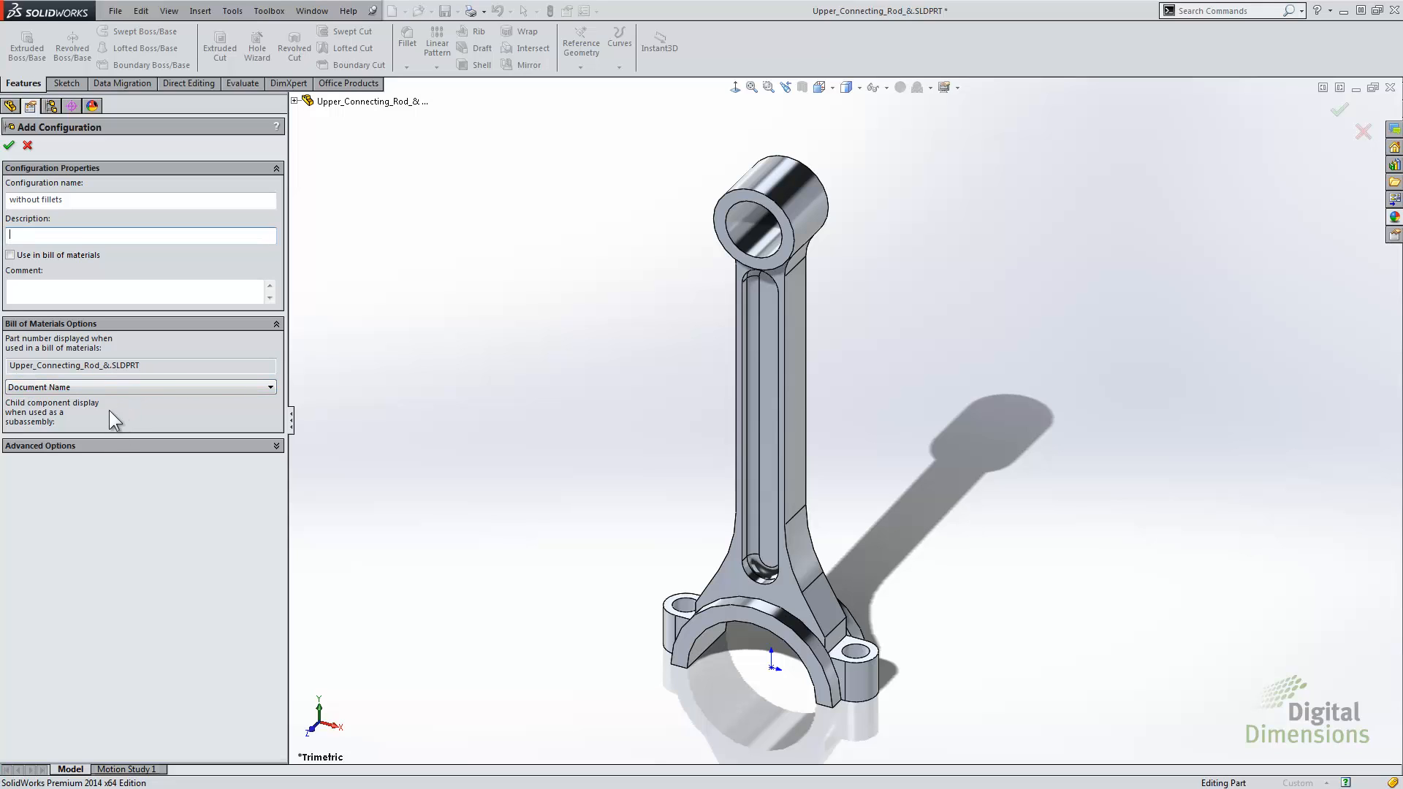
Use the Configuration Name as the bill of materials part number, expand the advanced options, and create the configuration
{"action": "left_click", "coordinate": [113, 387]}
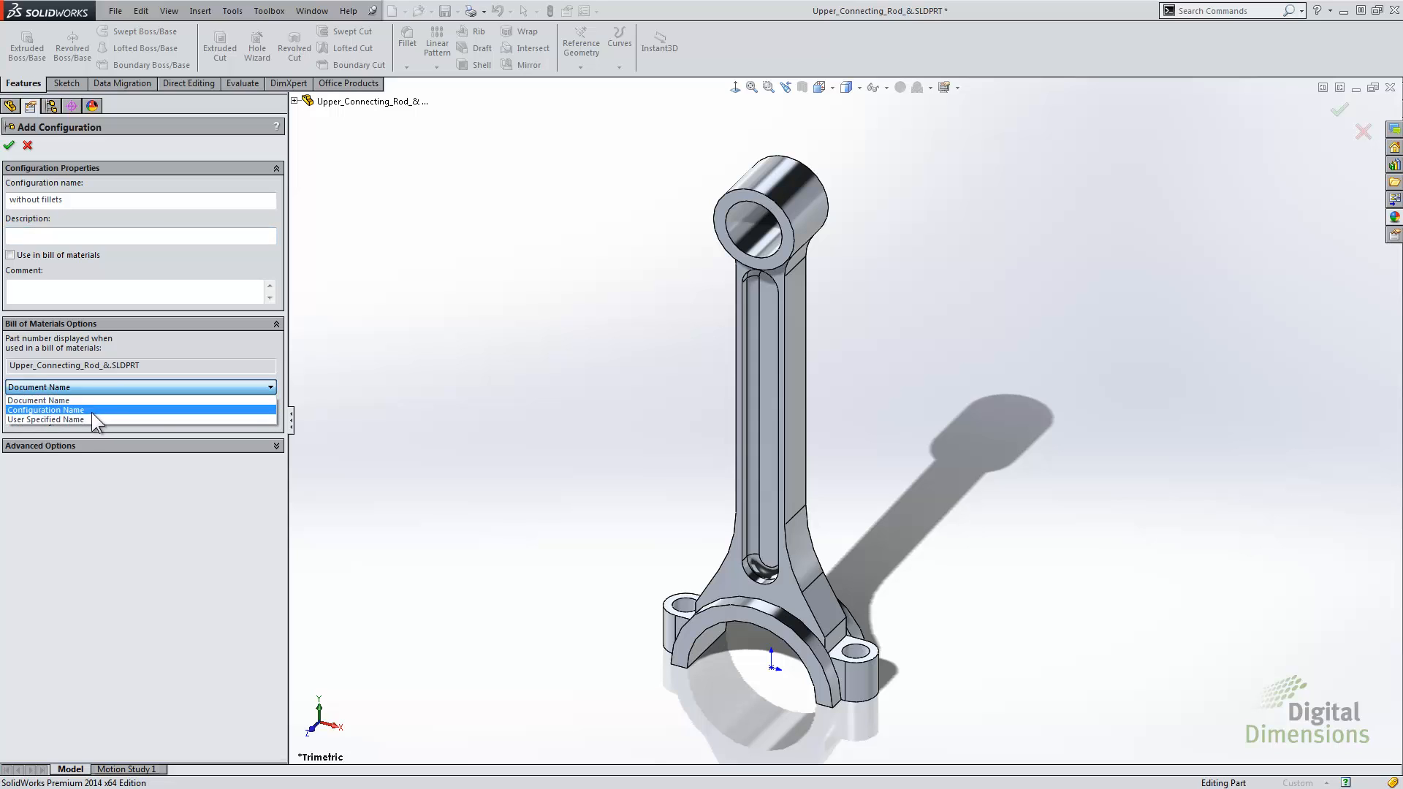
{"action": "left_click", "coordinate": [92, 411]}
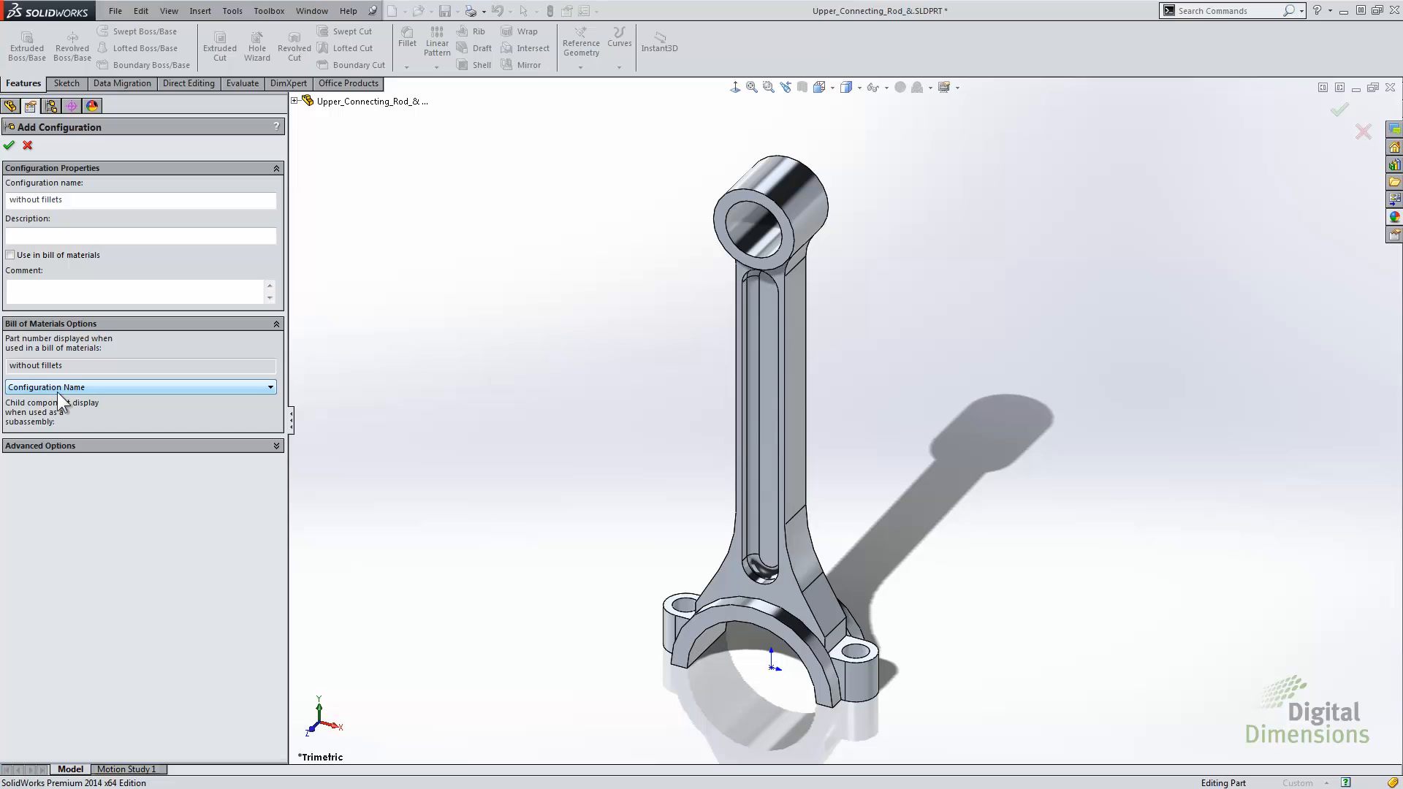
{"action": "left_click", "coordinate": [148, 445]}
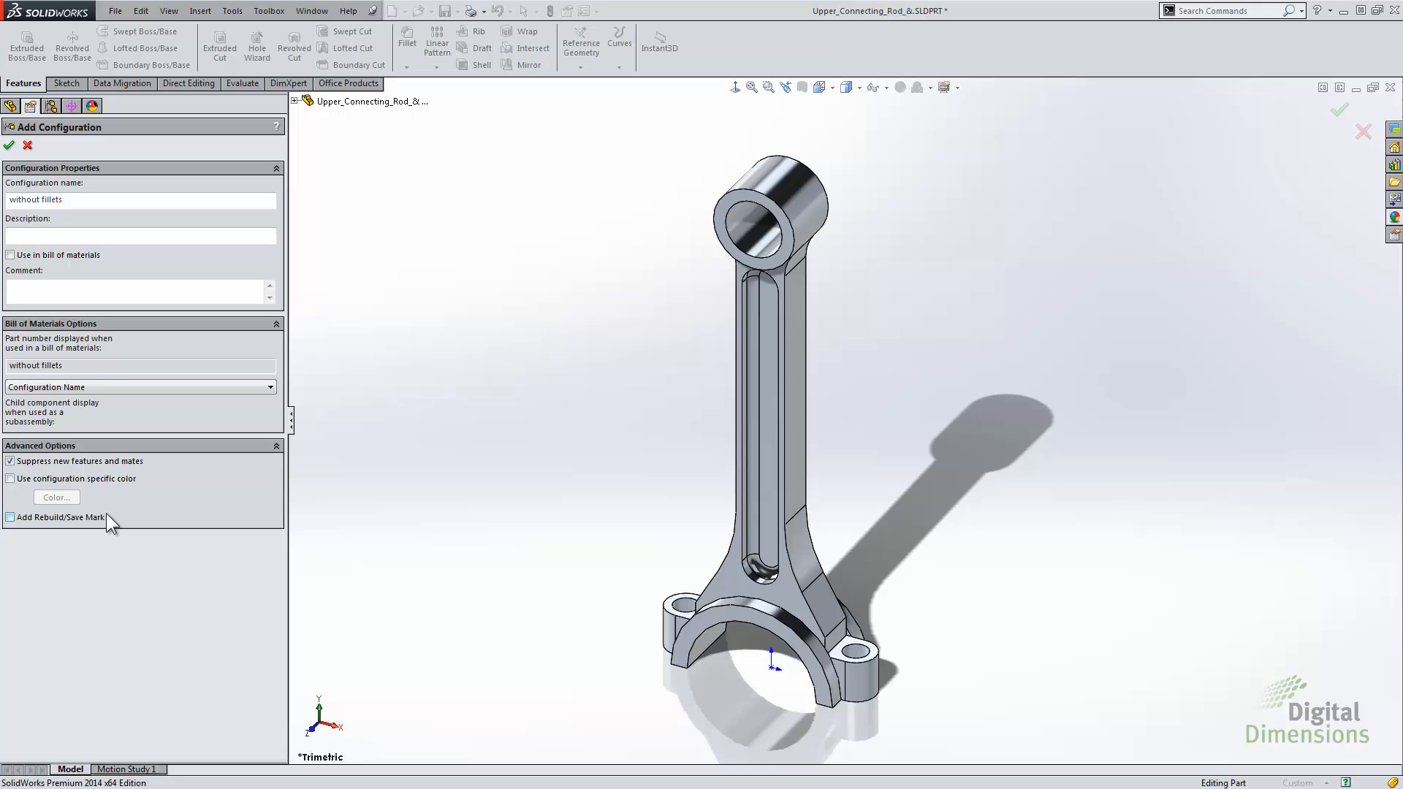
{"action": "left_click", "coordinate": [9, 146]}
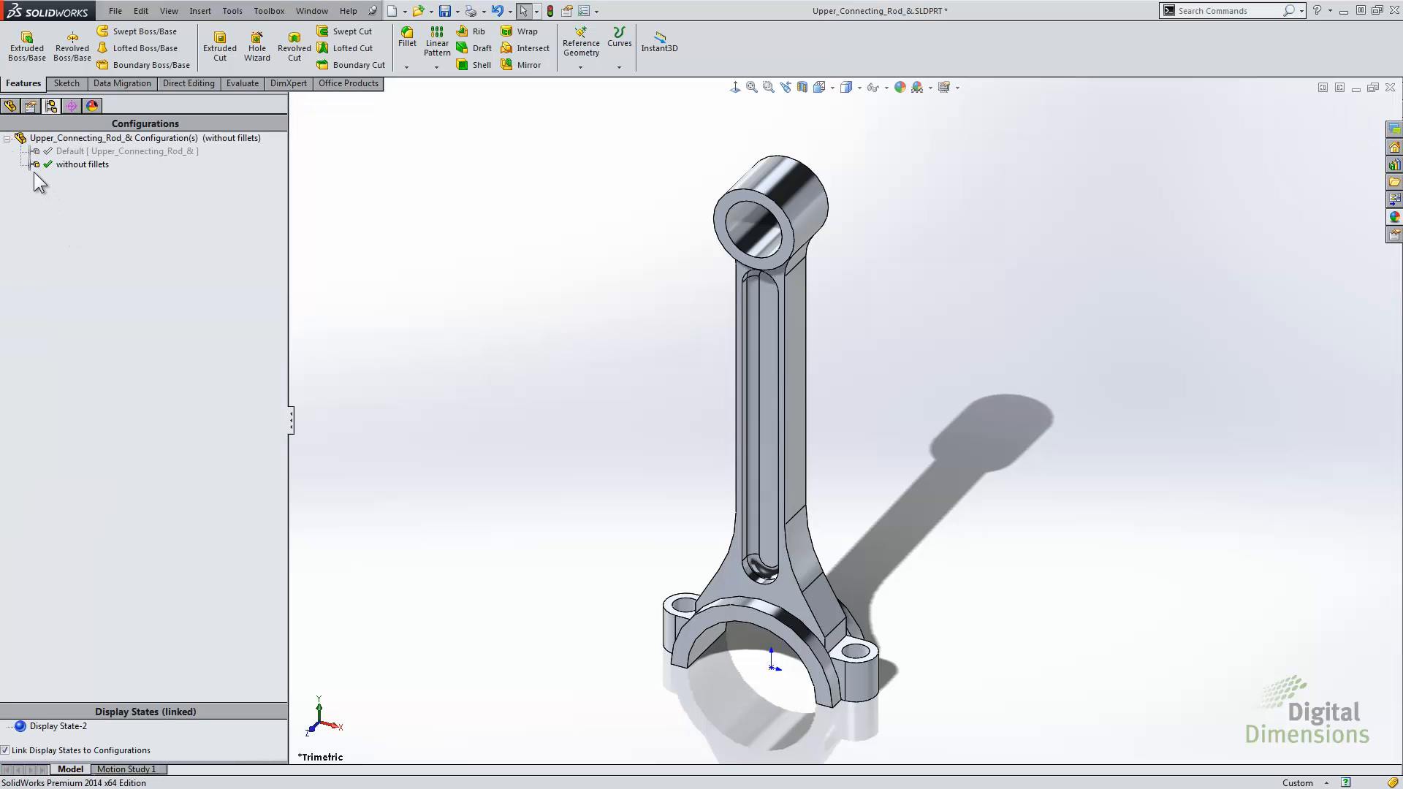
Activate the Default configuration and switch back to "without fillets" to compare the two
{"action": "double_click", "coordinate": [73, 152]}
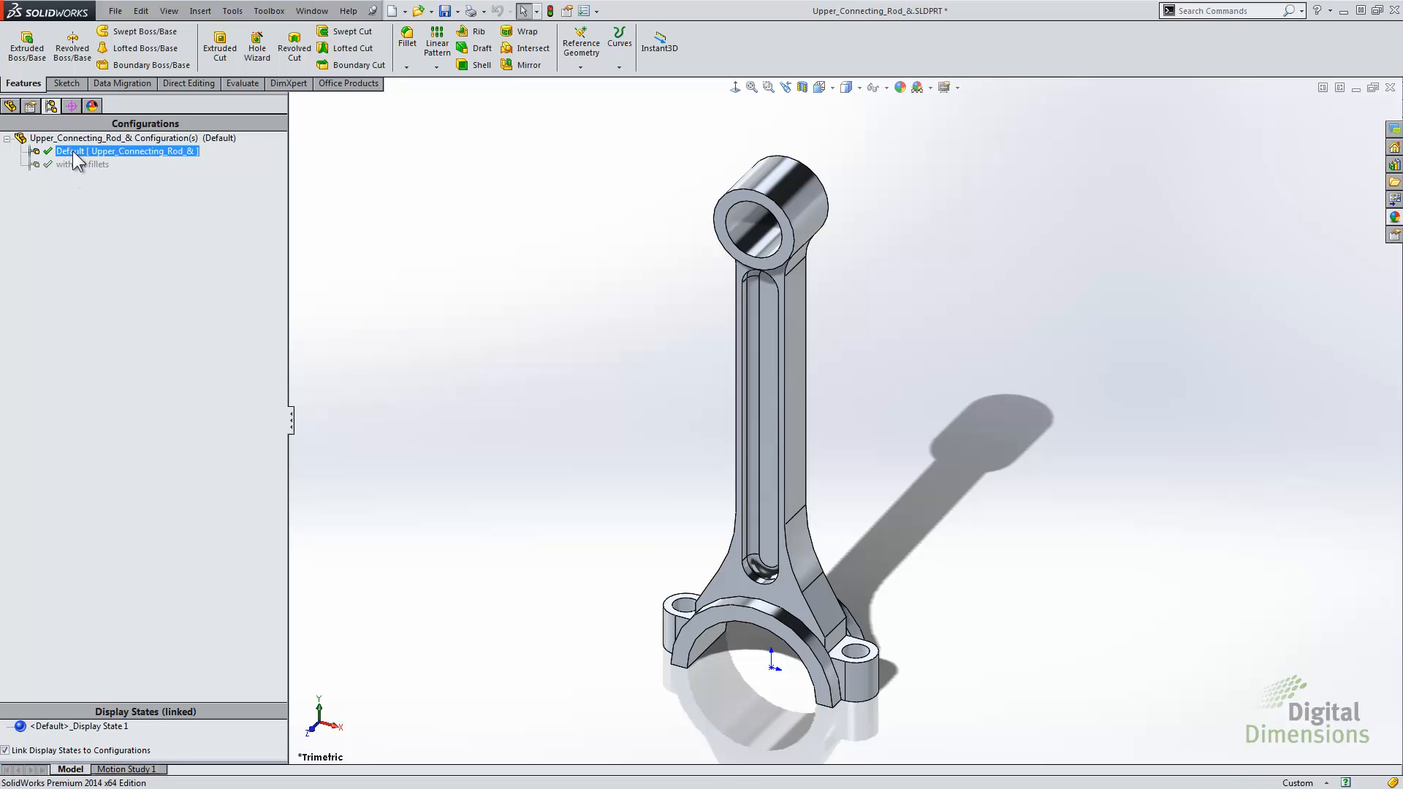
{"action": "double_click", "coordinate": [95, 164]}
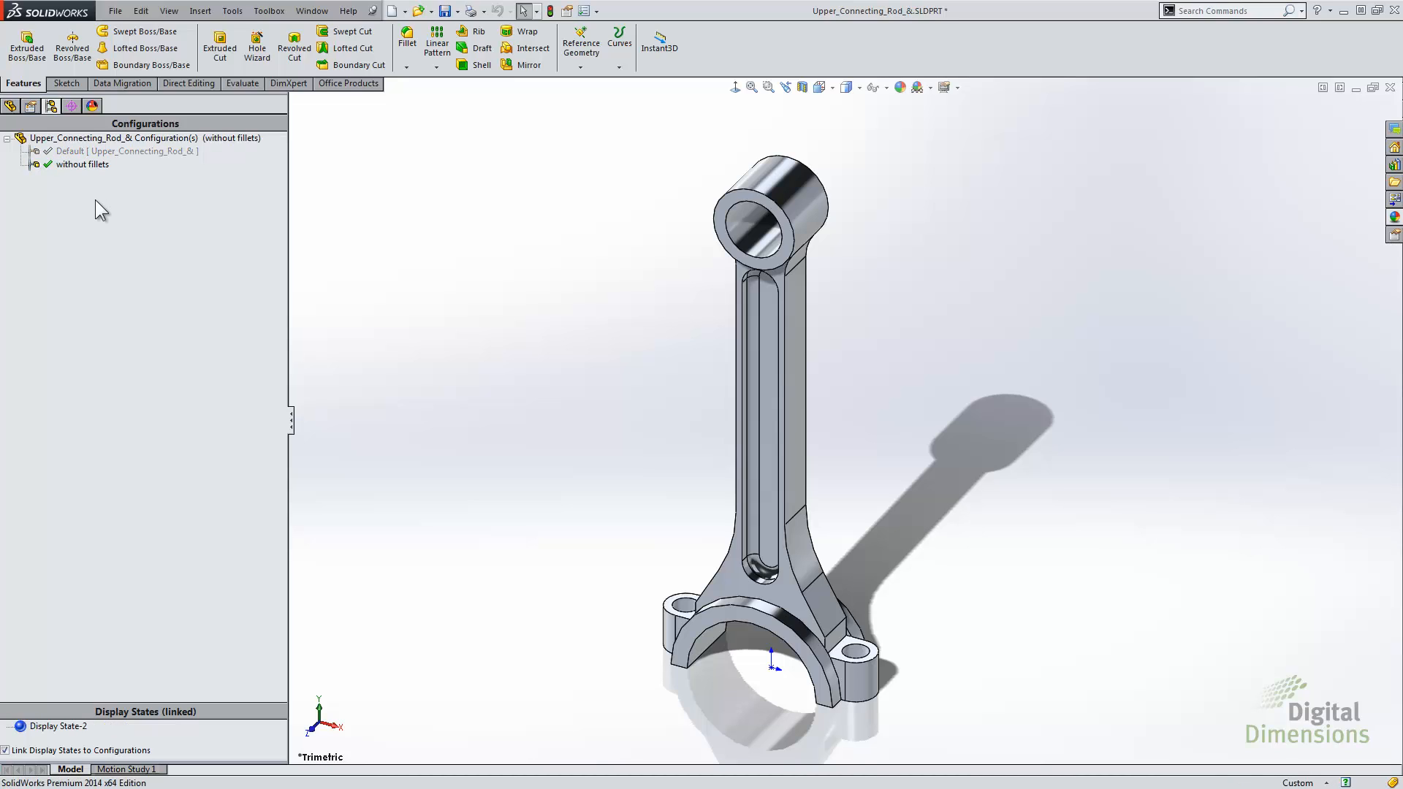
Suppress Fillet1 and Fillet3 in the "without fillets" configuration
{"action": "left_click", "coordinate": [10, 106]}
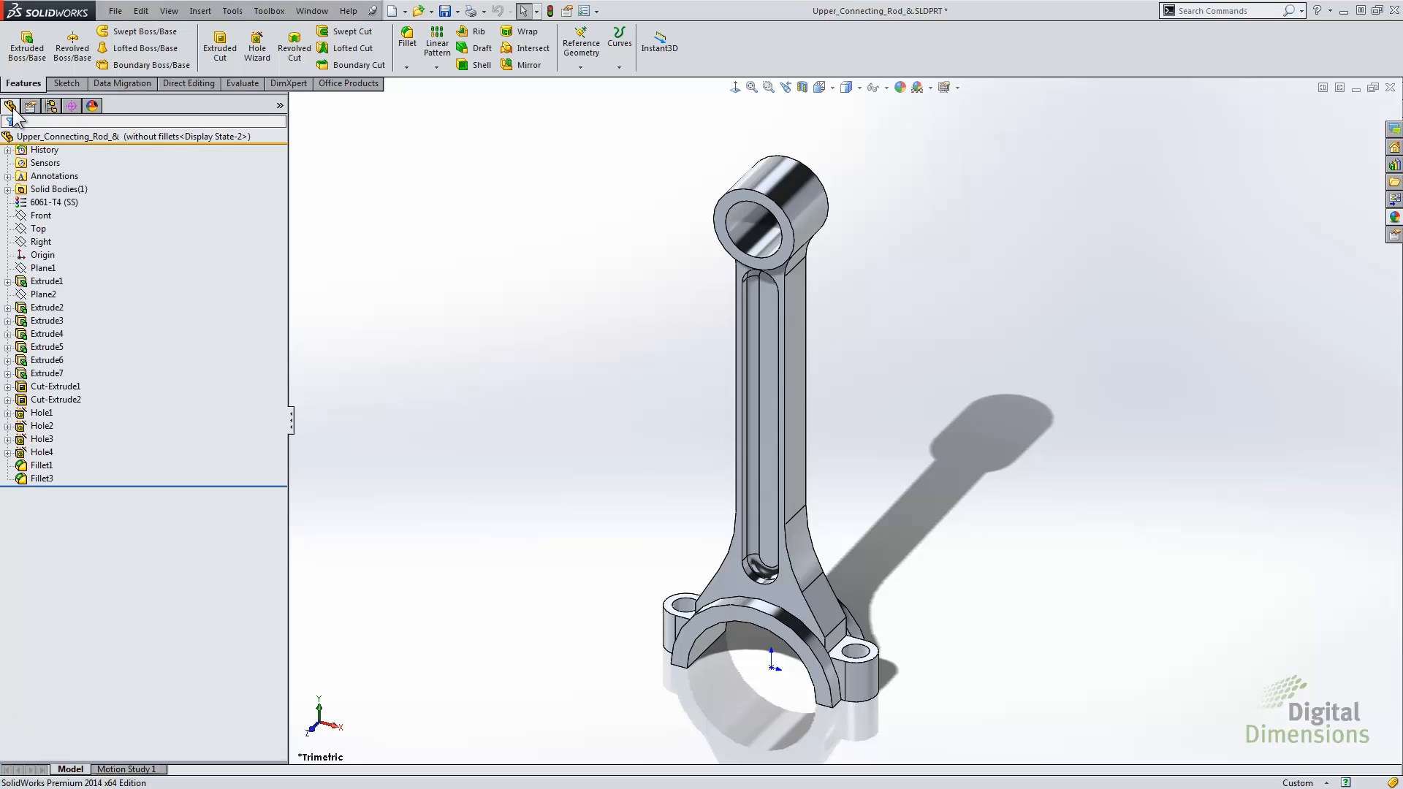
{"action": "left_click", "coordinate": [43, 478]}
{"action": "left_click", "coordinate": [42, 465], "text": "ctrl"}
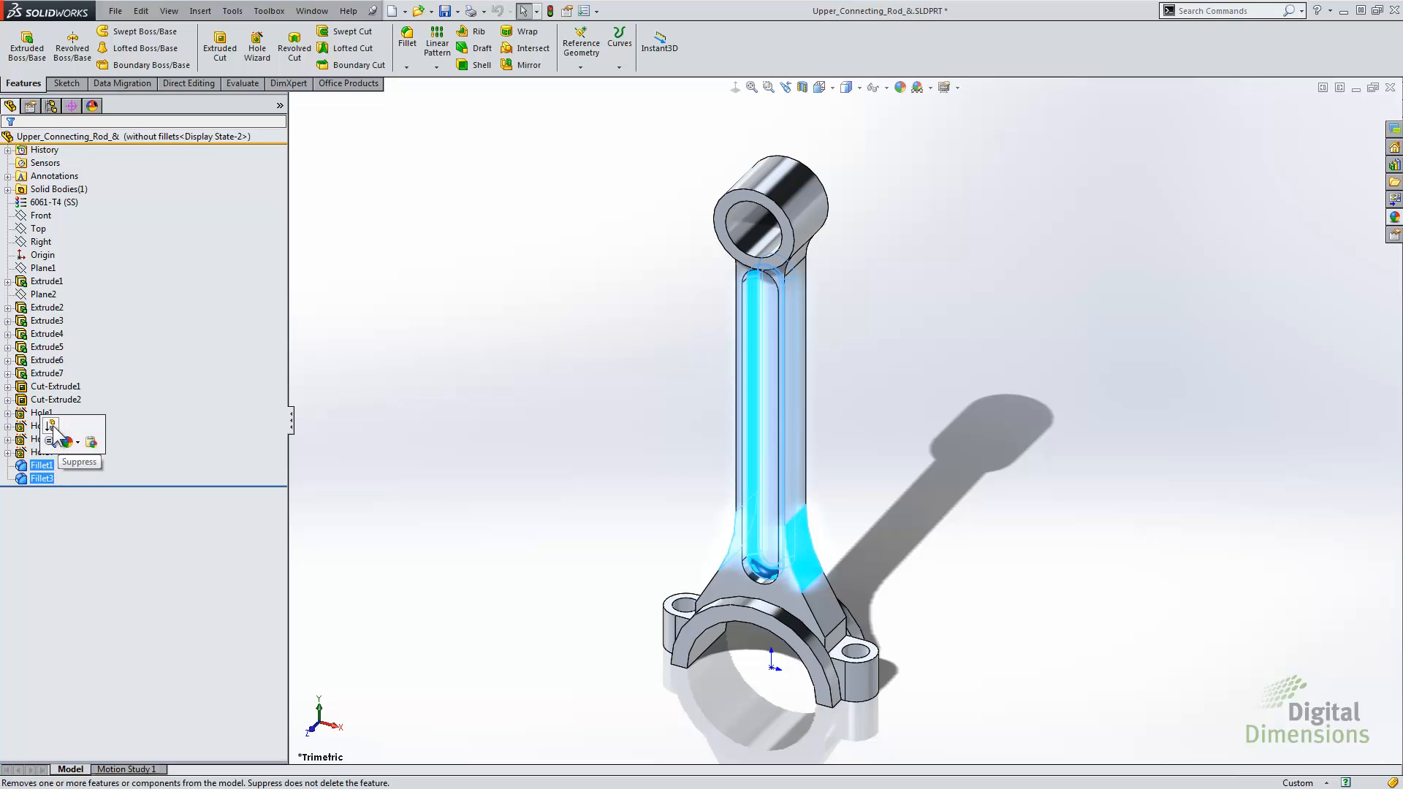
{"action": "left_click", "coordinate": [53, 426]}
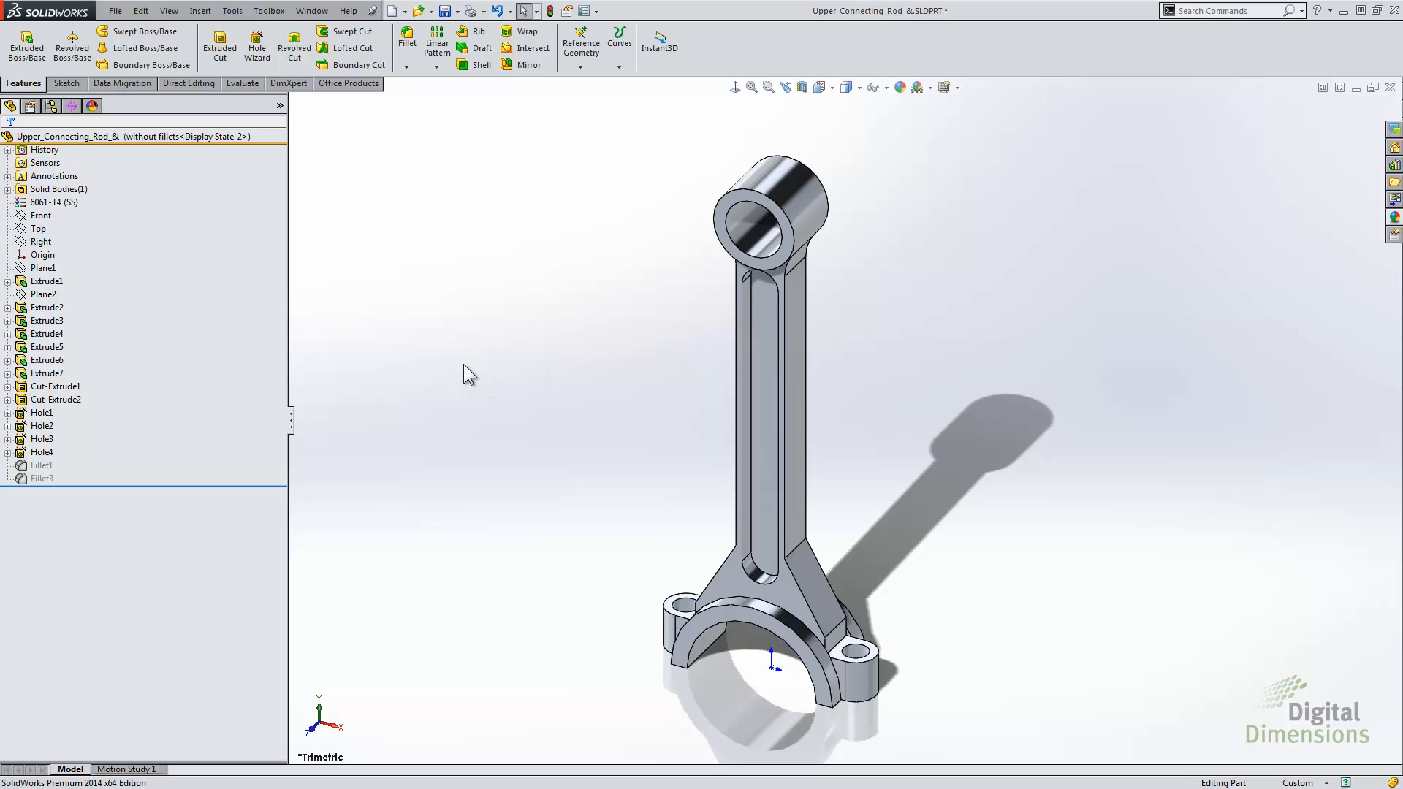
Switch between the Default and "without fillets" configurations to compare the geometry, ending with Default active
{"action": "left_click", "coordinate": [52, 106]}
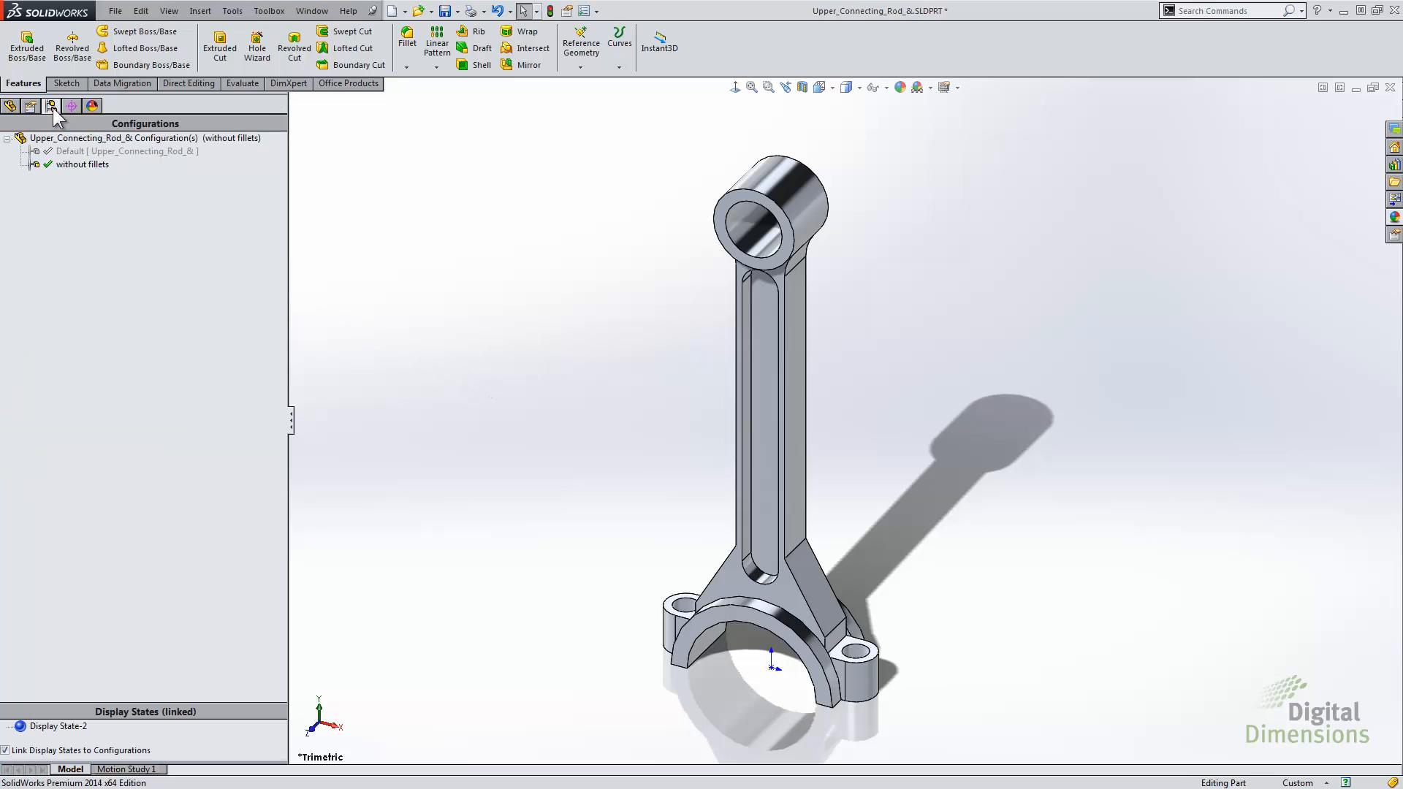
{"action": "double_click", "coordinate": [67, 150]}
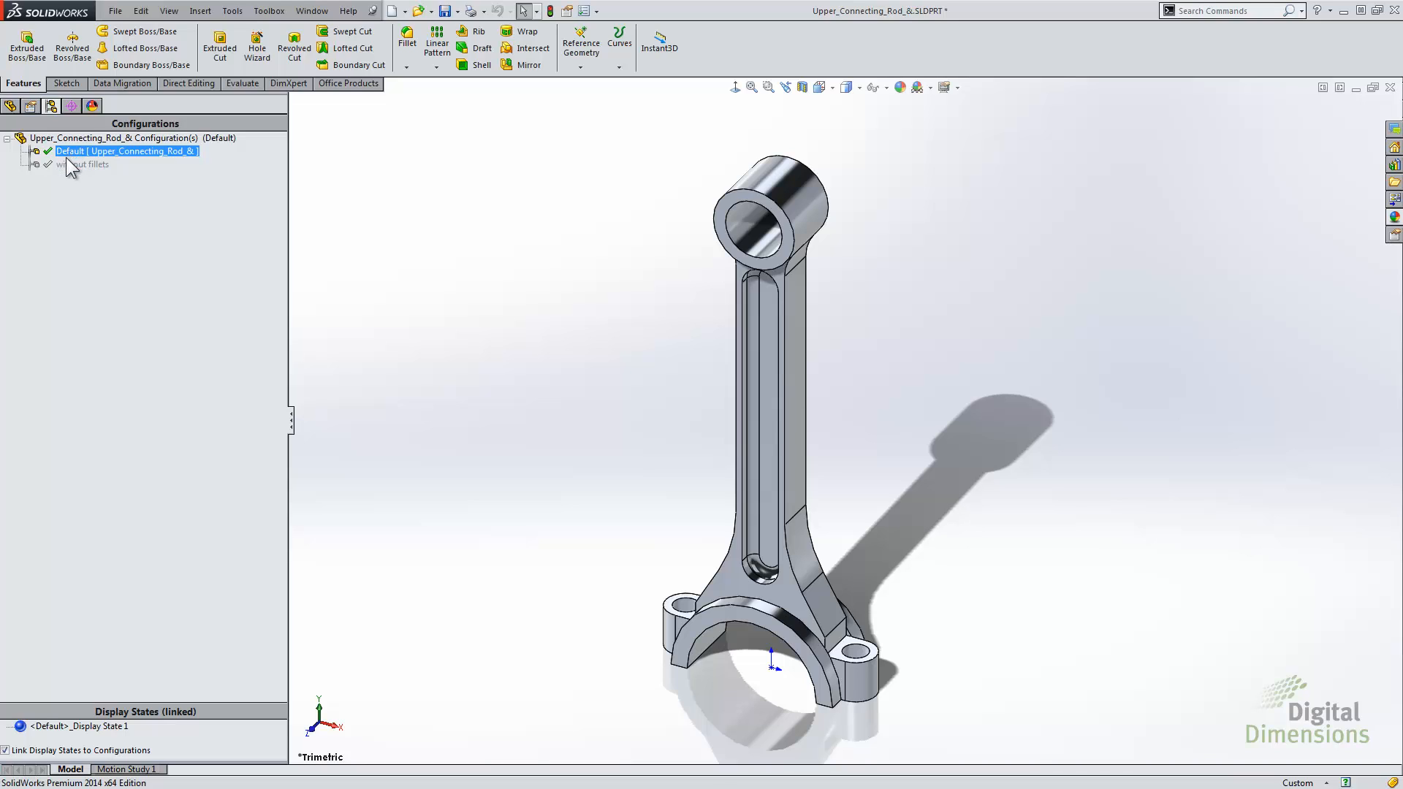
{"action": "double_click", "coordinate": [66, 162]}
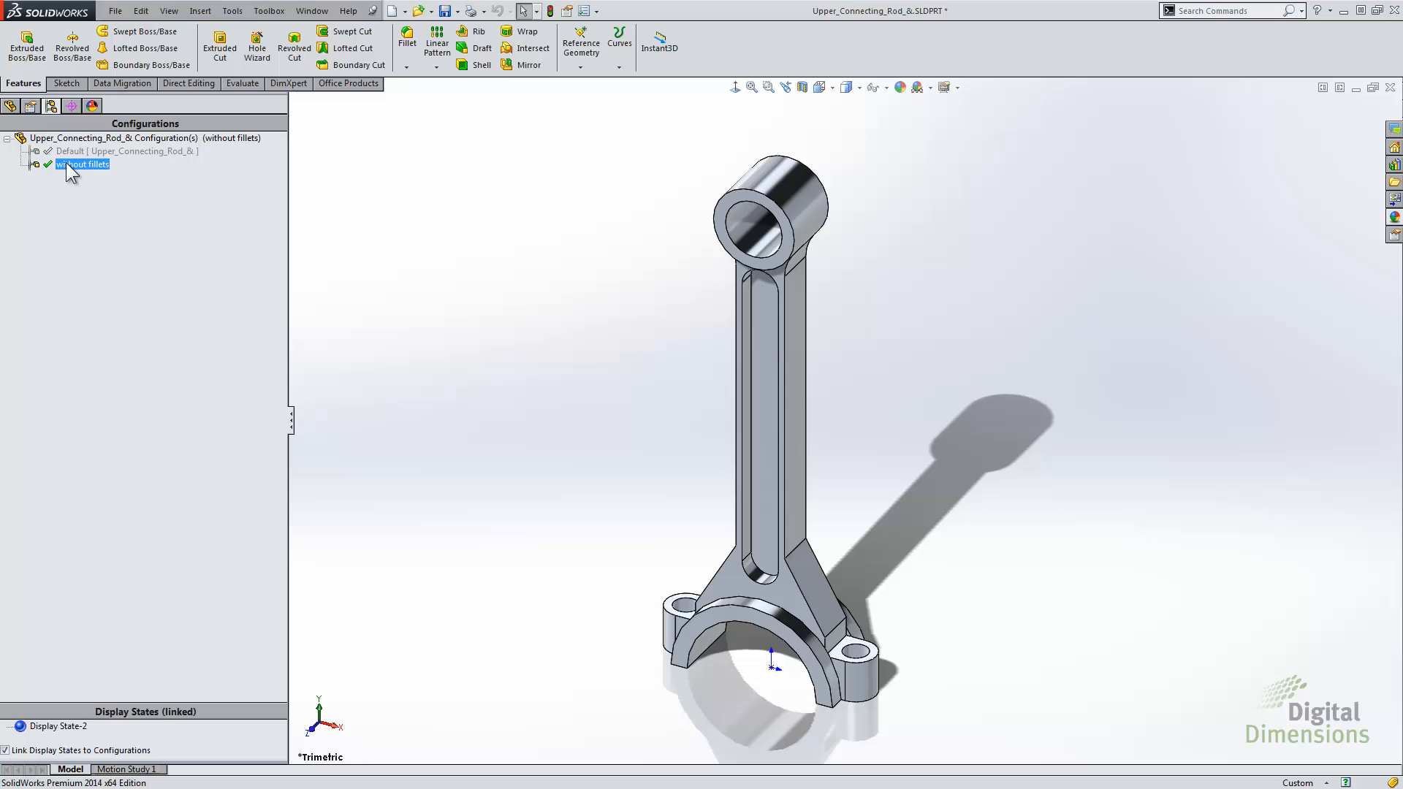
{"action": "left_click", "coordinate": [67, 155]}
{"action": "double_click", "coordinate": [67, 154]}
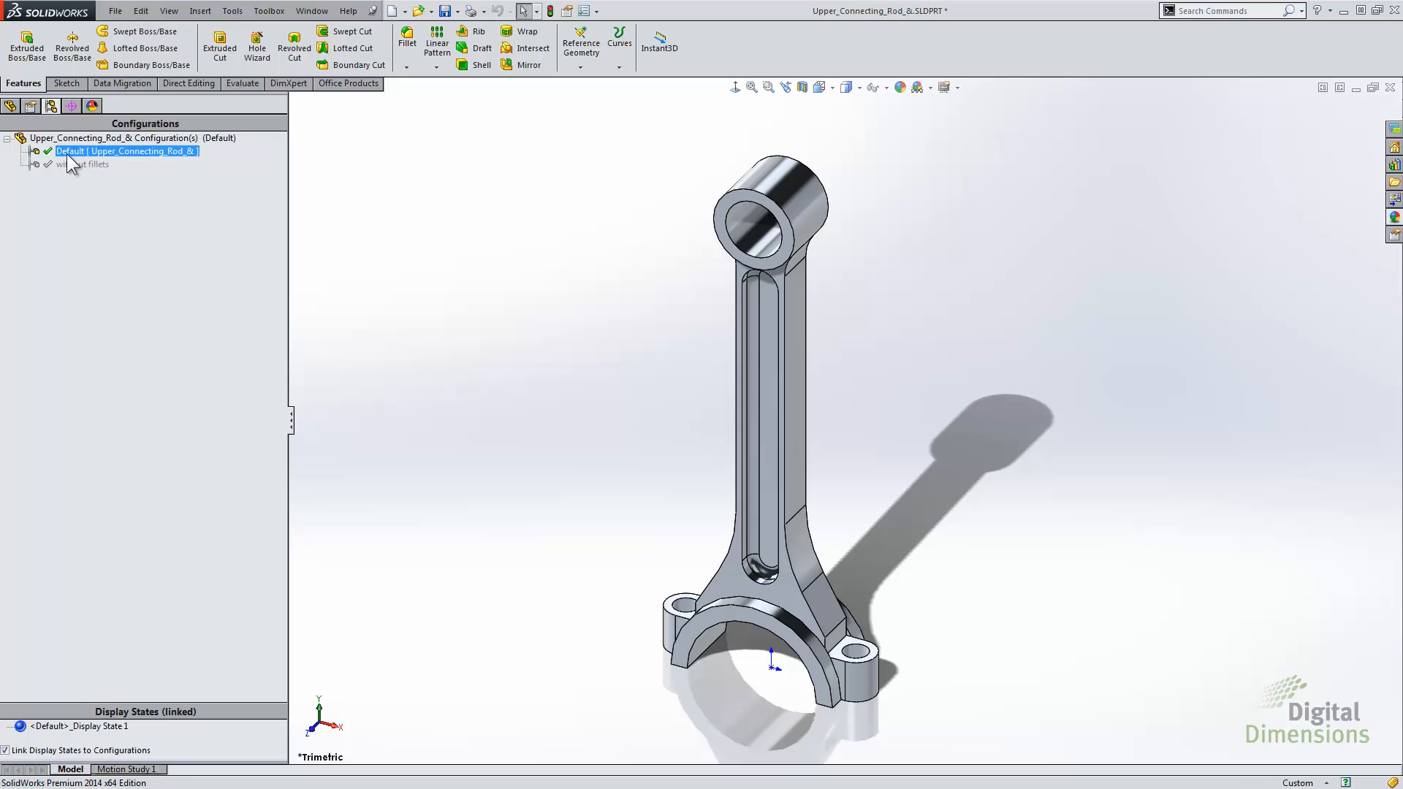
Narrow the side pane and review the name and description in the "without fillets" configuration's properties
{"action": "left_click", "coordinate": [15, 107]}
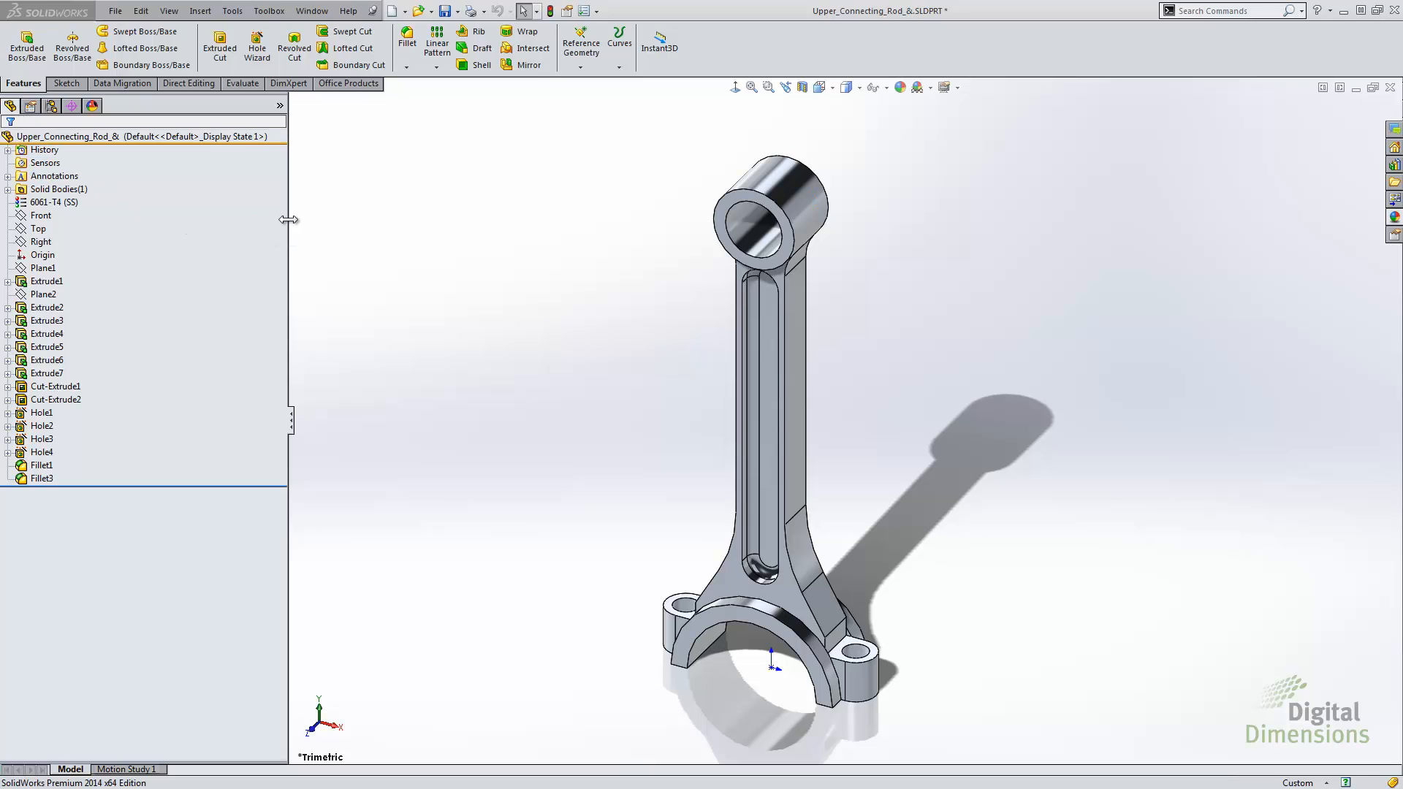
{"action": "left_click_drag", "start_coordinate": [288, 221], "coordinate": [186, 221]}
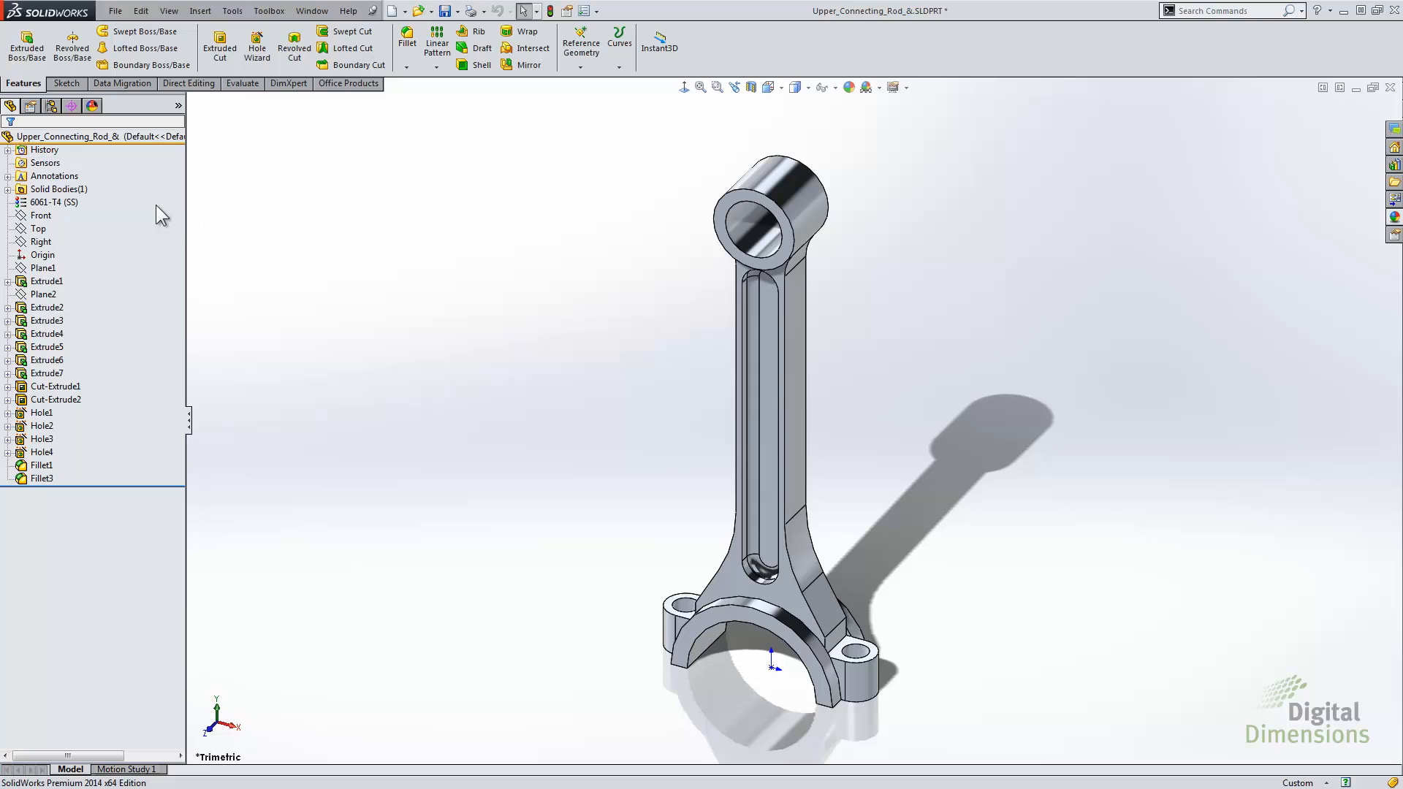
{"action": "left_click", "coordinate": [51, 106]}
{"action": "left_click", "coordinate": [59, 164]}
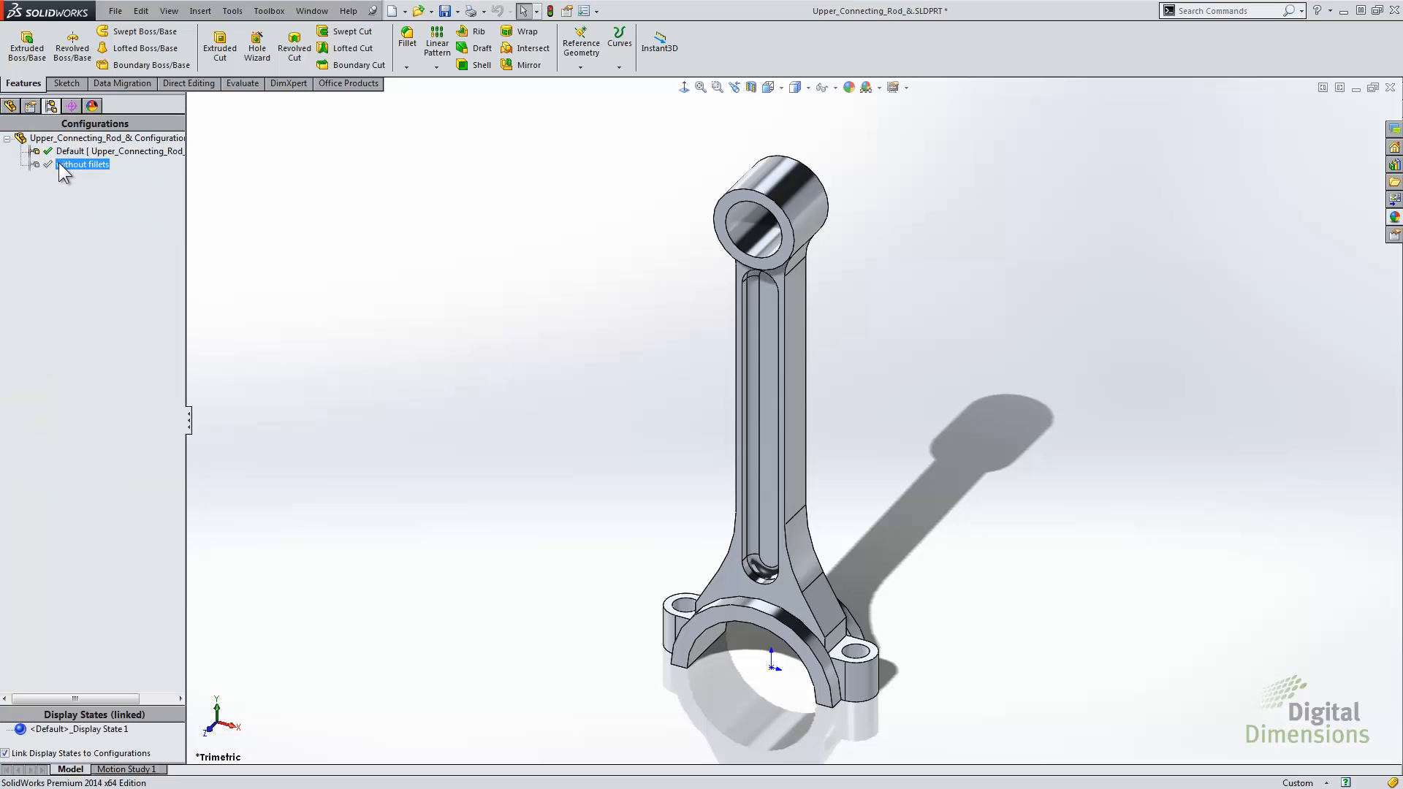
{"action": "right_click", "coordinate": [58, 164]}
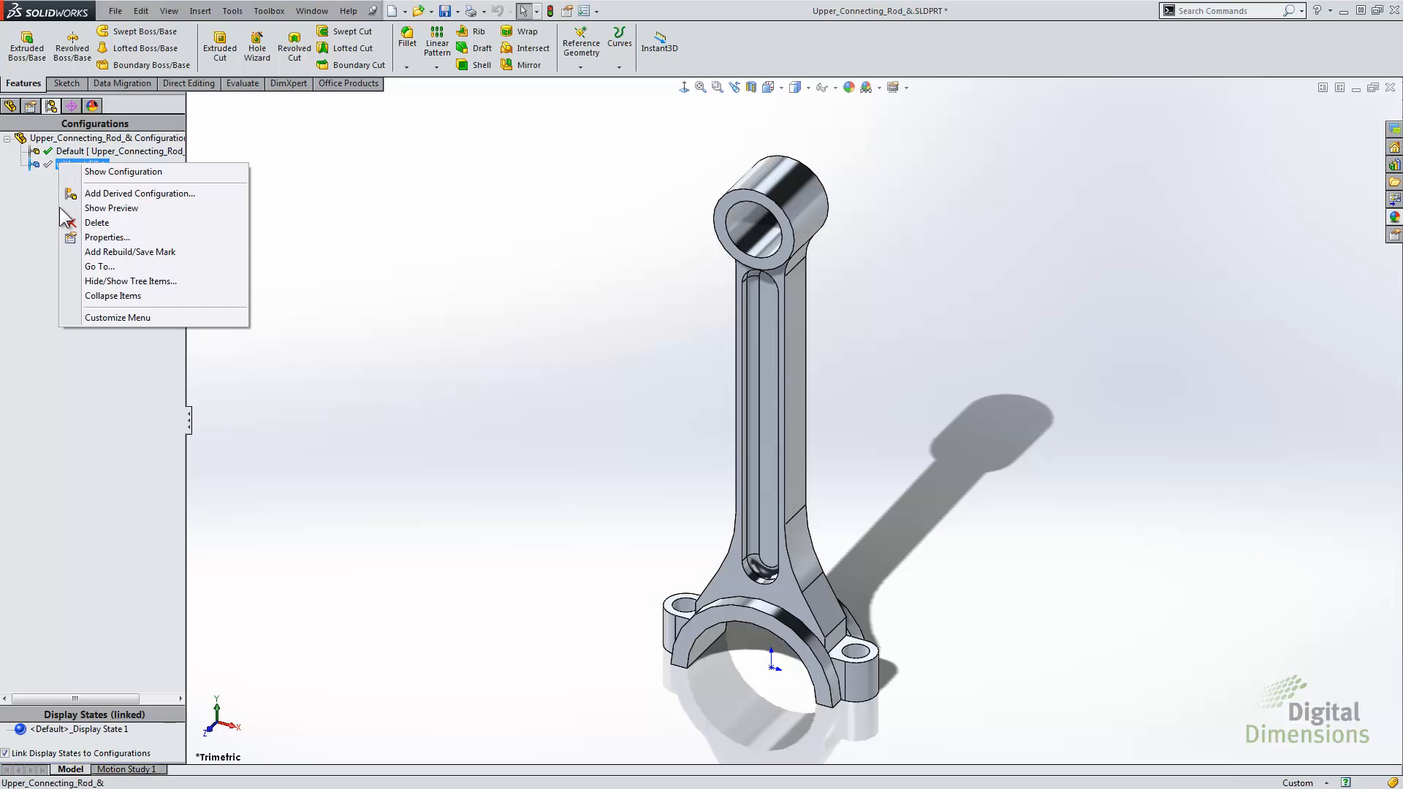
{"action": "left_click", "coordinate": [102, 237]}
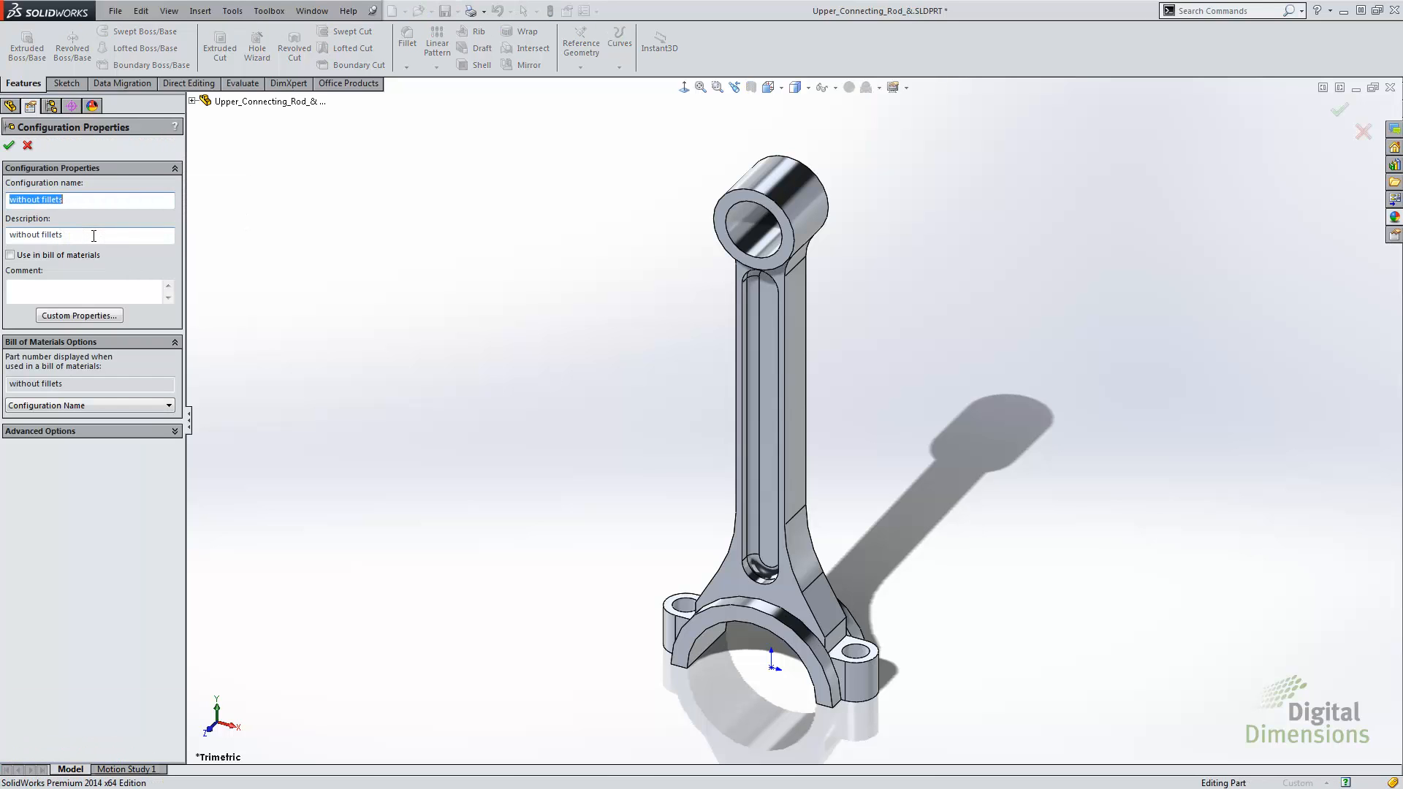
{"action": "left_click", "coordinate": [79, 235]}
{"action": "left_click", "coordinate": [81, 199]}
{"action": "left_click", "coordinate": [9, 145]}
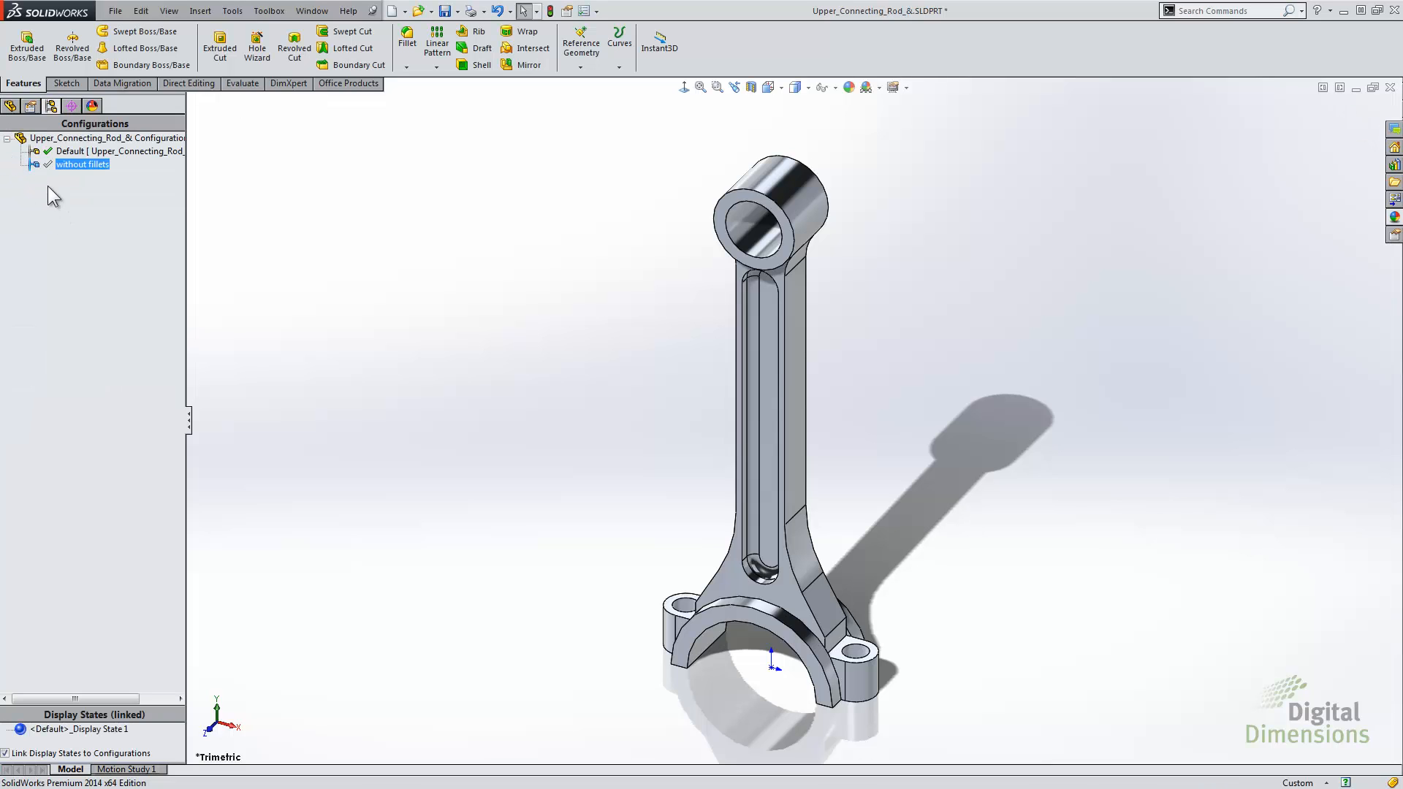
Display the dimensions of Extrude1 and Cut-Extrude1 in turn to examine their widths
{"action": "left_click", "coordinate": [10, 106]}
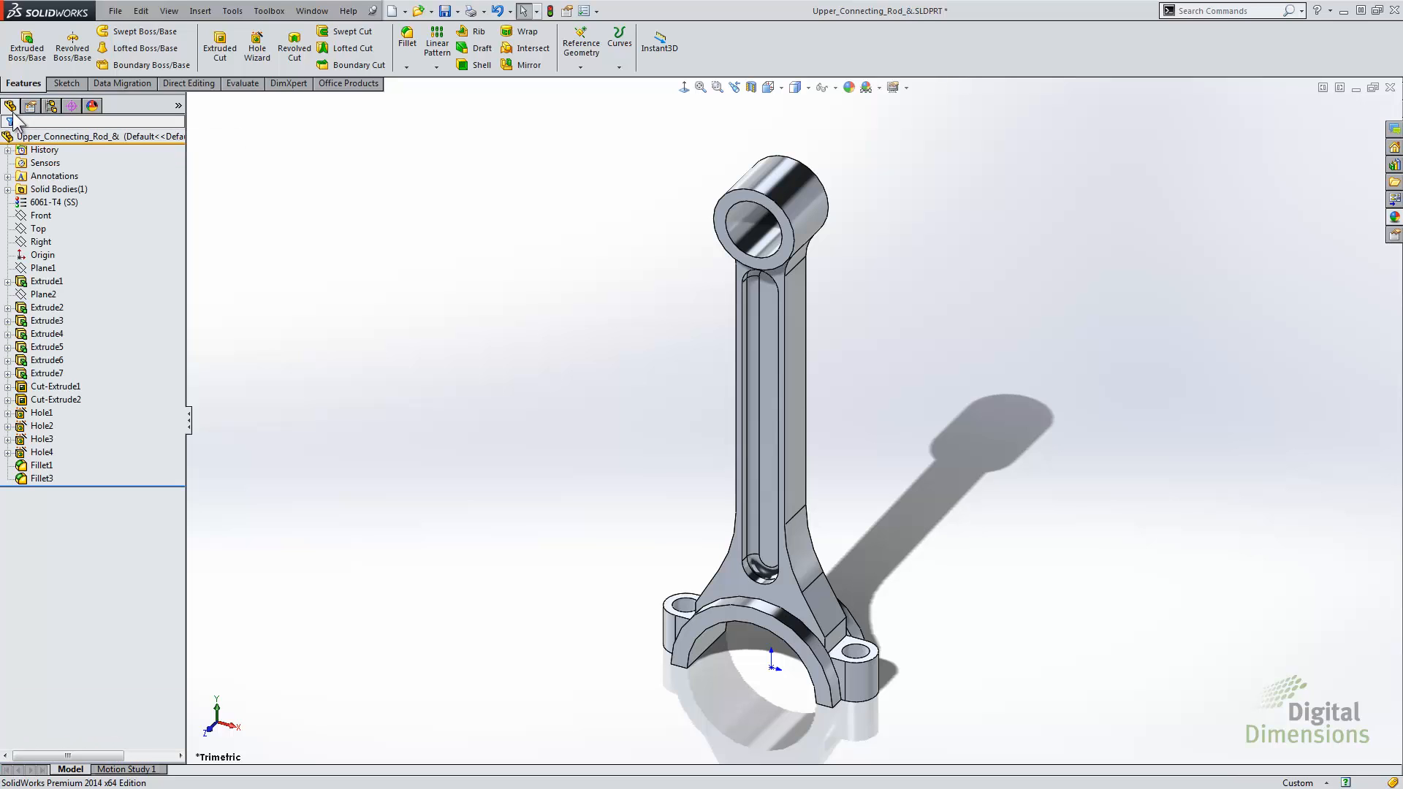
{"action": "double_click", "coordinate": [35, 281]}
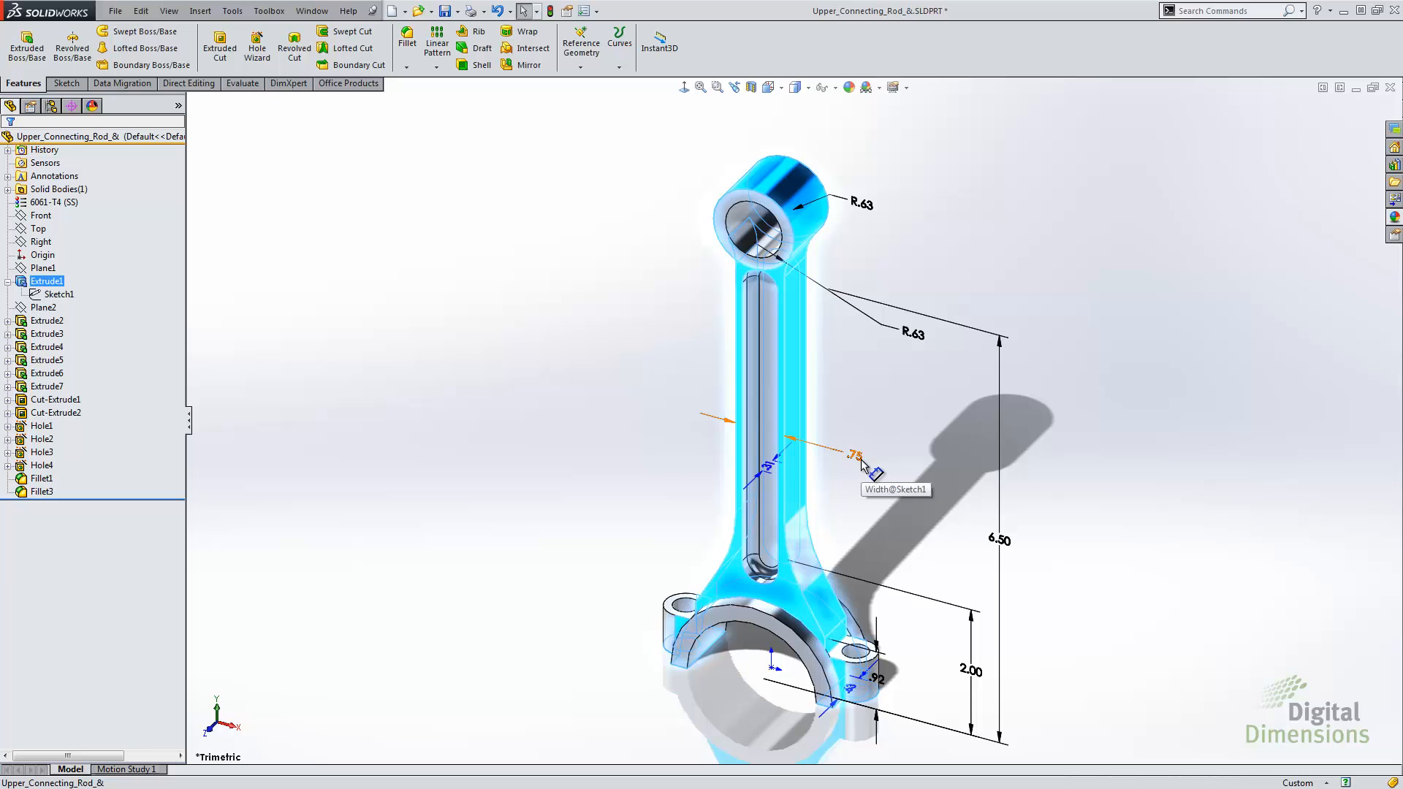
{"action": "left_click", "coordinate": [330, 392]}
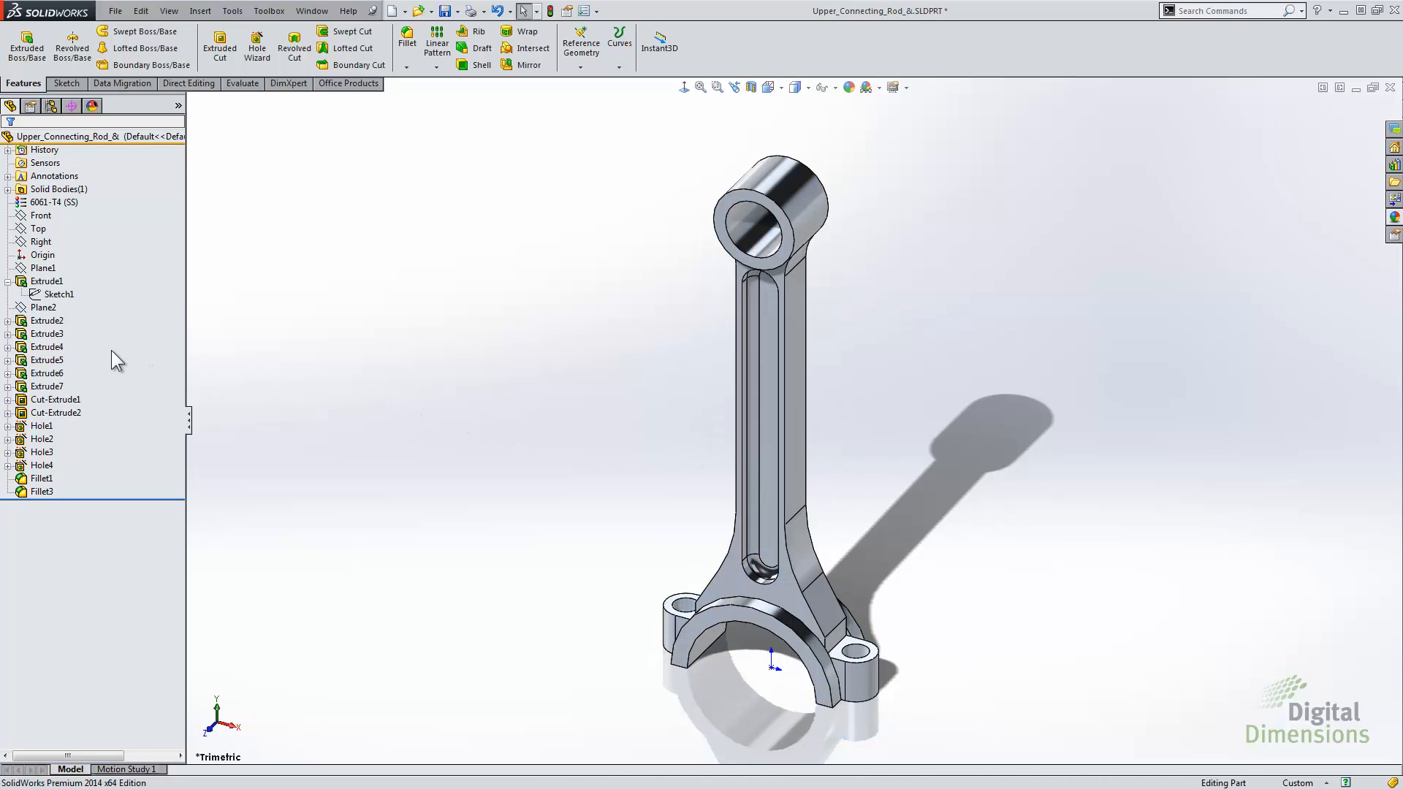
{"action": "left_click", "coordinate": [21, 400]}
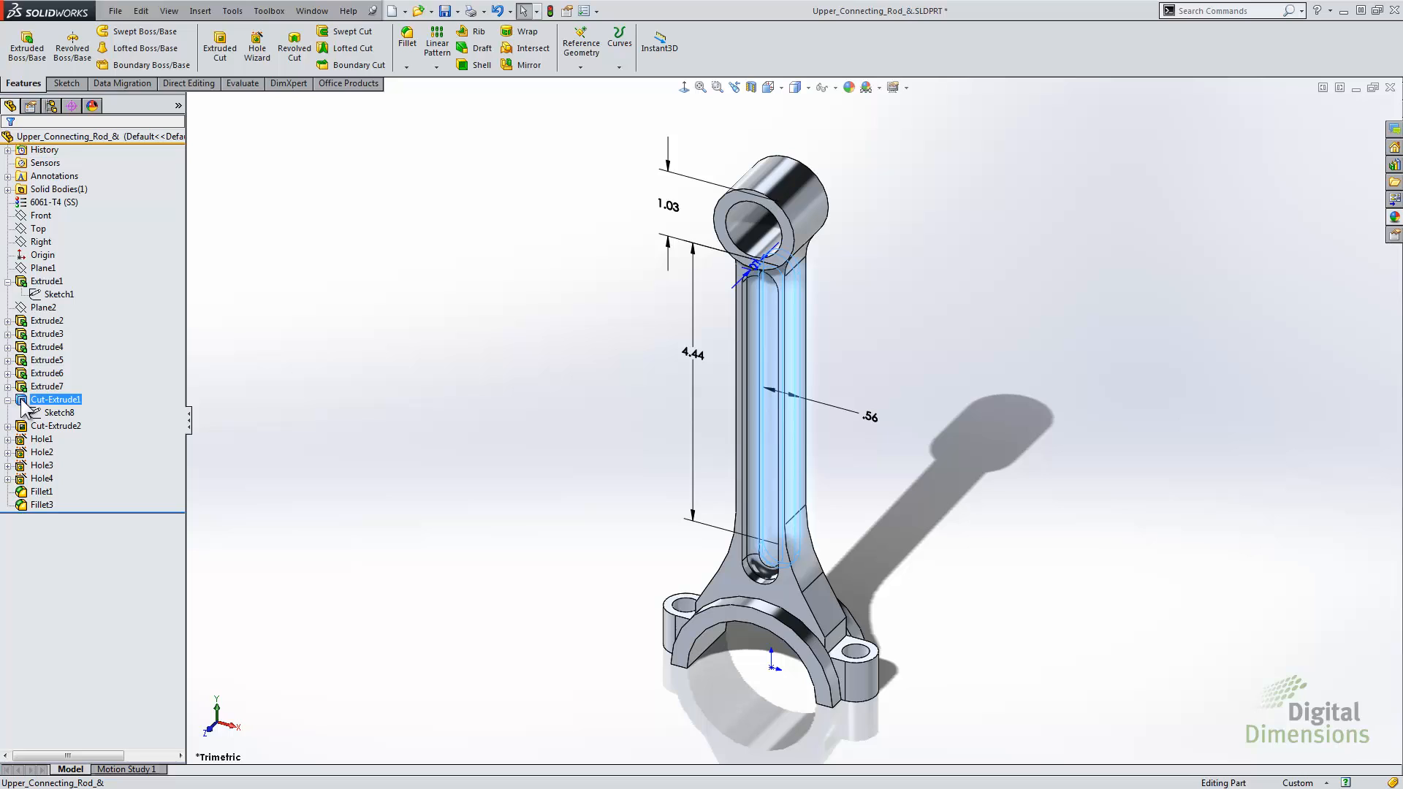
{"action": "left_click", "coordinate": [24, 402]}
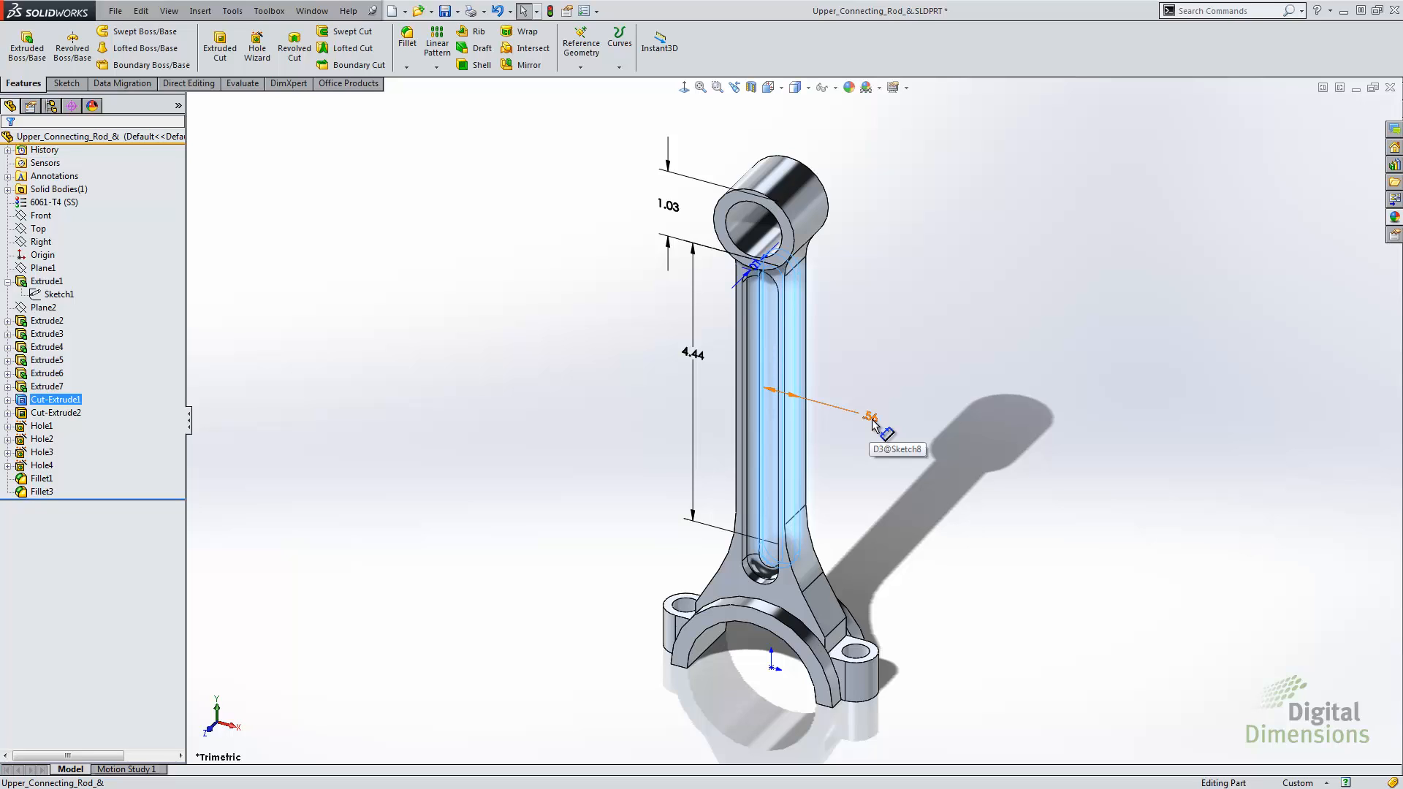
{"action": "left_click", "coordinate": [862, 480]}
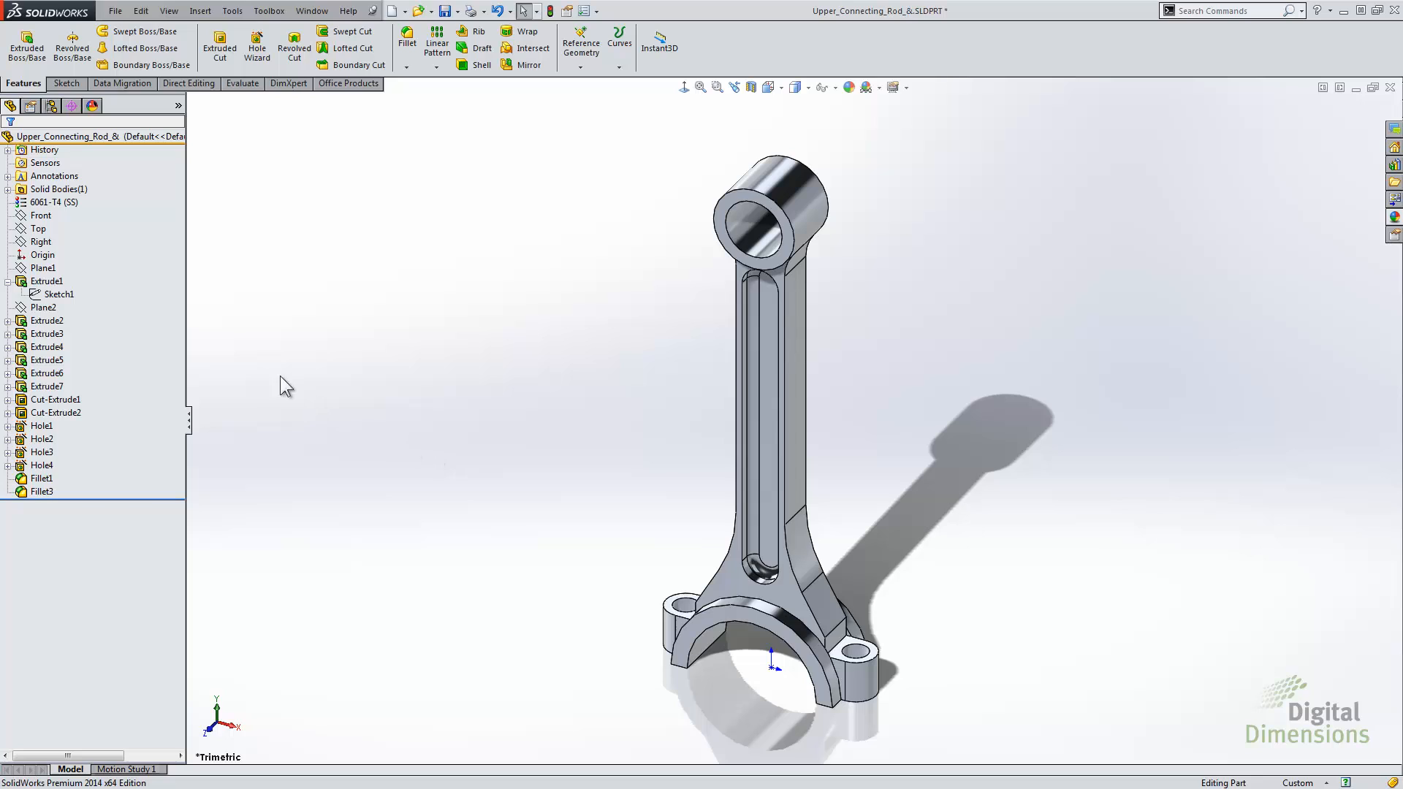
Open Extrude1's Width dimension and examine the options for choosing which configurations a change applies to, leaving the value as is
{"action": "left_click", "coordinate": [30, 282]}
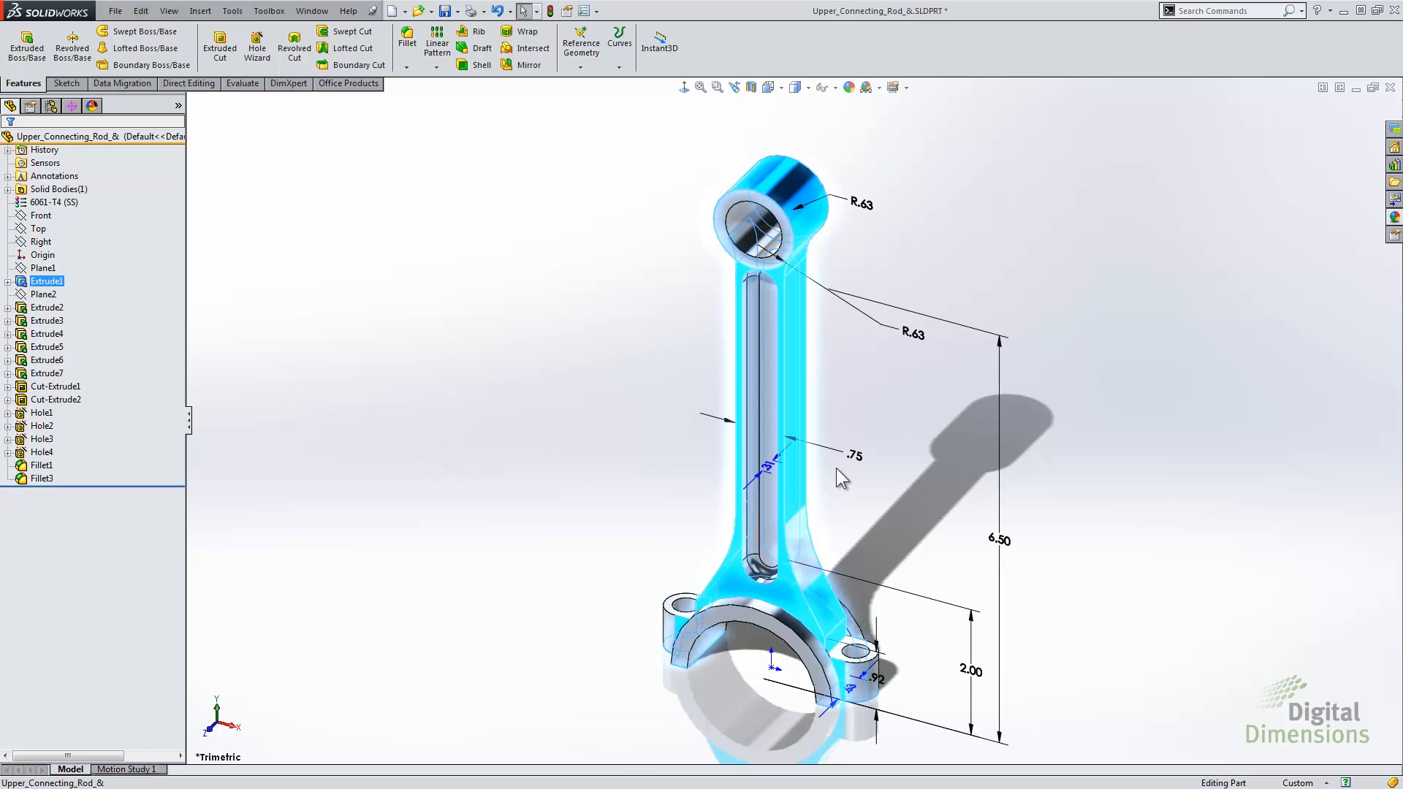
{"action": "double_click", "coordinate": [855, 457]}
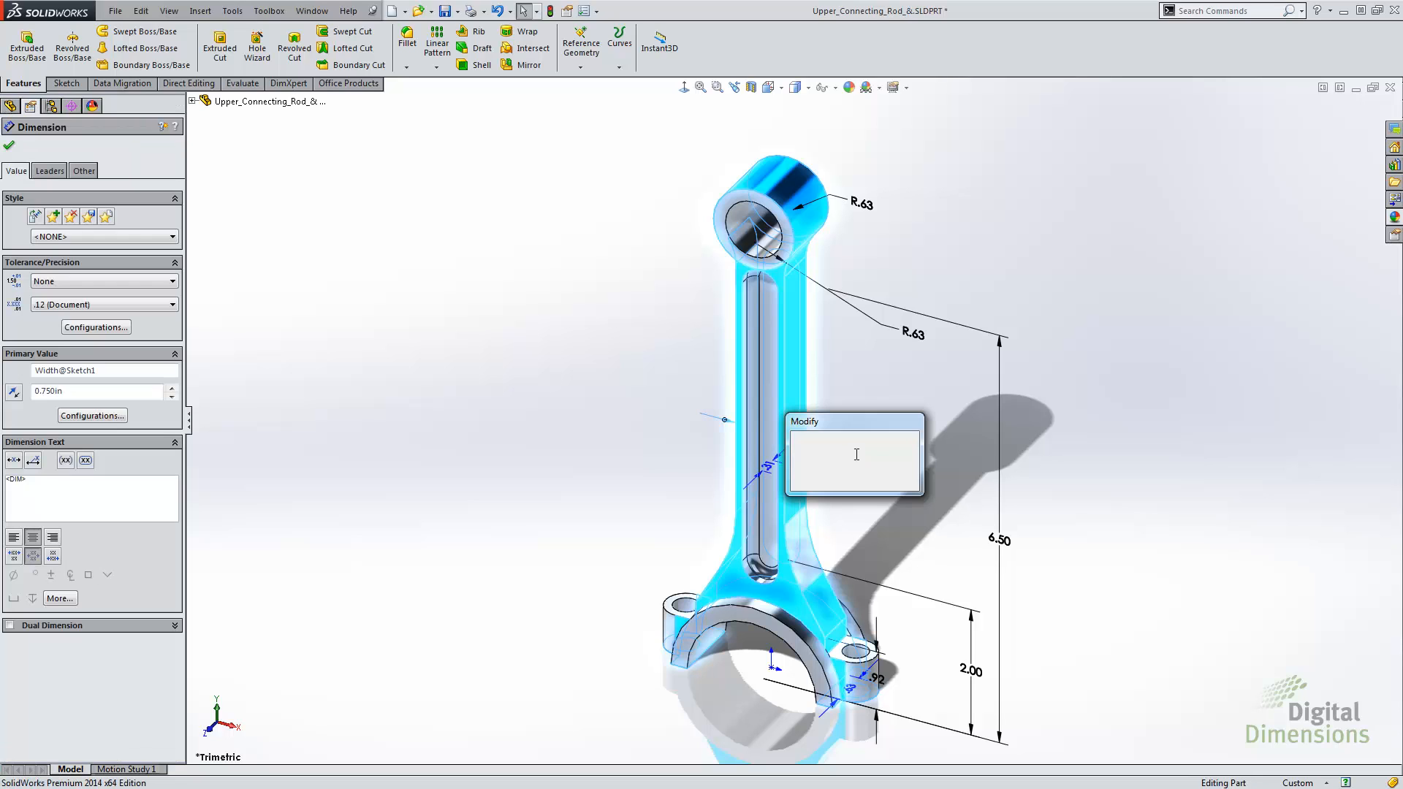
{"action": "left_click_drag", "start_coordinate": [865, 385], "coordinate": [876, 352]}
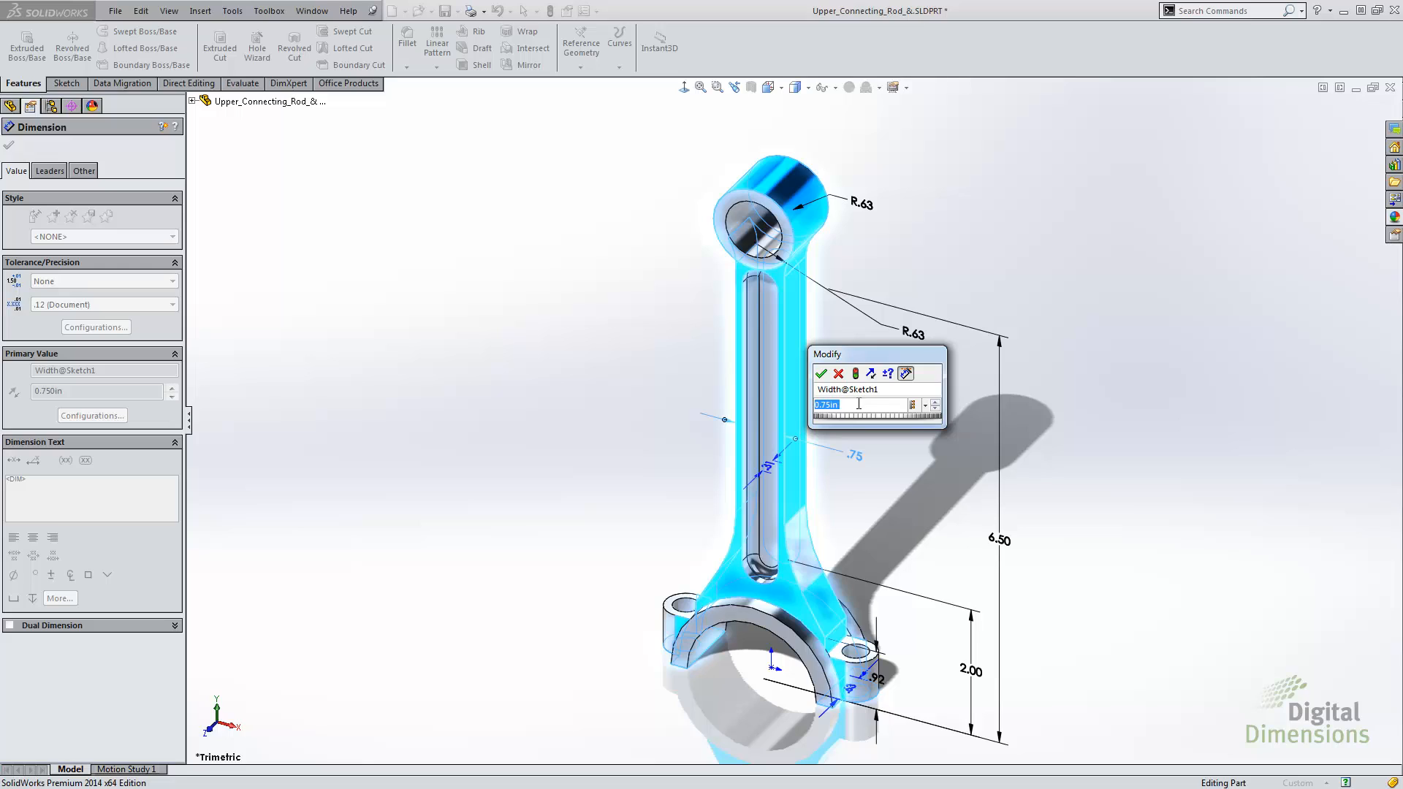
{"action": "left_click", "coordinate": [925, 406]}
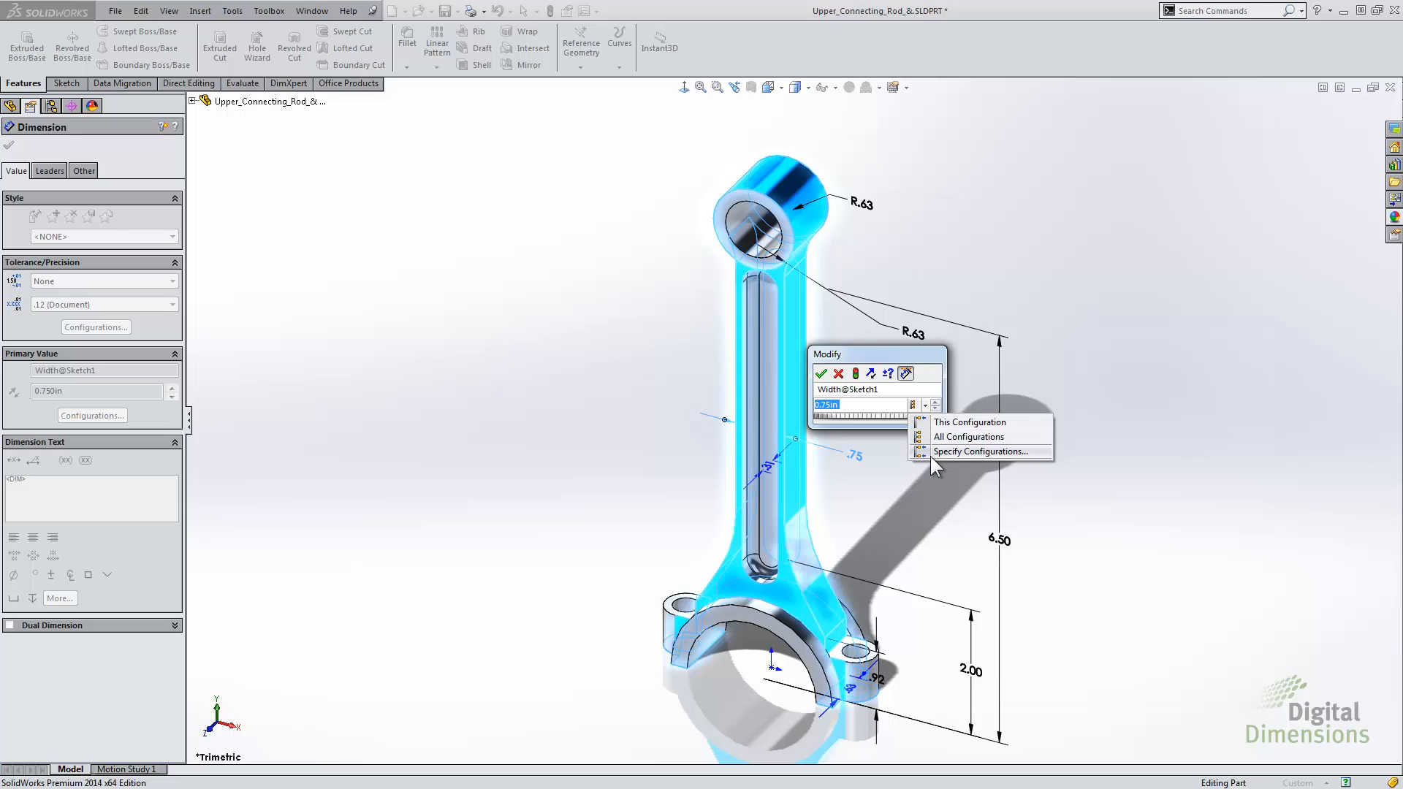
{"action": "left_click", "coordinate": [932, 452]}
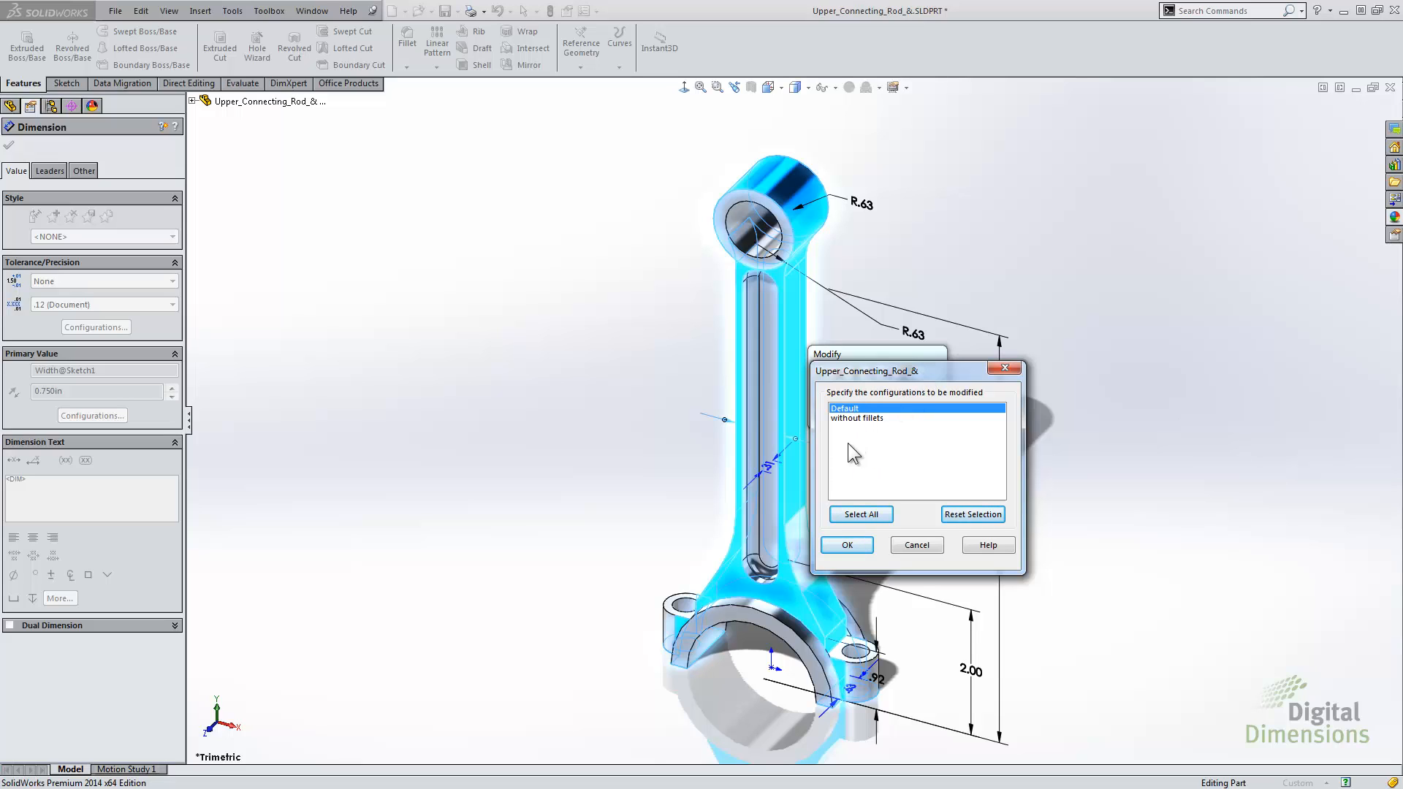
{"action": "left_click", "coordinate": [912, 545]}
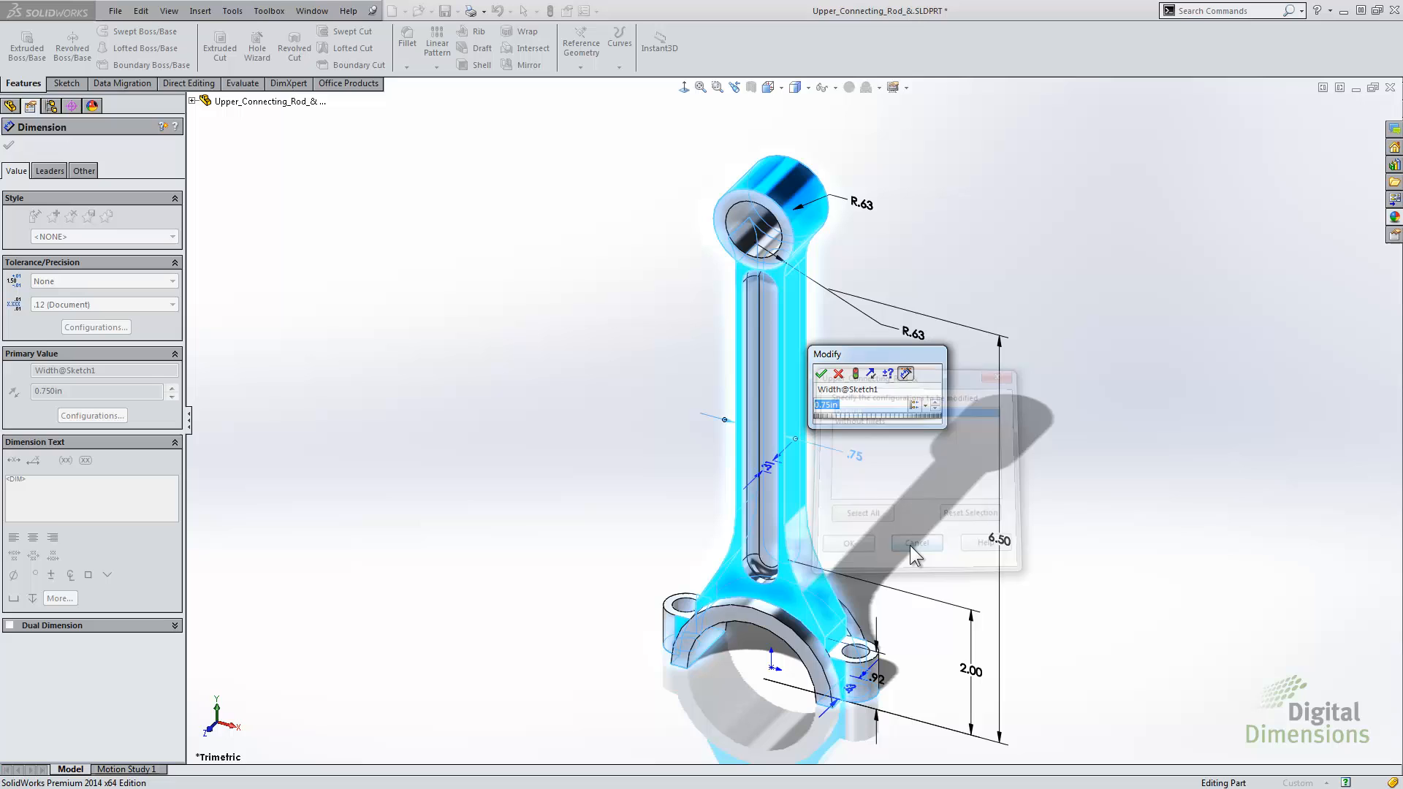
{"action": "left_click", "coordinate": [820, 373]}
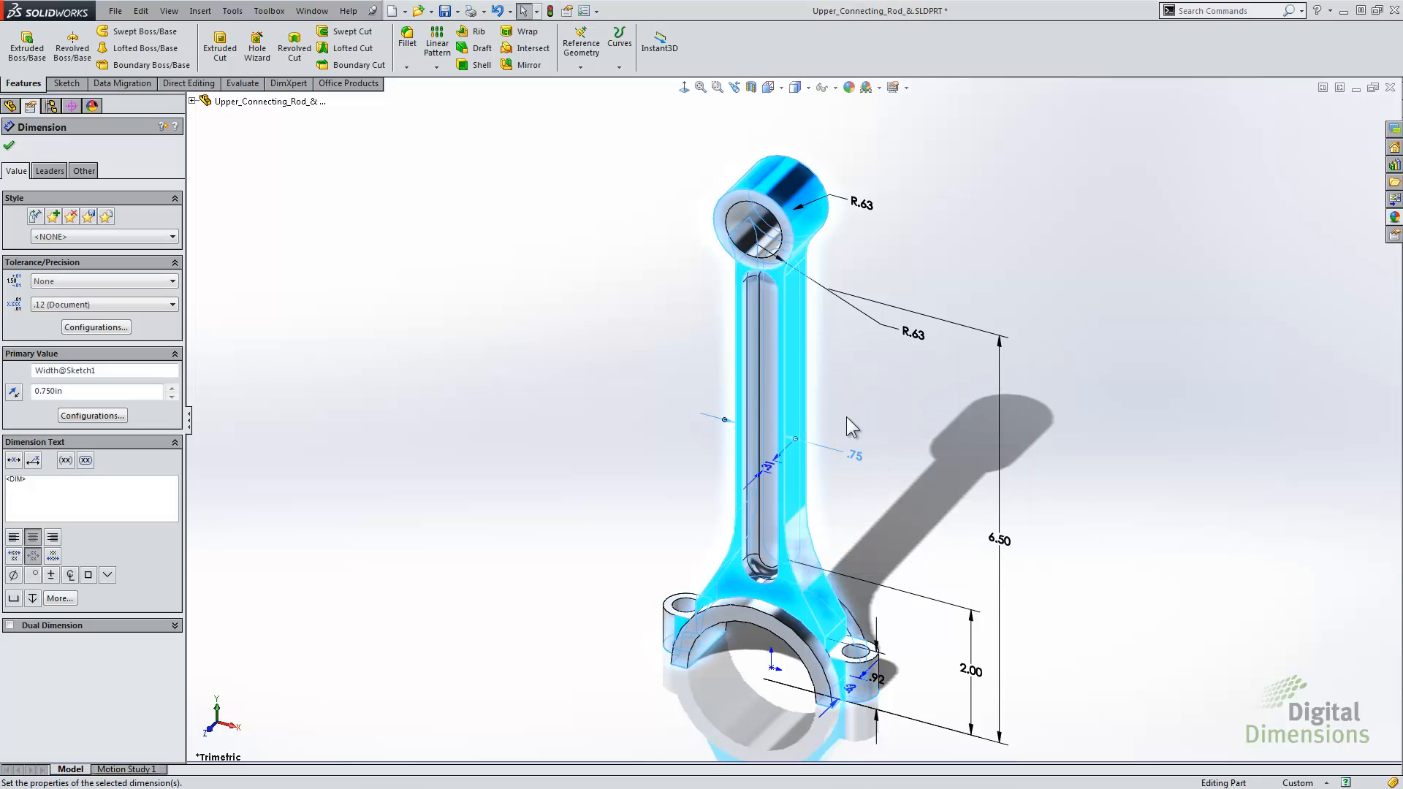
Configure the Width dimension of Sketch1, adding a new configuration named "Thin Version" with a width of 0.65 in
{"action": "right_click", "coordinate": [857, 460]}
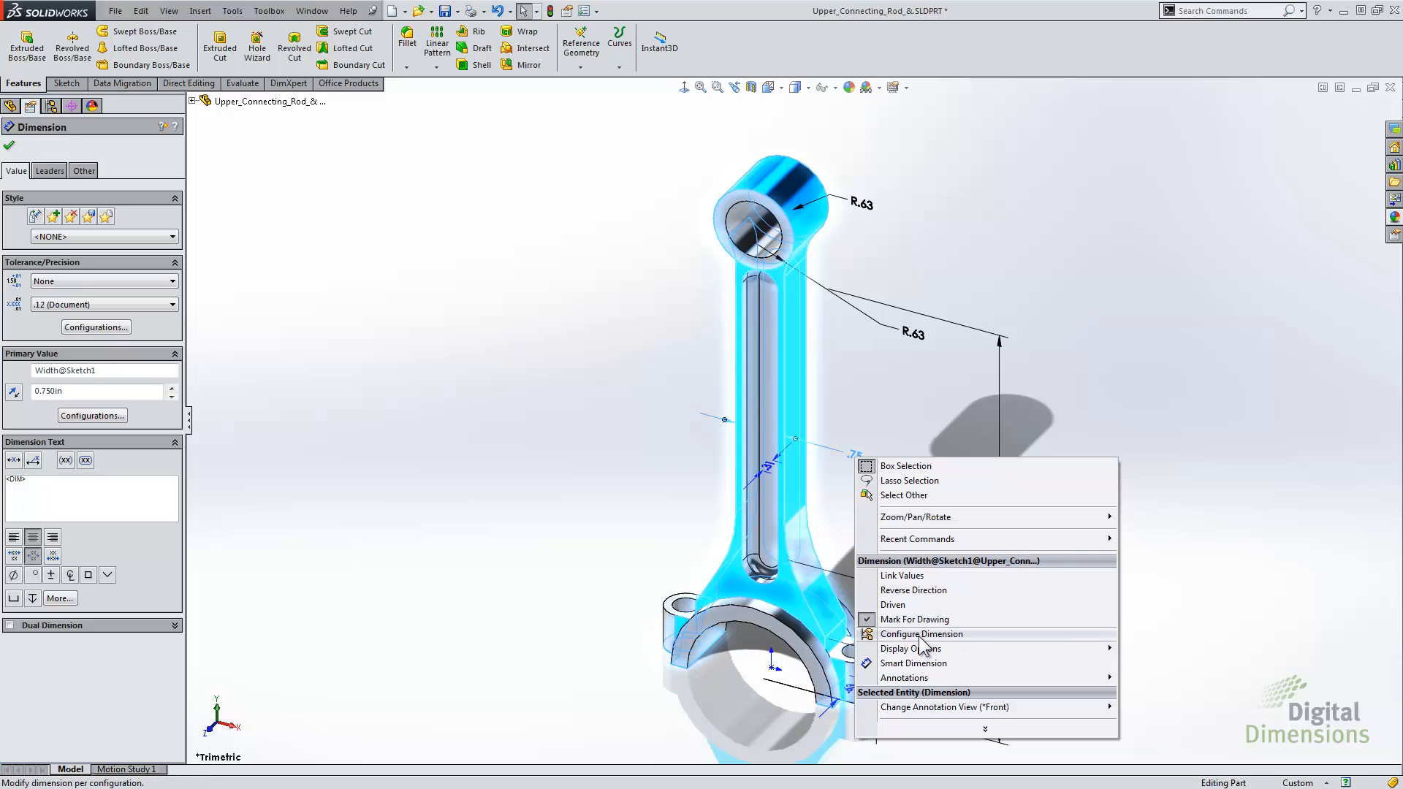
{"action": "left_click", "coordinate": [920, 636]}
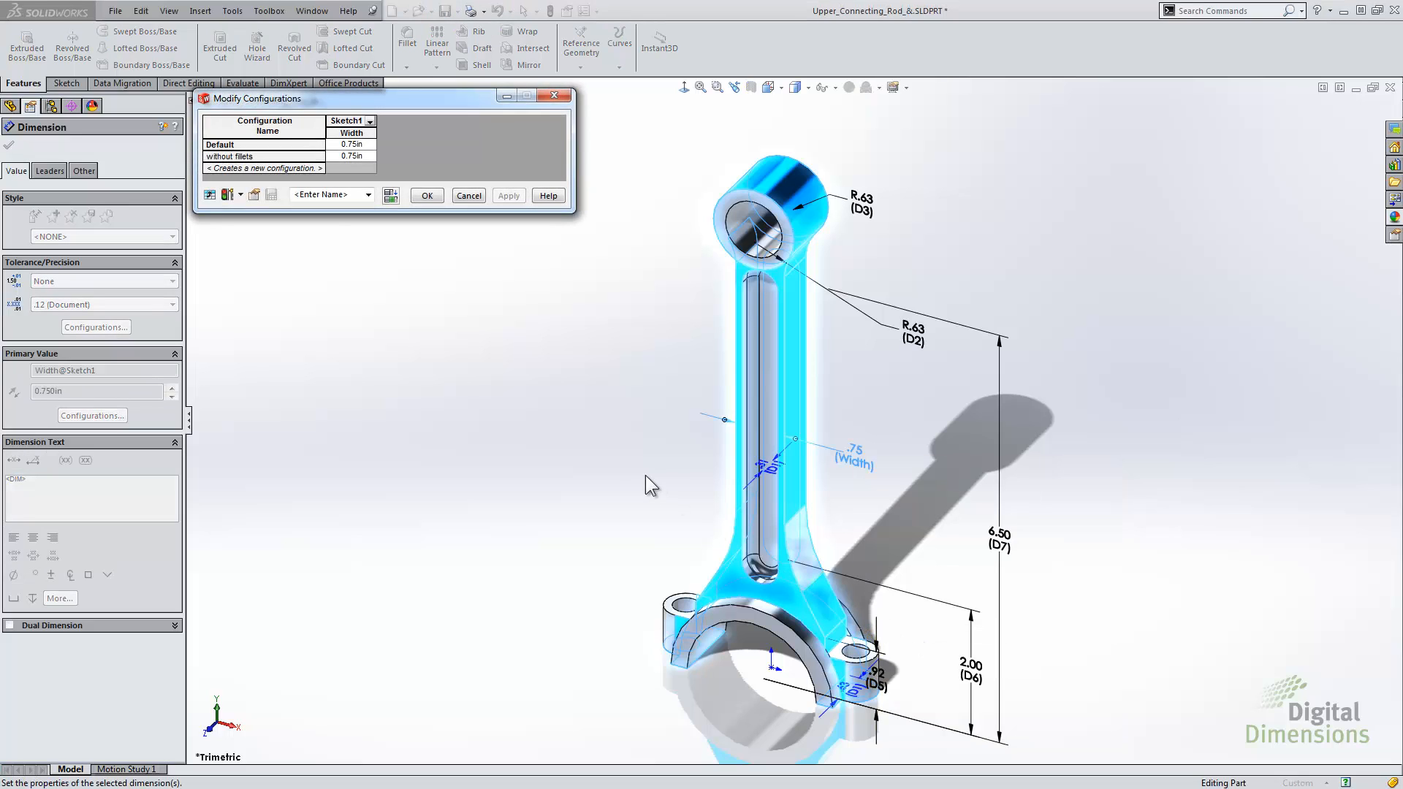
{"action": "left_click", "coordinate": [305, 168]}
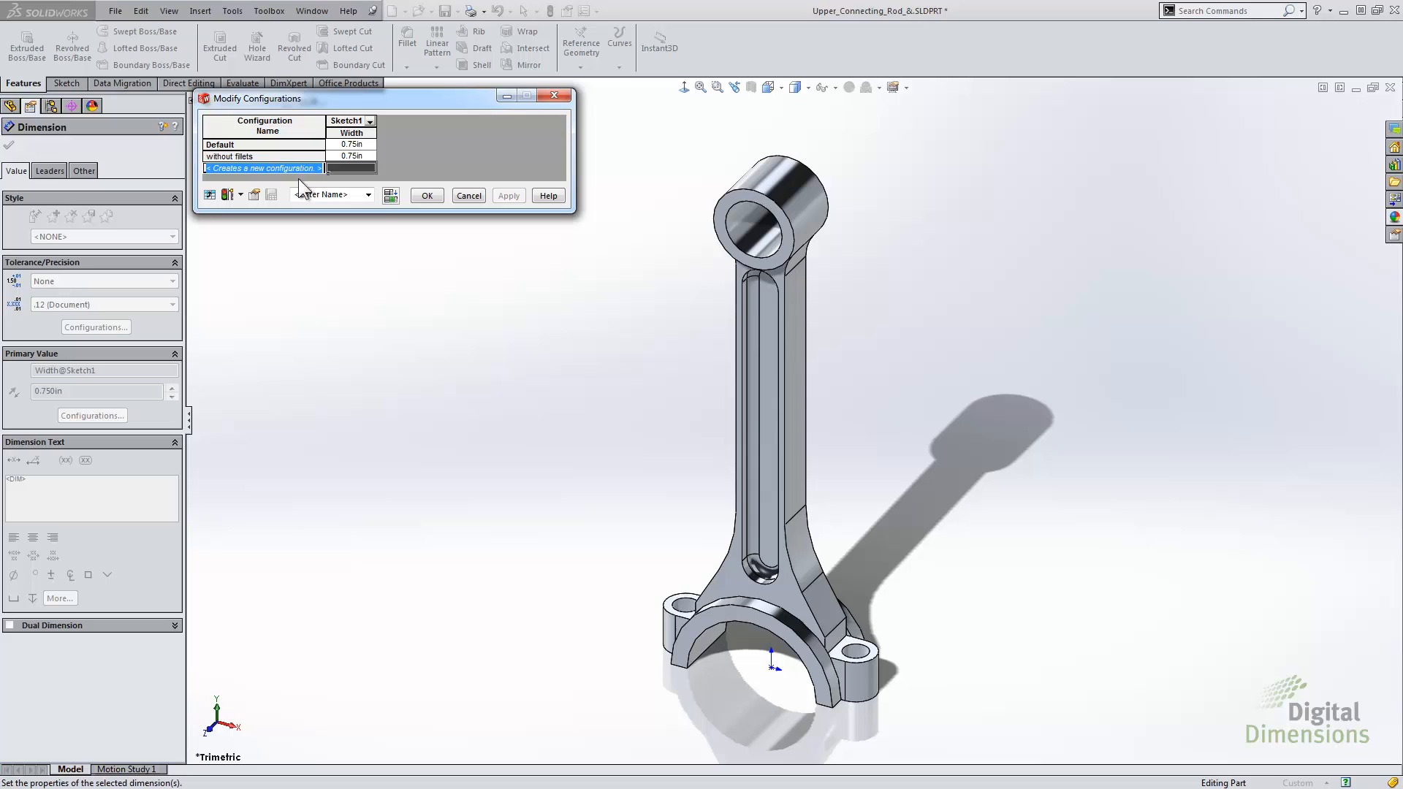
{"action": "left_click_drag", "start_coordinate": [580, 217], "coordinate": [624, 265]}
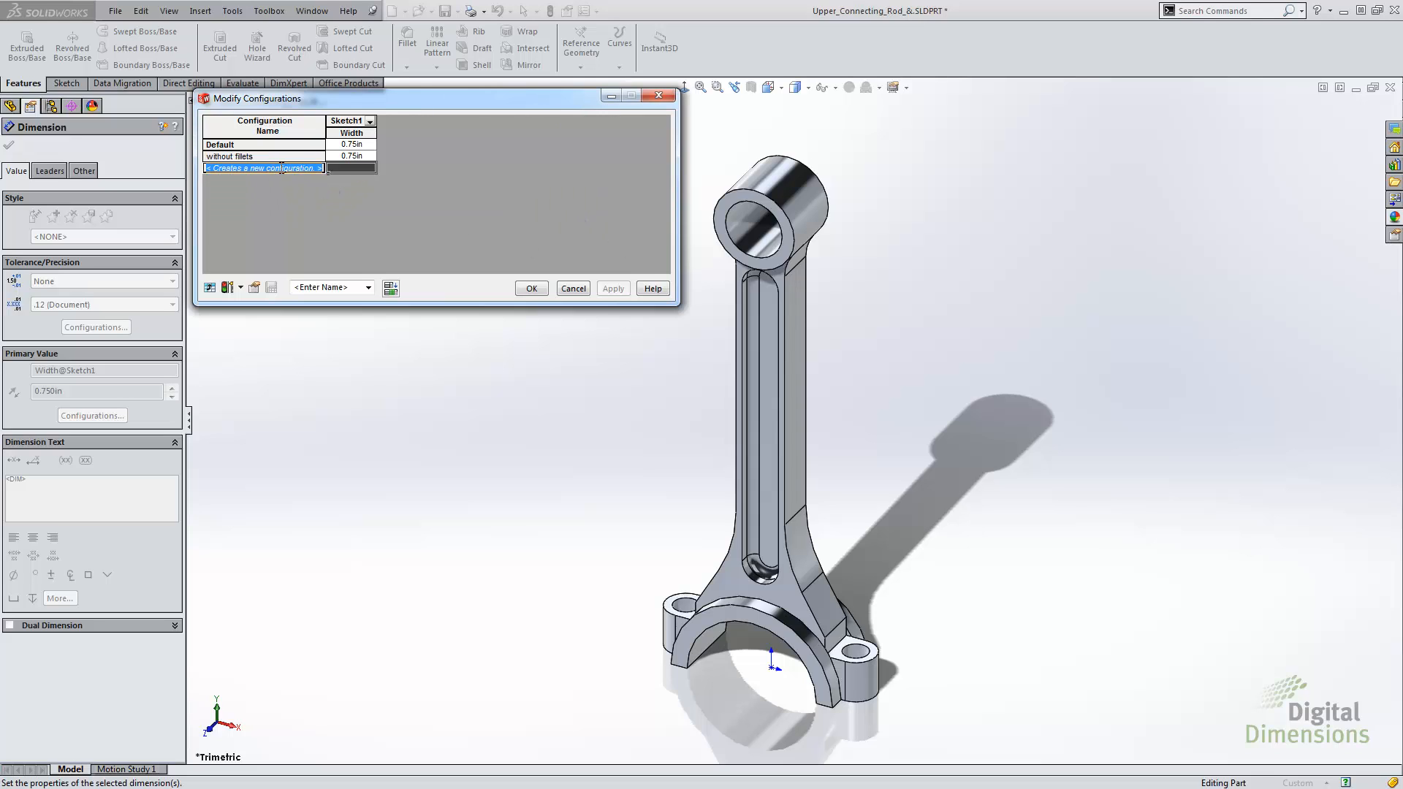
{"action": "type", "text": "7"}
{"action": "type", "text": "hin"}
{"action": "type", "text": " Version"}
{"action": "key", "text": "Tab"}
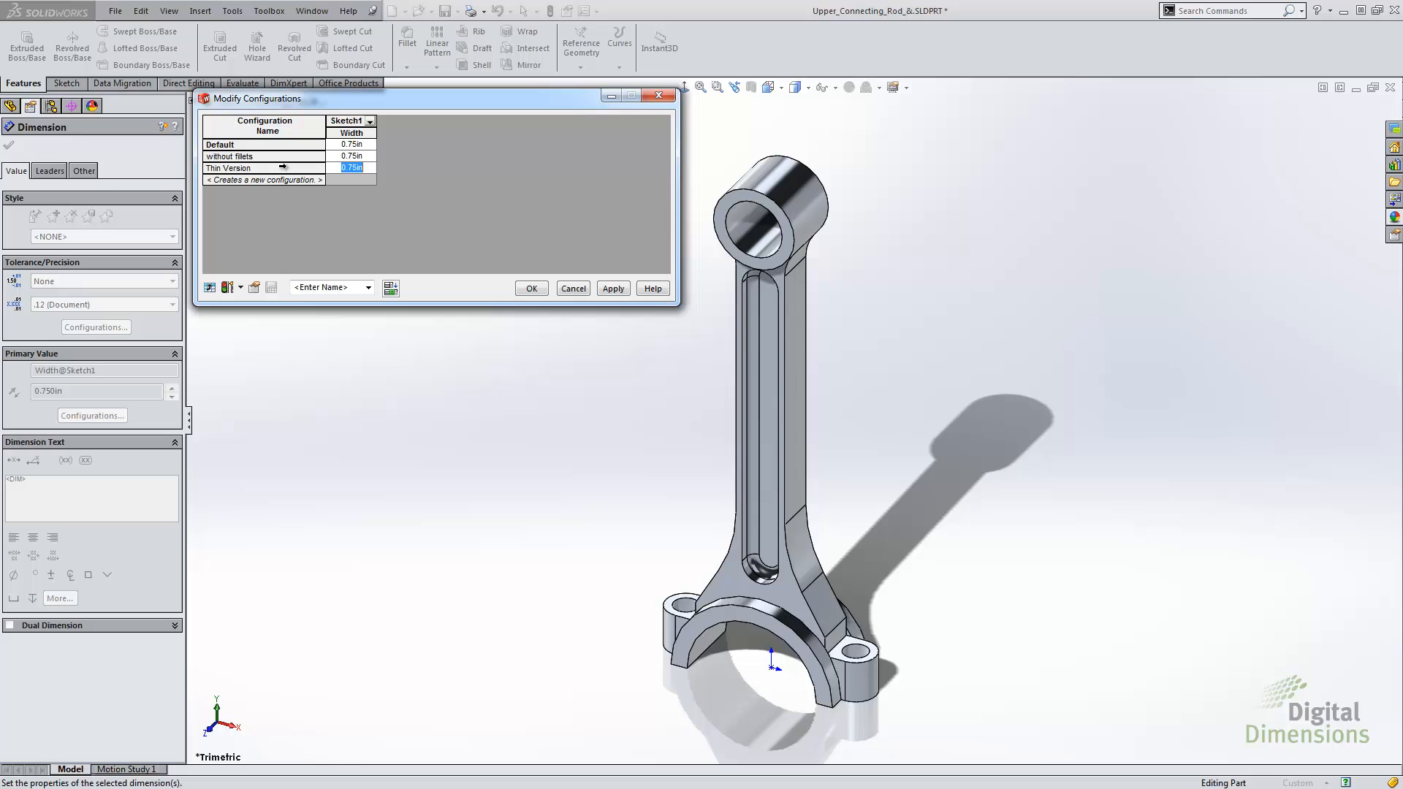
{"action": "type", "text": ".65"}
{"action": "left_click", "coordinate": [530, 290]}
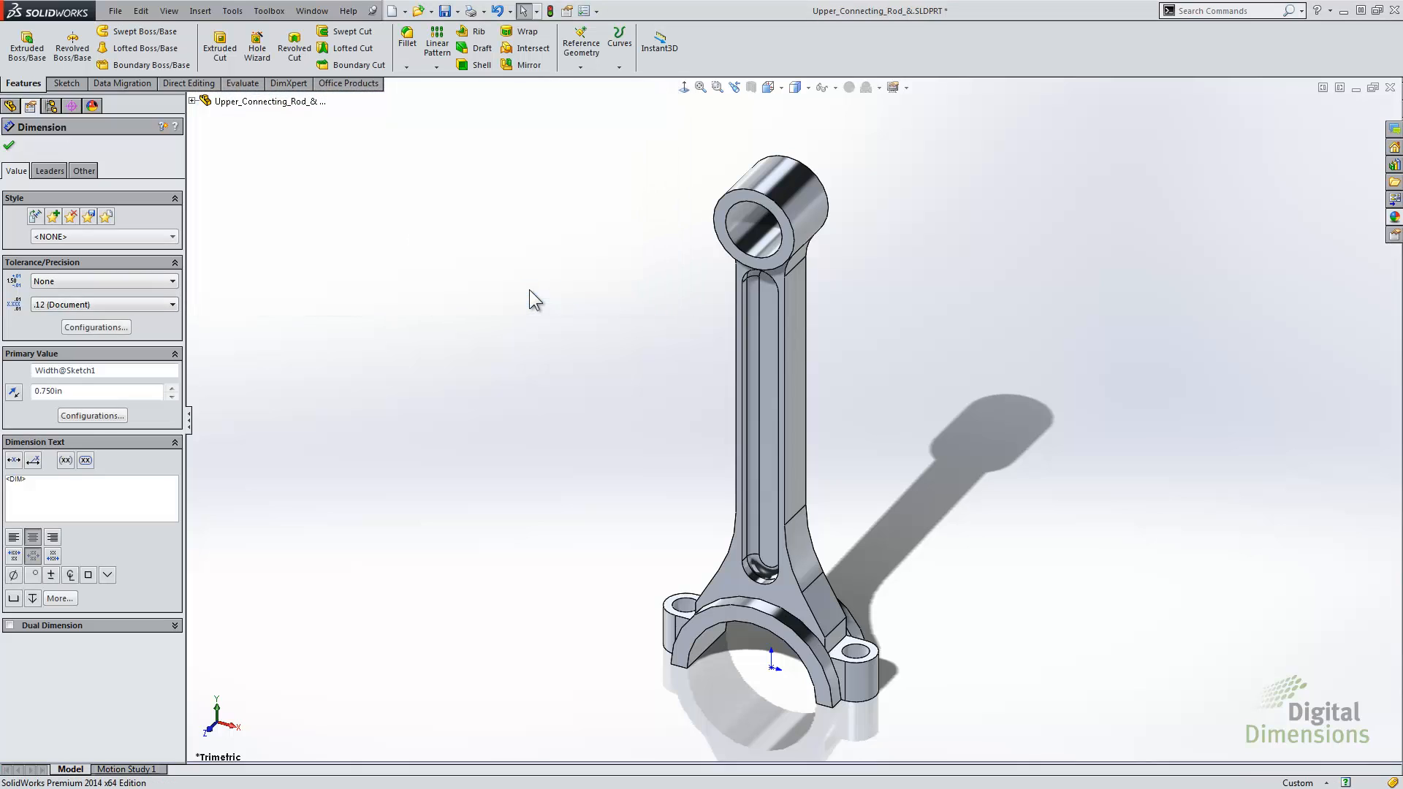
{"action": "left_click", "coordinate": [528, 290]}
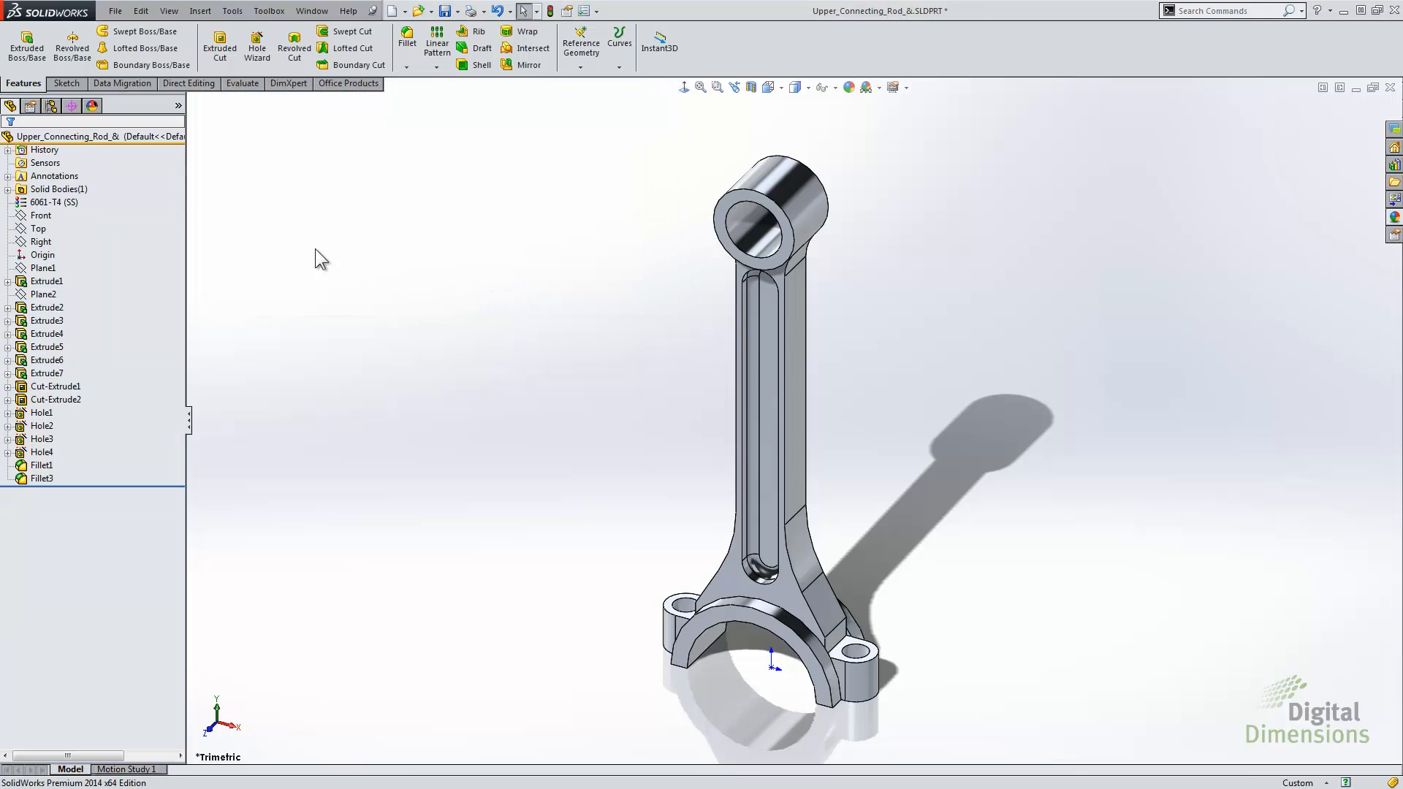
Activate the "Thin Version" configuration and display Extrude1's dimensions to check the width
{"action": "left_click", "coordinate": [50, 106]}
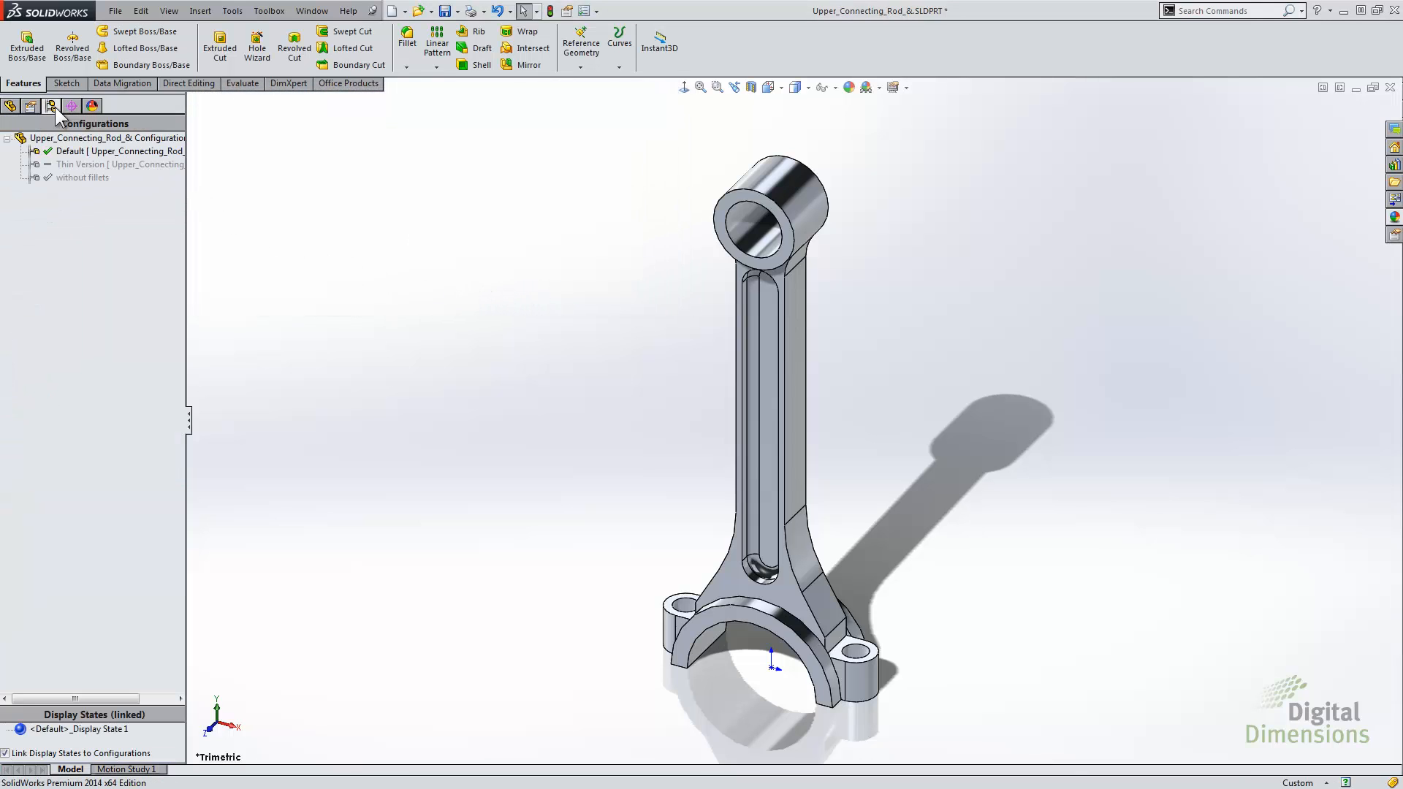
{"action": "double_click", "coordinate": [79, 164]}
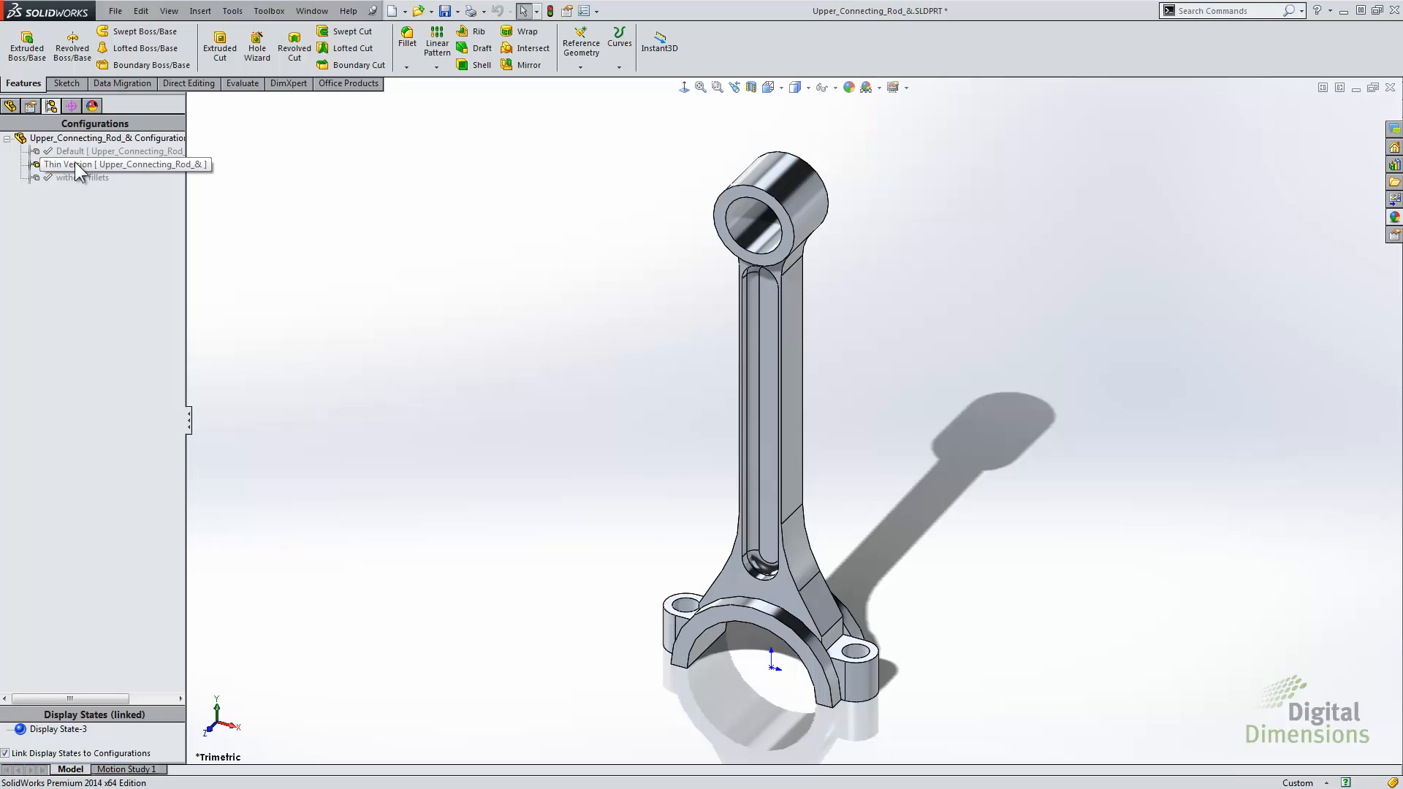
{"action": "left_click", "coordinate": [10, 106]}
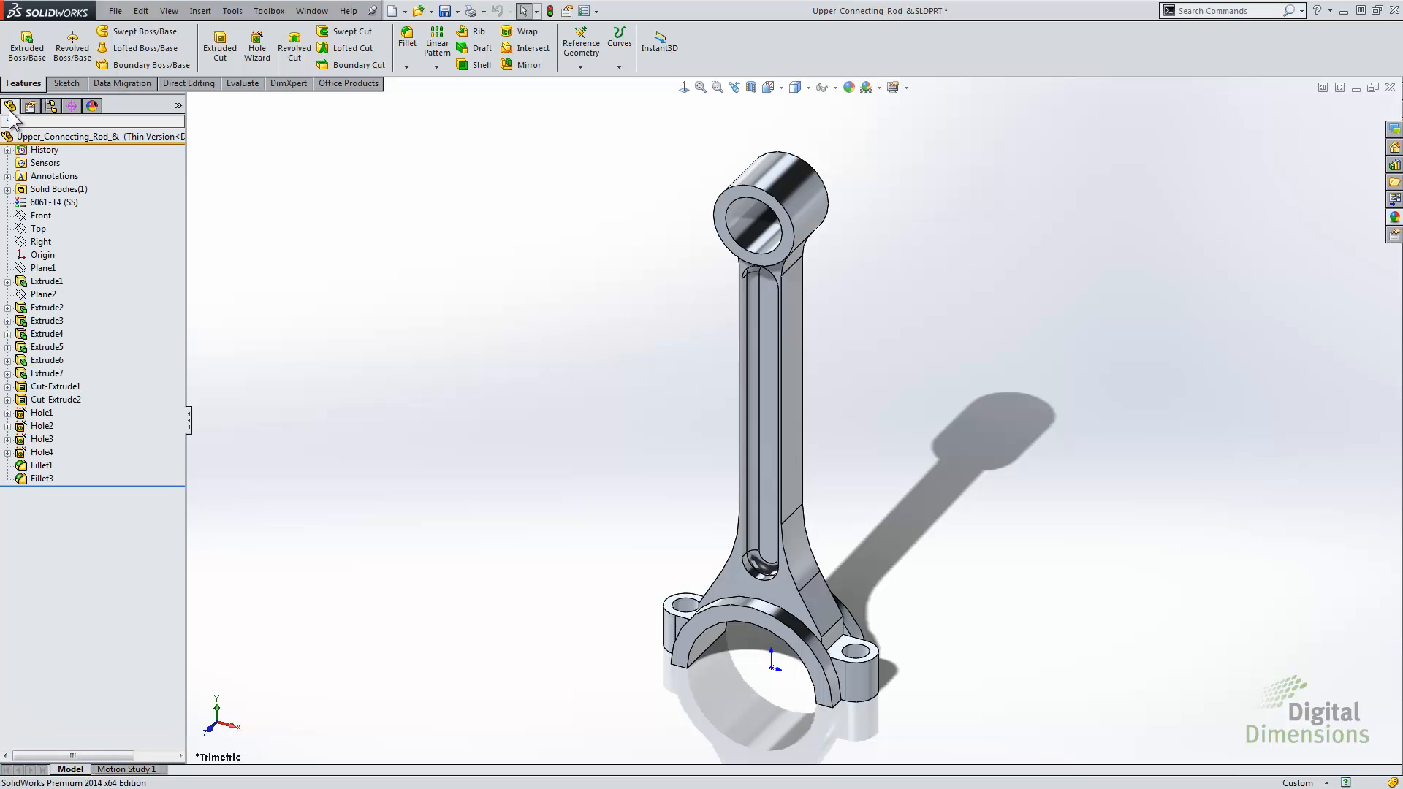
{"action": "left_click", "coordinate": [46, 361]}
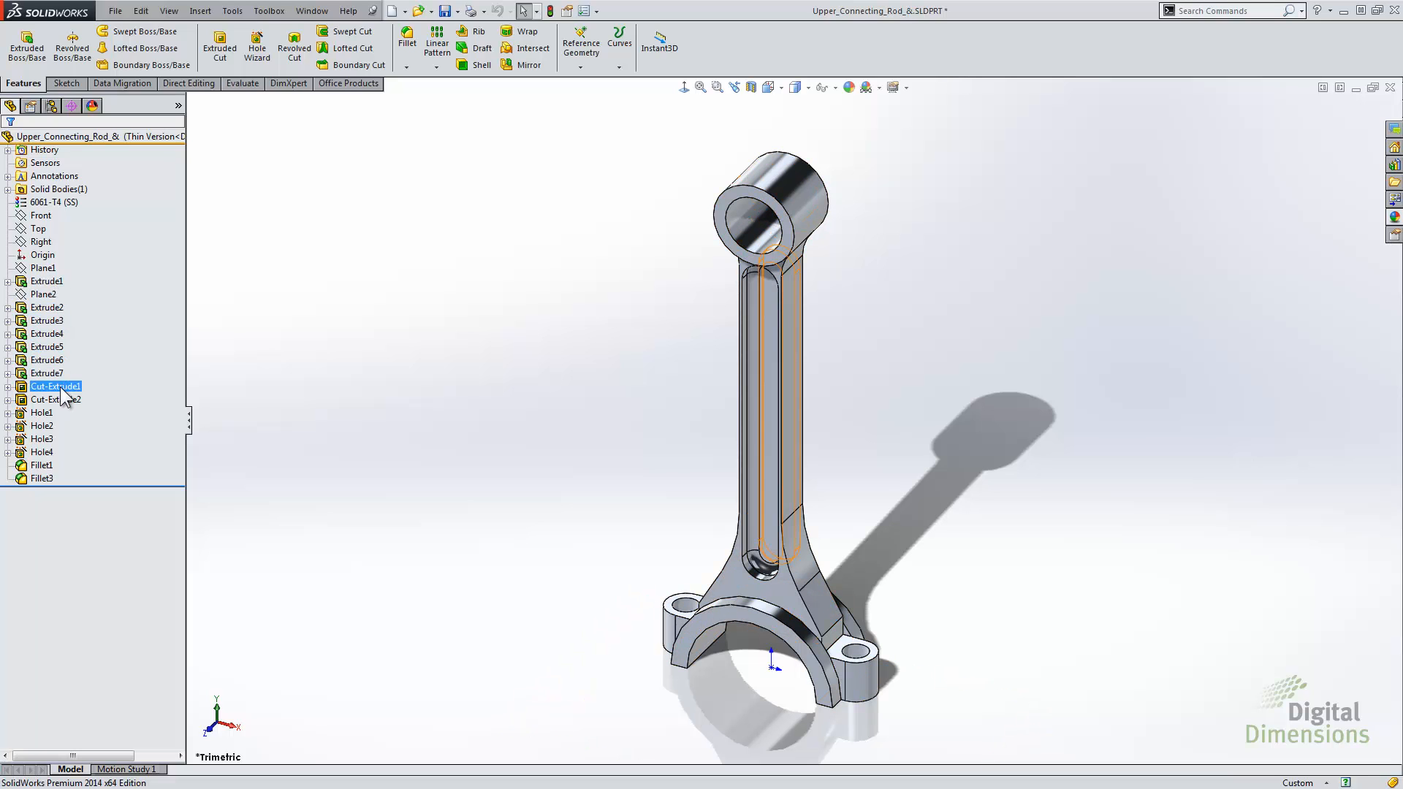
{"action": "double_click", "coordinate": [46, 282]}
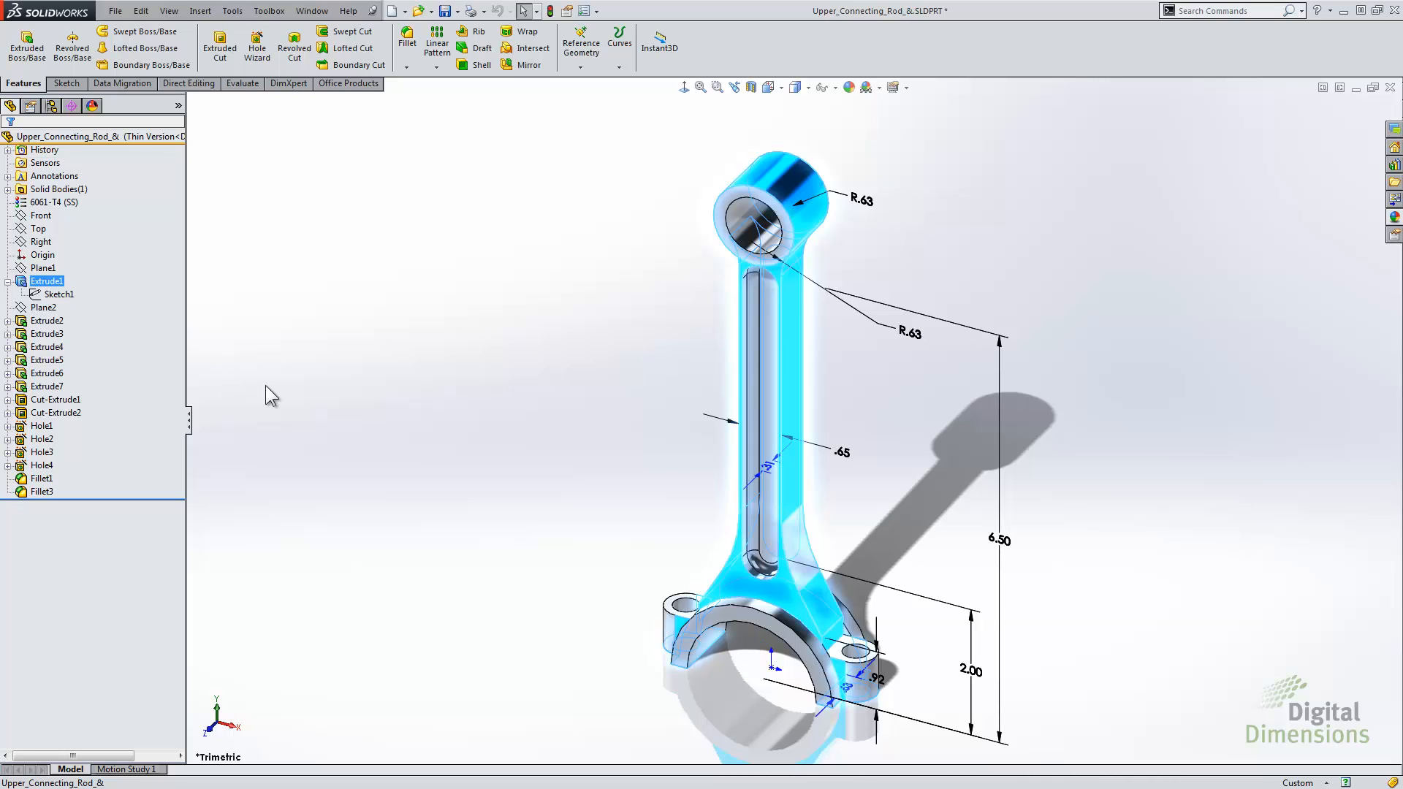
Reopen the configuration table for the Width dimension, widen its Sketch1 column, and save the table view as "MyTable01"
{"action": "right_click", "coordinate": [846, 459]}
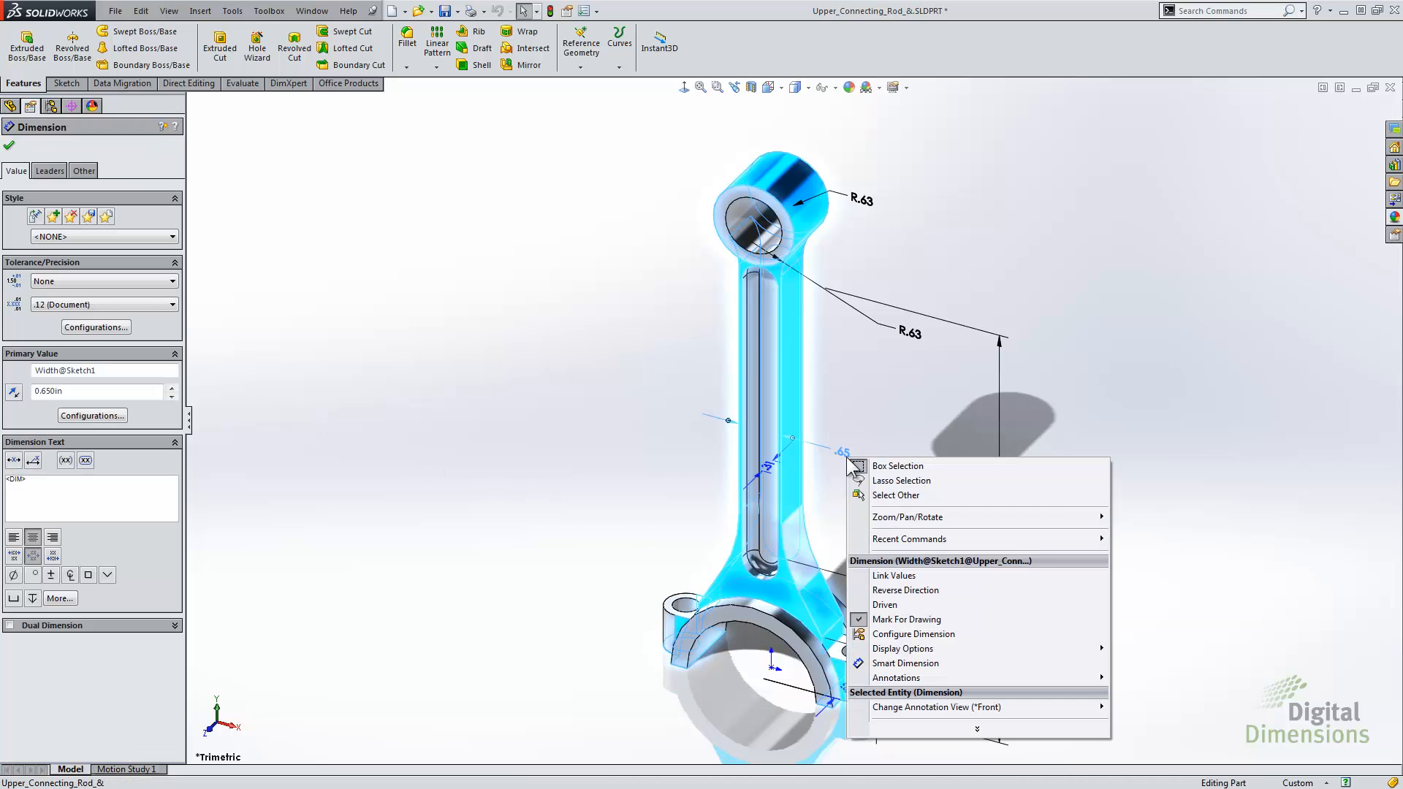
{"action": "left_click", "coordinate": [893, 634]}
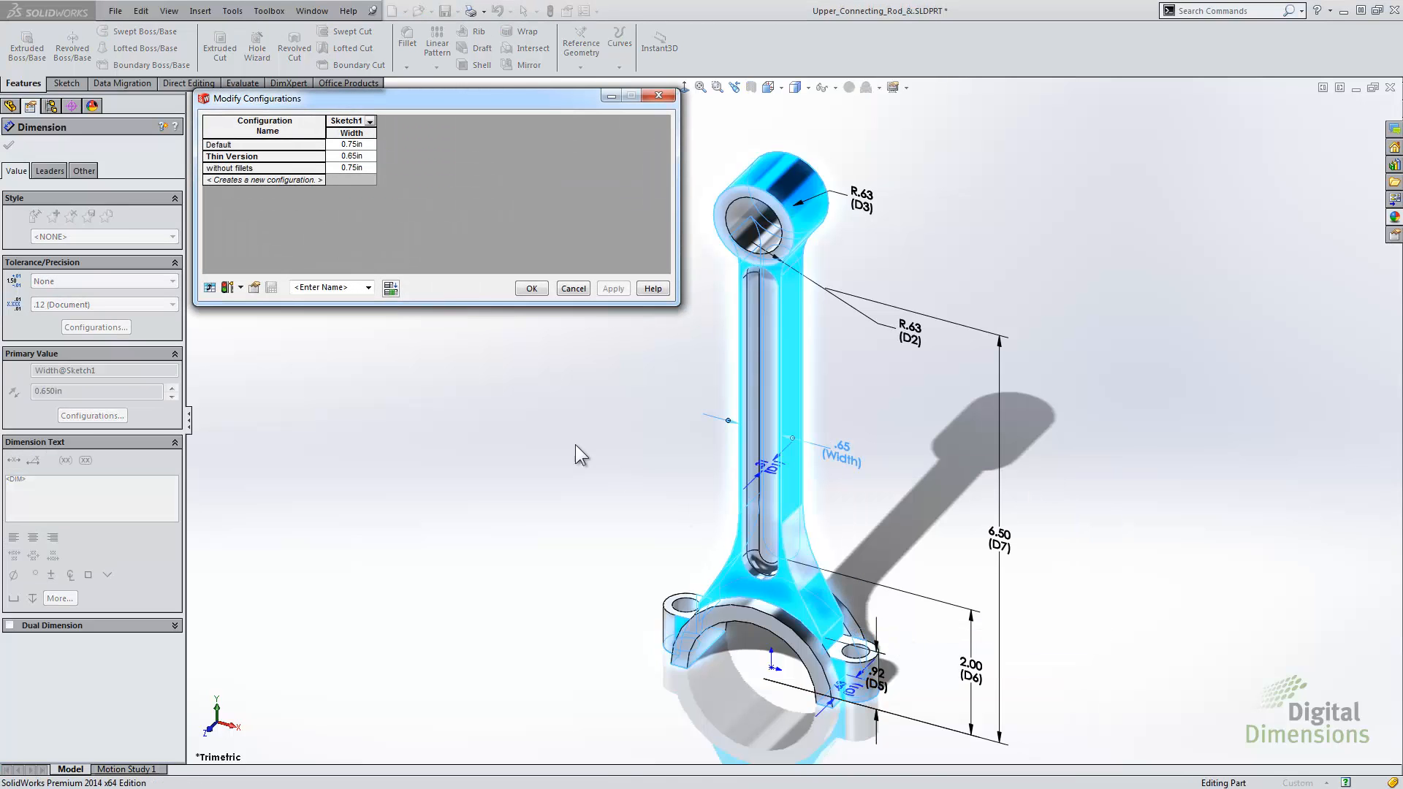
{"action": "left_click_drag", "start_coordinate": [374, 125], "coordinate": [394, 126]}
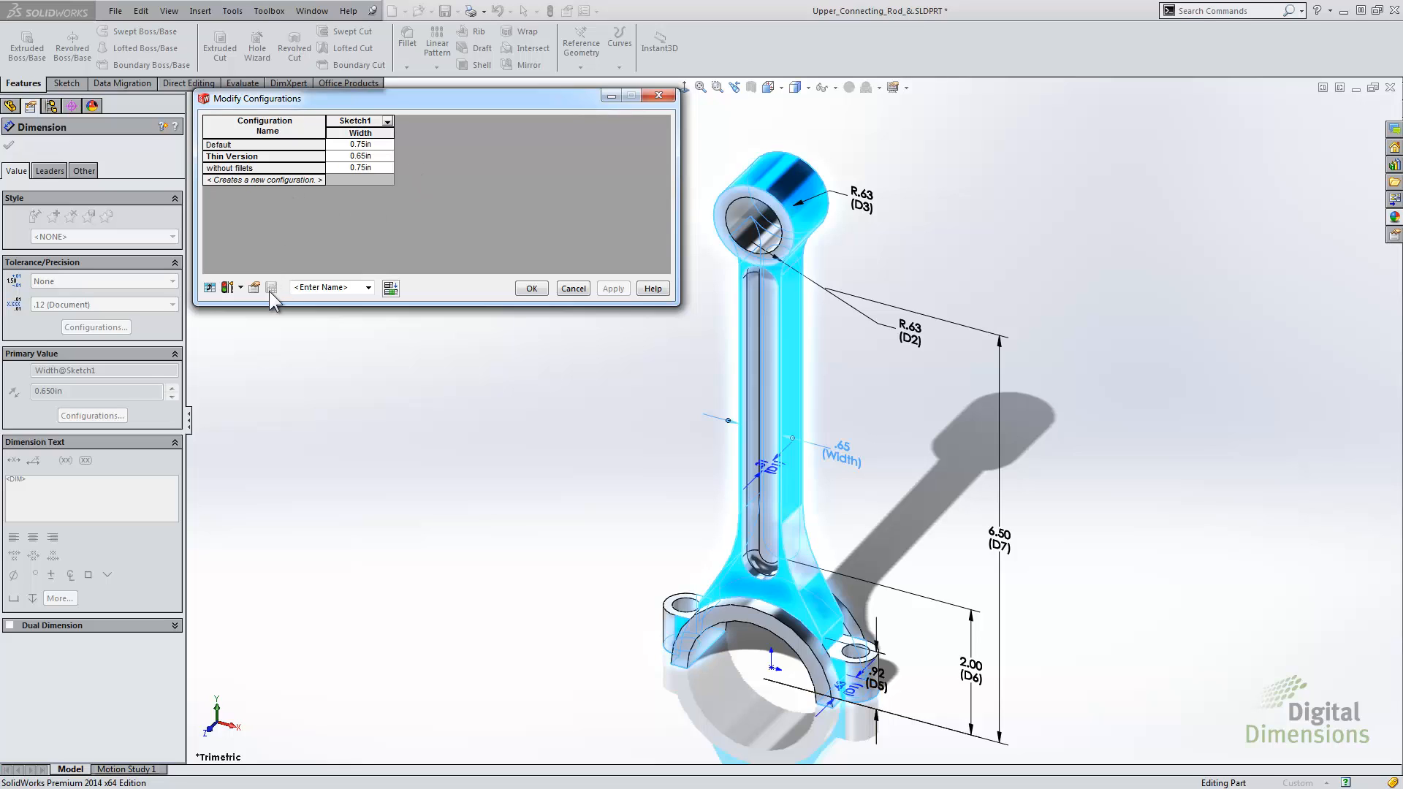
{"action": "left_click", "coordinate": [351, 287]}
{"action": "type", "text": "MyTable01"}
{"action": "left_click", "coordinate": [273, 291]}
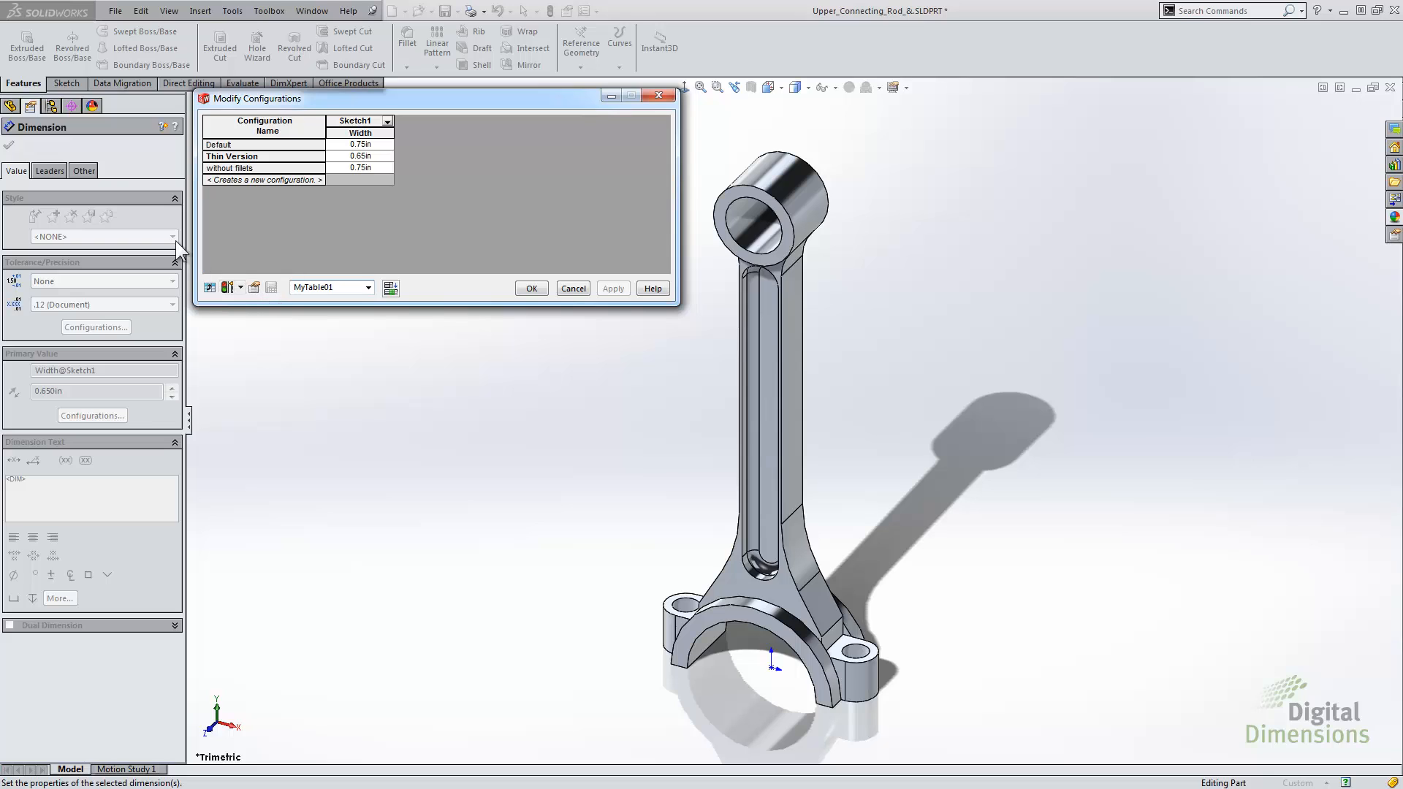
Add Cut-Extrude1's slot width dimension D3 to the configuration table and delete the Cut-Extrude1 Suppress column from it
{"action": "left_click", "coordinate": [10, 106]}
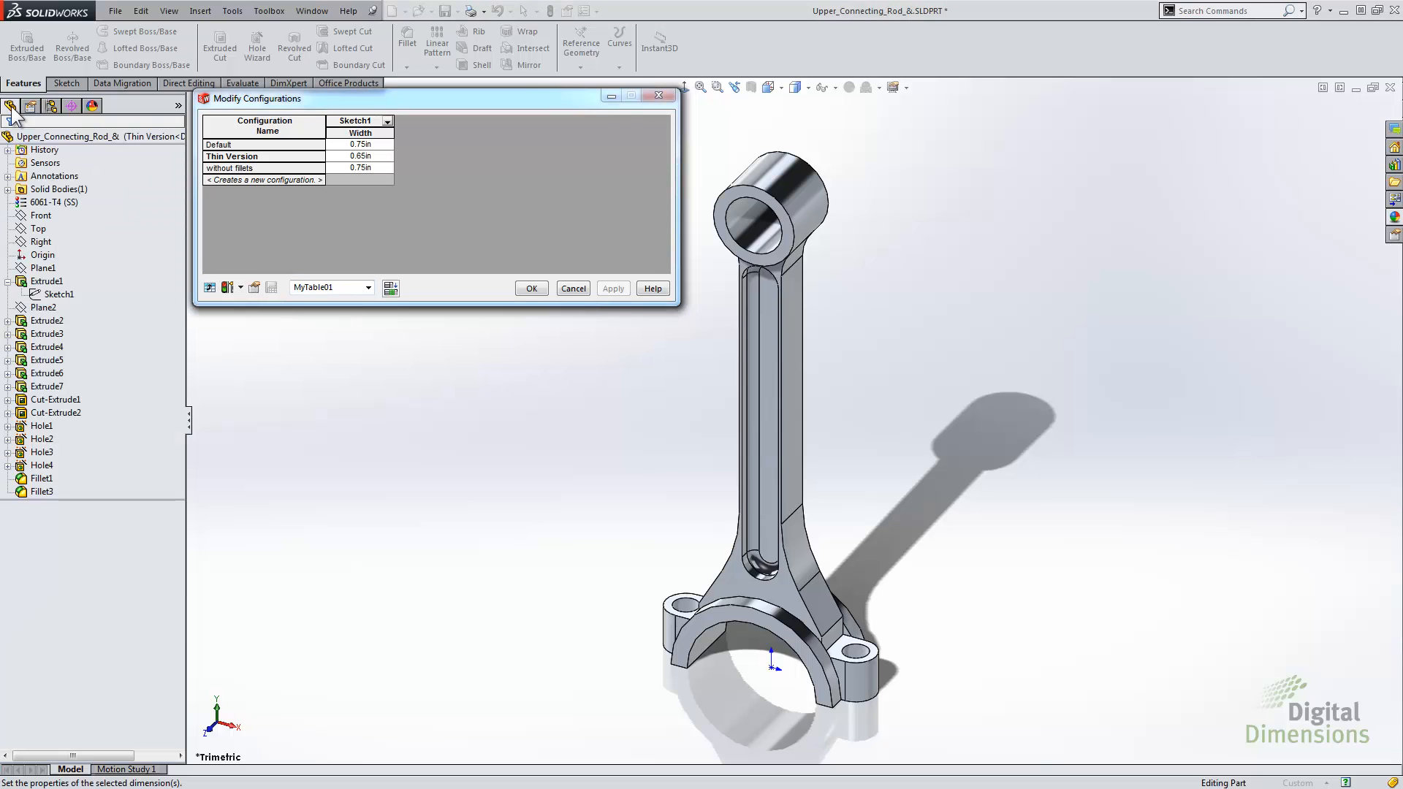
{"action": "left_click", "coordinate": [47, 373]}
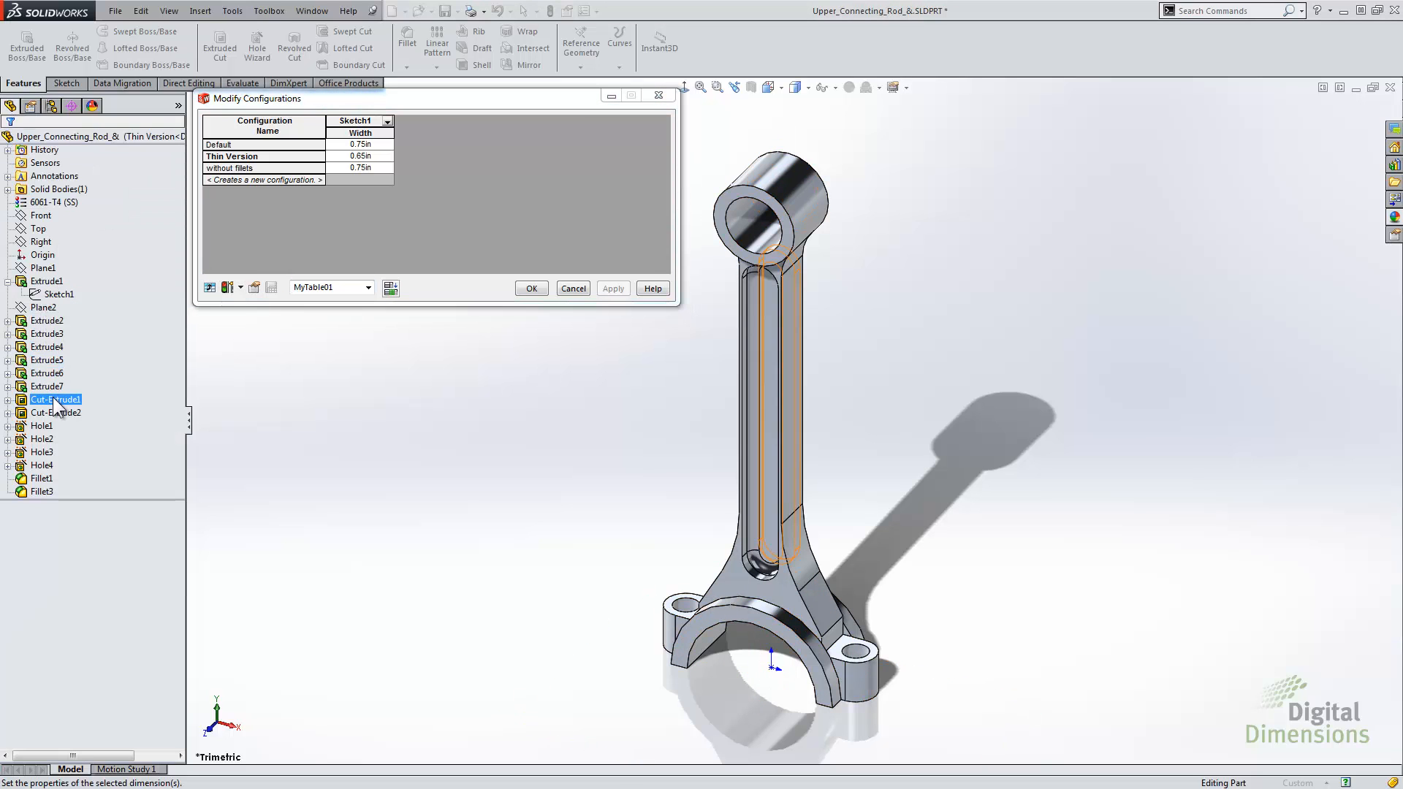
{"action": "double_click", "coordinate": [56, 400]}
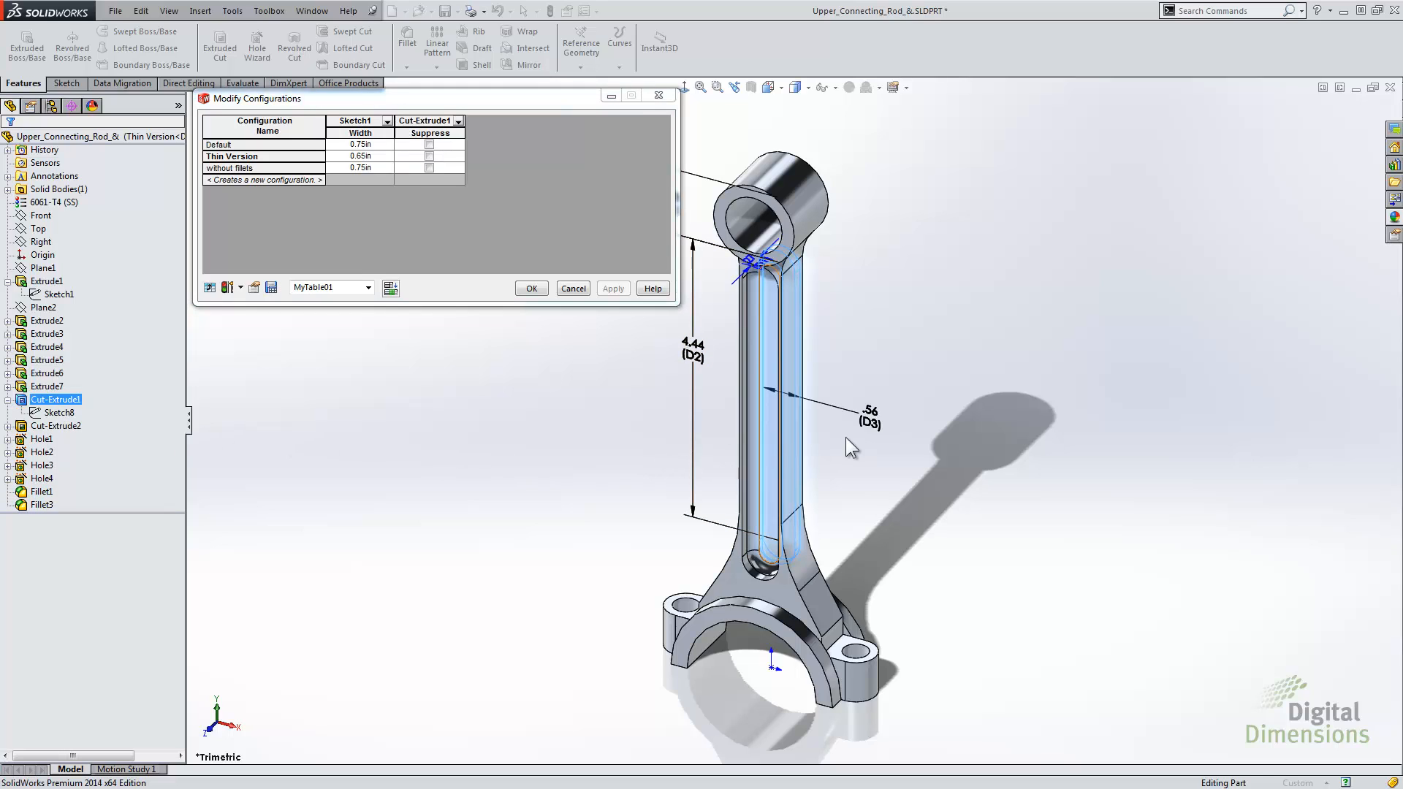
{"action": "double_click", "coordinate": [869, 412]}
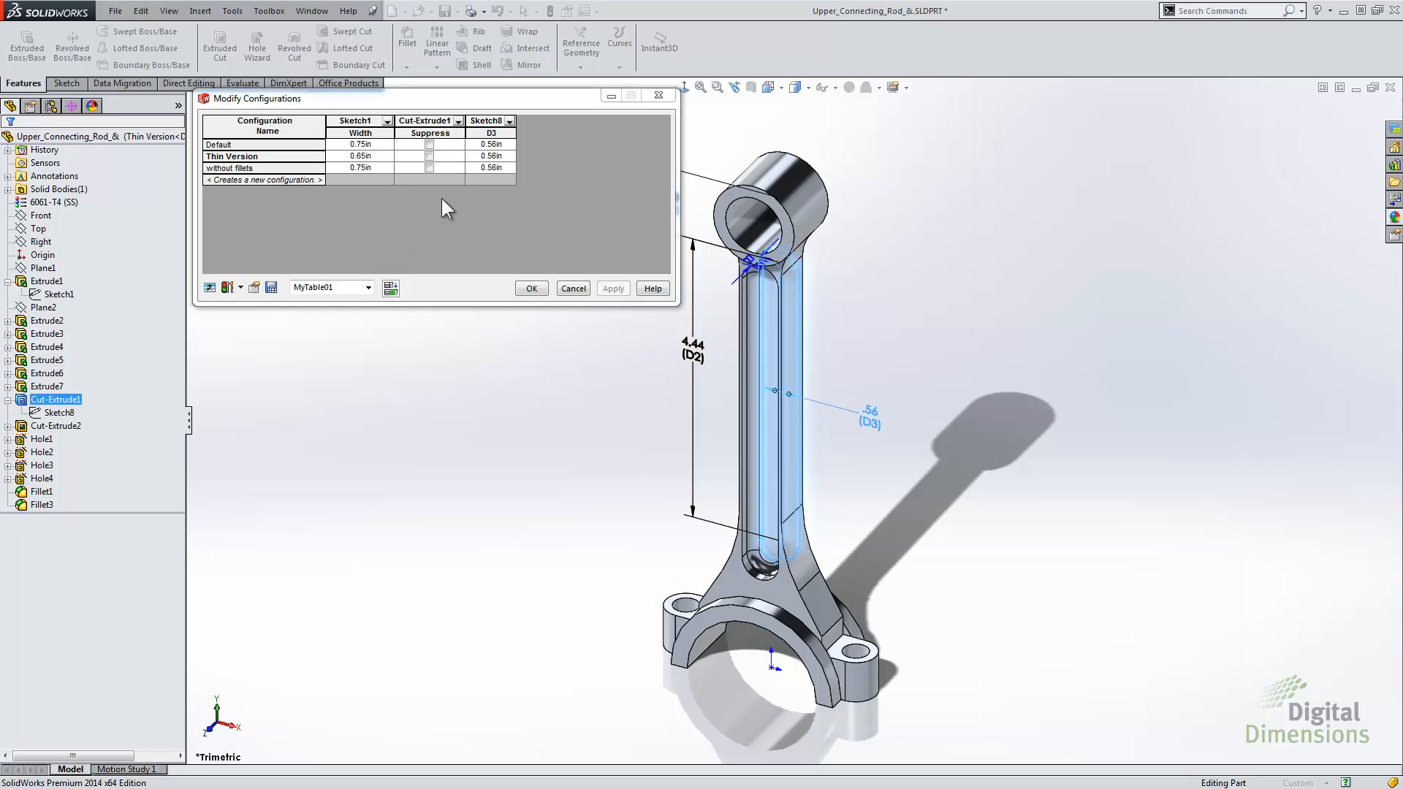
{"action": "right_click", "coordinate": [431, 120]}
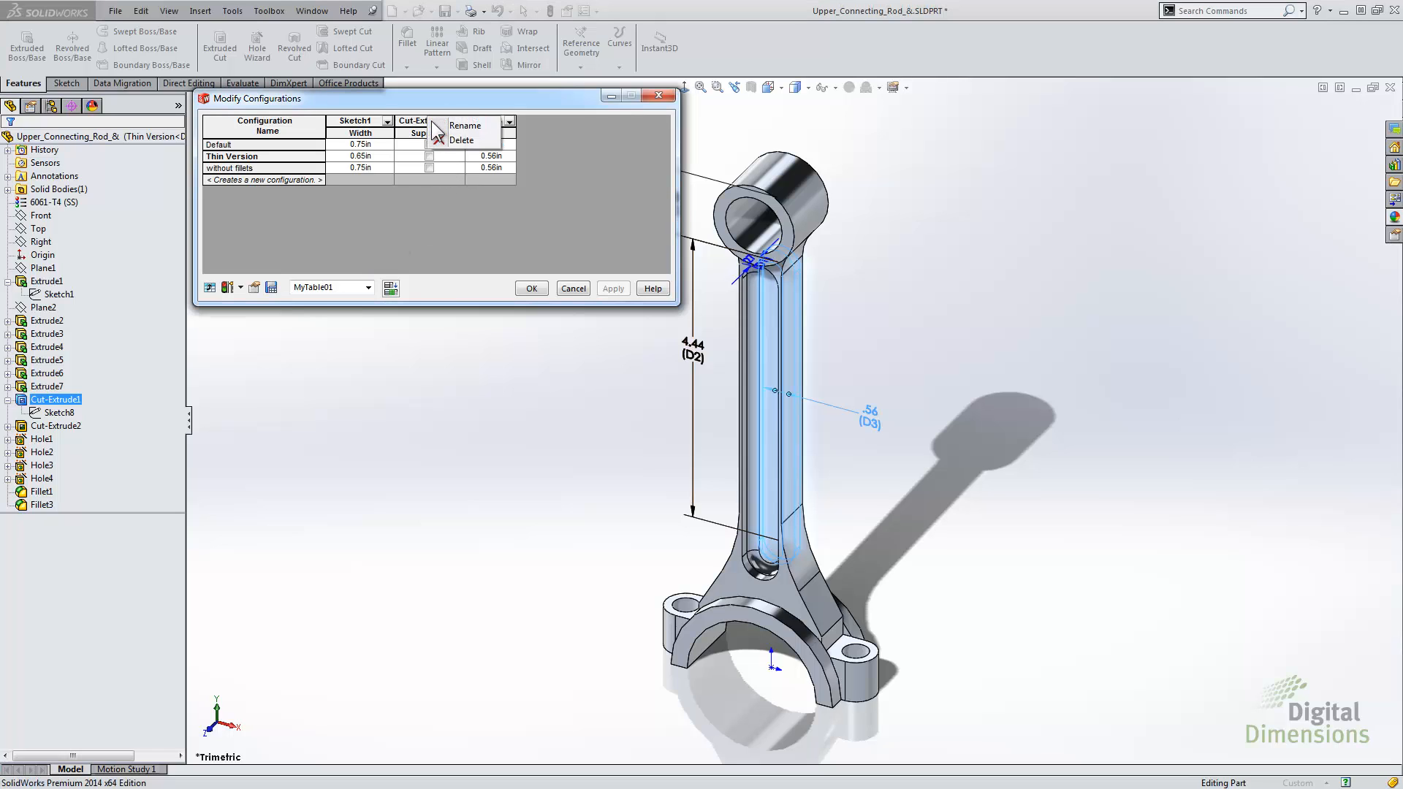
{"action": "left_click", "coordinate": [457, 140]}
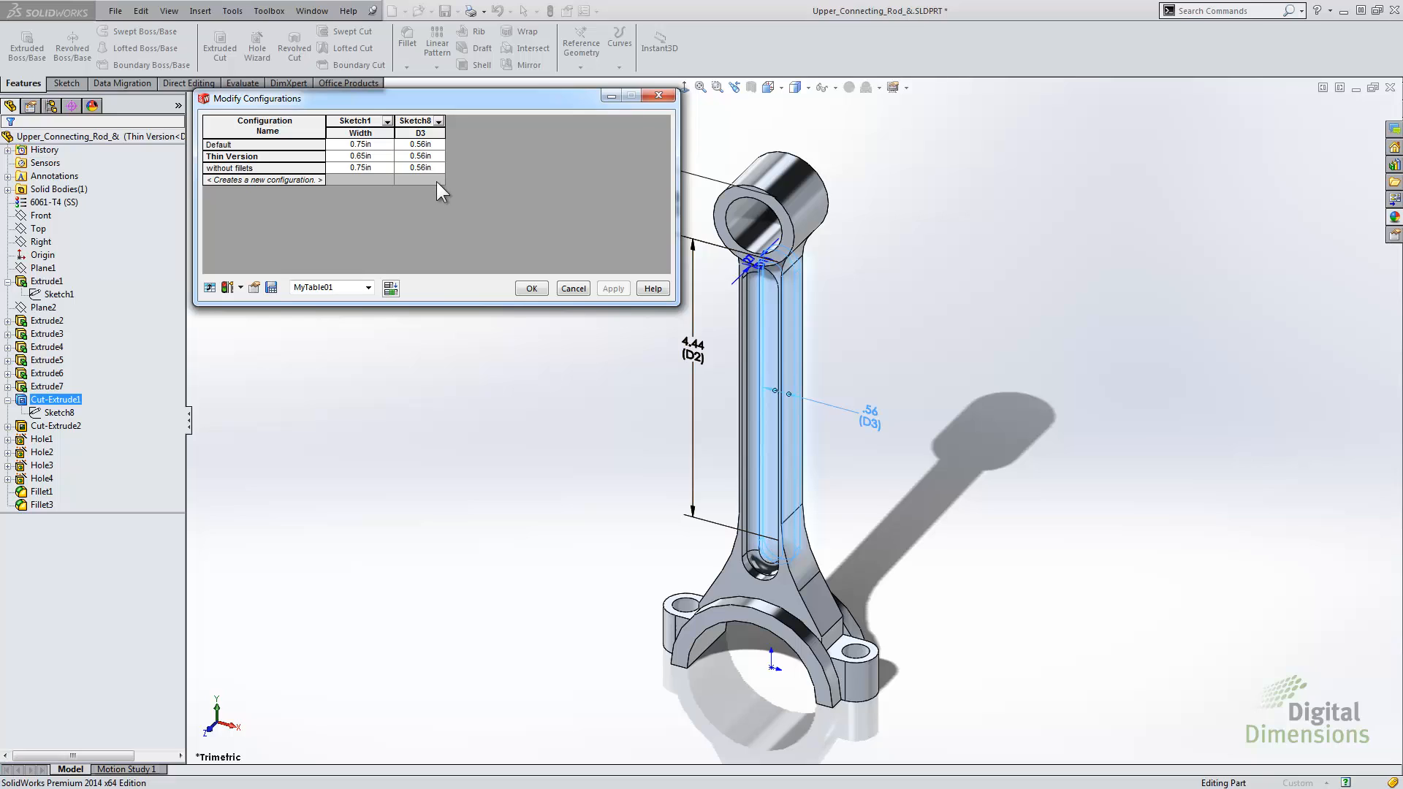
Set Sketch8's D3 slot width to 0.36 in for the "Thin Version" configuration
{"action": "left_click", "coordinate": [436, 155]}
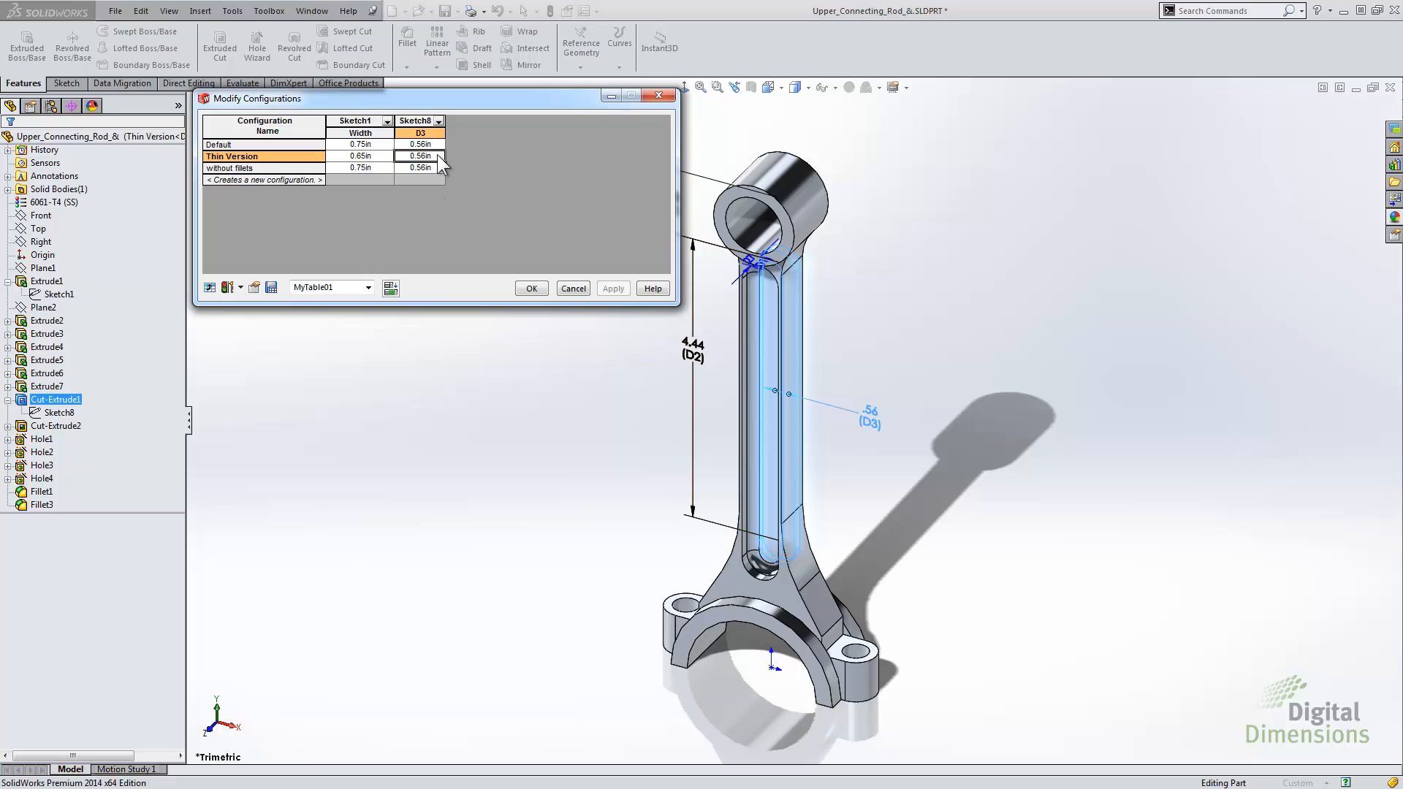
{"action": "type", "text": ".3625"}
{"action": "key", "text": "Return"}
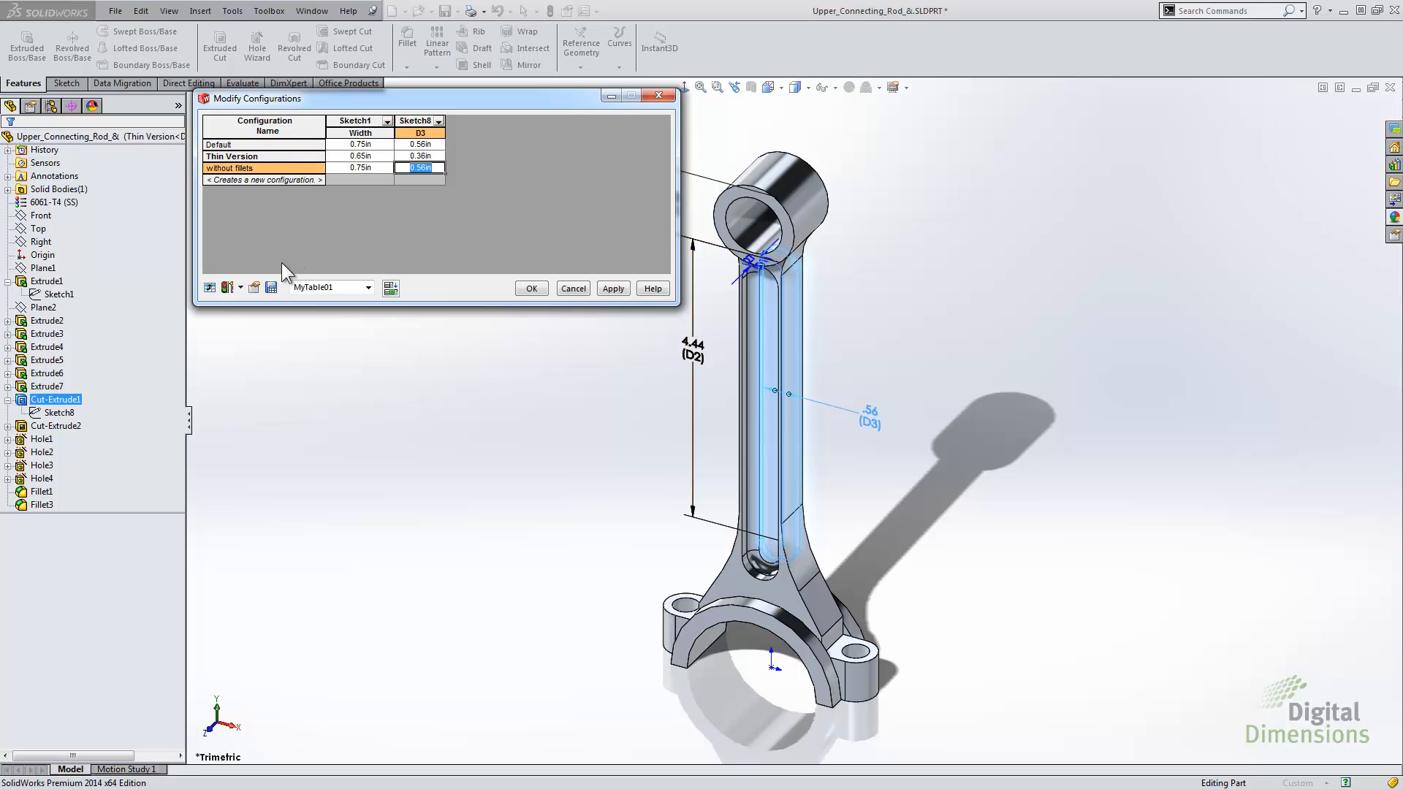
Rebuild the active configuration and save the updated table view, accepting the configuration table
{"action": "left_click", "coordinate": [241, 288]}
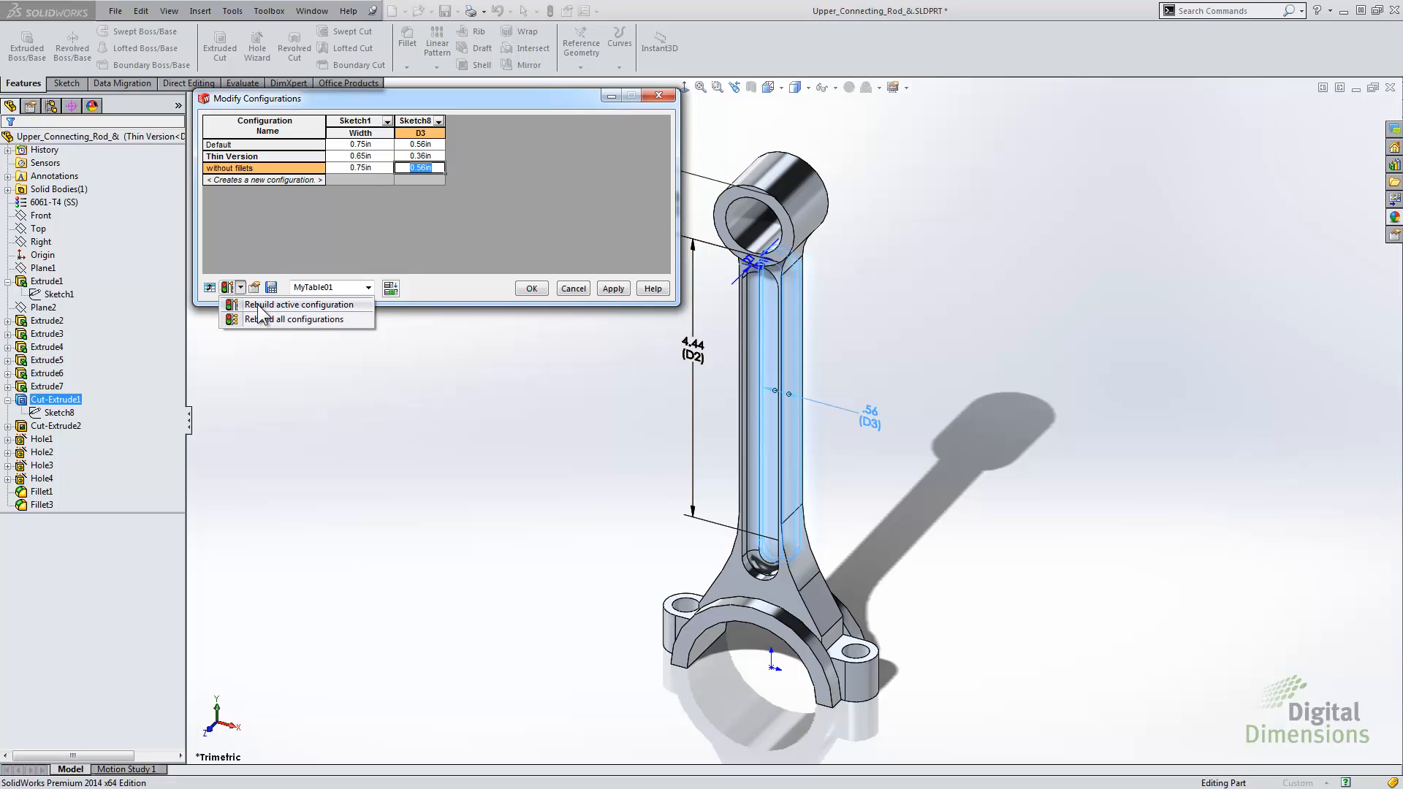
{"action": "left_click", "coordinate": [258, 305]}
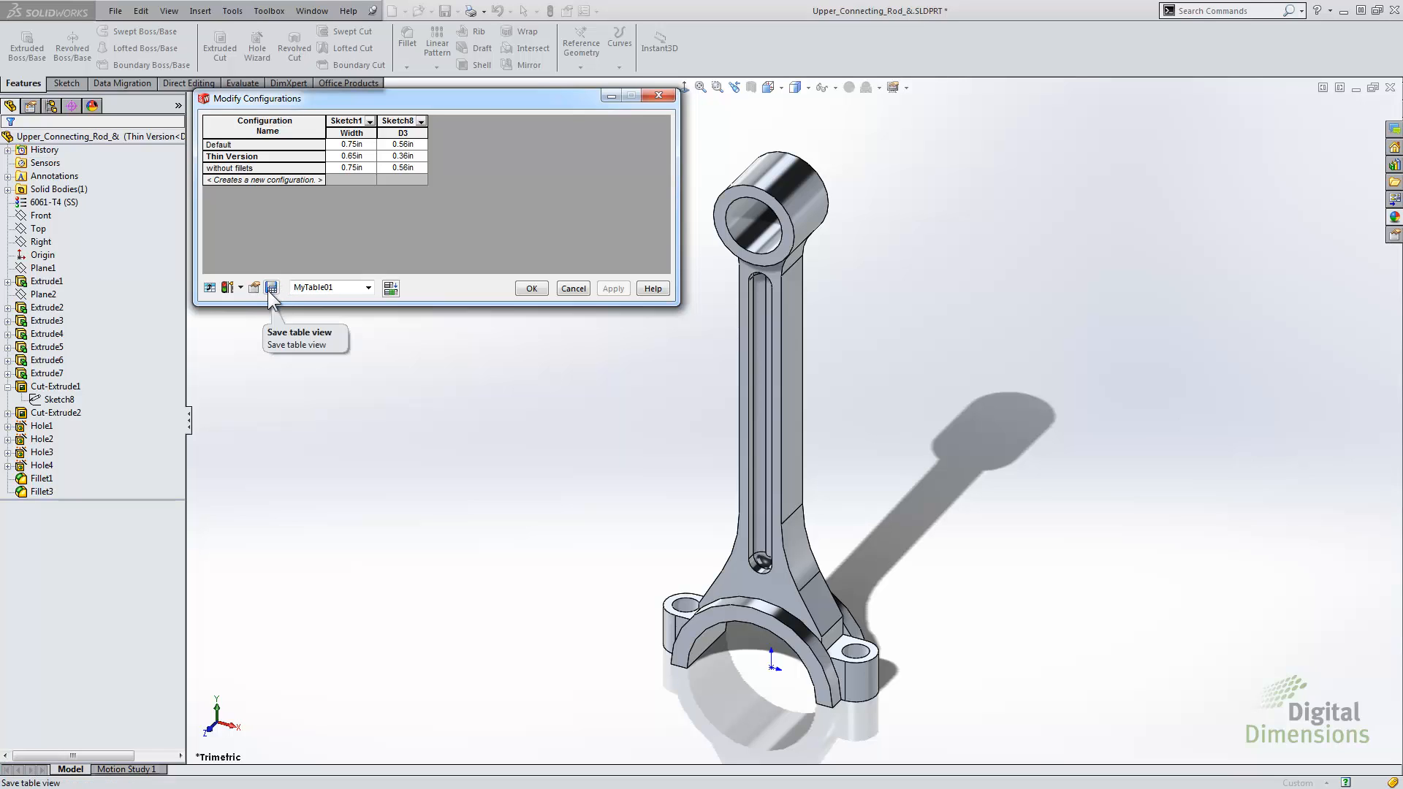
{"action": "left_click", "coordinate": [270, 288]}
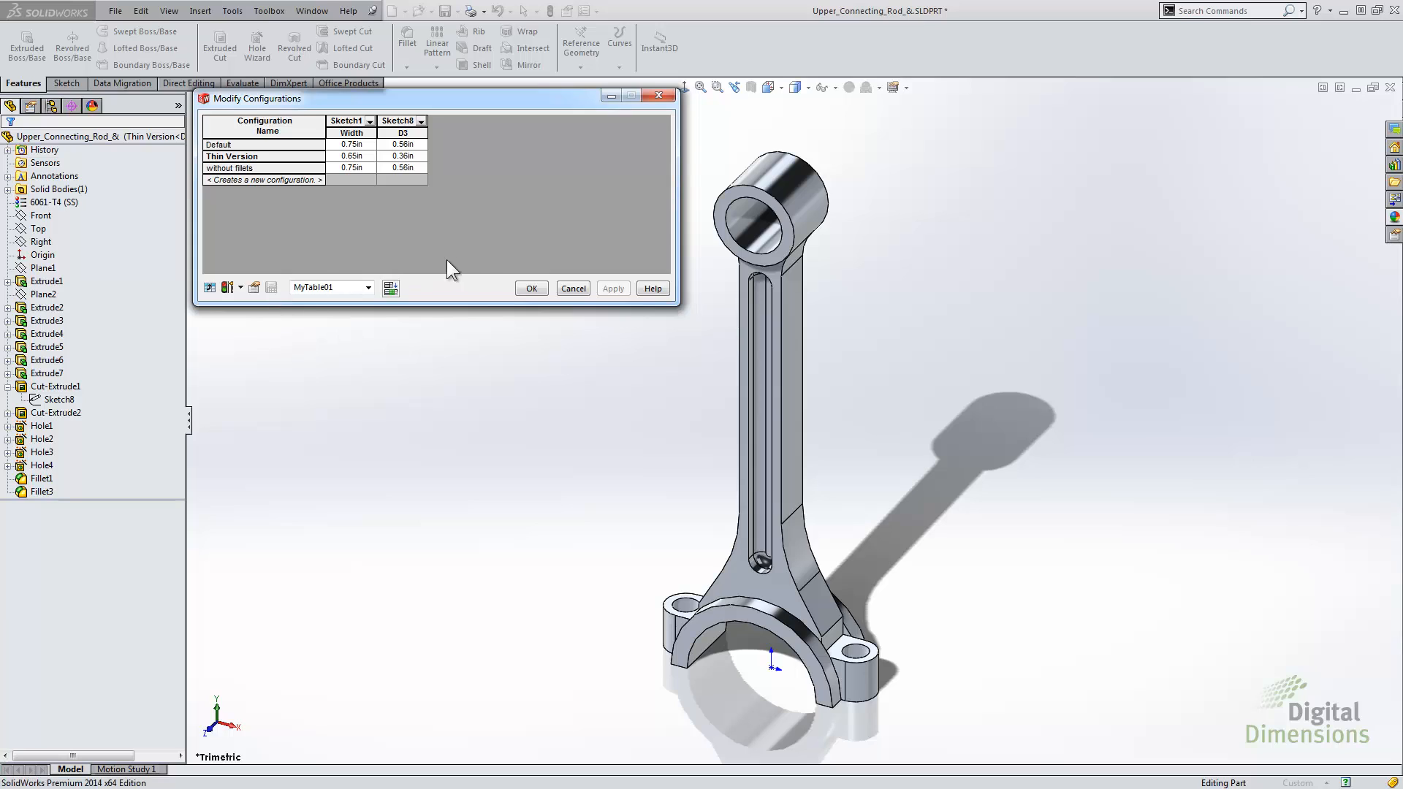
{"action": "left_click", "coordinate": [528, 288]}
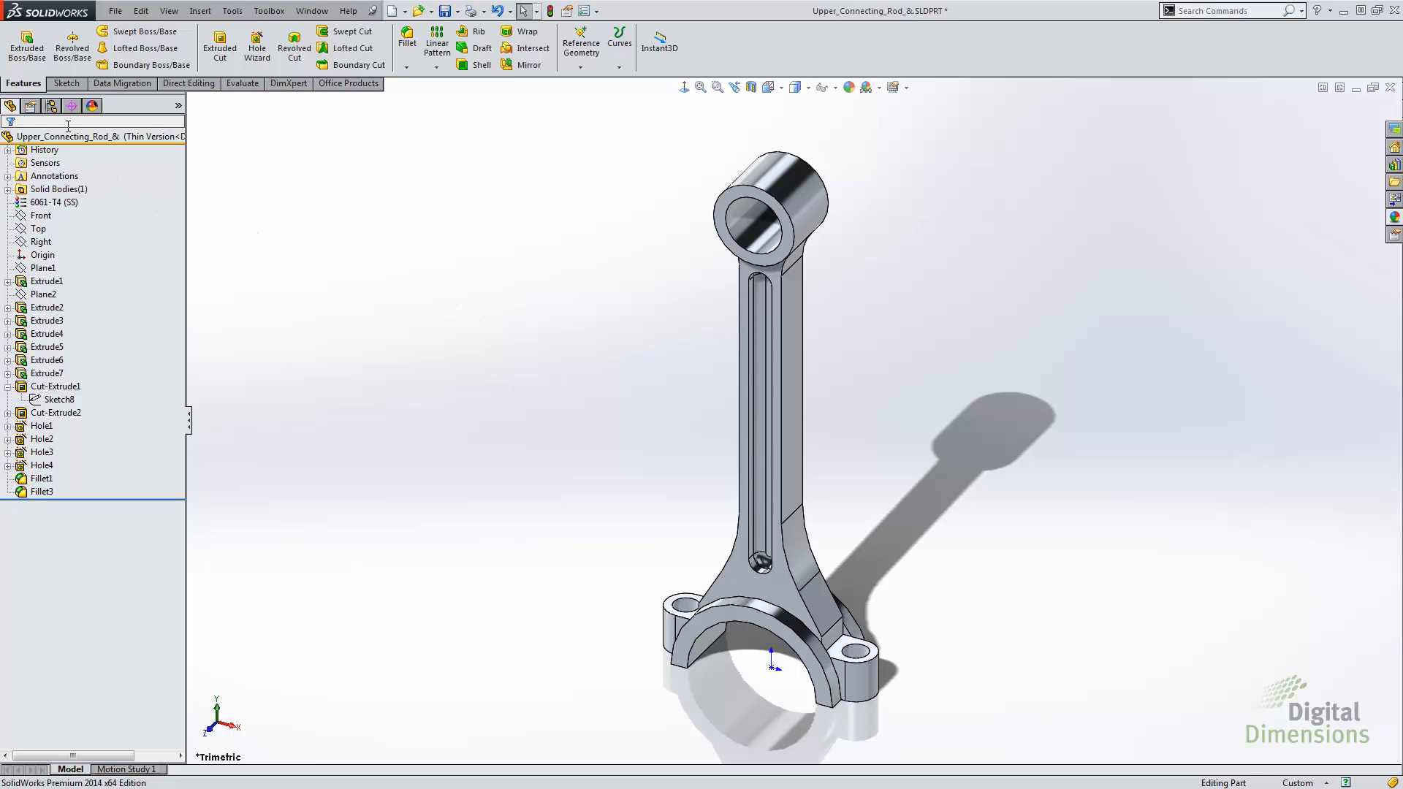
Show the saved table "MyTable01" from the part's configurations to check its Sketch1 and Sketch8 columns
{"action": "left_click", "coordinate": [51, 107]}
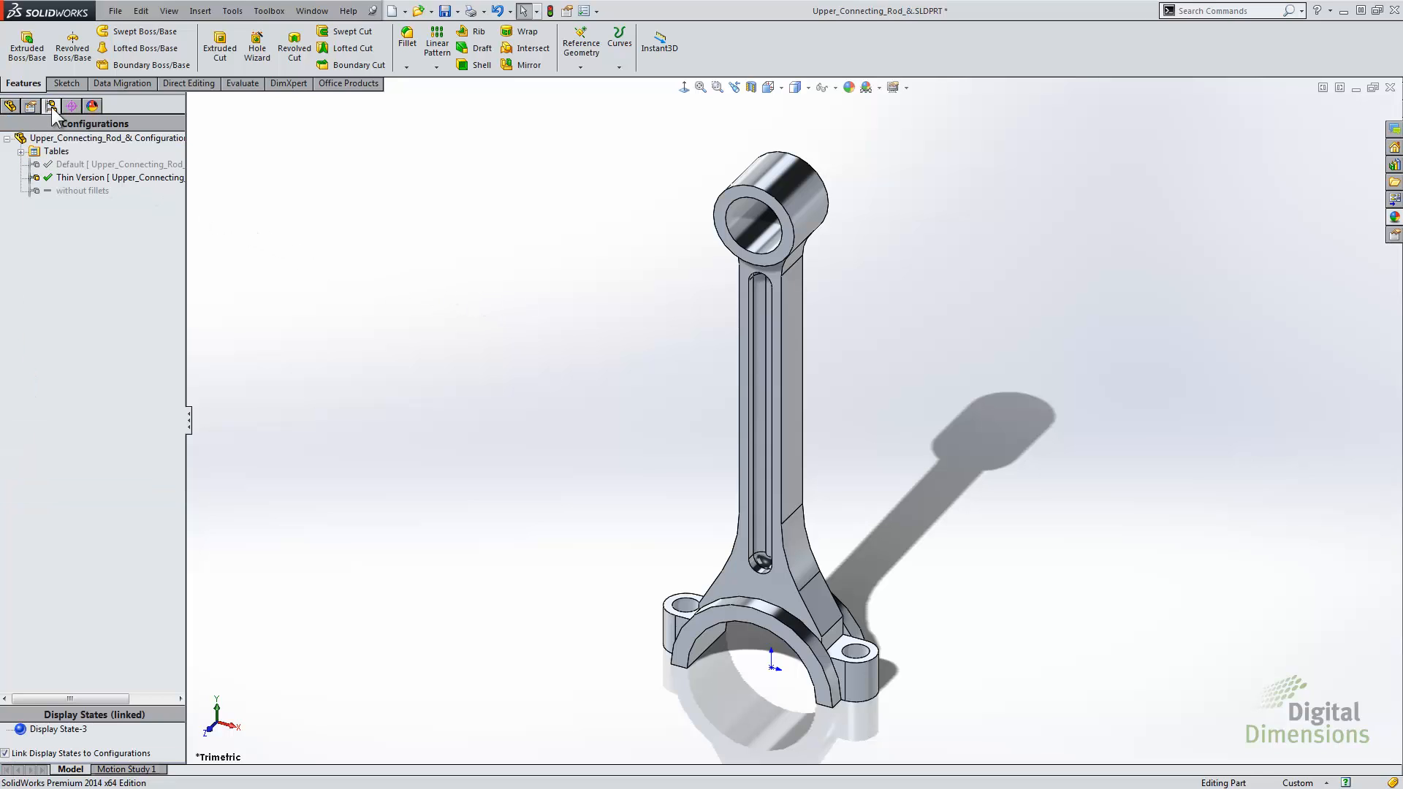
{"action": "left_click", "coordinate": [21, 152]}
{"action": "left_click", "coordinate": [76, 165]}
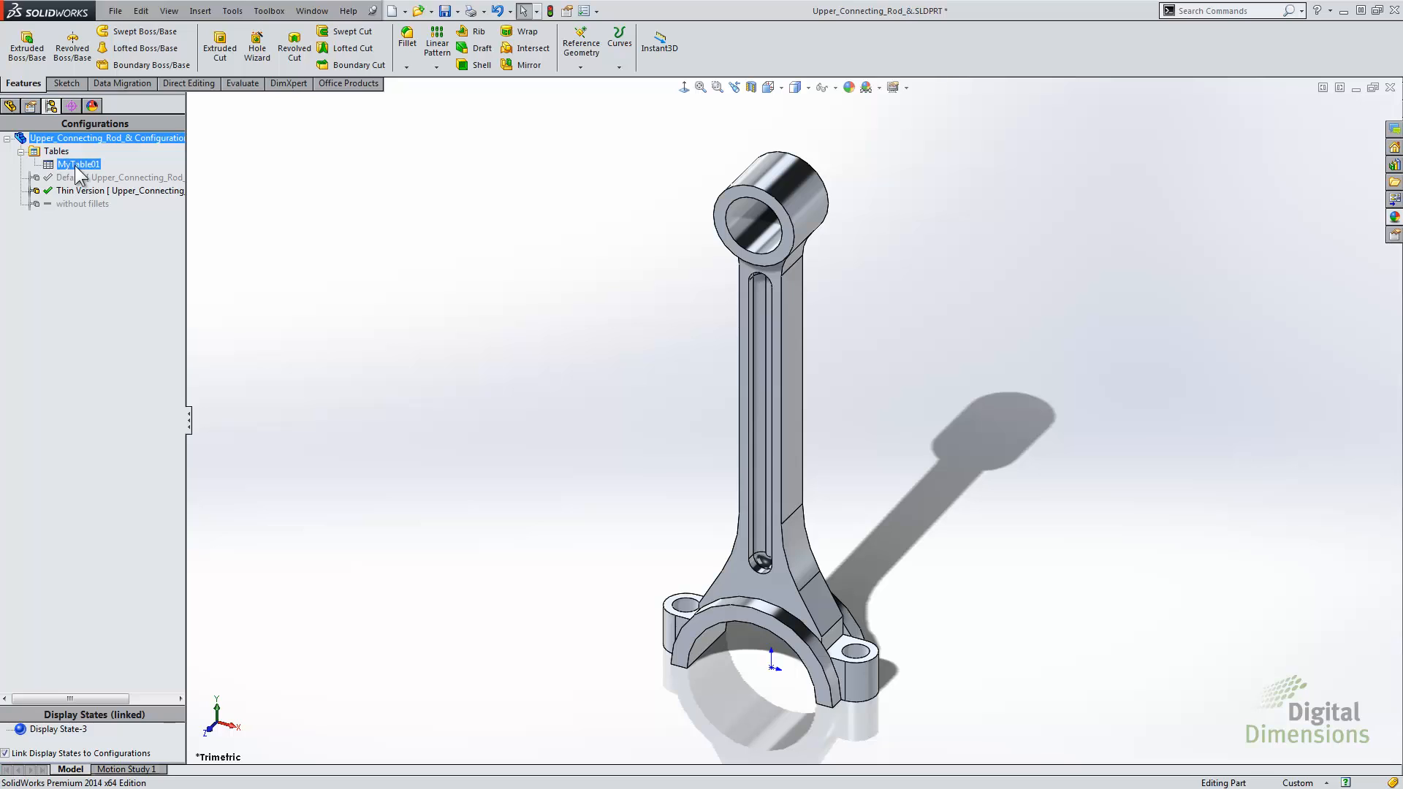
{"action": "right_click", "coordinate": [68, 165]}
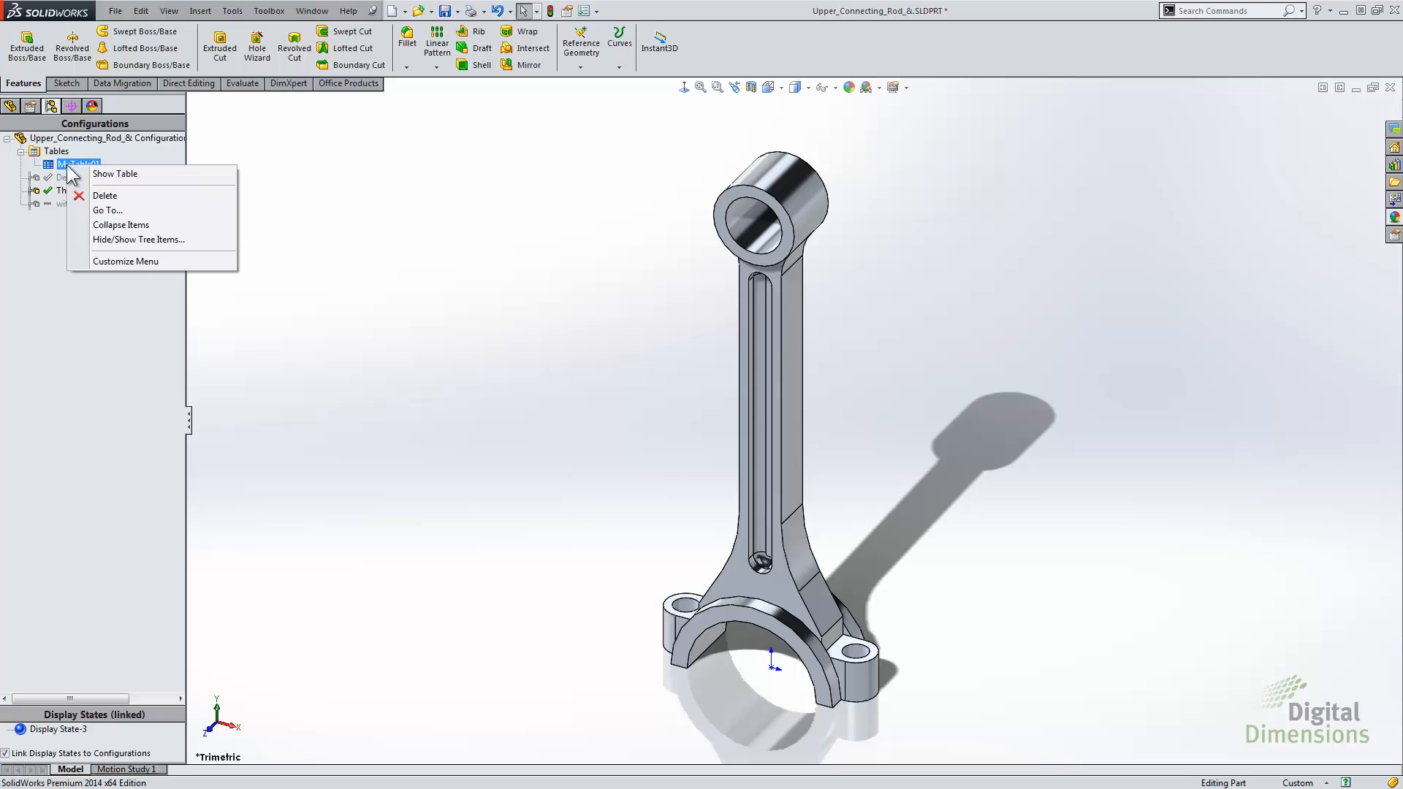
{"action": "left_click", "coordinate": [114, 178]}
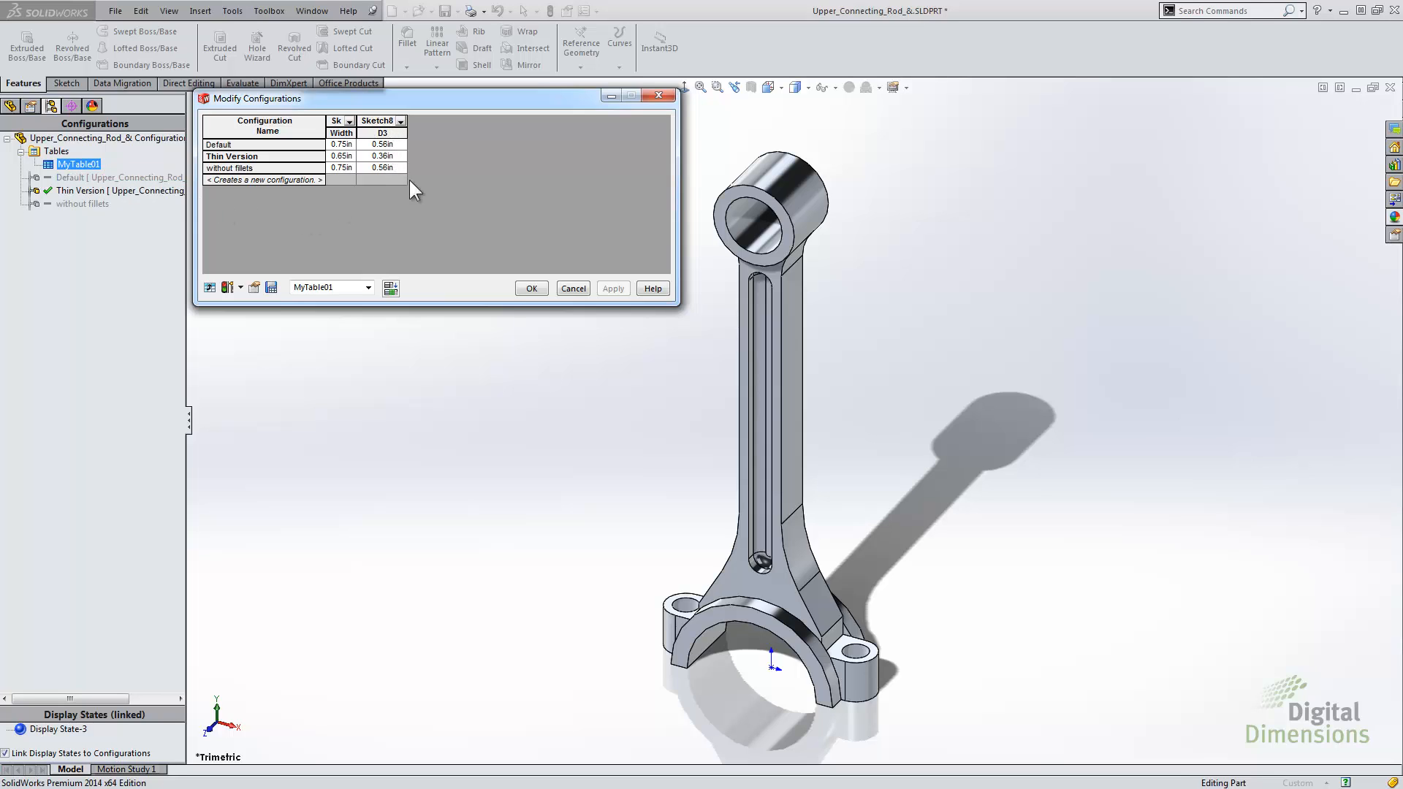
{"action": "left_click", "coordinate": [532, 288]}
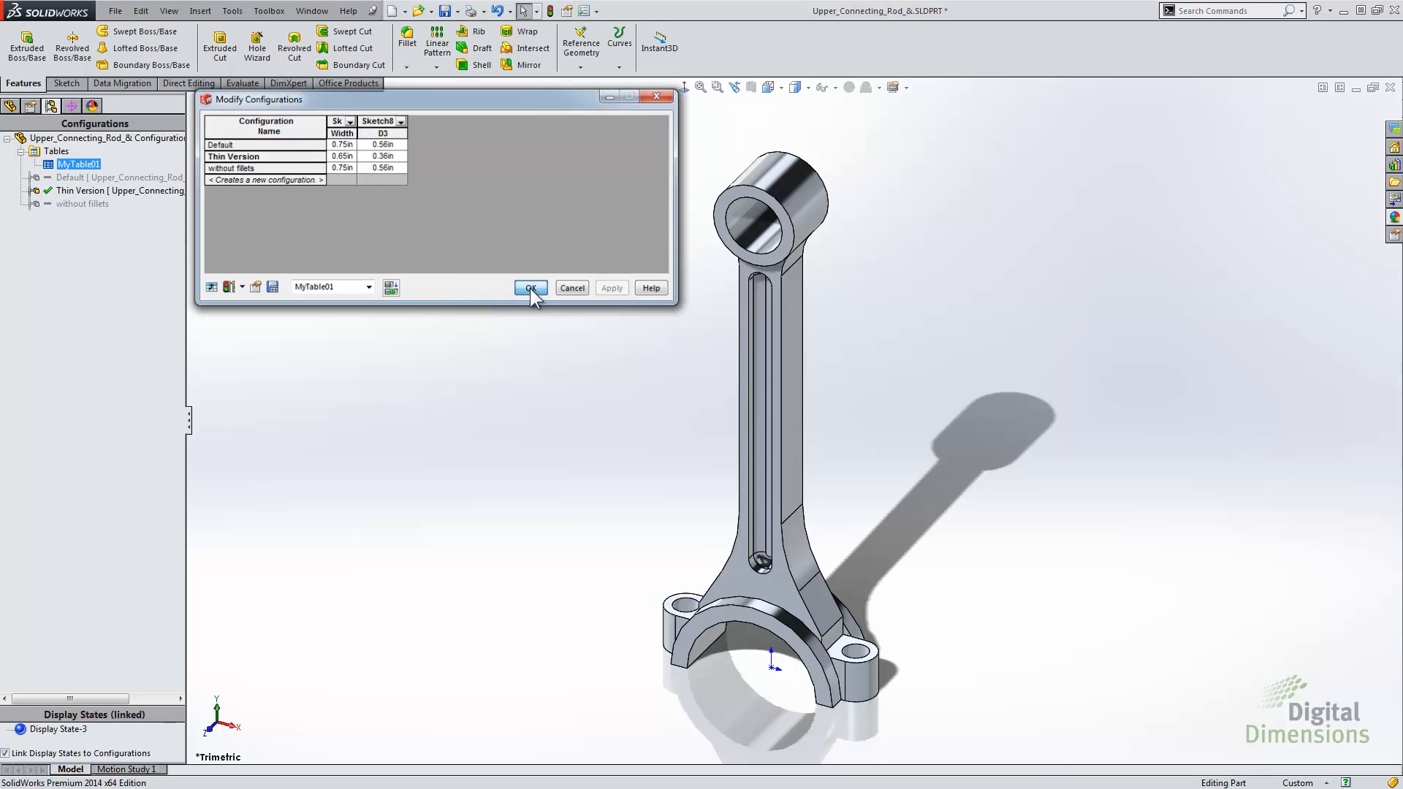
Rename the slot width dimension D3 of Cut-Extrude1 to "CutWidth", keeping its value
{"action": "left_click", "coordinate": [10, 106]}
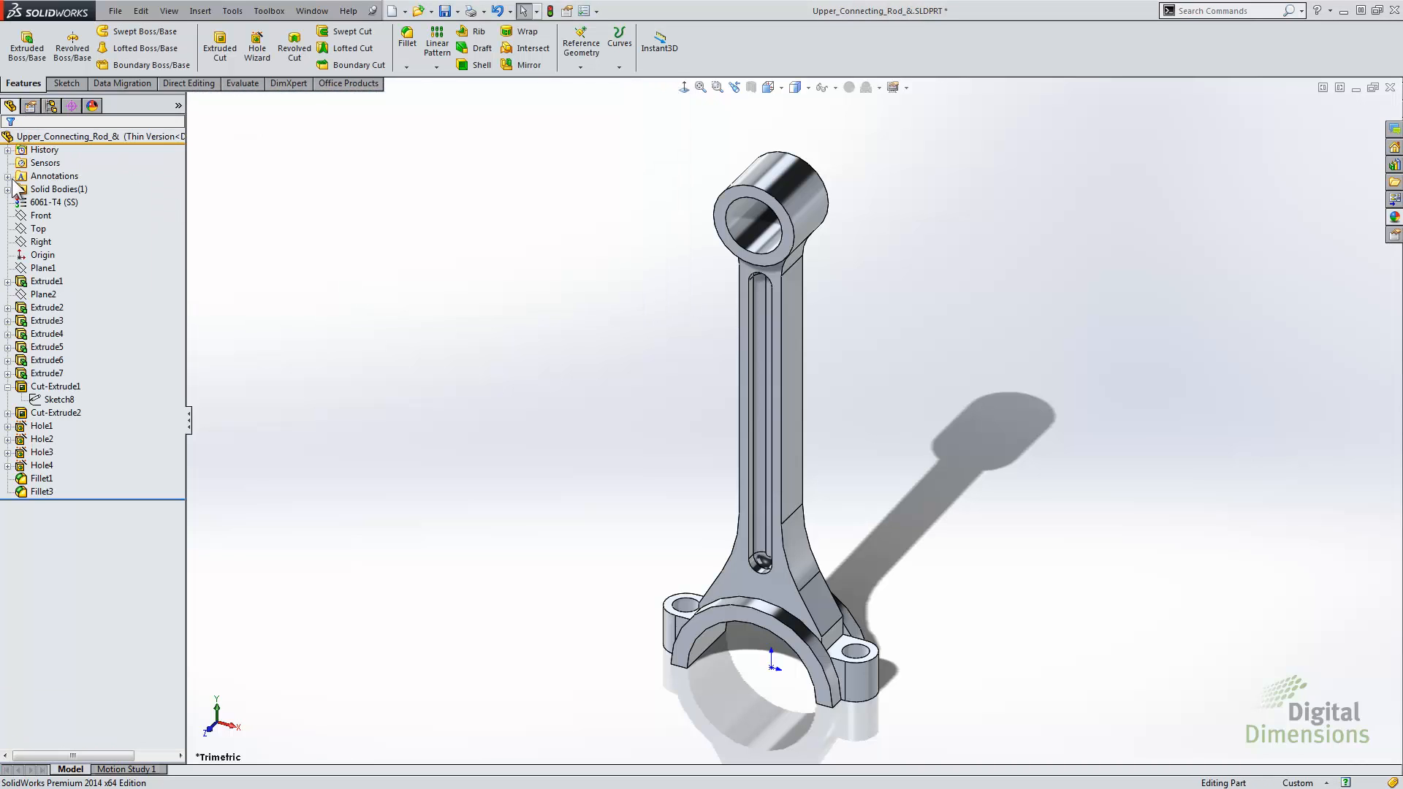
{"action": "left_click", "coordinate": [45, 386]}
{"action": "double_click", "coordinate": [37, 387]}
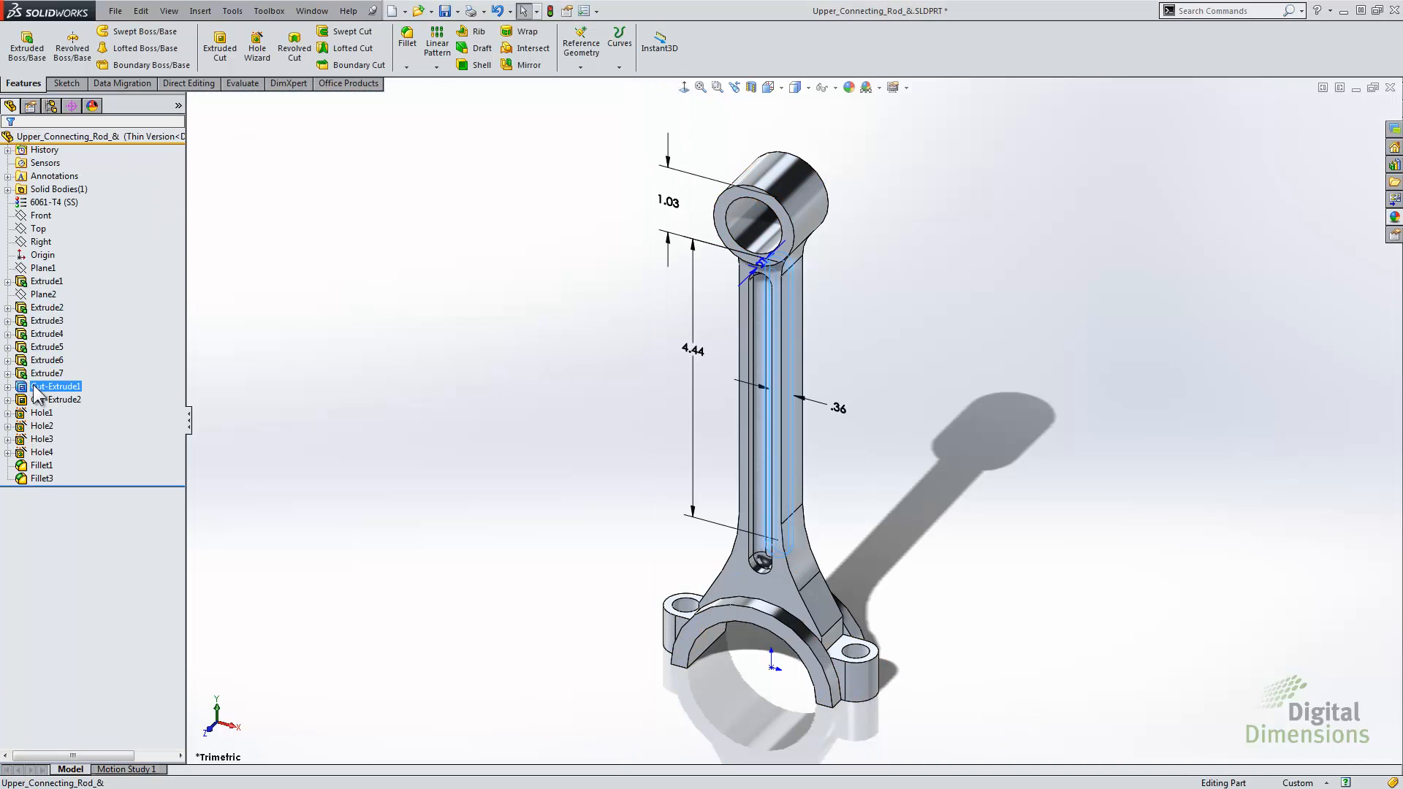
{"action": "double_click", "coordinate": [840, 408]}
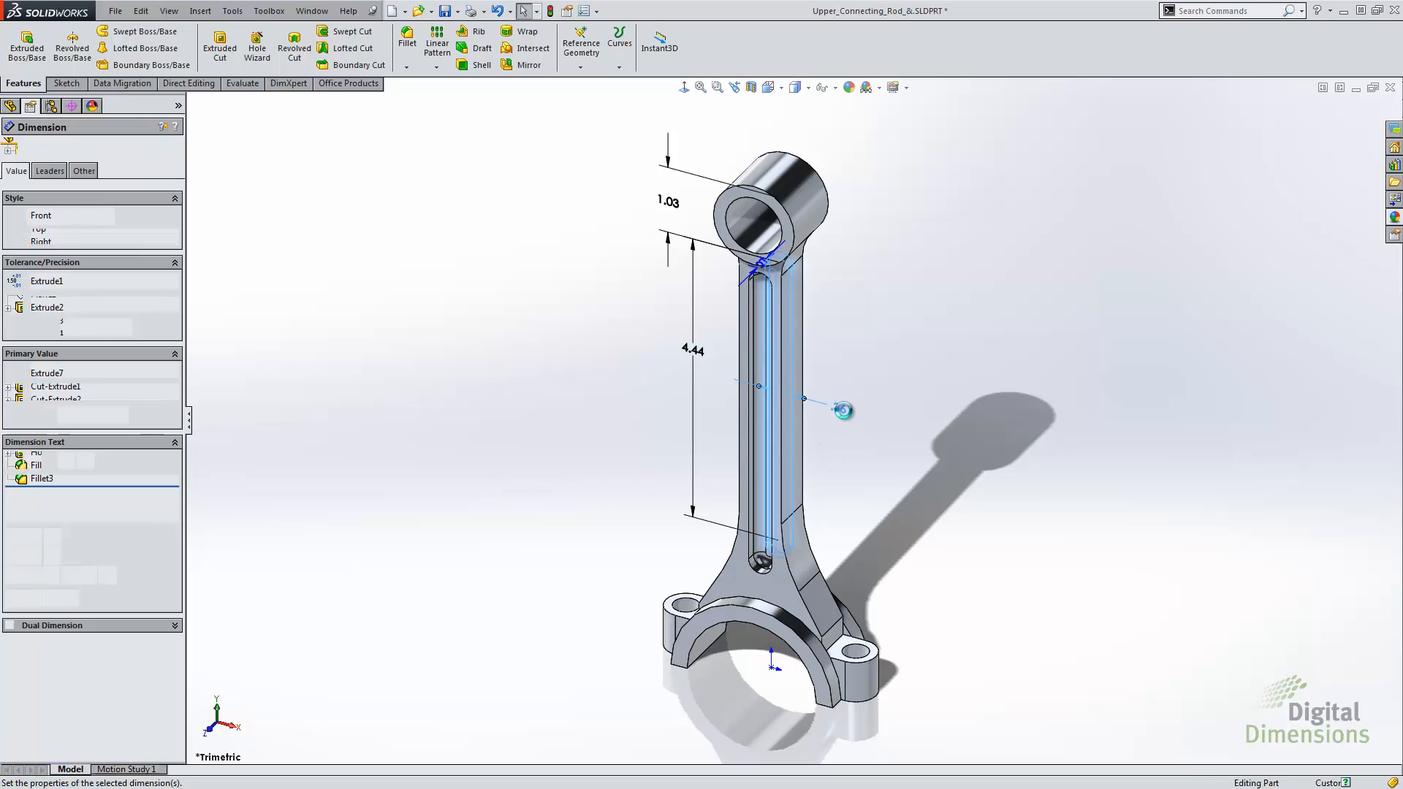
{"action": "left_click", "coordinate": [845, 413]}
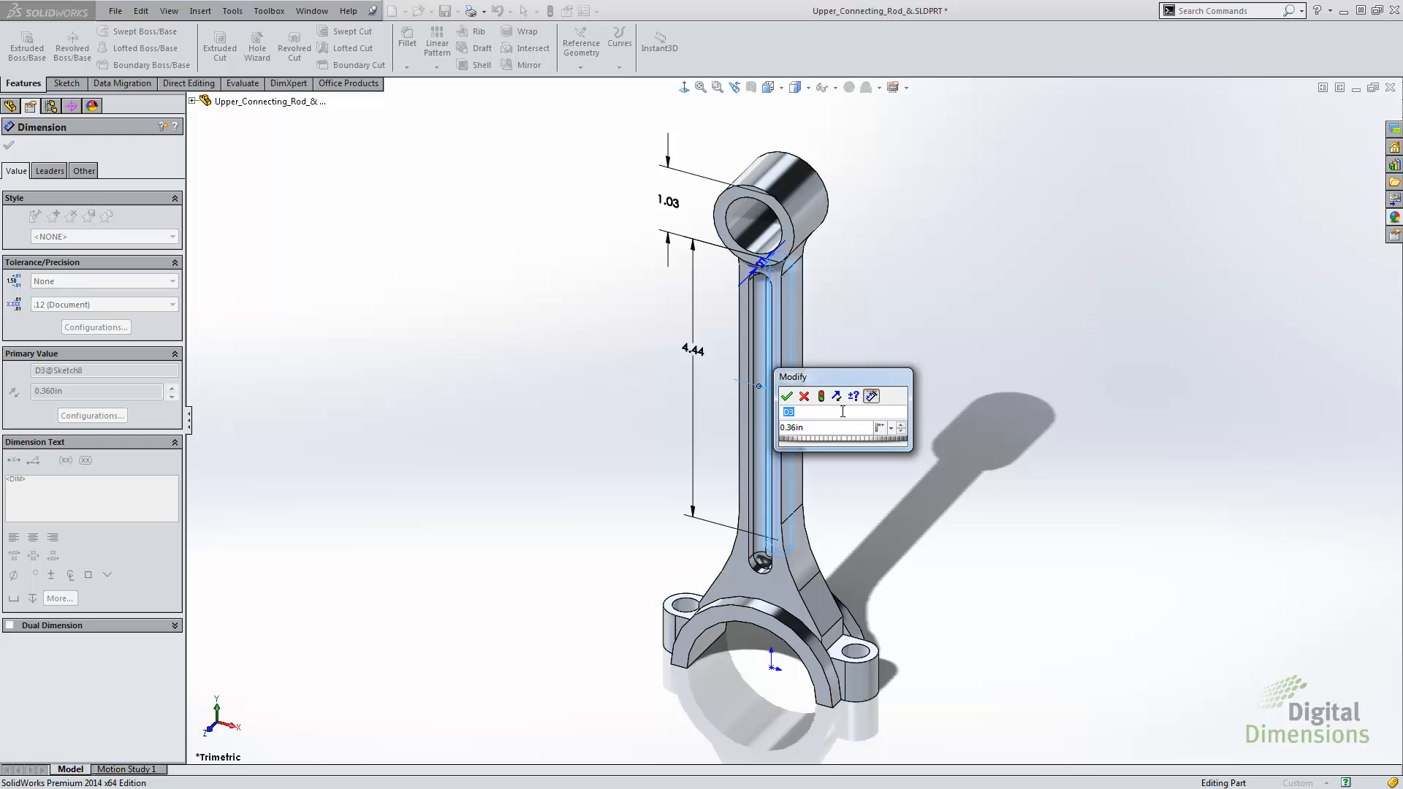
{"action": "type", "text": "CutWidth"}
{"action": "key", "text": "Tab"}
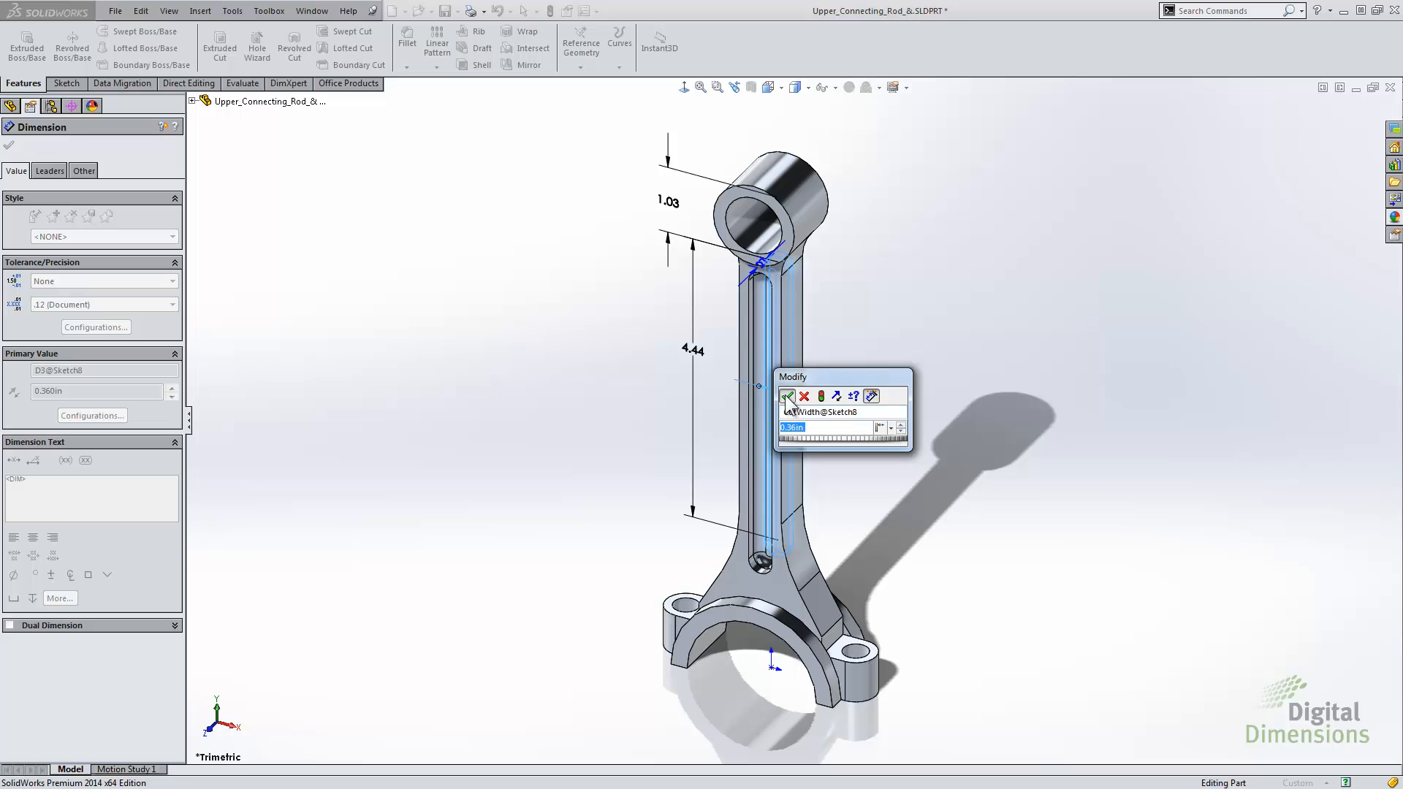
{"action": "key", "text": "Return"}
{"action": "left_click", "coordinate": [573, 367]}
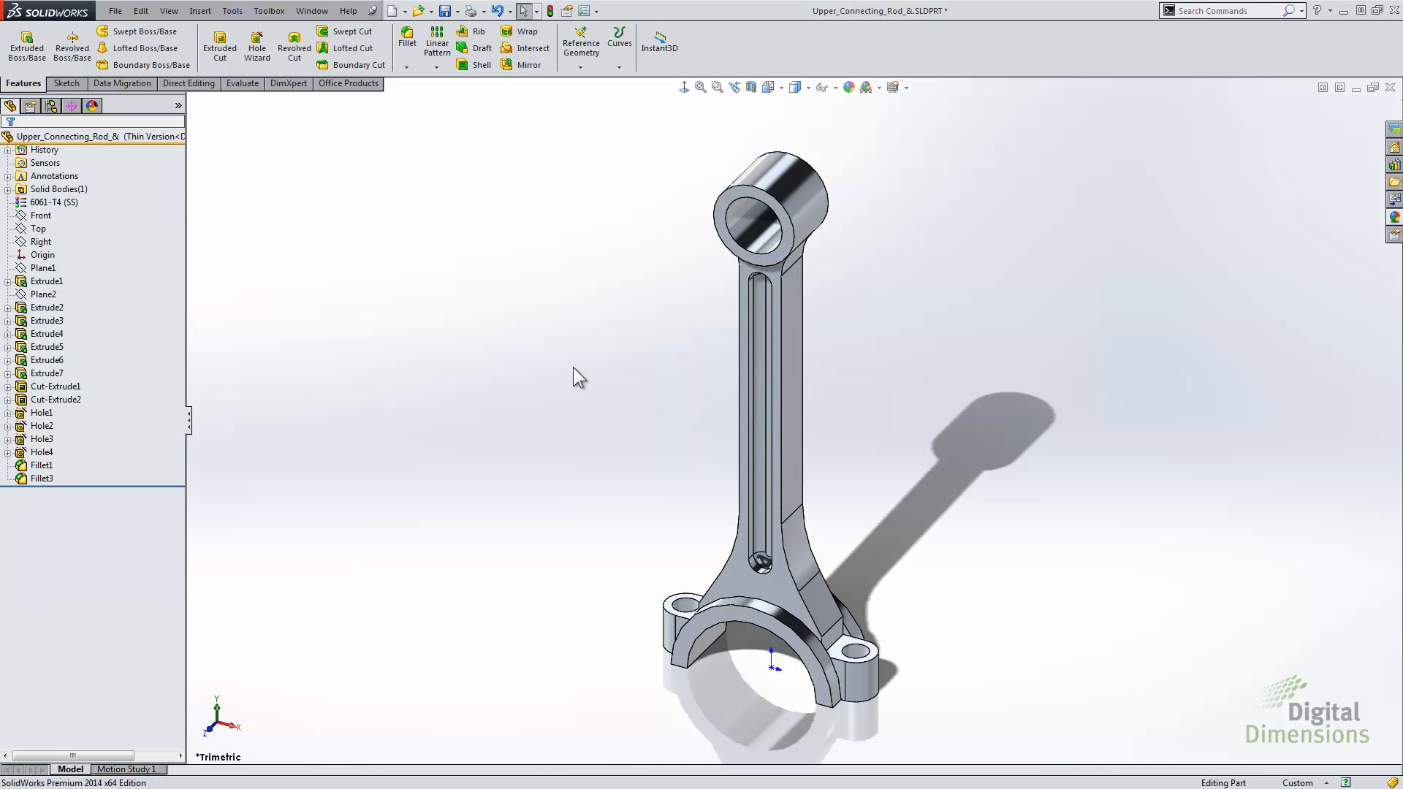
Reopen "MyTable01" and add Cut-Extrude1's CutWidth dimension to the table
{"action": "left_click", "coordinate": [52, 107]}
{"action": "right_click", "coordinate": [63, 165]}
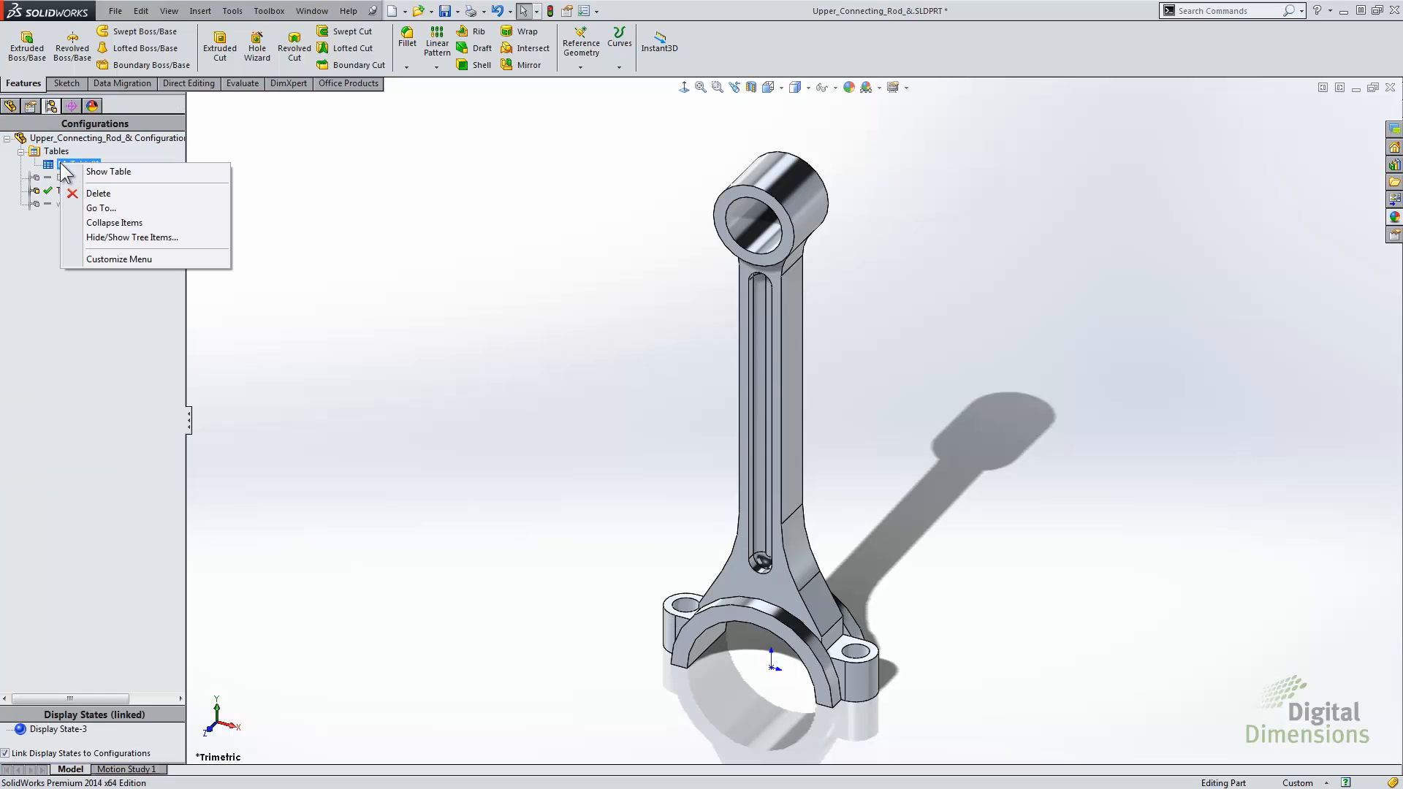
{"action": "left_click", "coordinate": [99, 175]}
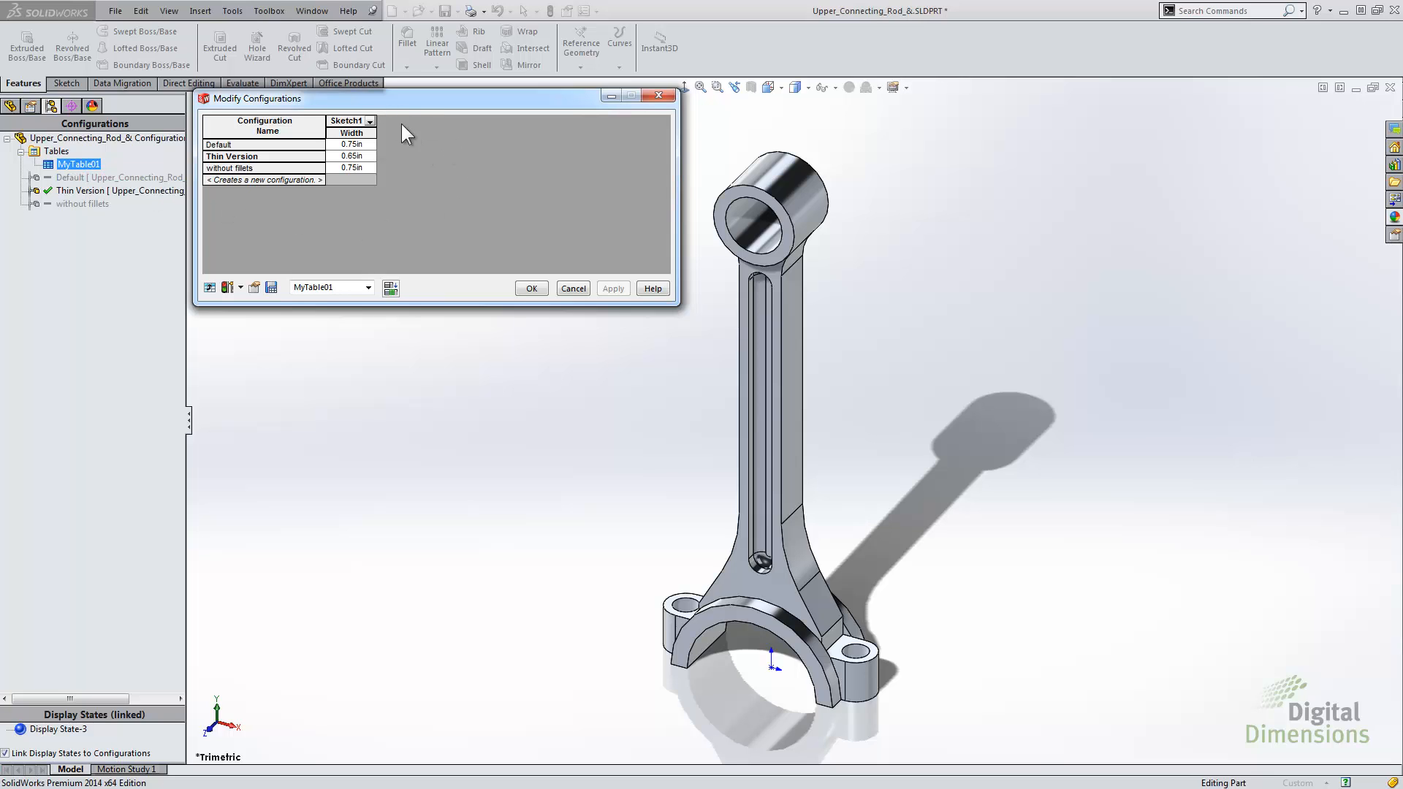
{"action": "left_click", "coordinate": [10, 106]}
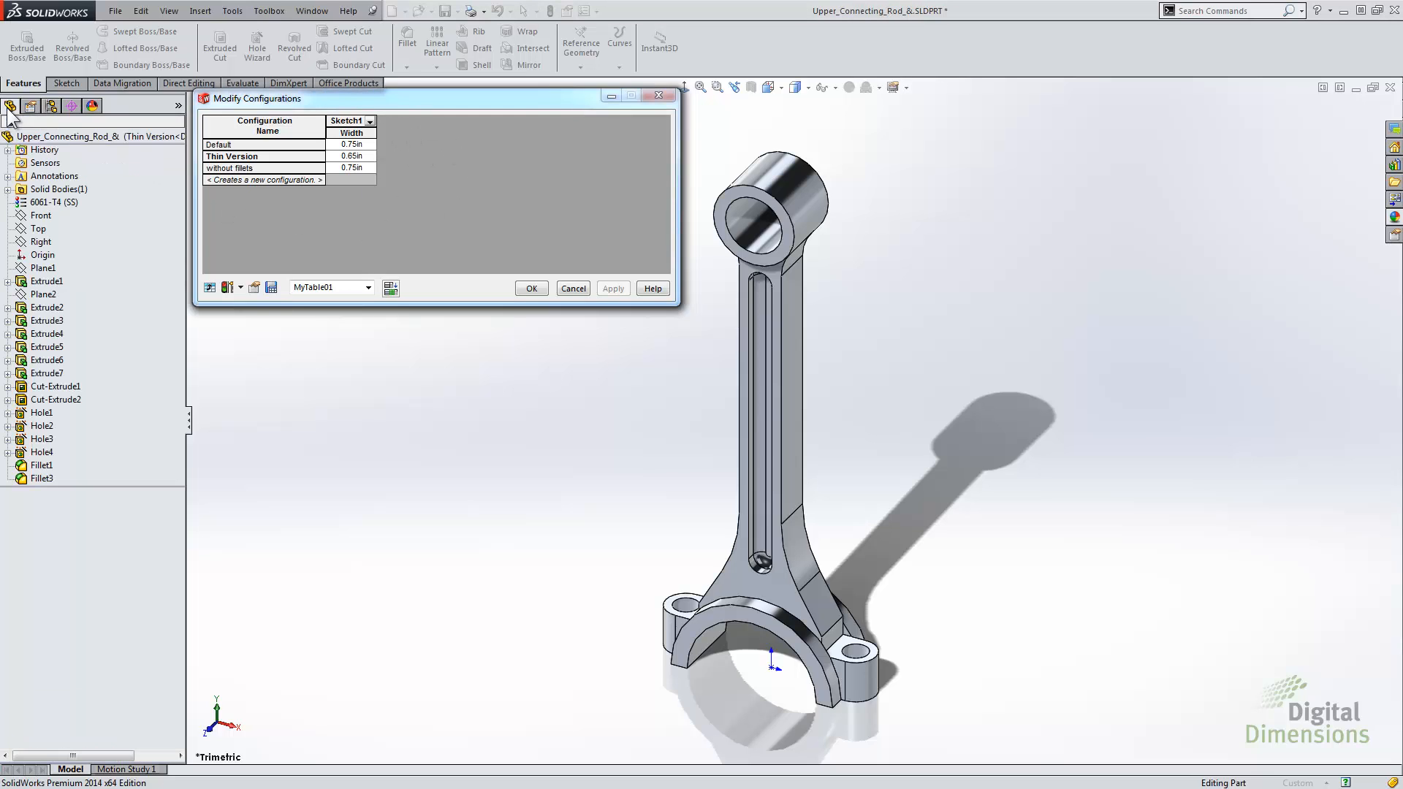
{"action": "double_click", "coordinate": [57, 386]}
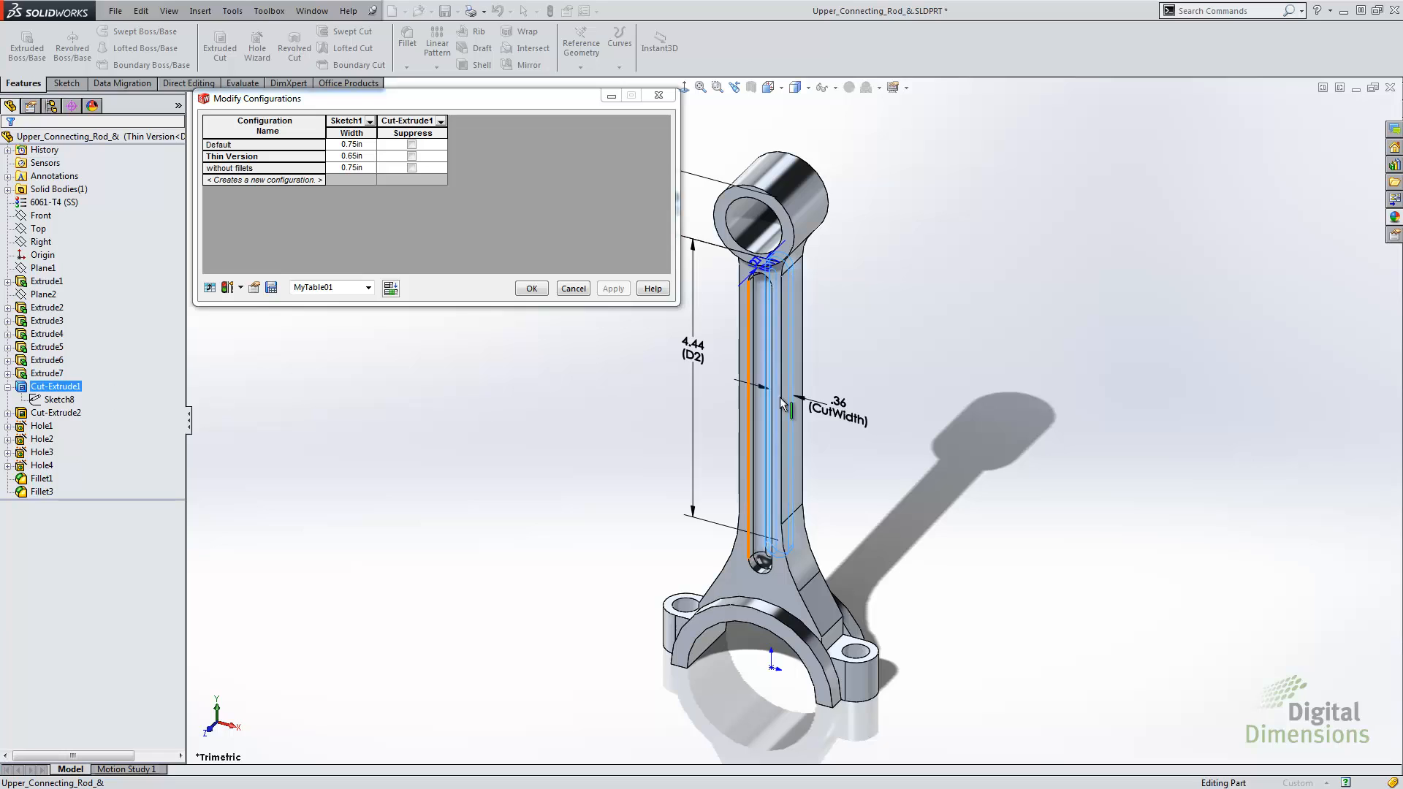
{"action": "double_click", "coordinate": [841, 411]}
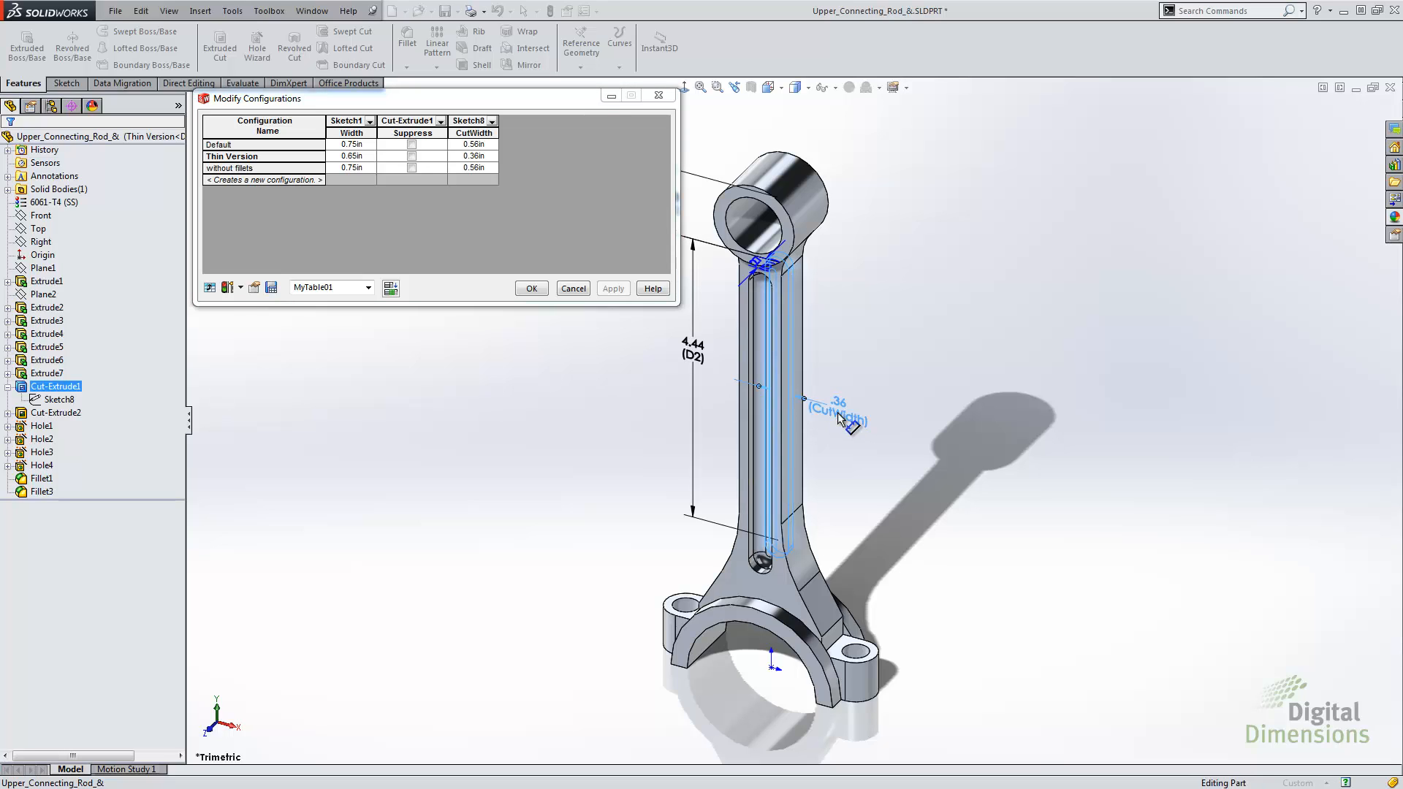
Delete the Cut-Extrude1 Suppress column from the configuration table and save the table view
{"action": "left_click", "coordinate": [410, 123]}
{"action": "right_click", "coordinate": [413, 126]}
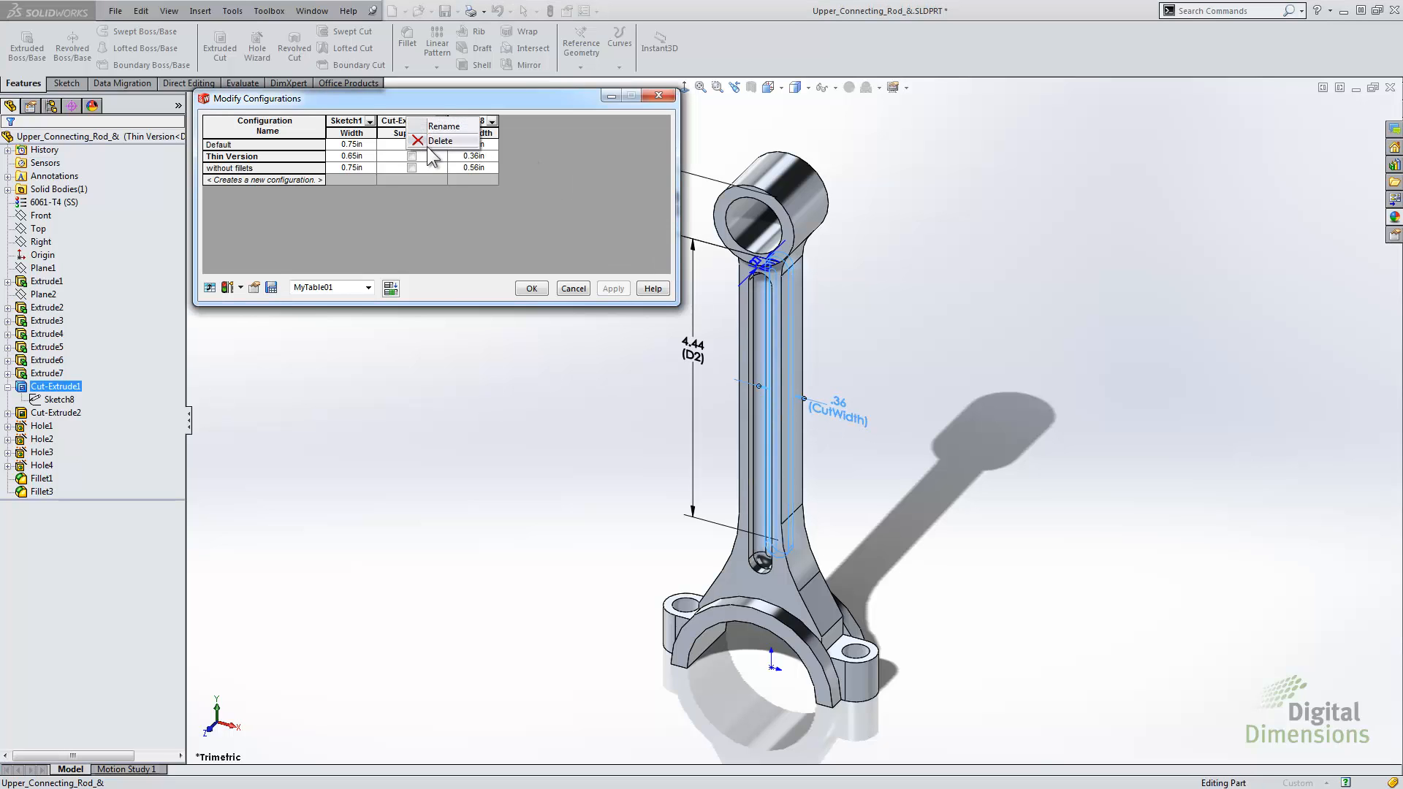
{"action": "left_click", "coordinate": [427, 146]}
{"action": "left_click", "coordinate": [277, 284]}
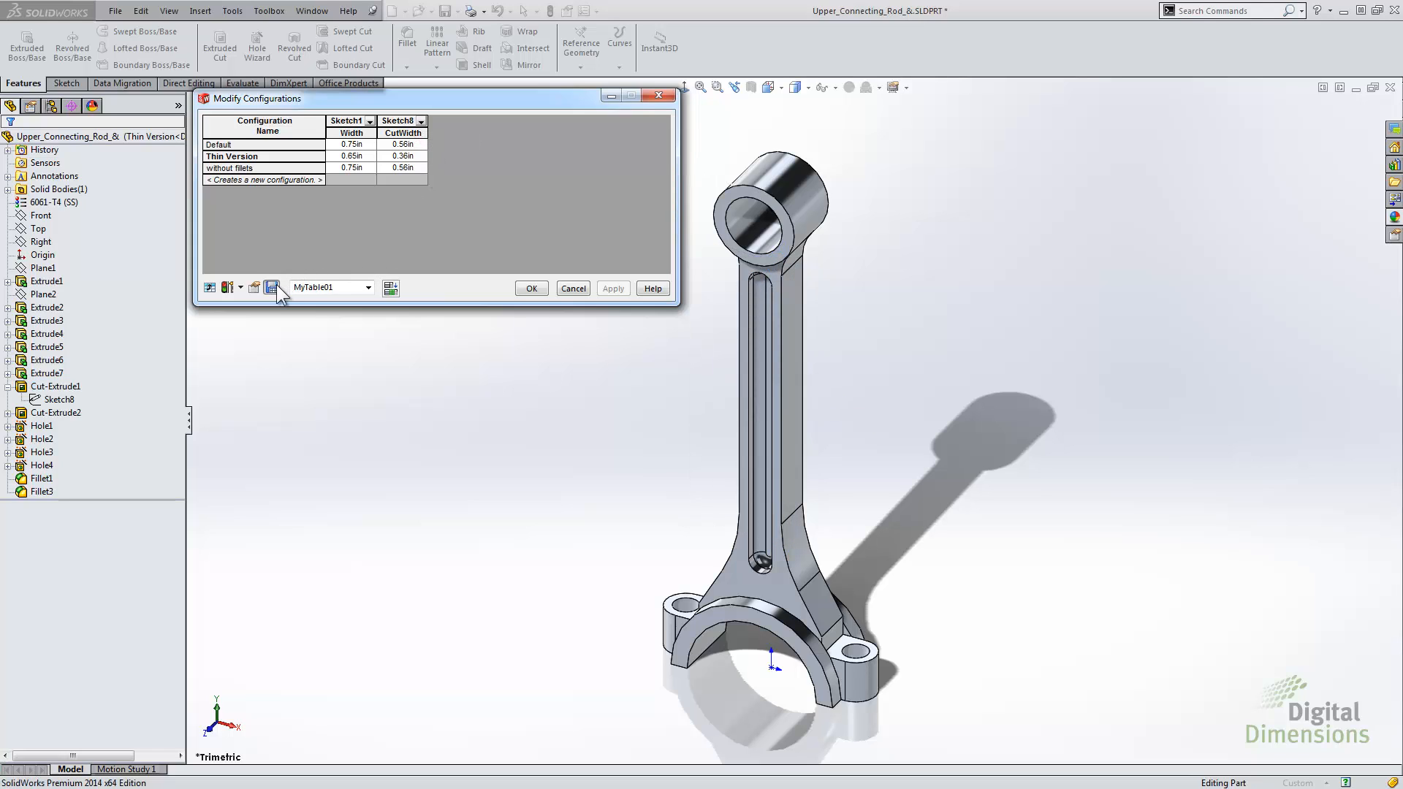
Rename the CutWidth dimension to "NewCutWidth" within the table, then save the table view and accept the changes
{"action": "left_click", "coordinate": [400, 133]}
{"action": "left_click", "coordinate": [407, 131]}
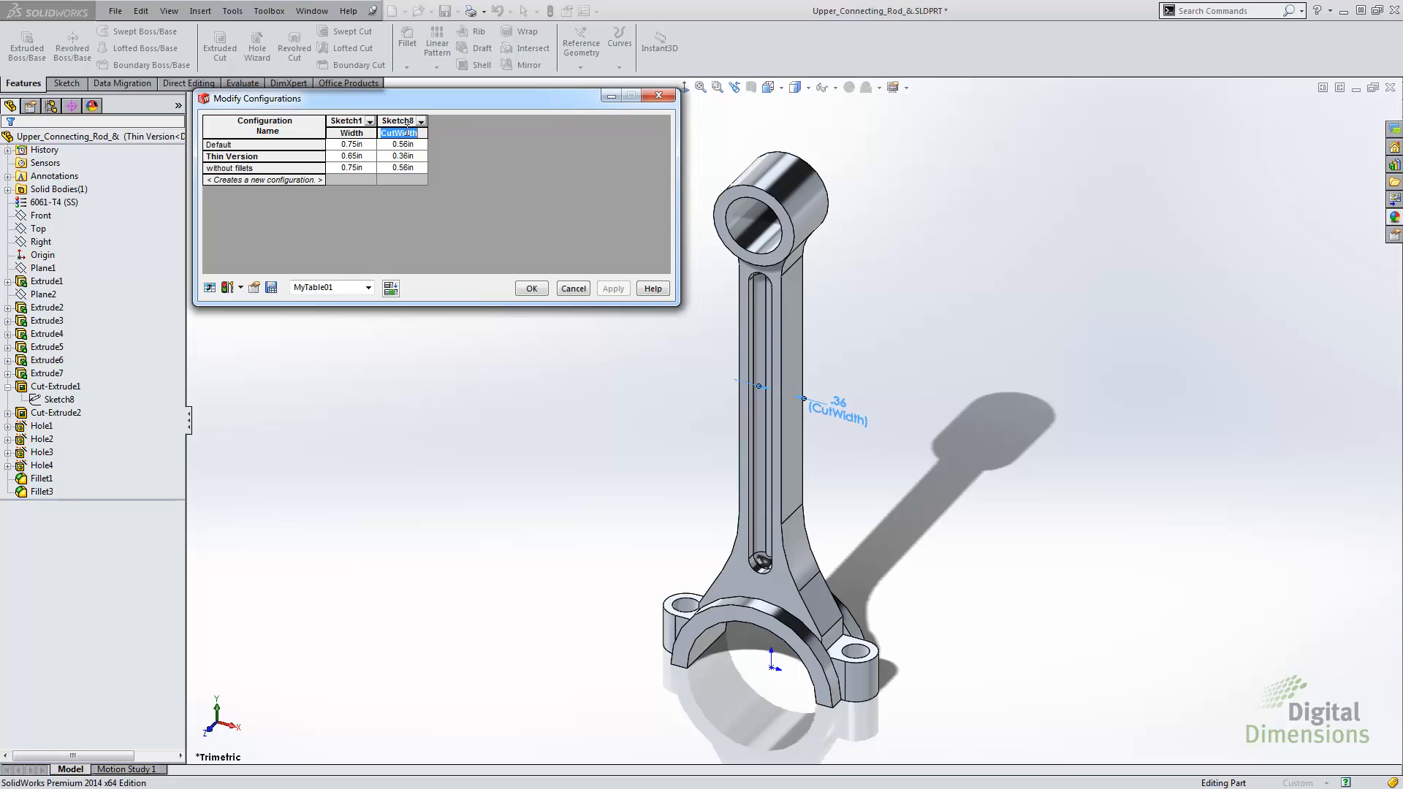
{"action": "key", "text": "Home"}
{"action": "type", "text": "New"}
{"action": "key", "text": "Return"}
{"action": "left_click", "coordinate": [273, 287]}
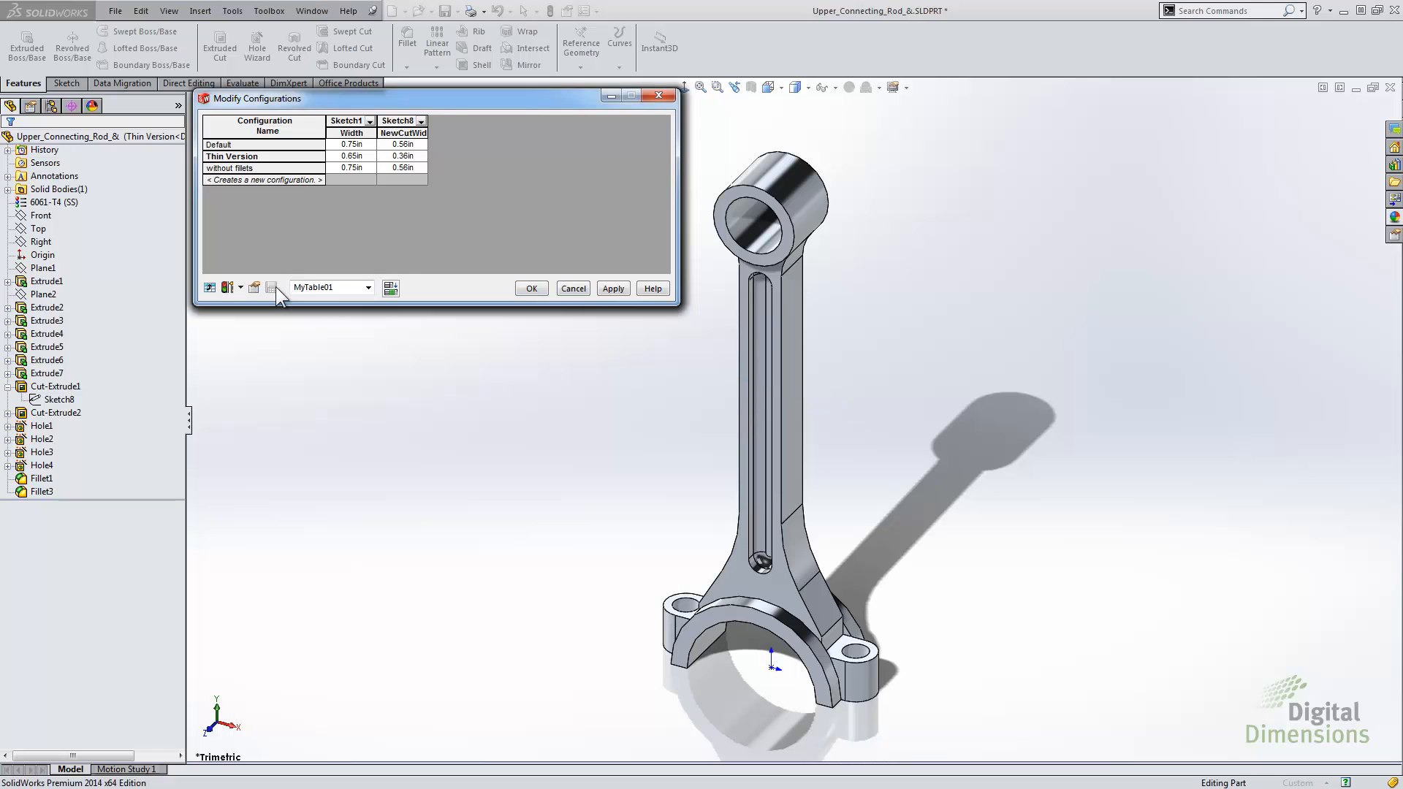
{"action": "left_click", "coordinate": [530, 289]}
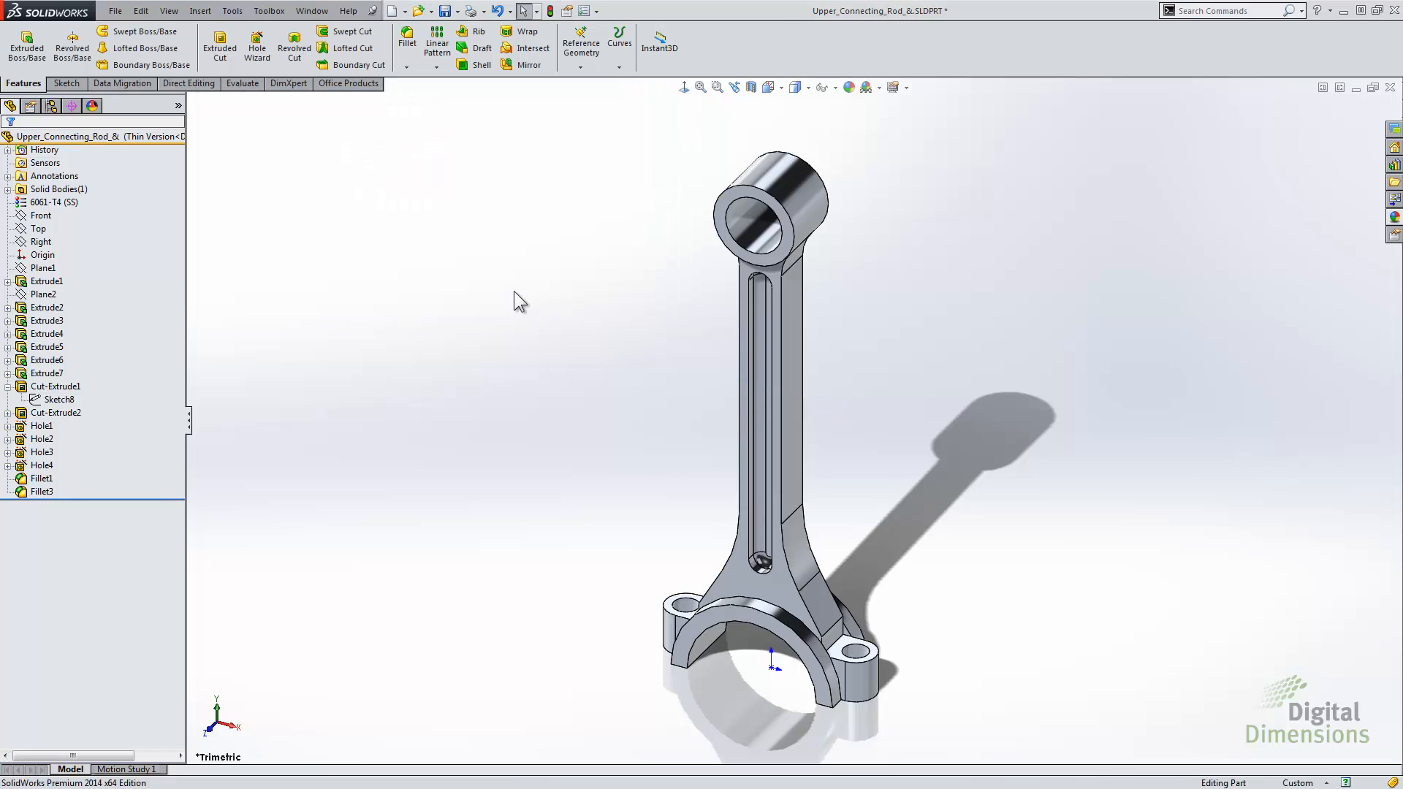
Open Cut-Extrude1's slot width dimension to check its name
{"action": "double_click", "coordinate": [66, 387]}
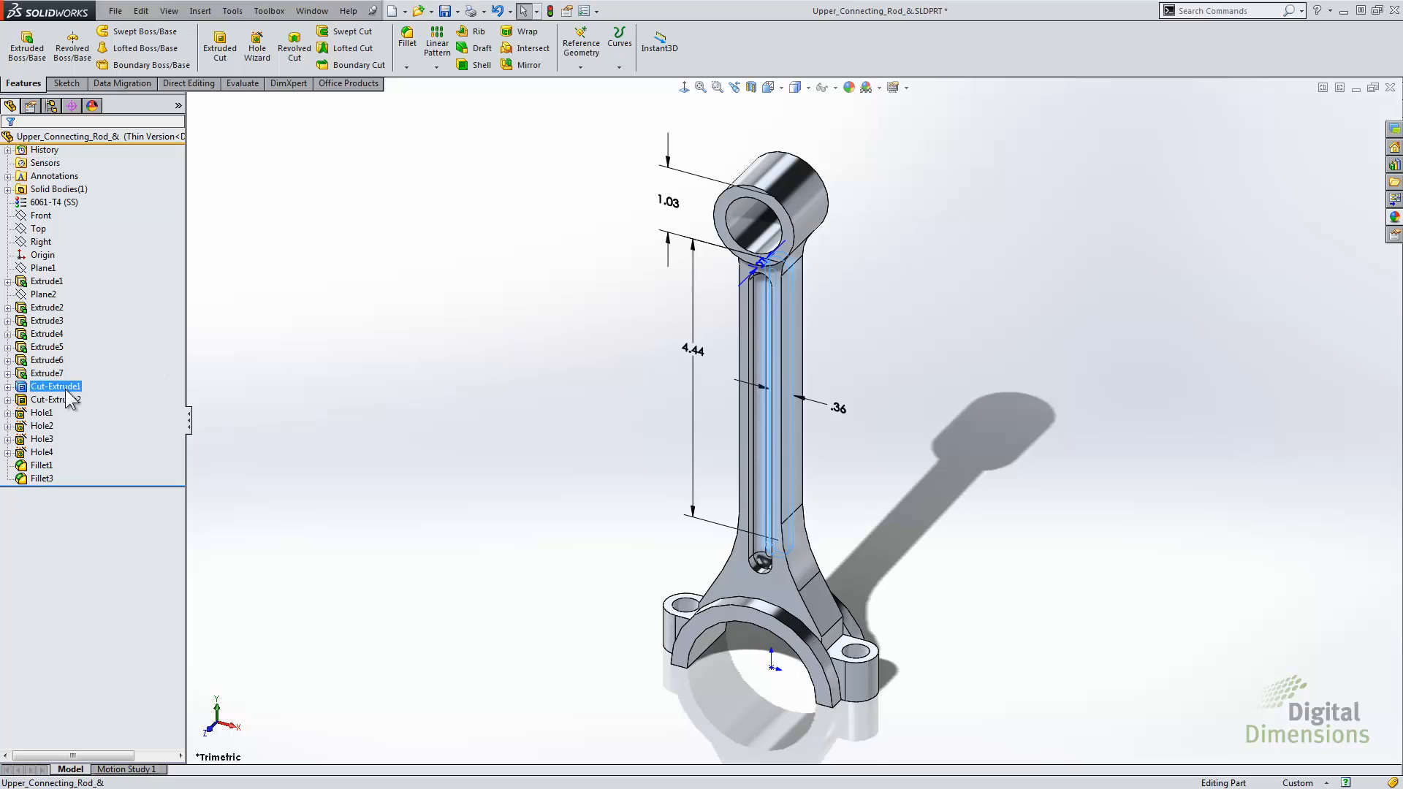
{"action": "double_click", "coordinate": [848, 411]}
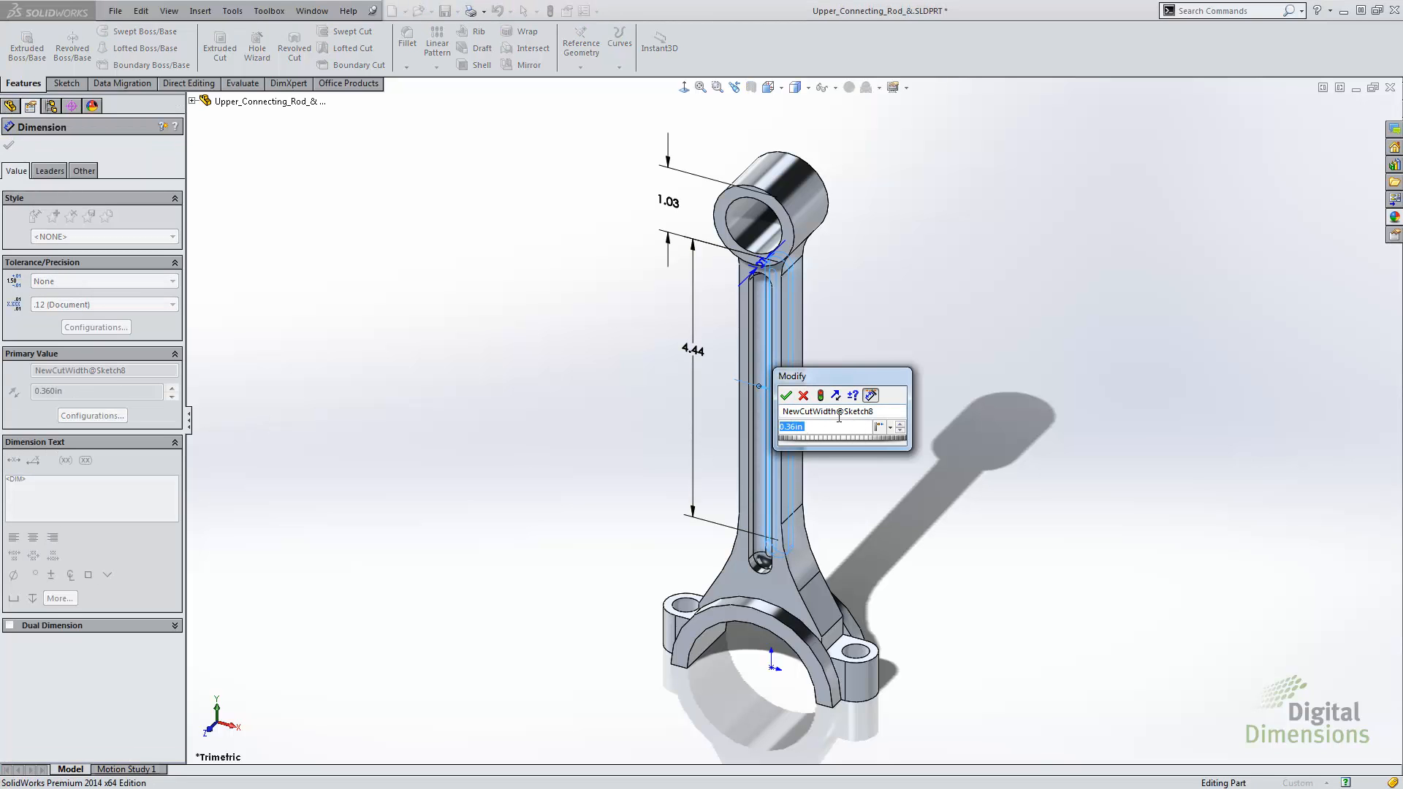
Close the slot width dimension and open a configuration table for Hole1, Hole2, Hole3 and Hole4
{"action": "left_click", "coordinate": [786, 396]}
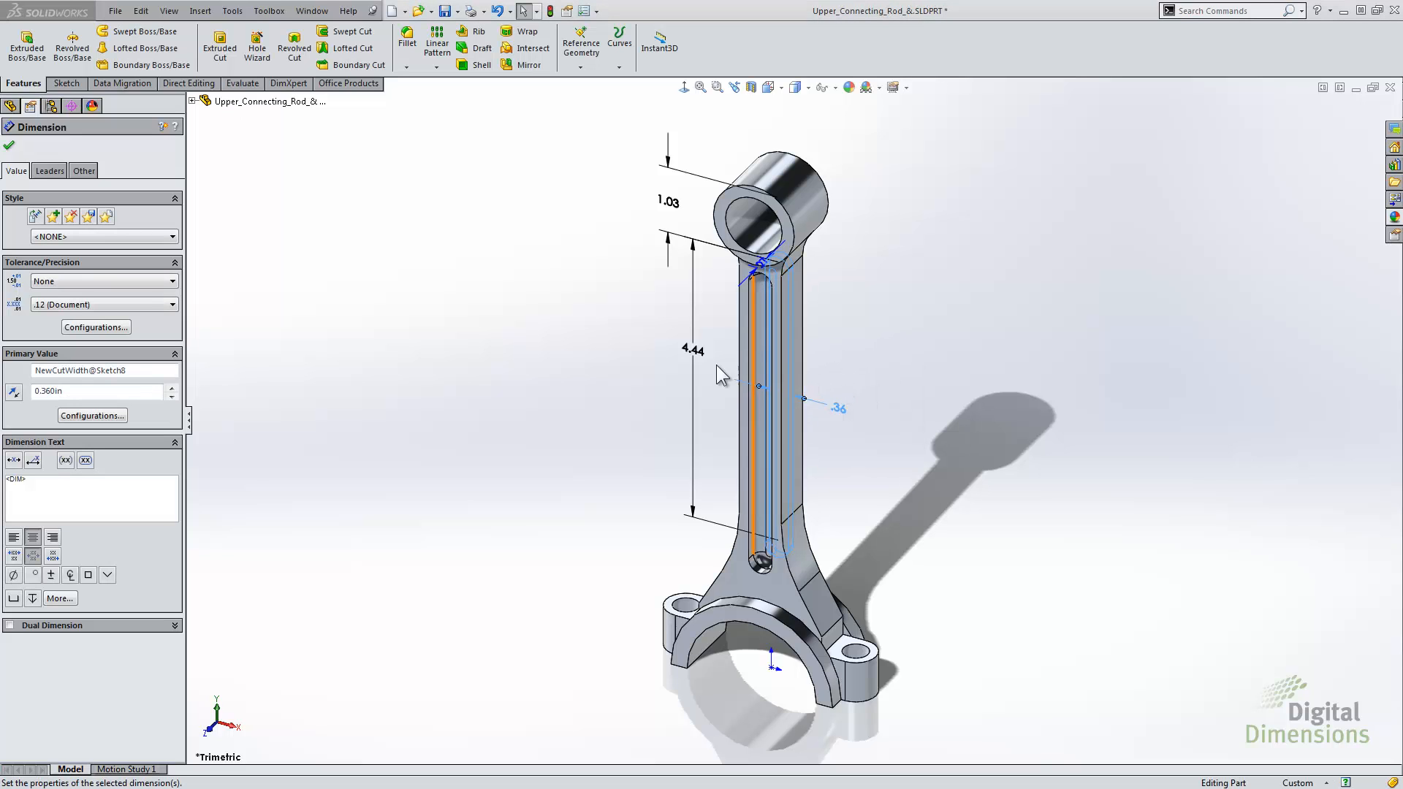
{"action": "left_click", "coordinate": [11, 107]}
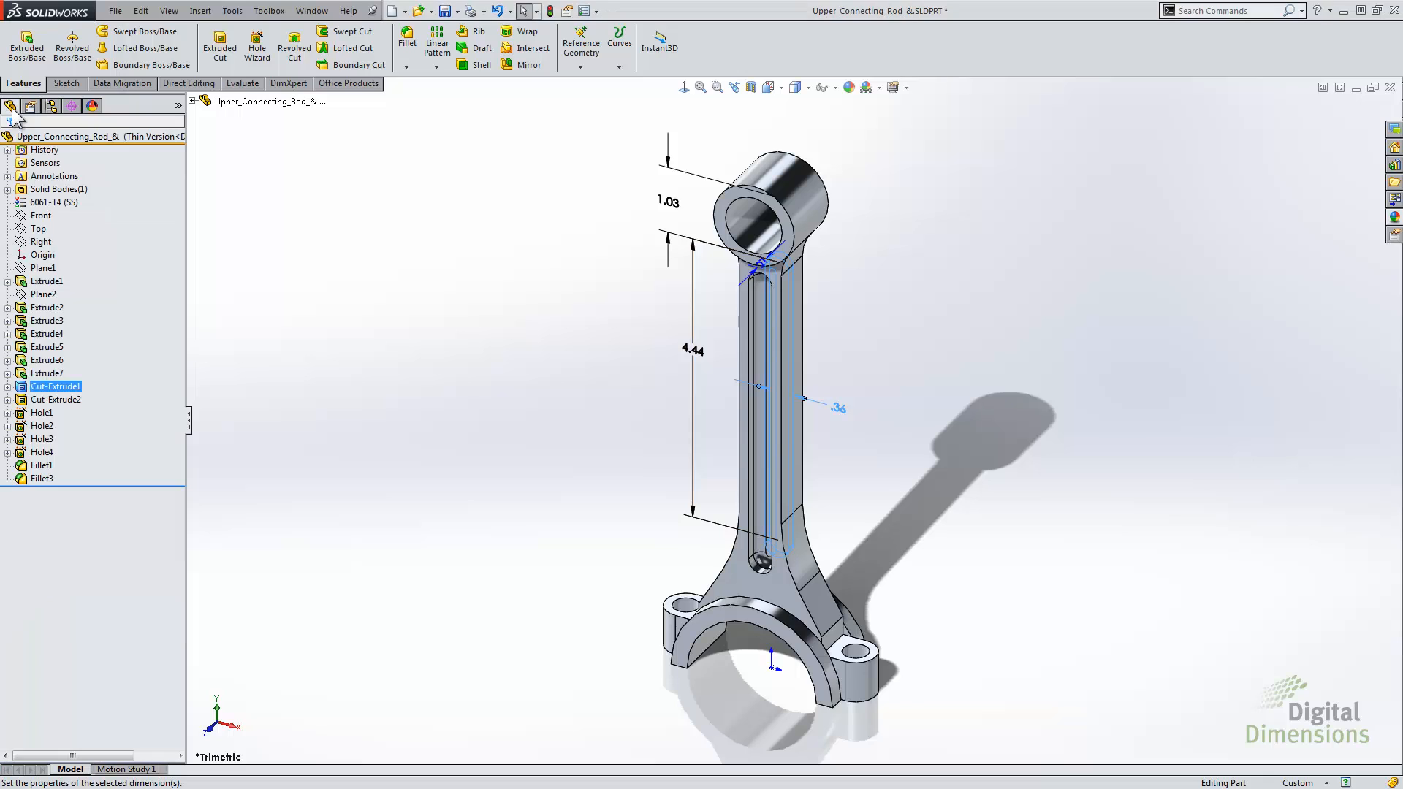
{"action": "left_click", "coordinate": [40, 414]}
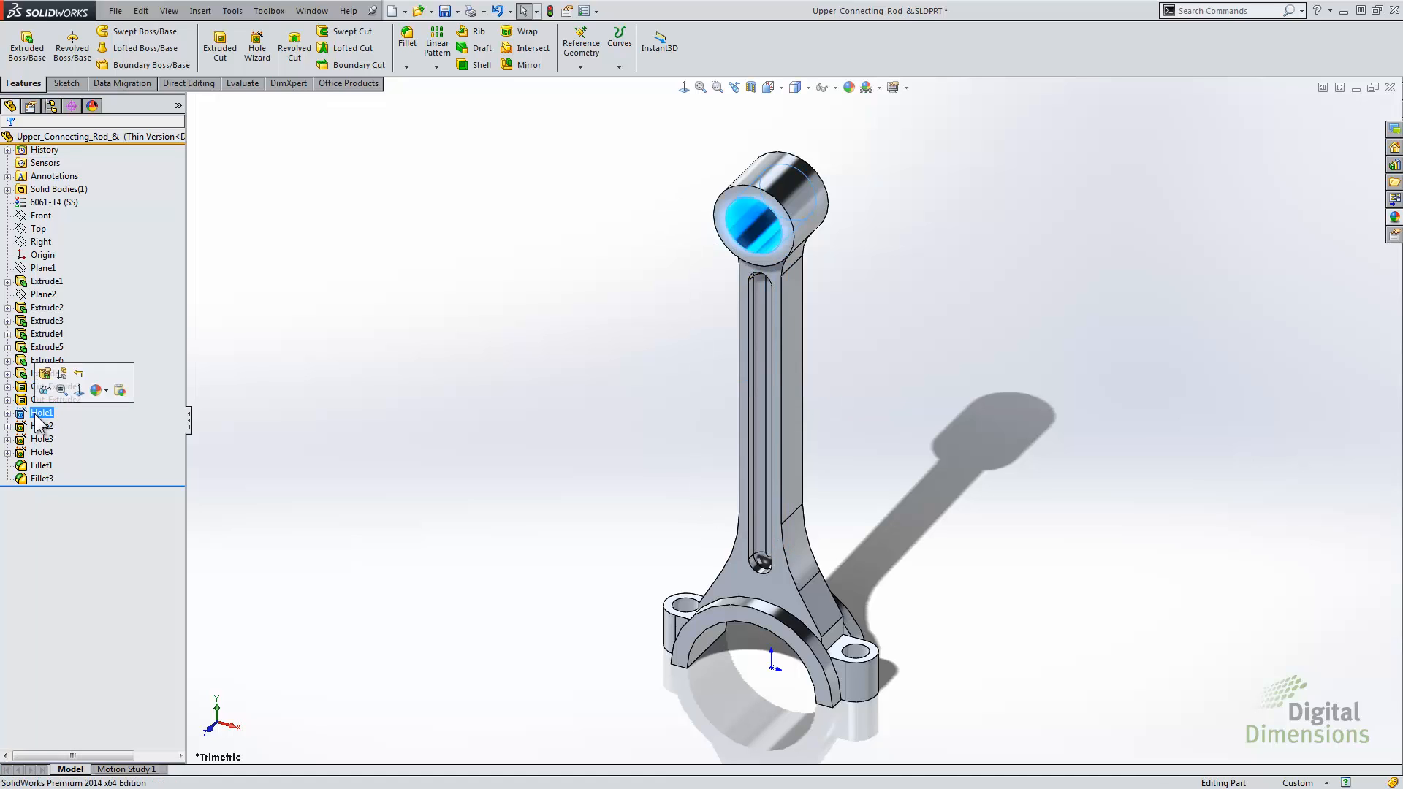
{"action": "left_click", "coordinate": [41, 426], "text": "ctrl"}
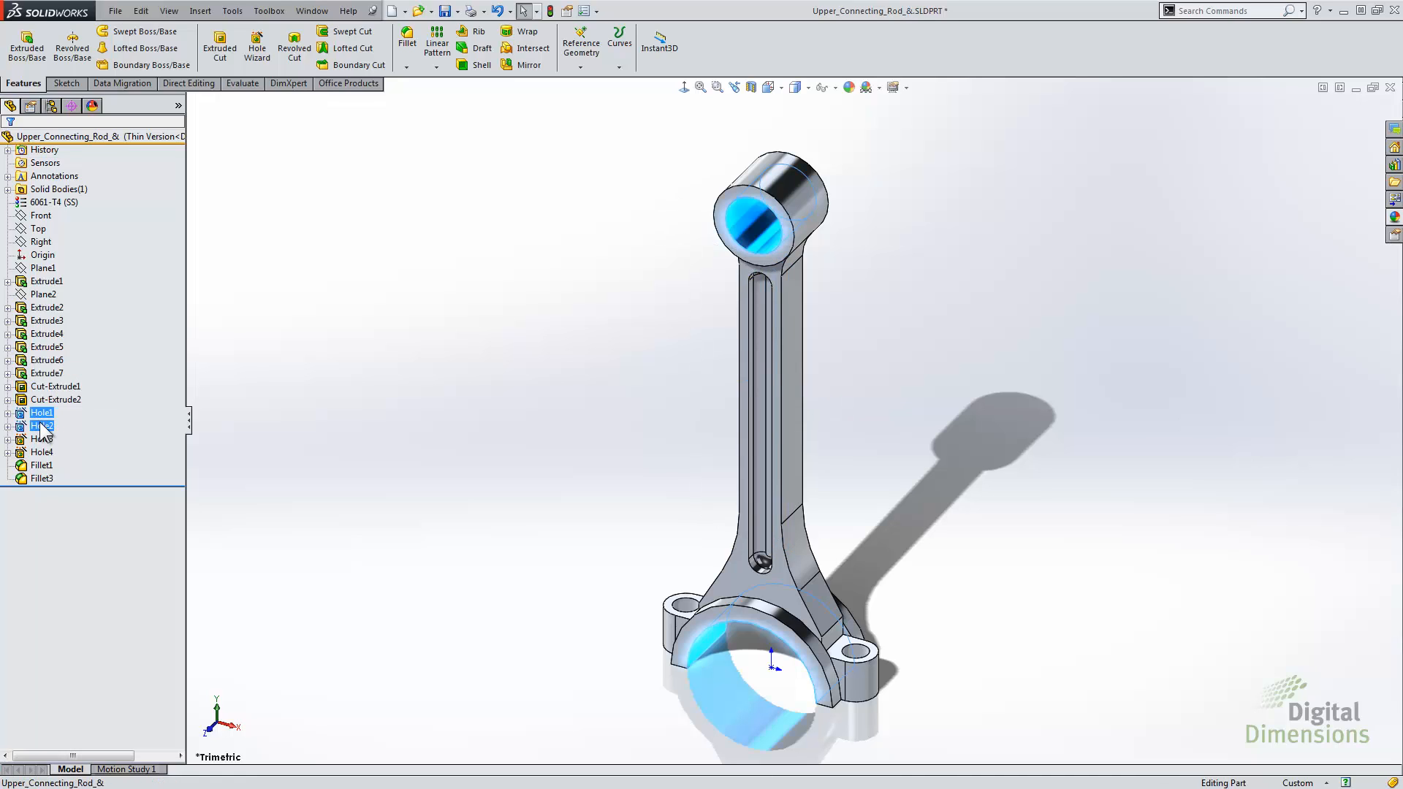
{"action": "left_click", "coordinate": [41, 439], "text": "ctrl"}
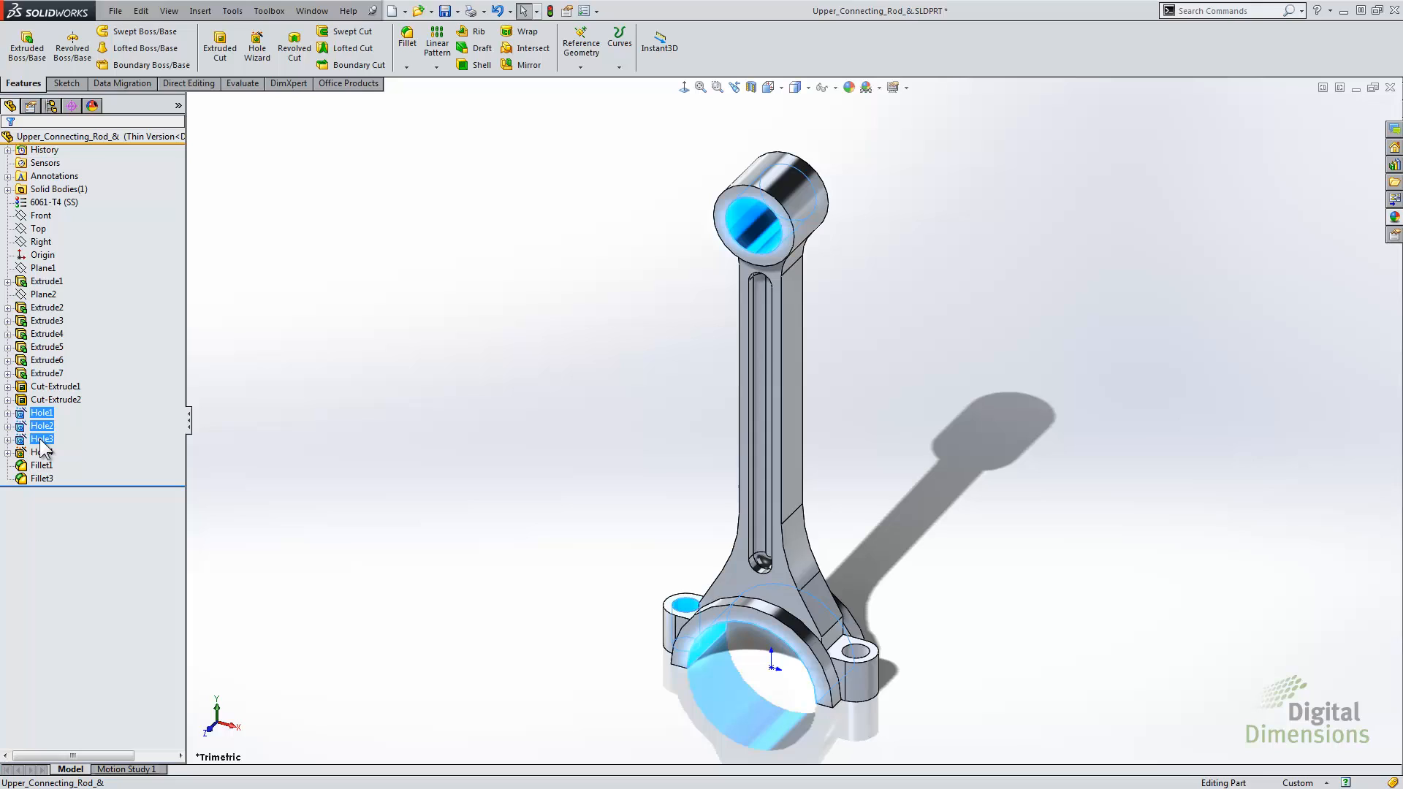
{"action": "left_click", "coordinate": [41, 452], "text": "ctrl"}
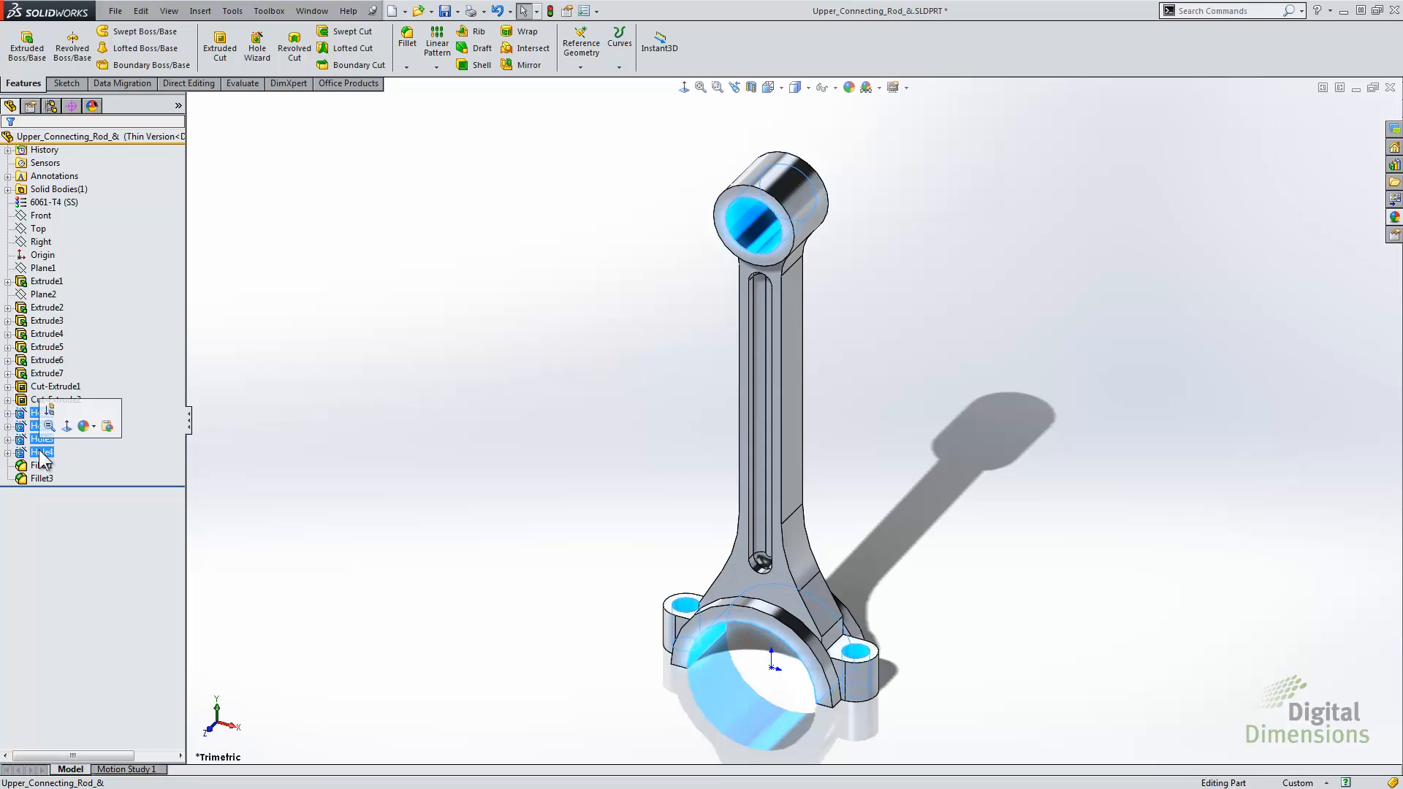
{"action": "right_click", "coordinate": [38, 450]}
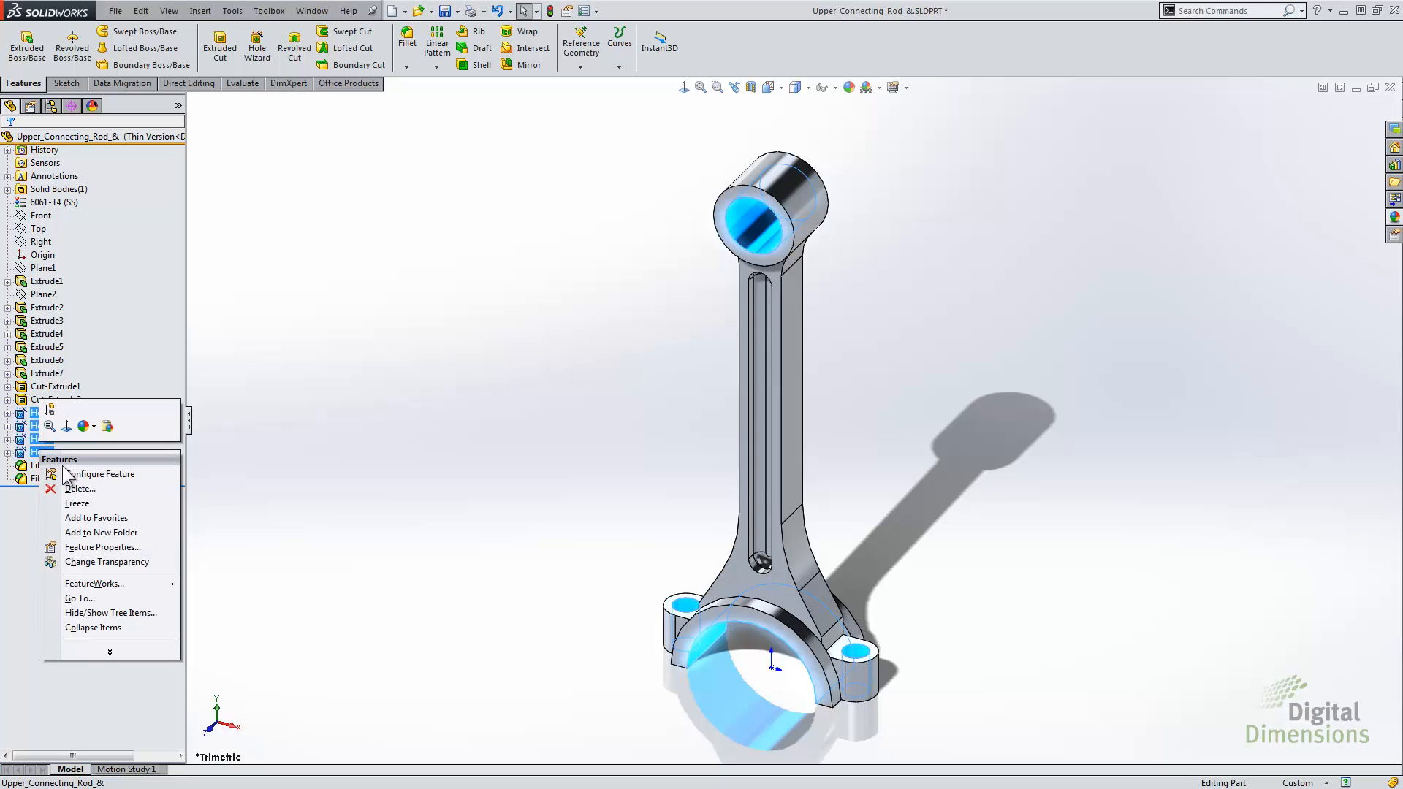
{"action": "left_click", "coordinate": [129, 475]}
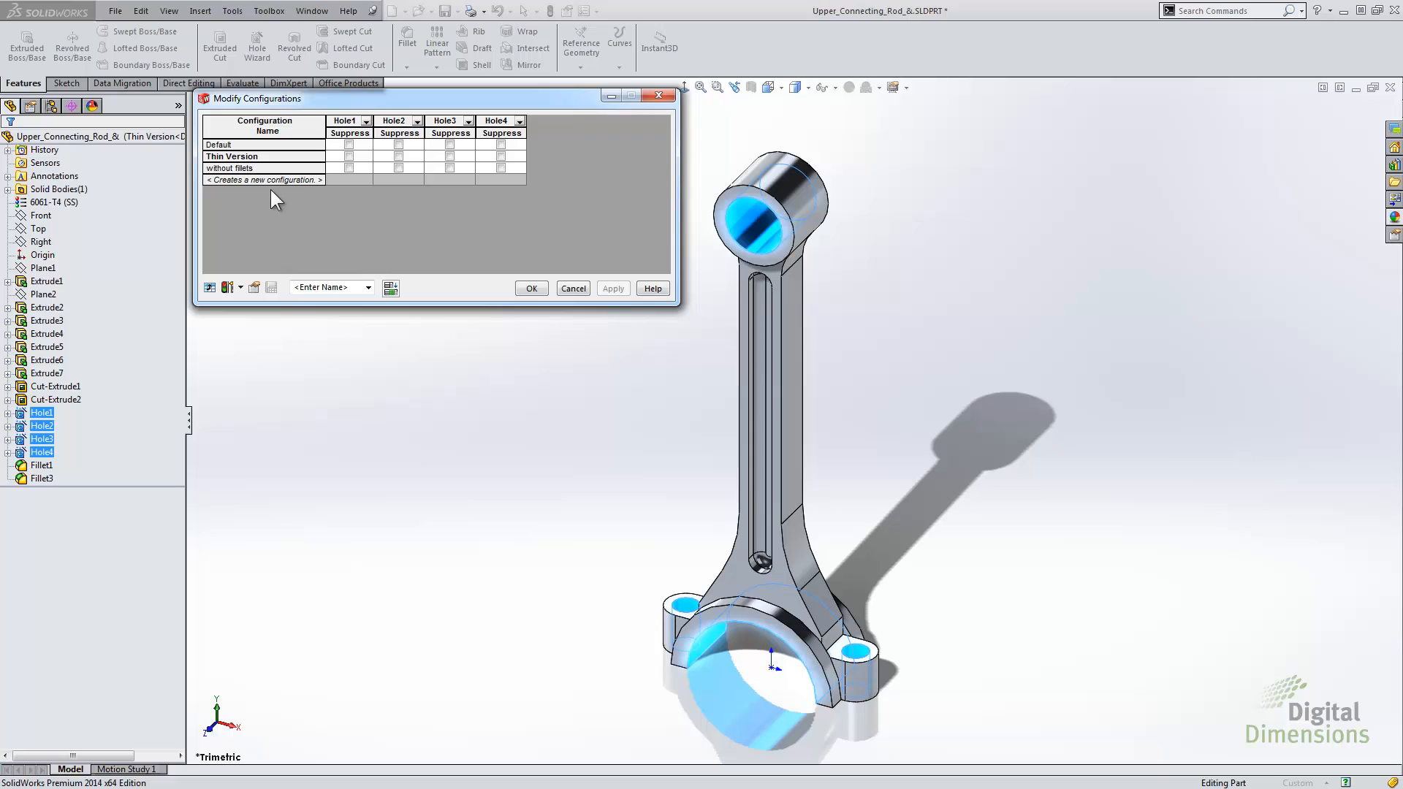
Create a "No Holes" configuration with Hole1, Hole2, Hole3 and Hole4 suppressed
{"action": "left_click", "coordinate": [270, 179]}
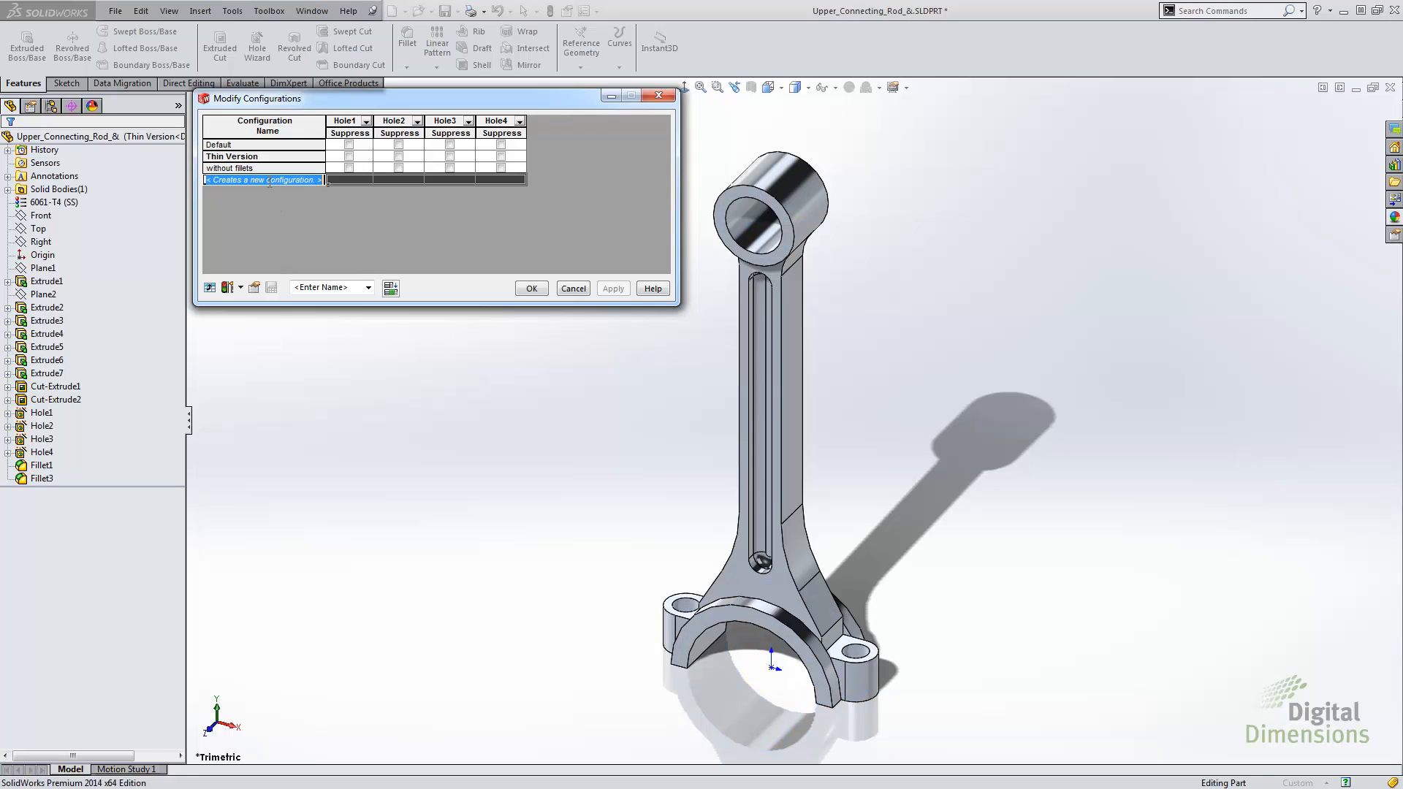
{"action": "type", "text": "No Holes"}
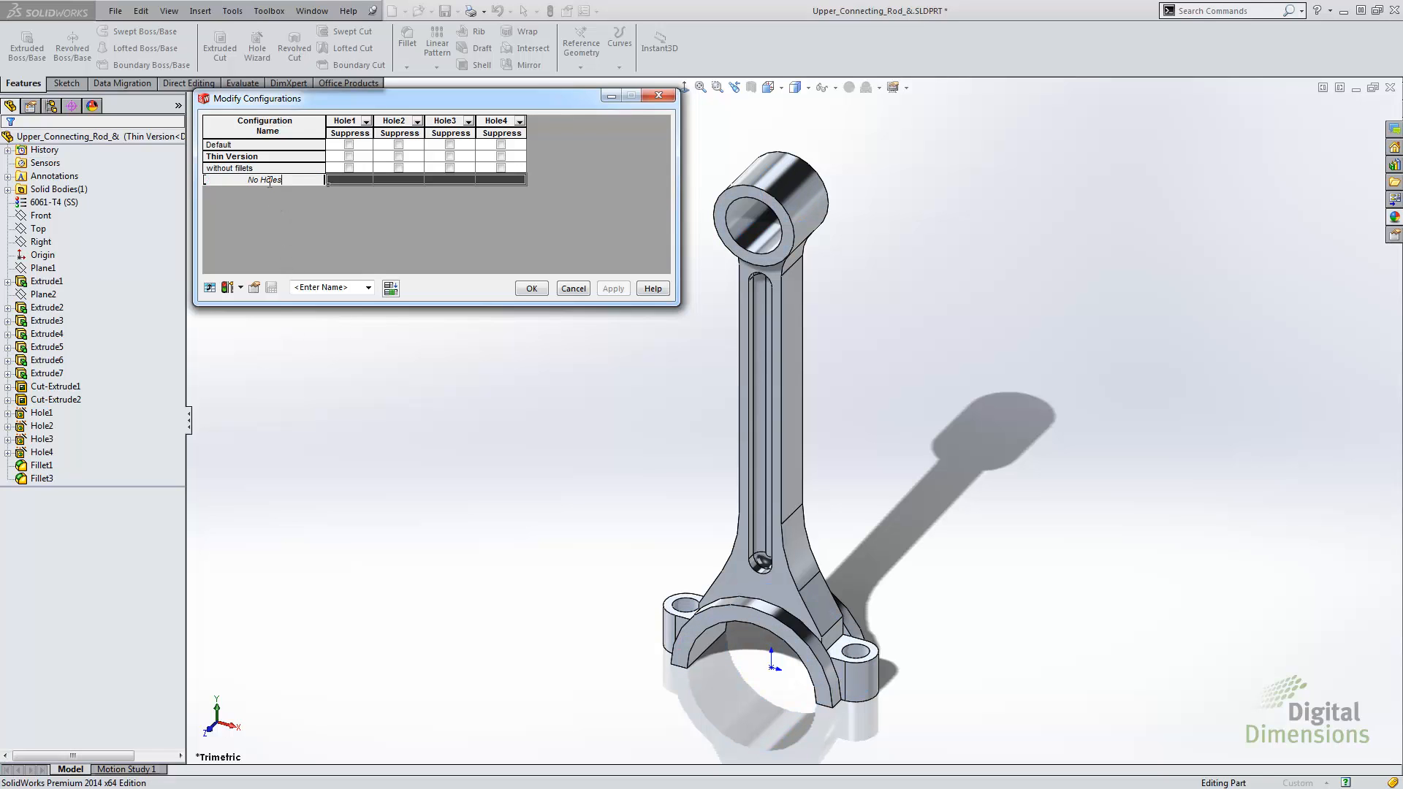
{"action": "key", "text": "Return"}
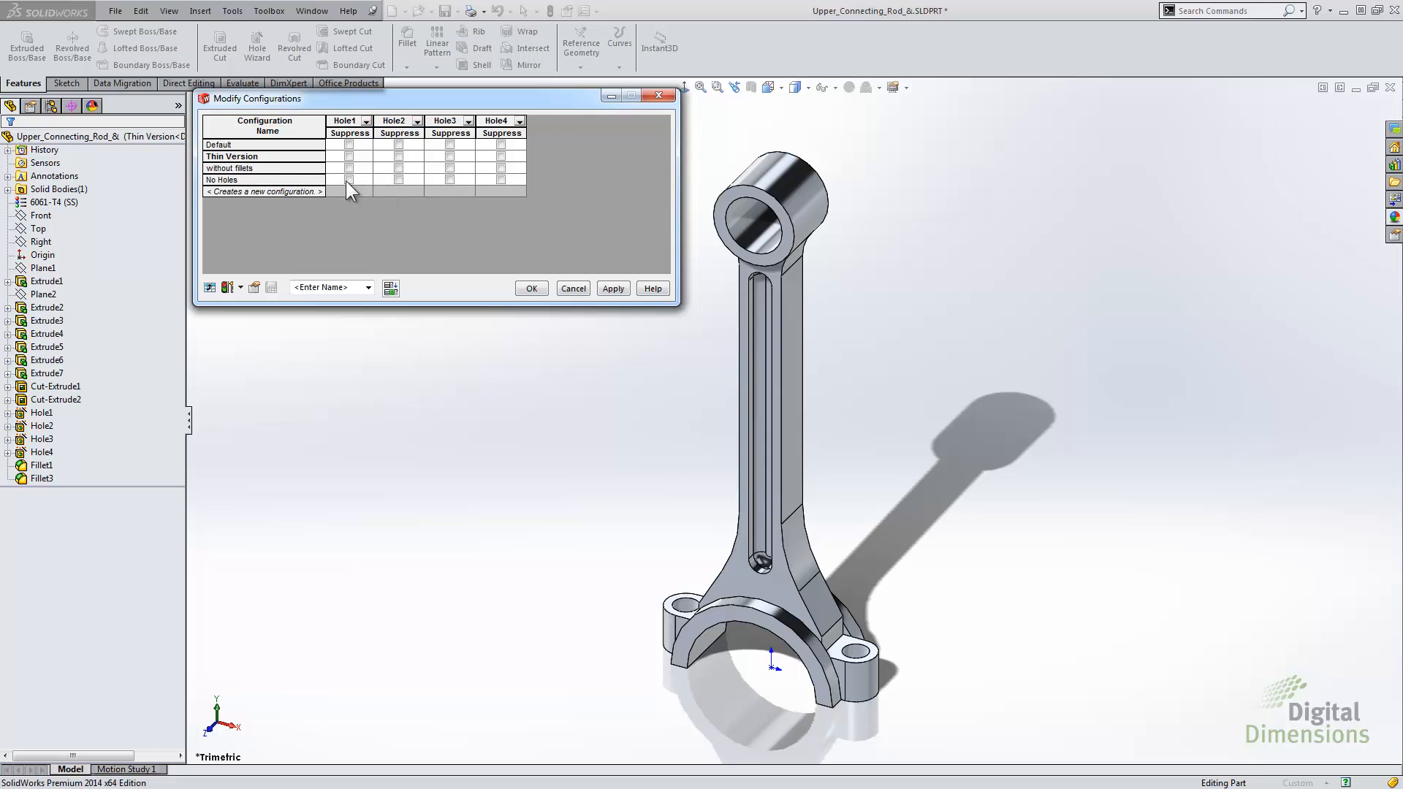
{"action": "left_click", "coordinate": [349, 179]}
{"action": "left_click", "coordinate": [398, 180]}
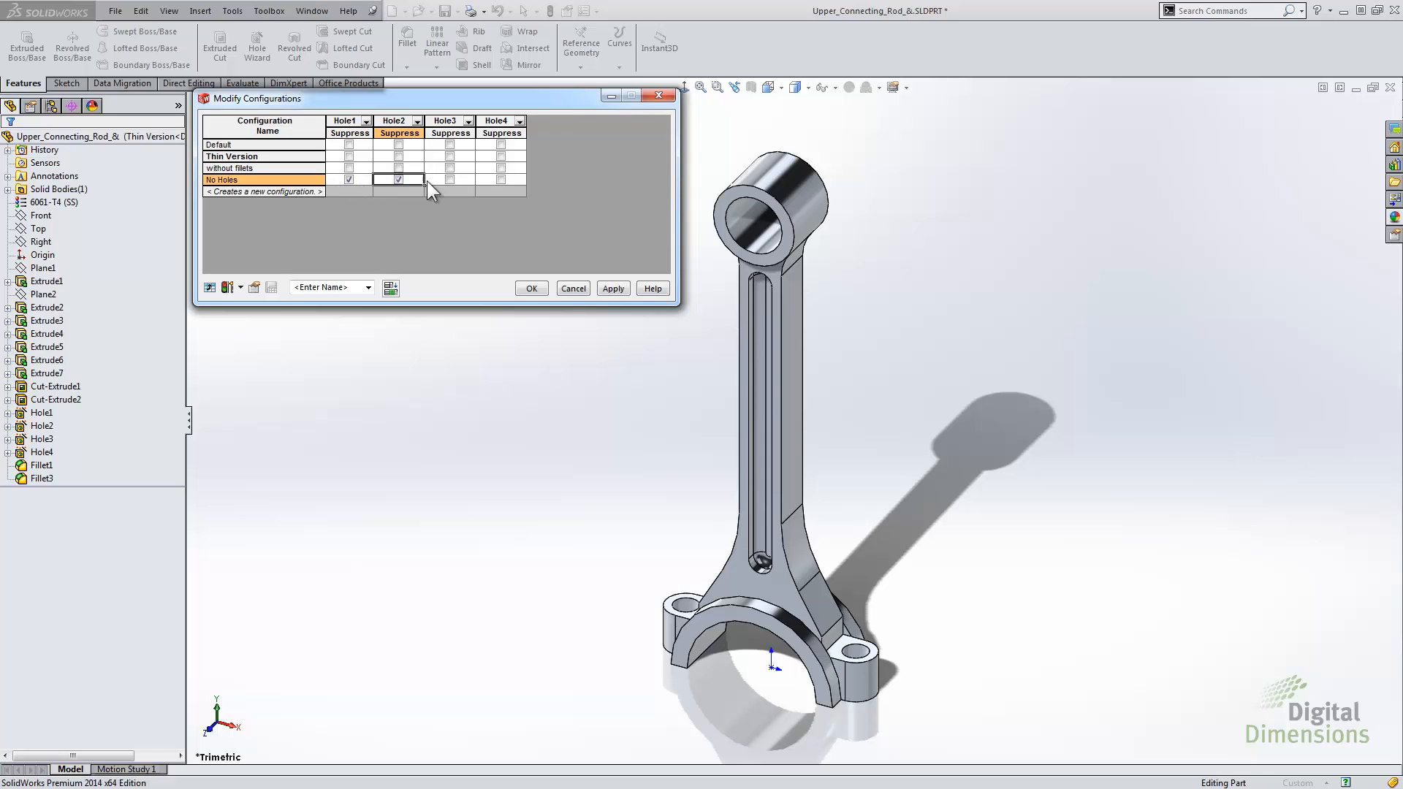
{"action": "left_click", "coordinate": [449, 179]}
{"action": "left_click", "coordinate": [501, 180]}
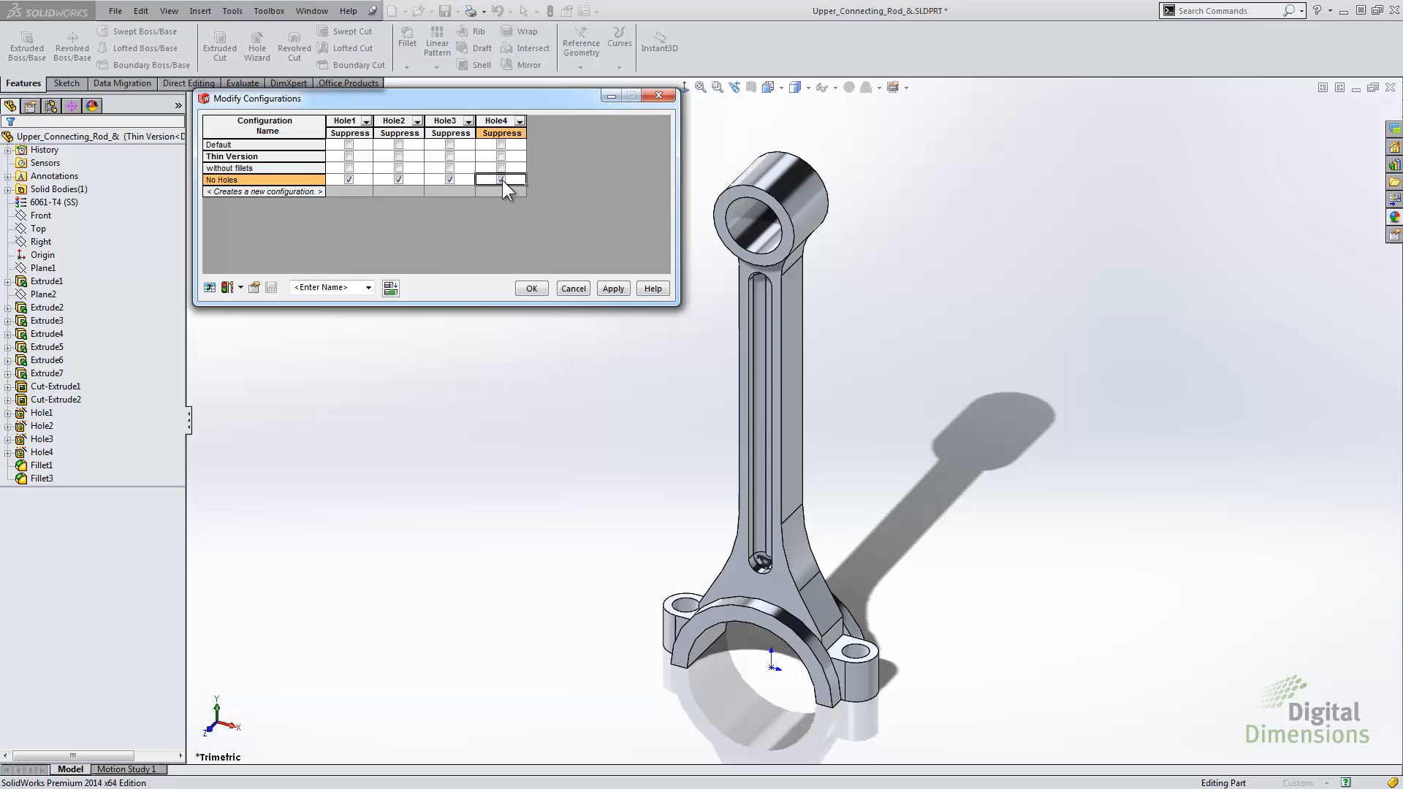
Save the hole suppression table view as "MyTable02" and accept the configuration changes
{"action": "left_click", "coordinate": [316, 289]}
{"action": "type", "text": "MyTable02"}
{"action": "left_click", "coordinate": [271, 287]}
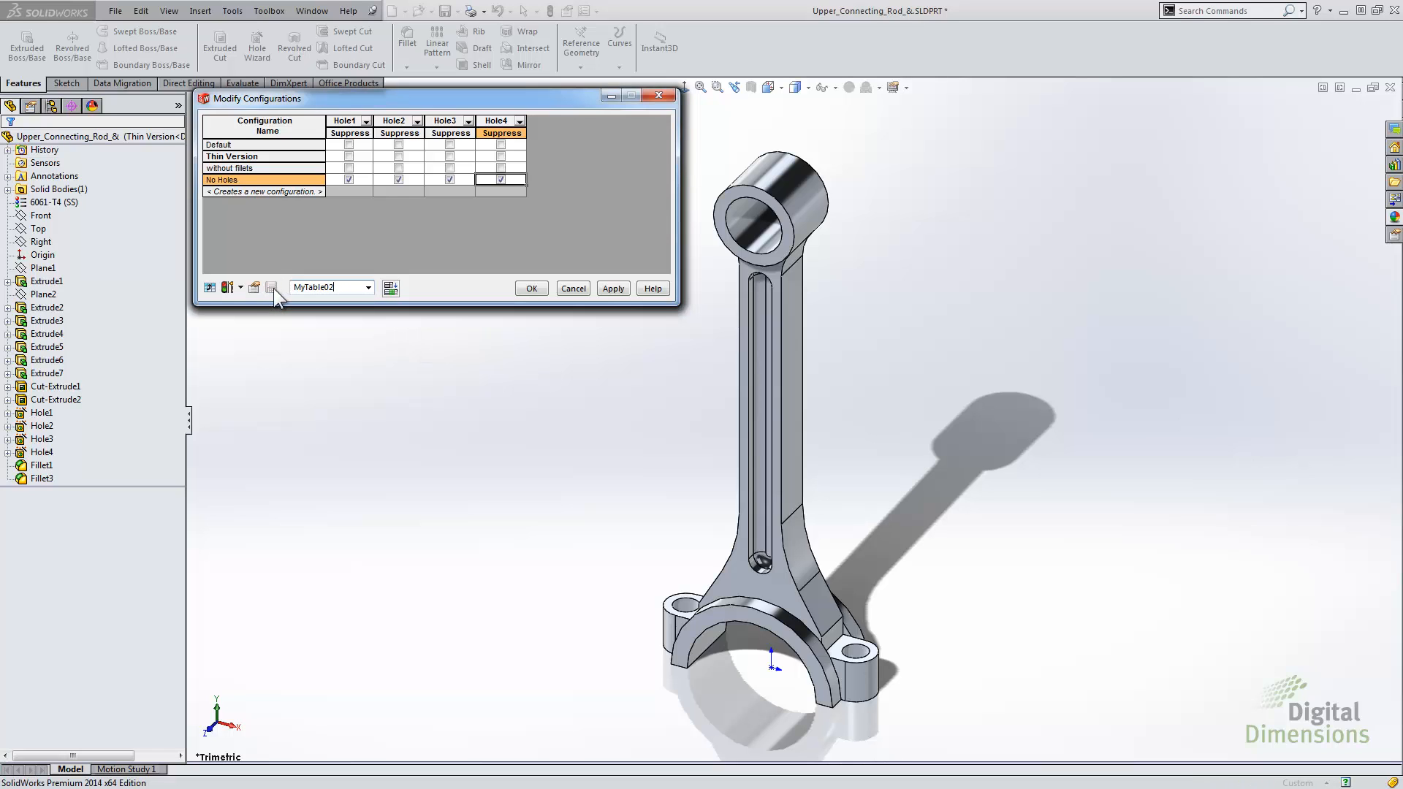
{"action": "left_click", "coordinate": [530, 289]}
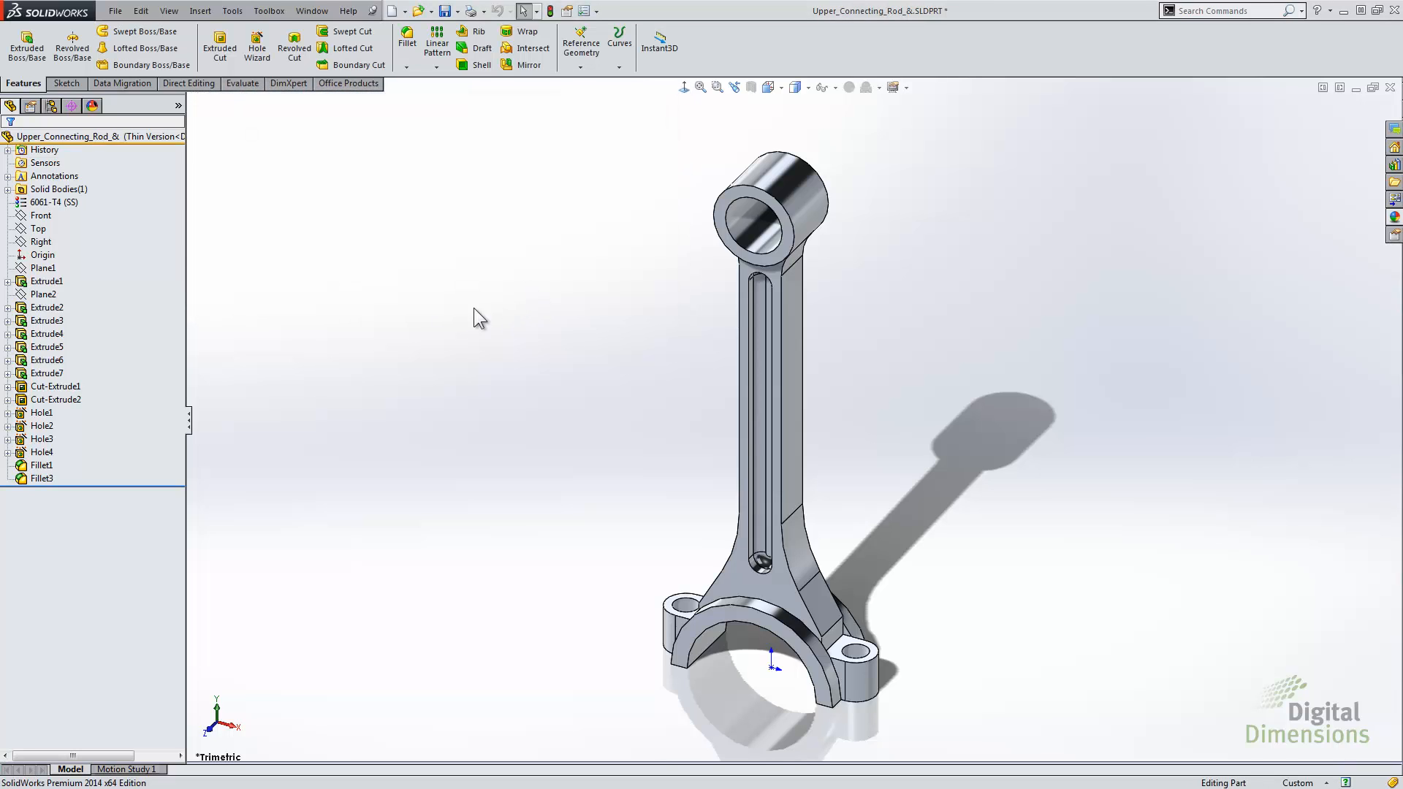
Activate the "without fillets" configuration, switch to "No Holes", and check the hole features and active configuration name in the widened feature tree
{"action": "left_click", "coordinate": [53, 106]}
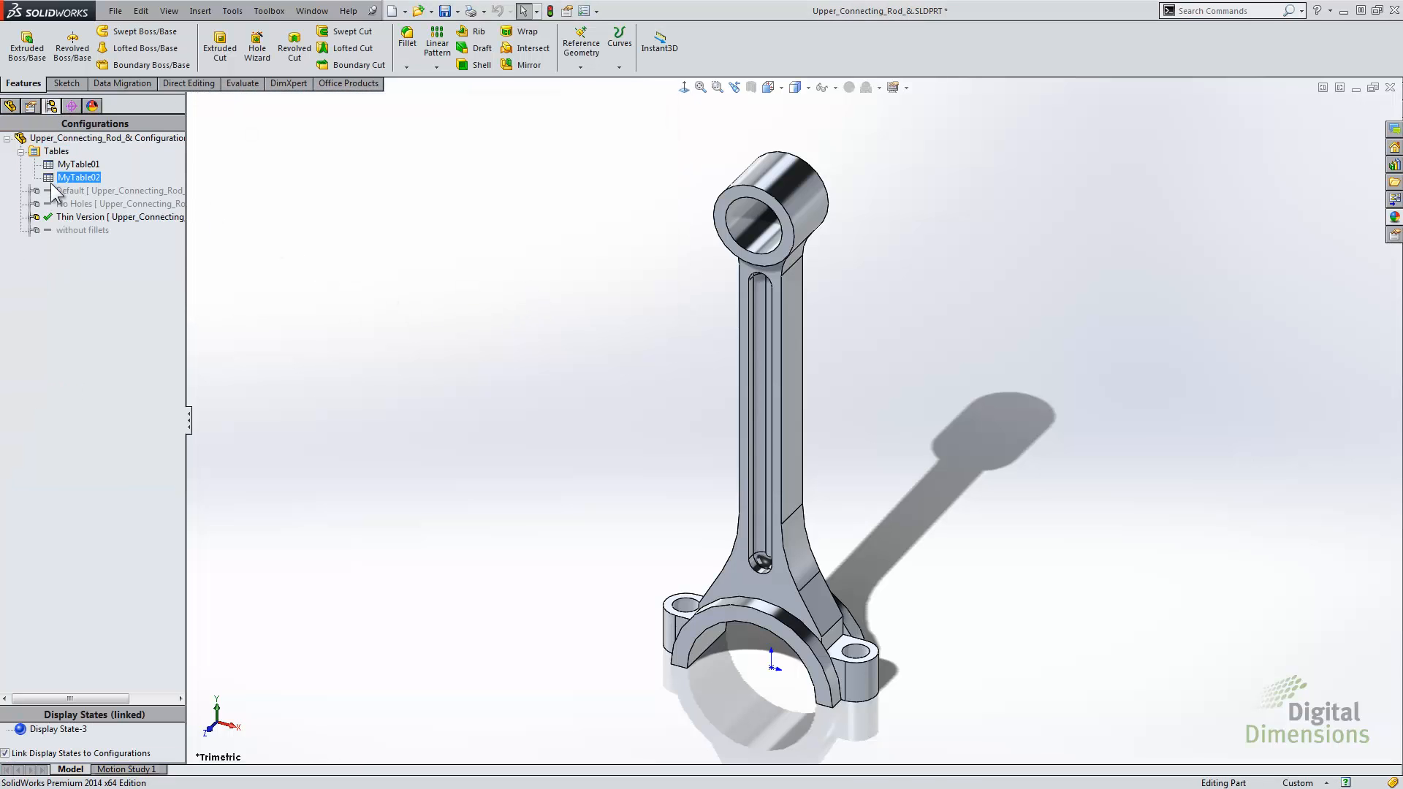
{"action": "double_click", "coordinate": [67, 230]}
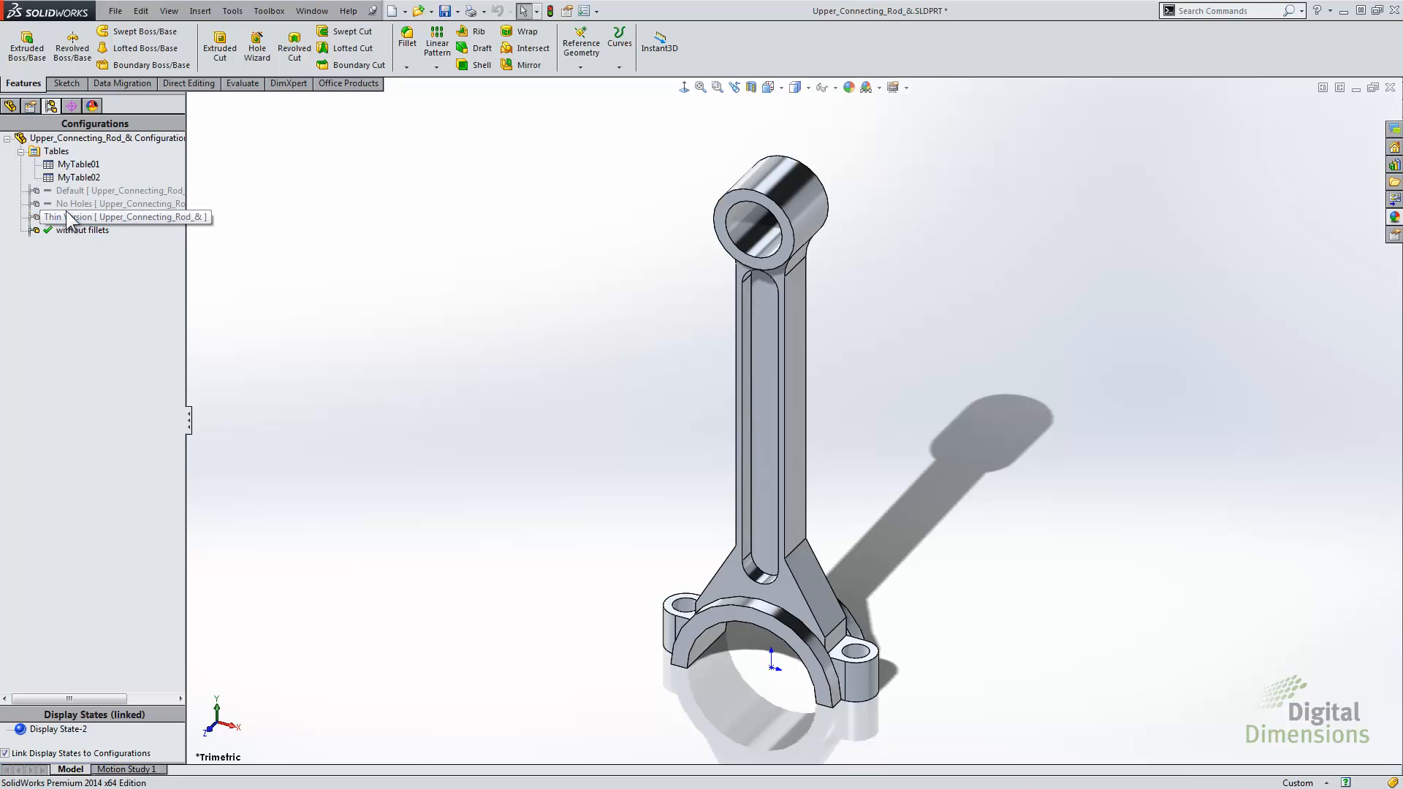
{"action": "double_click", "coordinate": [66, 204]}
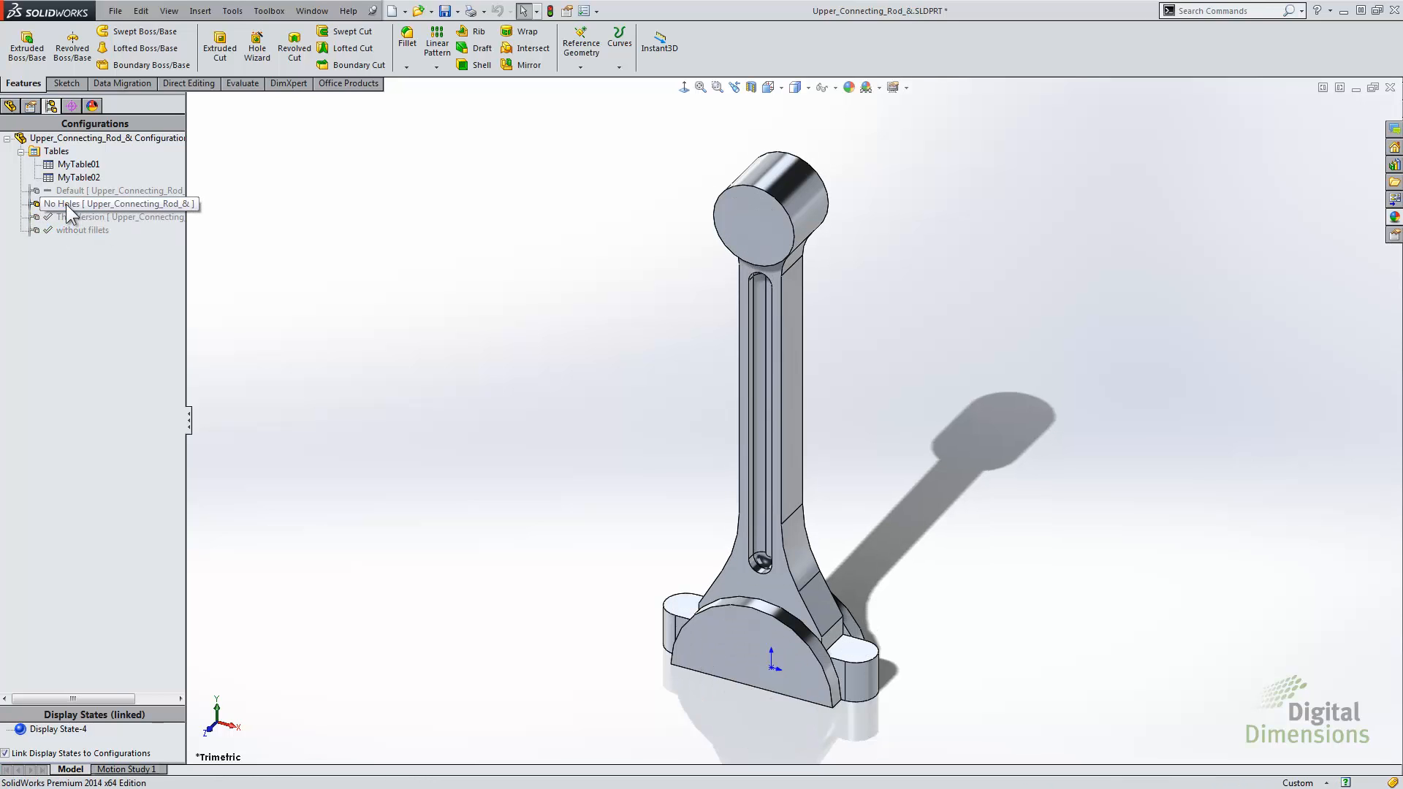
{"action": "left_click", "coordinate": [10, 106]}
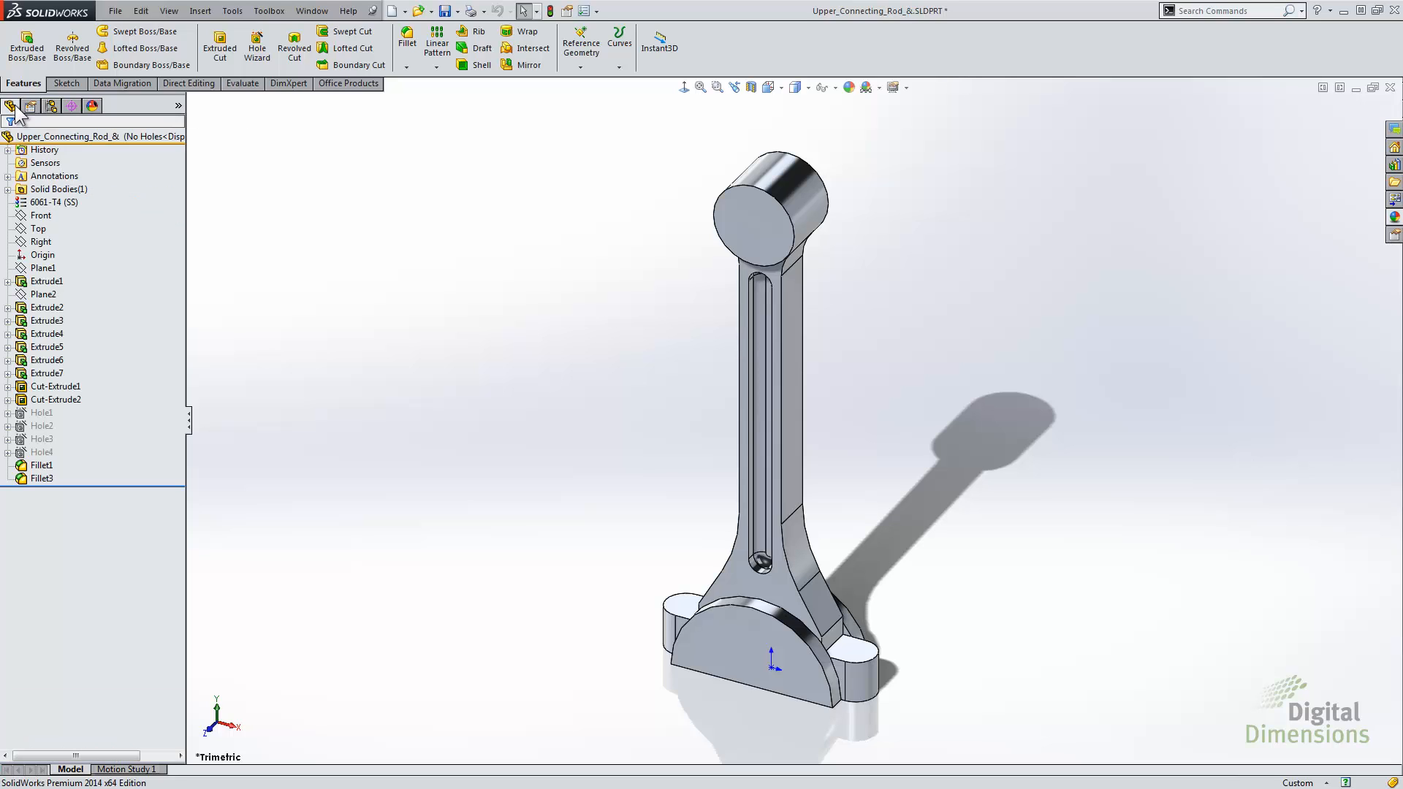
{"action": "left_click", "coordinate": [45, 451]}
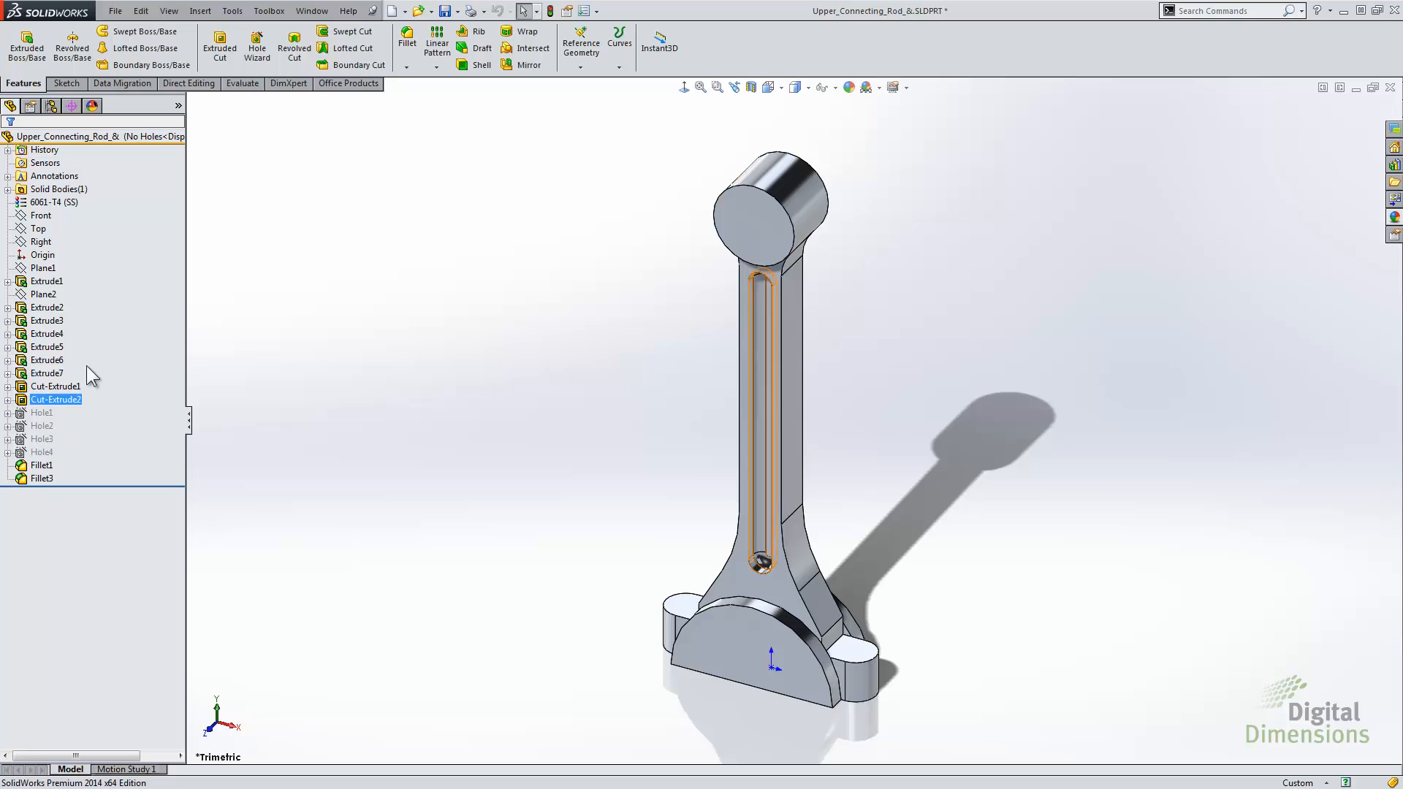
{"action": "left_click_drag", "start_coordinate": [187, 205], "coordinate": [230, 200]}
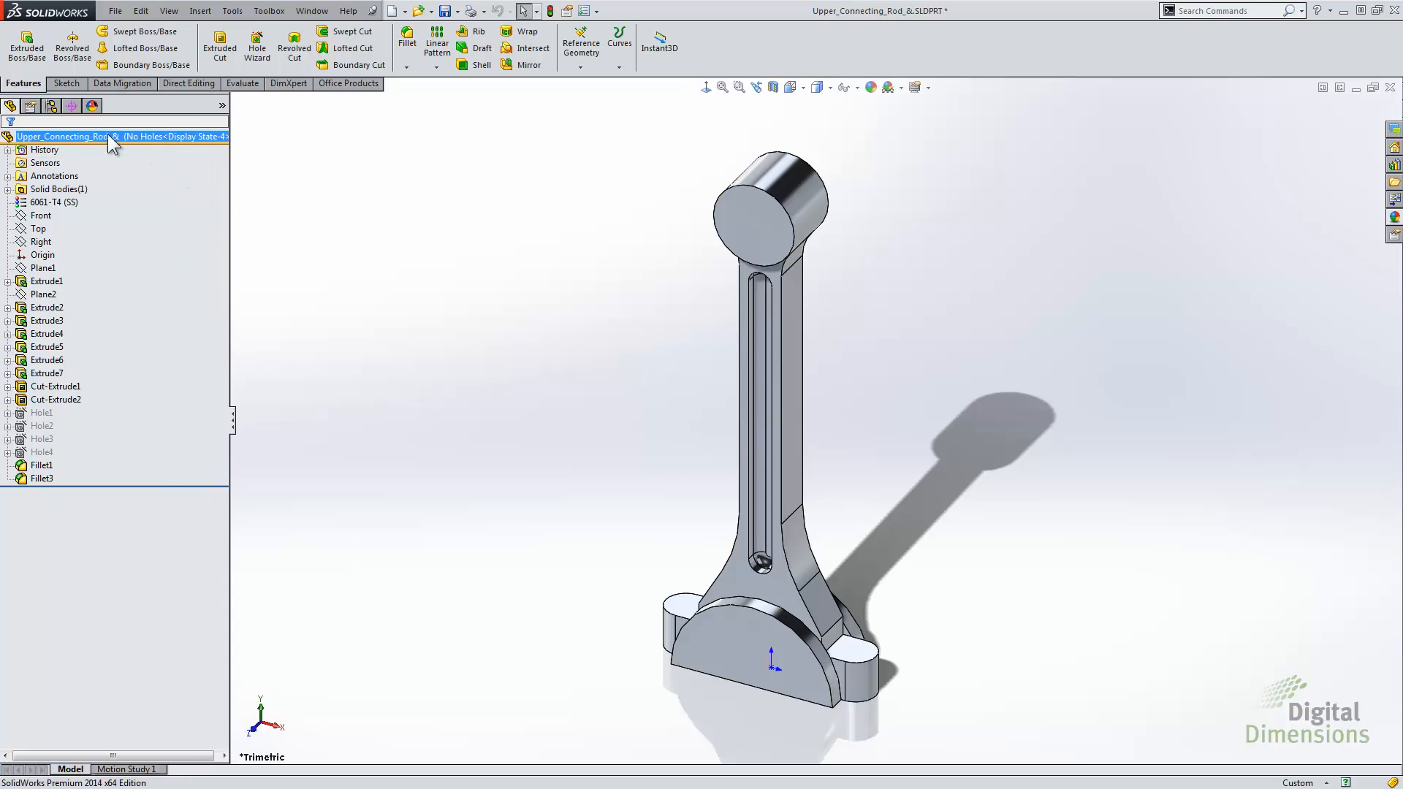
Switch to the "without fillets" configuration and check its fillet features and configuration name in the feature tree
{"action": "left_click", "coordinate": [53, 106]}
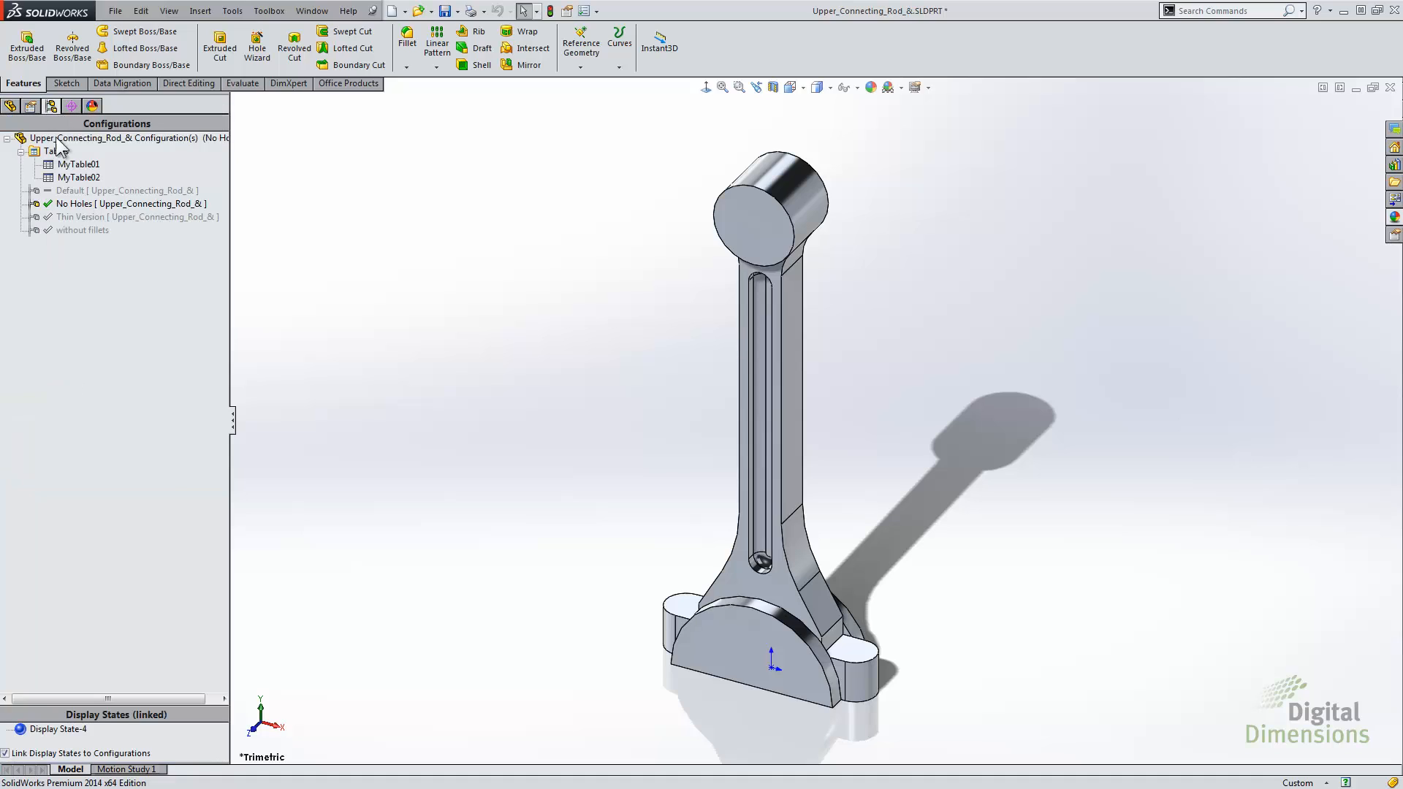
{"action": "double_click", "coordinate": [68, 229]}
{"action": "left_click", "coordinate": [11, 106]}
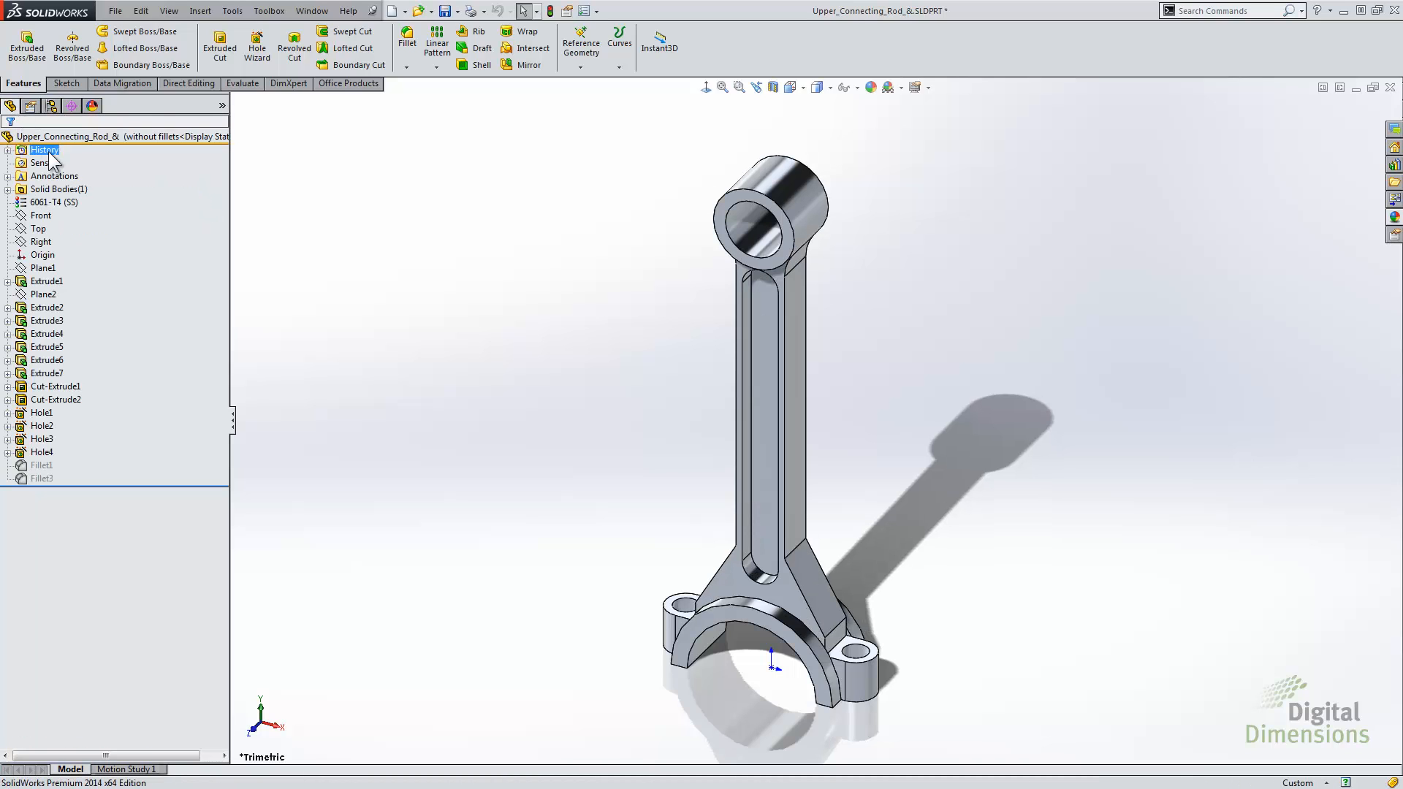
{"action": "left_click", "coordinate": [150, 138]}
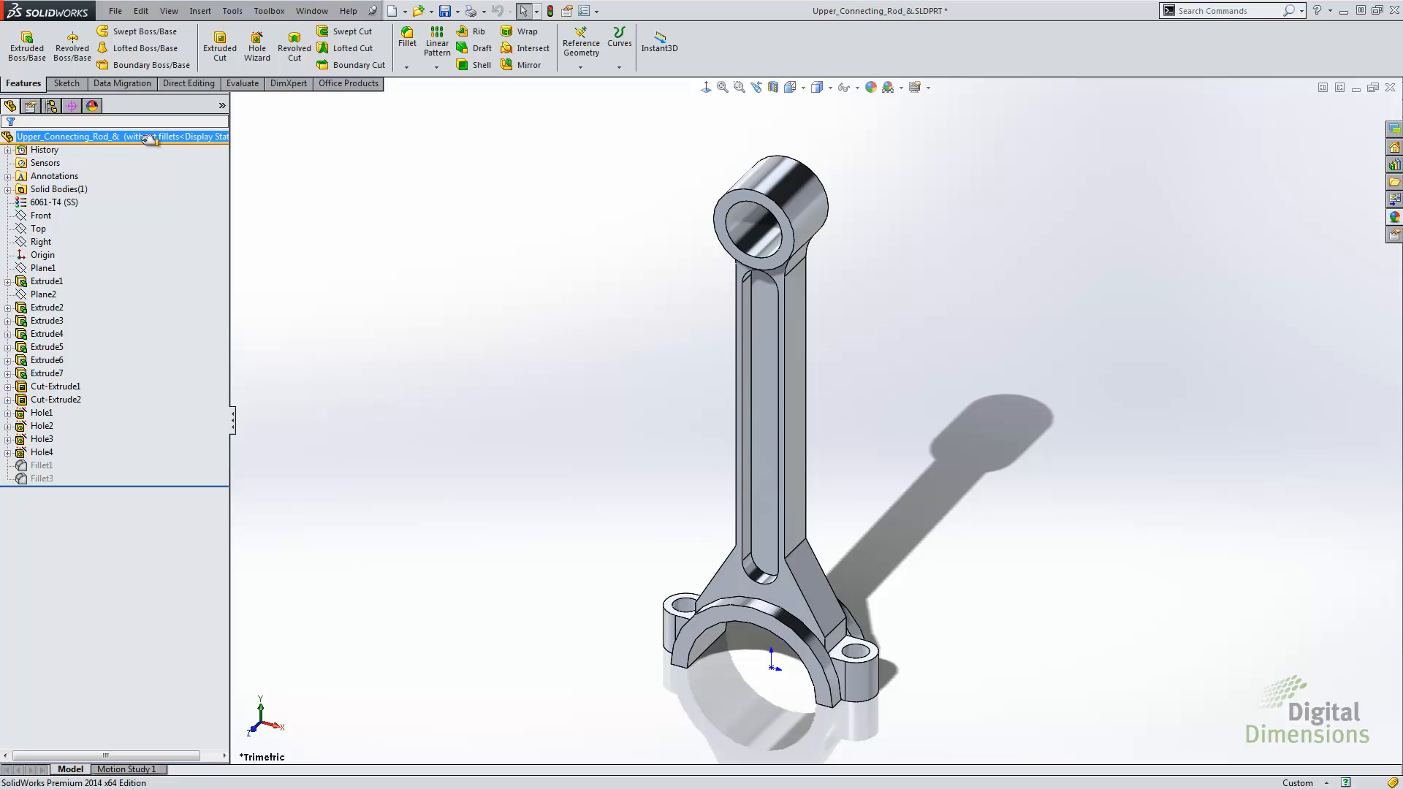
Make "No Holes" the active configuration again
{"action": "left_click", "coordinate": [50, 107]}
{"action": "left_click", "coordinate": [61, 232]}
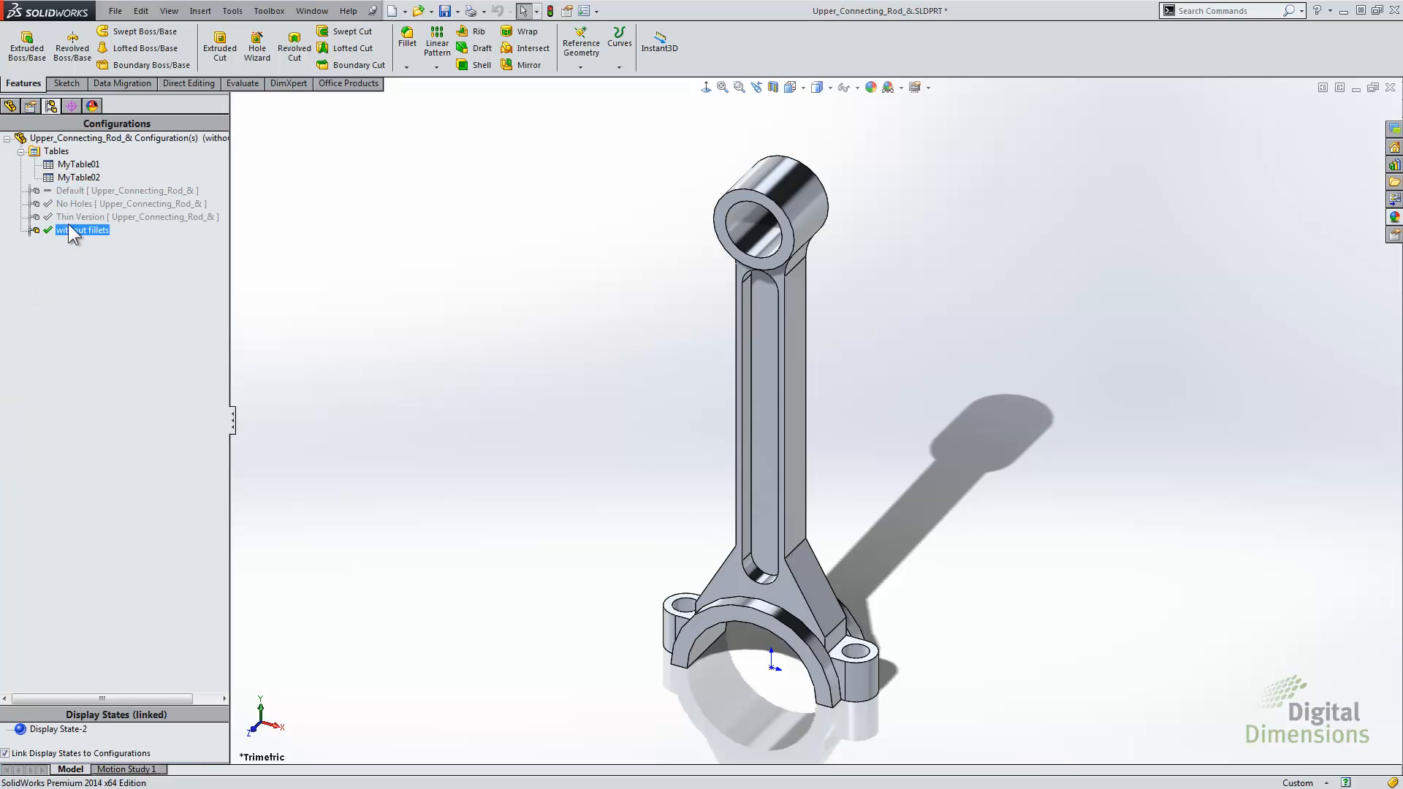
{"action": "left_click", "coordinate": [73, 218]}
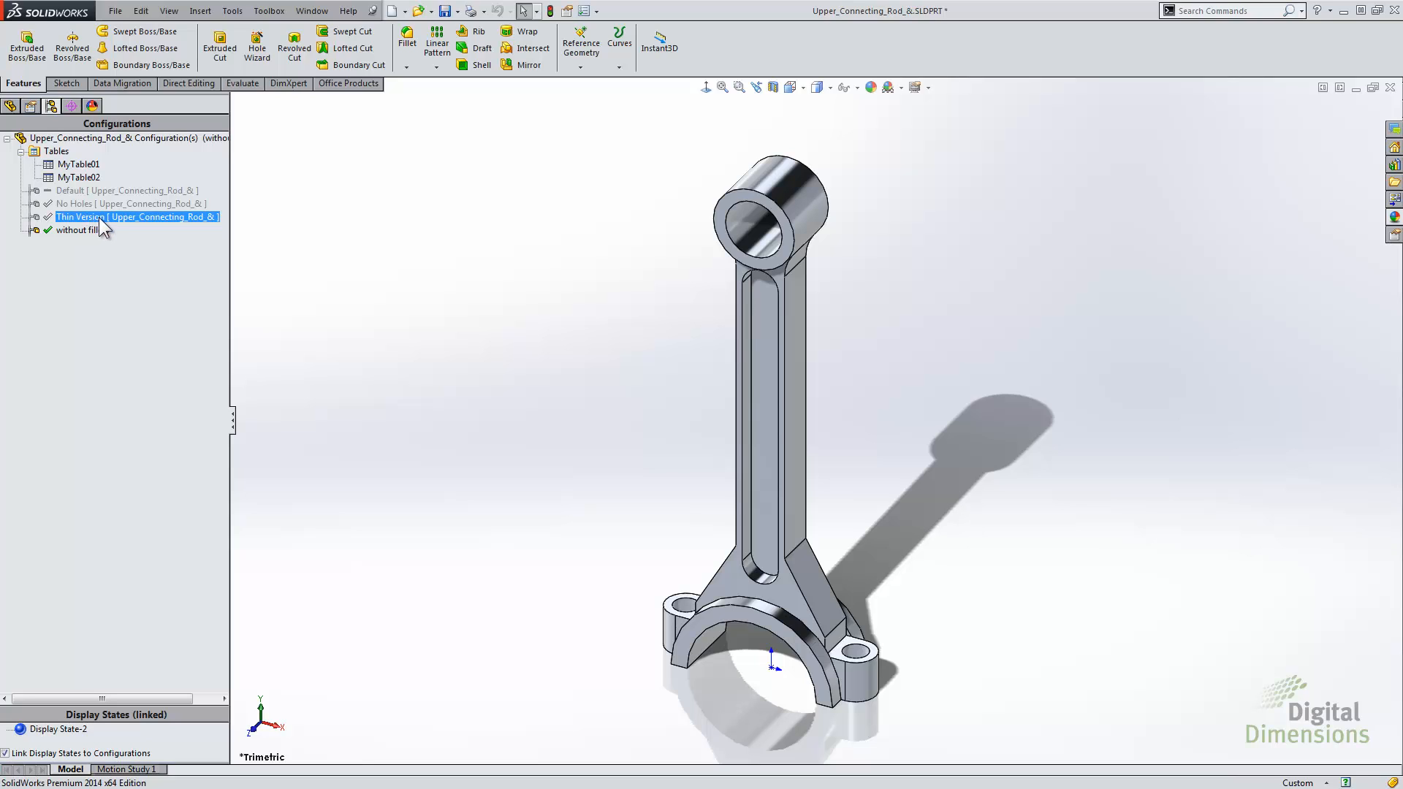
{"action": "double_click", "coordinate": [99, 206]}
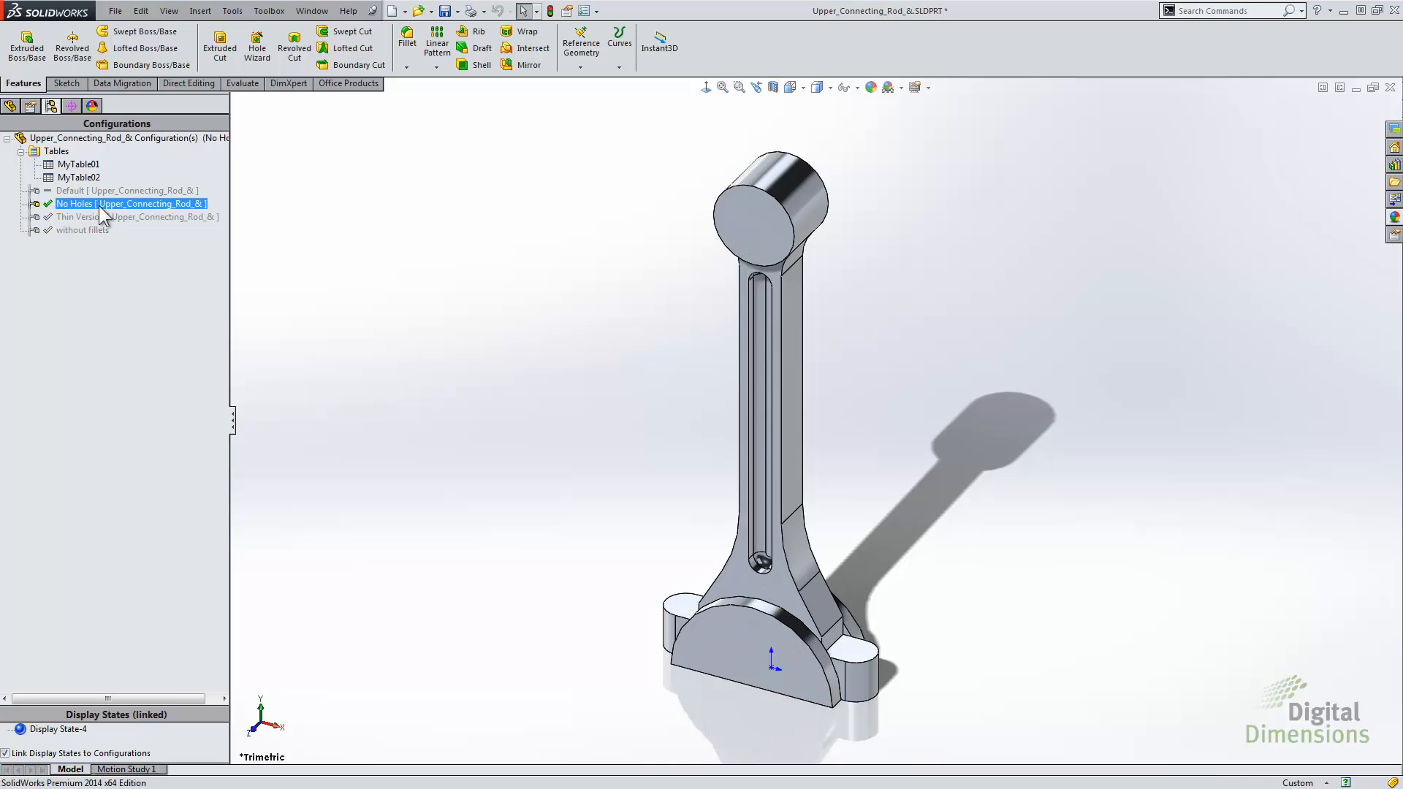
{"action": "right_click", "coordinate": [99, 204]}
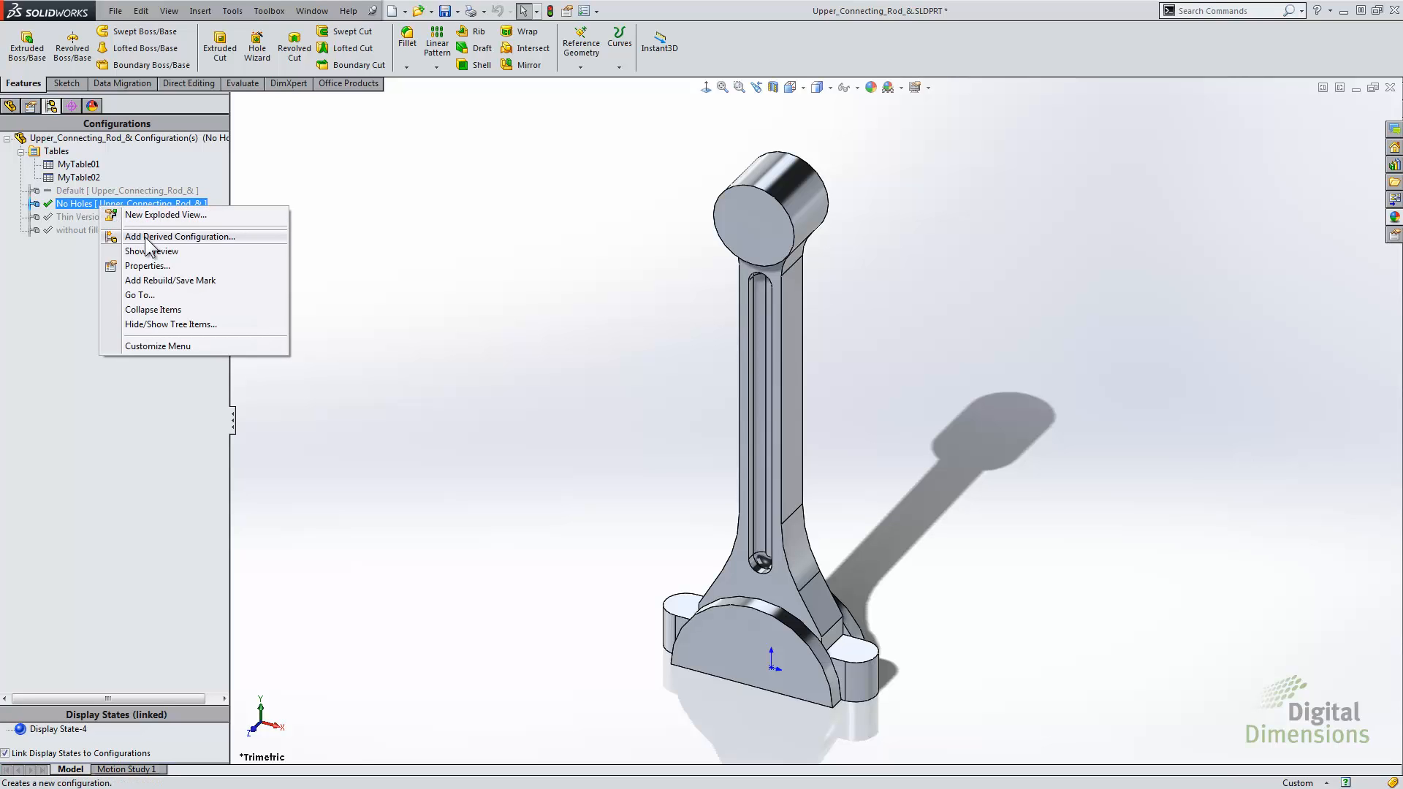
{"action": "left_click", "coordinate": [49, 274]}
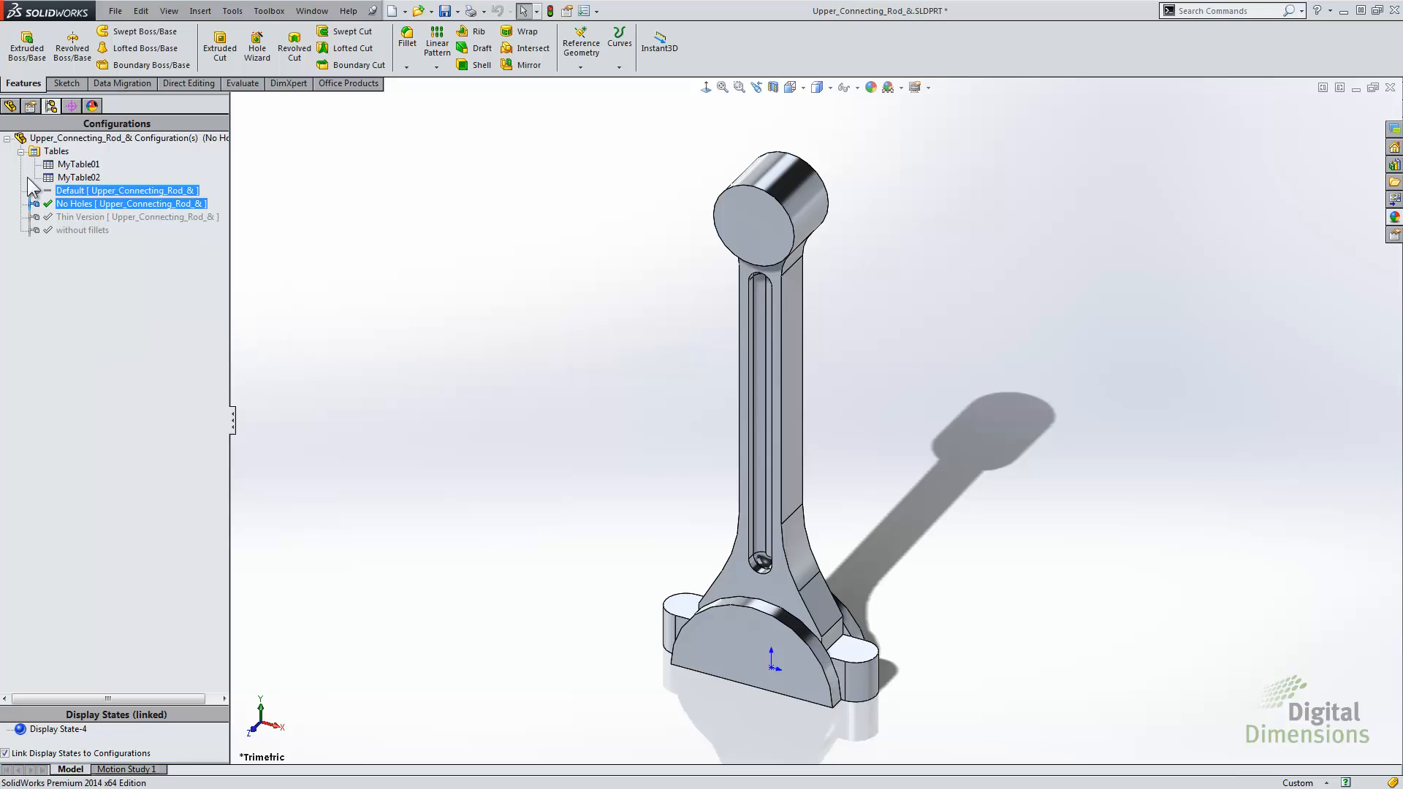
Open a configuration table for Fillet1 and Fillet3
{"action": "left_click", "coordinate": [11, 109]}
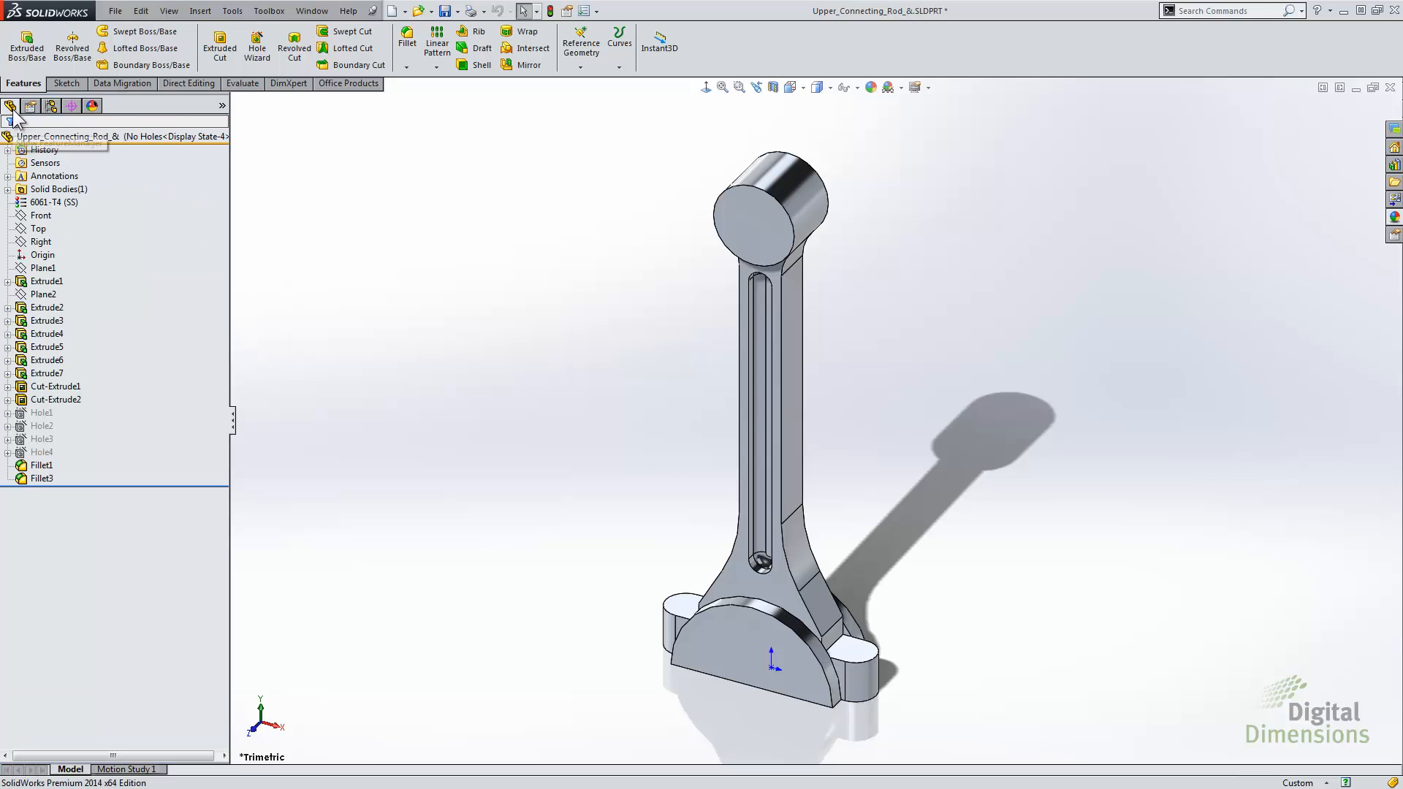
{"action": "left_click", "coordinate": [40, 466]}
{"action": "left_click", "coordinate": [42, 479], "text": "ctrl"}
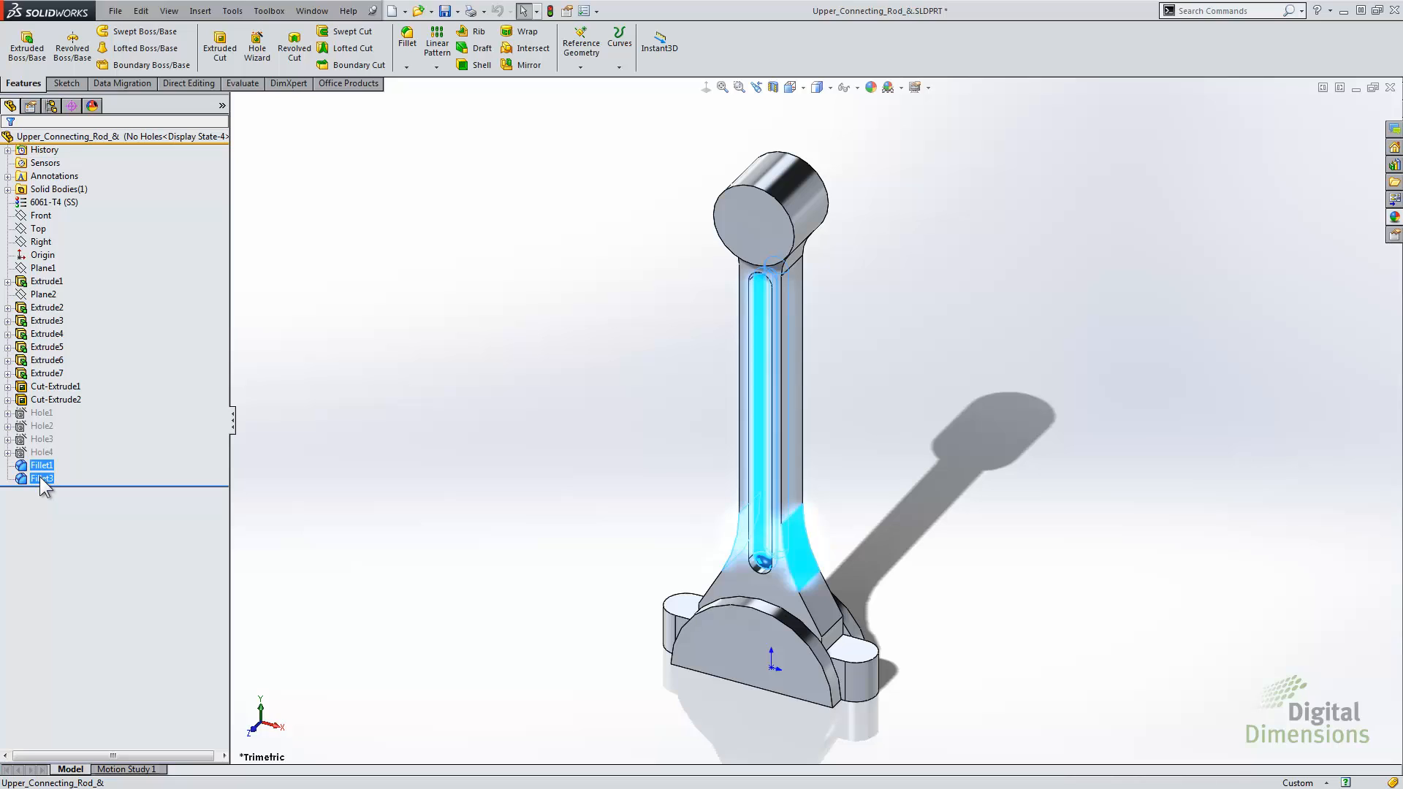
{"action": "right_click", "coordinate": [42, 480]}
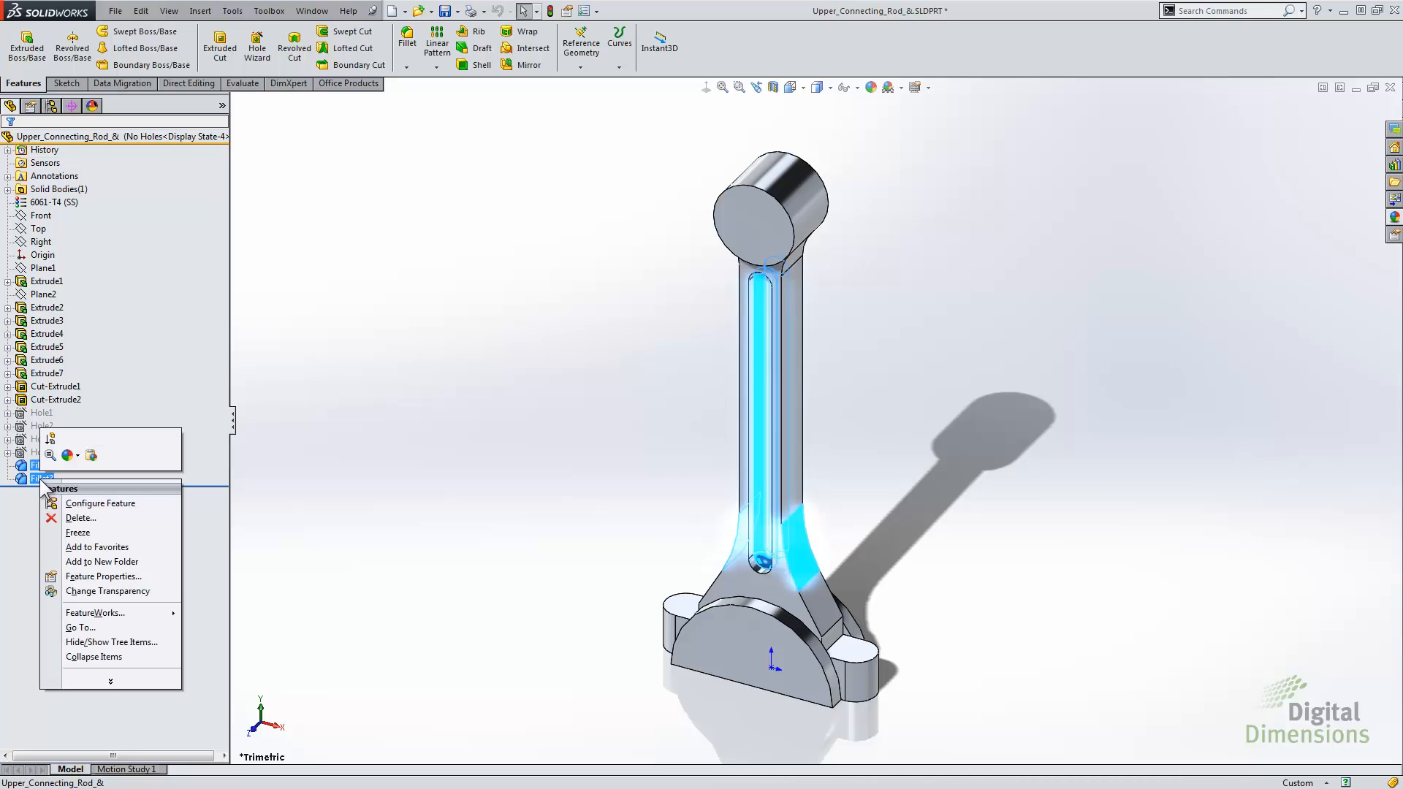
{"action": "left_click", "coordinate": [101, 504]}
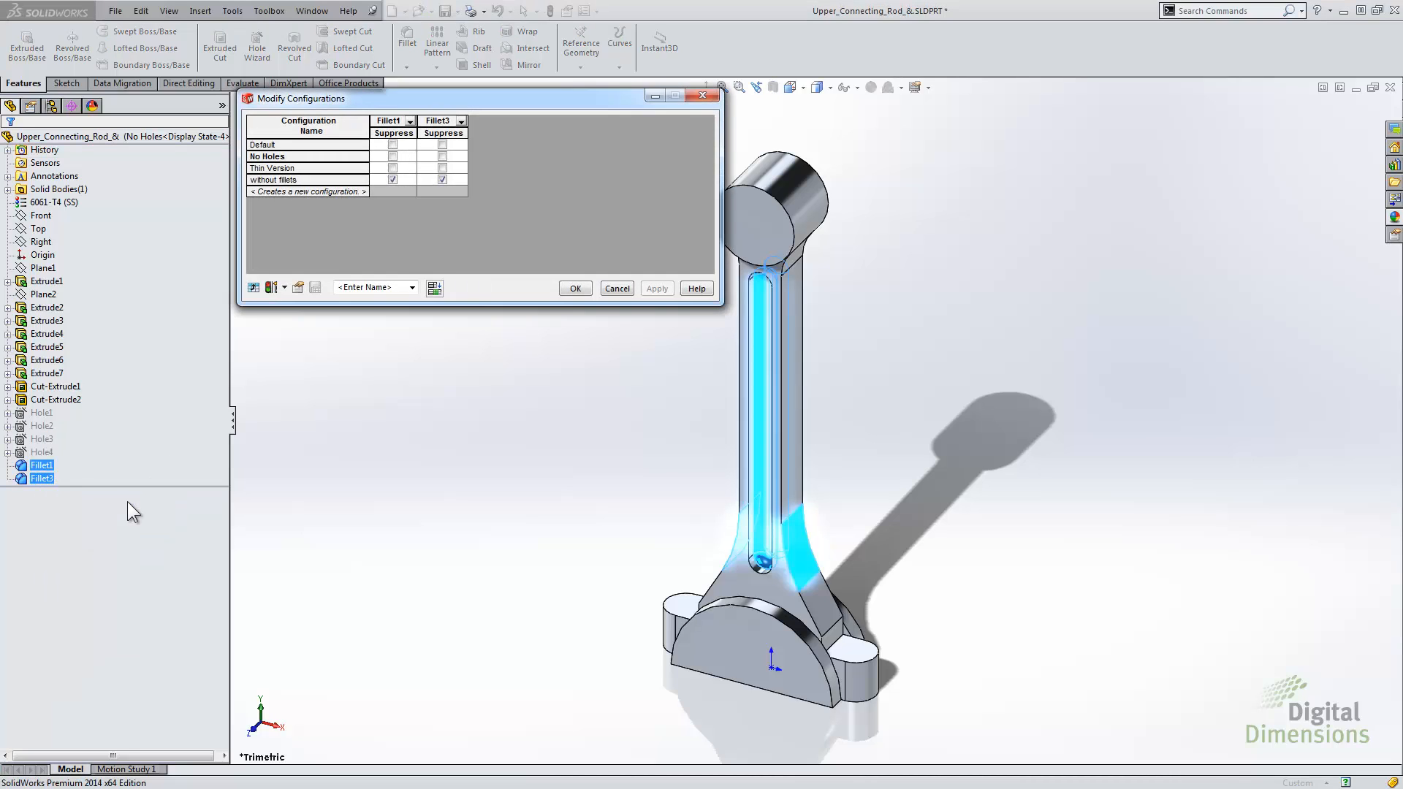
{"action": "left_click", "coordinate": [310, 192]}
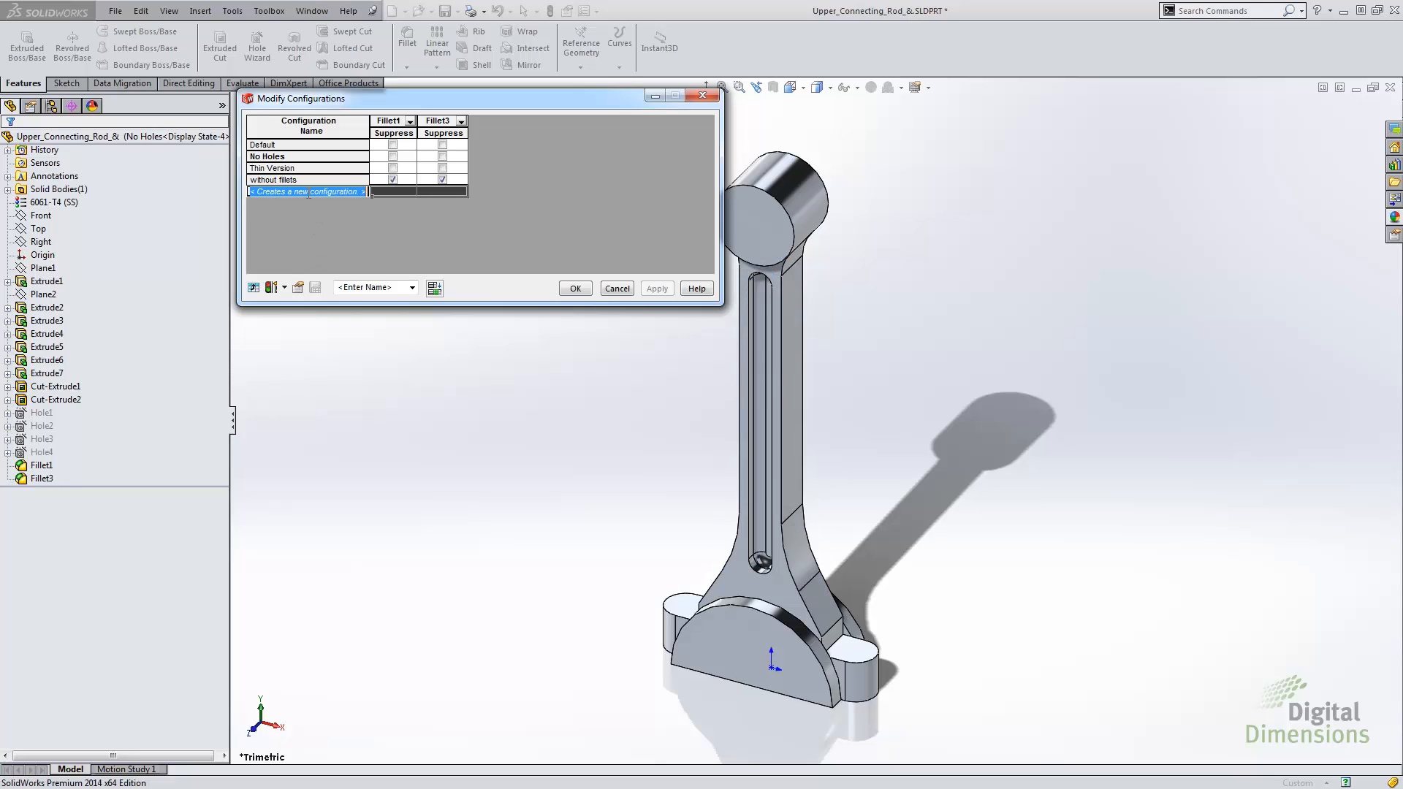
{"action": "left_click", "coordinate": [346, 200]}
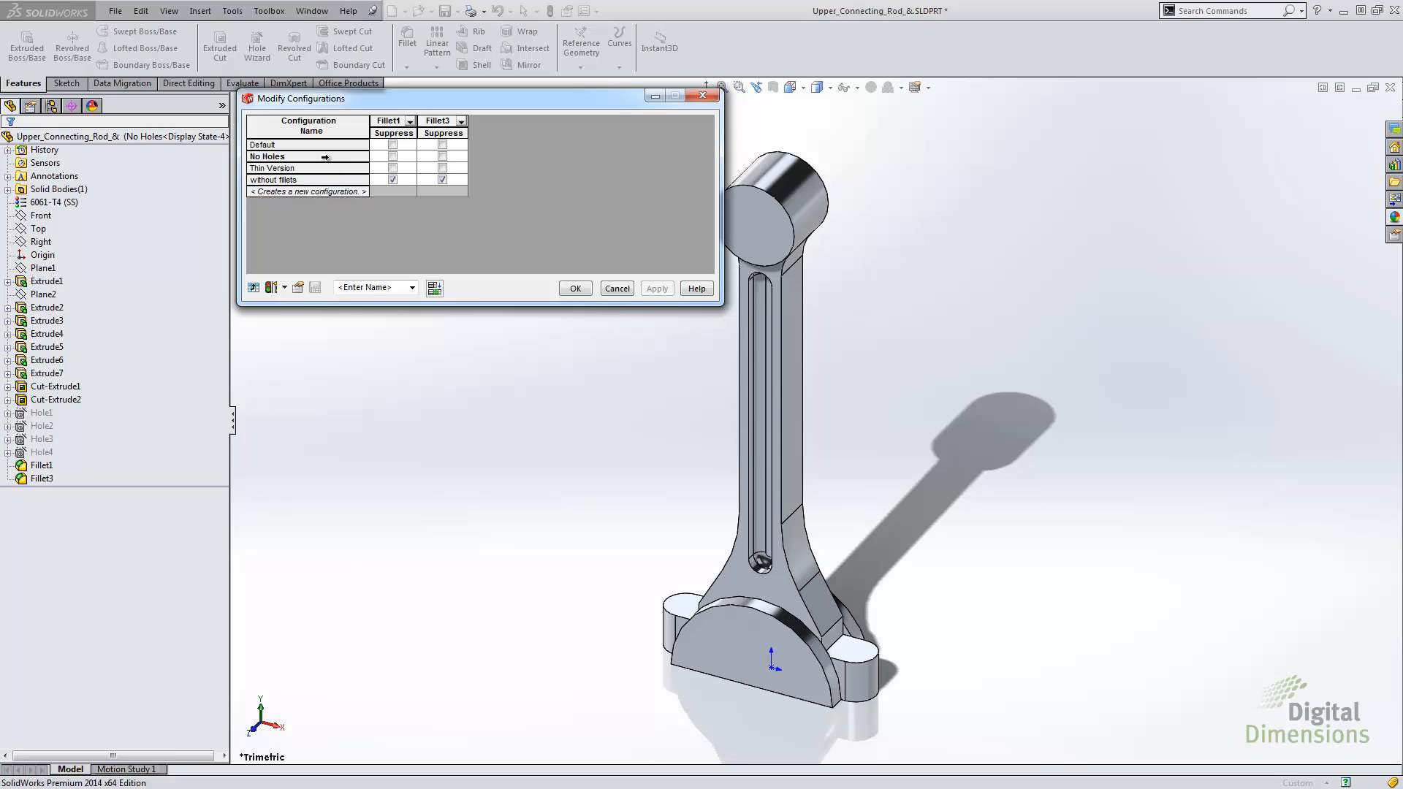
Add a derived configuration named "No Holes & Fillets" under the "No Holes" configuration
{"action": "right_click", "coordinate": [322, 156]}
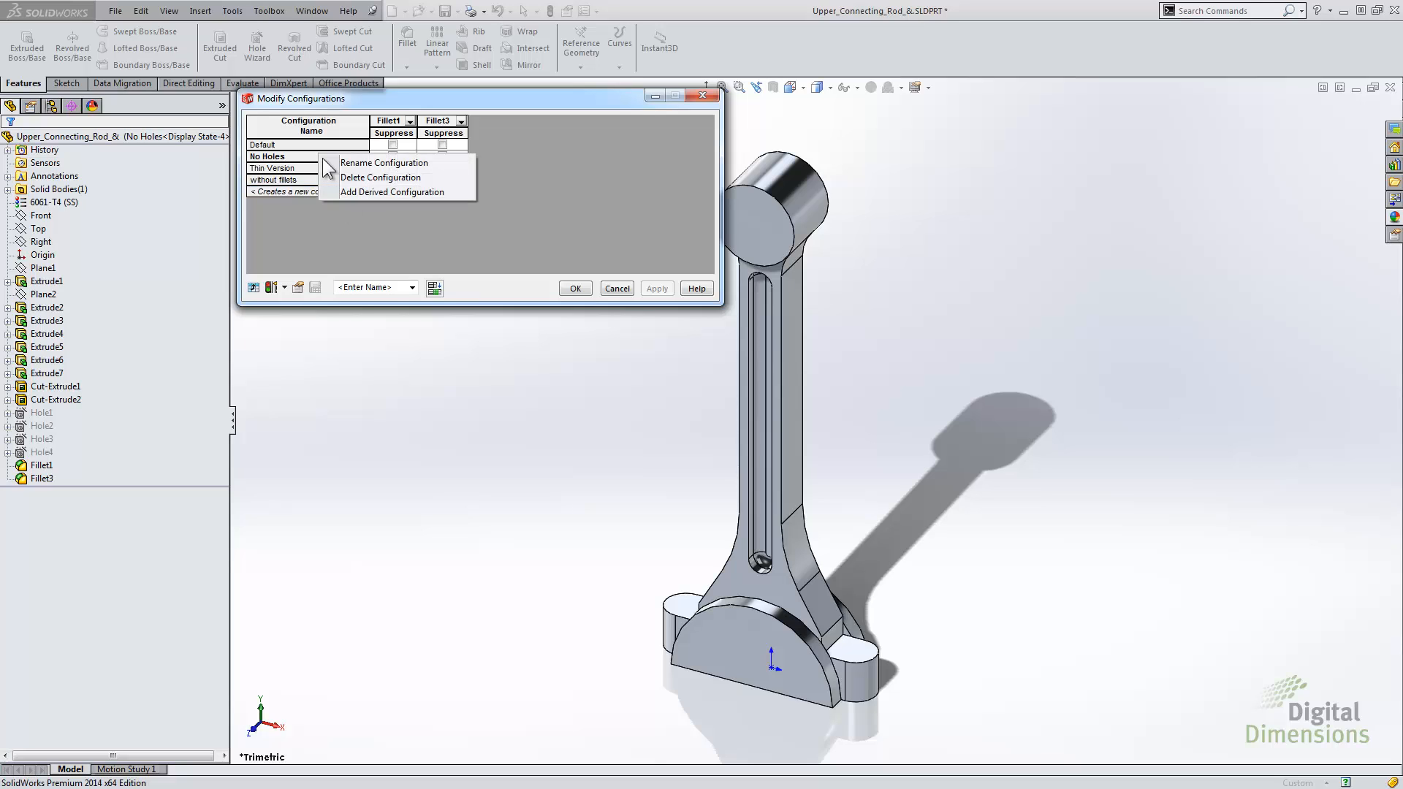
{"action": "left_click", "coordinate": [389, 192]}
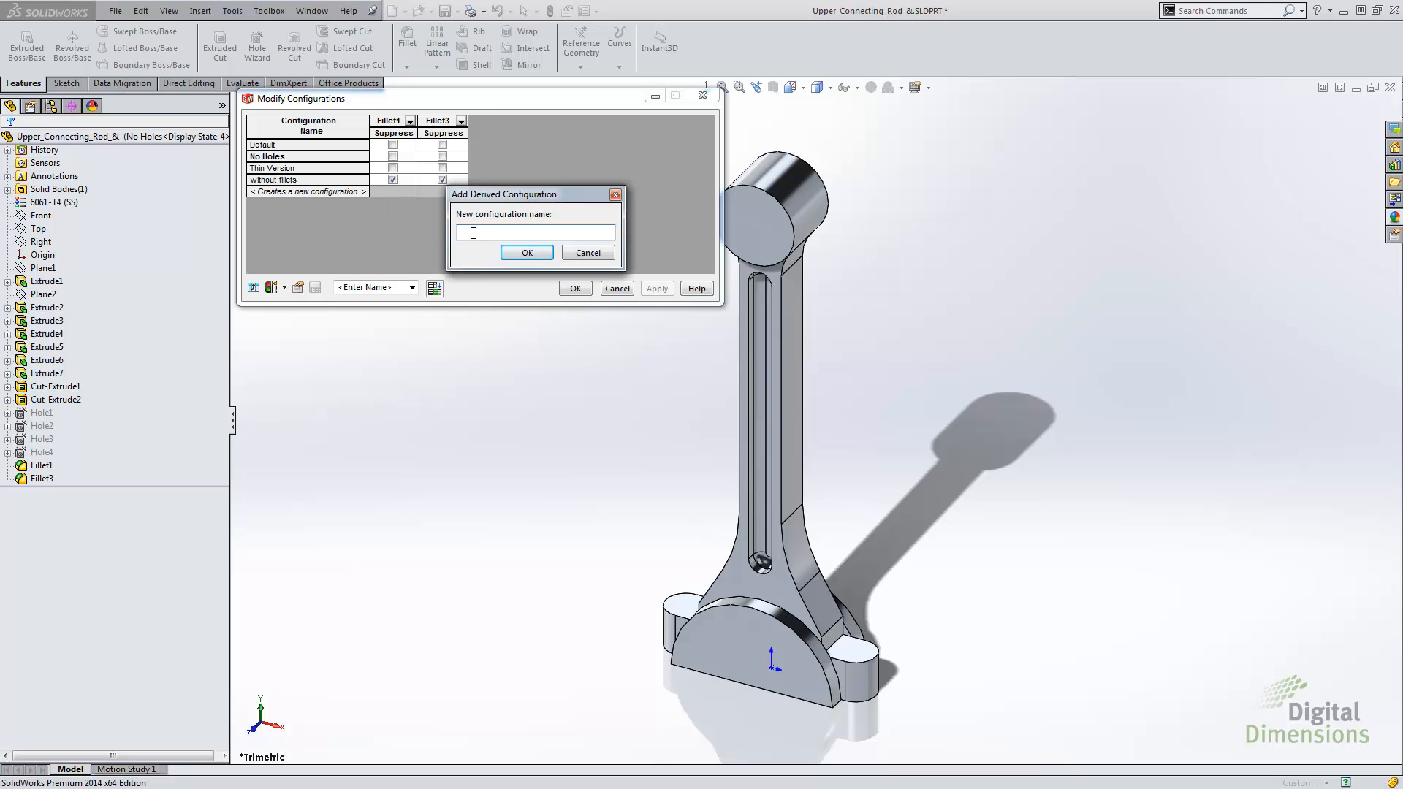
{"action": "type", "text": "No Holes & Fillets"}
{"action": "left_click", "coordinate": [532, 254]}
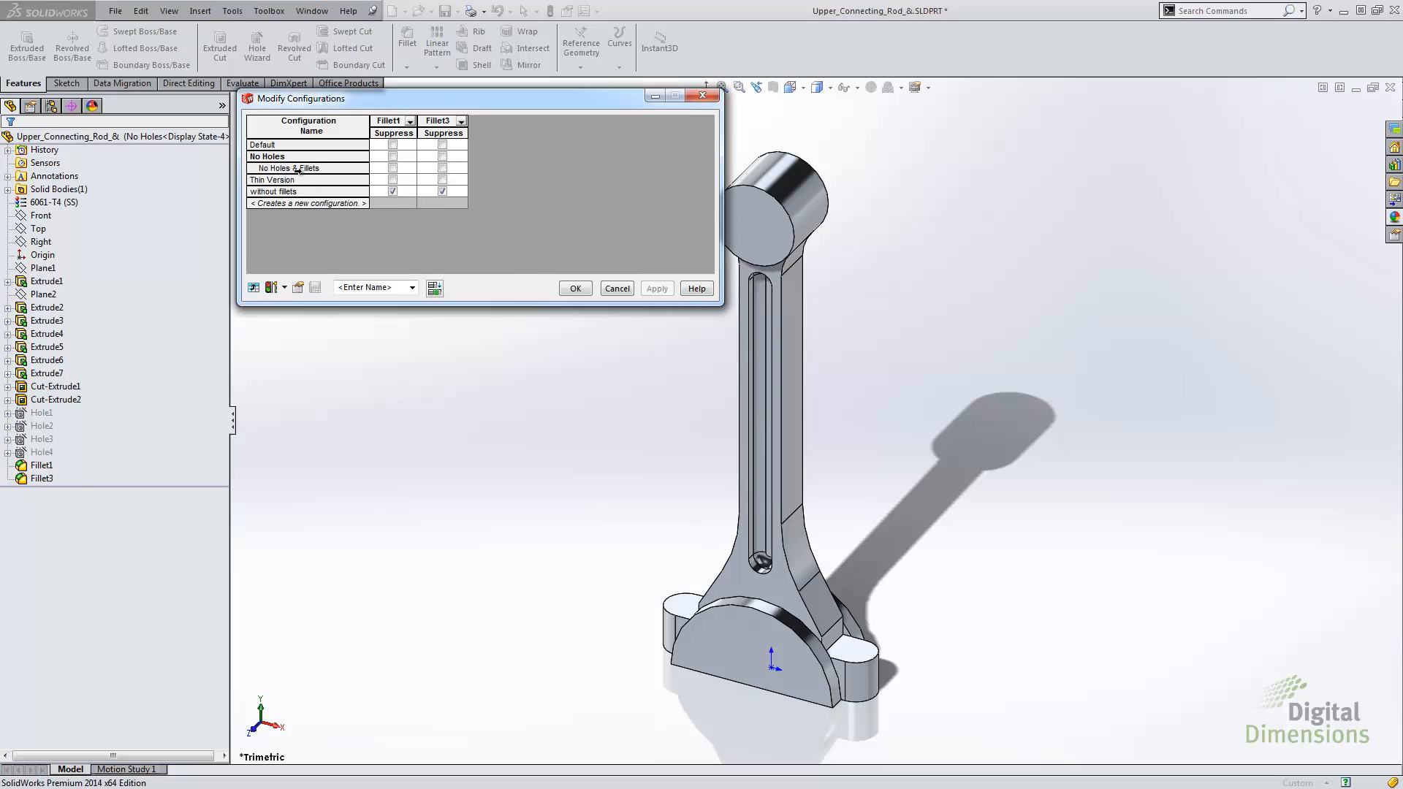
Suppress Fillet1 and Fillet3 in the "No Holes & Fillets" configuration and accept the configuration table
{"action": "left_click", "coordinate": [392, 168]}
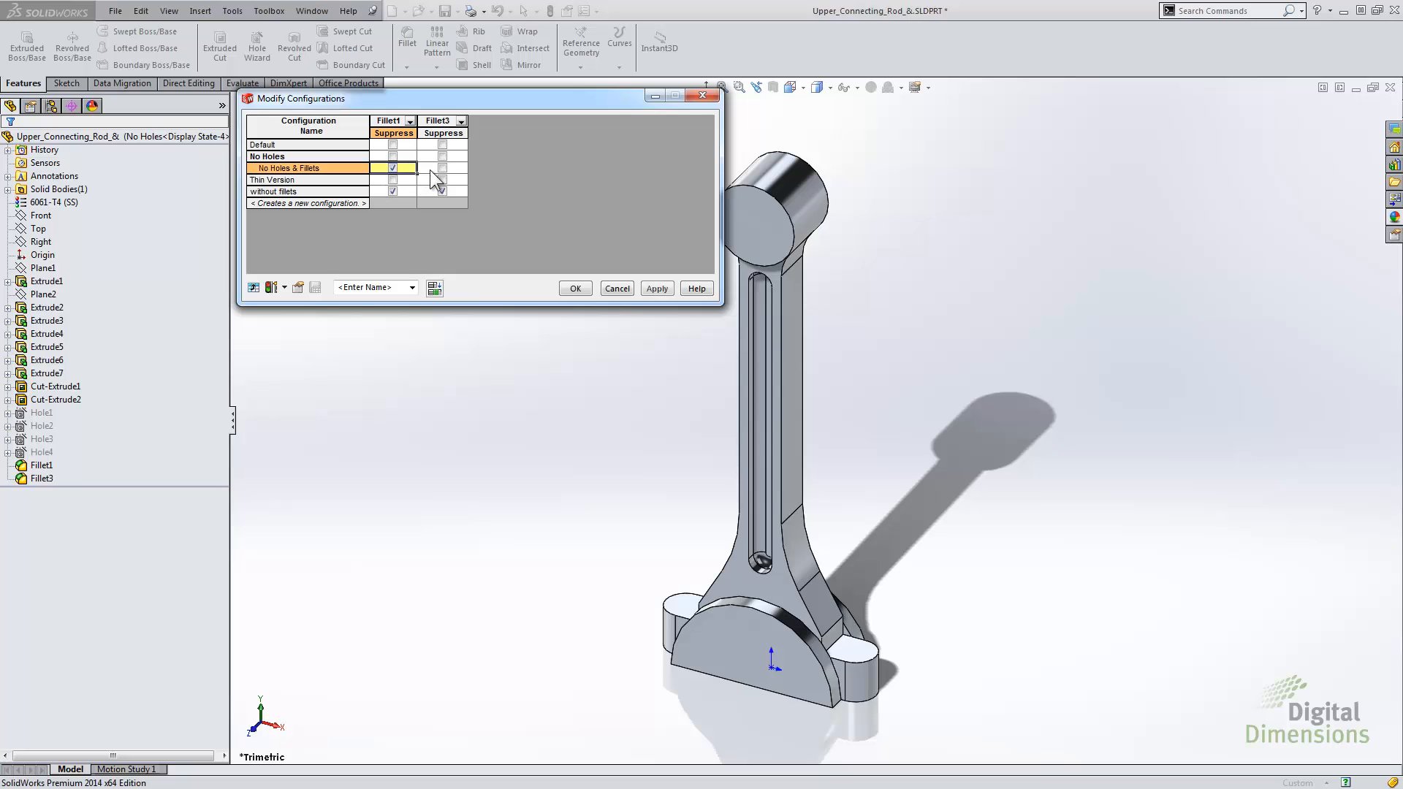
{"action": "left_click", "coordinate": [442, 168]}
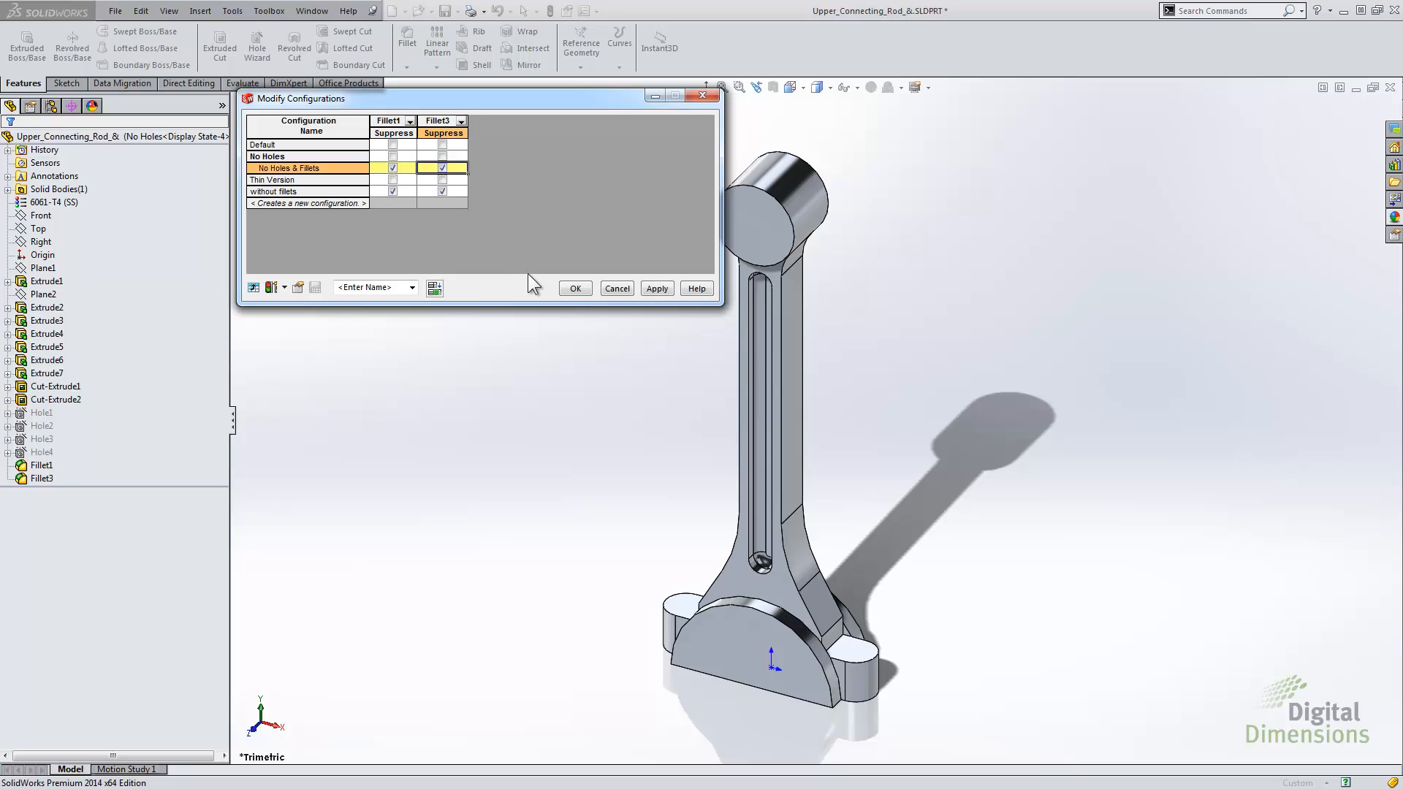
{"action": "left_click", "coordinate": [575, 289]}
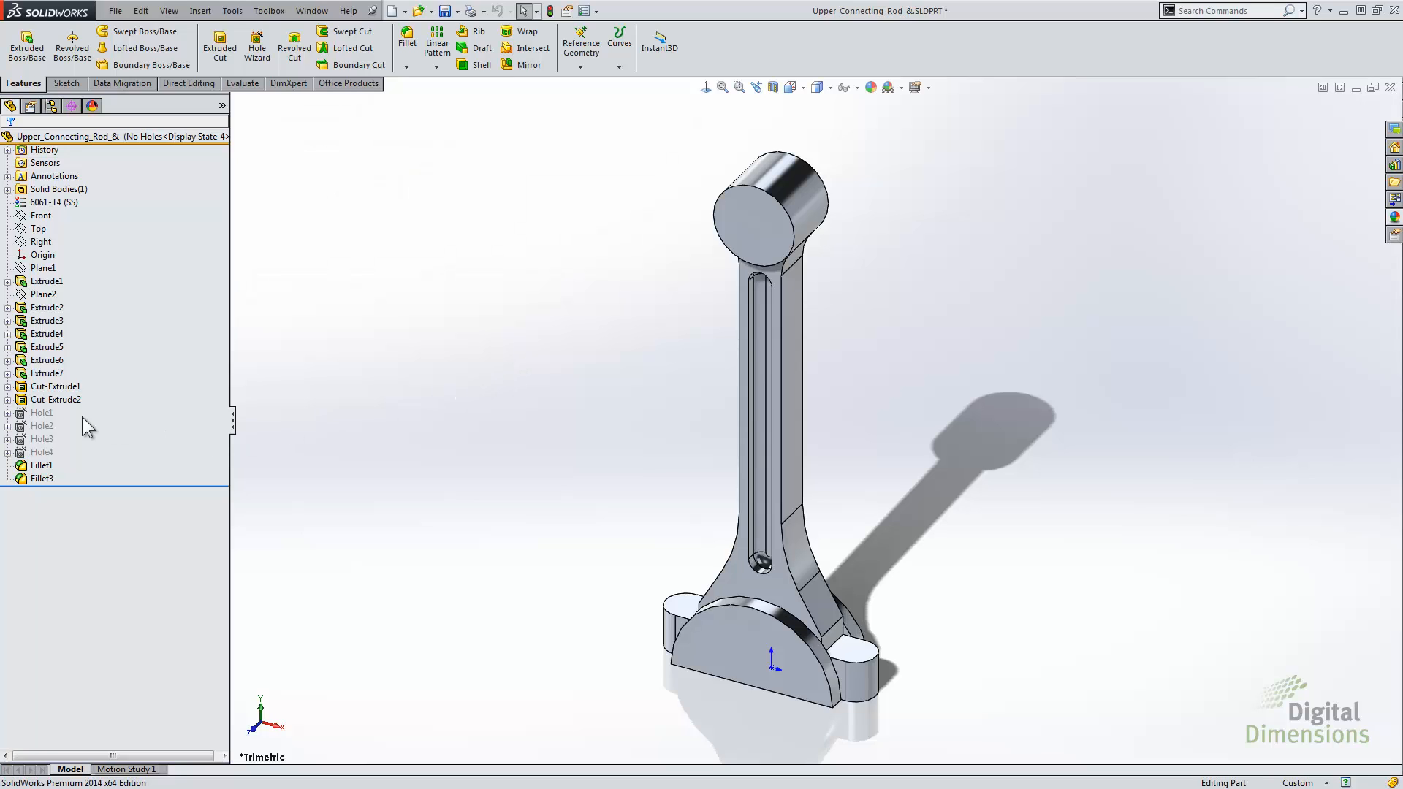
Show the saved table "MyTable02", add Fillet1 and Fillet3 as columns, and save the table
{"action": "left_click", "coordinate": [51, 106]}
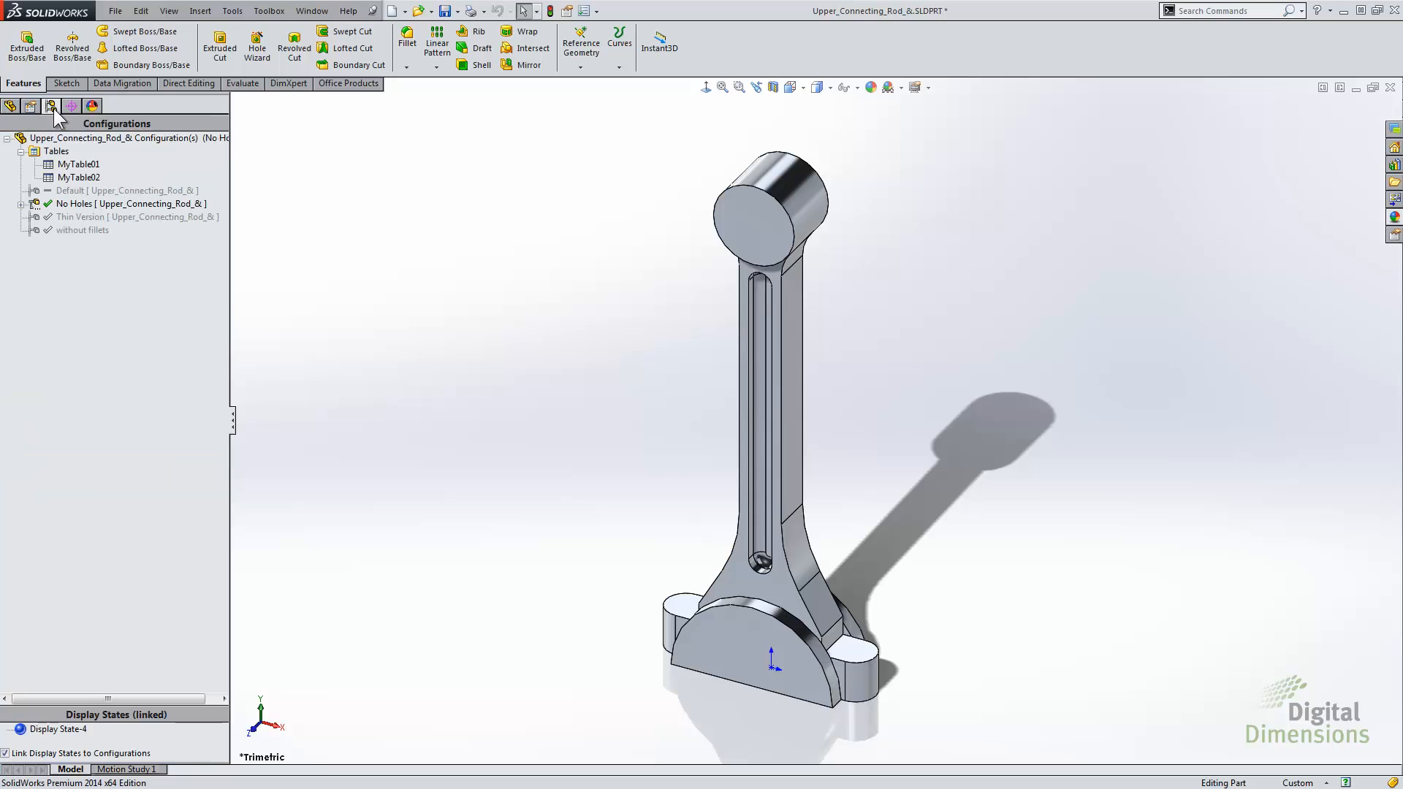
{"action": "right_click", "coordinate": [73, 178]}
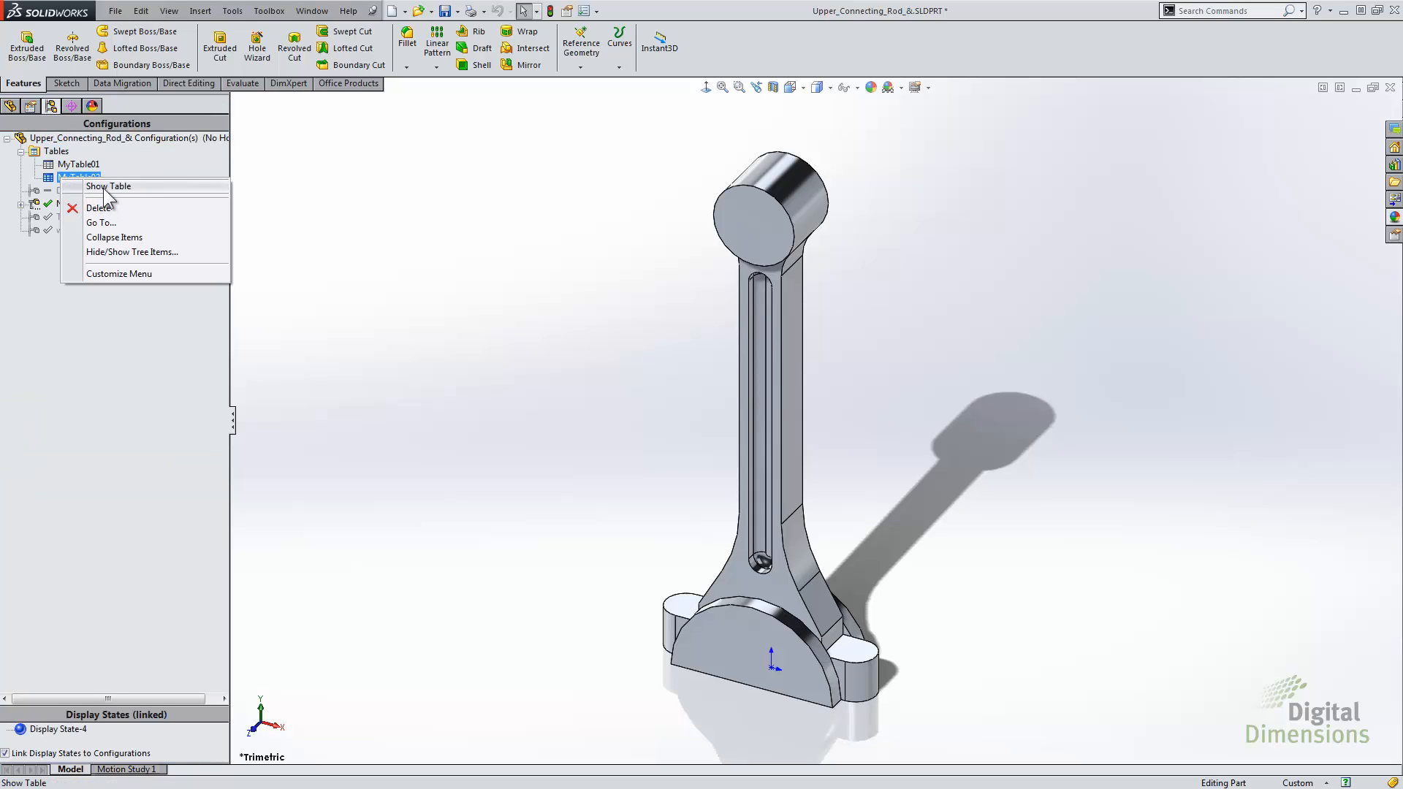
{"action": "left_click", "coordinate": [103, 187]}
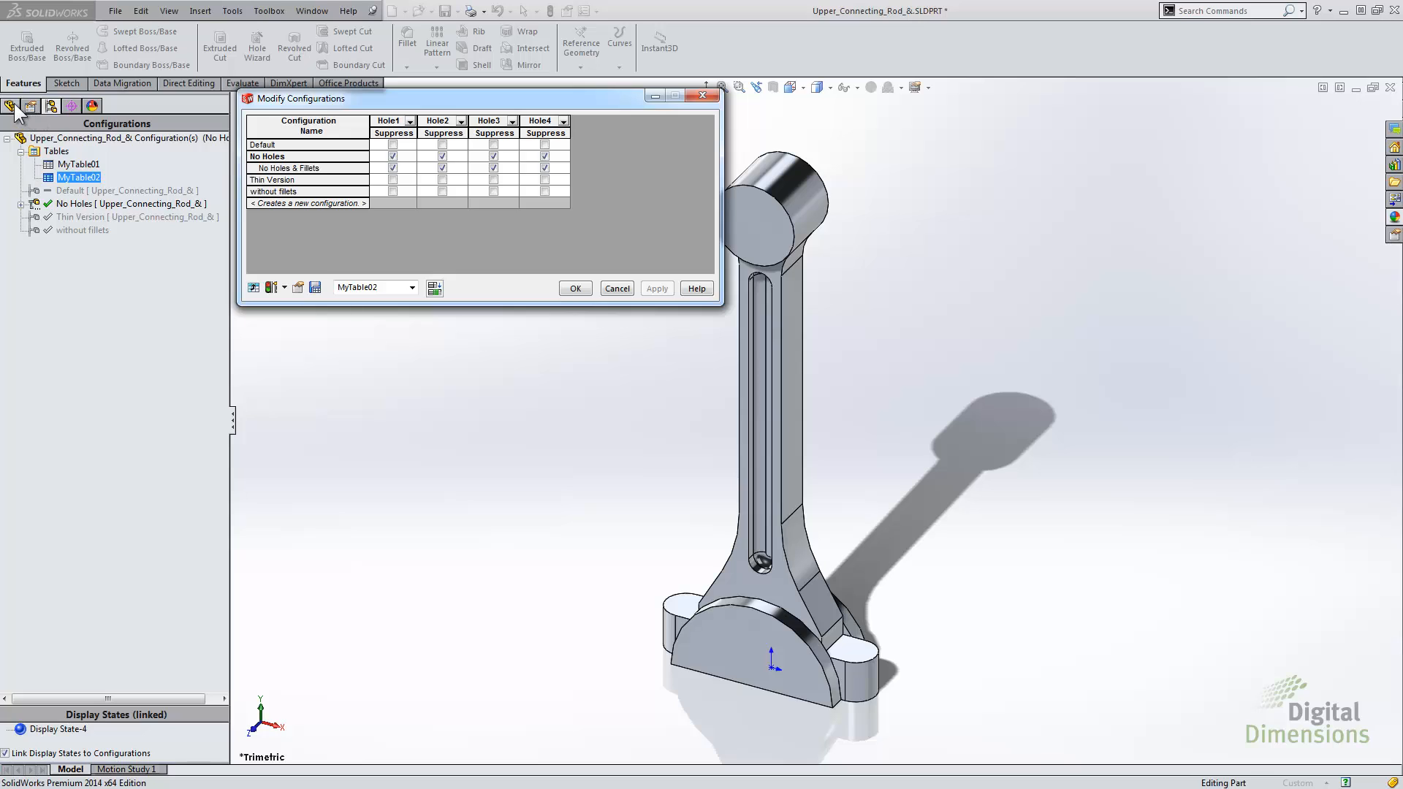
{"action": "left_click", "coordinate": [10, 106]}
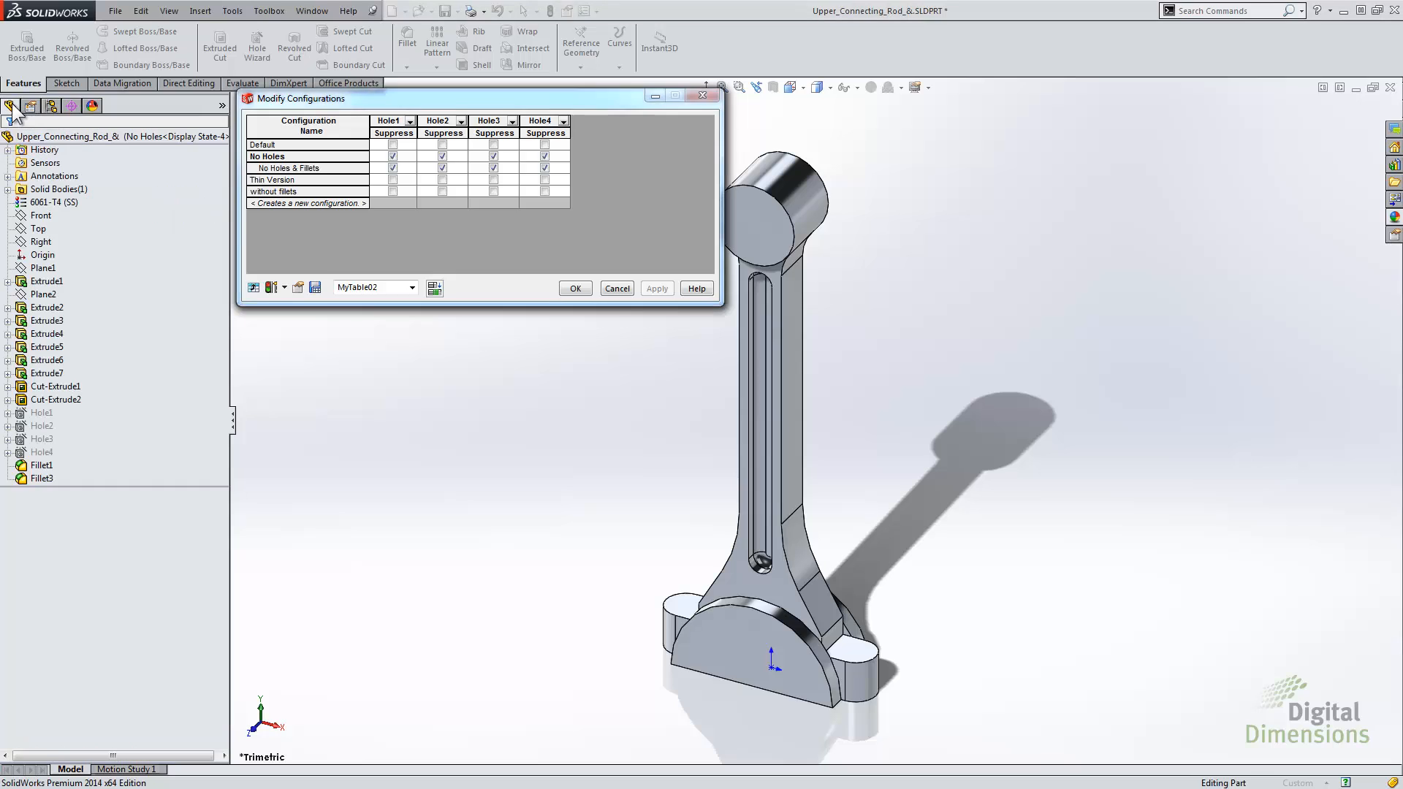
{"action": "left_click", "coordinate": [41, 466]}
{"action": "left_click", "coordinate": [41, 478]}
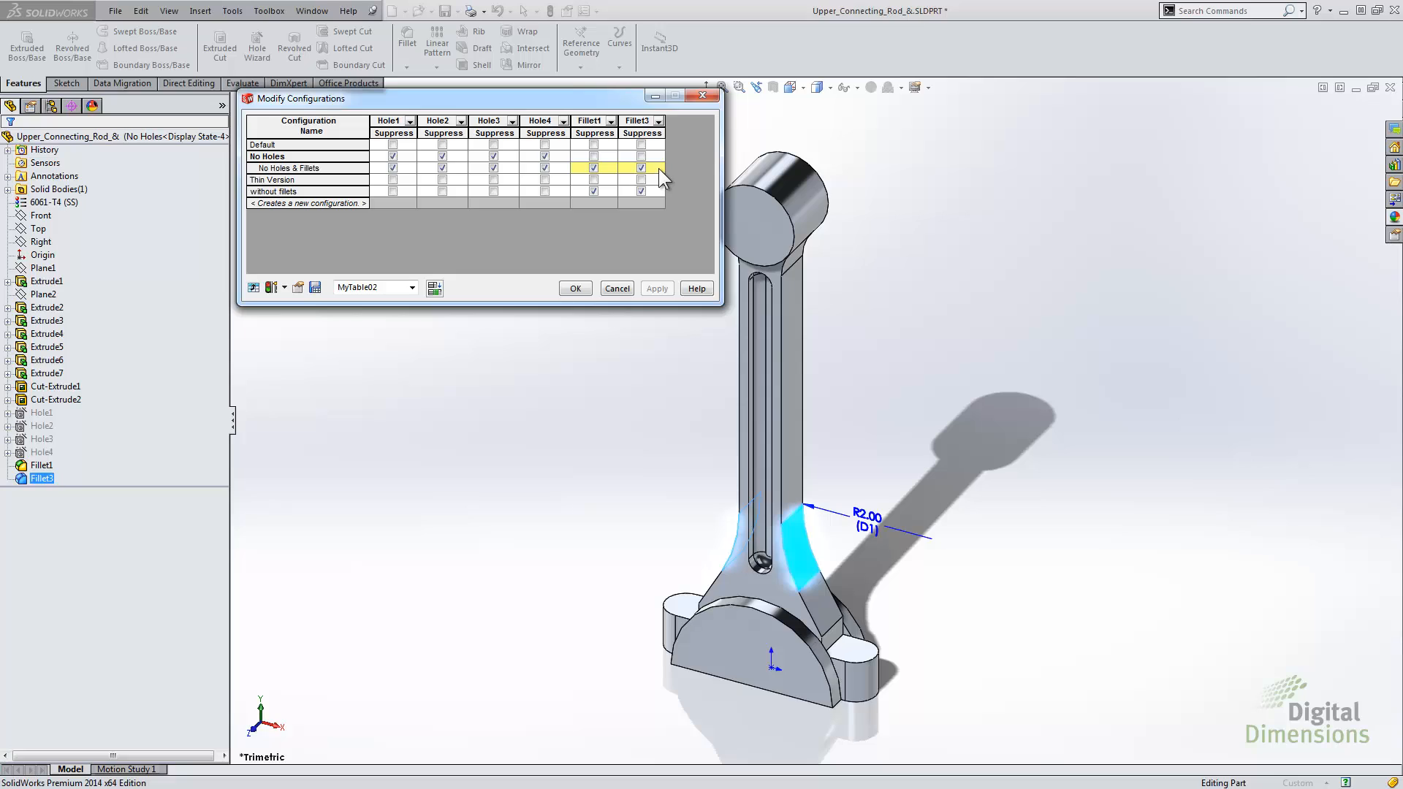
{"action": "left_click", "coordinate": [315, 288]}
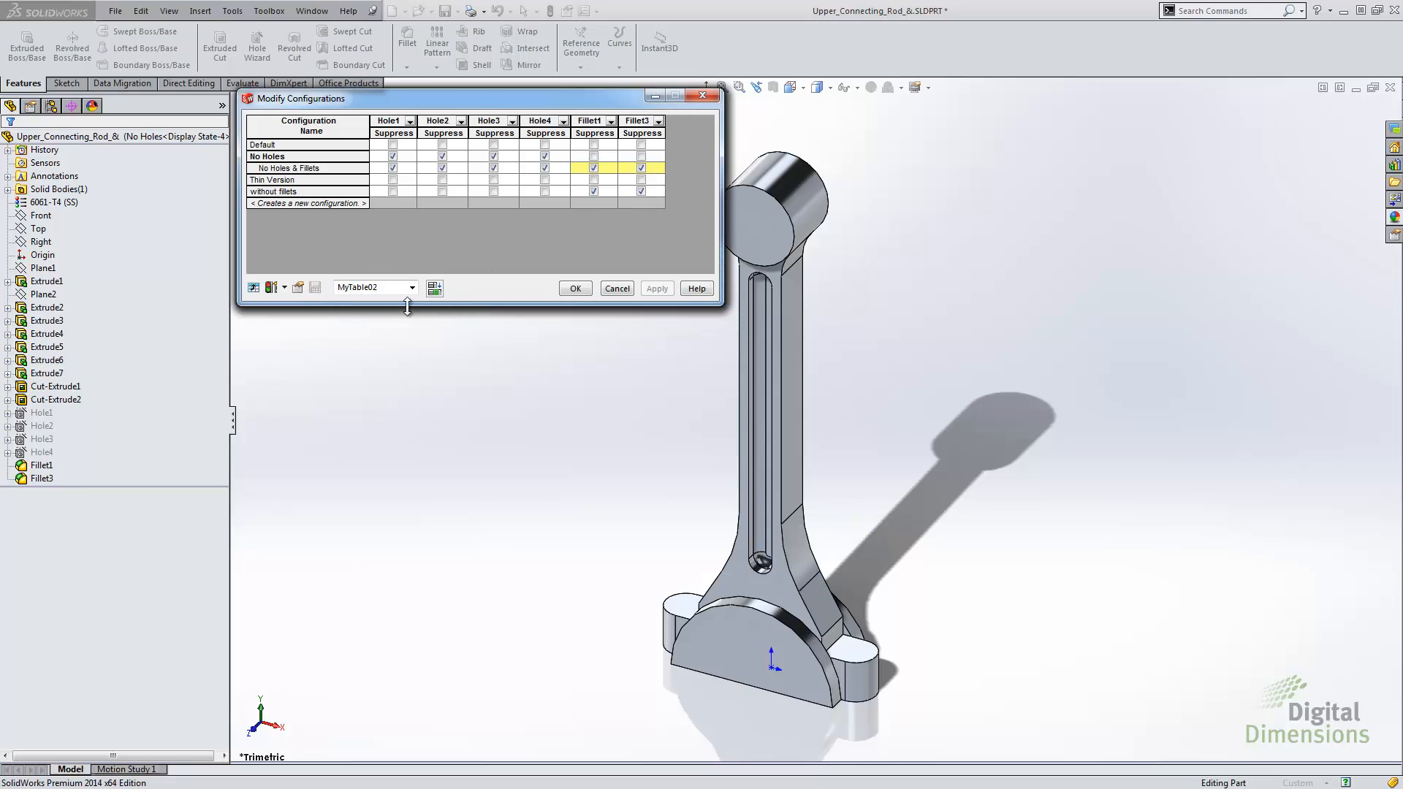
{"action": "left_click", "coordinate": [585, 285]}
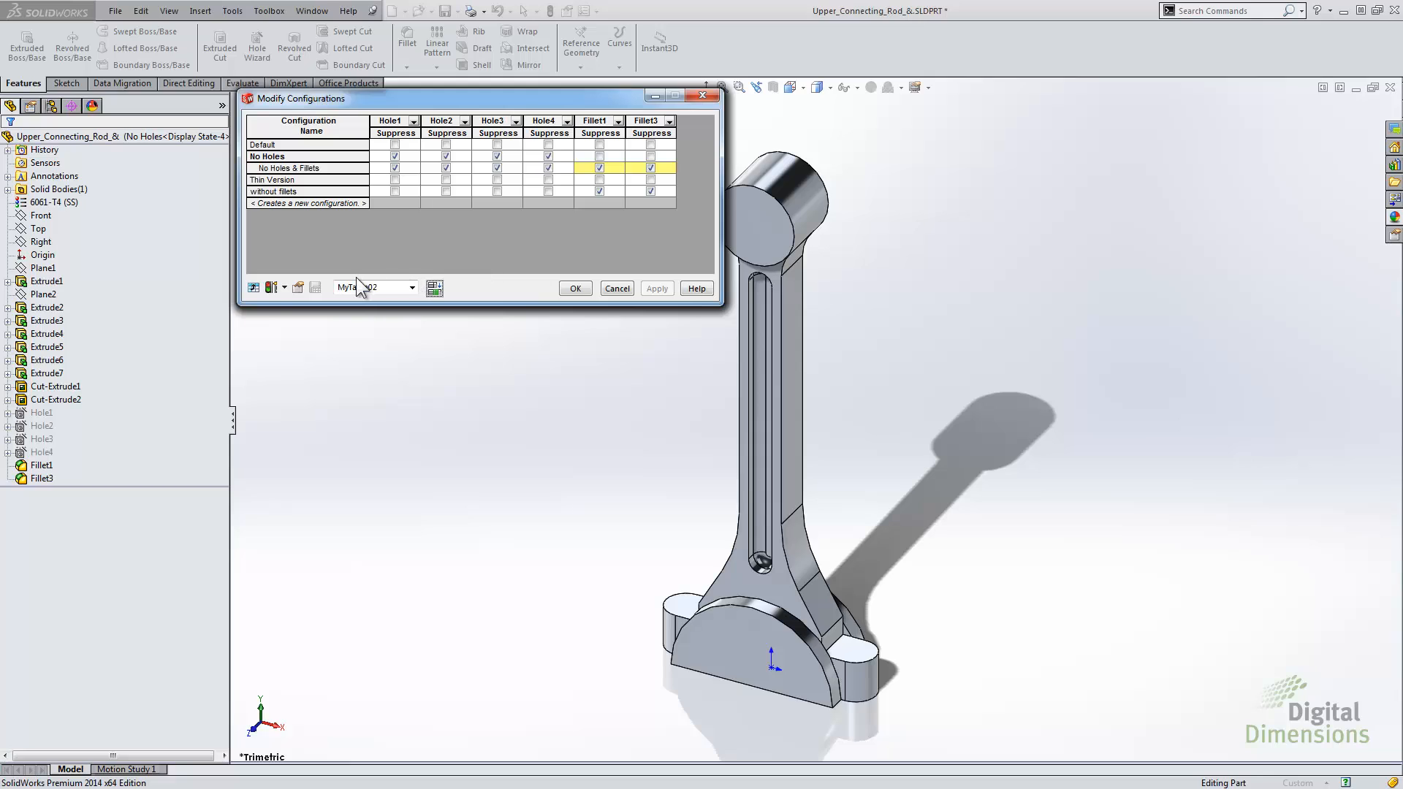
Preview "MyTable02" with transposed rows and columns and with custom properties, restore its original layout, and close it
{"action": "left_click", "coordinate": [253, 288]}
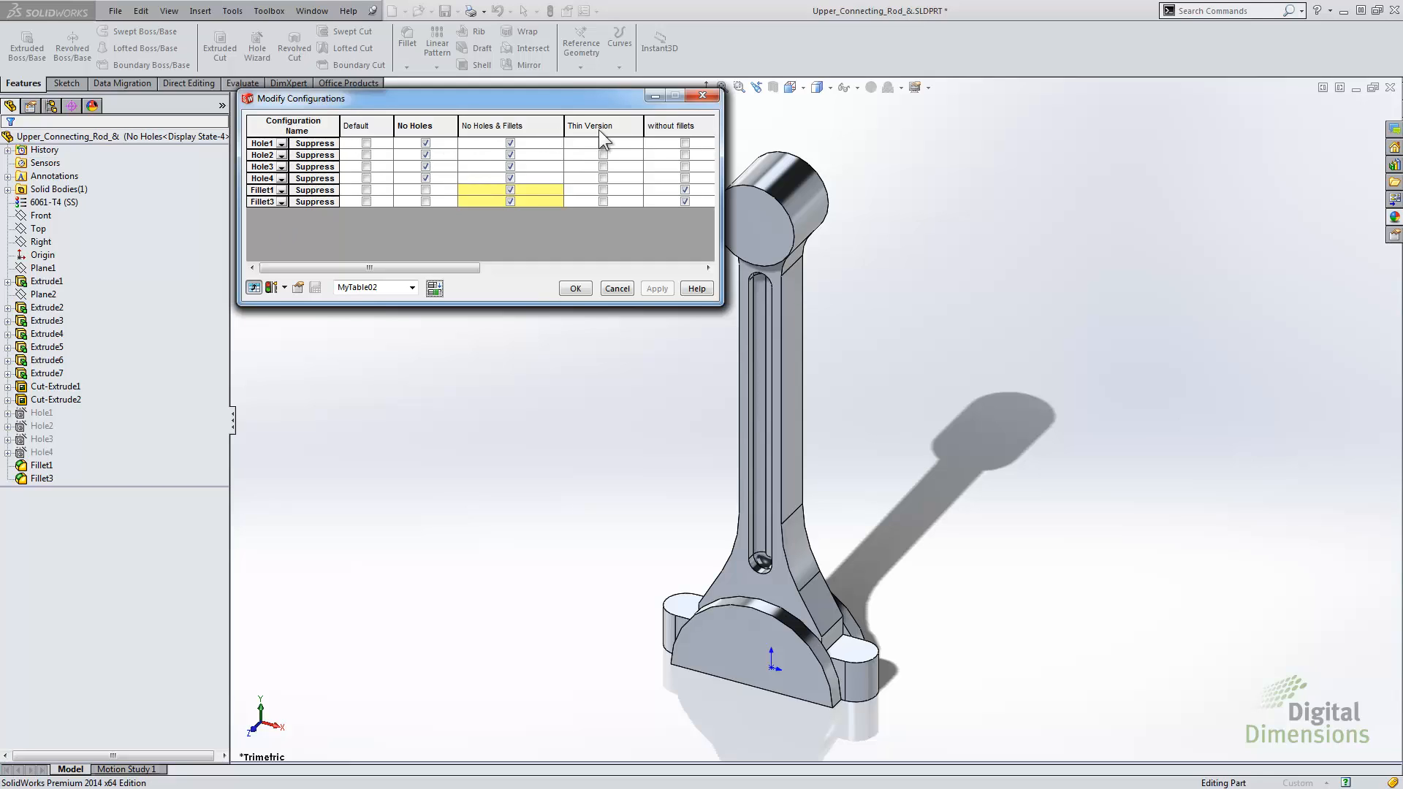
{"action": "left_click", "coordinate": [254, 288]}
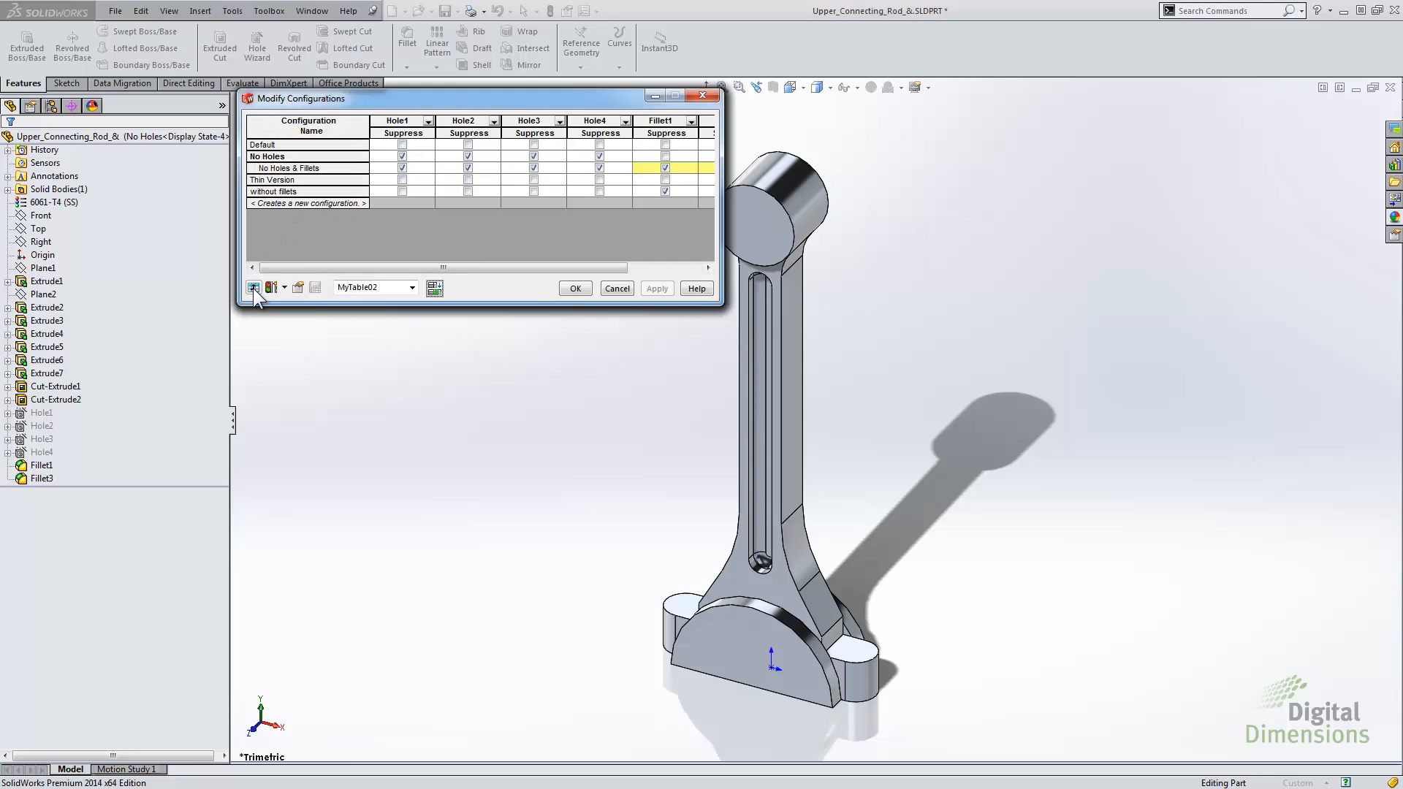
{"action": "left_click", "coordinate": [298, 291]}
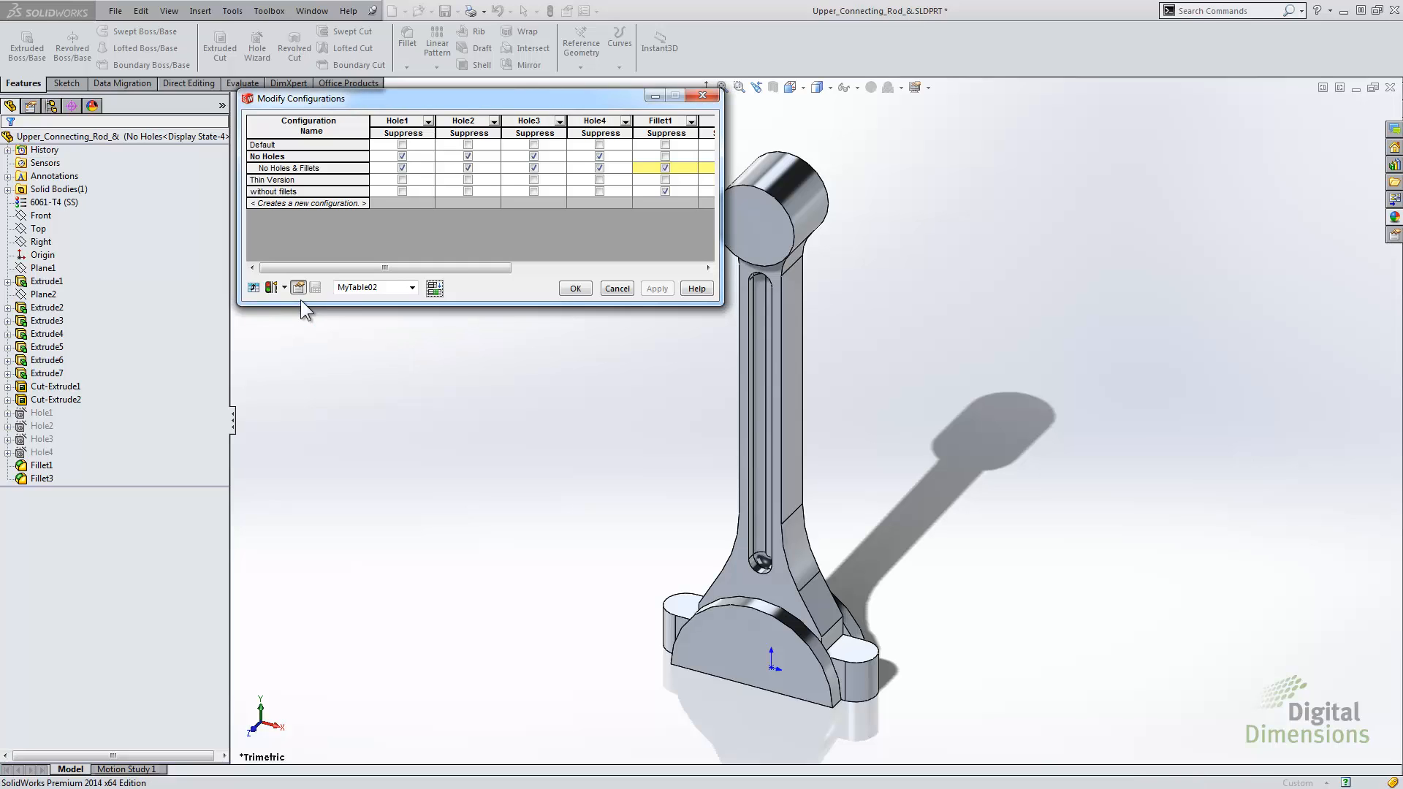
{"action": "left_click_drag", "start_coordinate": [387, 266], "coordinate": [585, 284]}
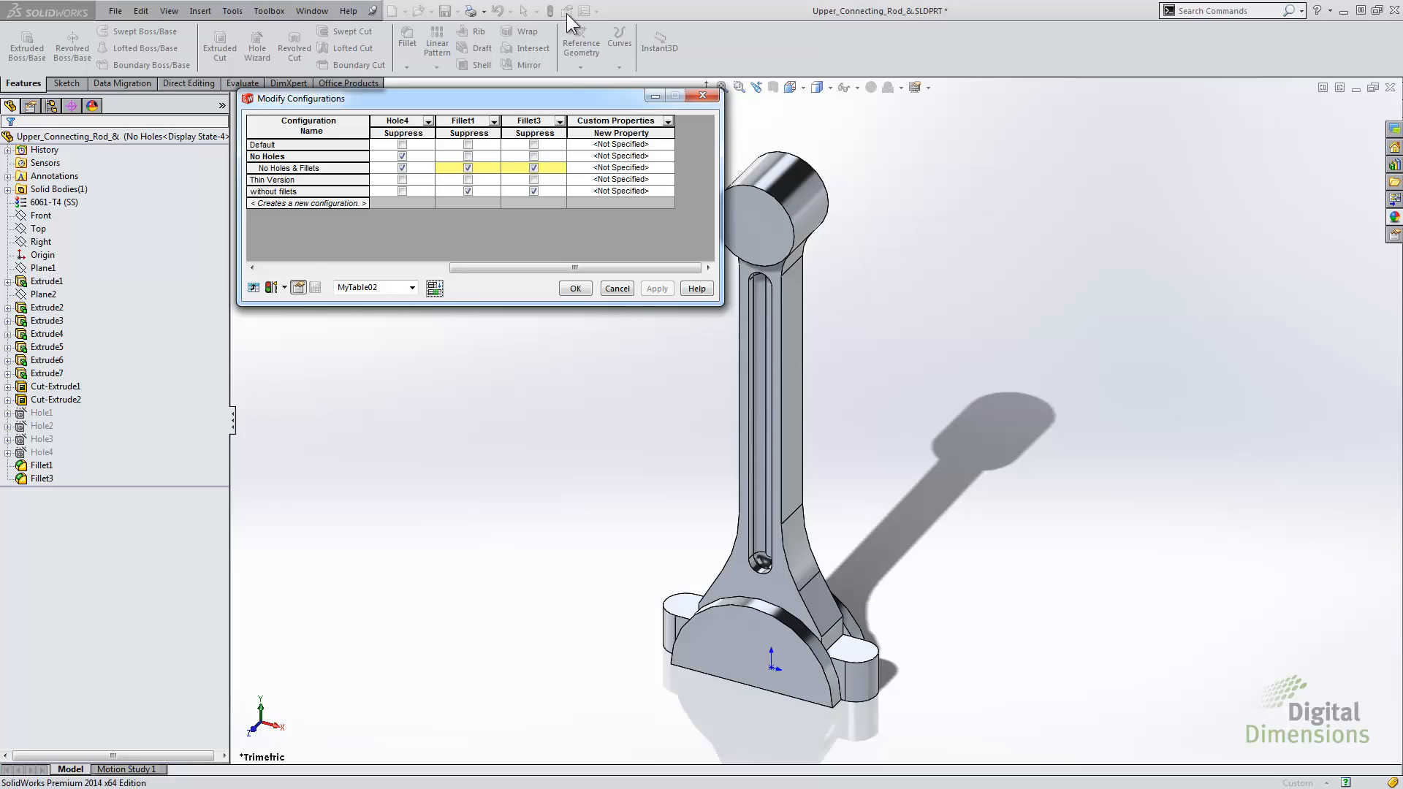
{"action": "left_click", "coordinate": [299, 287]}
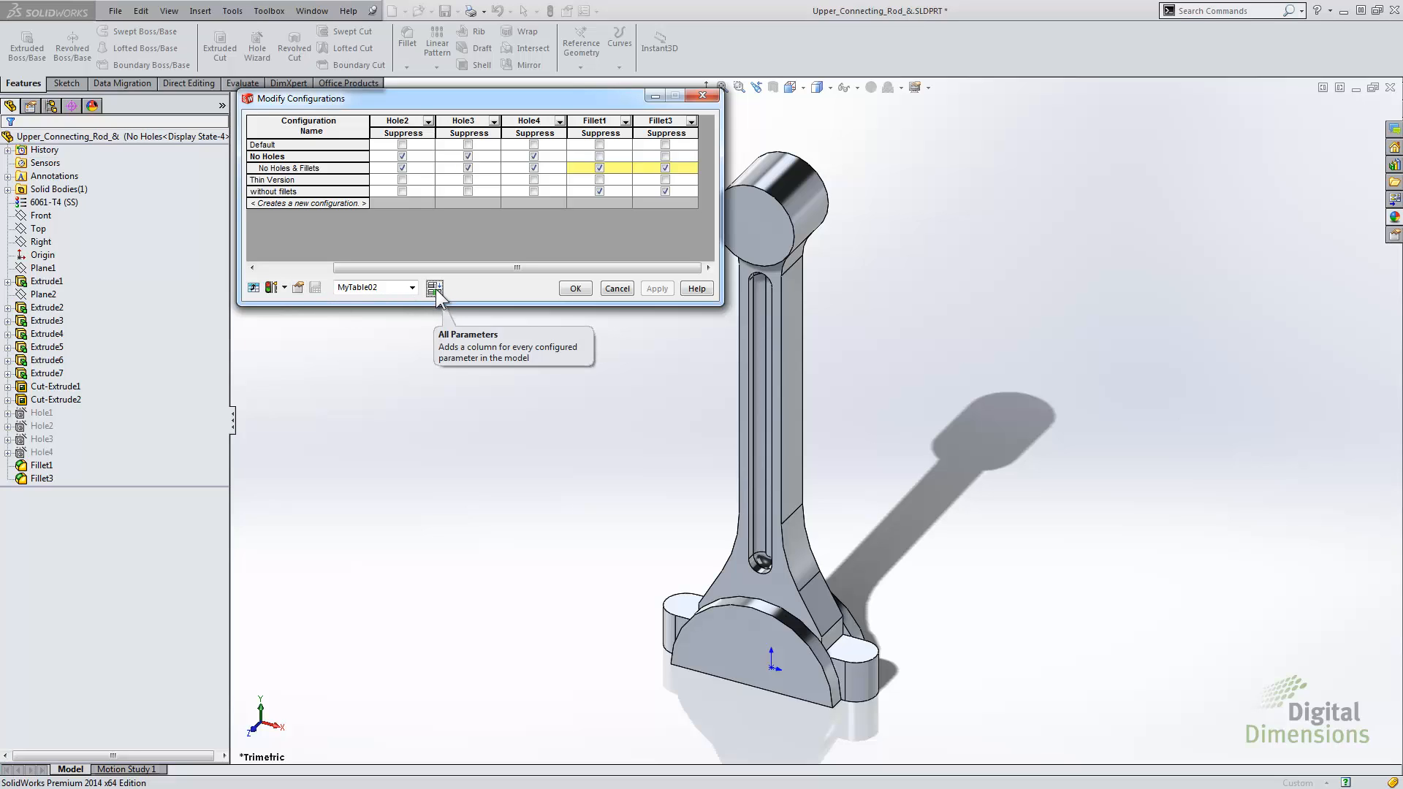
{"action": "left_click", "coordinate": [586, 288]}
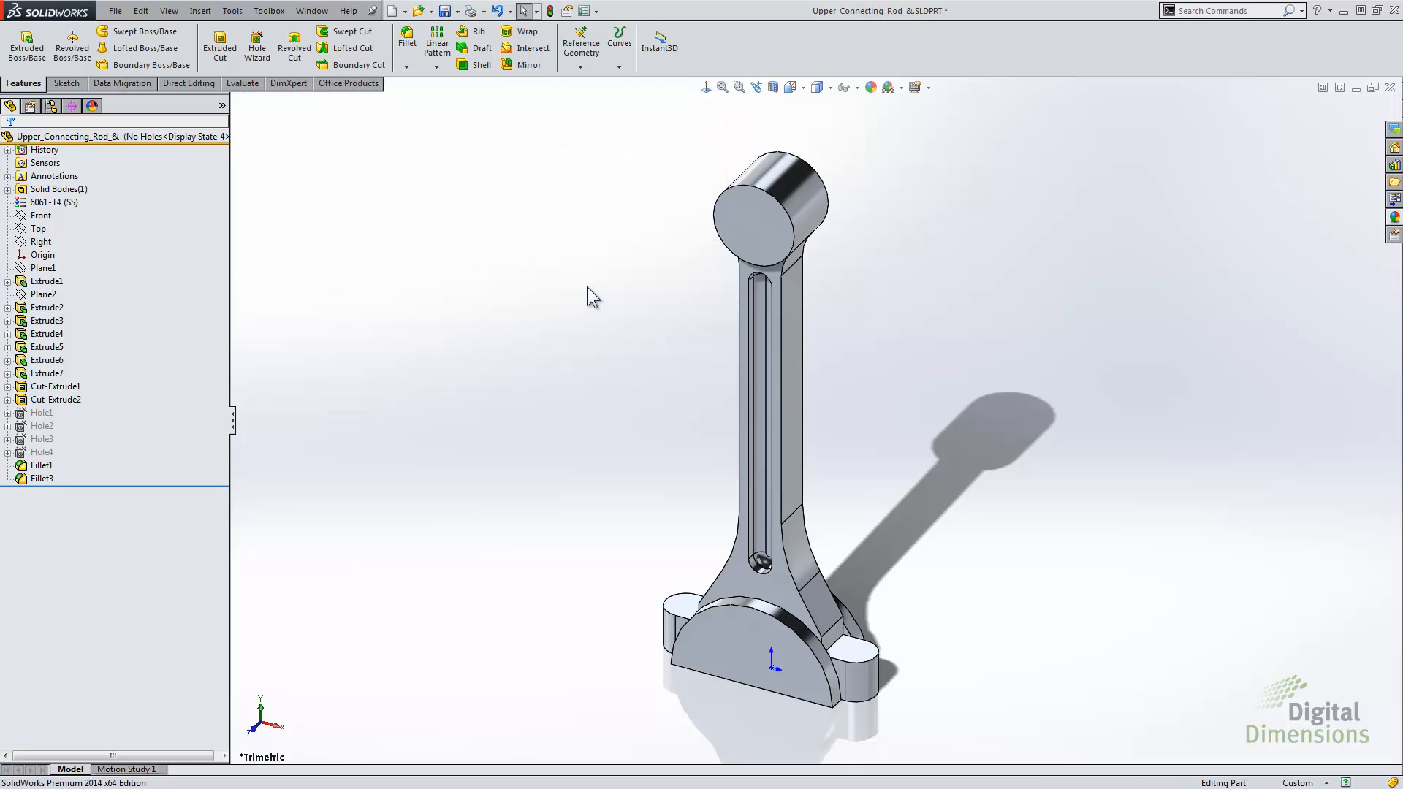
Activate the derived "No Holes & Fillets" configuration to inspect the model, and switch back to "No Holes"
{"action": "left_click", "coordinate": [50, 106]}
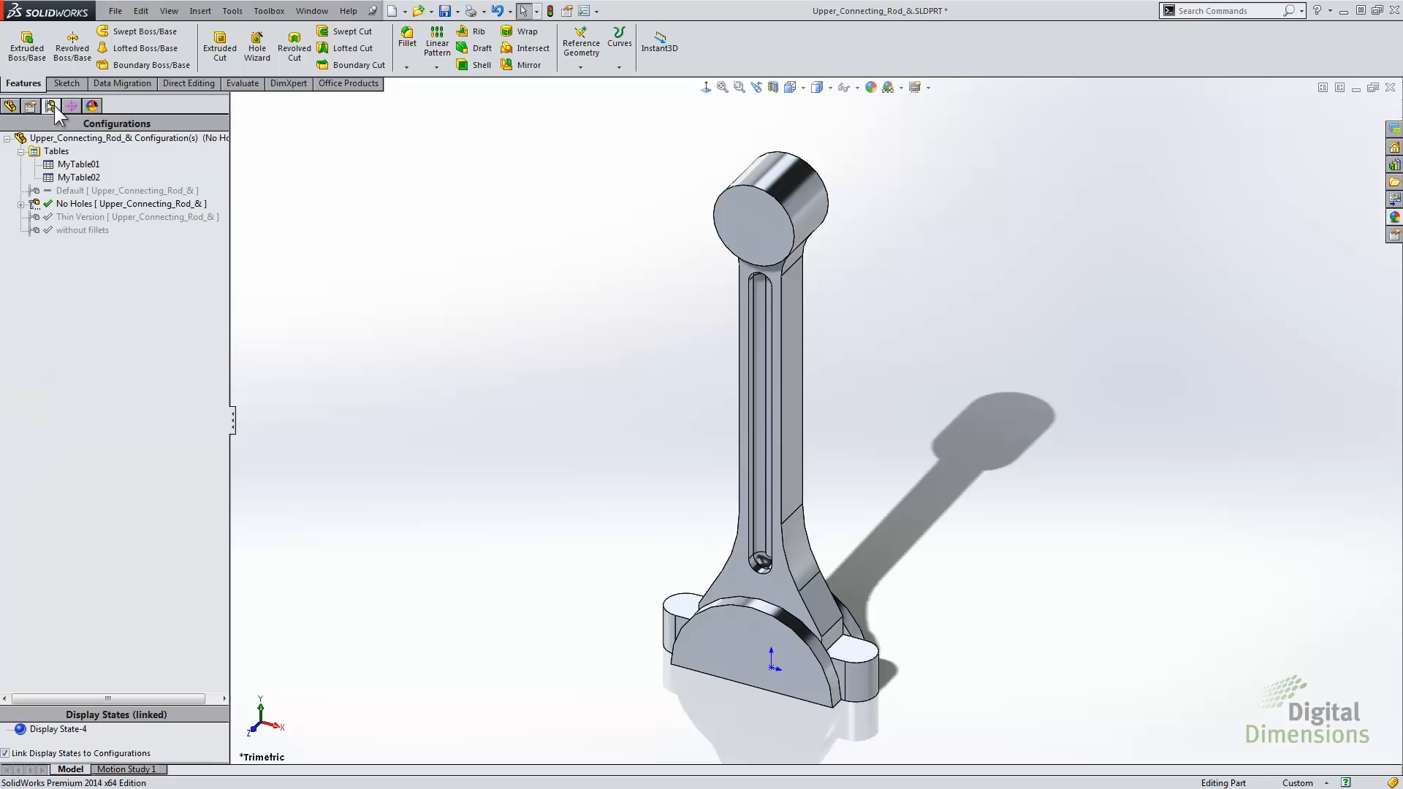
{"action": "left_click", "coordinate": [21, 204]}
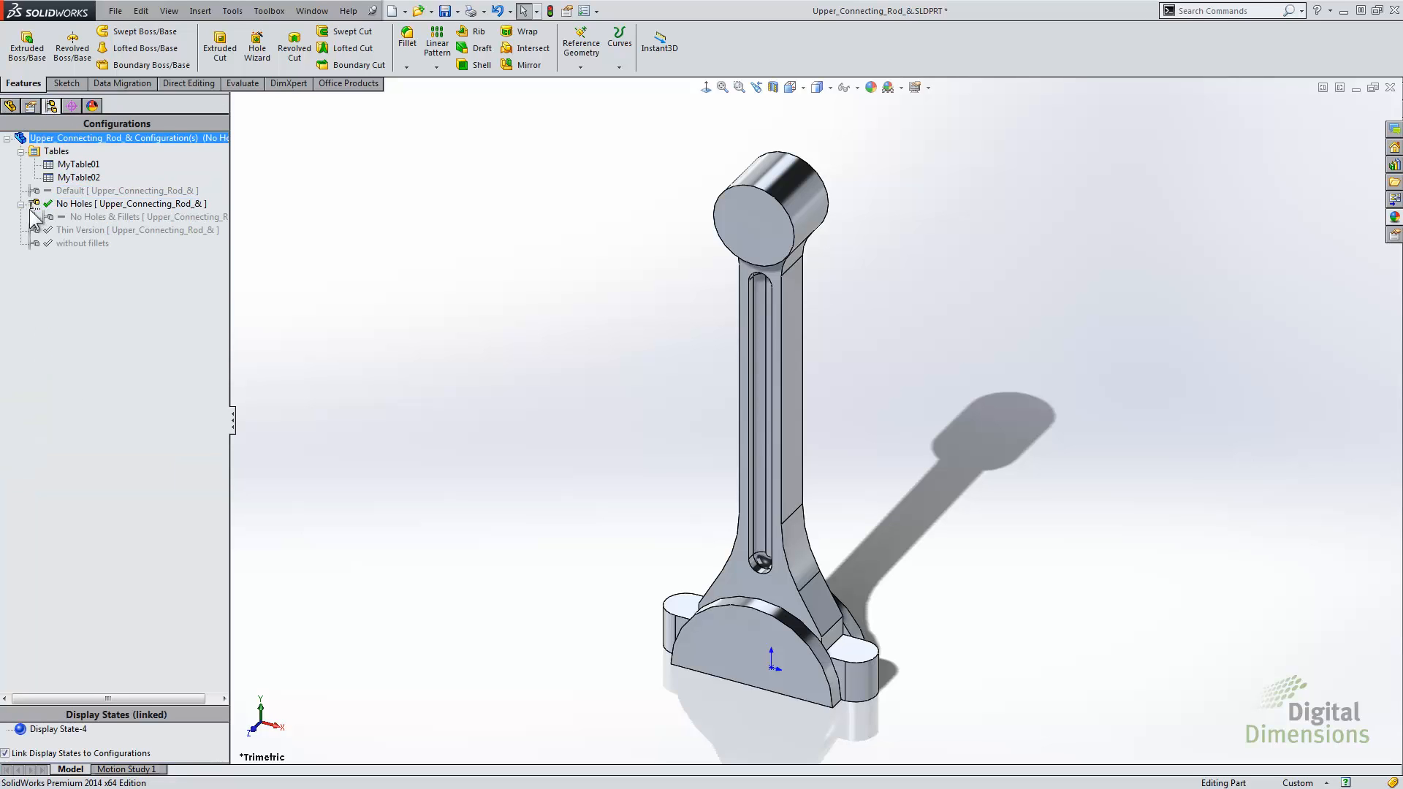
{"action": "double_click", "coordinate": [92, 216]}
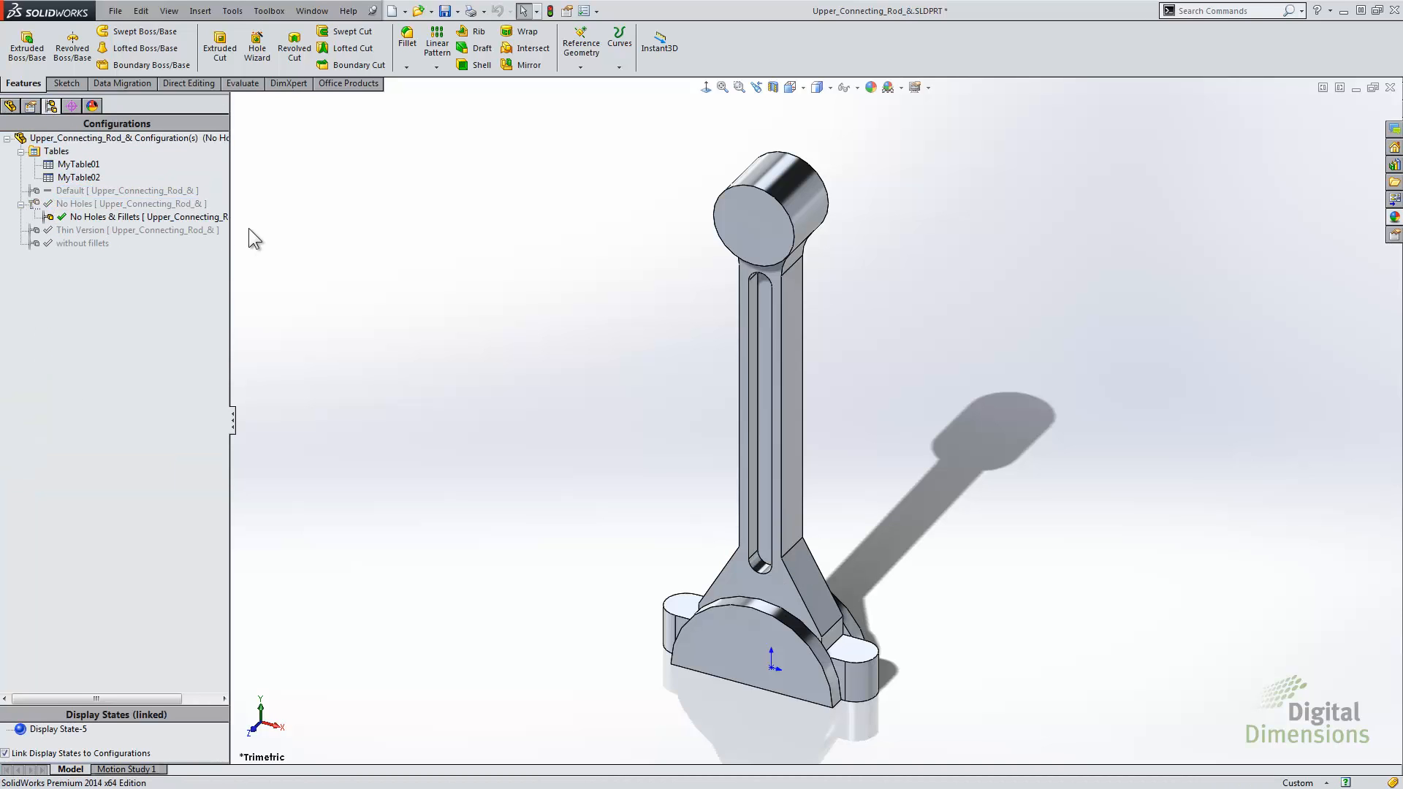
{"action": "double_click", "coordinate": [93, 204]}
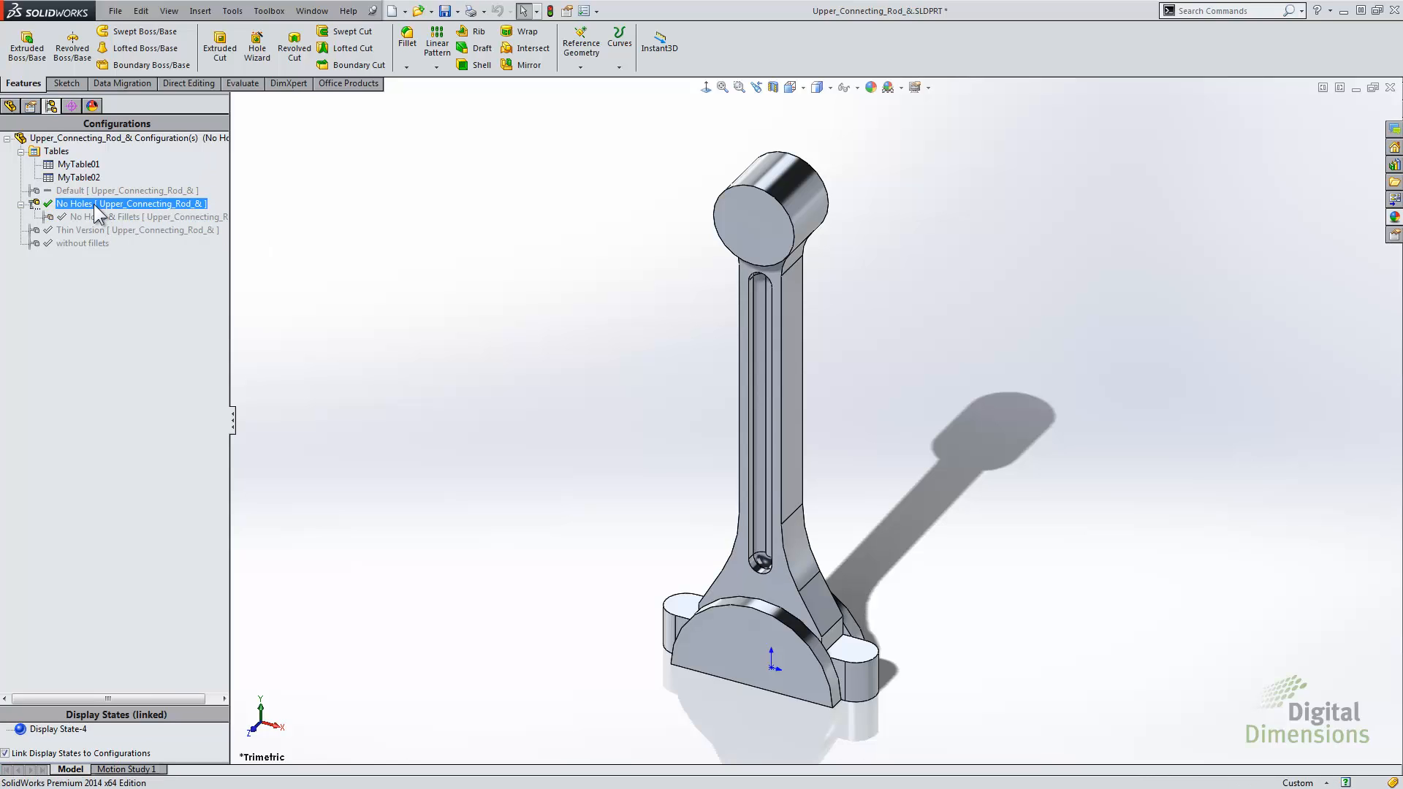
{"action": "left_click", "coordinate": [69, 140]}
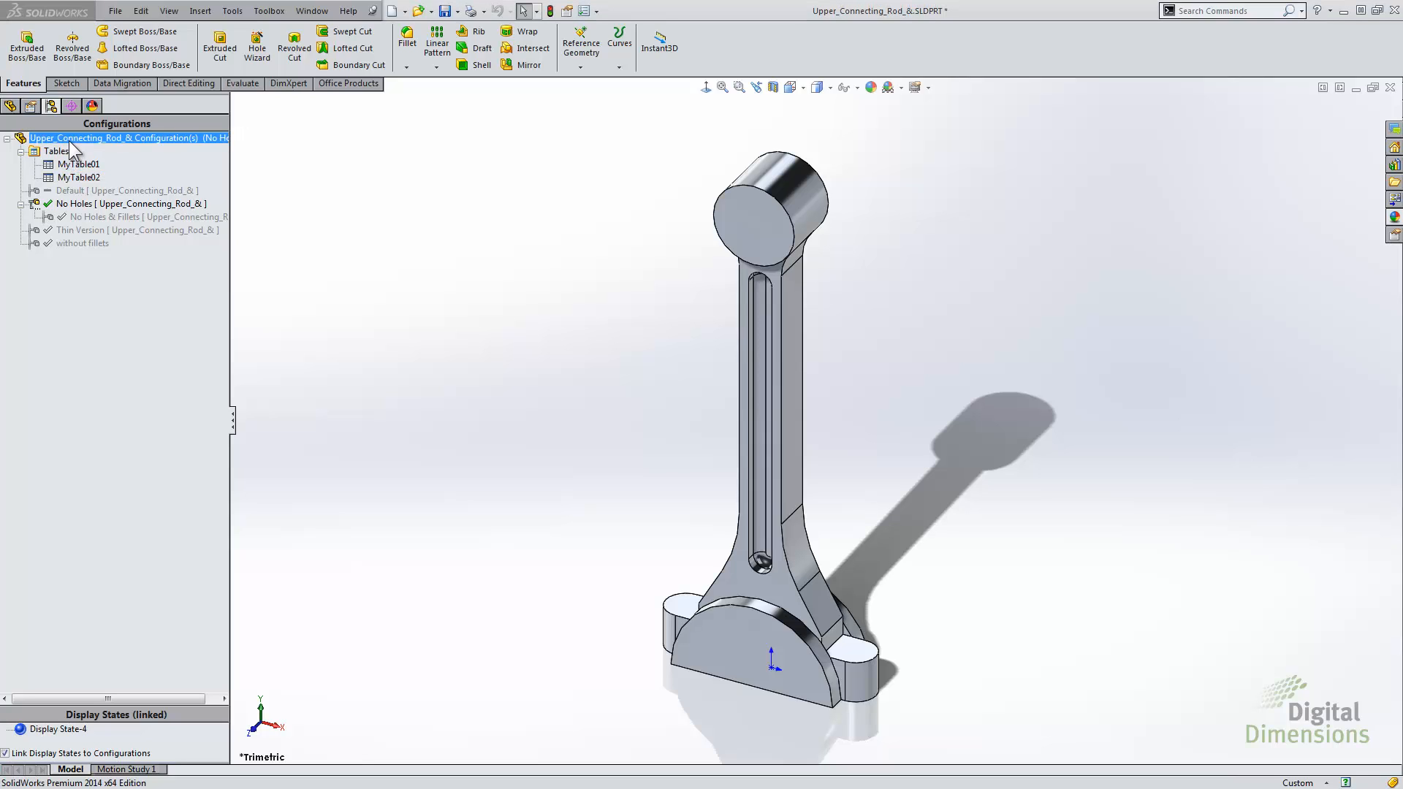
{"action": "left_click", "coordinate": [64, 177]}
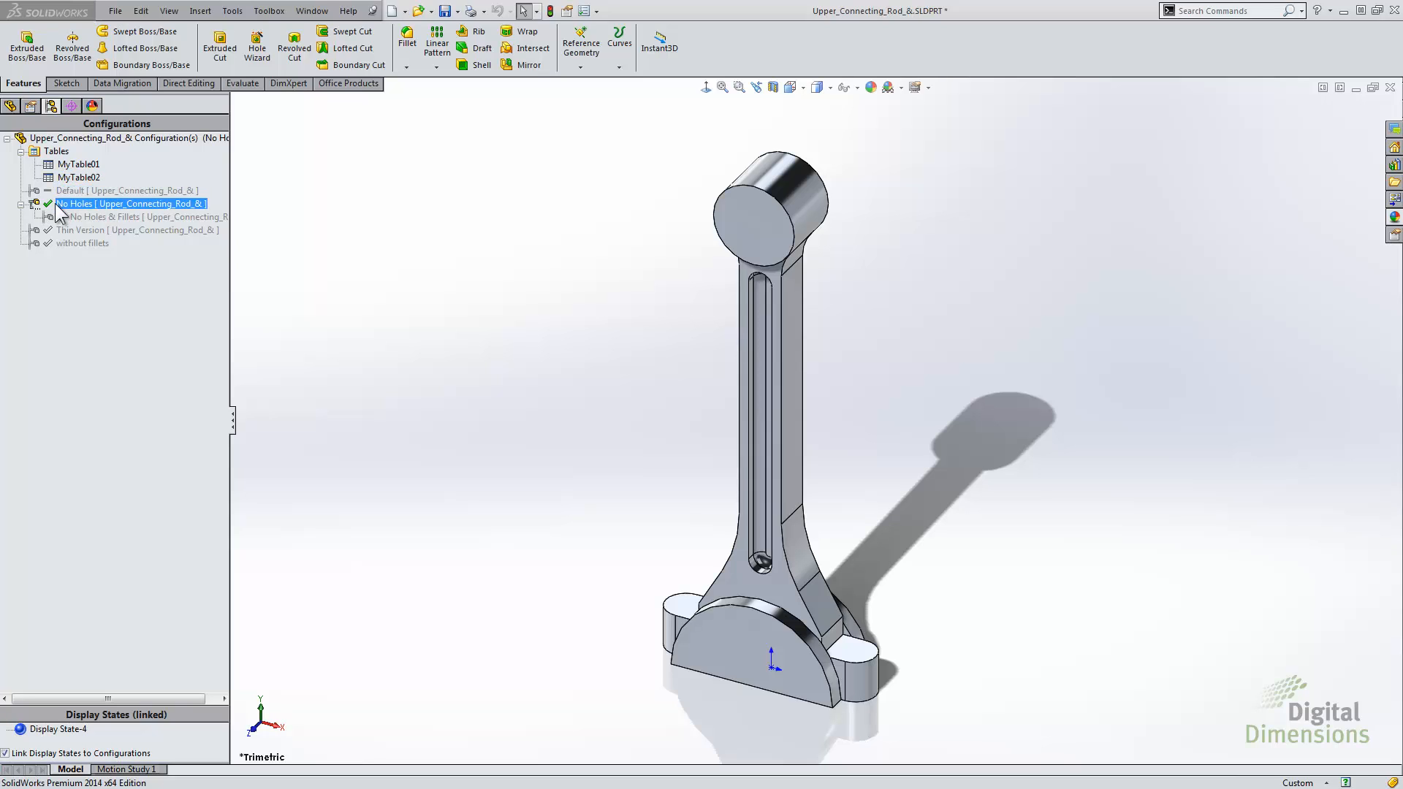
{"action": "left_click", "coordinate": [295, 199]}
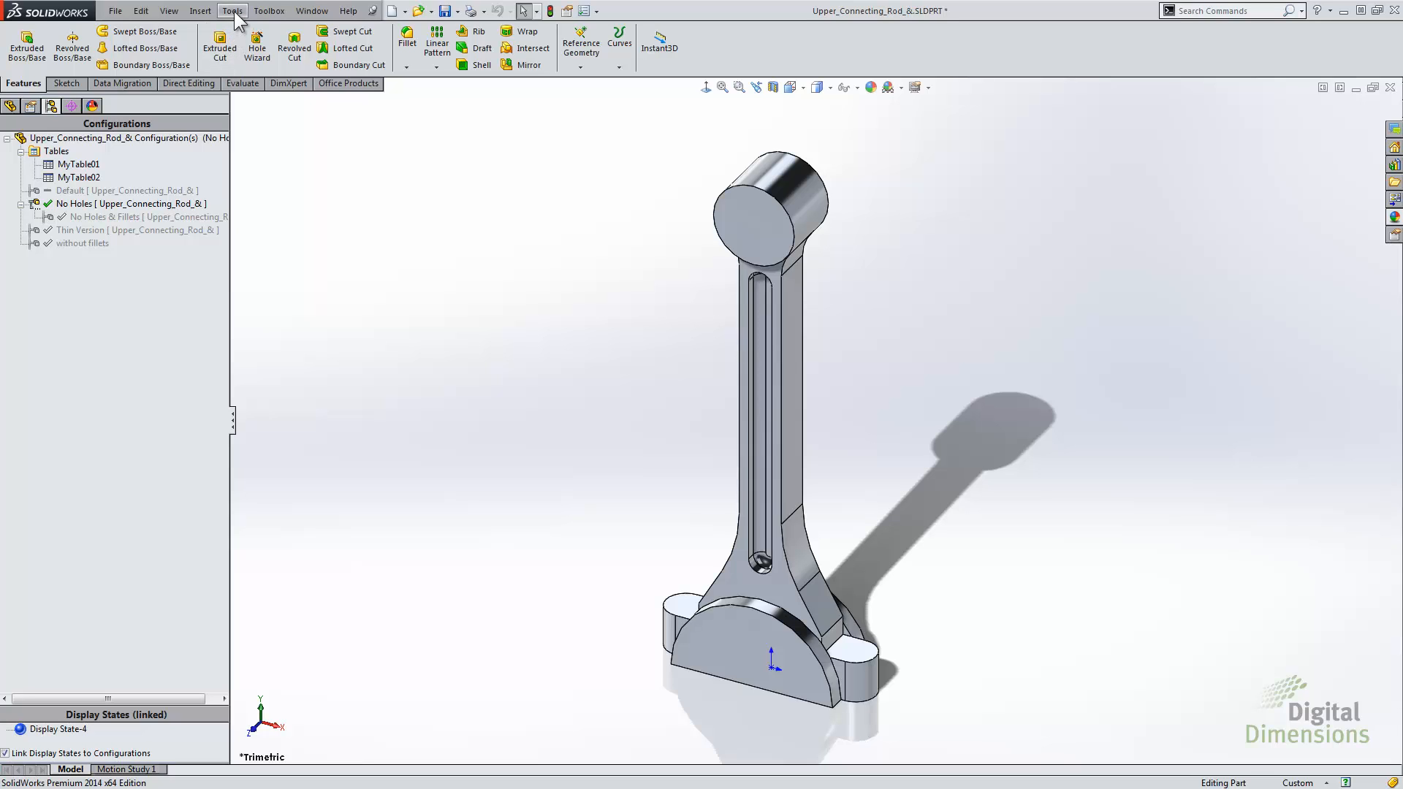
Insert a design table for the connecting rod using the Auto-create source, with model edits allowed to update it
{"action": "left_click", "coordinate": [209, 12]}
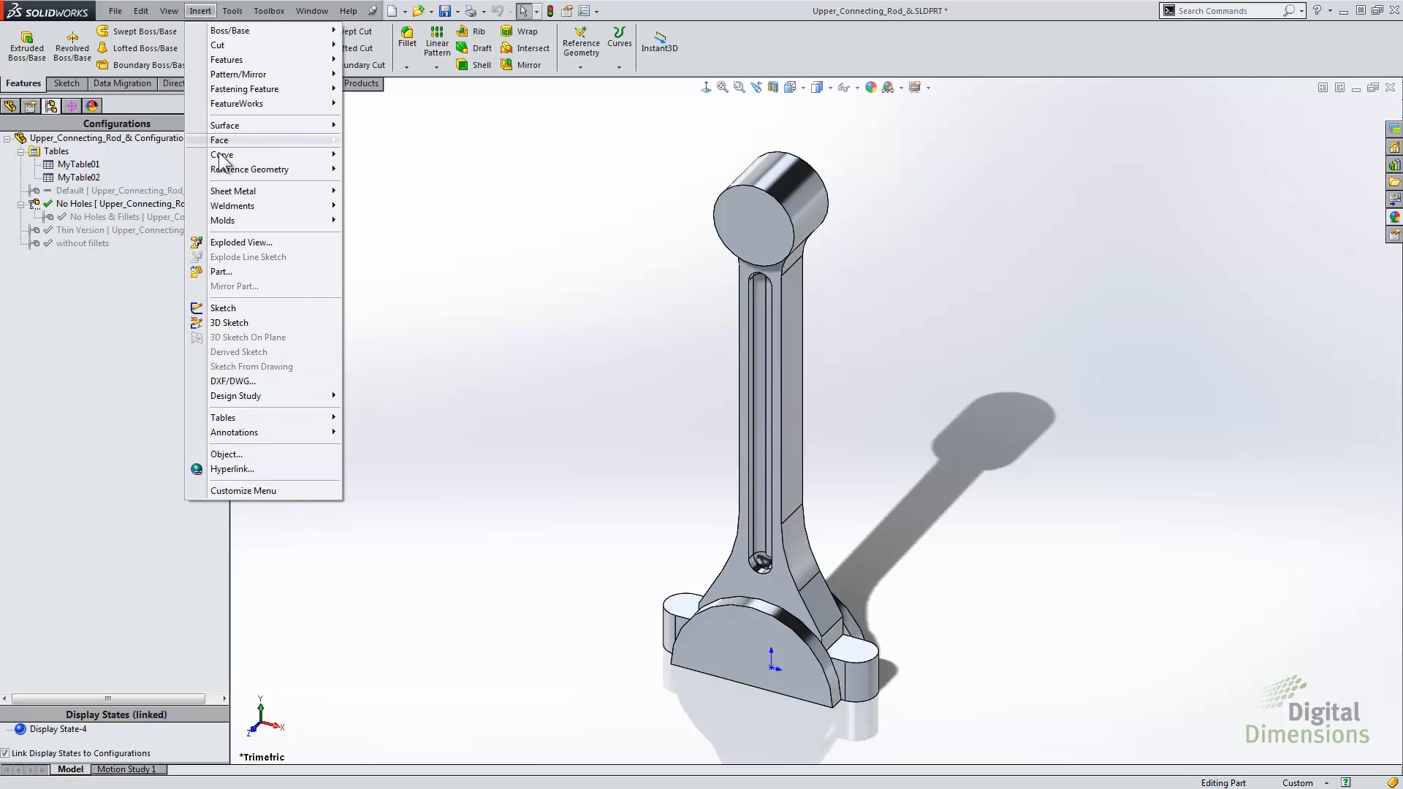
{"action": "mouse_move", "coordinate": [281, 417]}
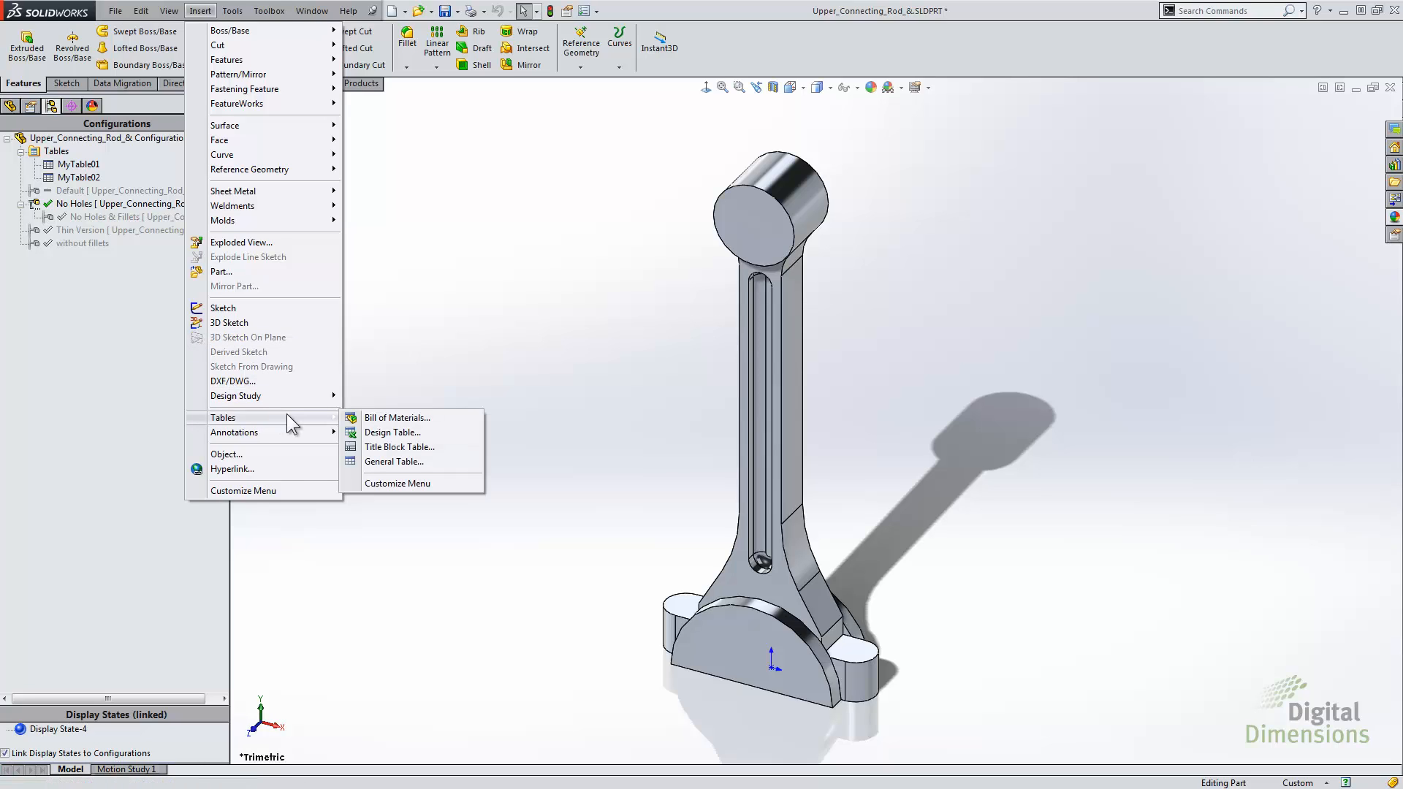
{"action": "left_click", "coordinate": [436, 434]}
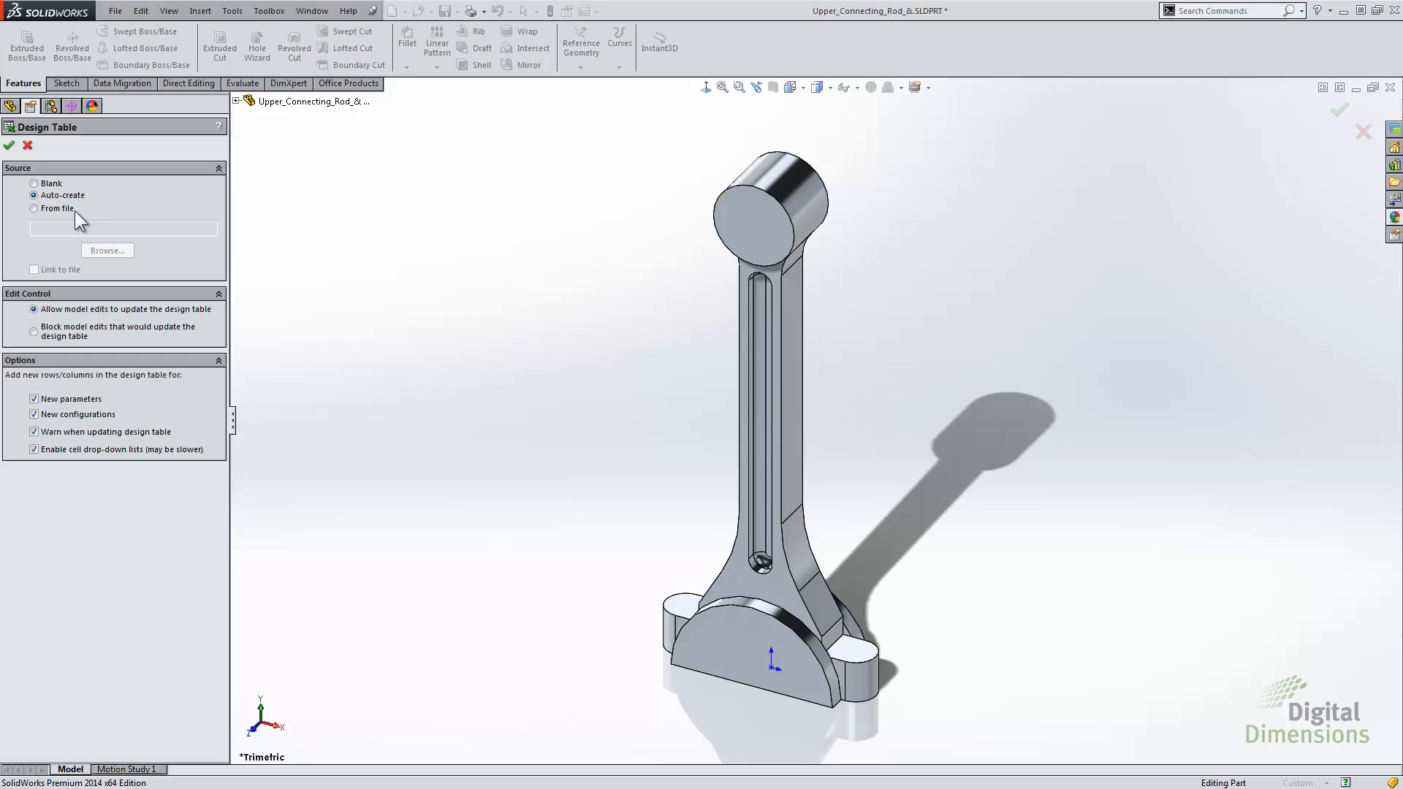
{"action": "left_click", "coordinate": [48, 209]}
{"action": "left_click", "coordinate": [54, 272]}
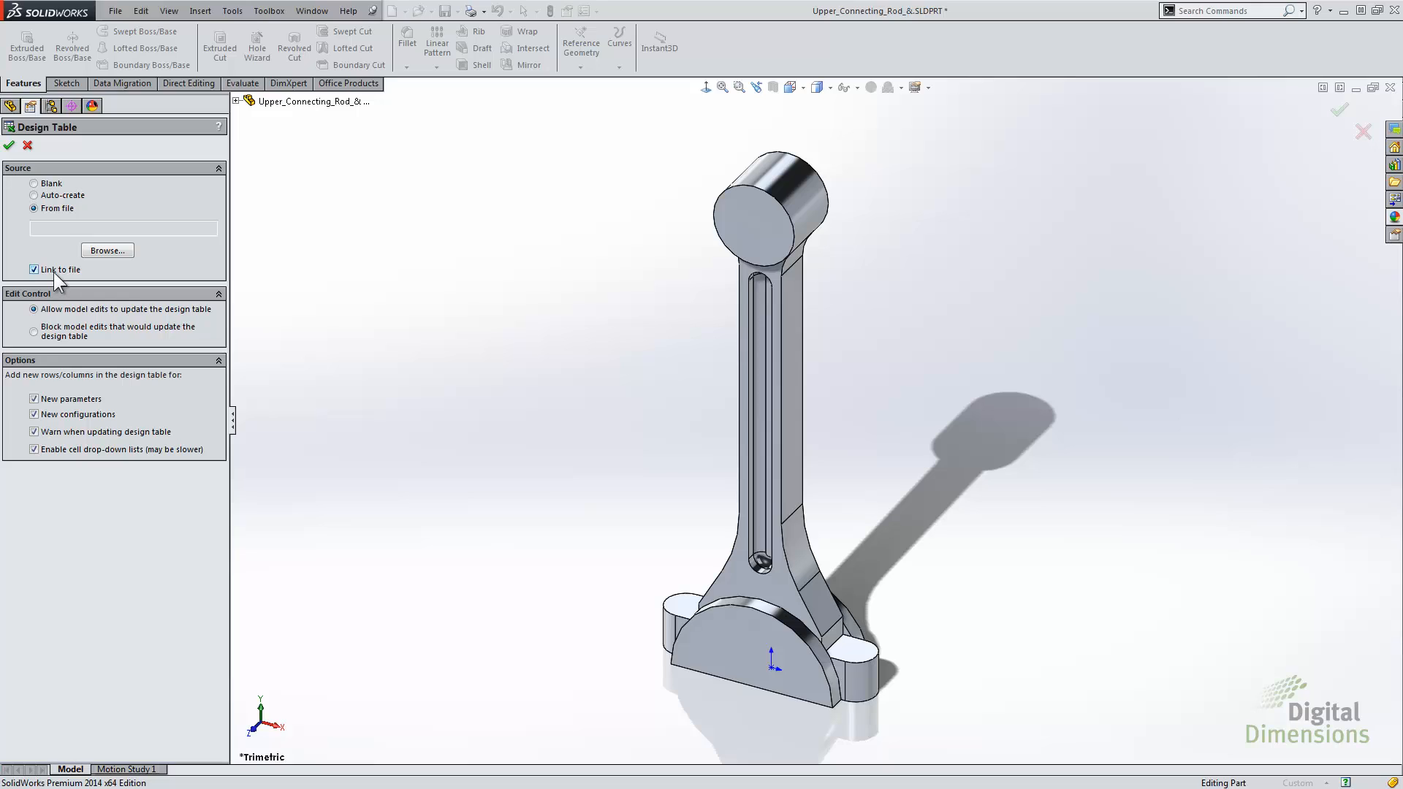
{"action": "left_click", "coordinate": [43, 194]}
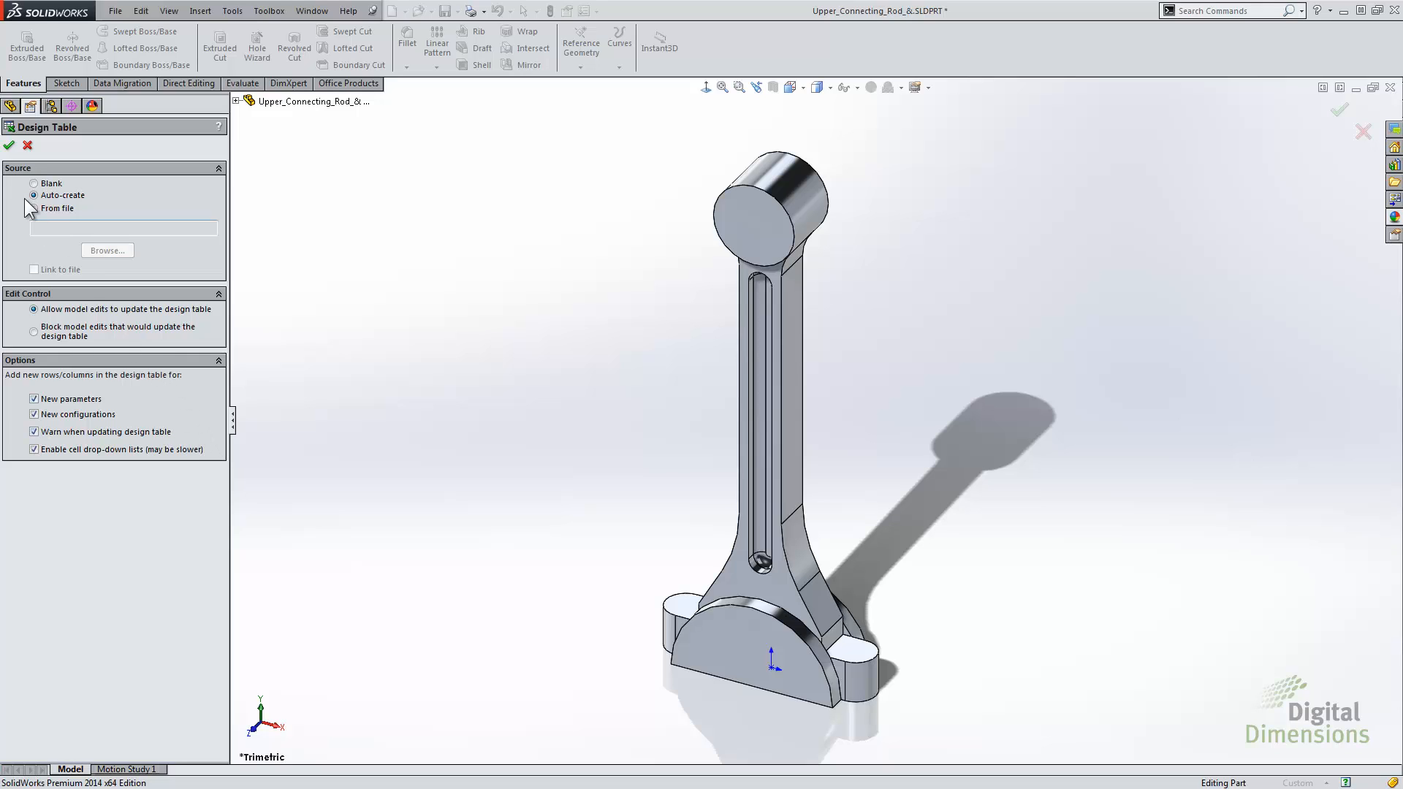
{"action": "left_click", "coordinate": [9, 147]}
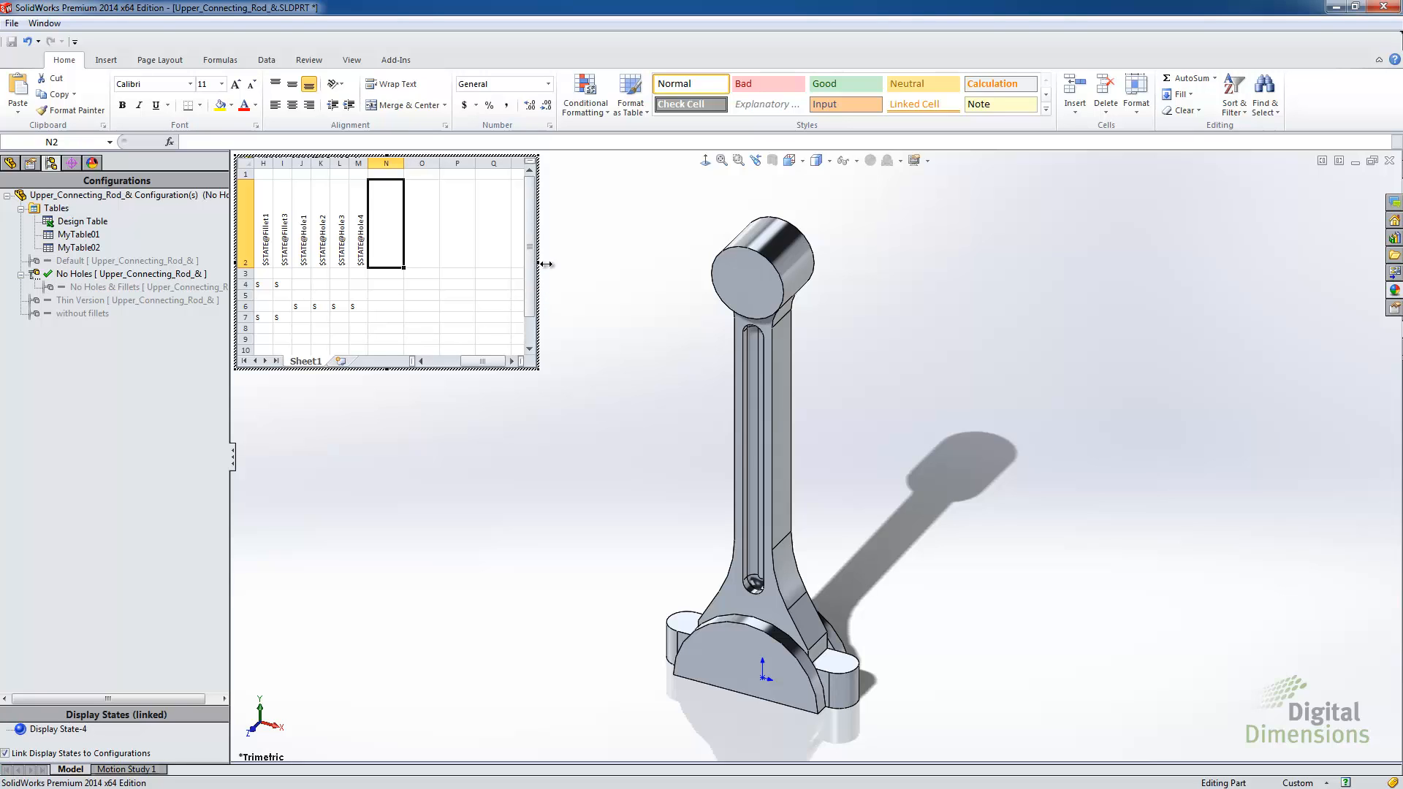
Widen the embedded design table, review its configuration rows and parameter columns, and close it
{"action": "left_click_drag", "start_coordinate": [539, 263], "coordinate": [935, 274]}
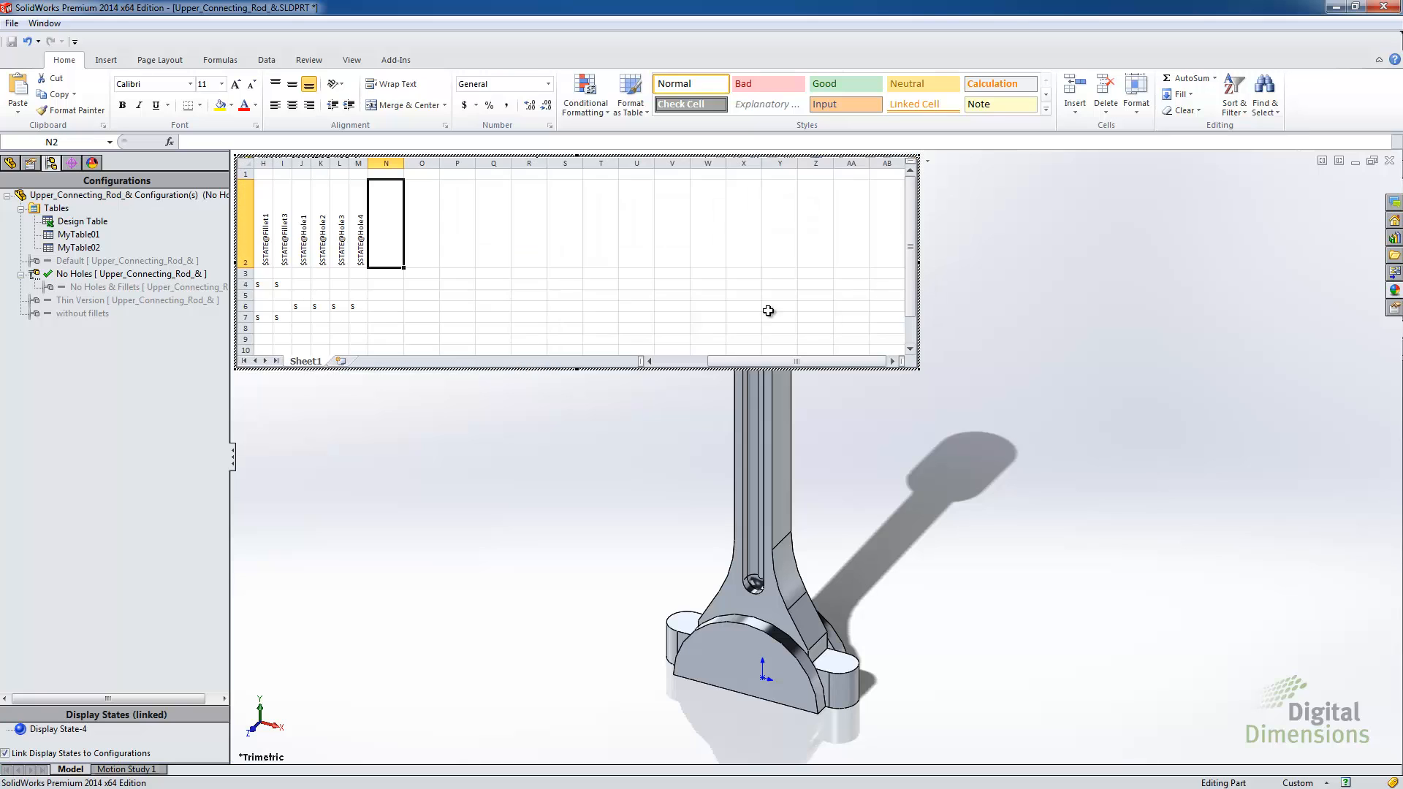
{"action": "left_click_drag", "start_coordinate": [725, 361], "coordinate": [668, 361]}
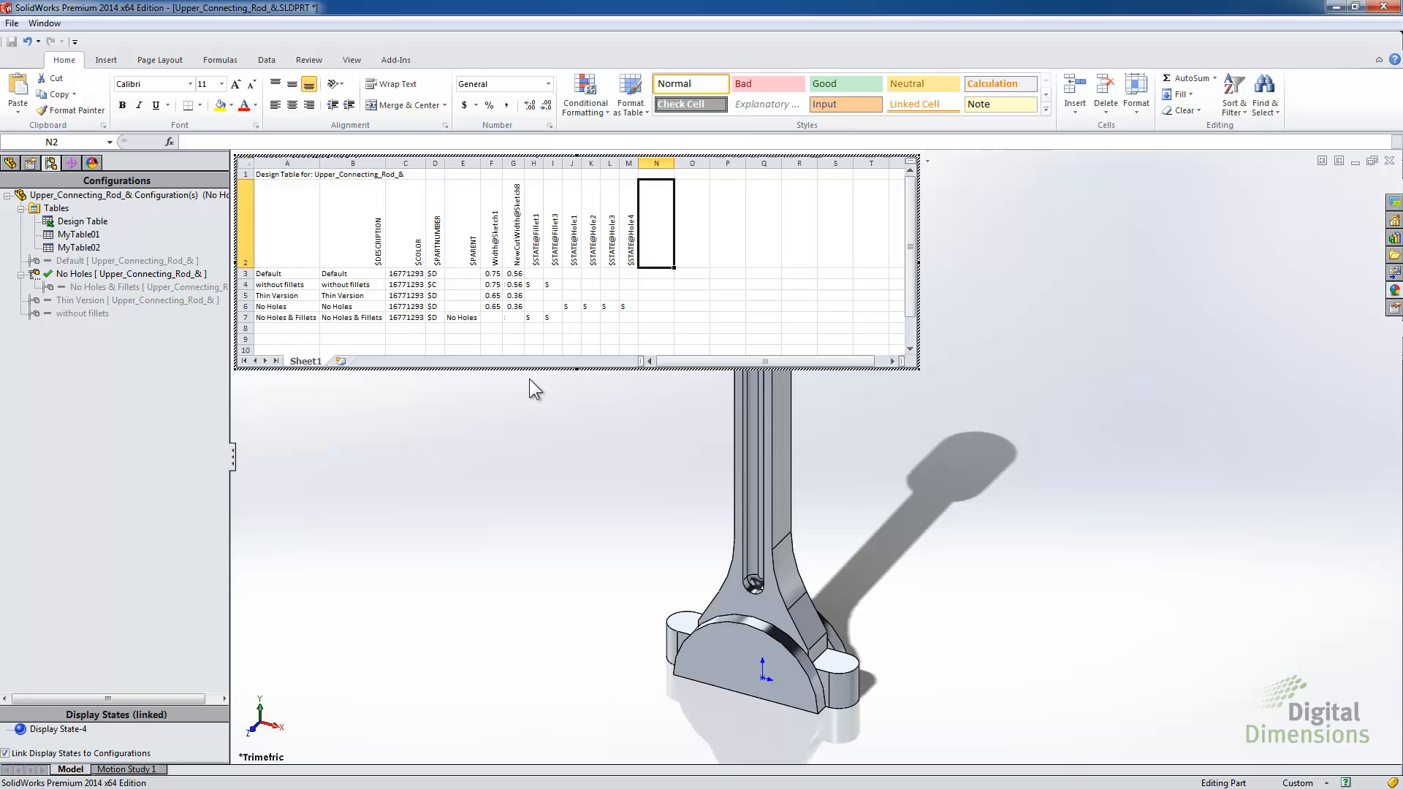
{"action": "left_click", "coordinate": [500, 438]}
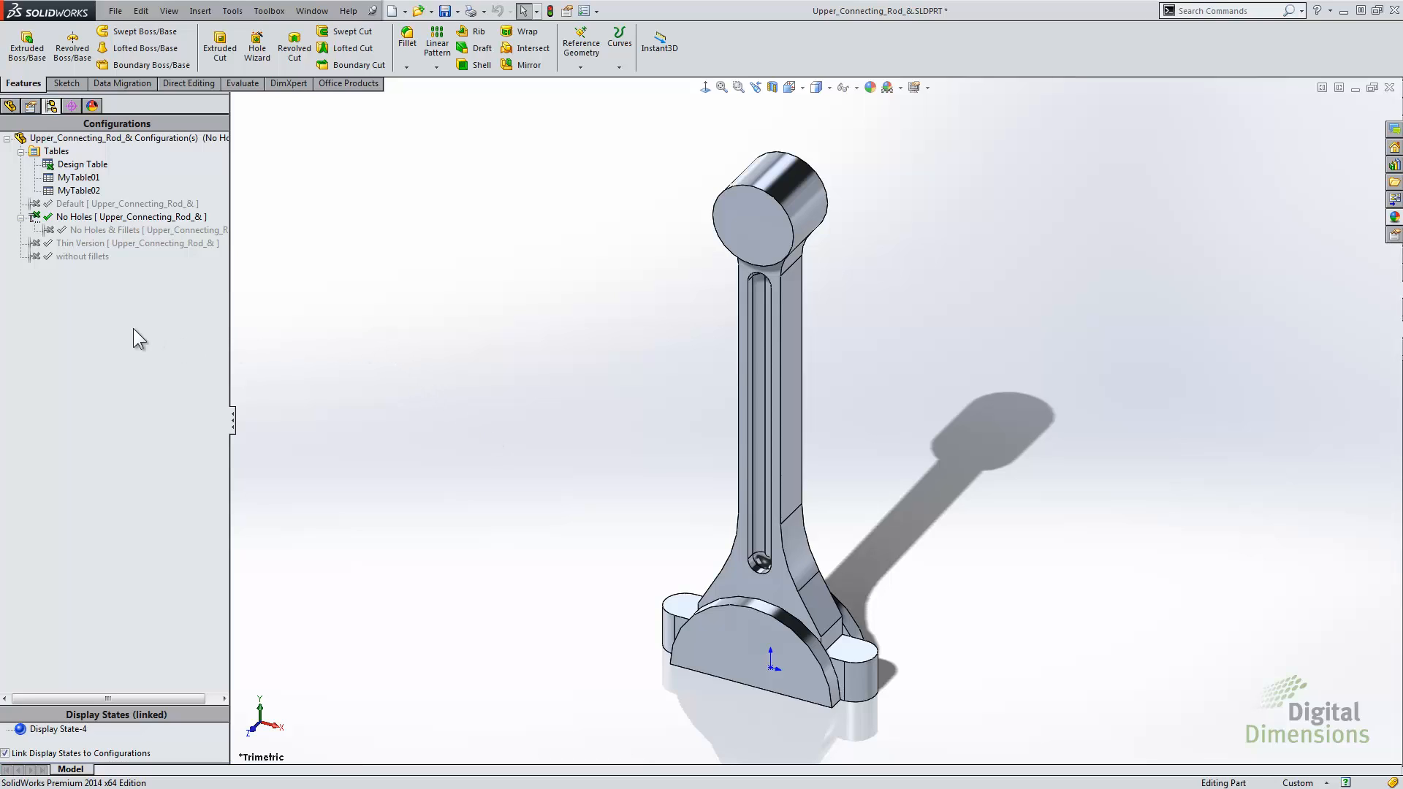
Open the connecting rod's design table for editing in a separate window
{"action": "left_click", "coordinate": [40, 244]}
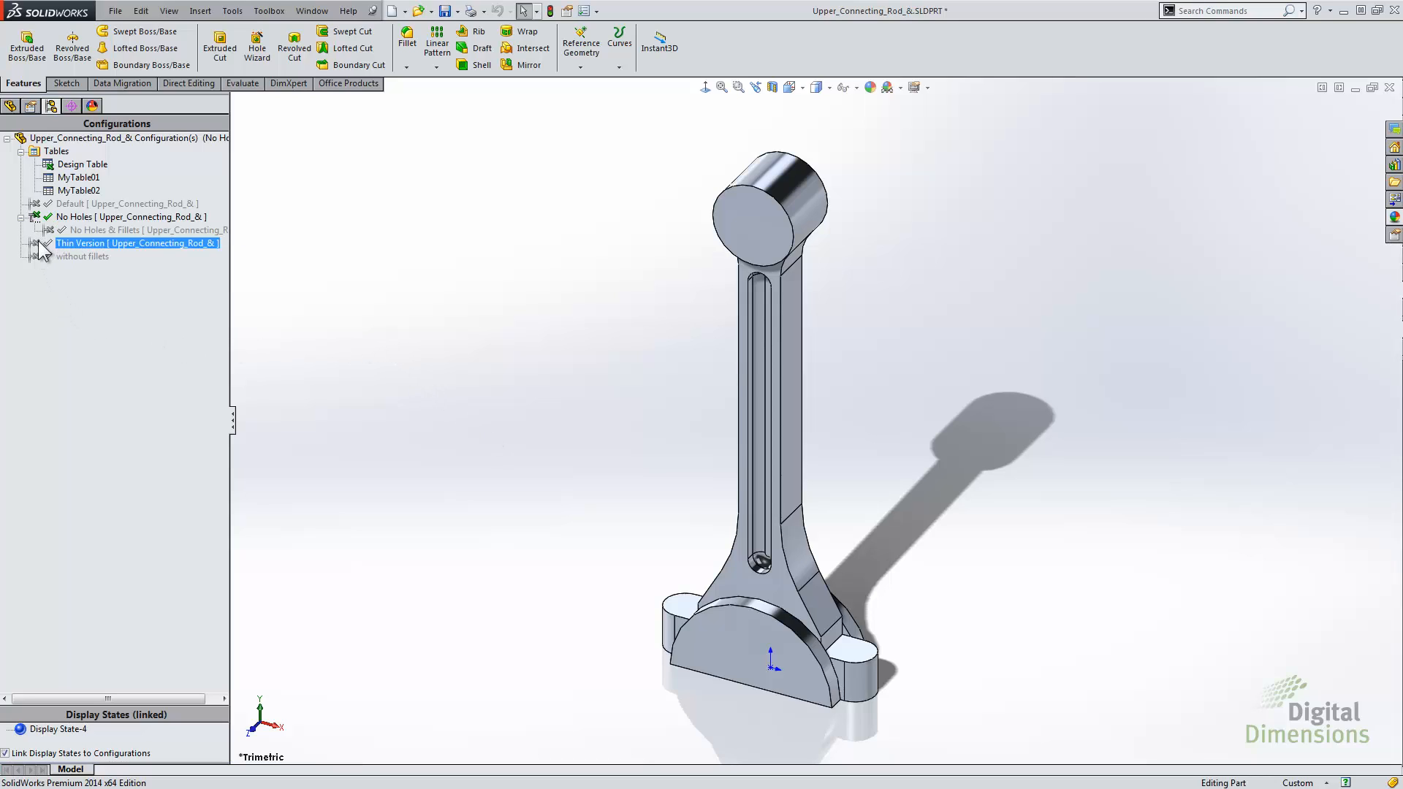
{"action": "left_click", "coordinate": [34, 257]}
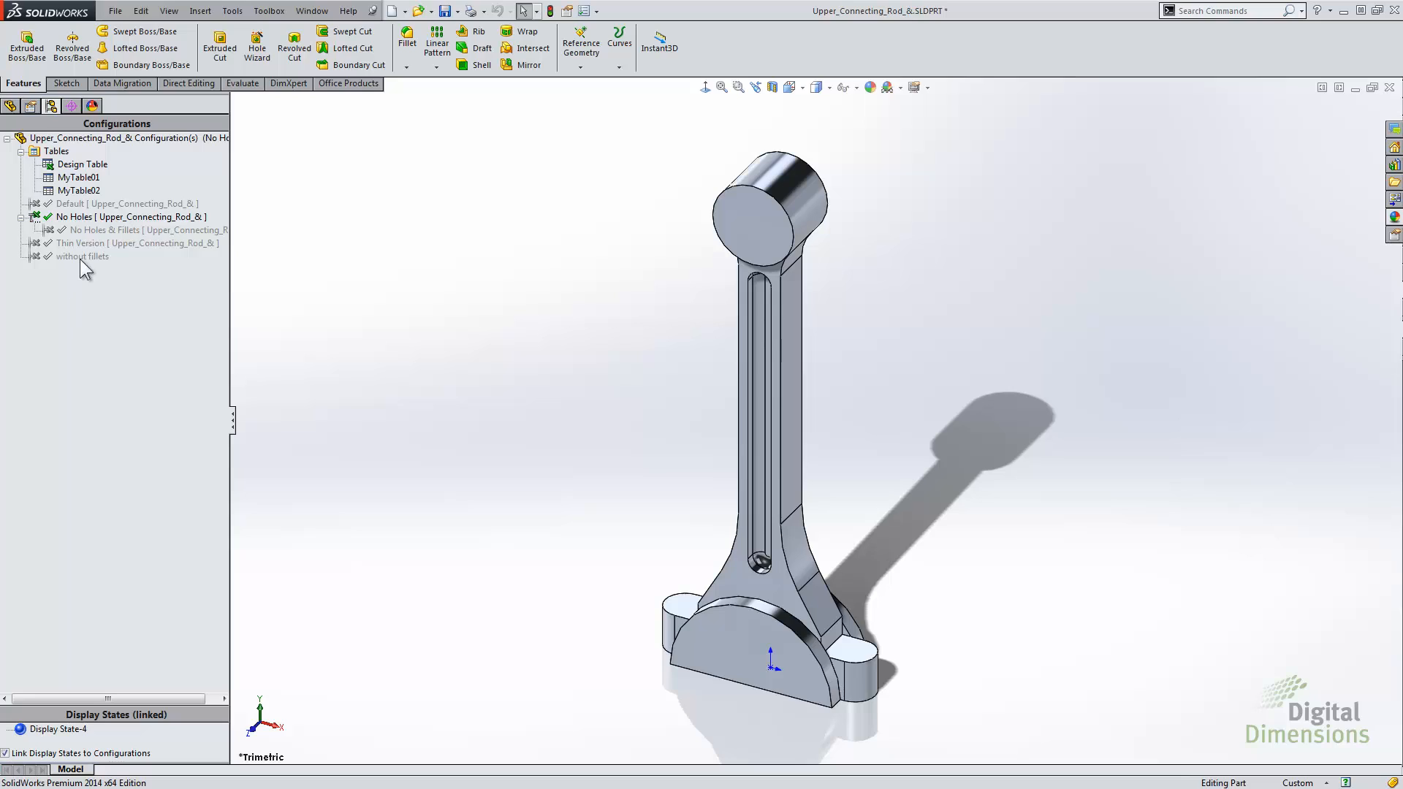
{"action": "left_click", "coordinate": [78, 167]}
{"action": "right_click", "coordinate": [77, 165]}
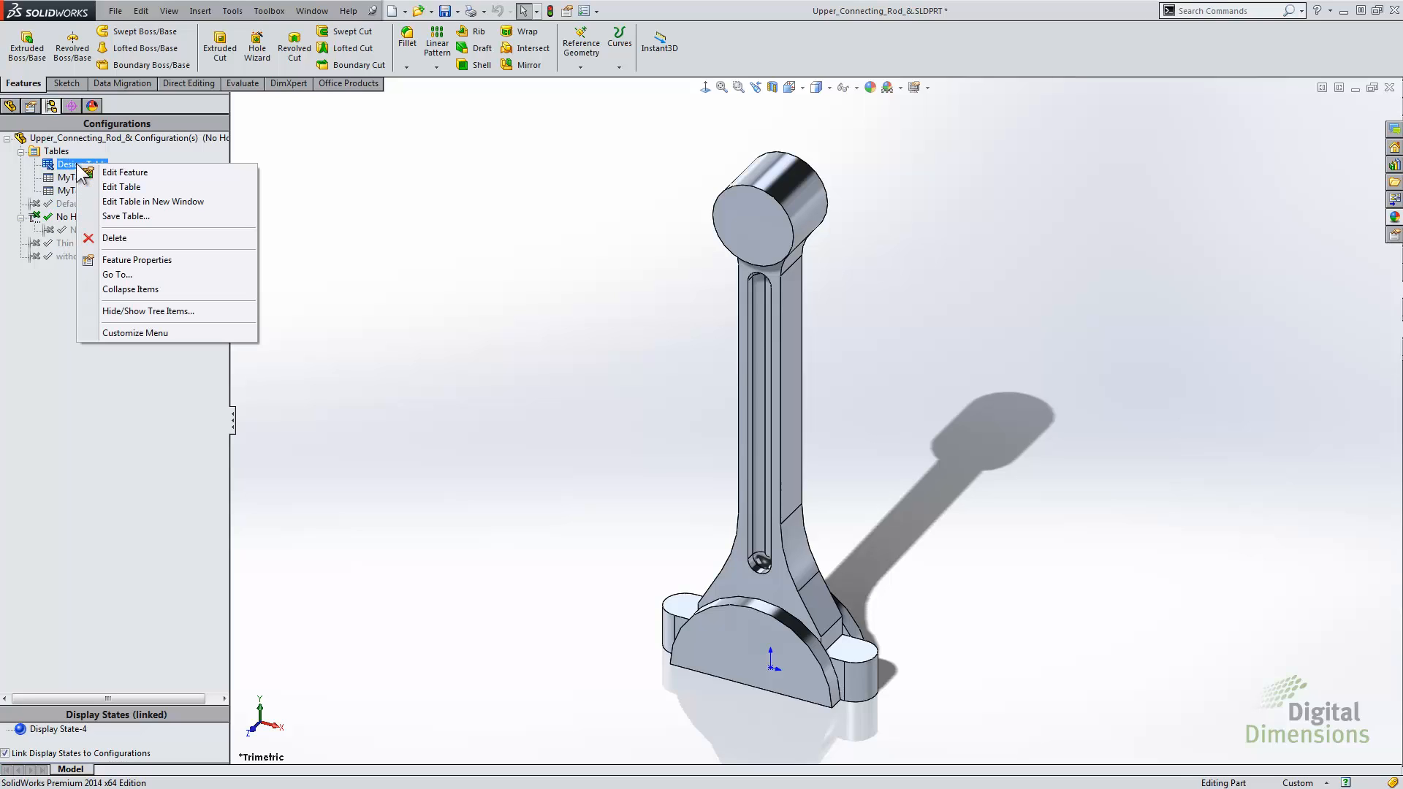
{"action": "left_click", "coordinate": [178, 203]}
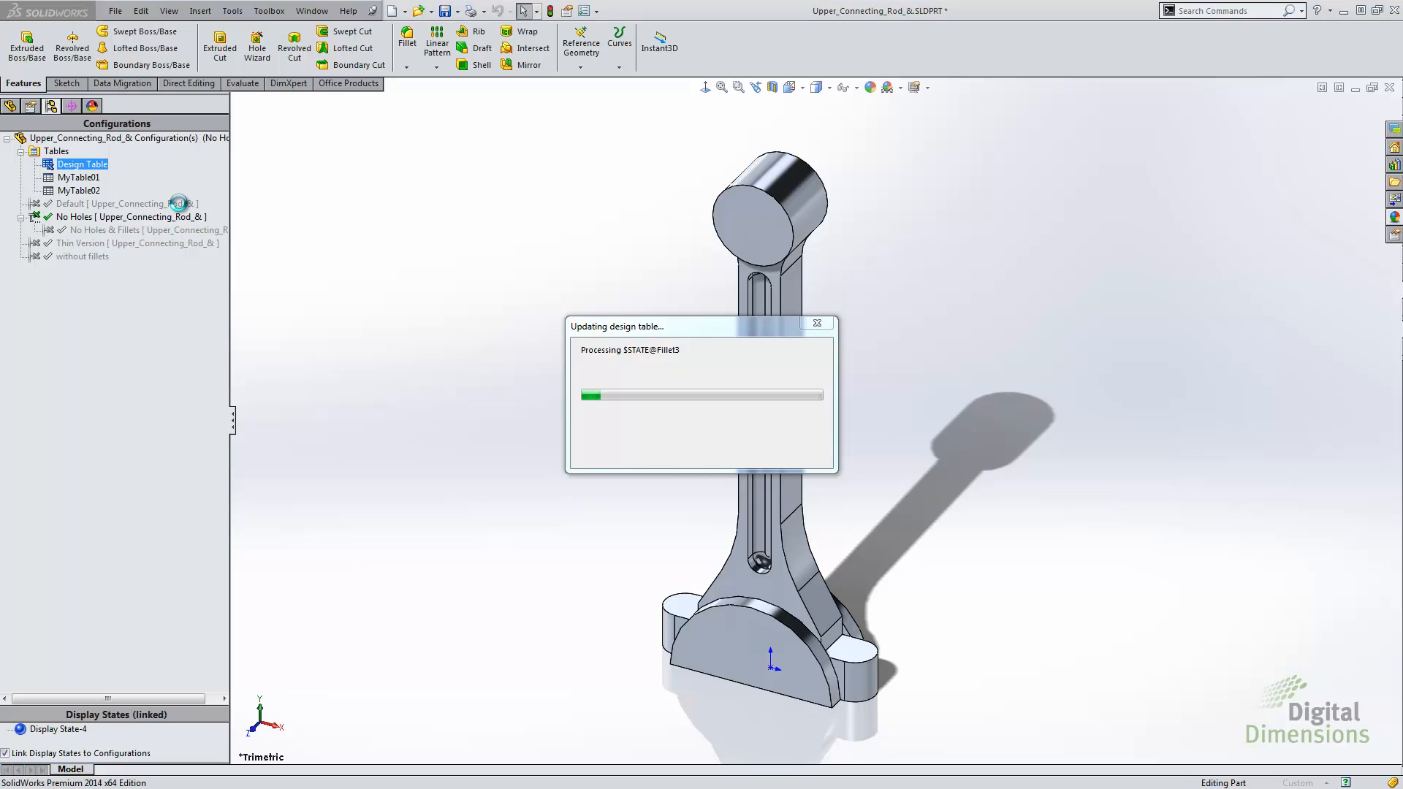
{"action": "double_click", "coordinate": [179, 203]}
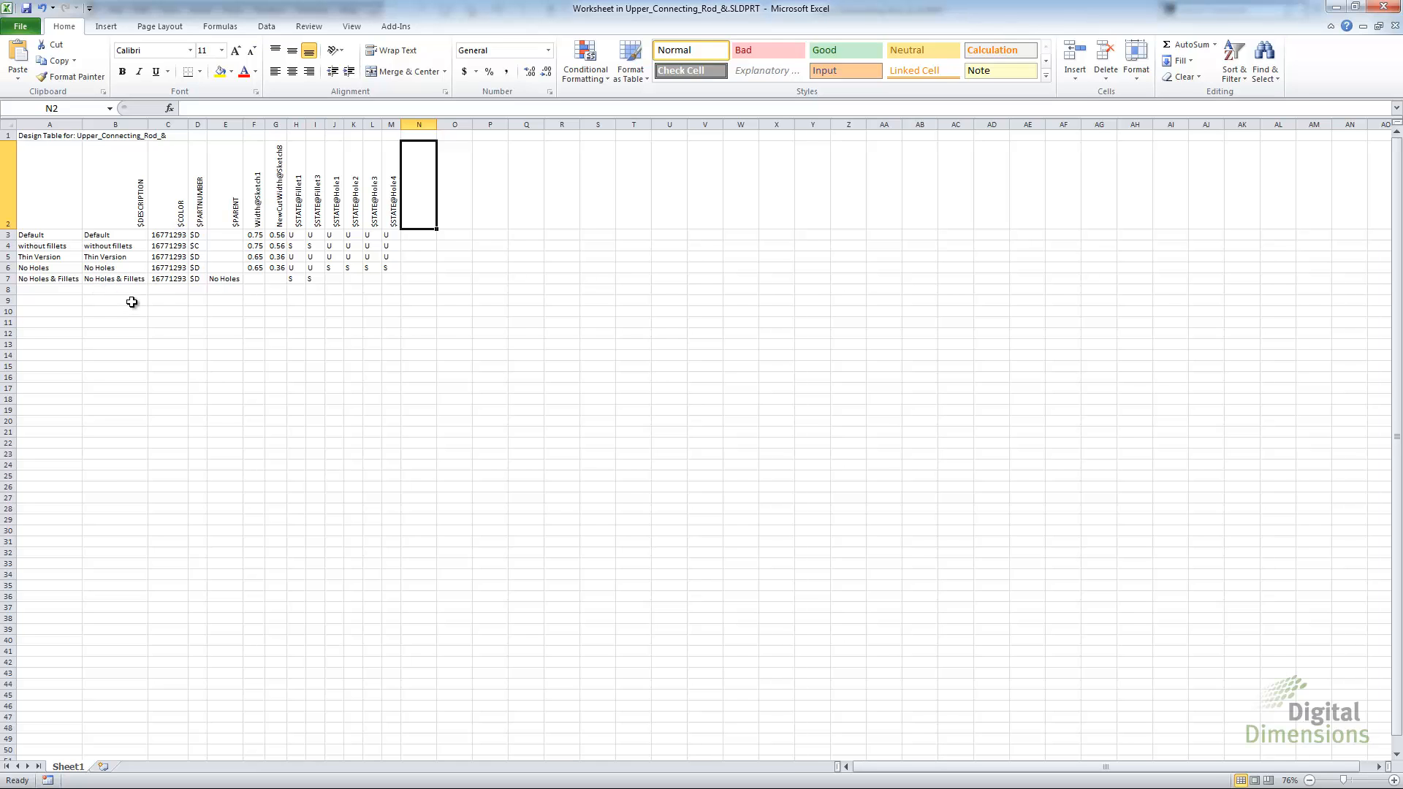
{"action": "scroll", "coordinate": [131, 301], "scroll_direction": "up", "scroll_amount": 6, "text": "ctrl"}
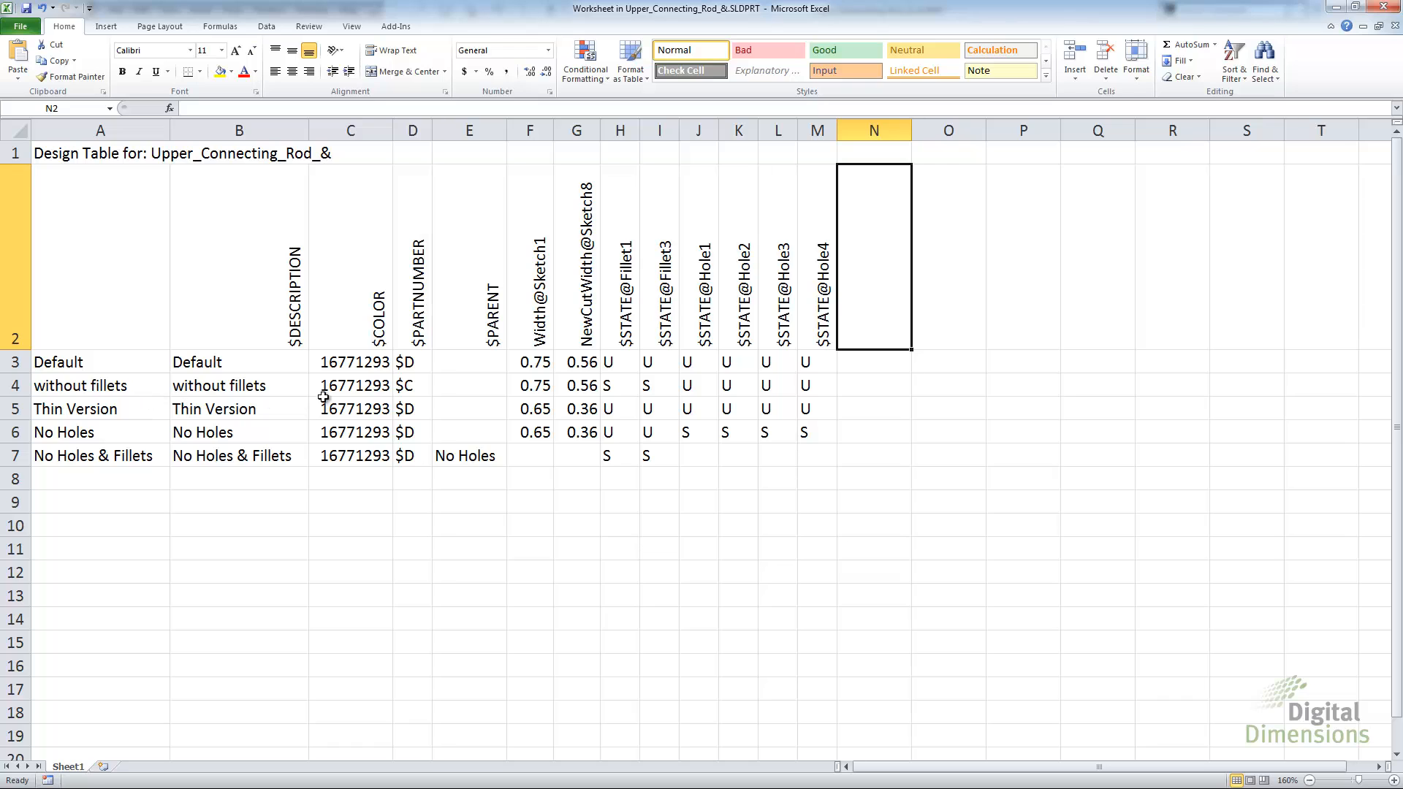
Insert a blank row above the "No Holes" row of the design table and label its first cell "$user_notes"
{"action": "right_click", "coordinate": [21, 433]}
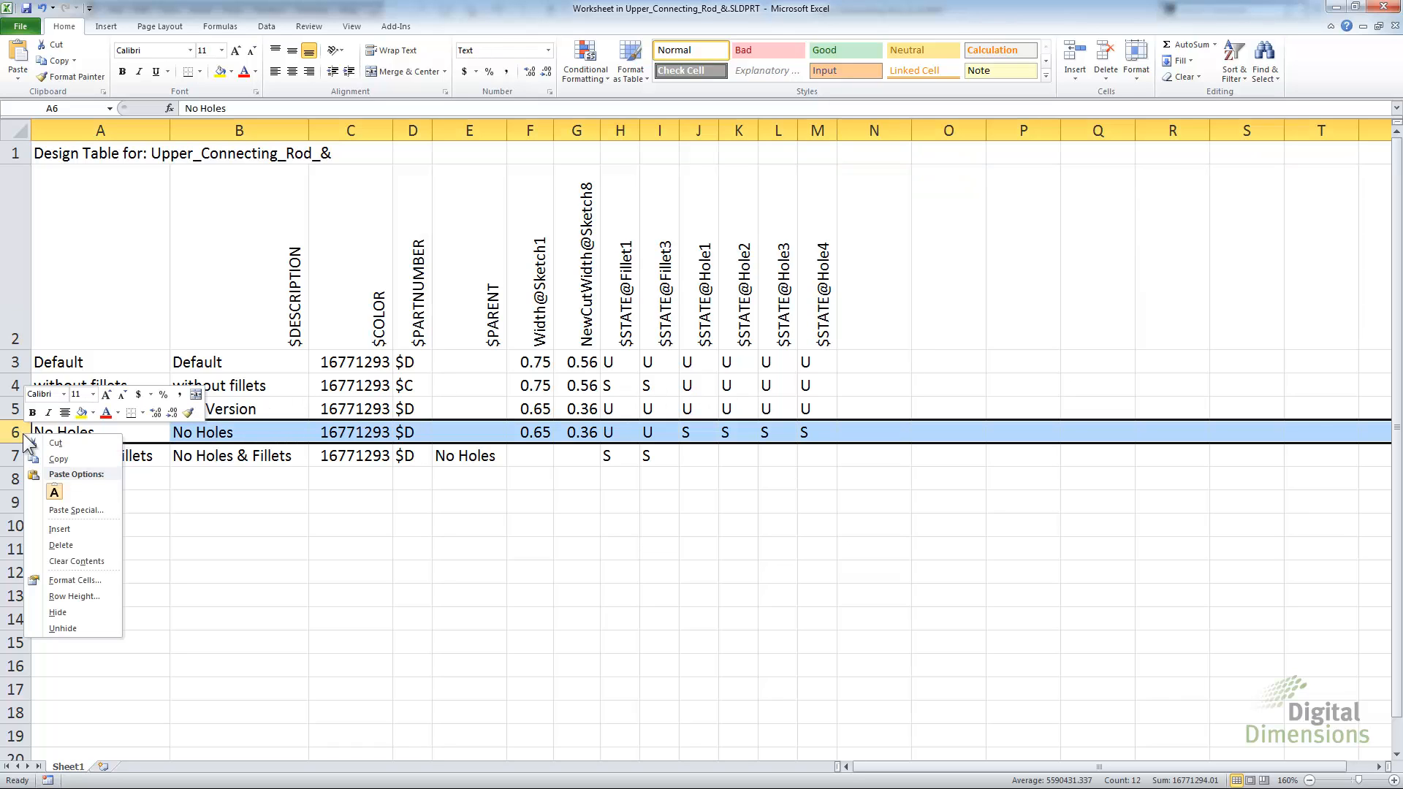
{"action": "left_click", "coordinate": [51, 529]}
{"action": "left_click", "coordinate": [205, 523]}
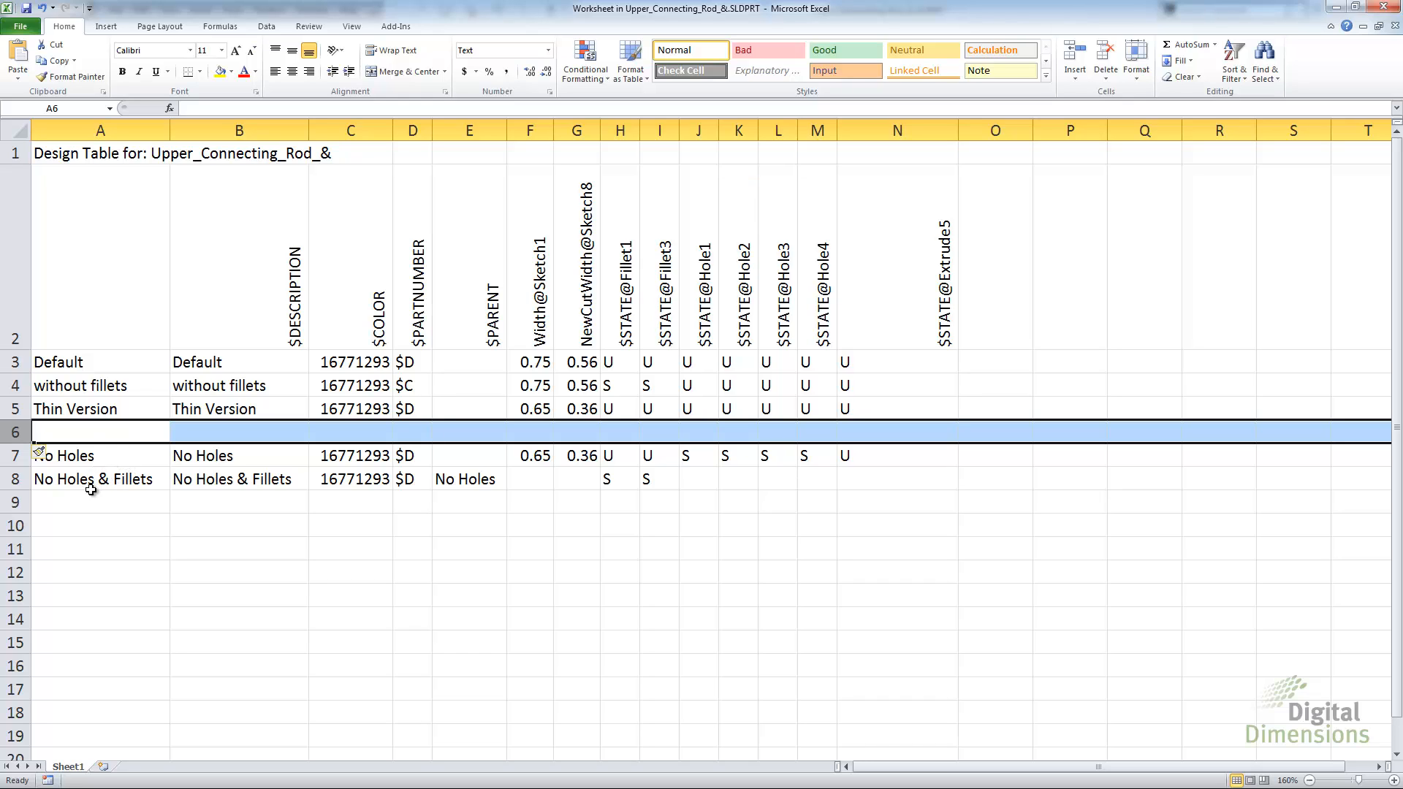
{"action": "left_click", "coordinate": [95, 437]}
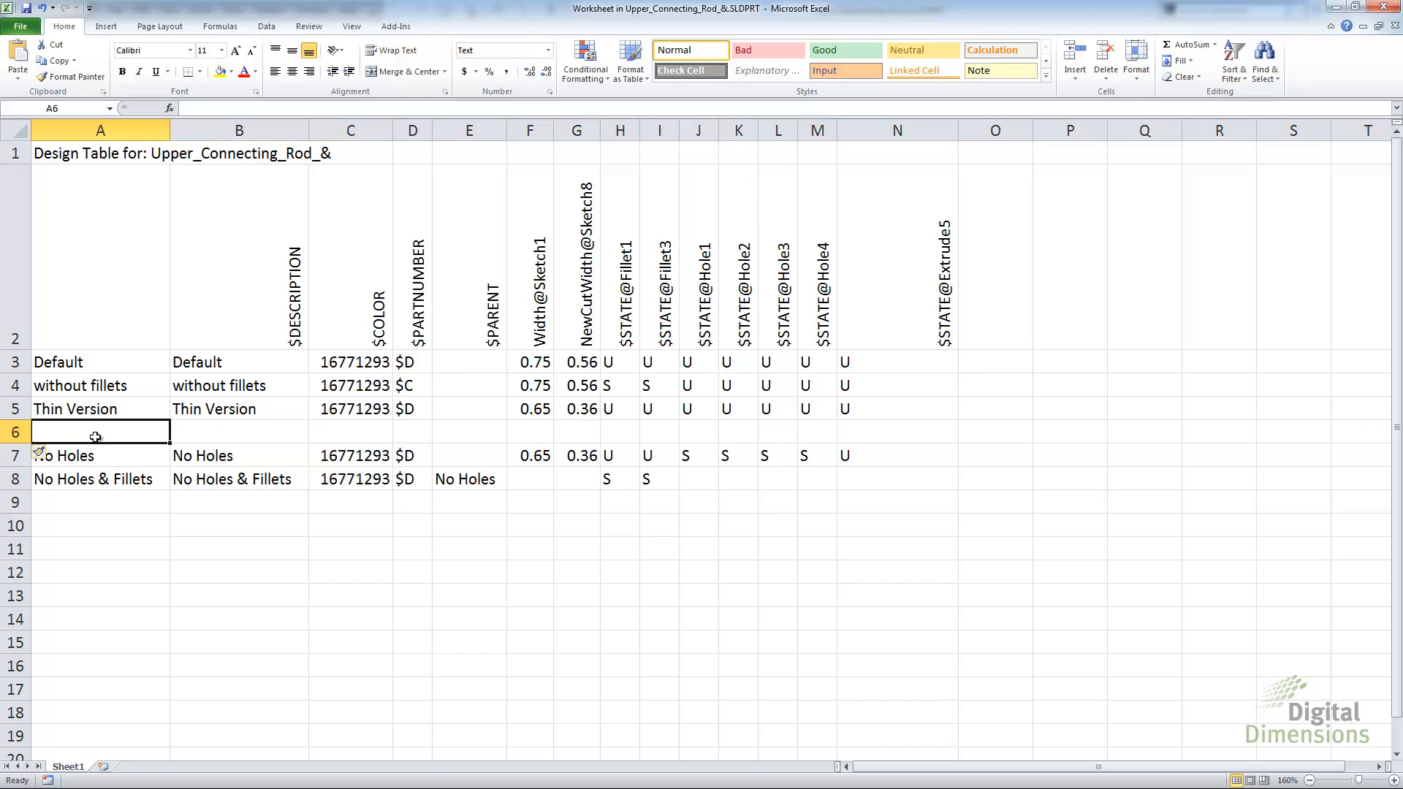
{"action": "type", "text": "$"}
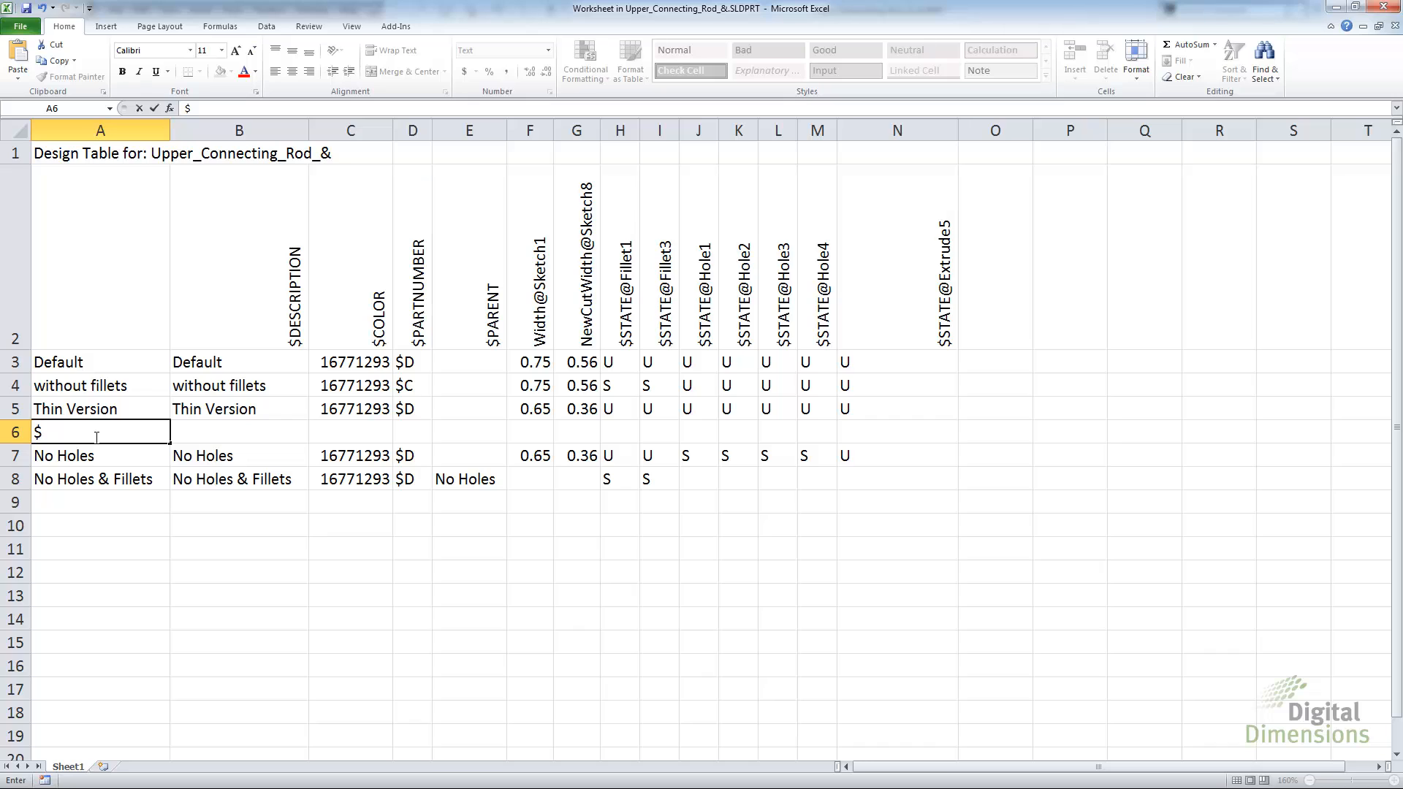
{"action": "type", "text": "user_notes"}
{"action": "key", "text": "Tab"}
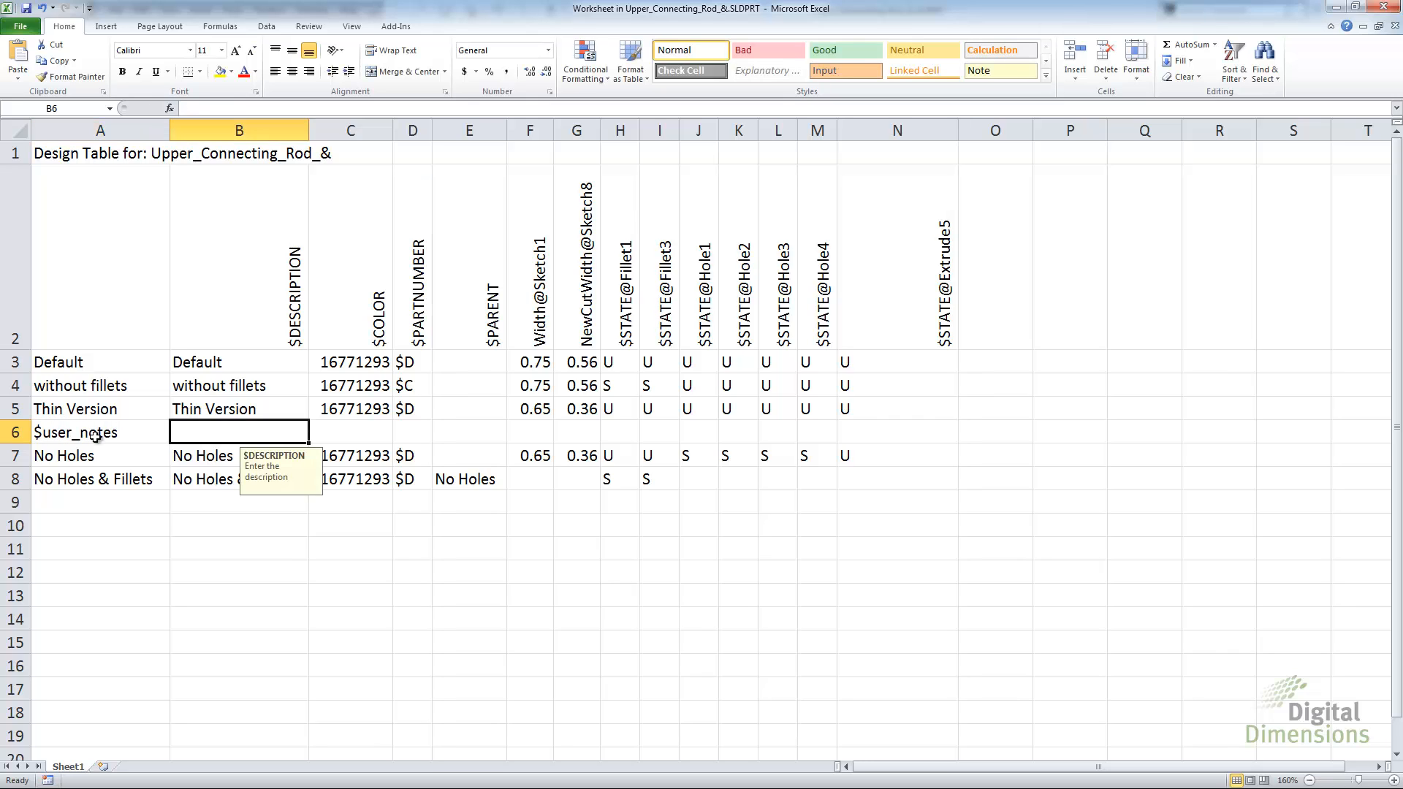
Enter "This is my note line" as the note beside "$user_notes" and fill cells A6 to O6 with yellow
{"action": "type", "text": "This "}
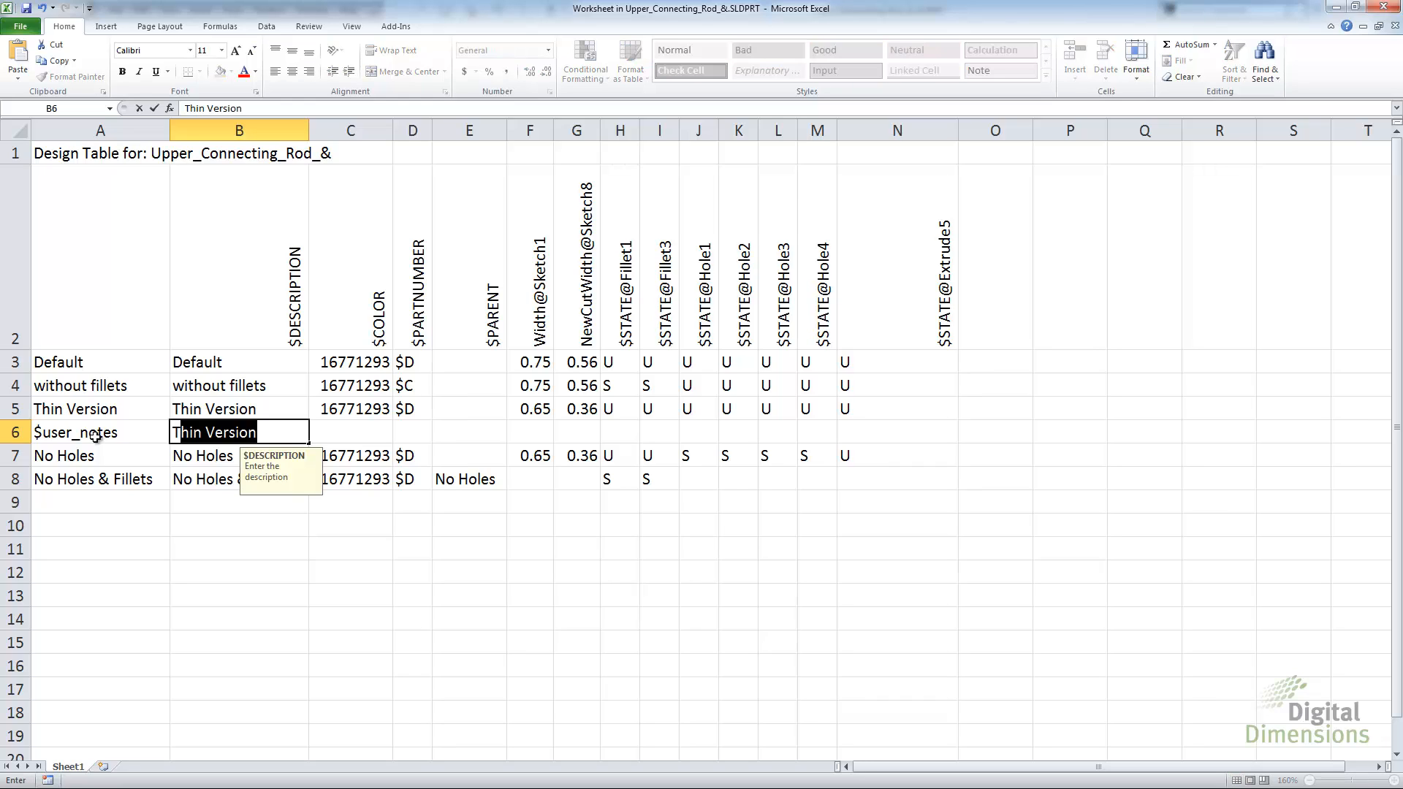
{"action": "type", "text": "is m"}
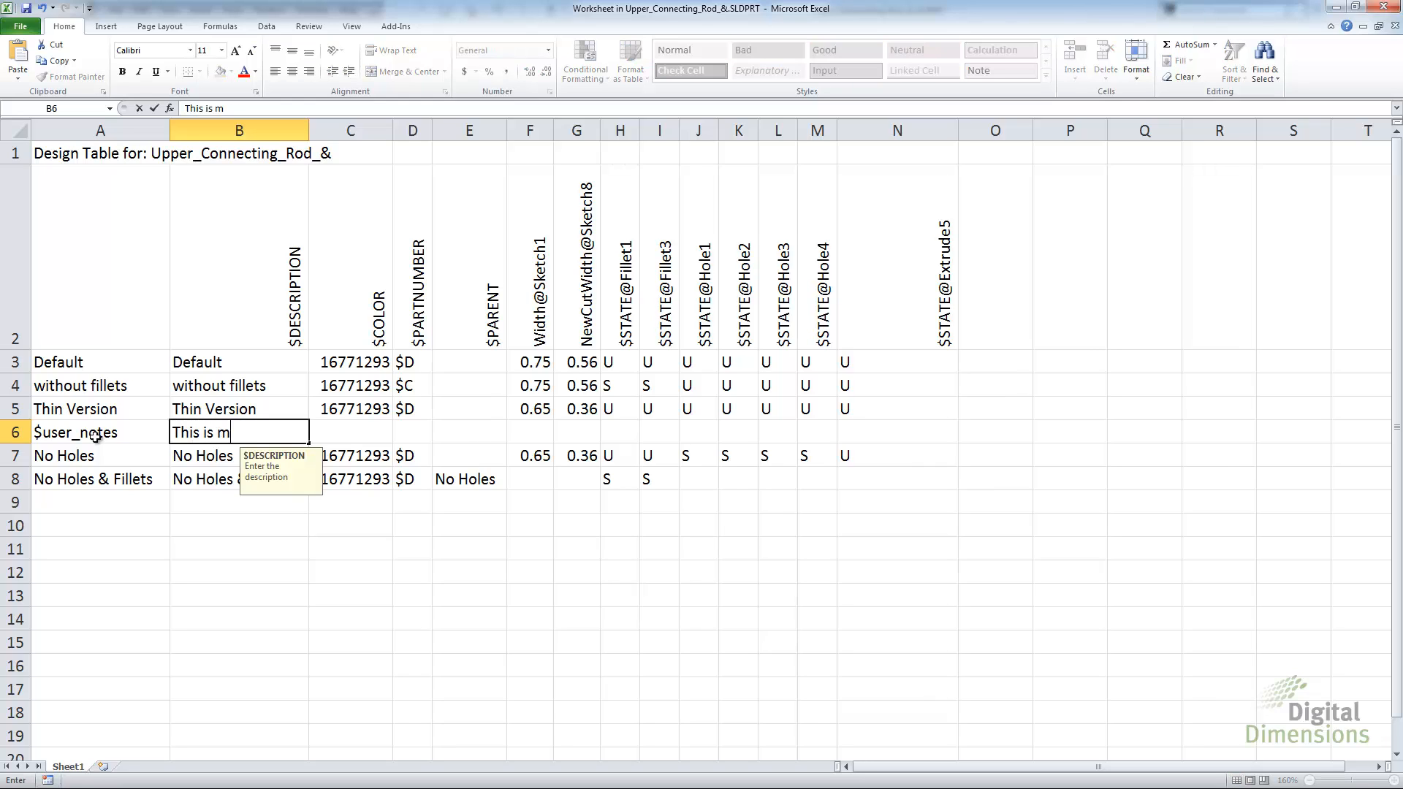
{"action": "type", "text": "y note line"}
{"action": "key", "text": "Return"}
{"action": "left_click_drag", "start_coordinate": [97, 432], "coordinate": [963, 438]}
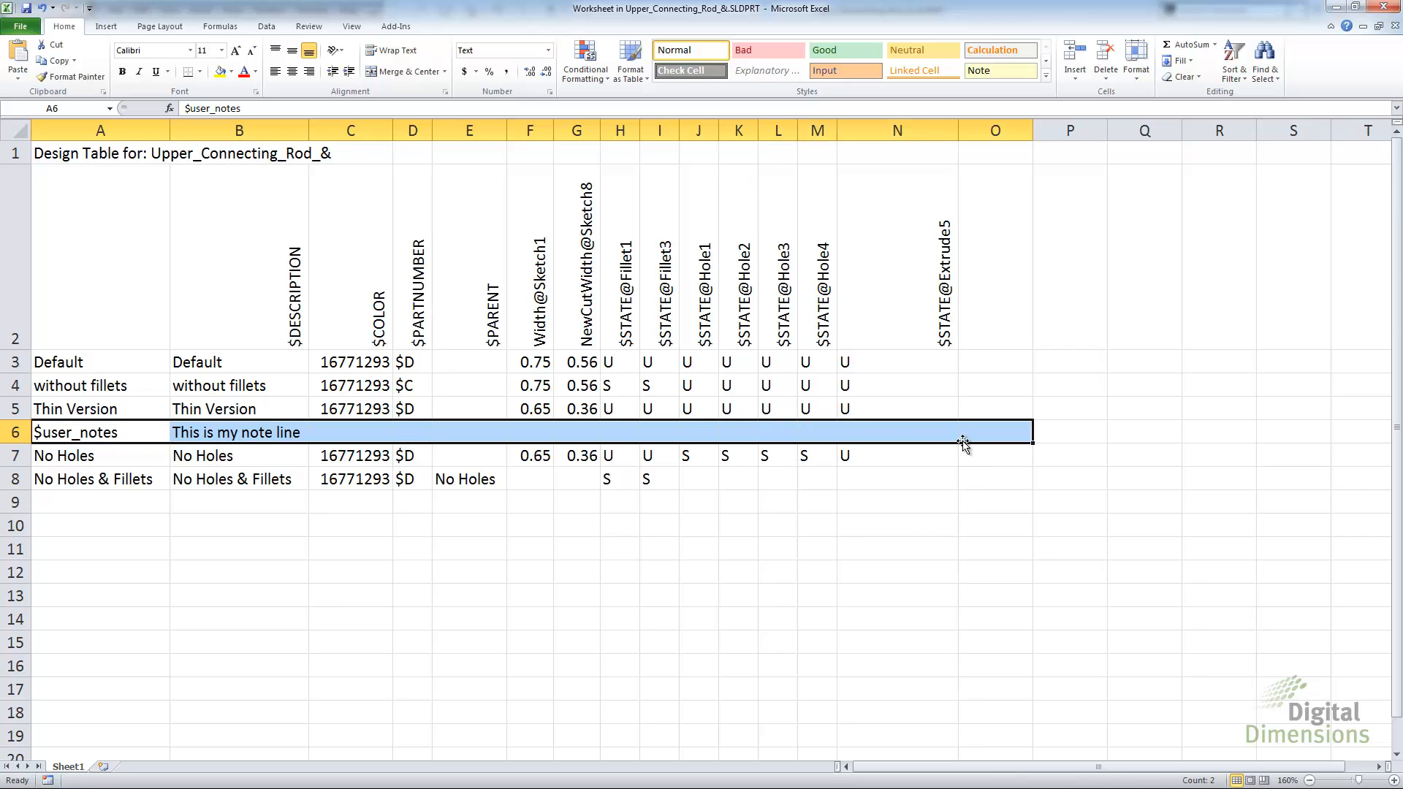
{"action": "left_click", "coordinate": [220, 73]}
{"action": "left_click", "coordinate": [317, 511]}
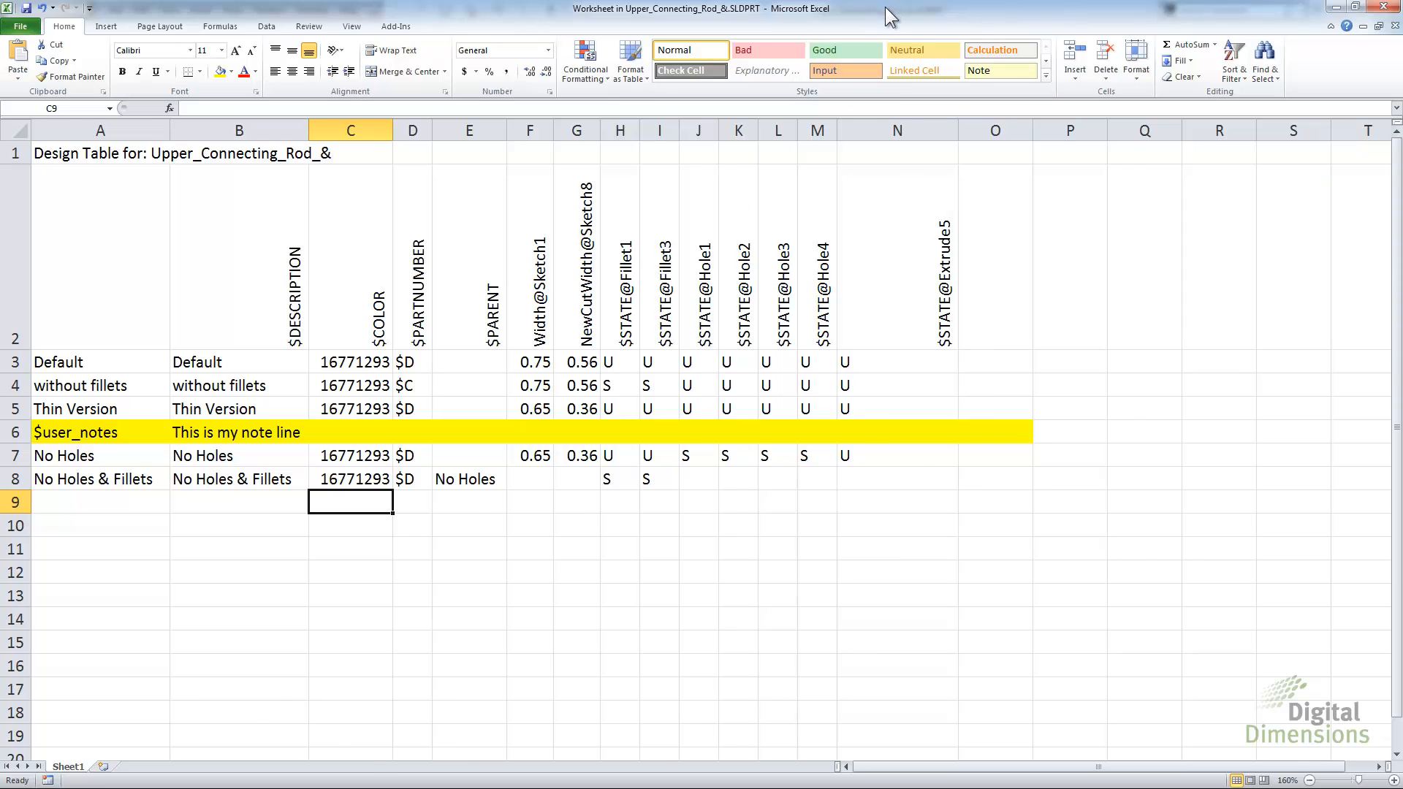
Shrink the worksheet window to reveal the model behind it, and close the edited design table
{"action": "left_click_drag", "start_coordinate": [884, 7], "coordinate": [971, 120]}
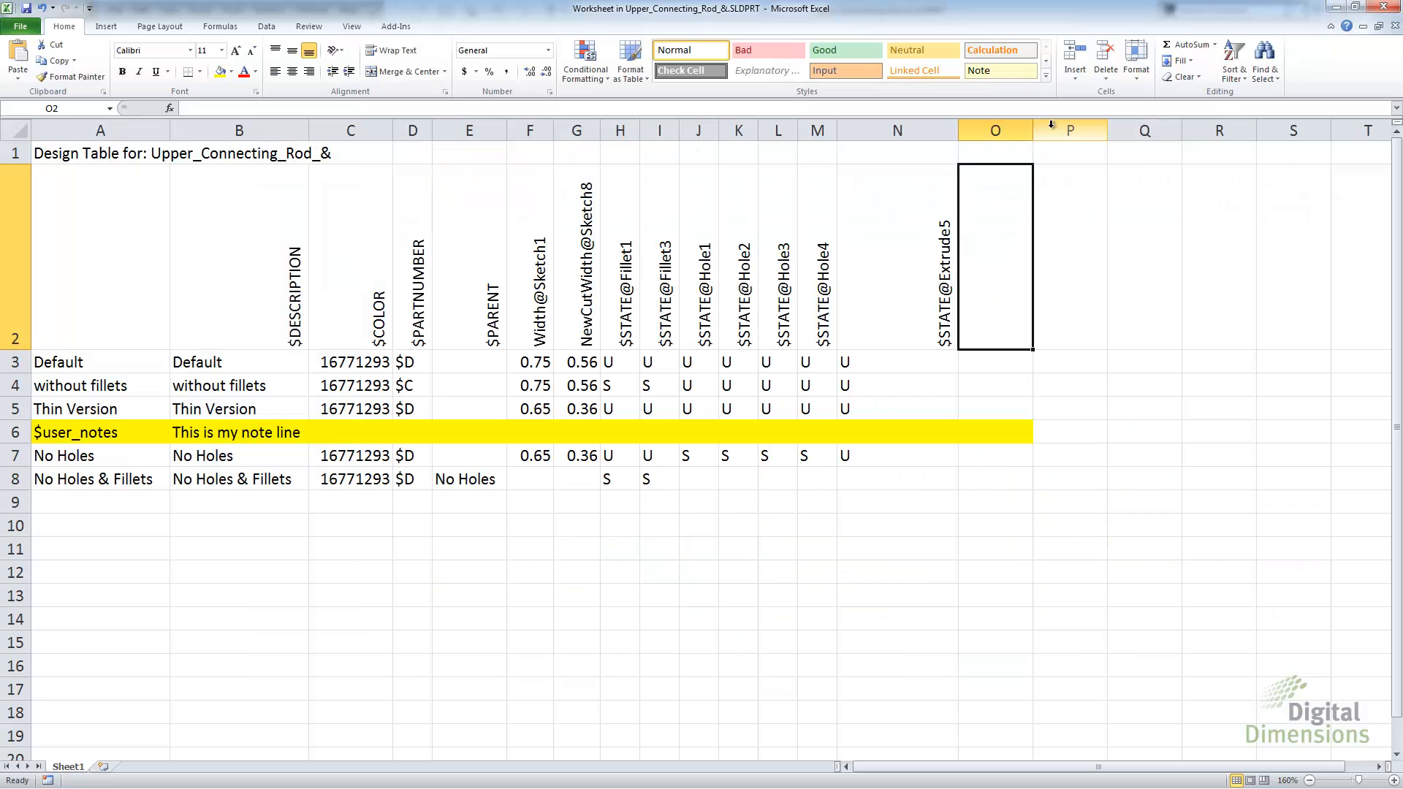
{"action": "double_click", "coordinate": [1099, 11]}
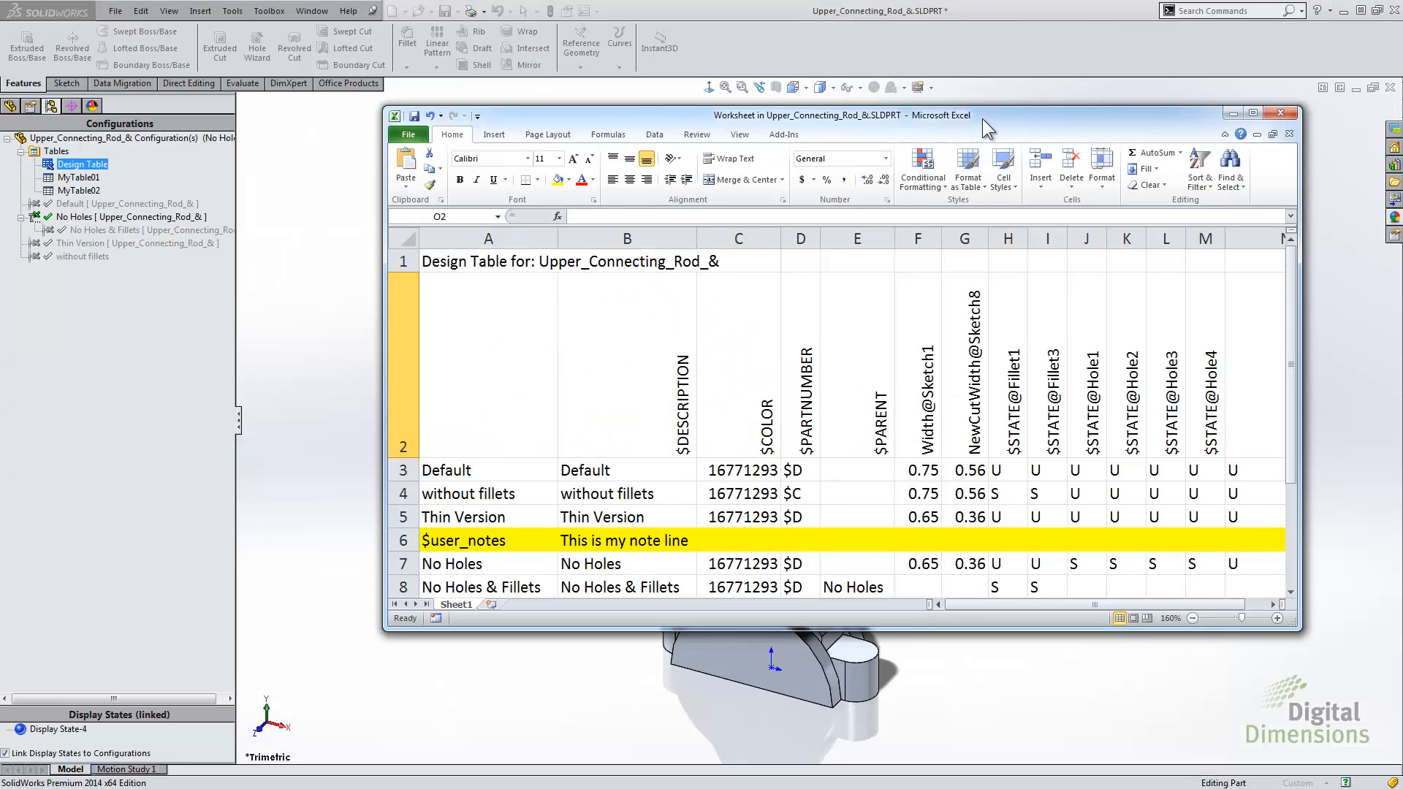
{"action": "left_click_drag", "start_coordinate": [982, 119], "coordinate": [917, 117]}
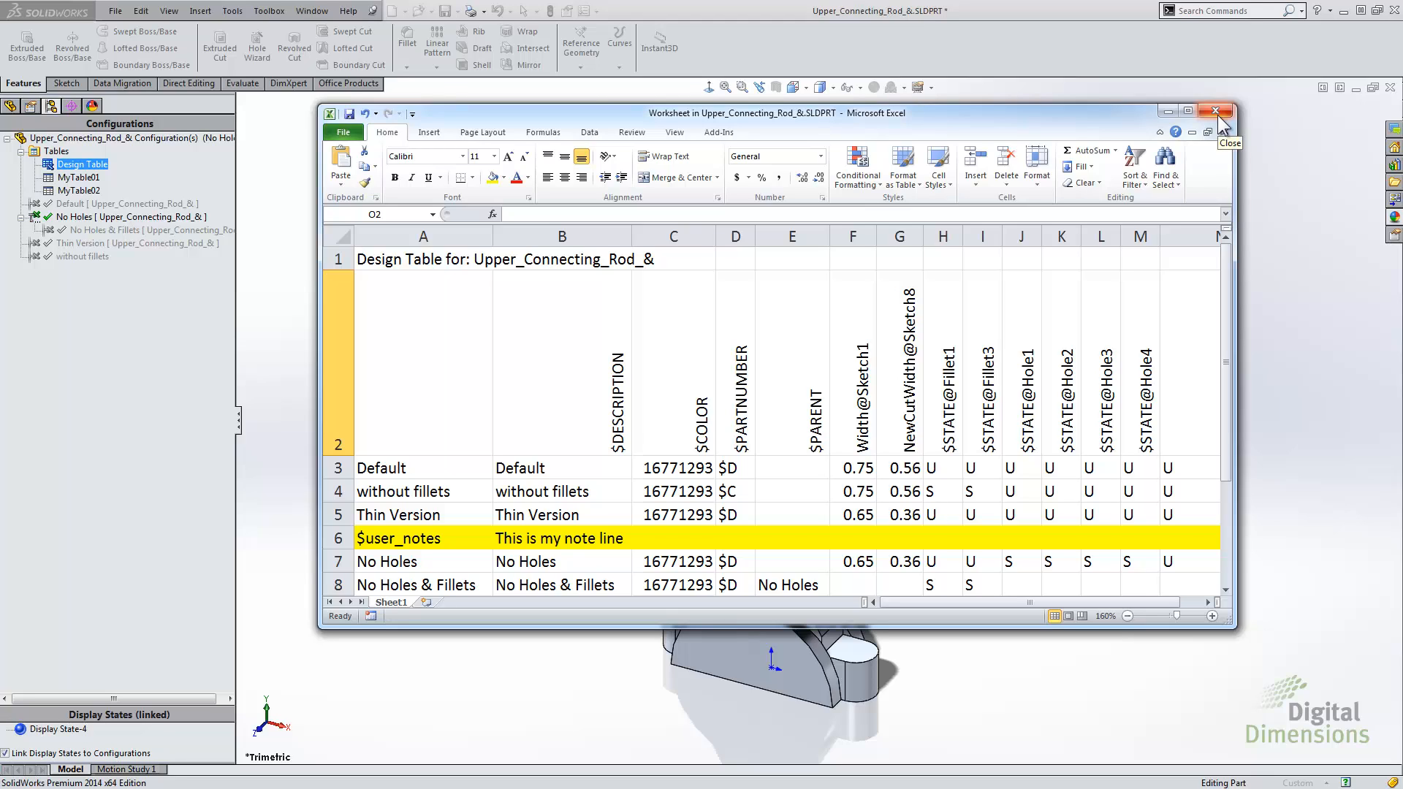
{"action": "left_click", "coordinate": [1216, 112]}
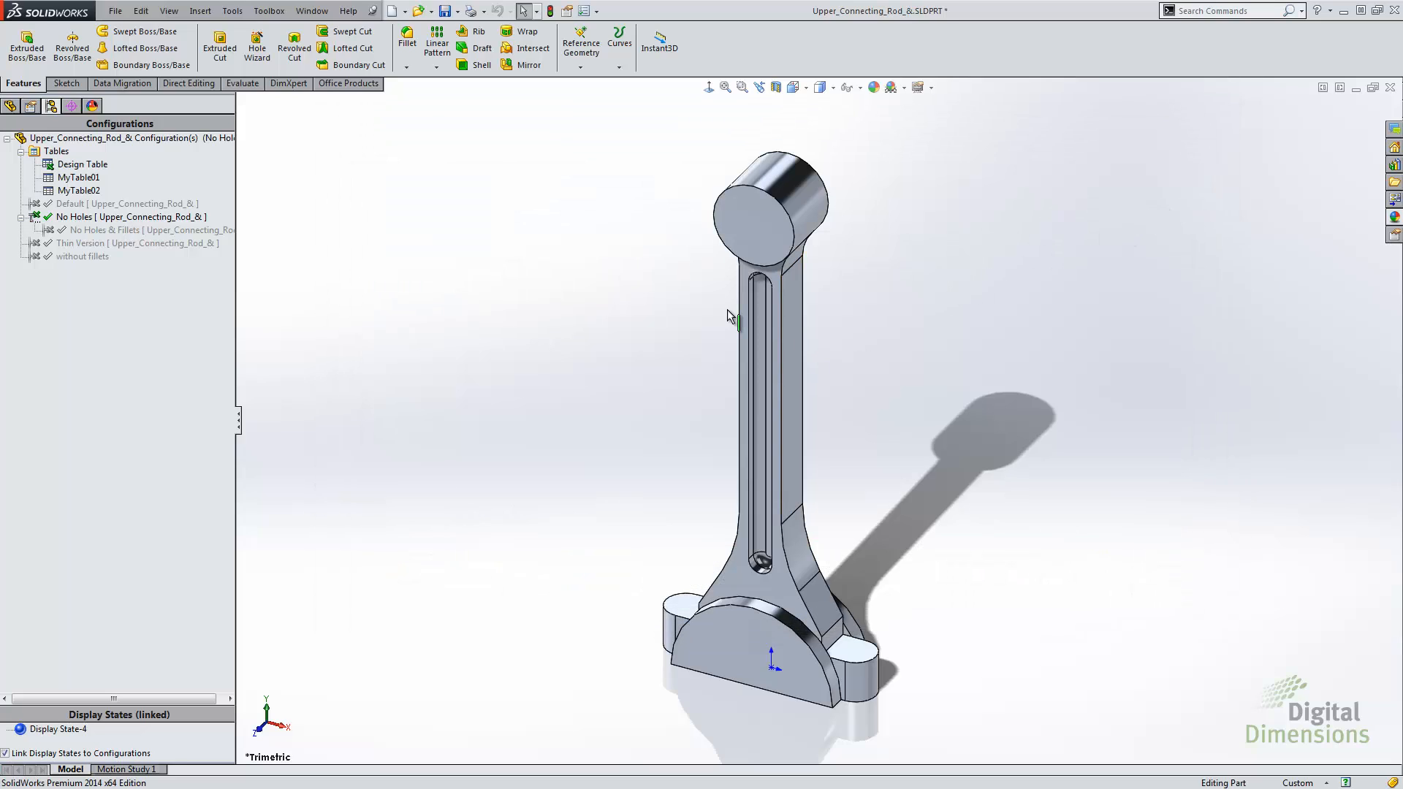
Activate the "Default" configuration and add a new configuration named "NewSetup"
{"action": "double_click", "coordinate": [68, 204]}
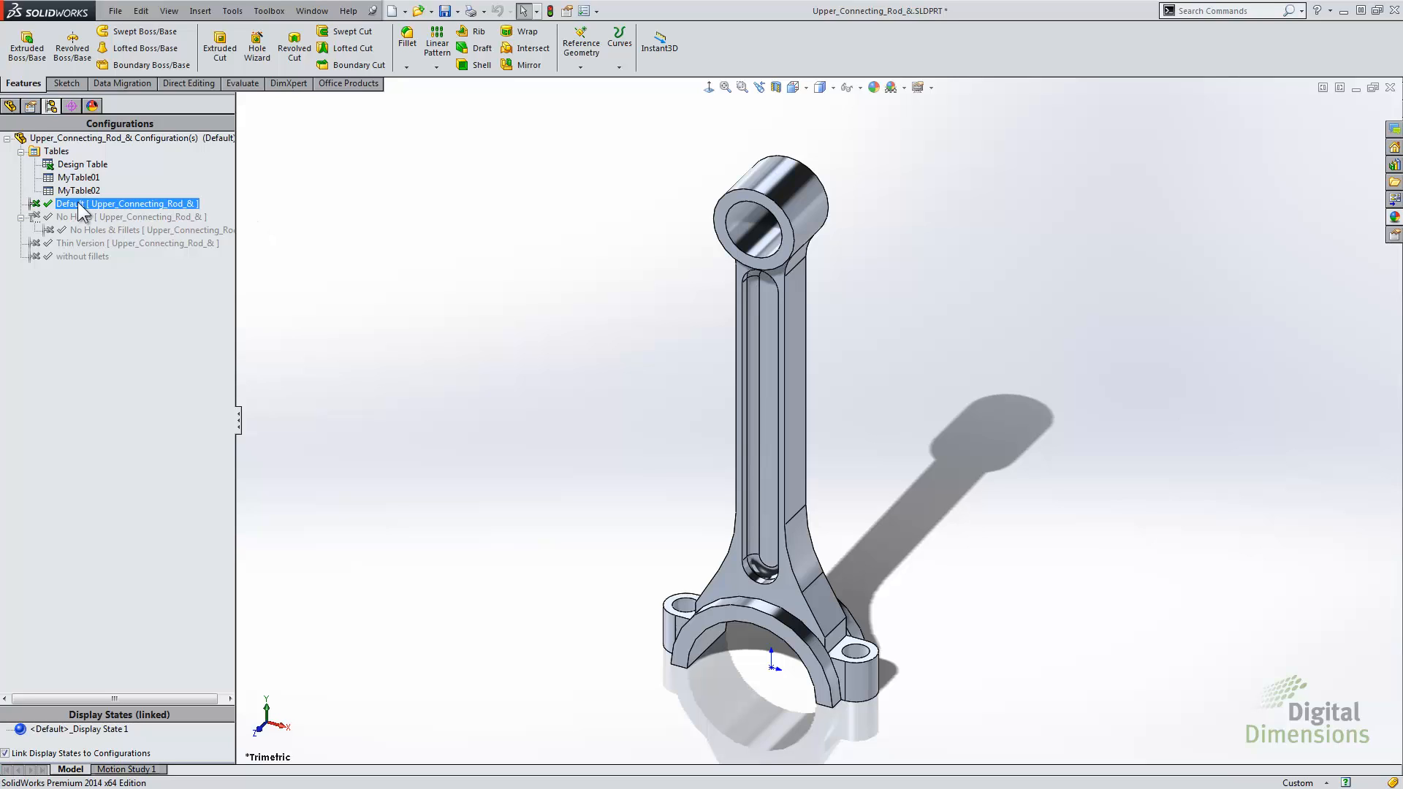
{"action": "right_click", "coordinate": [76, 332]}
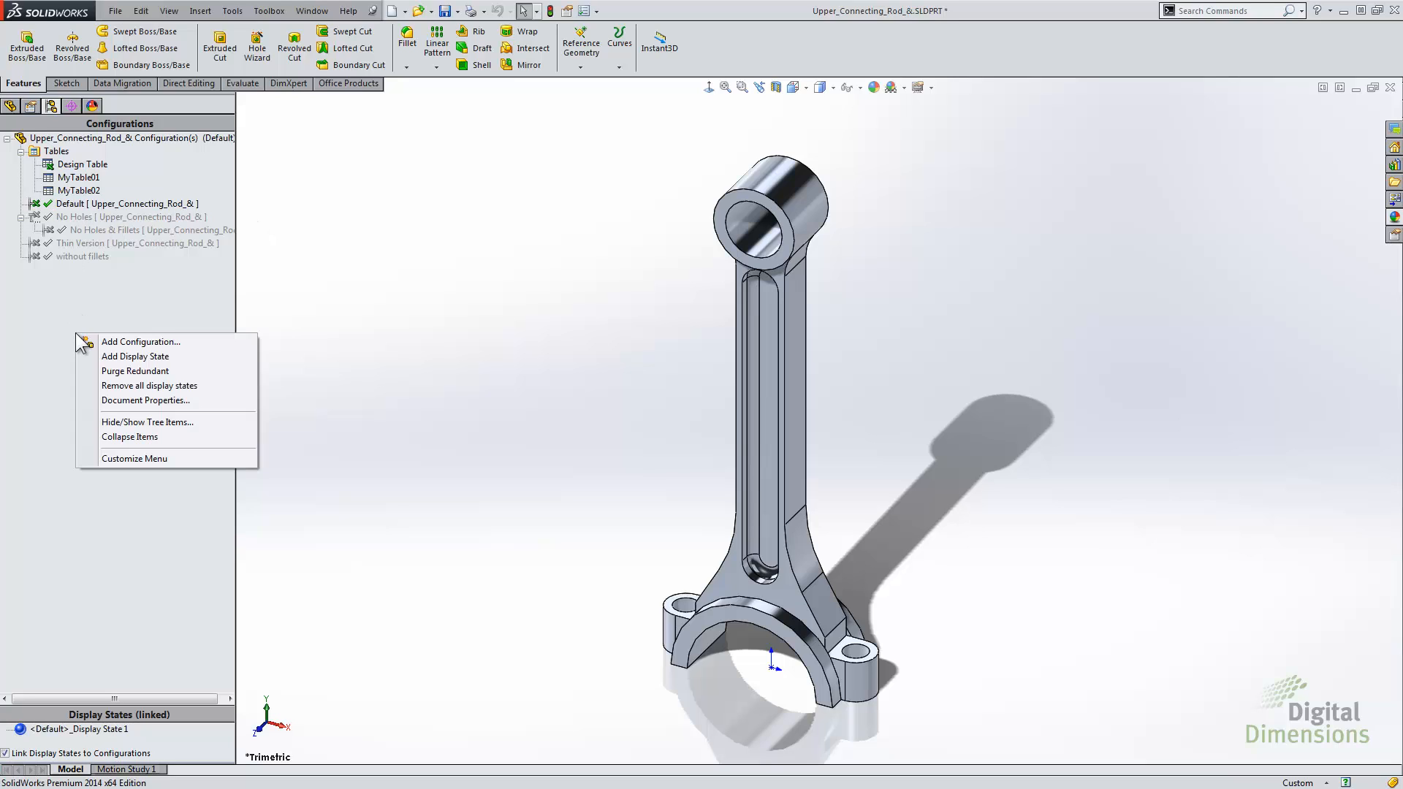
{"action": "left_click", "coordinate": [106, 341]}
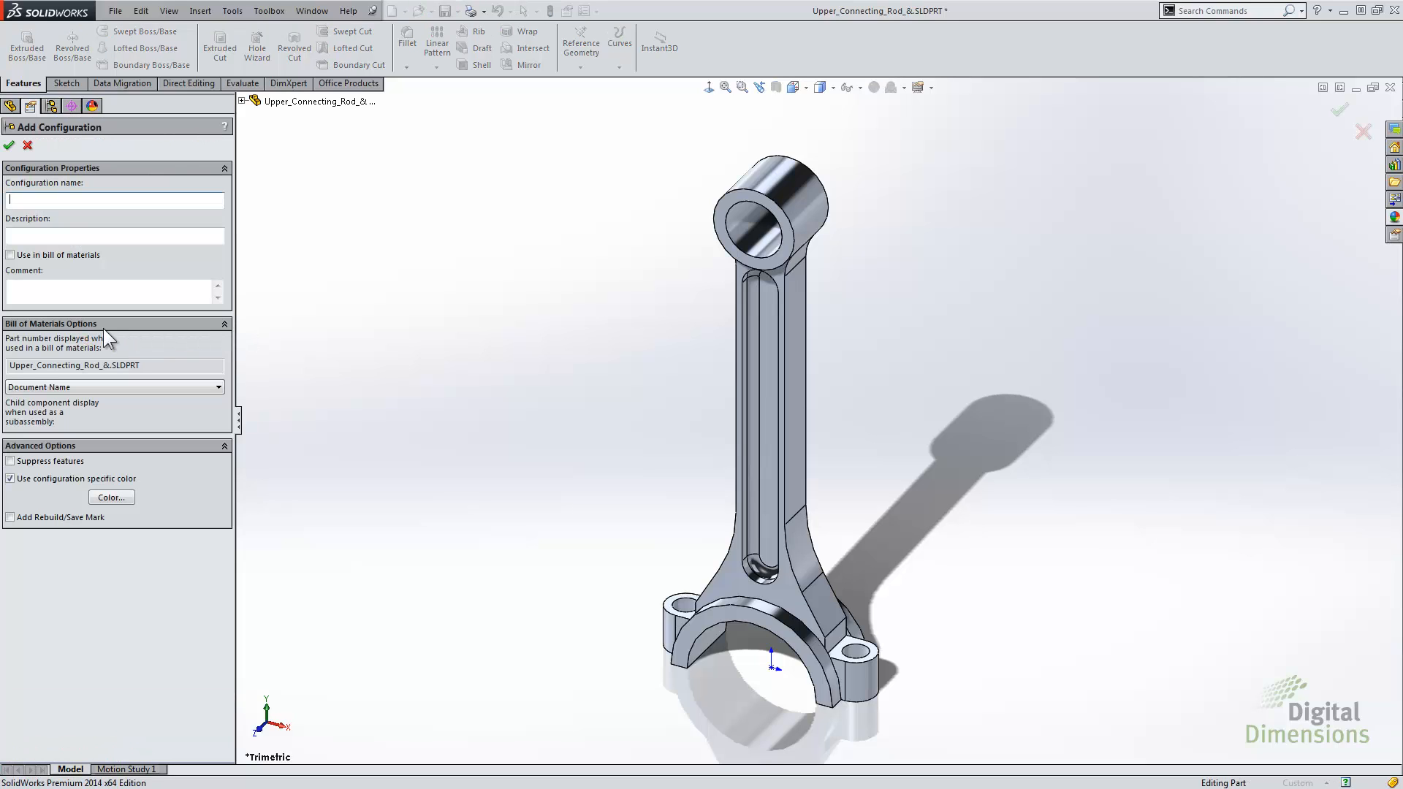
{"action": "type", "text": "NewSetup"}
{"action": "key", "text": "Return"}
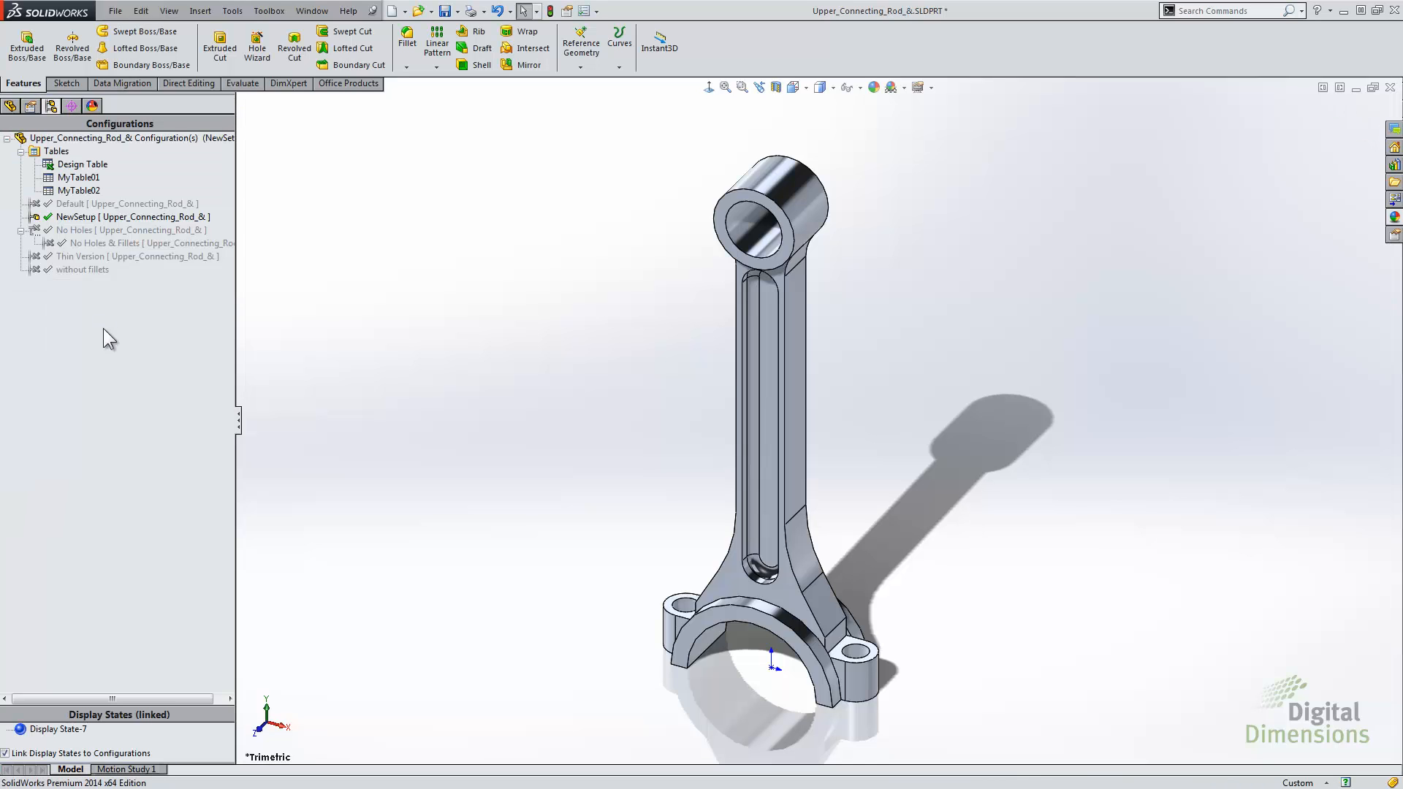
Activate the "No Holes" configuration
{"action": "left_click", "coordinate": [60, 218]}
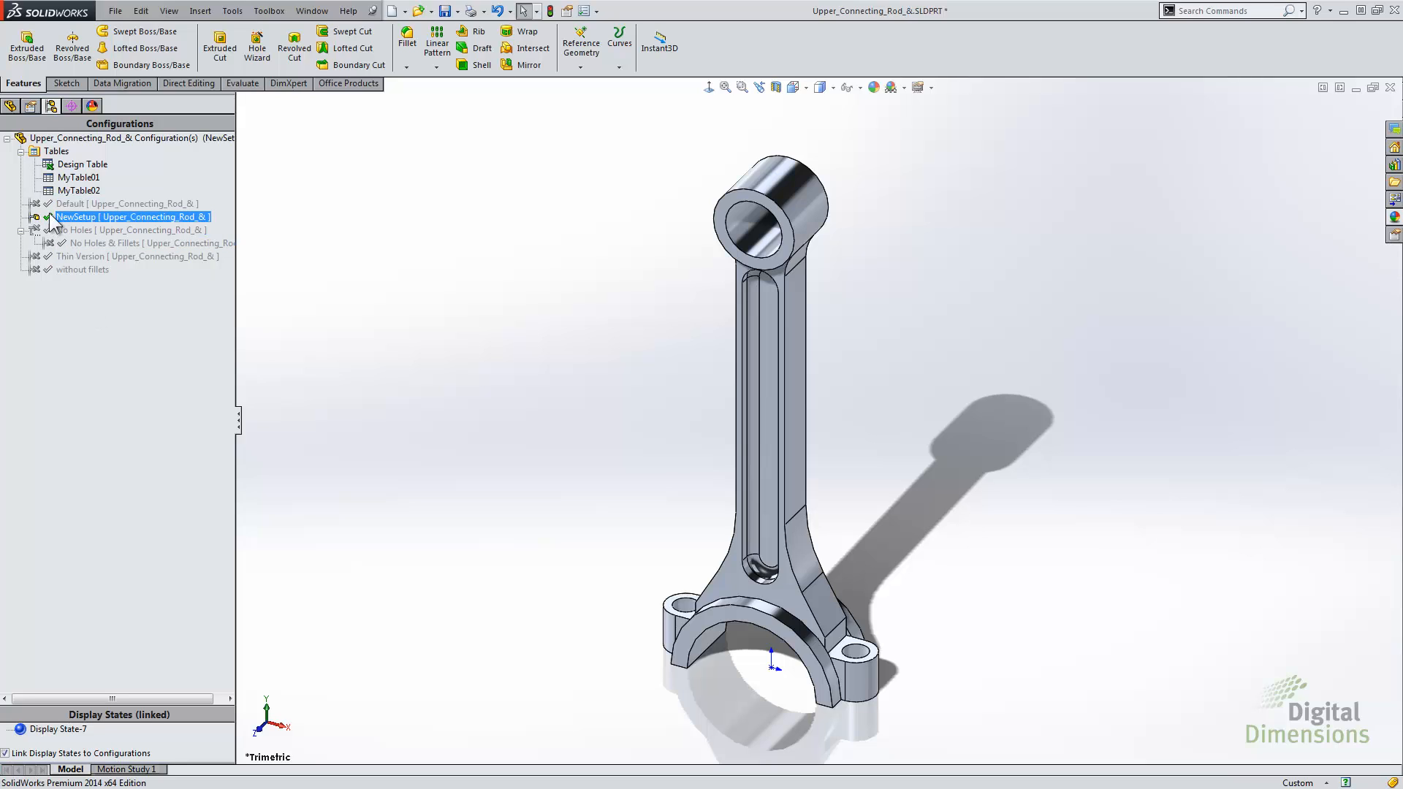
{"action": "left_click", "coordinate": [78, 231]}
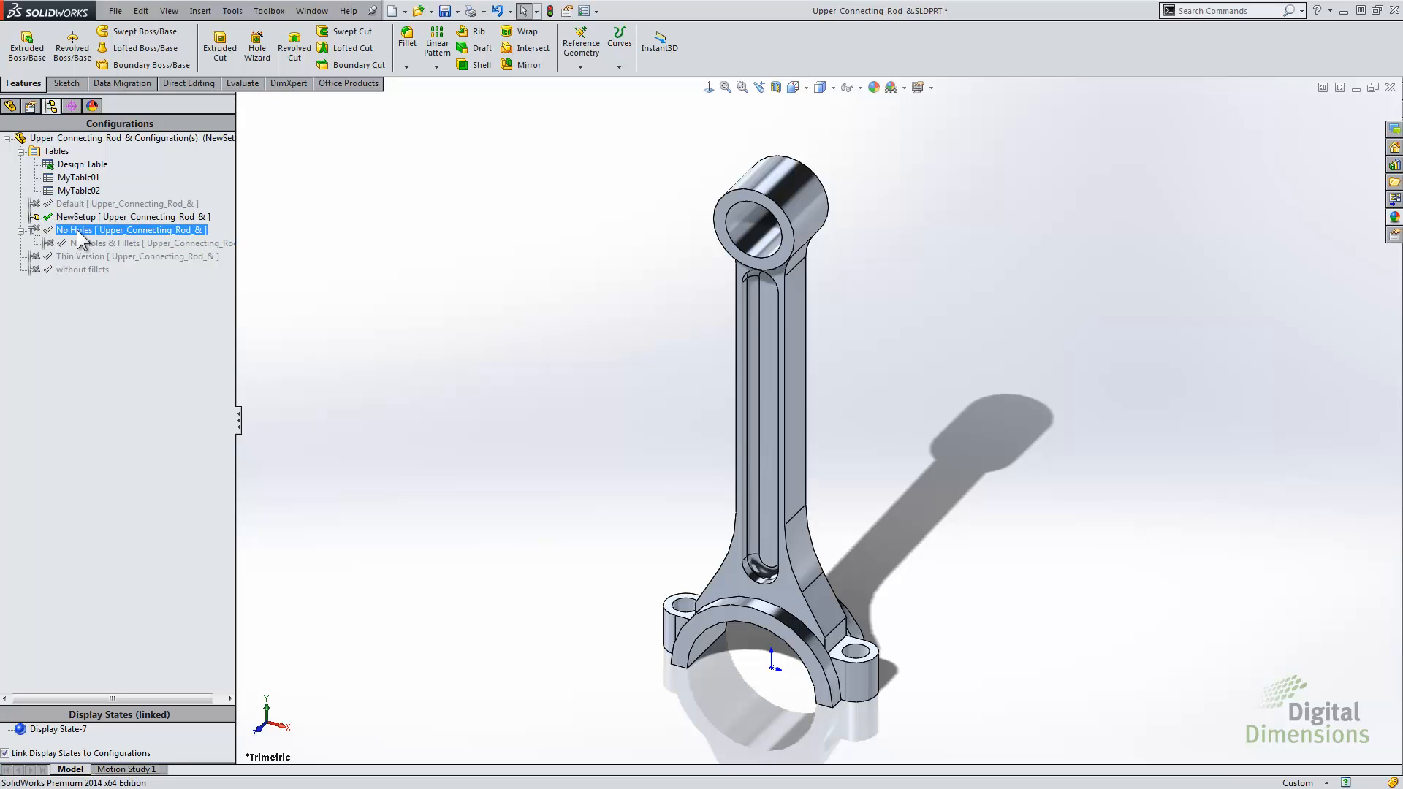
{"action": "double_click", "coordinate": [78, 232]}
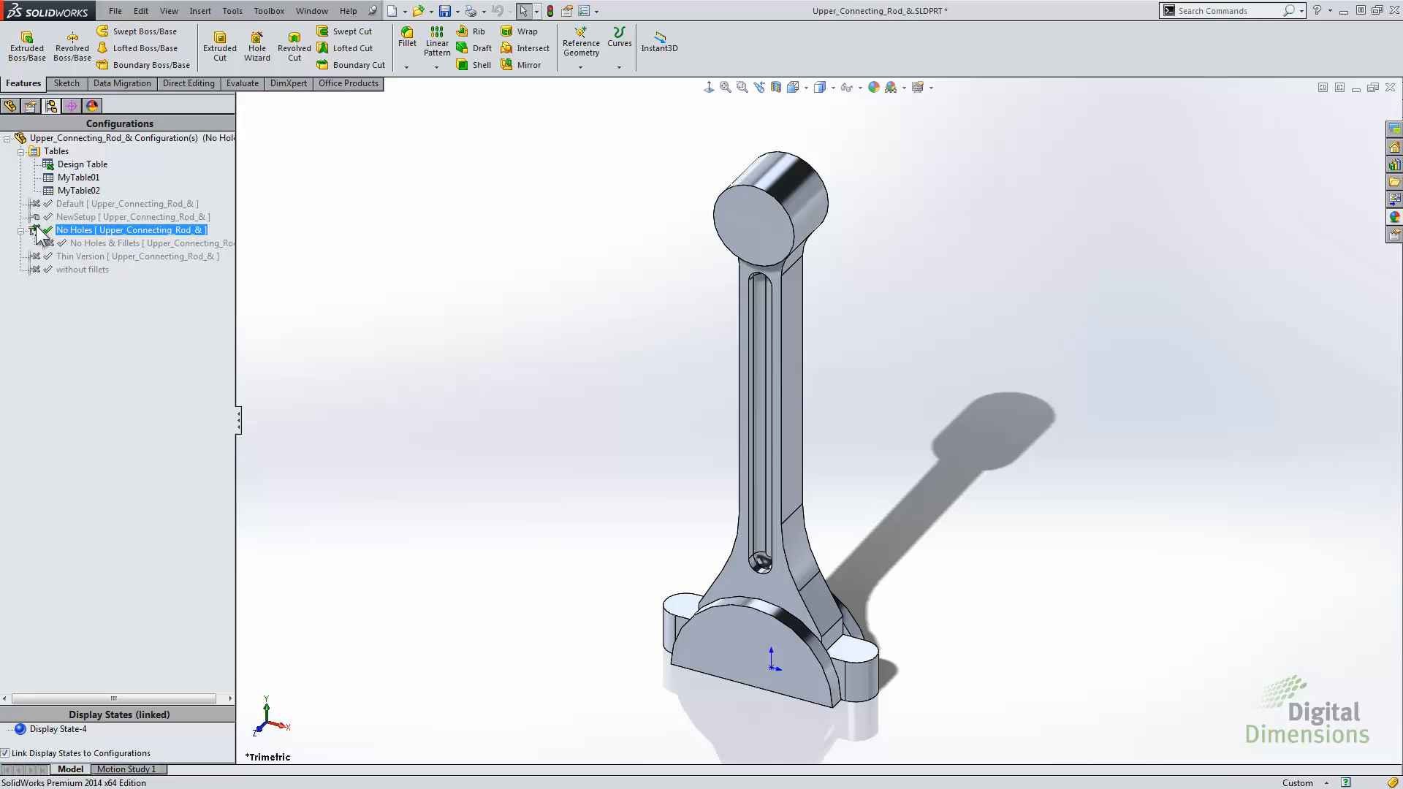
Reopen the design table in a separate window and add the "NewSetup" configuration to it as a row
{"action": "left_click", "coordinate": [77, 165]}
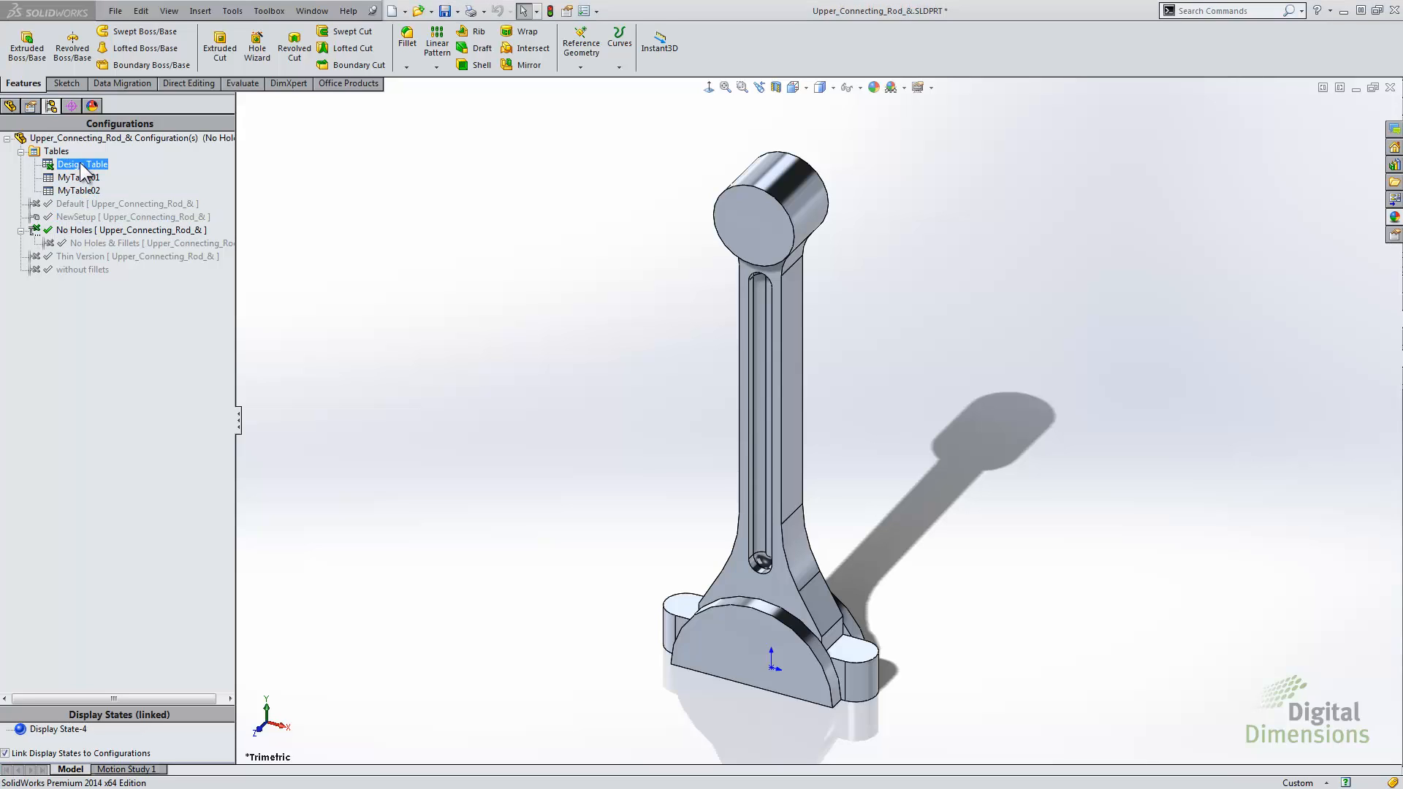
{"action": "right_click", "coordinate": [83, 167]}
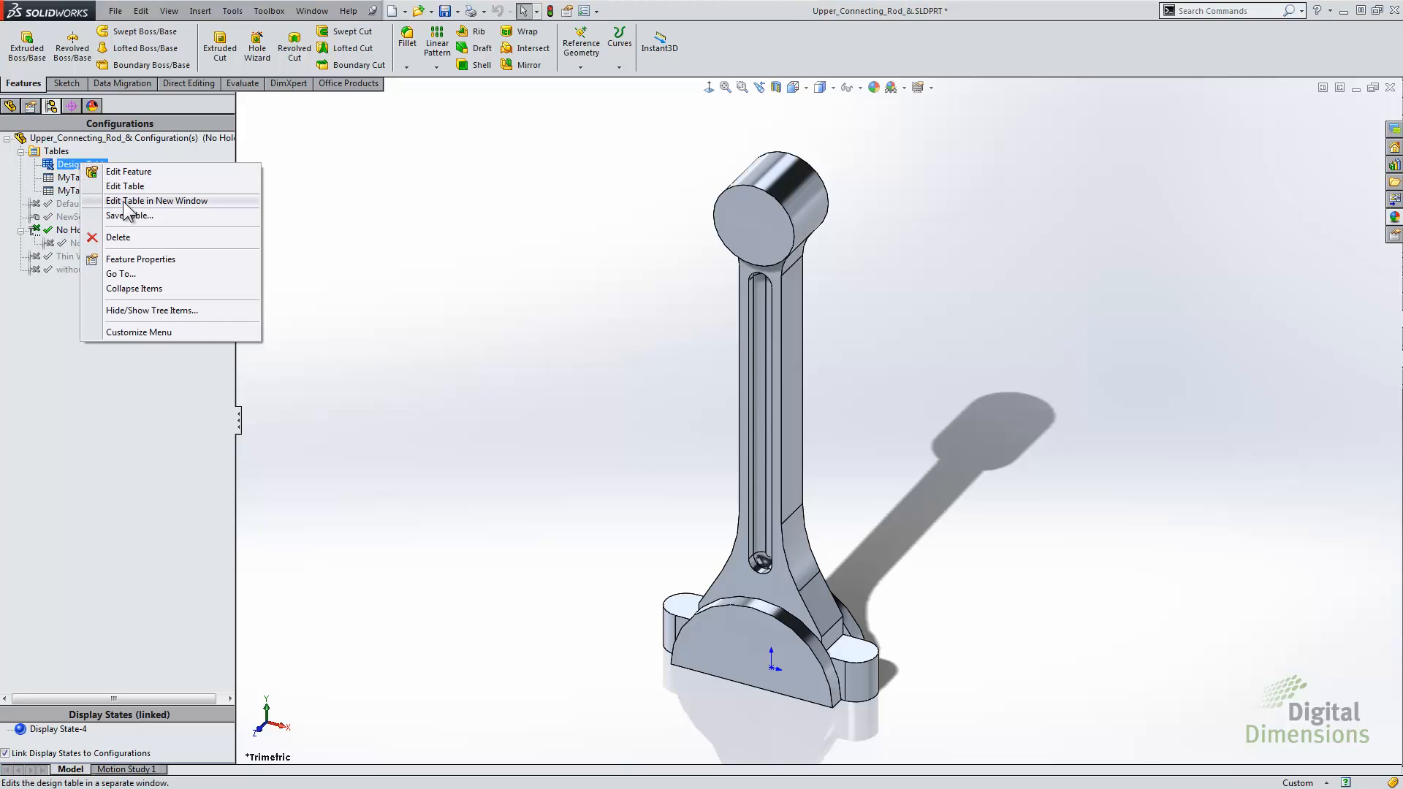
{"action": "left_click", "coordinate": [124, 201]}
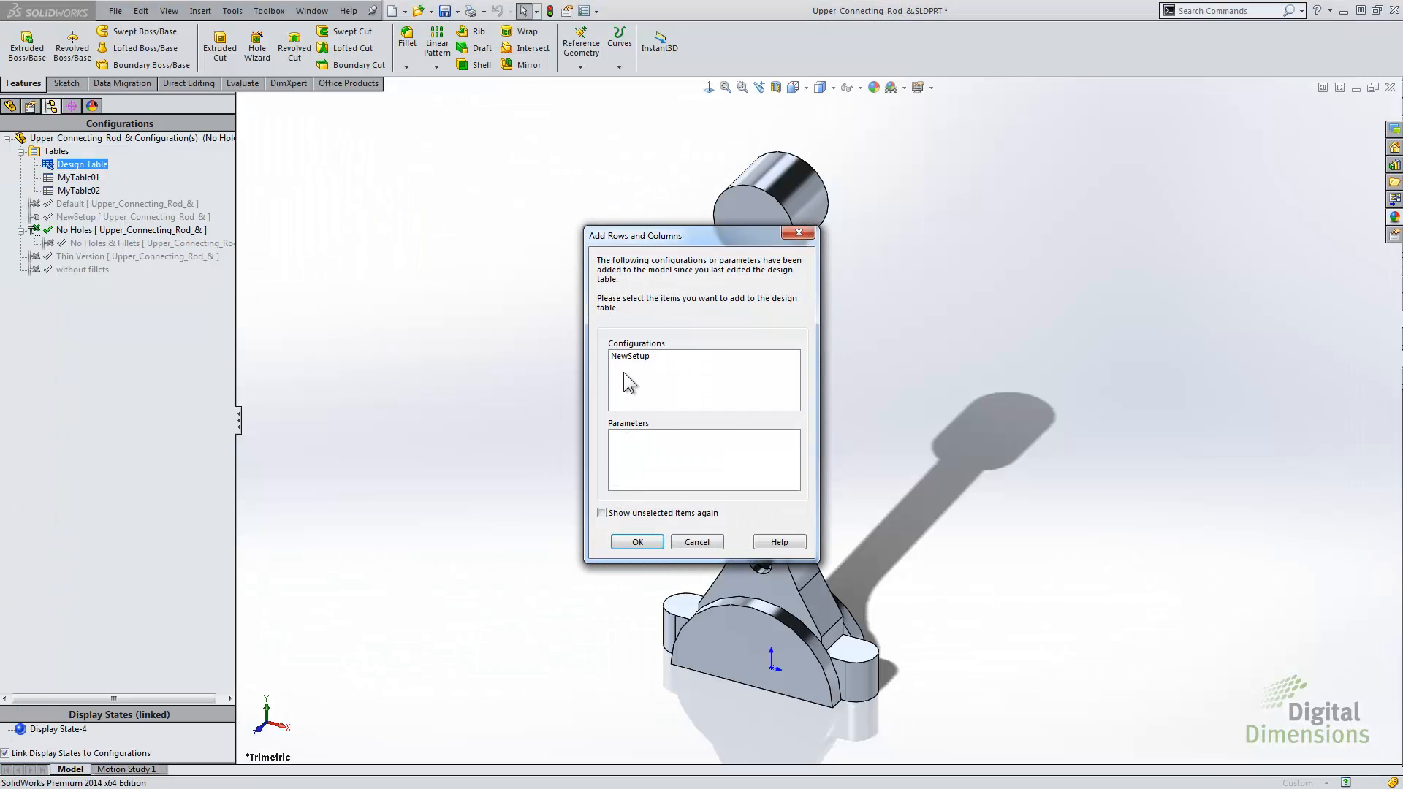
{"action": "left_click", "coordinate": [628, 357]}
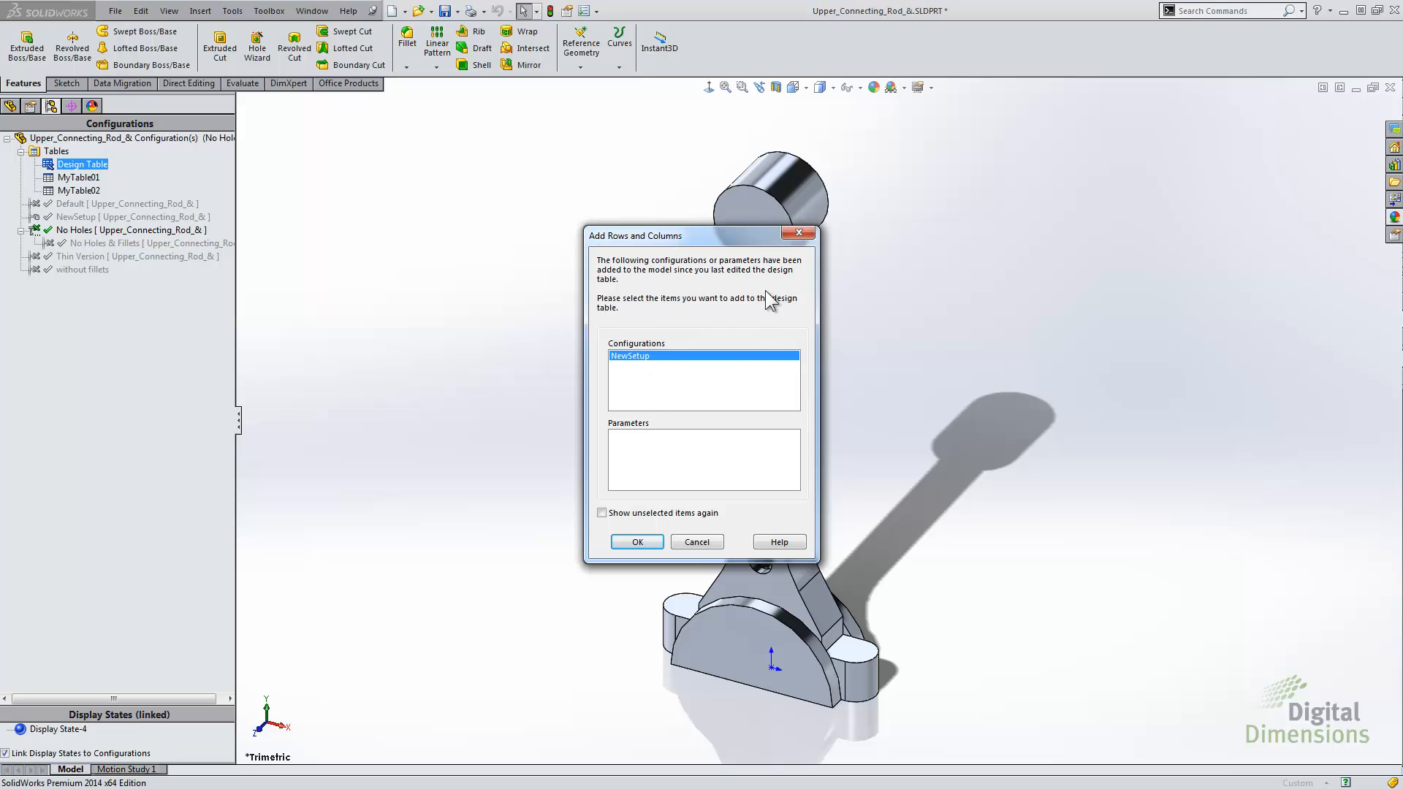
{"action": "left_click", "coordinate": [638, 541]}
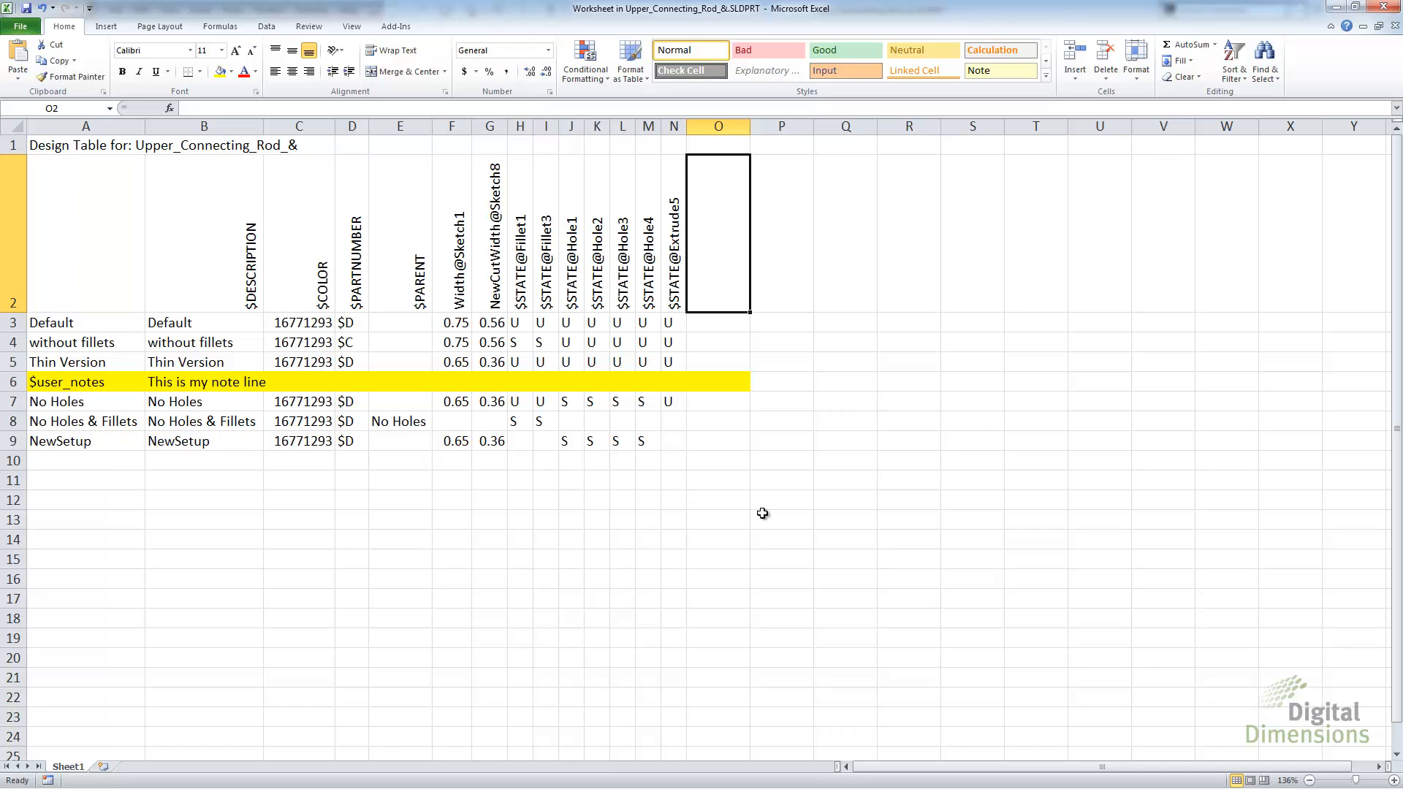
{"action": "left_click", "coordinate": [905, 401]}
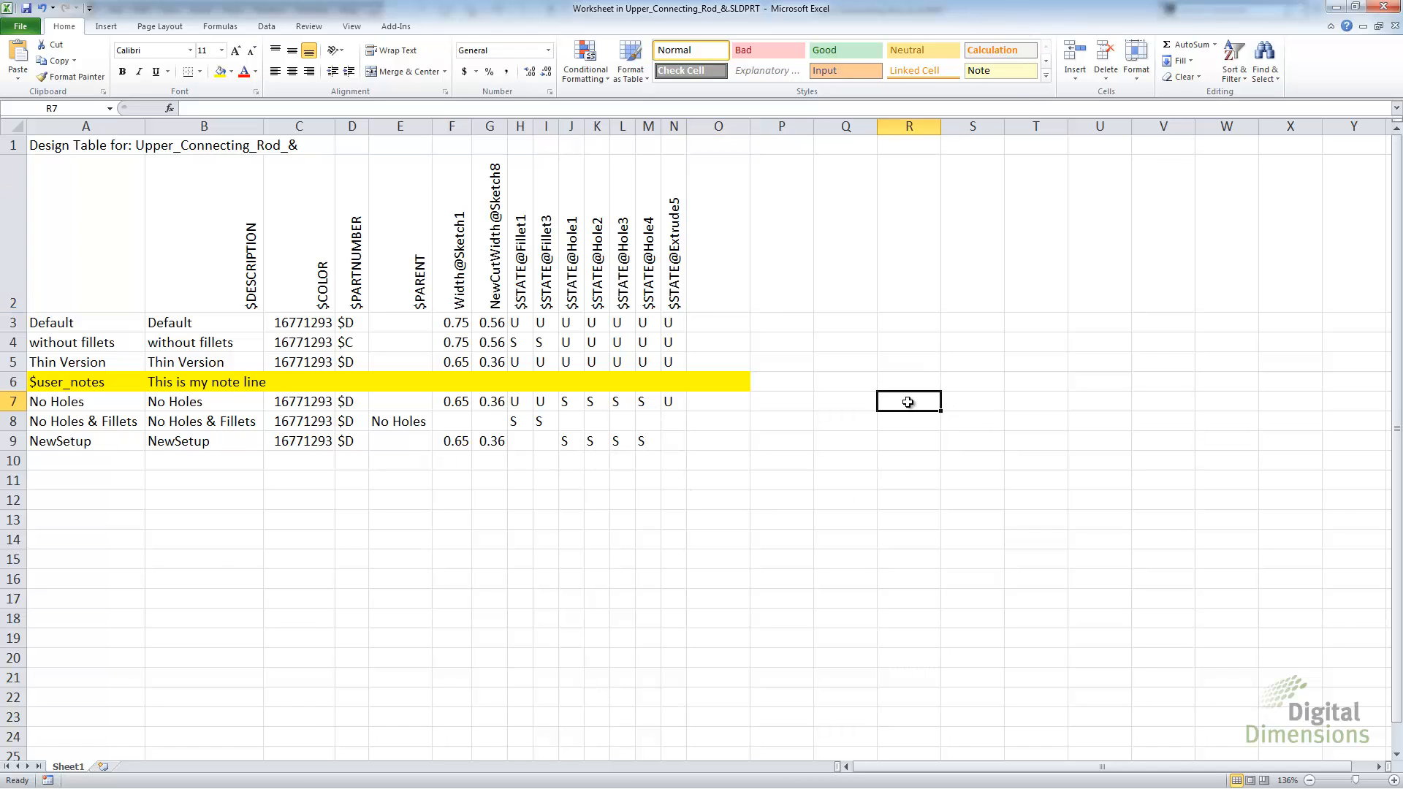
Close the Excel design table worksheet, return to SolidWorks, and activate the connecting rod's Default configuration
{"action": "scroll", "coordinate": [907, 402], "scroll_direction": "down", "scroll_amount": 2, "text": "ctrl"}
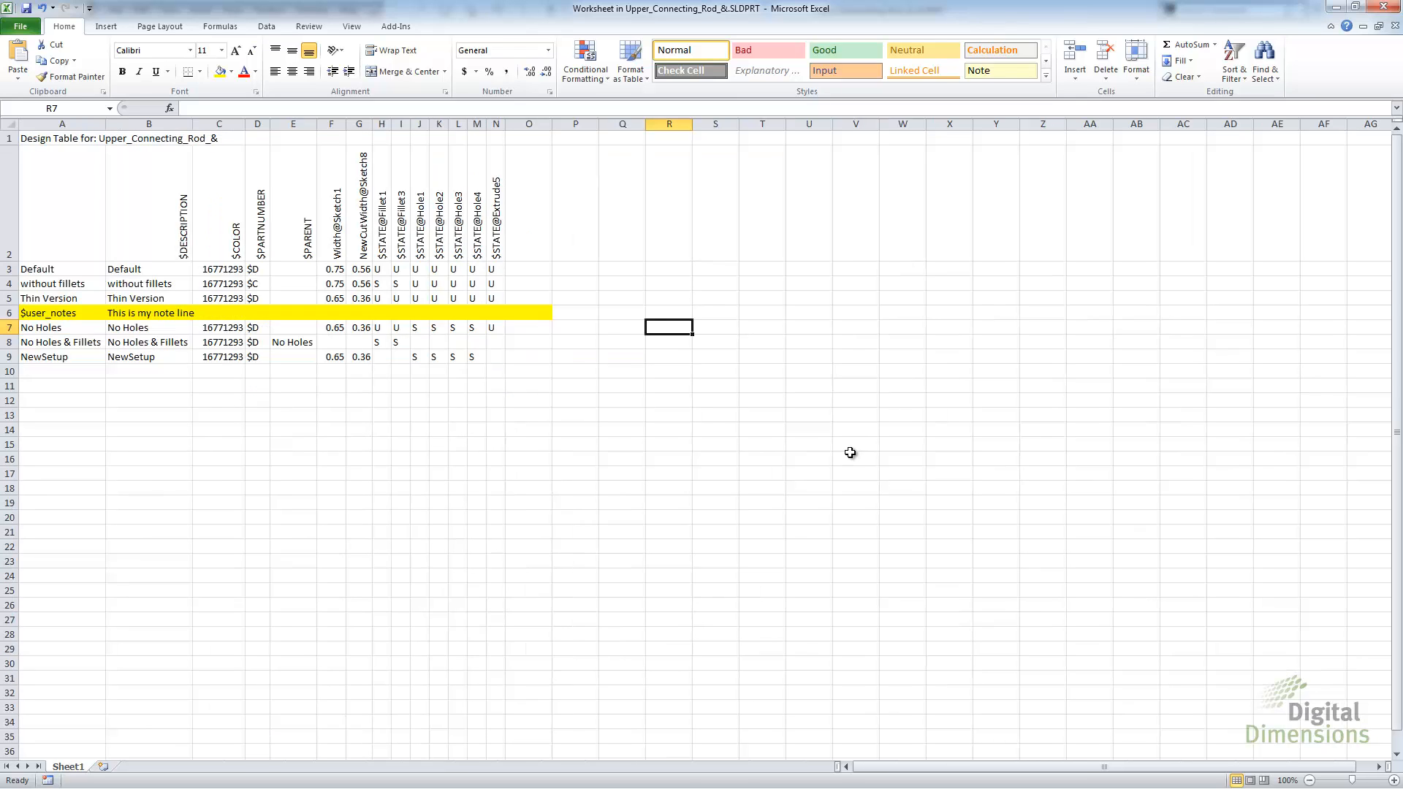
{"action": "left_click", "coordinate": [1381, 9]}
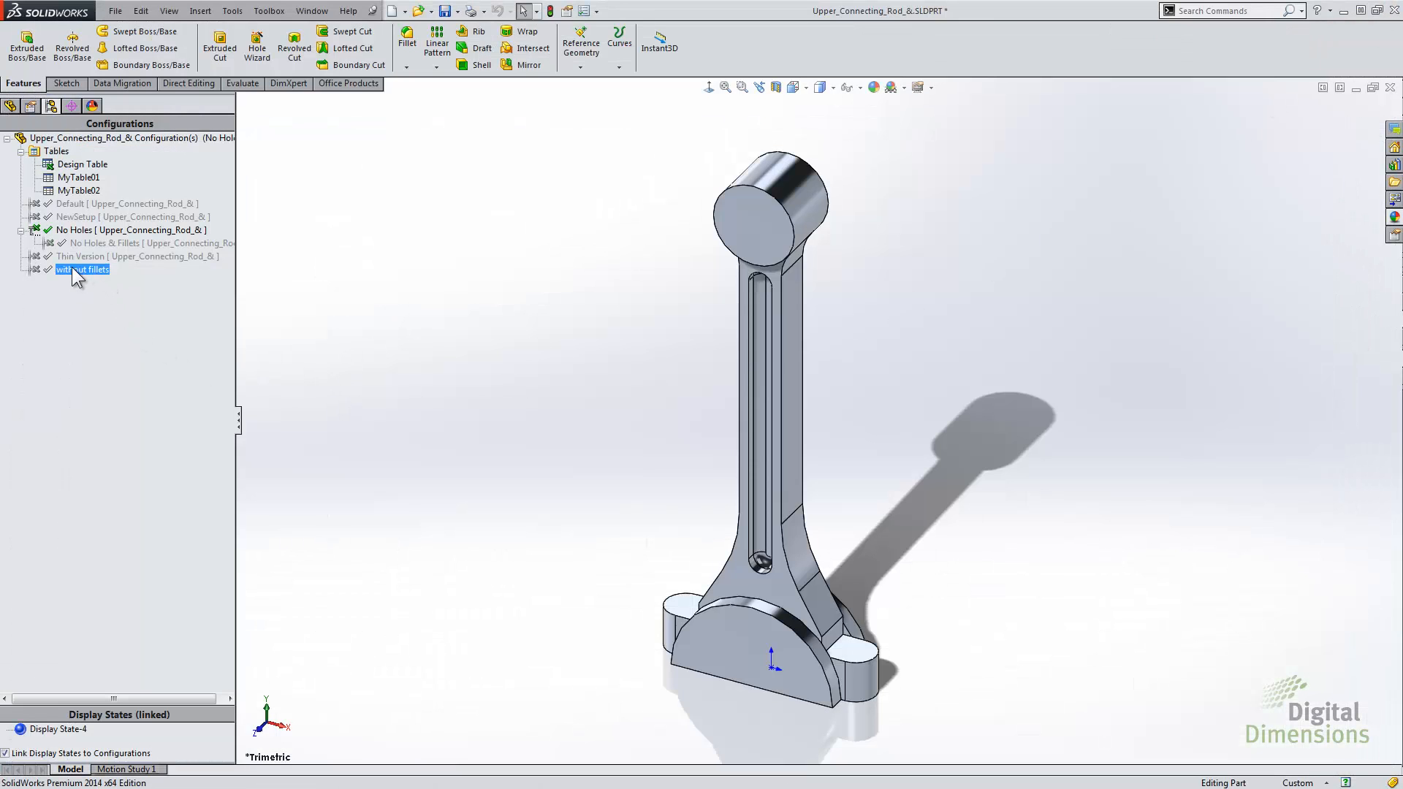
{"action": "left_click", "coordinate": [74, 217]}
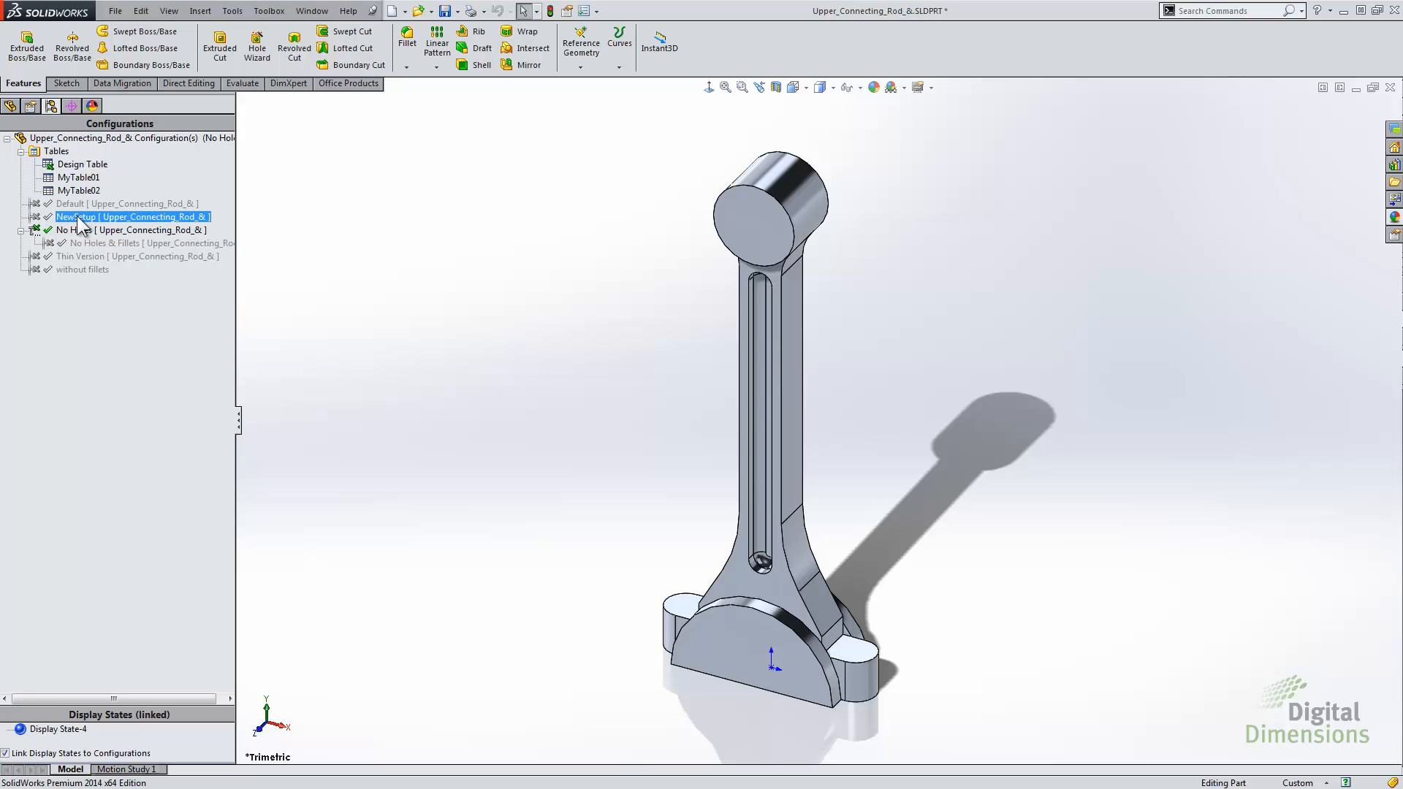
{"action": "left_click", "coordinate": [290, 203]}
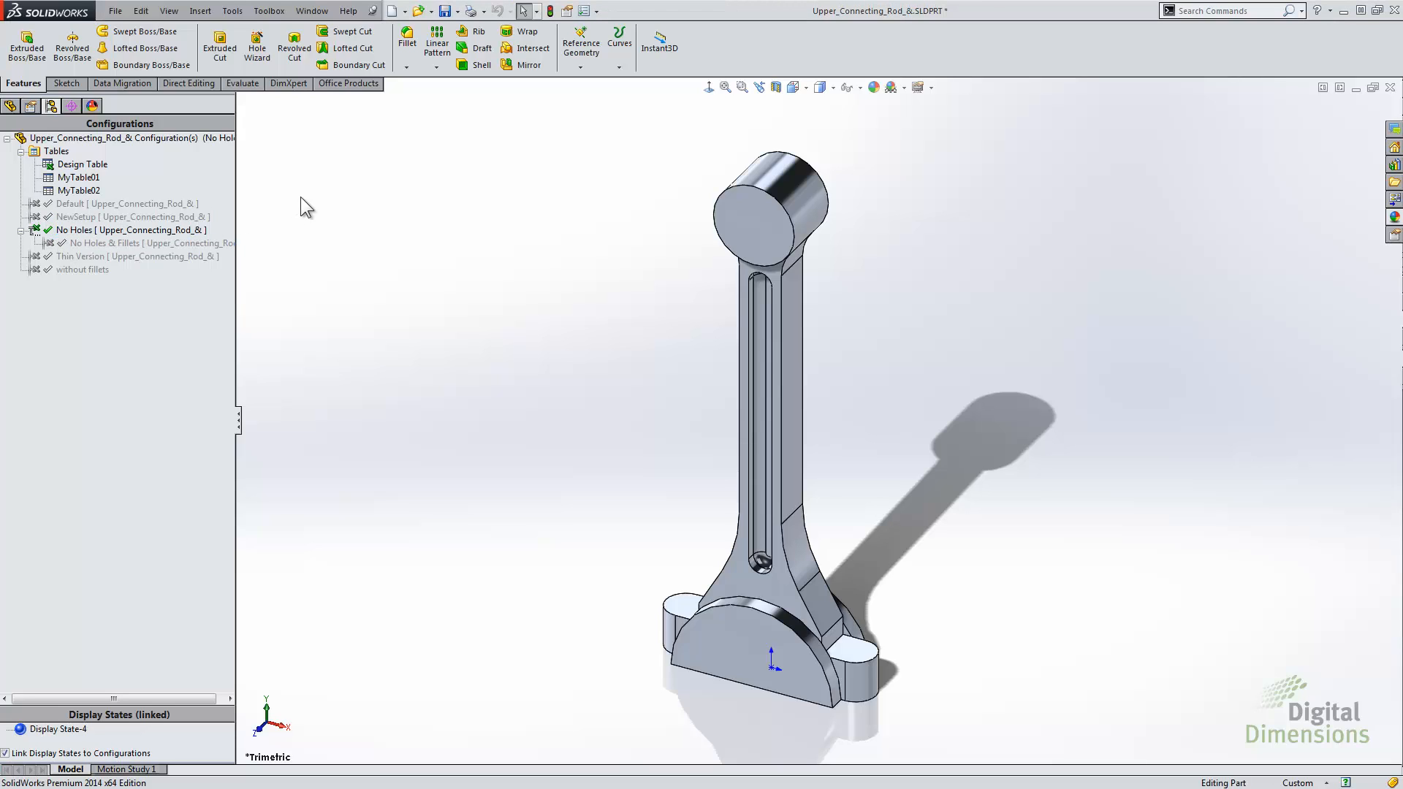
{"action": "double_click", "coordinate": [88, 204]}
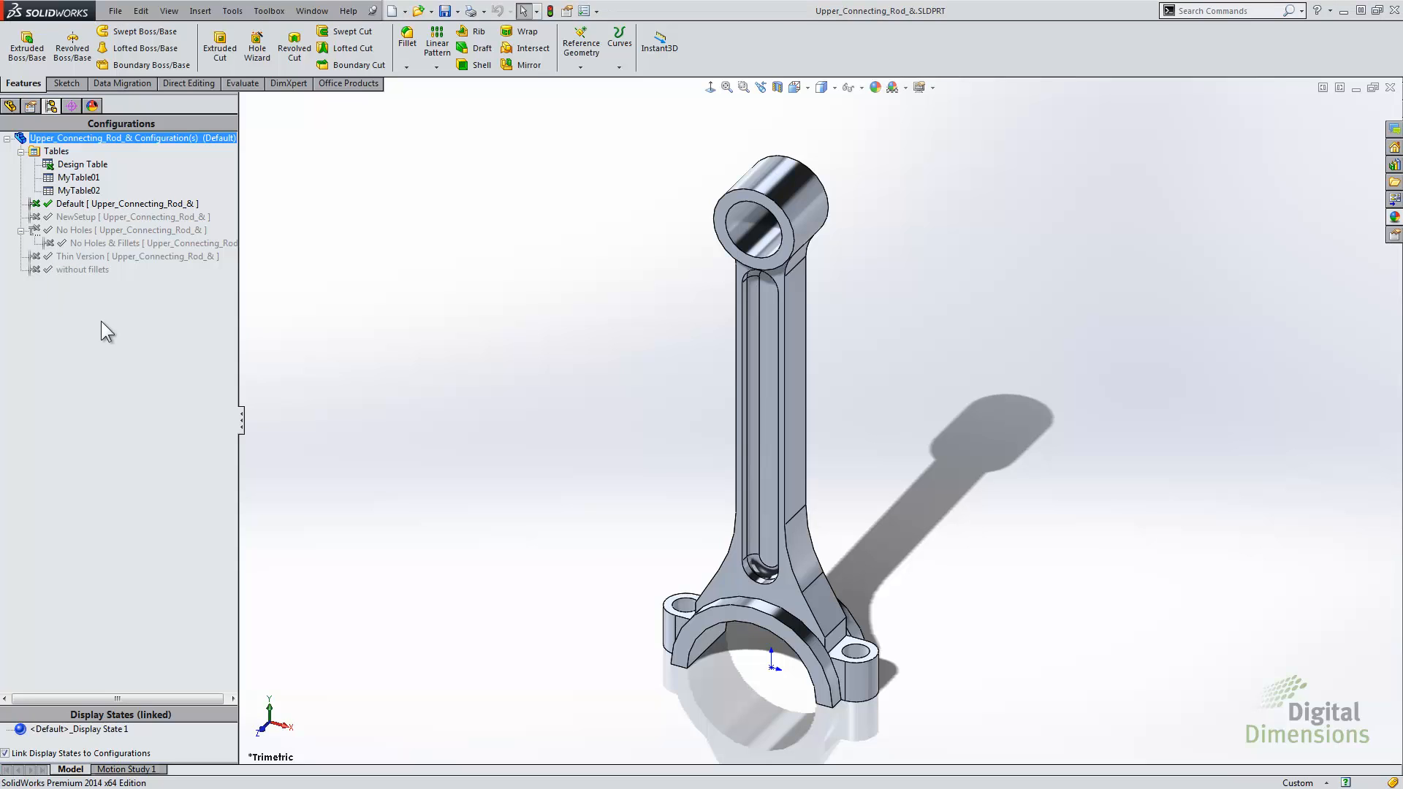
Remove the rebuild/save marks and purge the stored data for all configurations of the part
{"action": "right_click", "coordinate": [102, 138]}
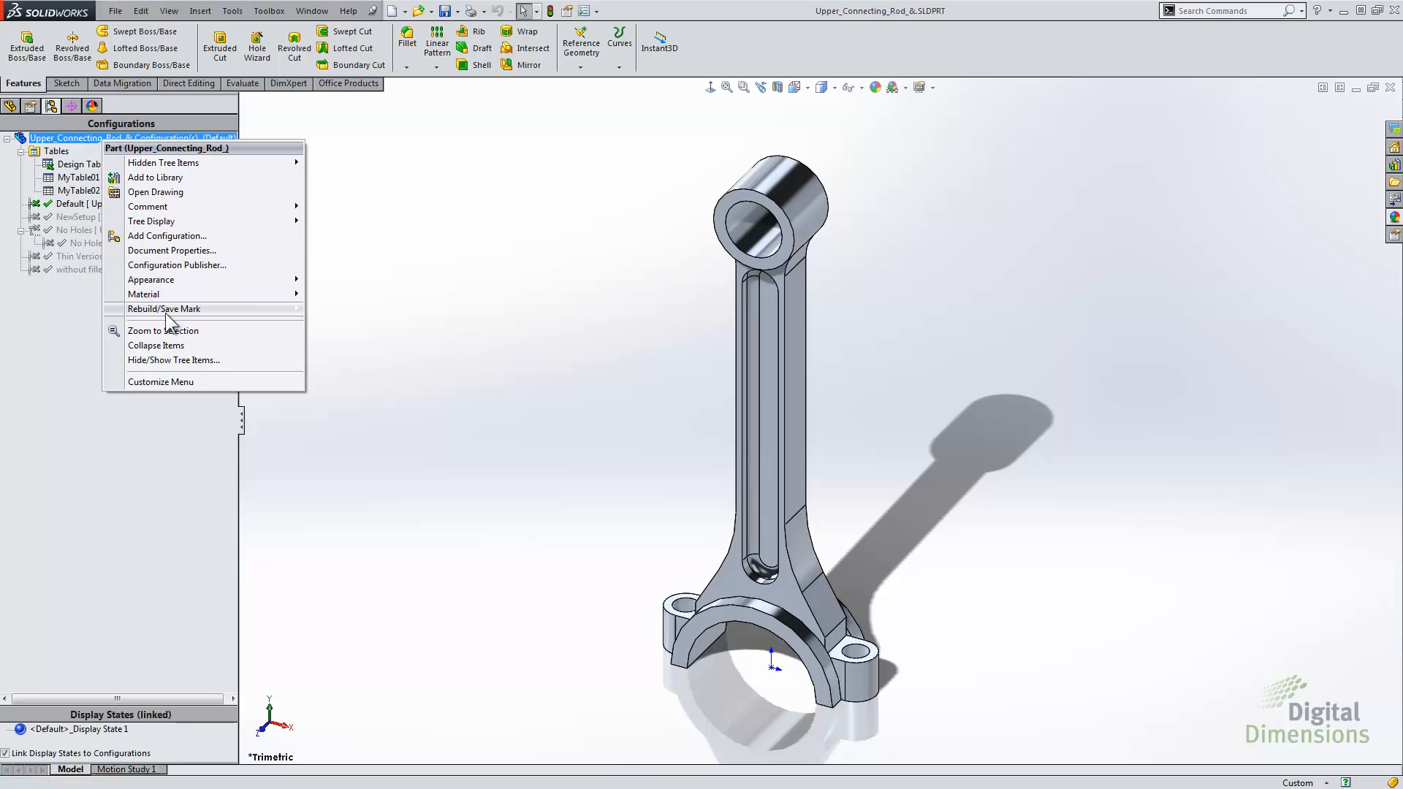
{"action": "mouse_move", "coordinate": [155, 310]}
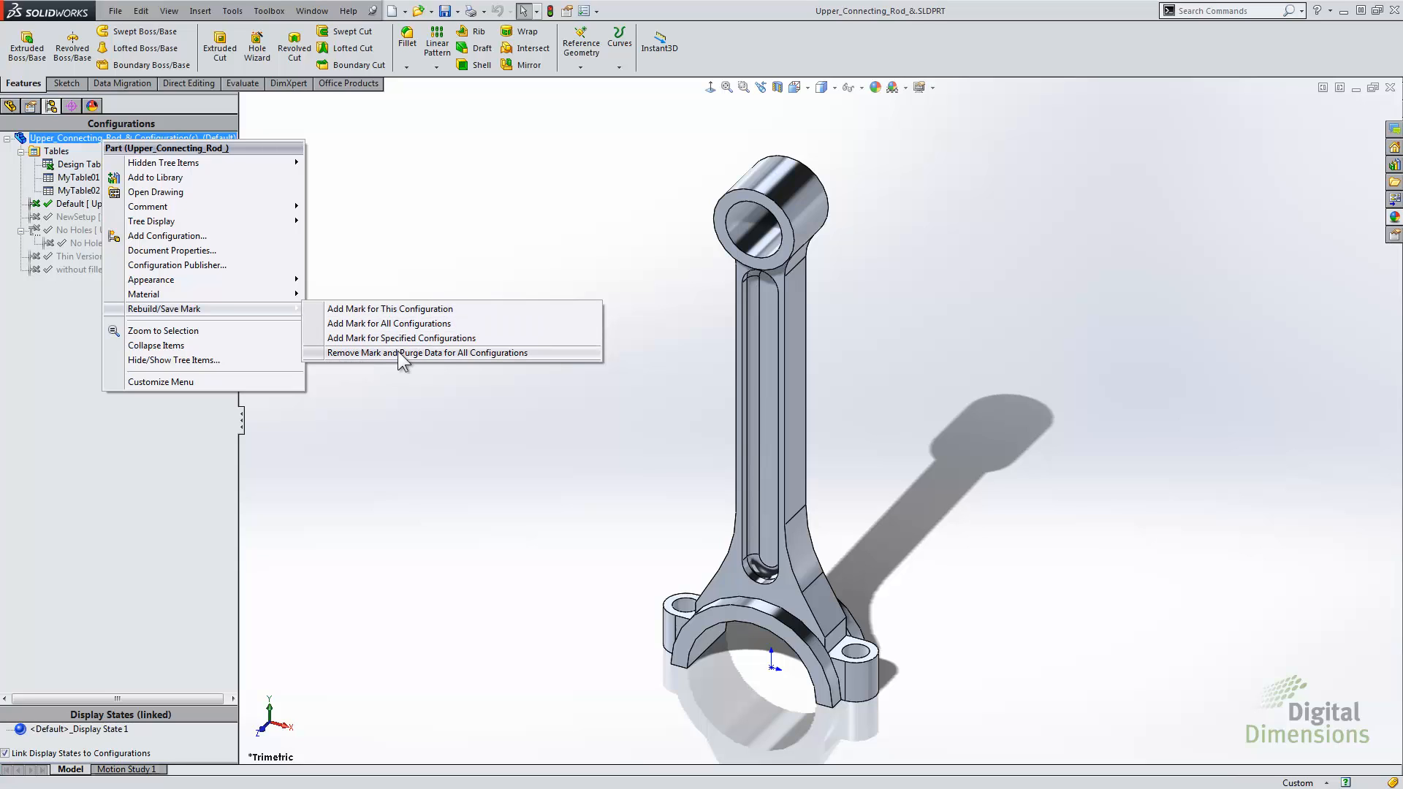
{"action": "left_click", "coordinate": [438, 354]}
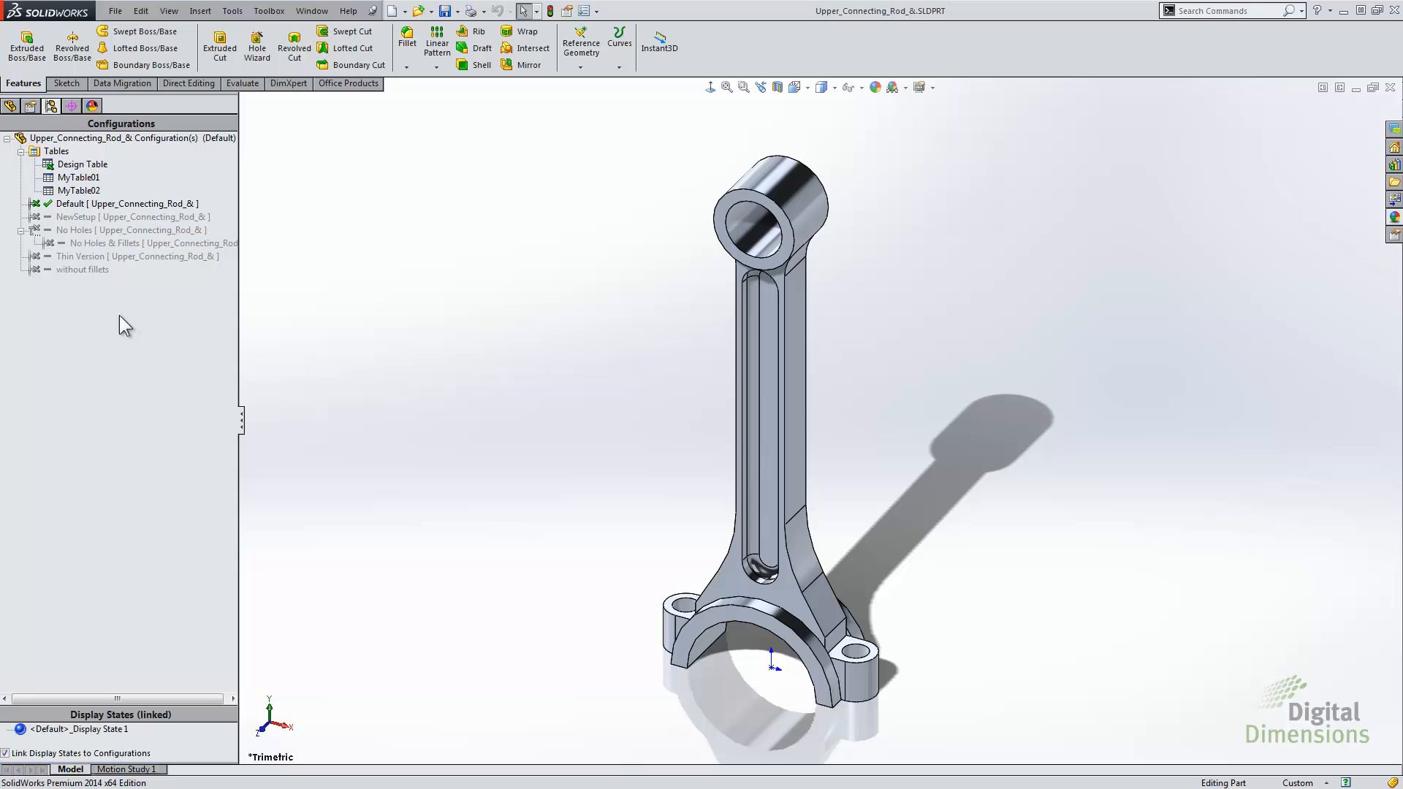
Close the Upper_Connecting_Rod_& part and reopen it from the recent documents
{"action": "left_click", "coordinate": [39, 271]}
{"action": "left_click", "coordinate": [1391, 87]}
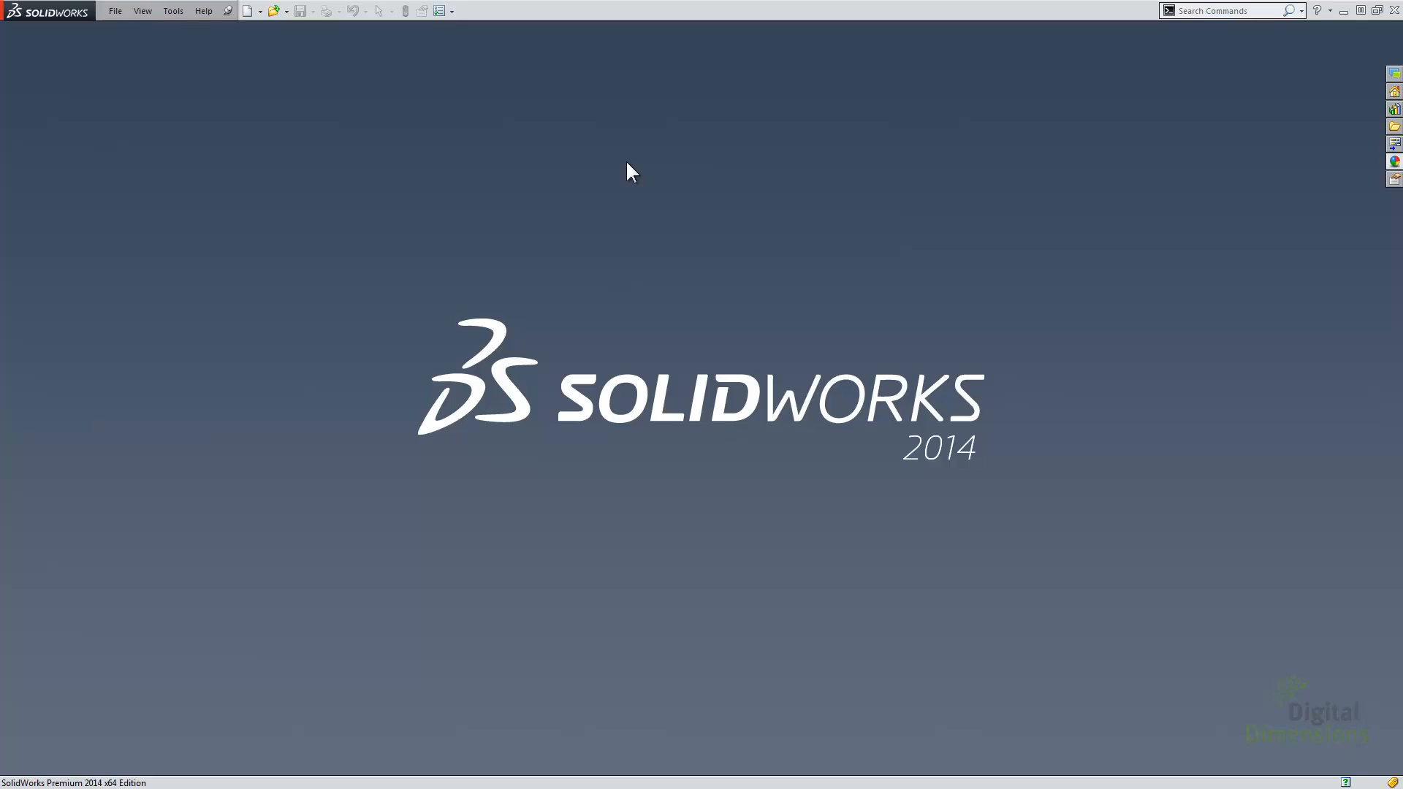
{"action": "key", "text": "r"}
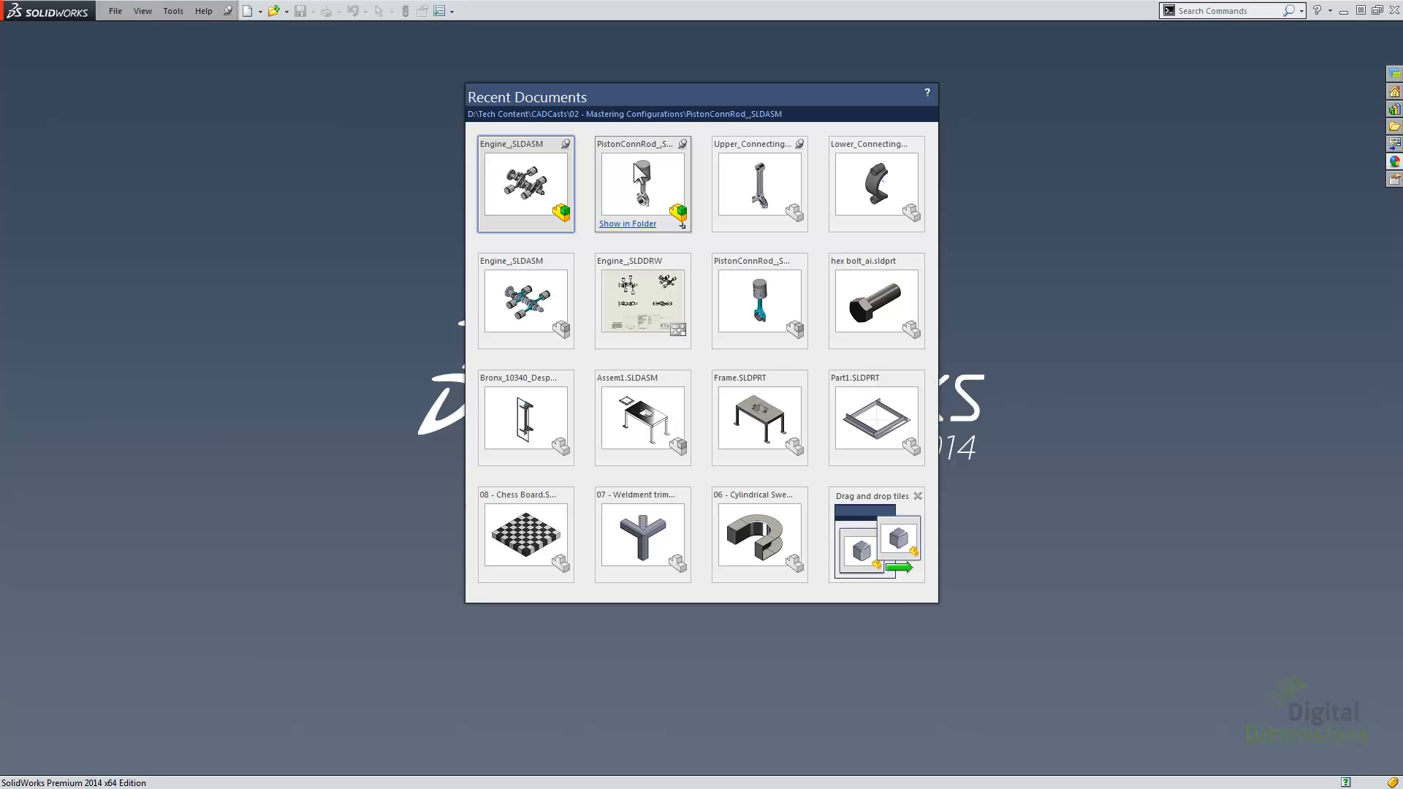
{"action": "left_click", "coordinate": [754, 180]}
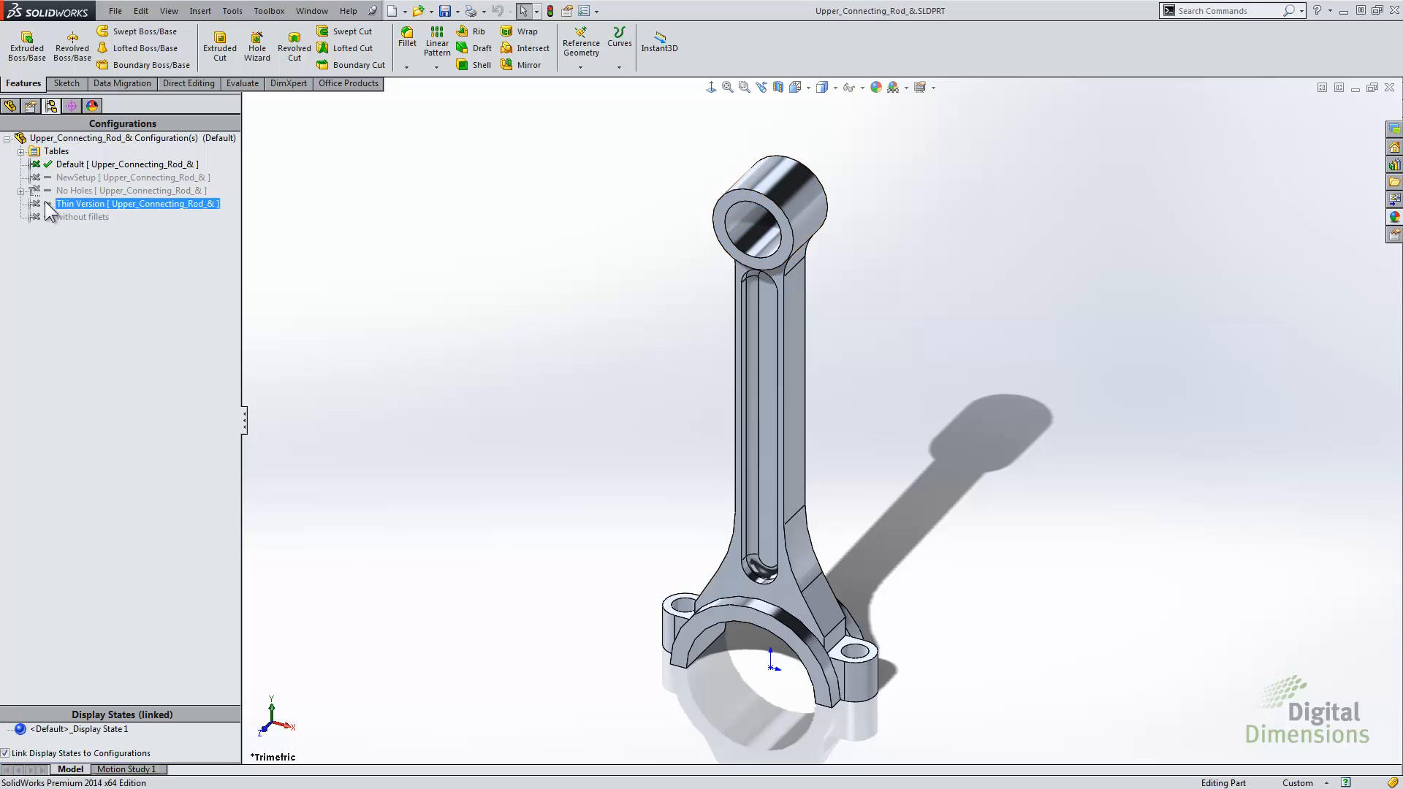
Activate the without fillets configuration, followed by the NewSetup configuration
{"action": "double_click", "coordinate": [53, 217]}
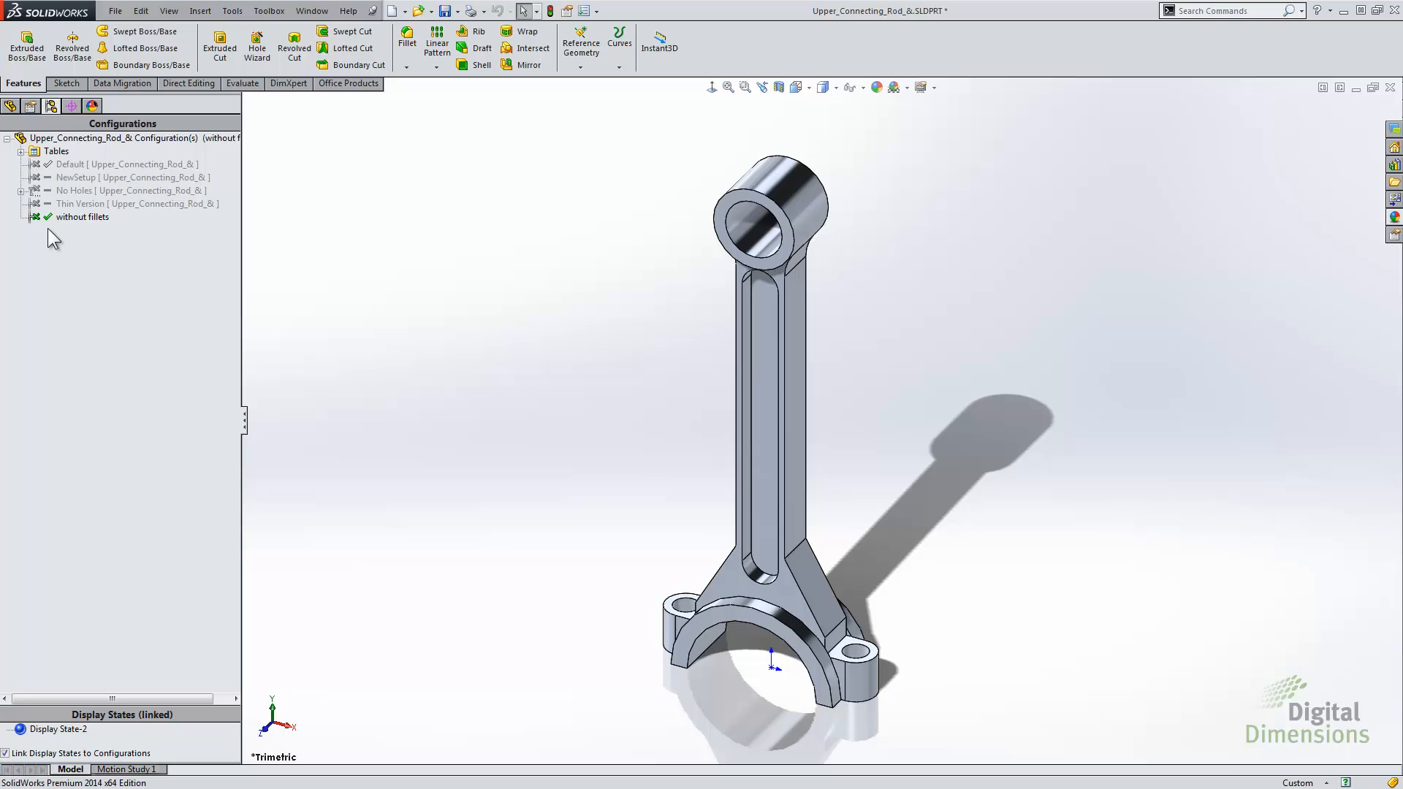
{"action": "double_click", "coordinate": [76, 180]}
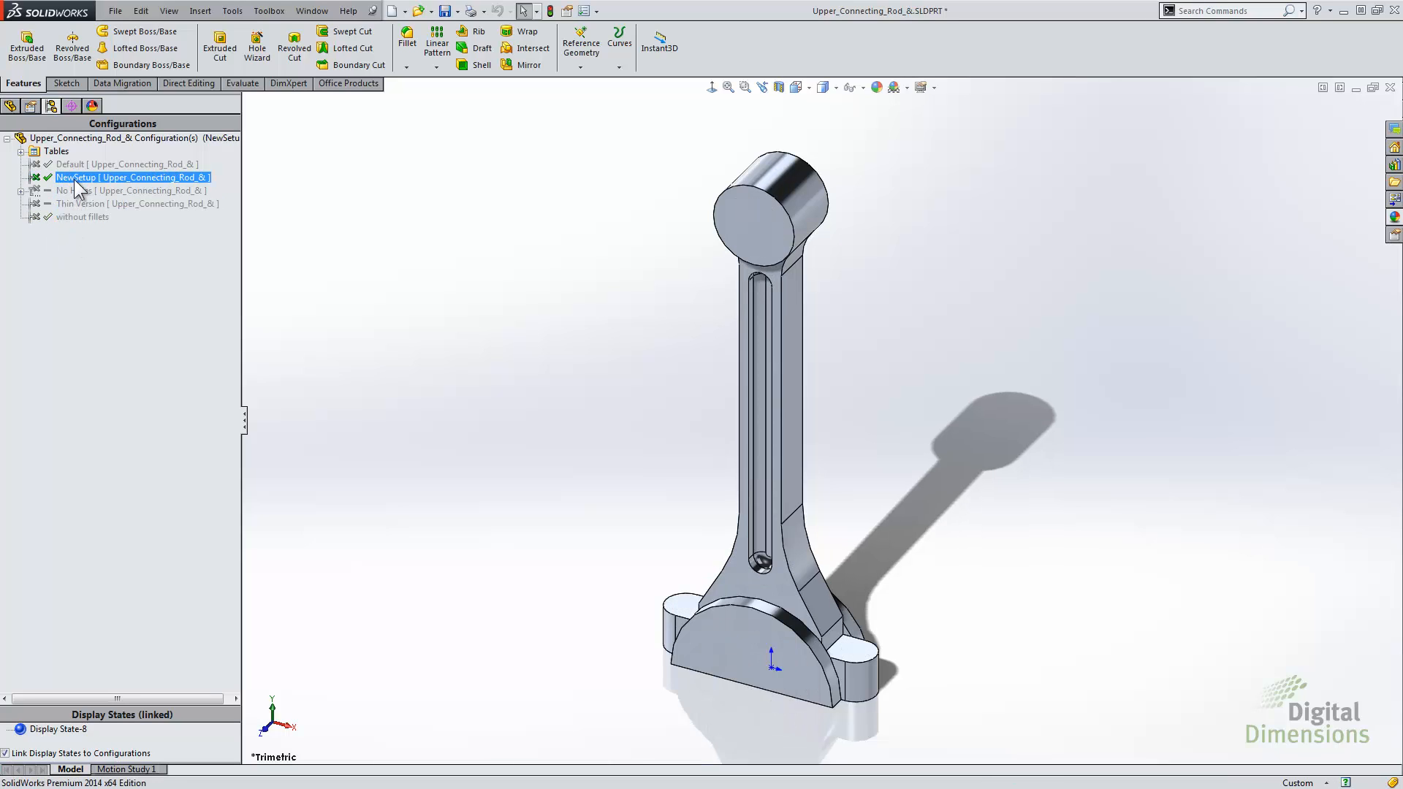
Add a rebuild/save mark to the NewSetup configuration only
{"action": "right_click", "coordinate": [128, 138]}
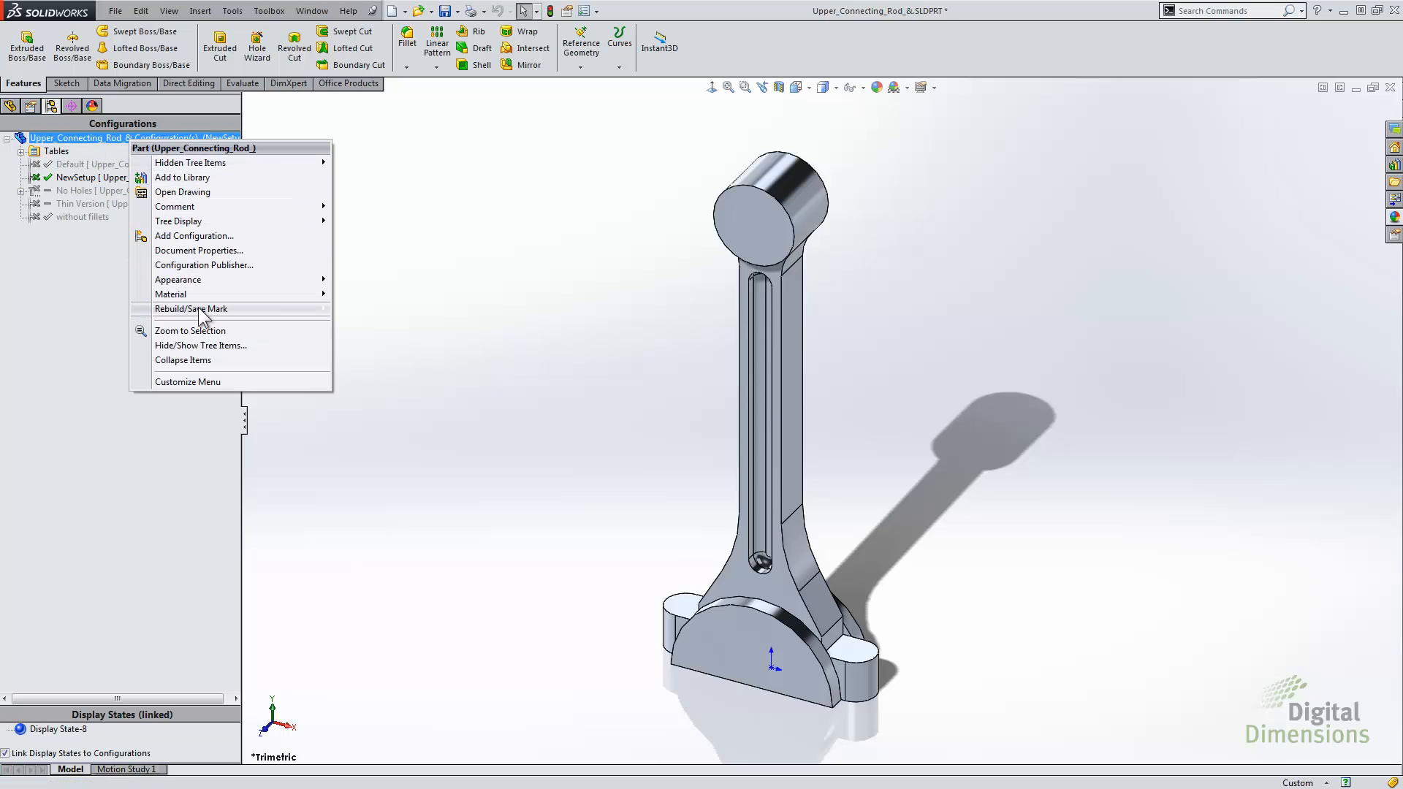
{"action": "mouse_move", "coordinate": [199, 311]}
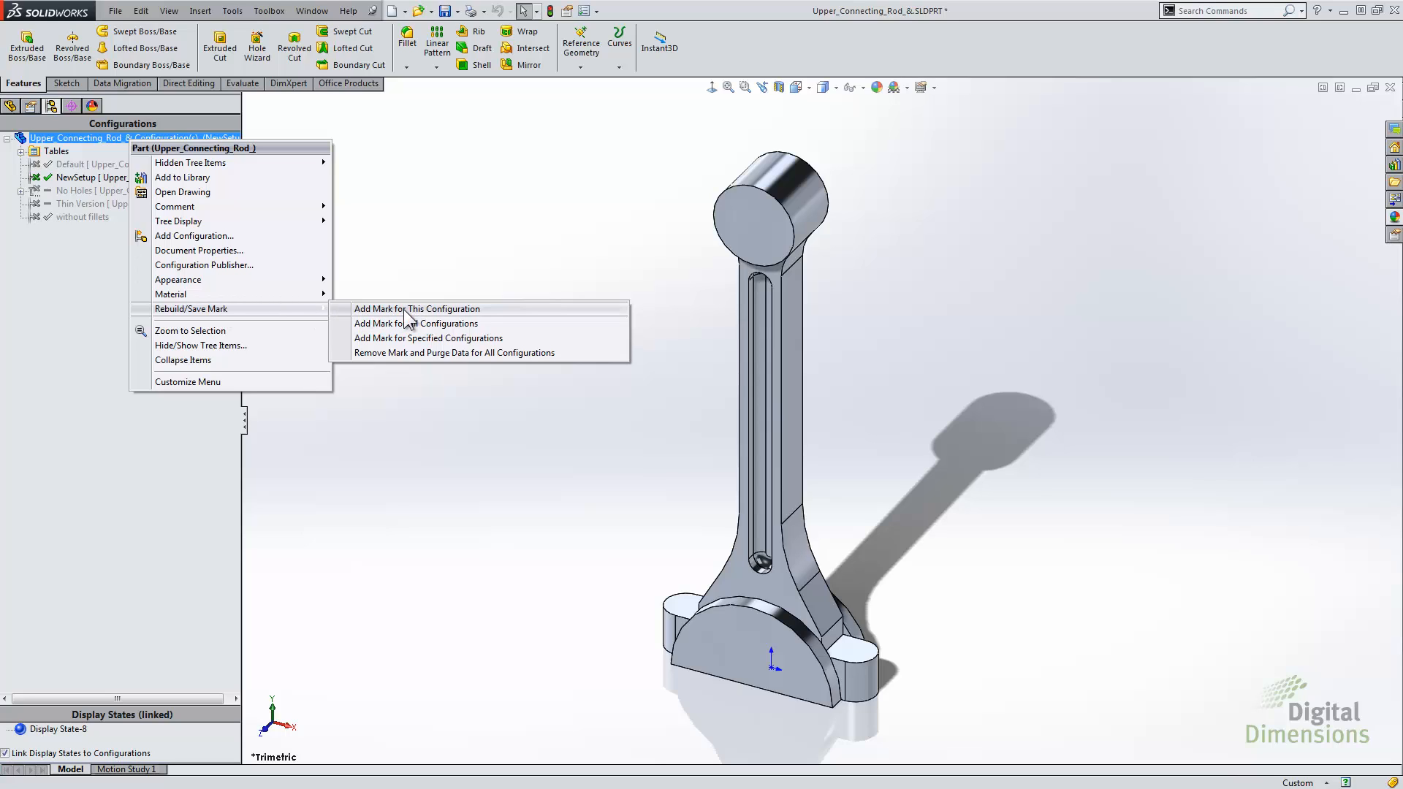
{"action": "left_click", "coordinate": [73, 257]}
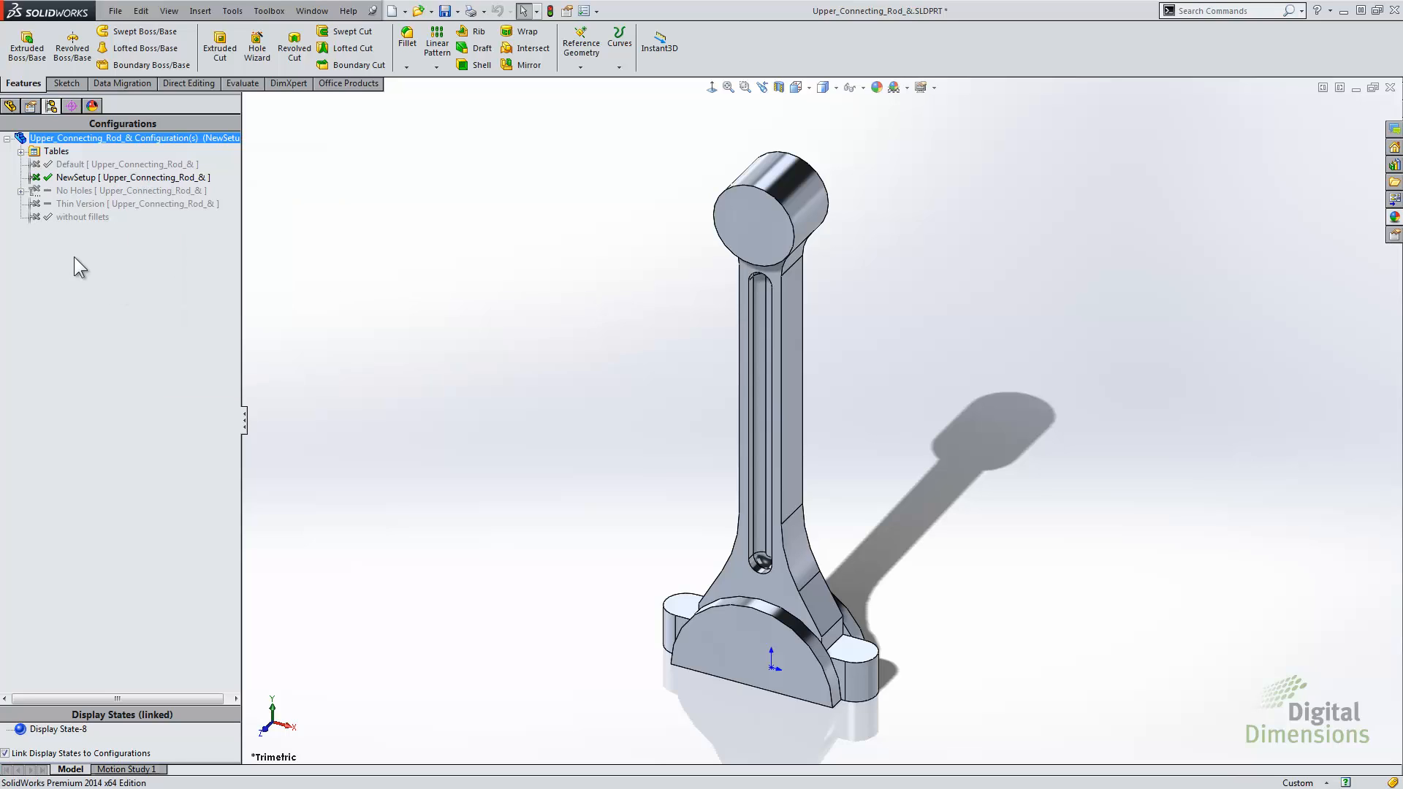
{"action": "right_click", "coordinate": [70, 177]}
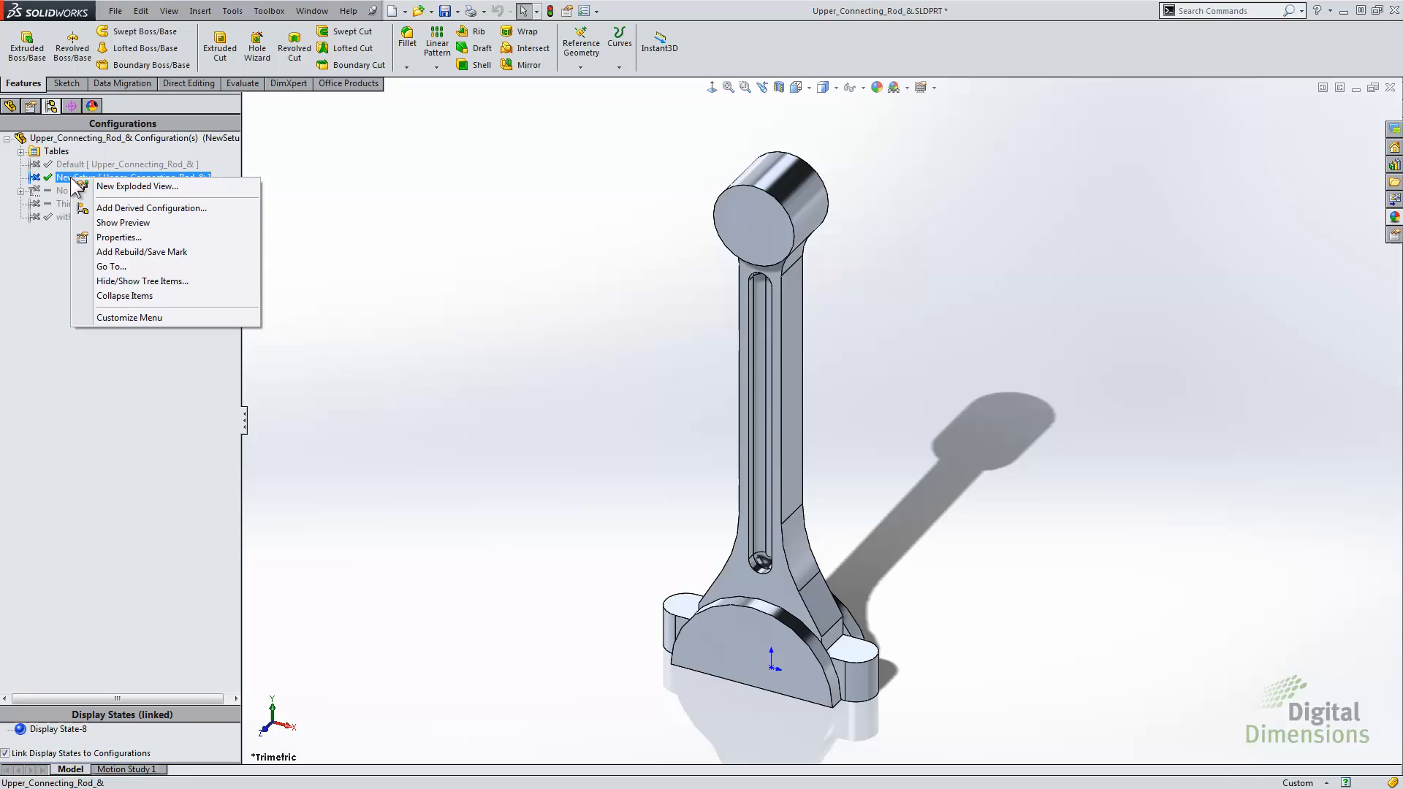
{"action": "left_click", "coordinate": [132, 252]}
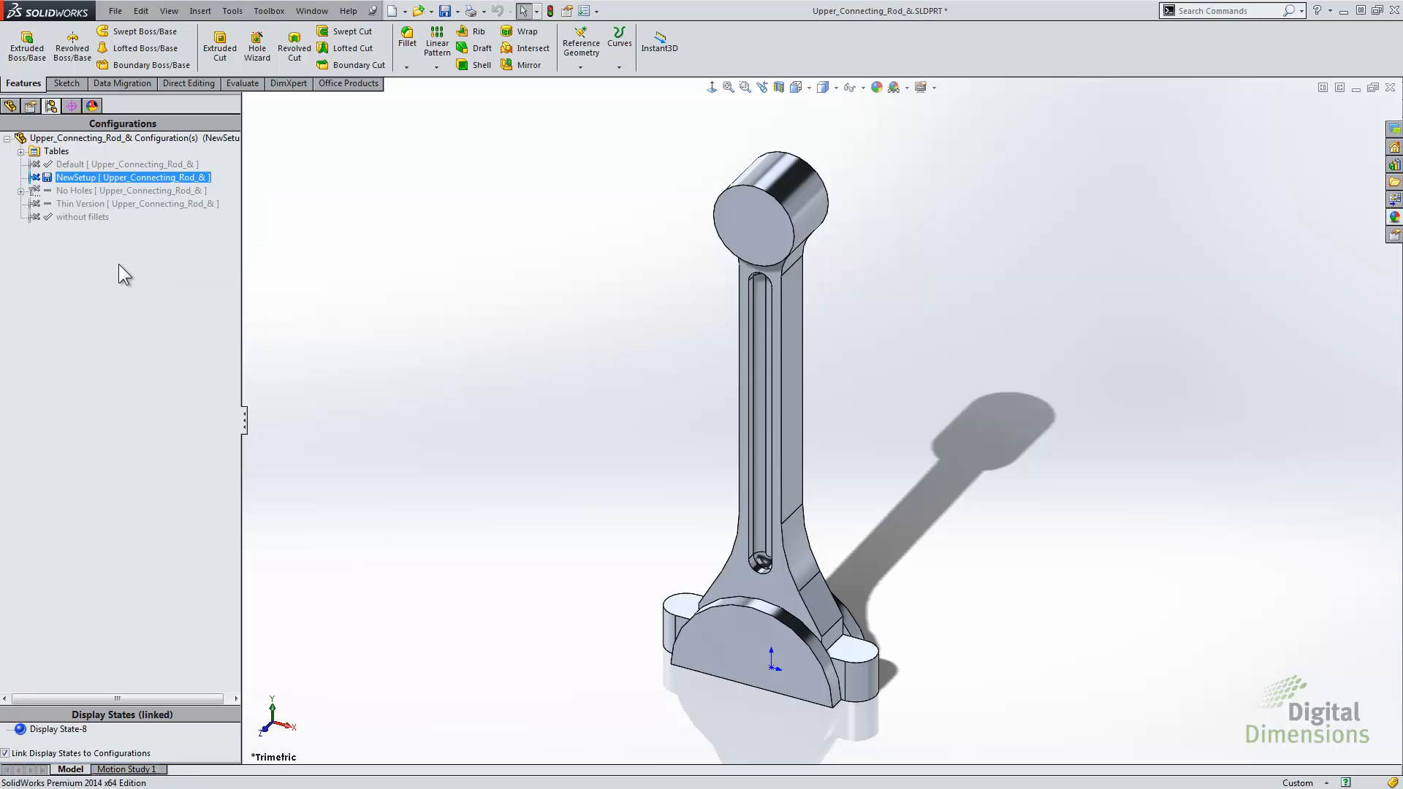
Expand the No Holes configuration, switch back to the Default configuration, and save the part
{"action": "left_click", "coordinate": [21, 191]}
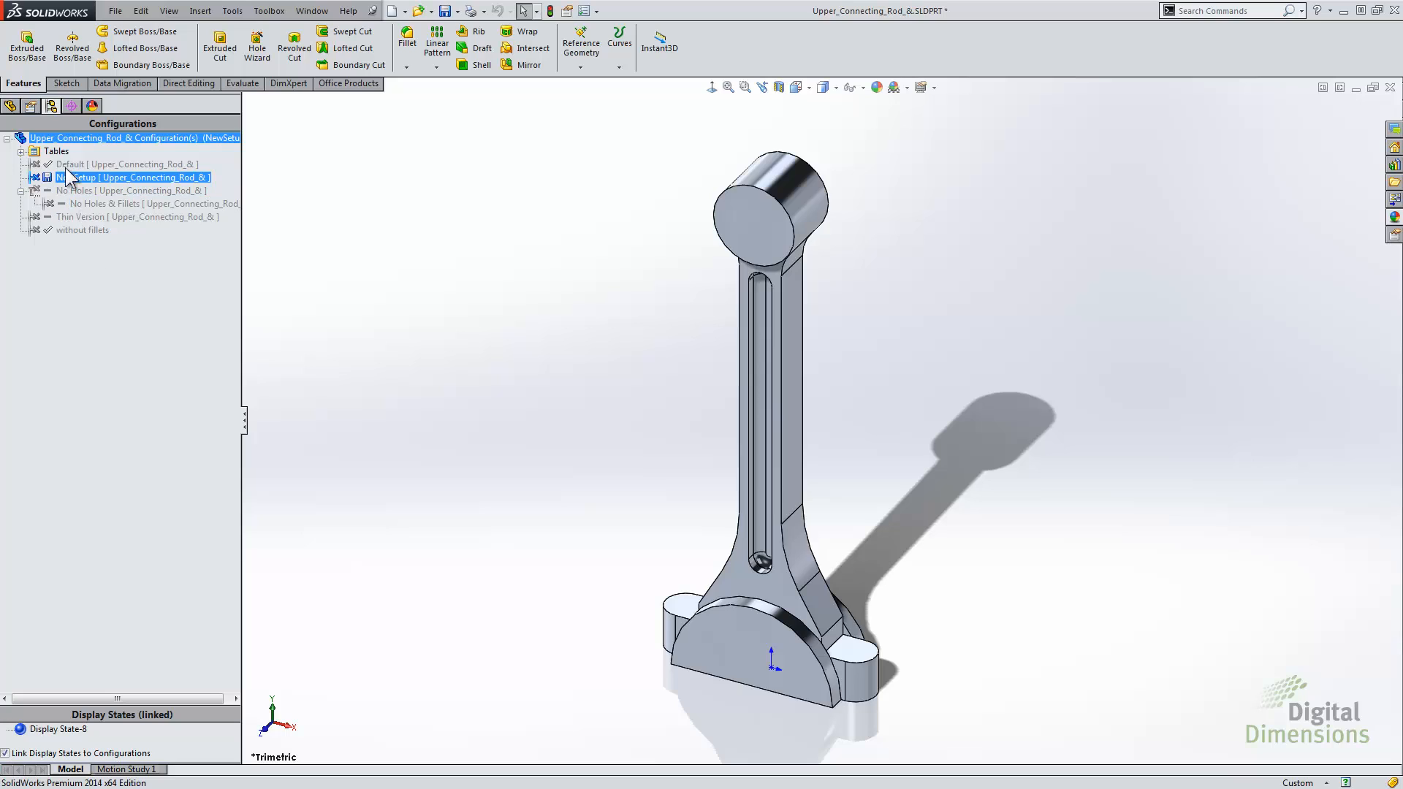
{"action": "double_click", "coordinate": [121, 164]}
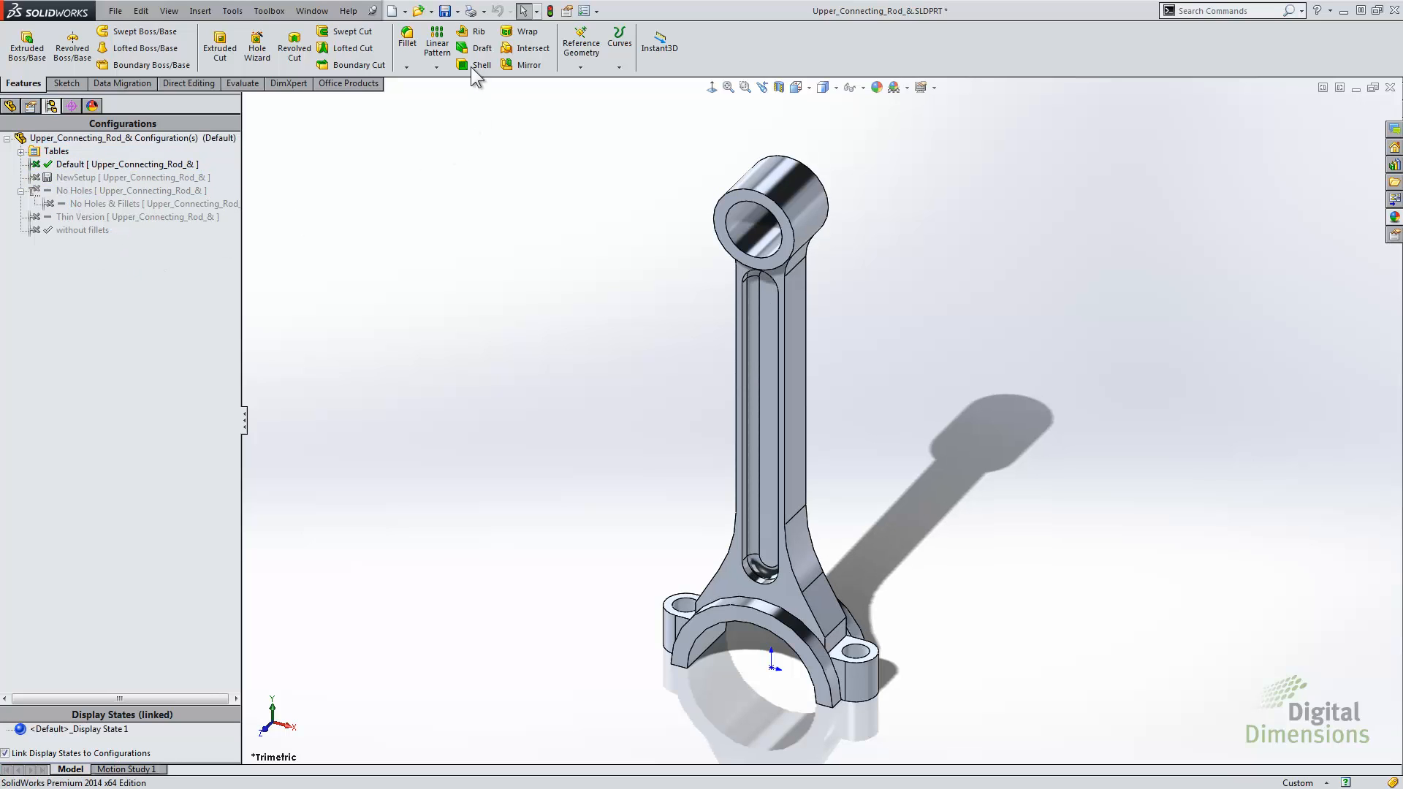
{"action": "left_click", "coordinate": [443, 11]}
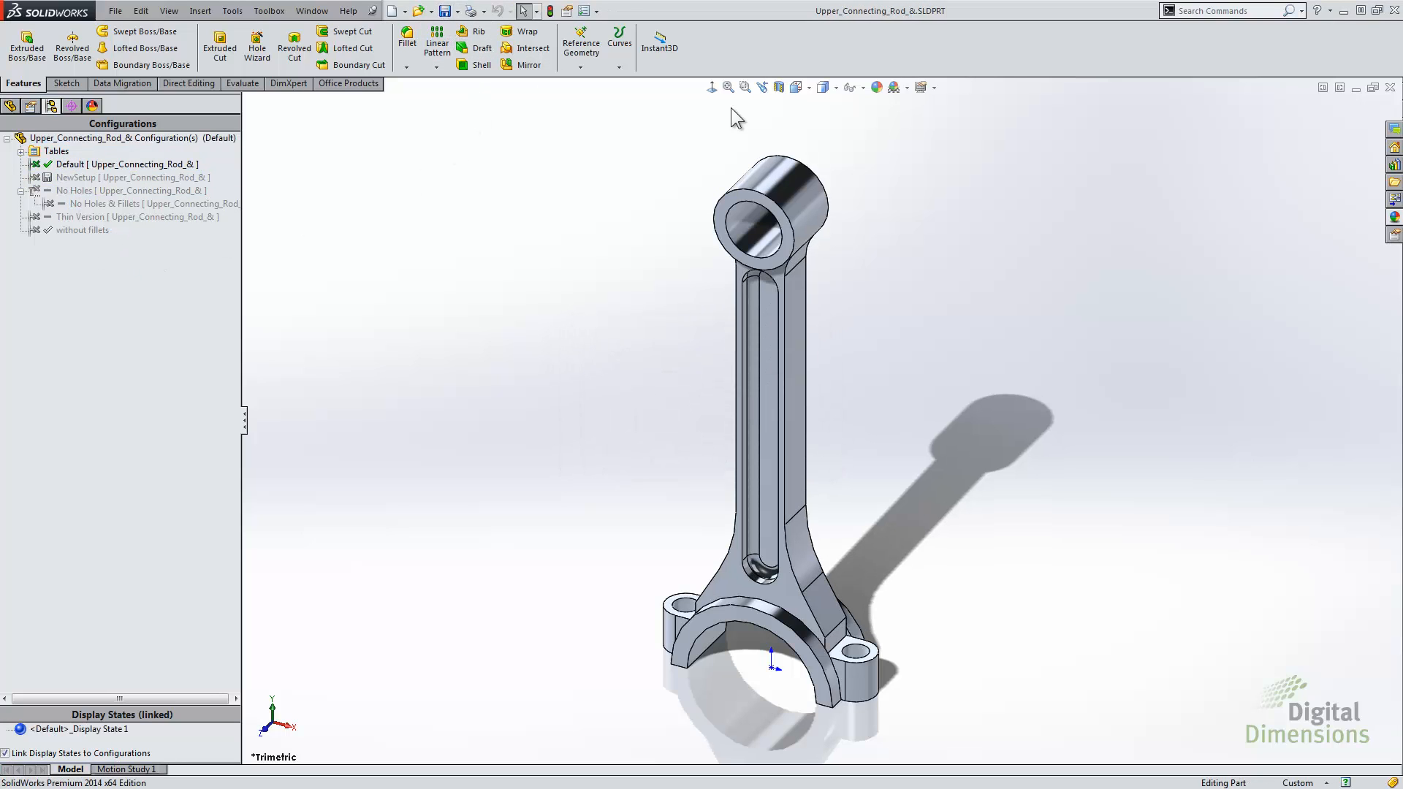
Close the saved part and reopen Upper_Connecting_Rod_& from the recent documents to reload its configurations
{"action": "left_click", "coordinate": [1390, 87]}
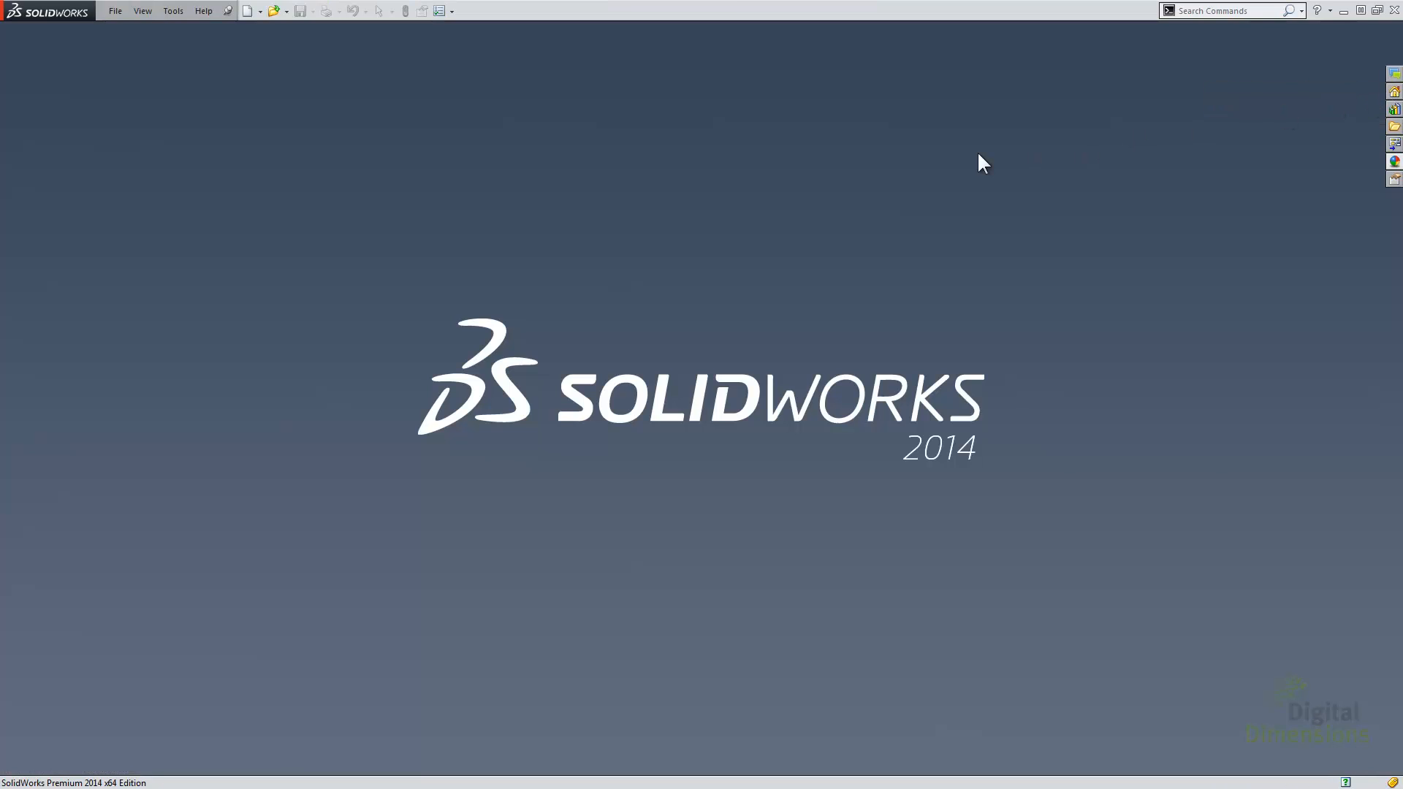
{"action": "key", "text": "r"}
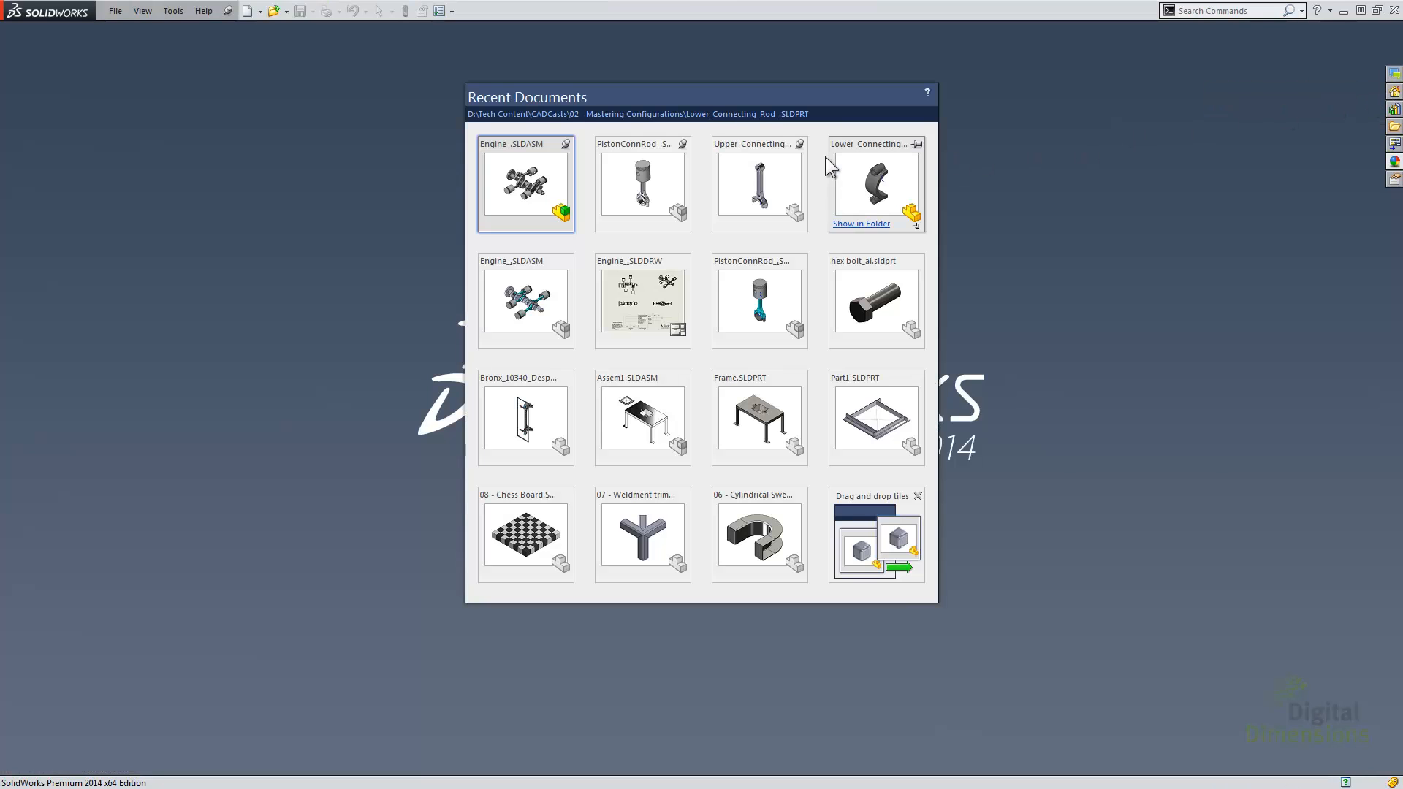
{"action": "left_click", "coordinate": [767, 172]}
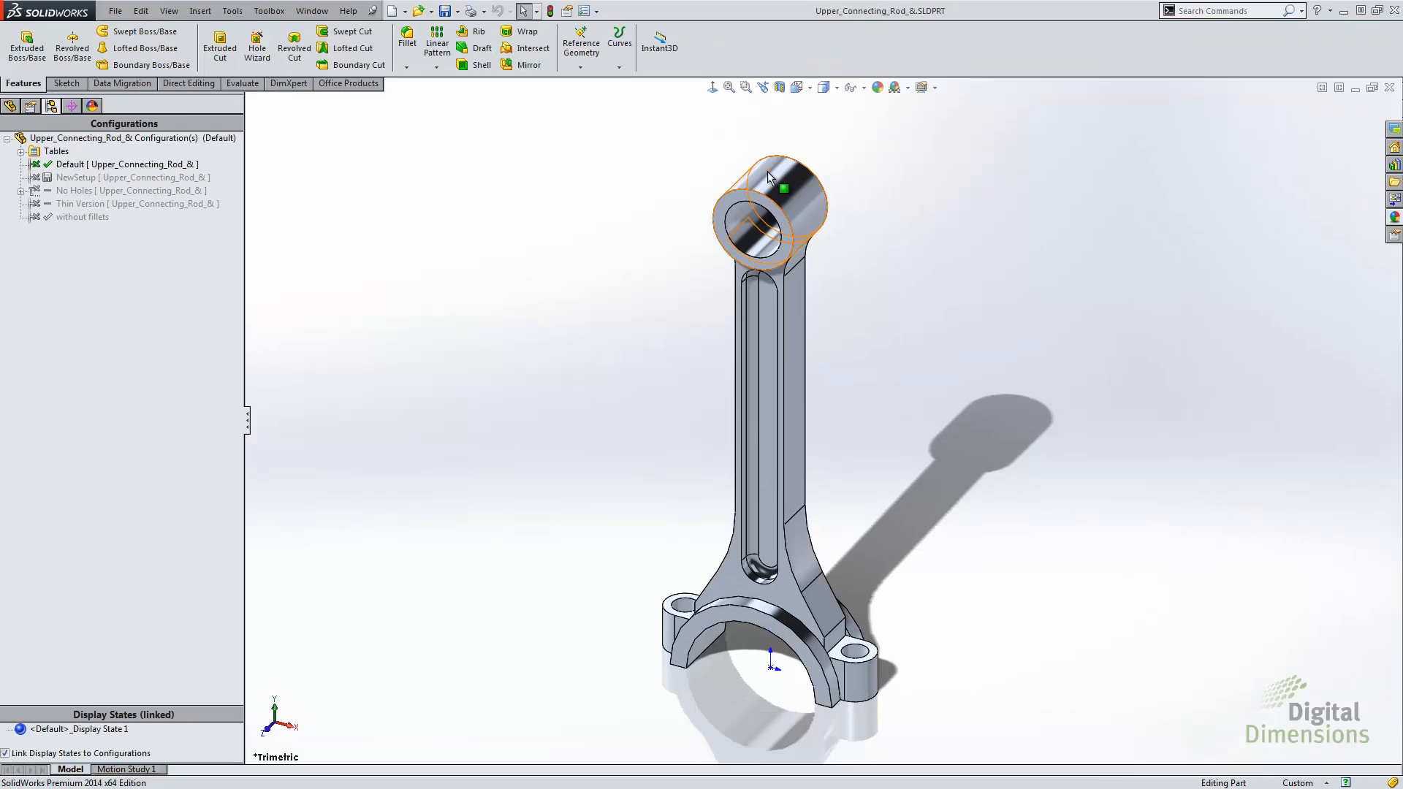
Switch to the marked NewSetup configuration to check how it loads, and return to Default
{"action": "left_click", "coordinate": [69, 165]}
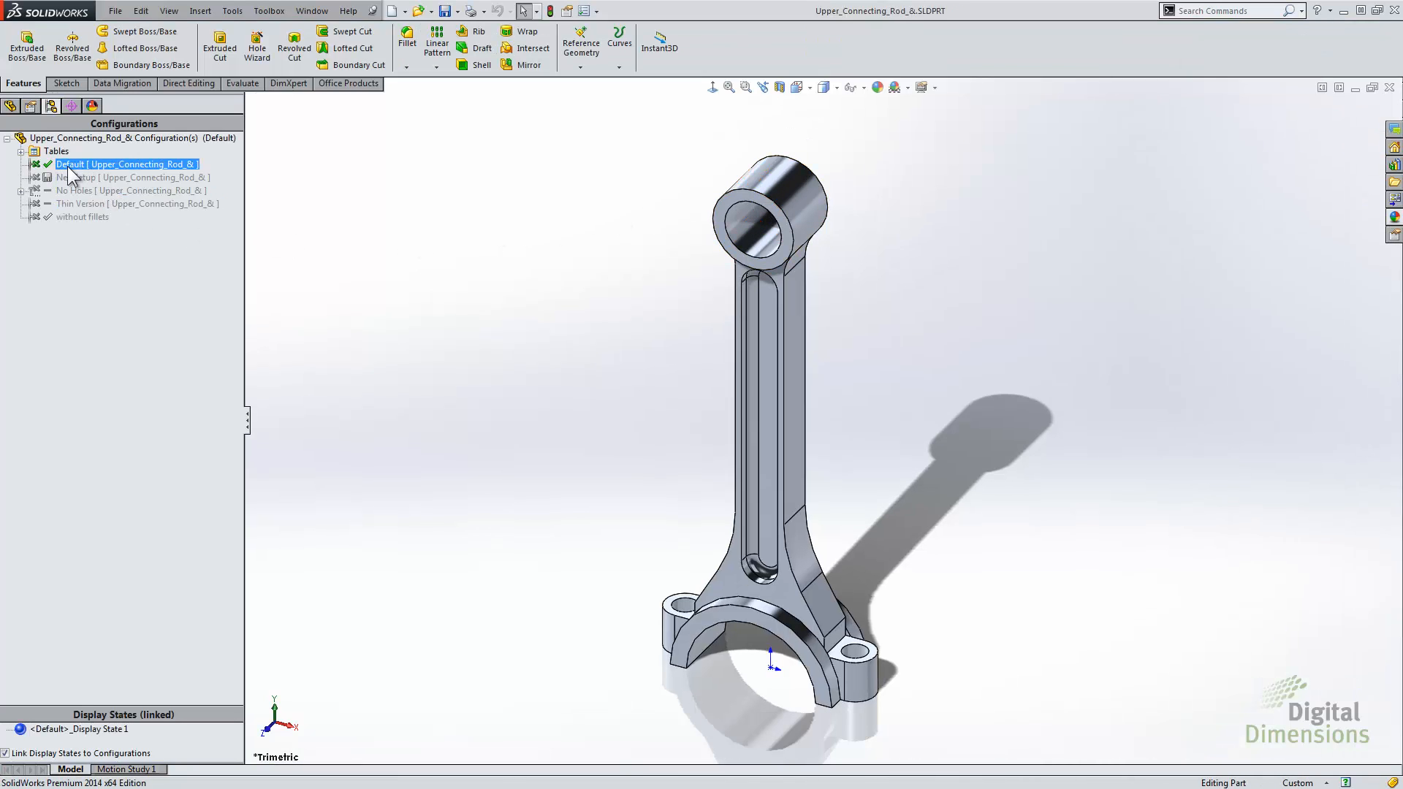
{"action": "left_click", "coordinate": [58, 179]}
{"action": "double_click", "coordinate": [77, 178]}
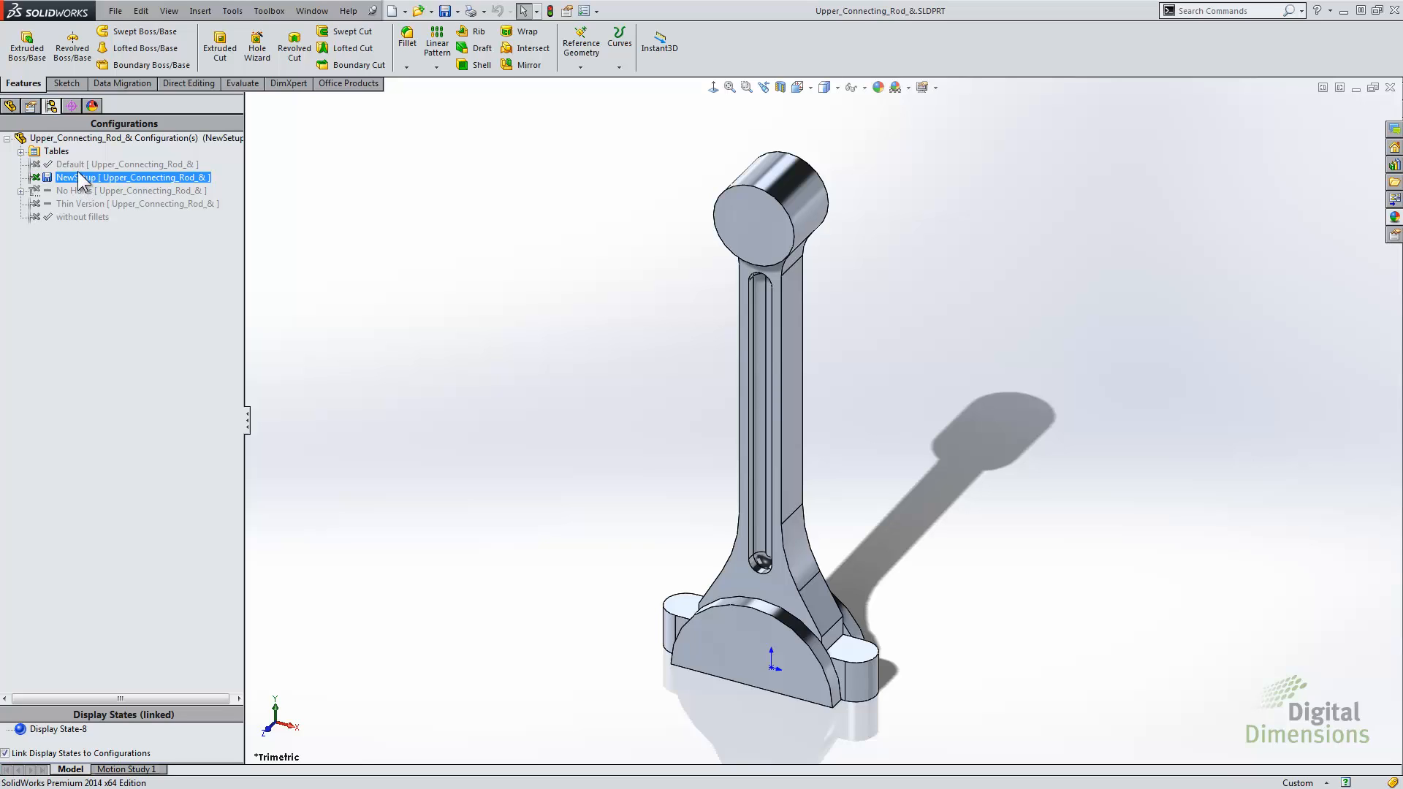
{"action": "double_click", "coordinate": [77, 165]}
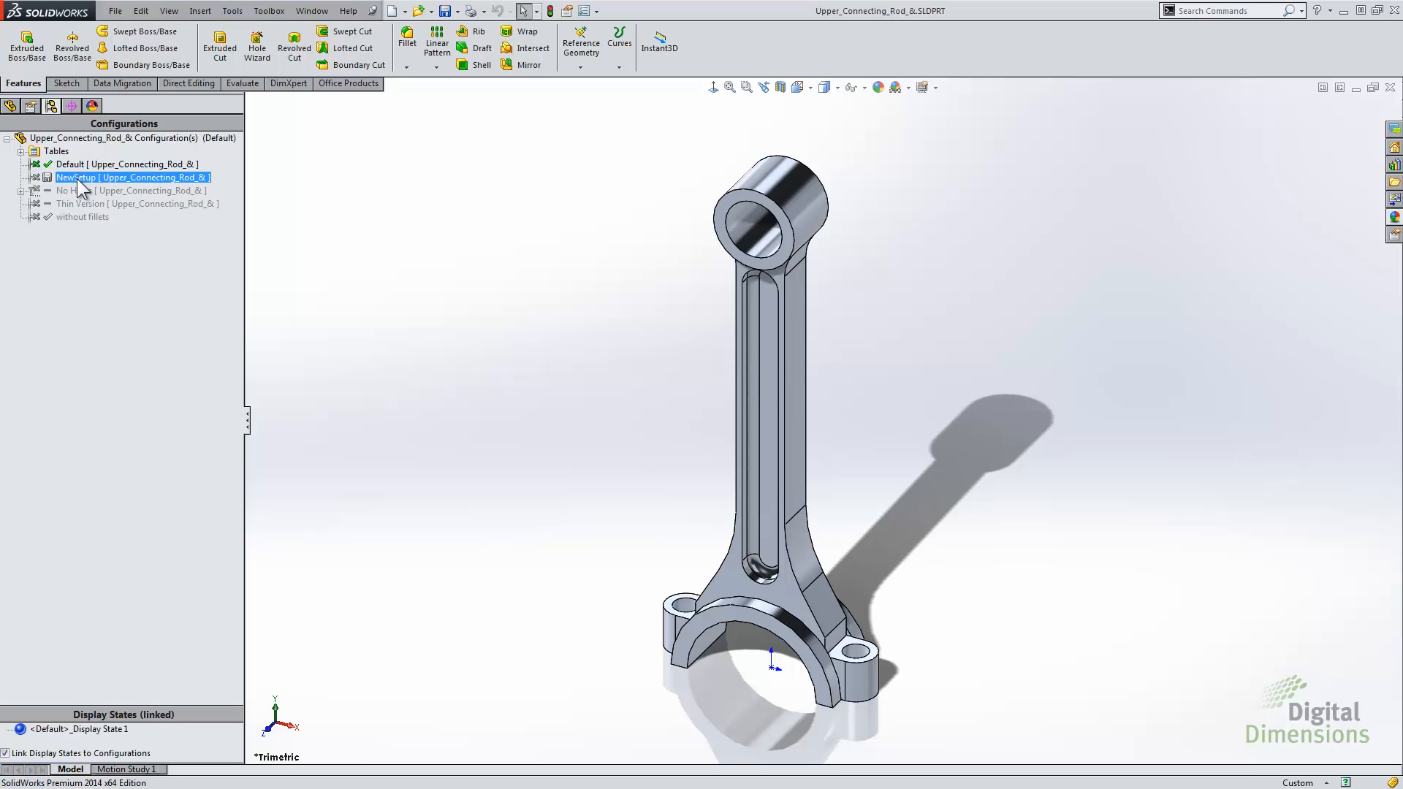
Add the rebuild/save mark for all configurations, save the part, and expand No Holes to check its derived configuration
{"action": "right_click", "coordinate": [70, 142]}
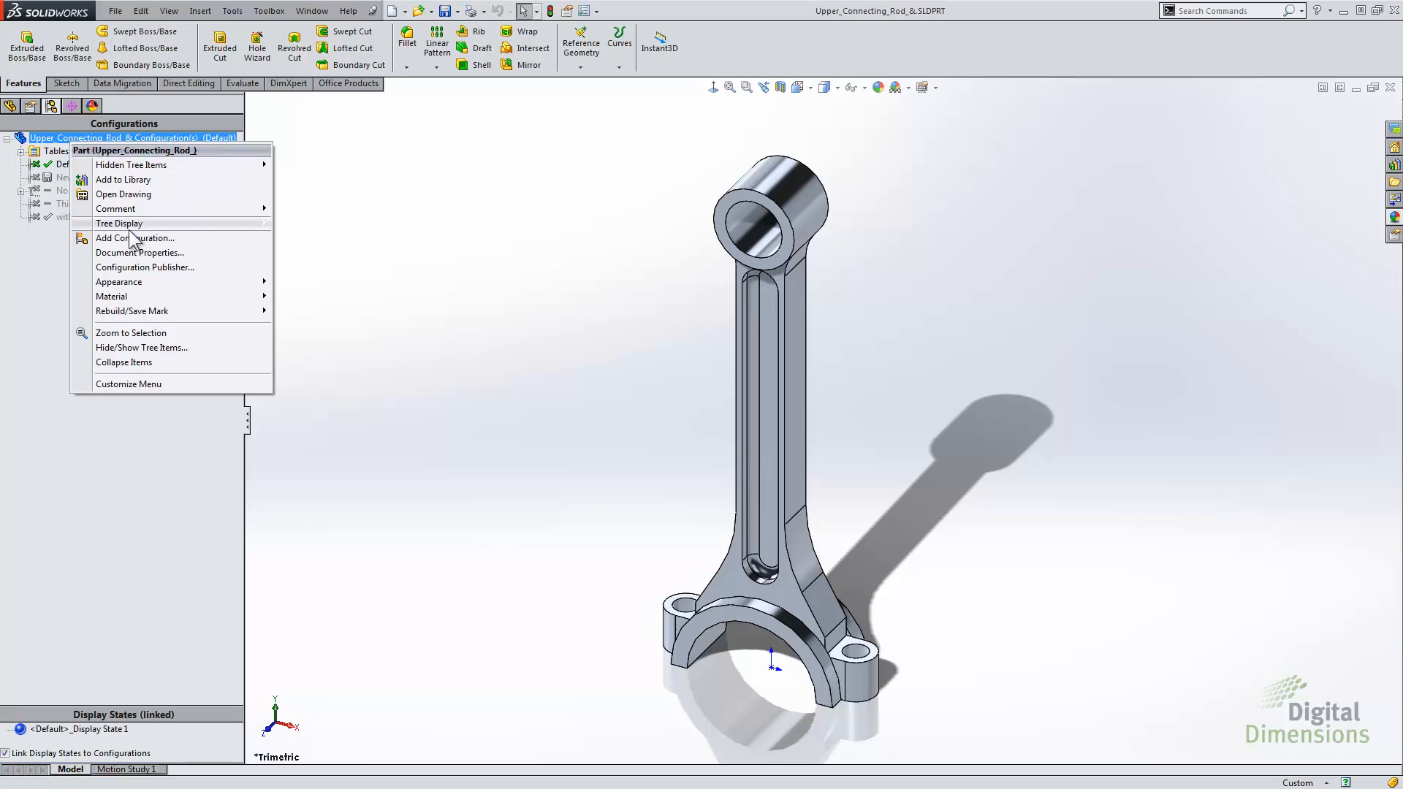
{"action": "mouse_move", "coordinate": [161, 311]}
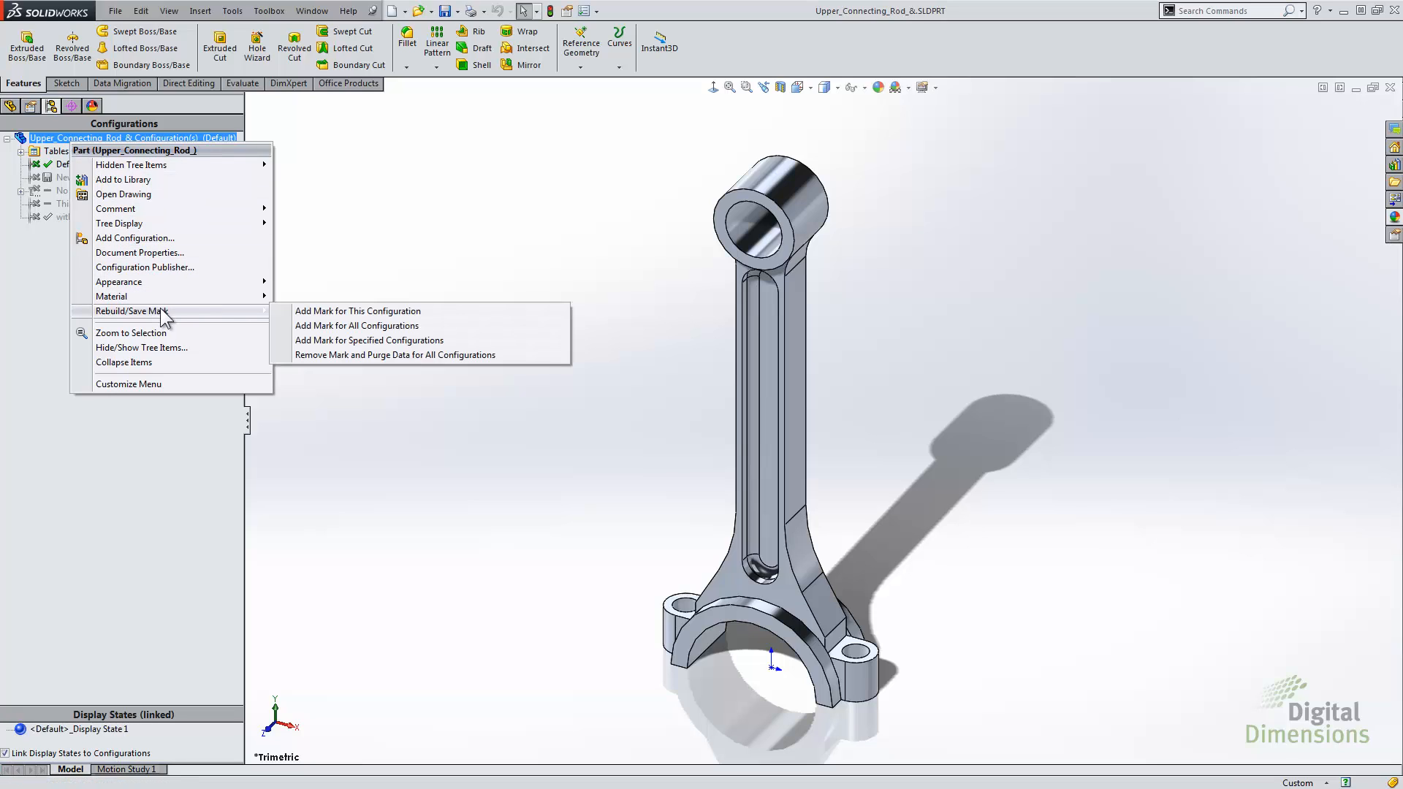
{"action": "left_click", "coordinate": [376, 328]}
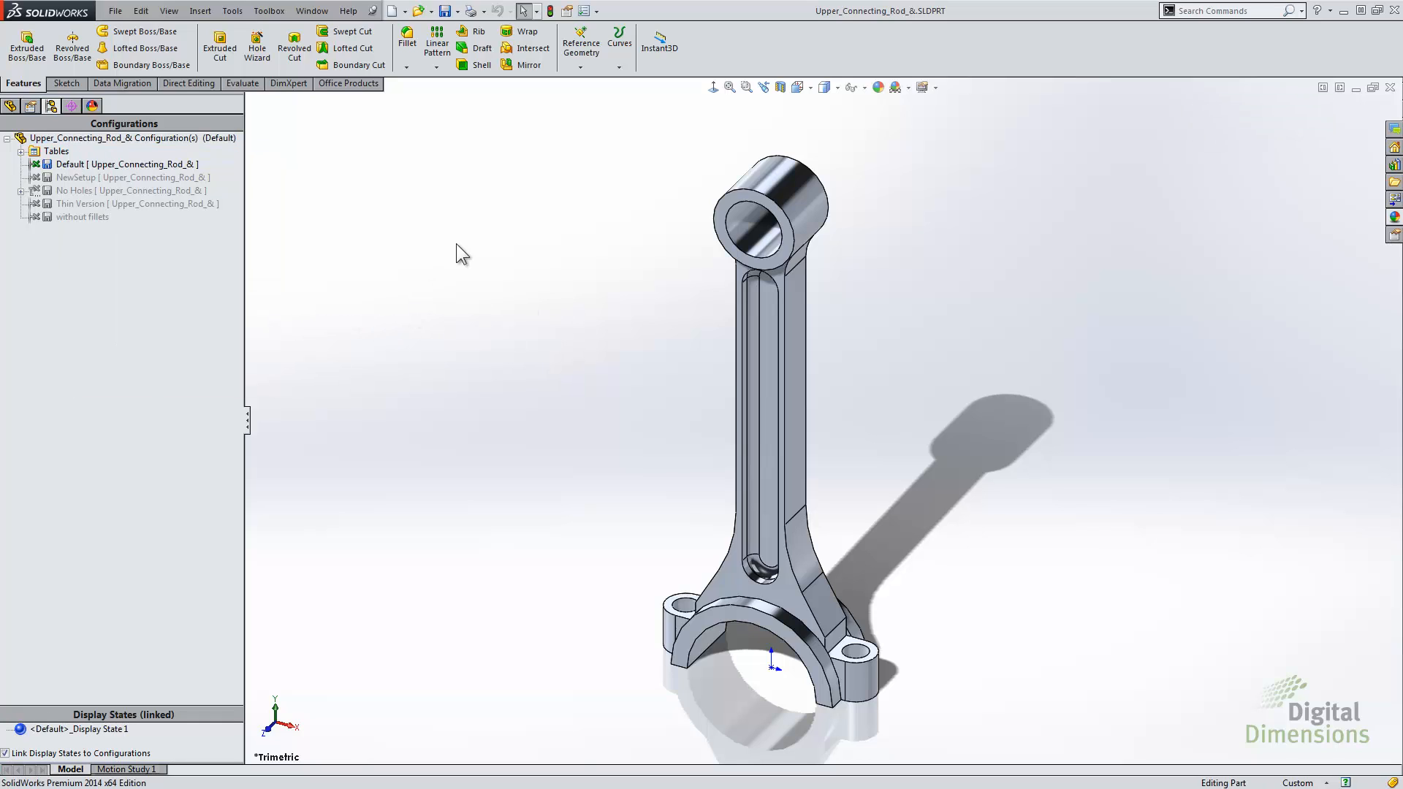
{"action": "left_click", "coordinate": [445, 11]}
{"action": "left_click", "coordinate": [21, 191]}
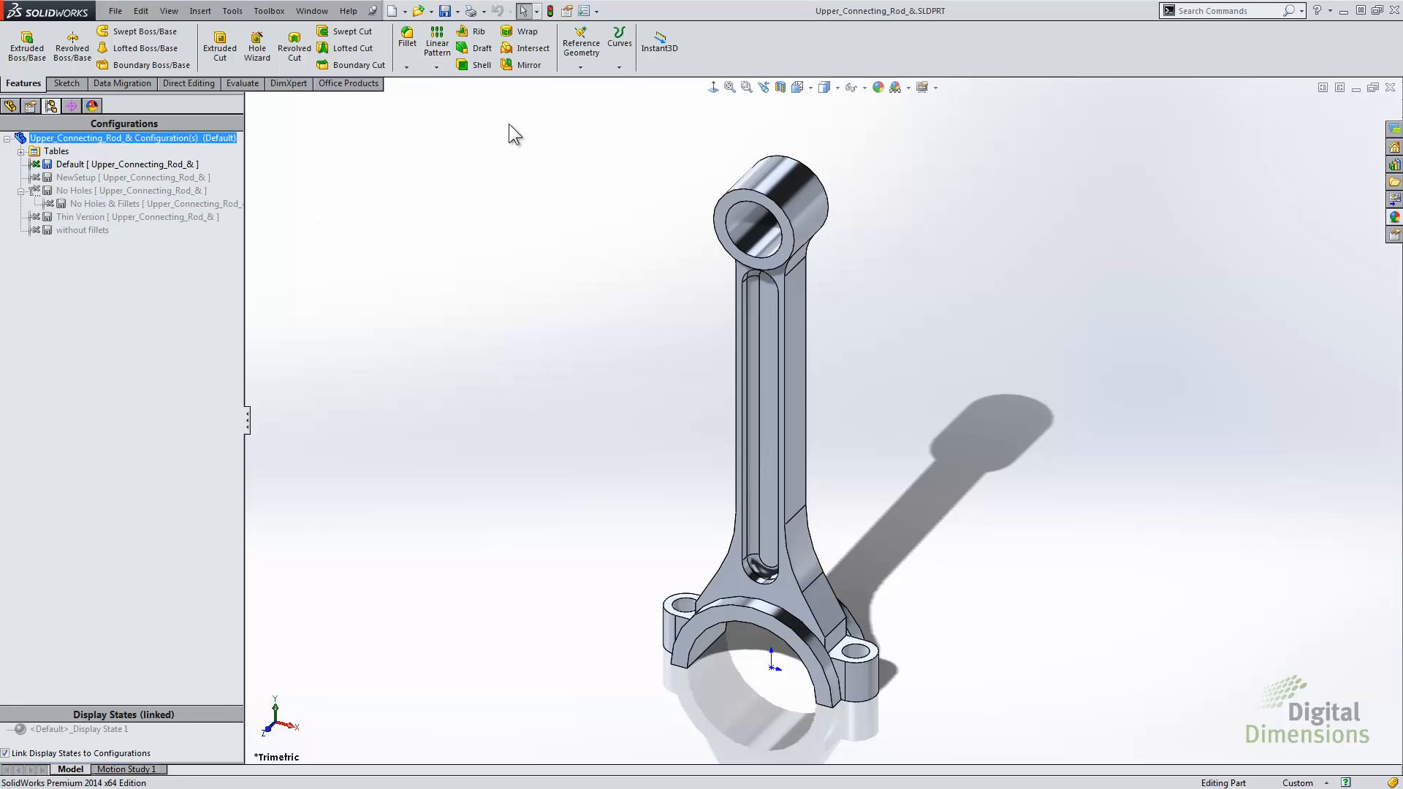
Close Upper_Connecting_Rod_& and reopen it from the recent documents with all configurations marked
{"action": "left_click", "coordinate": [1390, 88]}
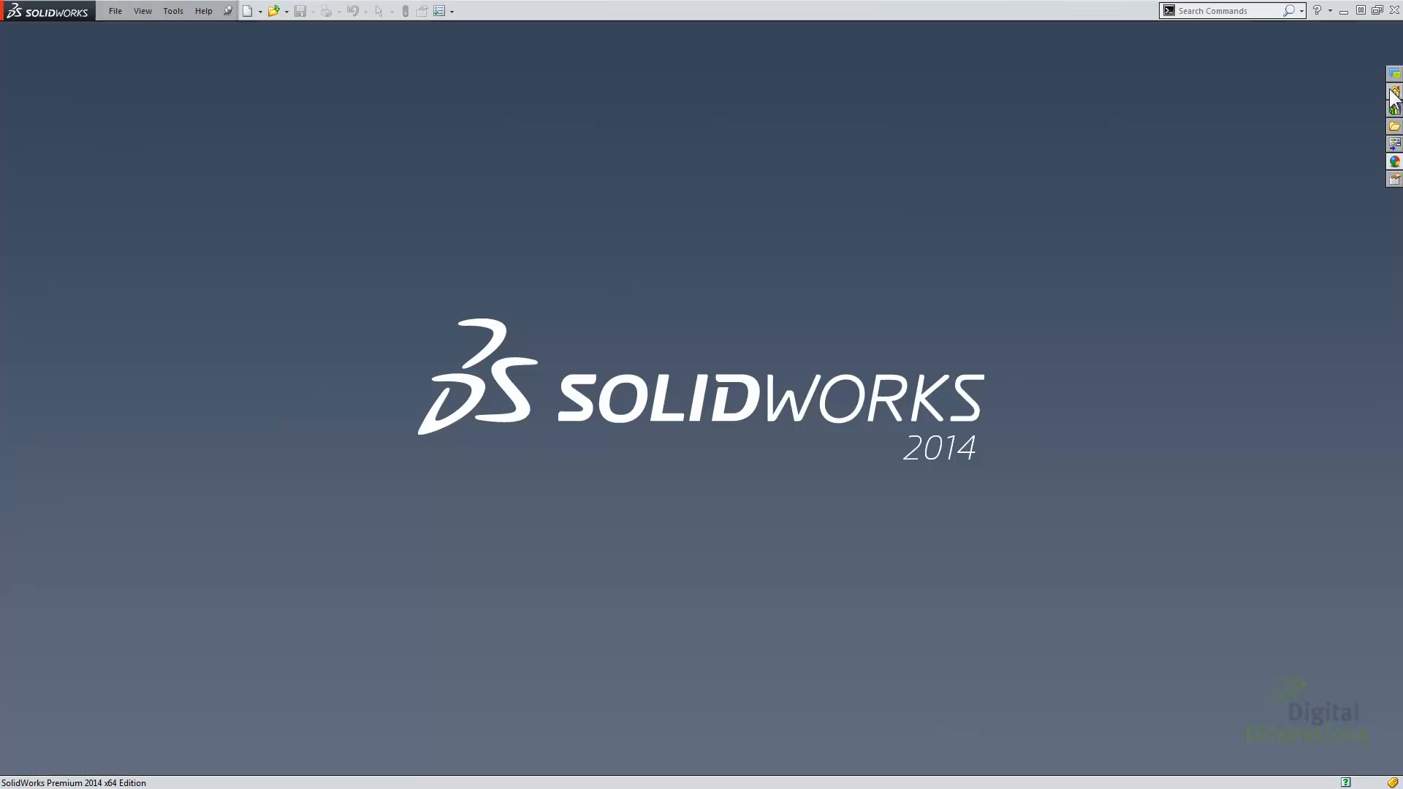
{"action": "key", "text": "r"}
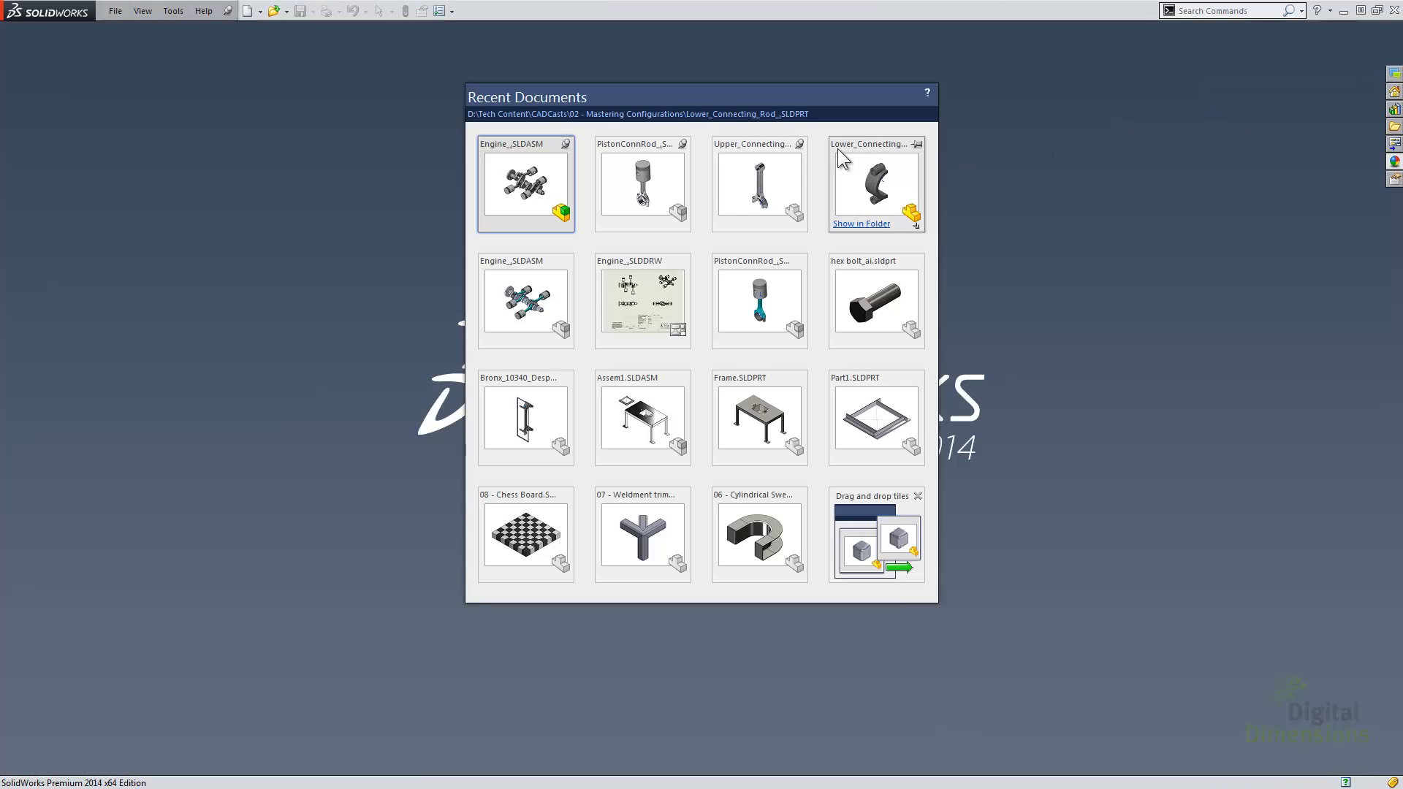
{"action": "left_click", "coordinate": [767, 169]}
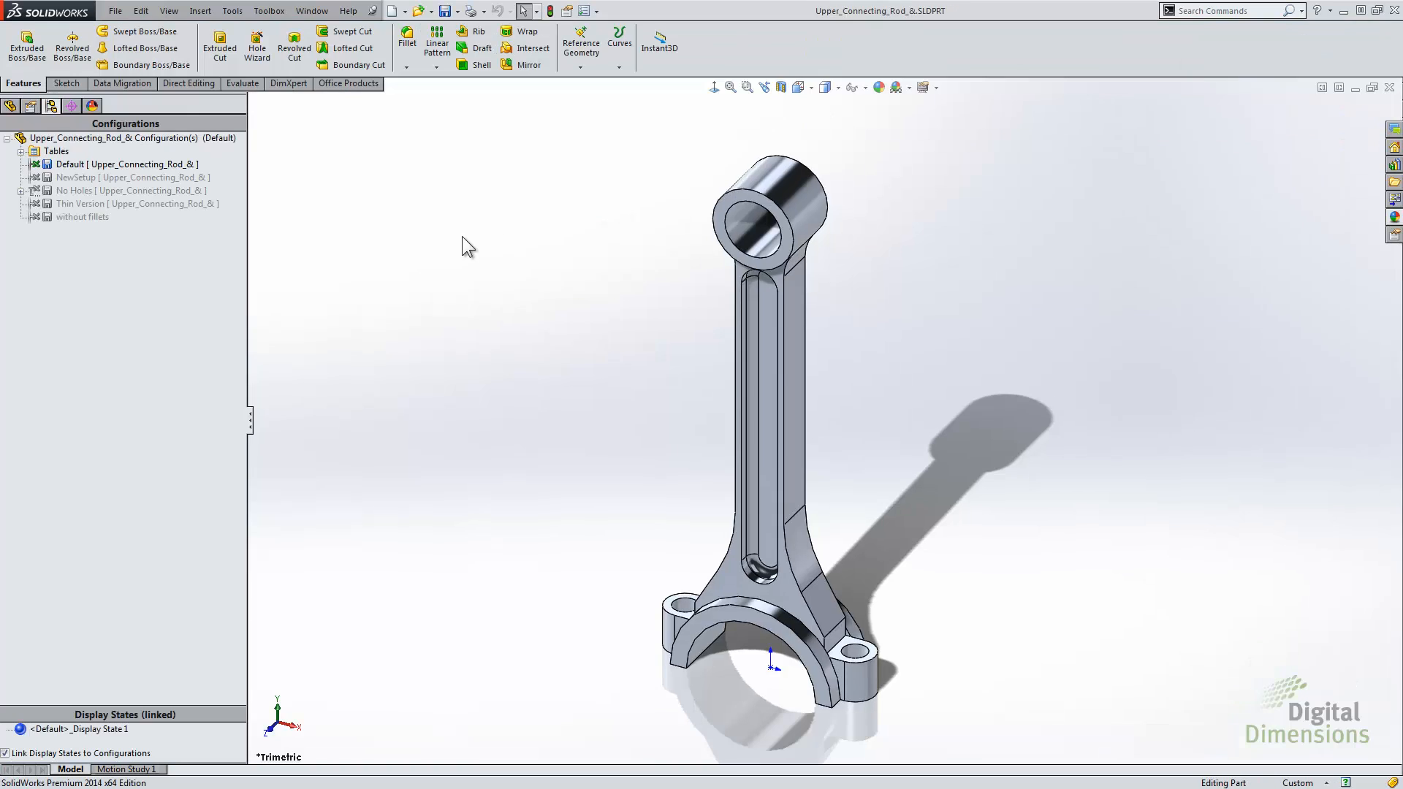
Switch through the NewSetup, No Holes, Thin Version and without fillets configurations to check how they load, and return to Default
{"action": "left_click", "coordinate": [63, 180]}
{"action": "double_click", "coordinate": [63, 188]}
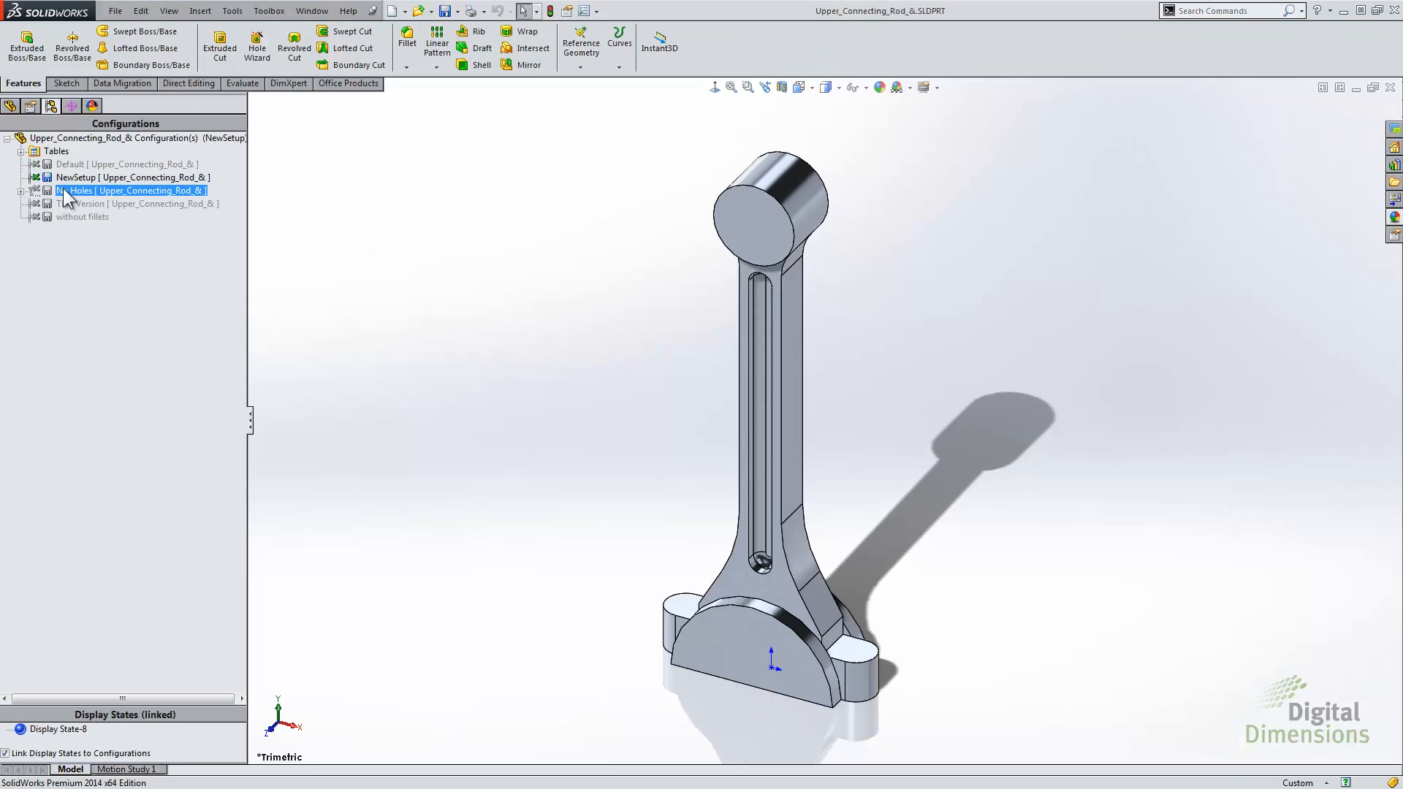
{"action": "double_click", "coordinate": [69, 201]}
{"action": "double_click", "coordinate": [72, 218]}
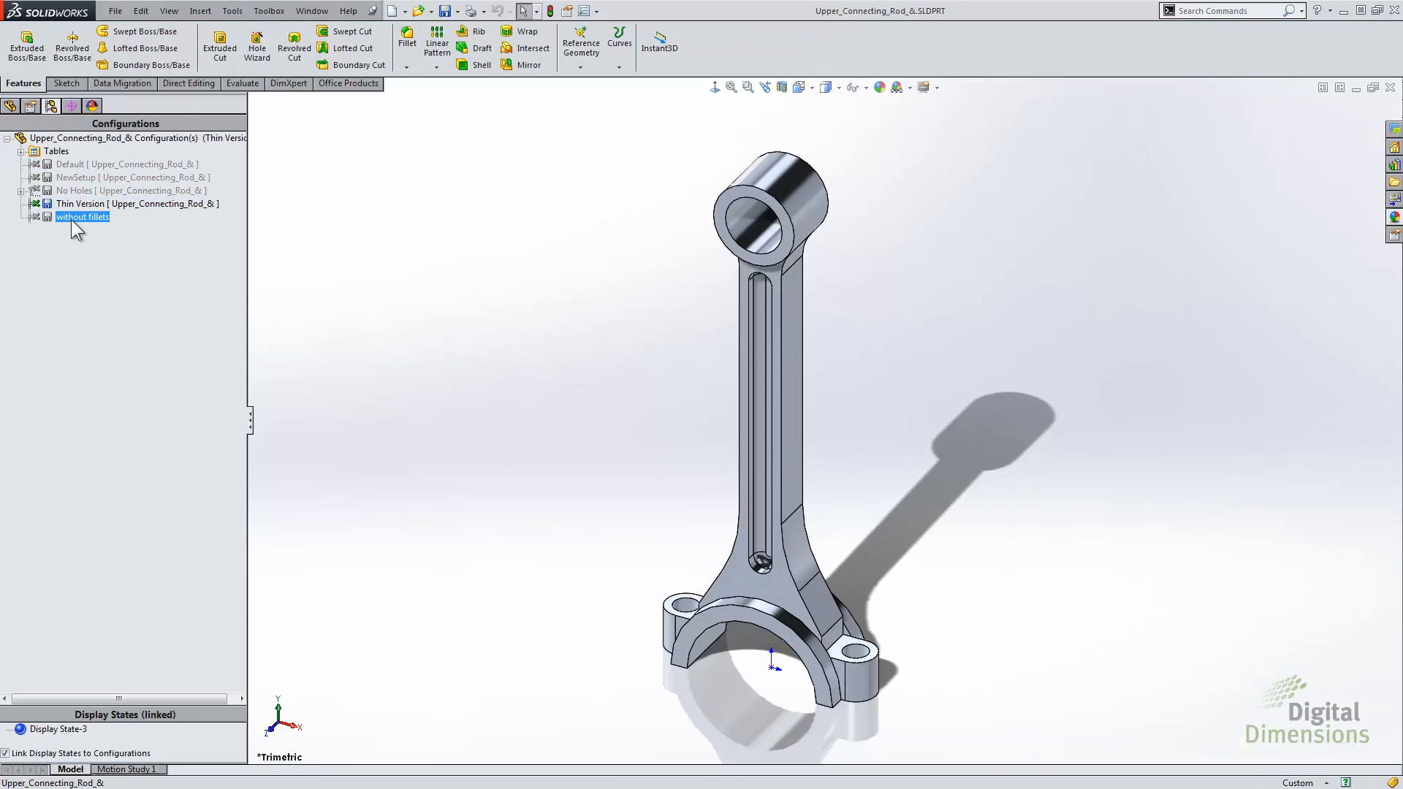
{"action": "left_click", "coordinate": [78, 165]}
{"action": "double_click", "coordinate": [78, 168]}
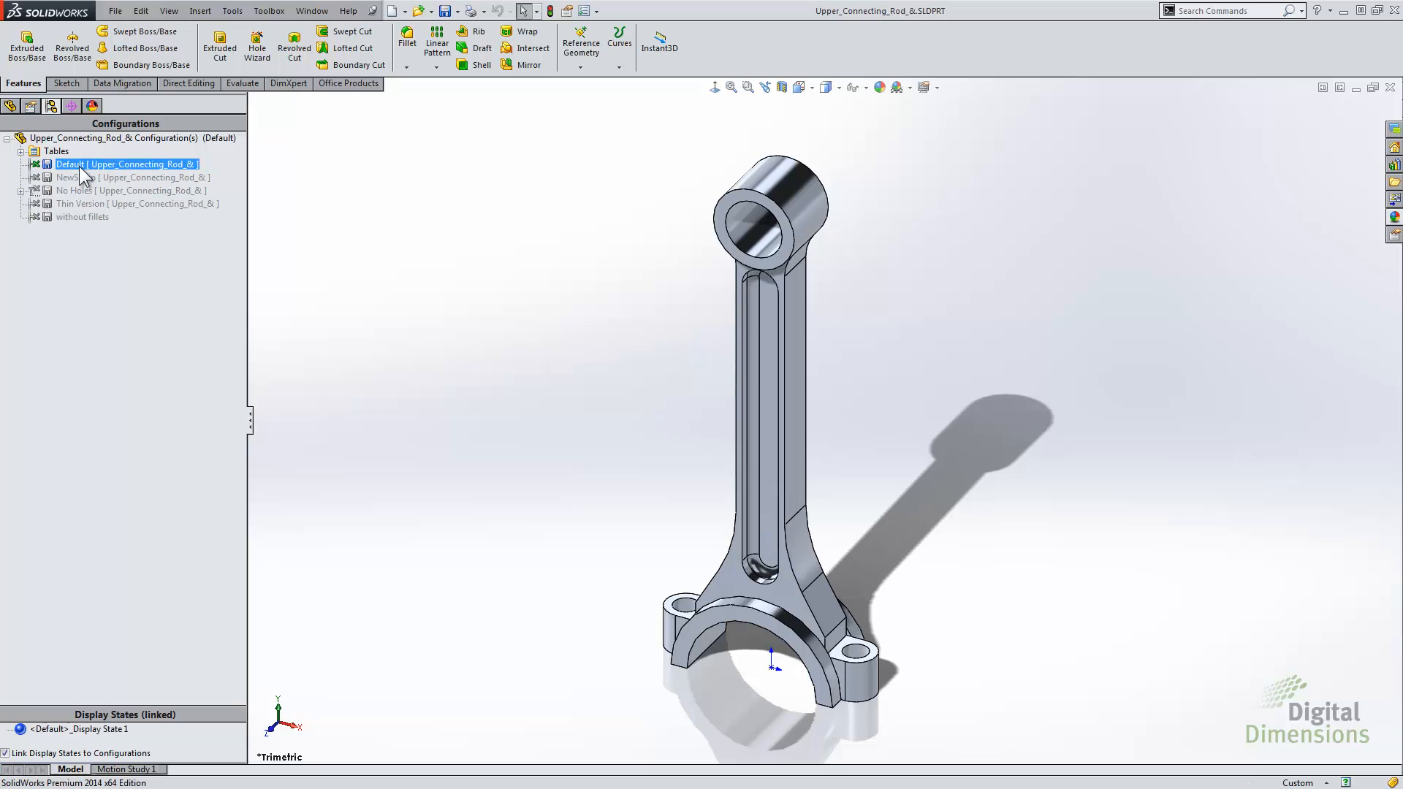
{"action": "right_click", "coordinate": [79, 165]}
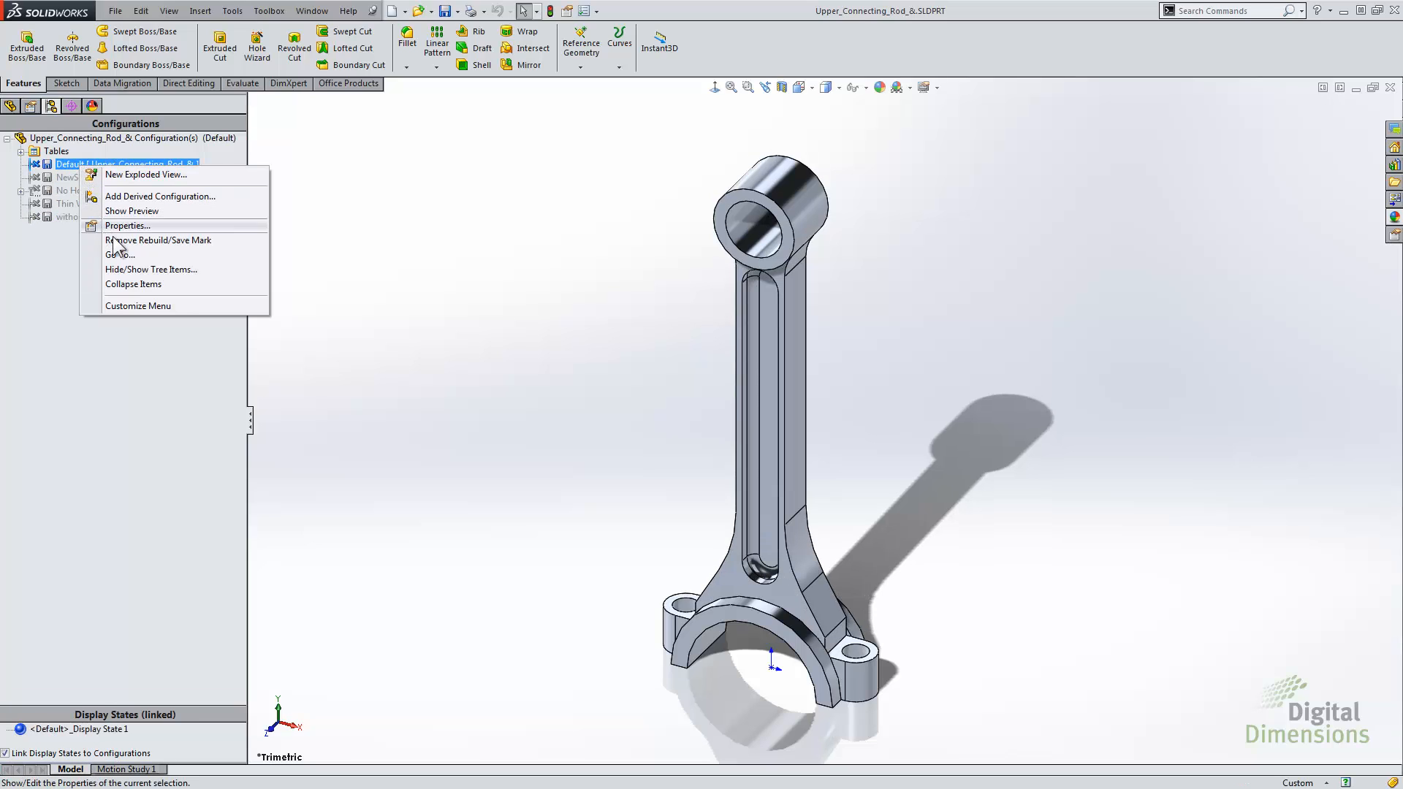
{"action": "left_click", "coordinate": [156, 354]}
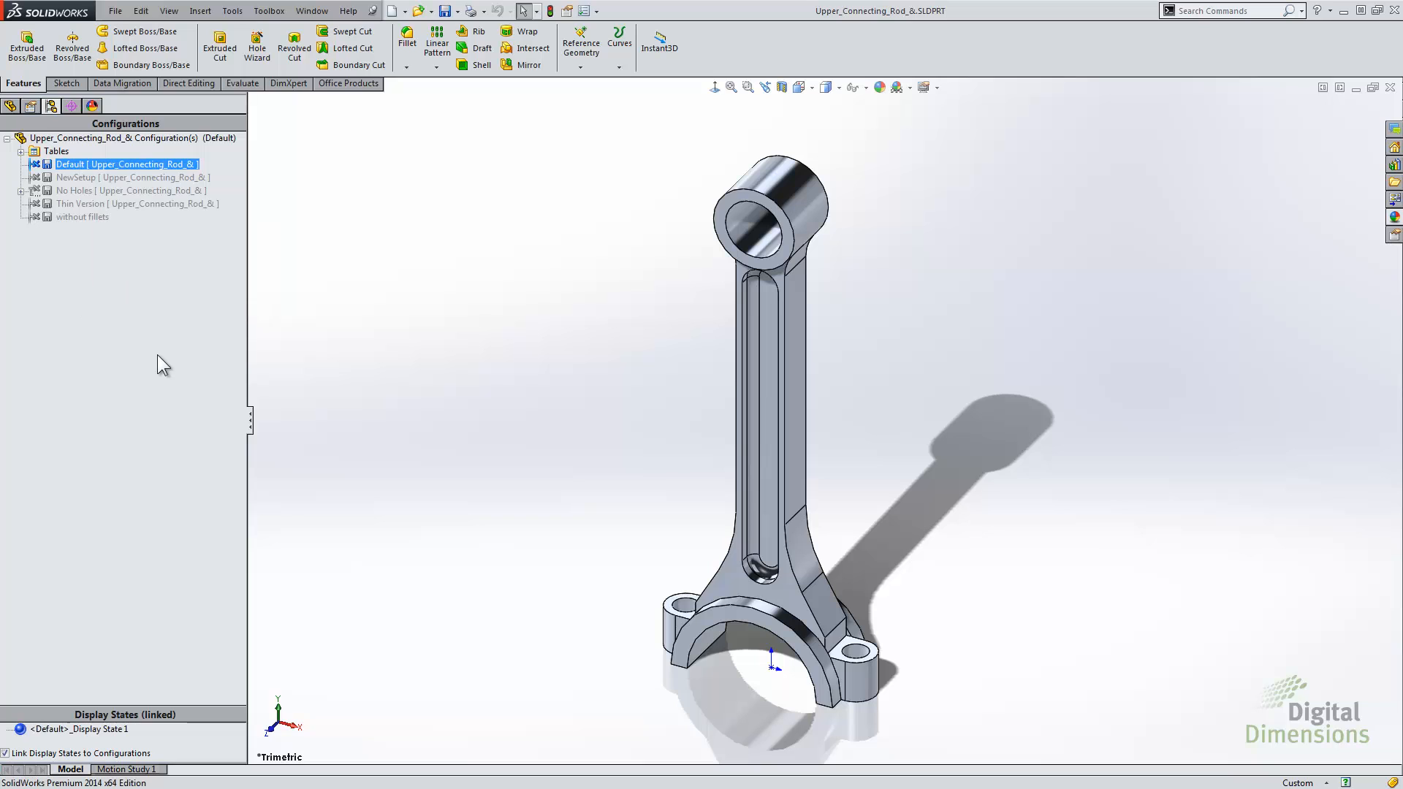
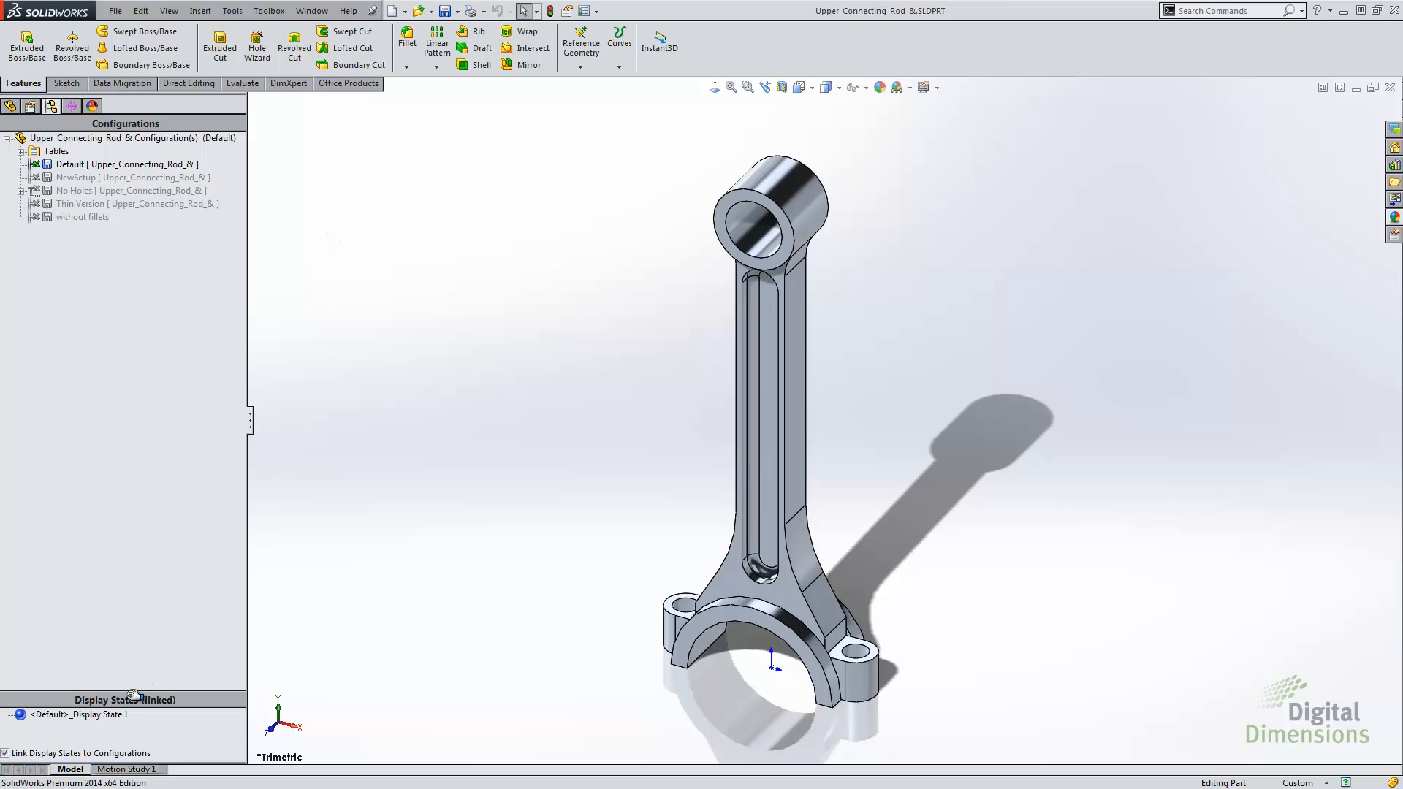
Enlarge the display states area, check the display states linked to NewSetup and No Holes, and return to Default
{"action": "left_click_drag", "start_coordinate": [133, 694], "coordinate": [156, 536]}
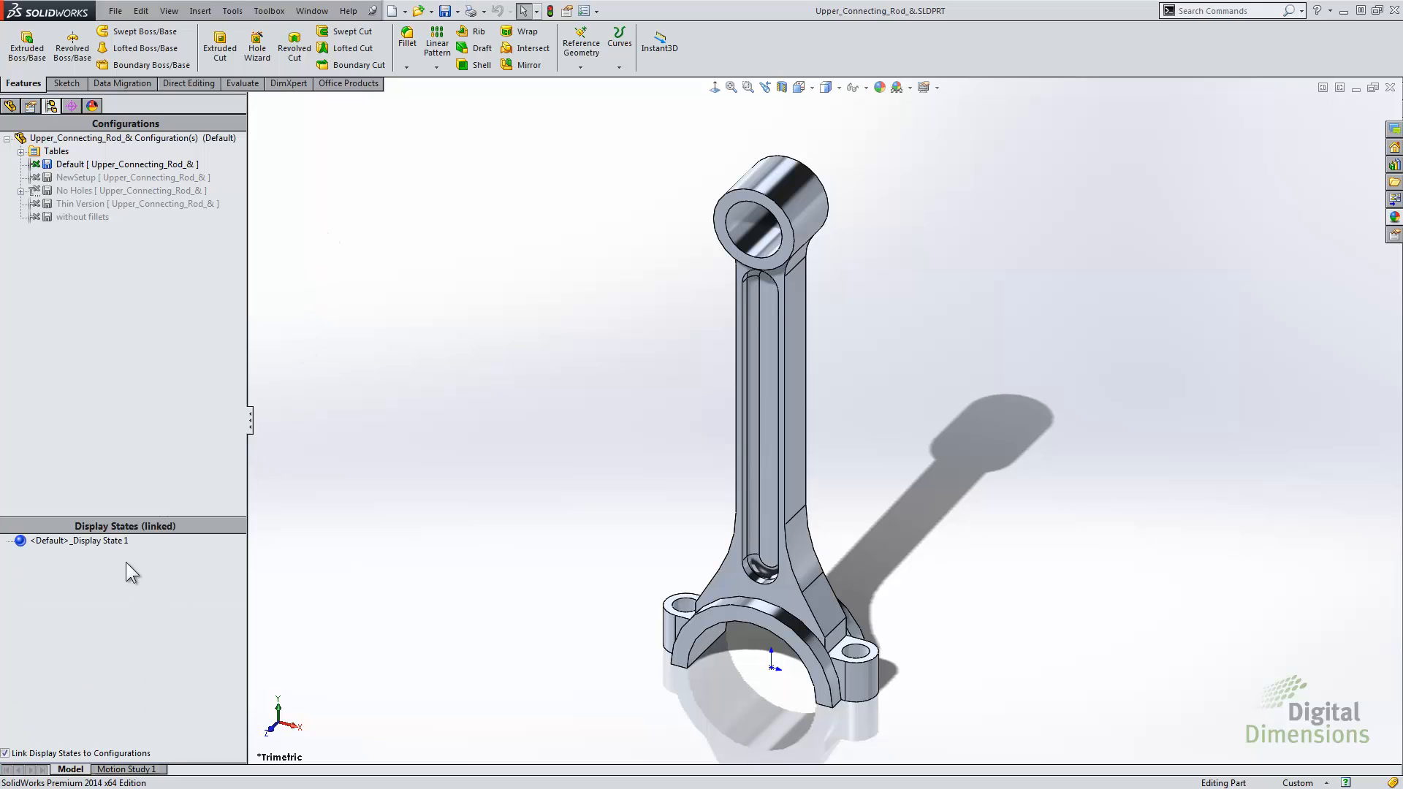
{"action": "double_click", "coordinate": [95, 178]}
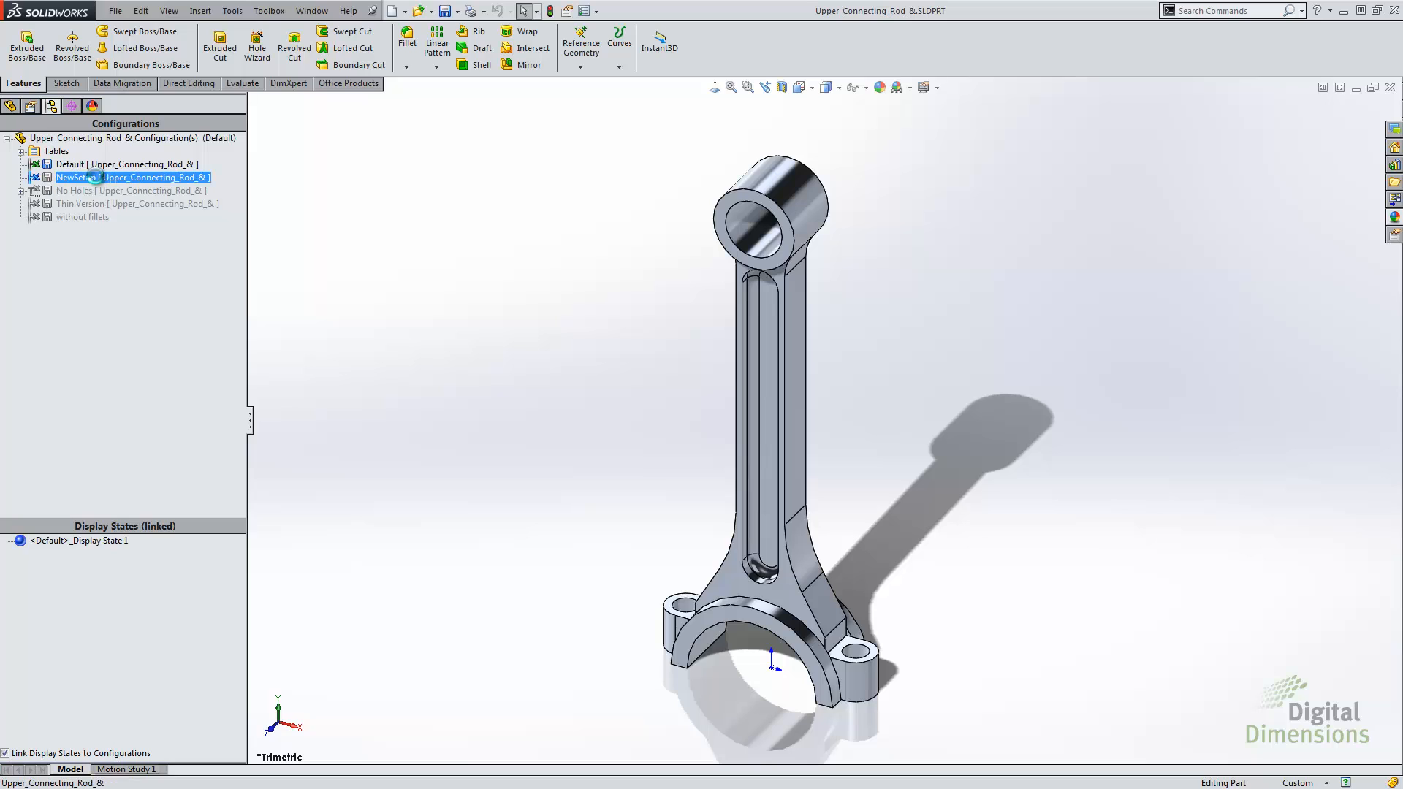
{"action": "double_click", "coordinate": [98, 190]}
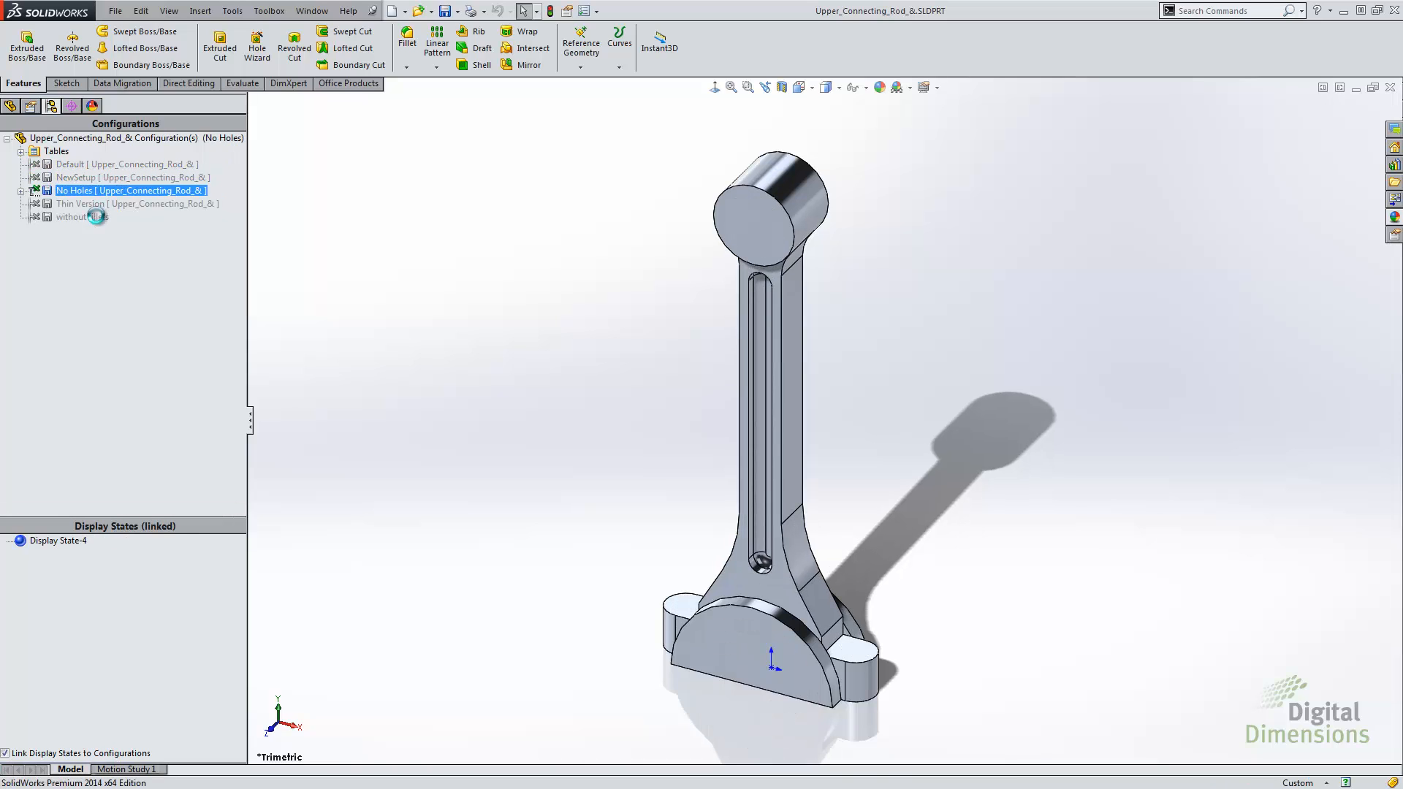
{"action": "left_click", "coordinate": [91, 164]}
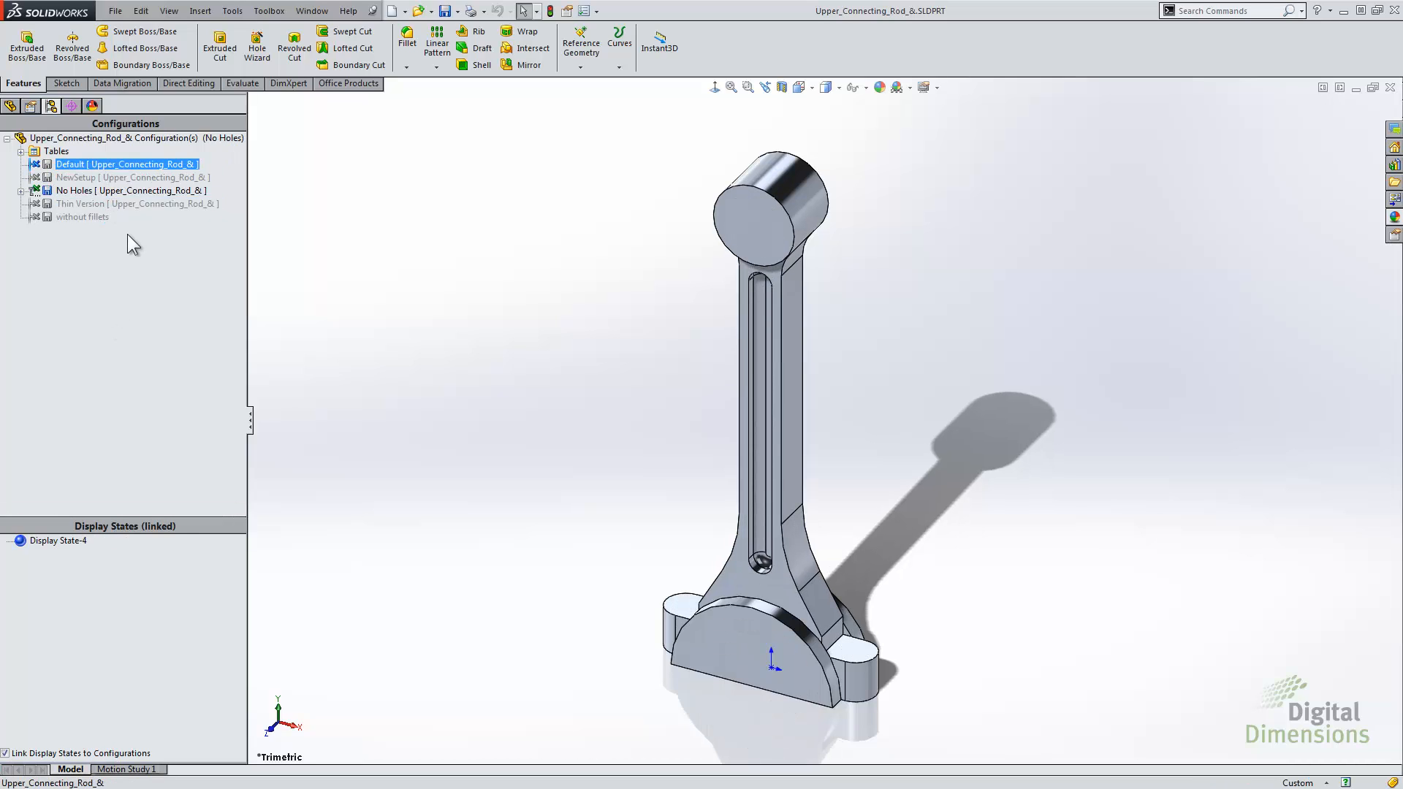
{"action": "double_click", "coordinate": [58, 163]}
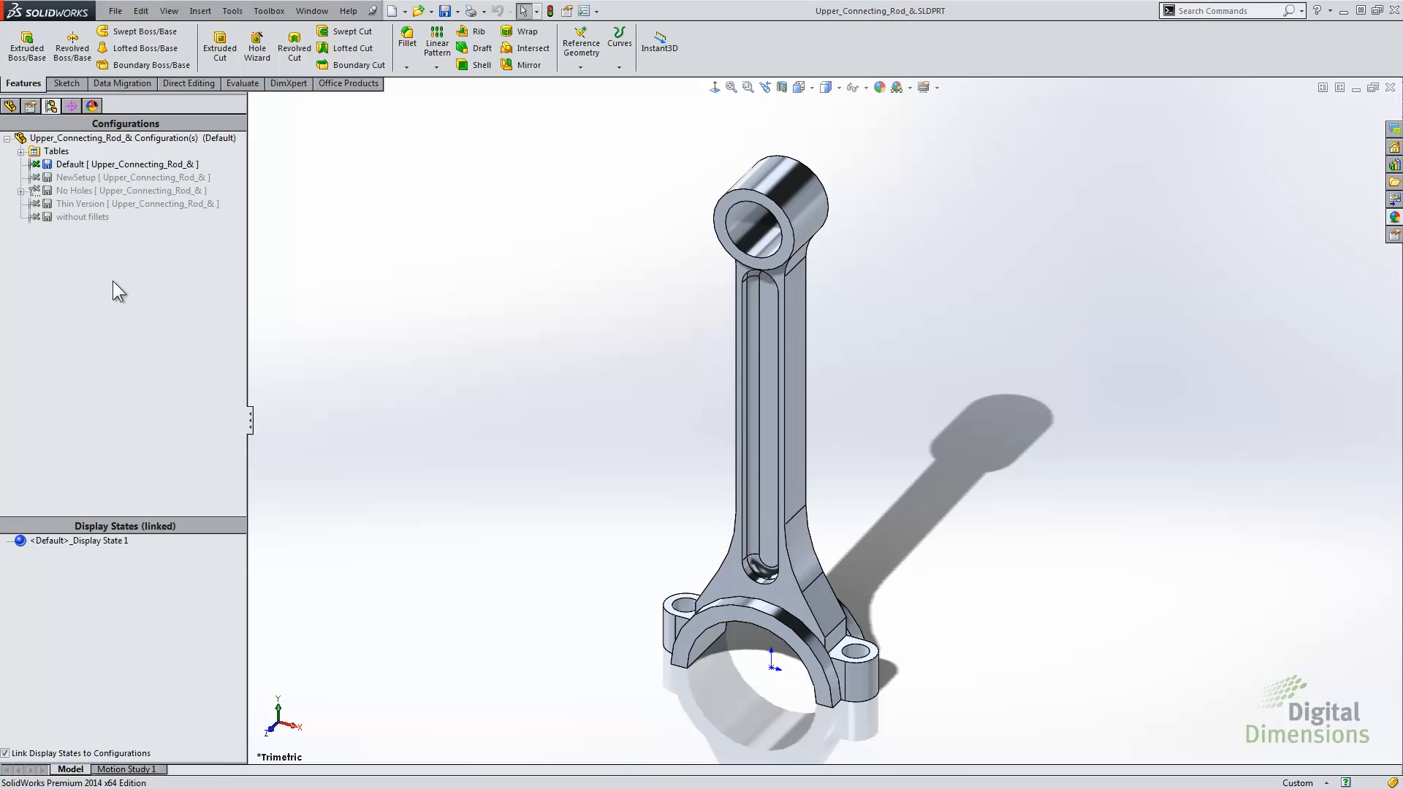
Color the whole part light blue (RGB 128, 128, 255) for this display state only in the Default configuration
{"action": "left_click", "coordinate": [123, 140]}
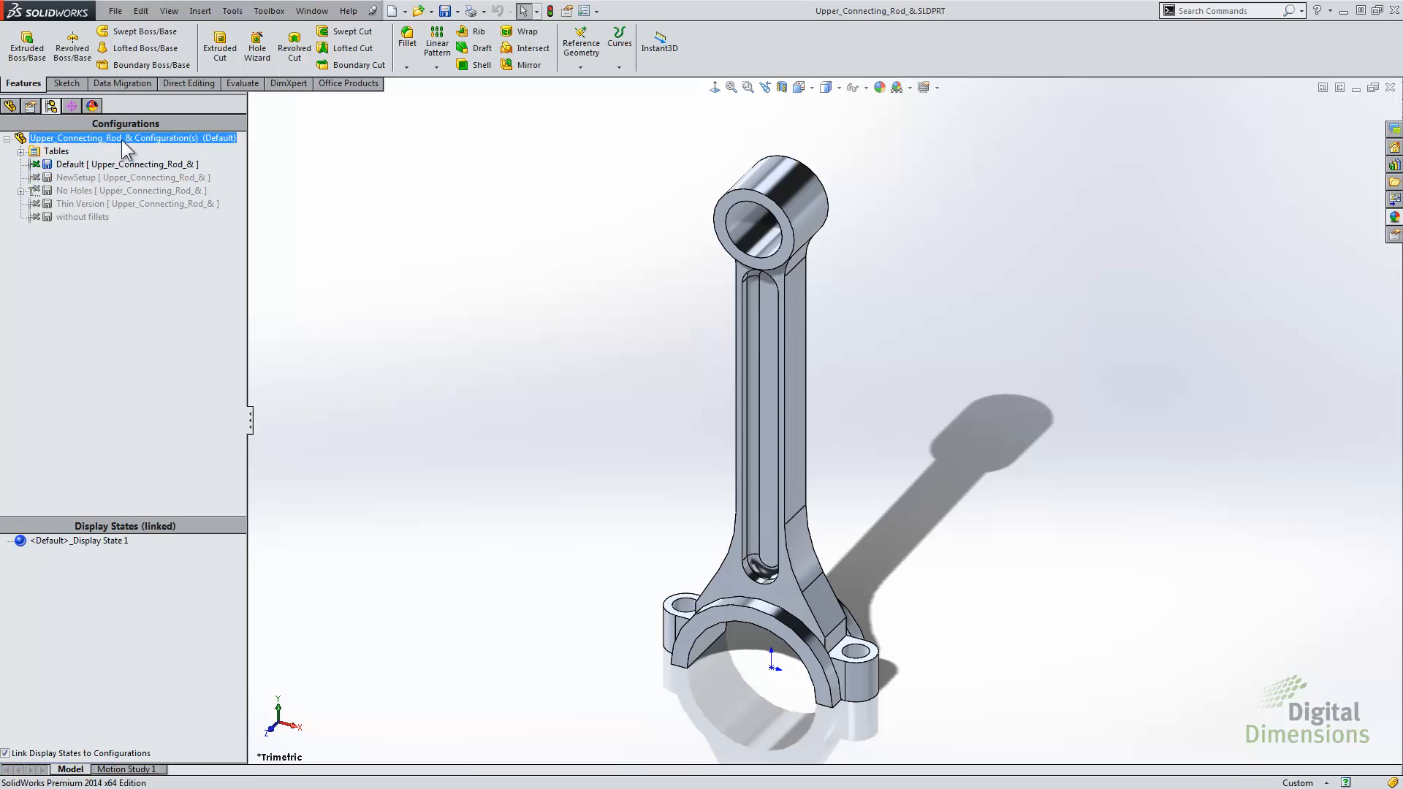
{"action": "right_click", "coordinate": [123, 142]}
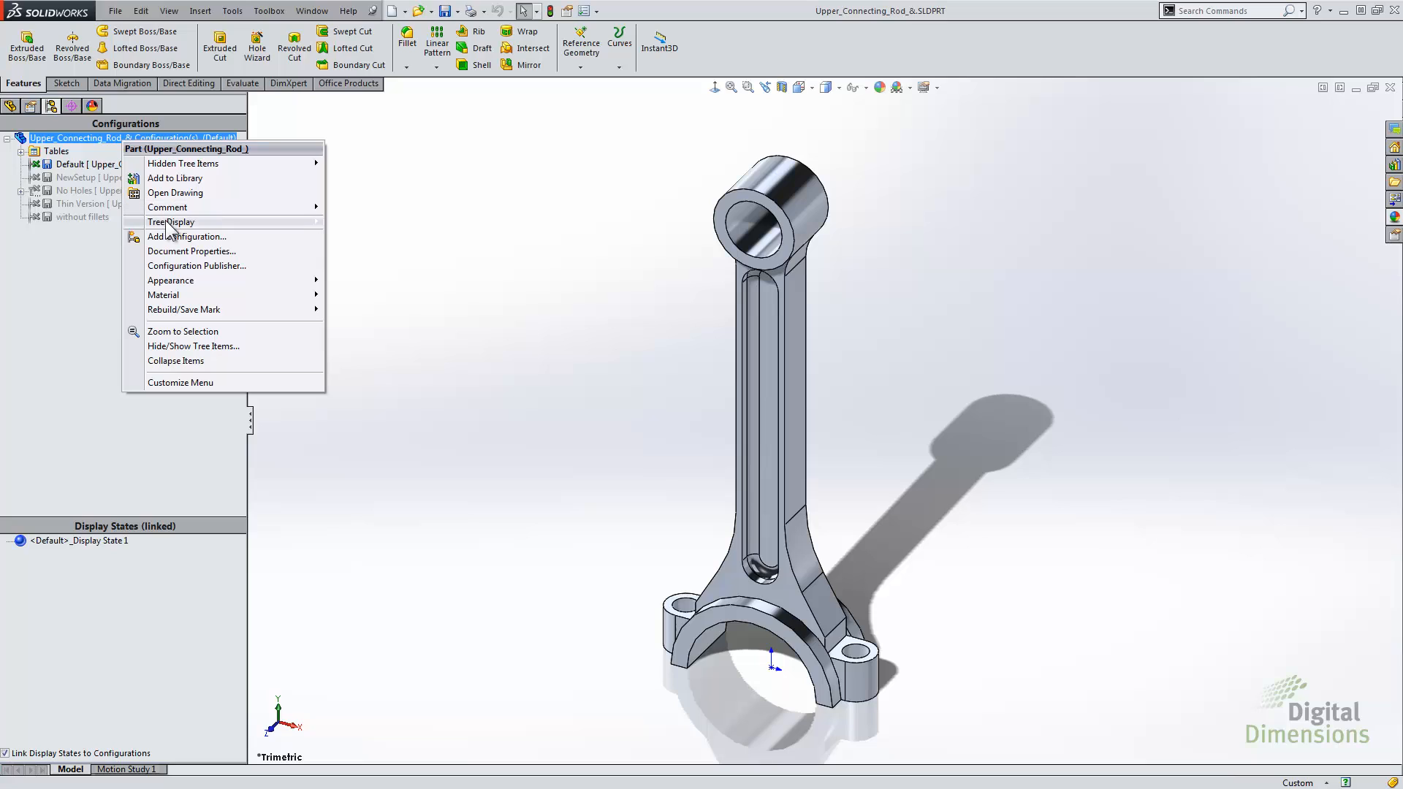
{"action": "mouse_move", "coordinate": [191, 282]}
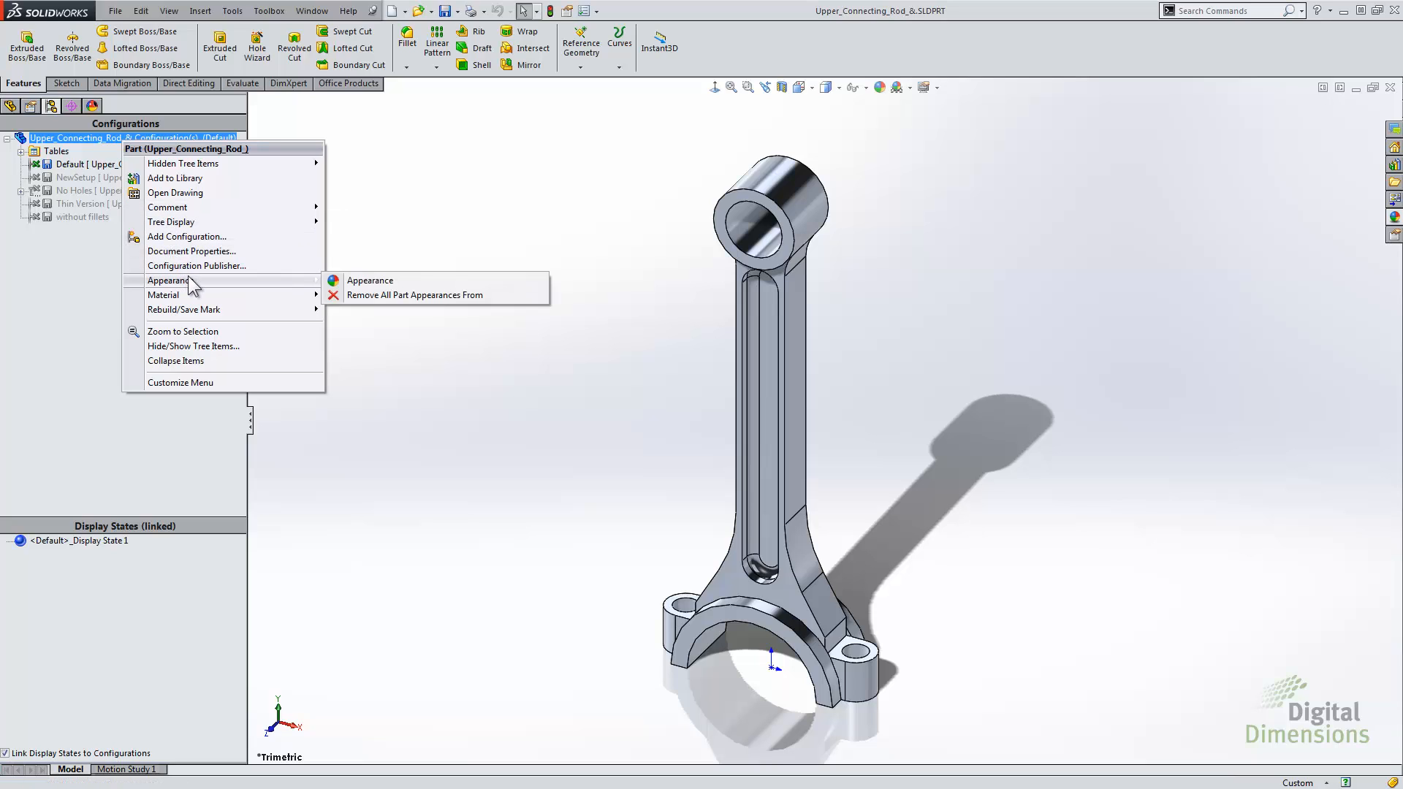
{"action": "left_click", "coordinate": [363, 281]}
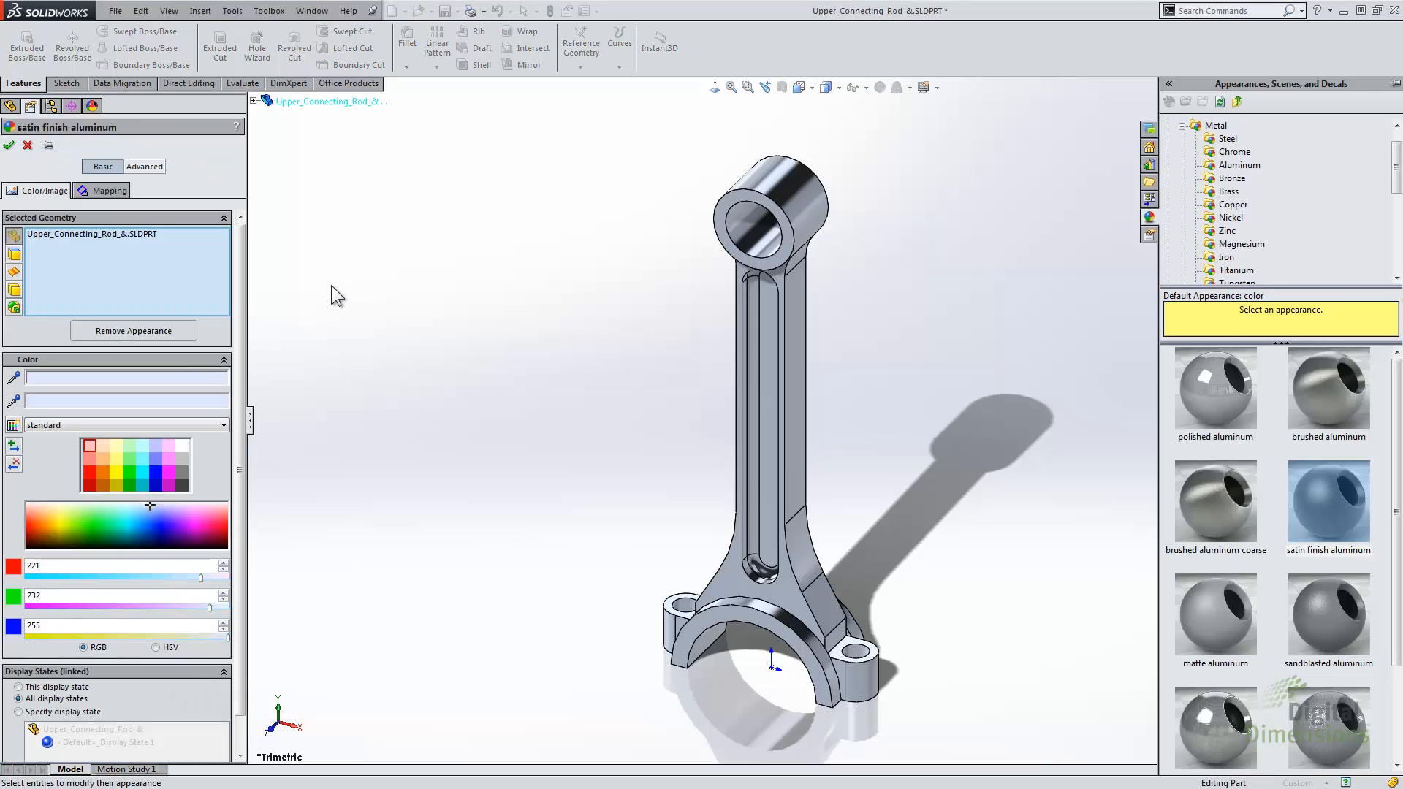
{"action": "scroll", "coordinate": [239, 299], "scroll_direction": "down", "scroll_amount": 1}
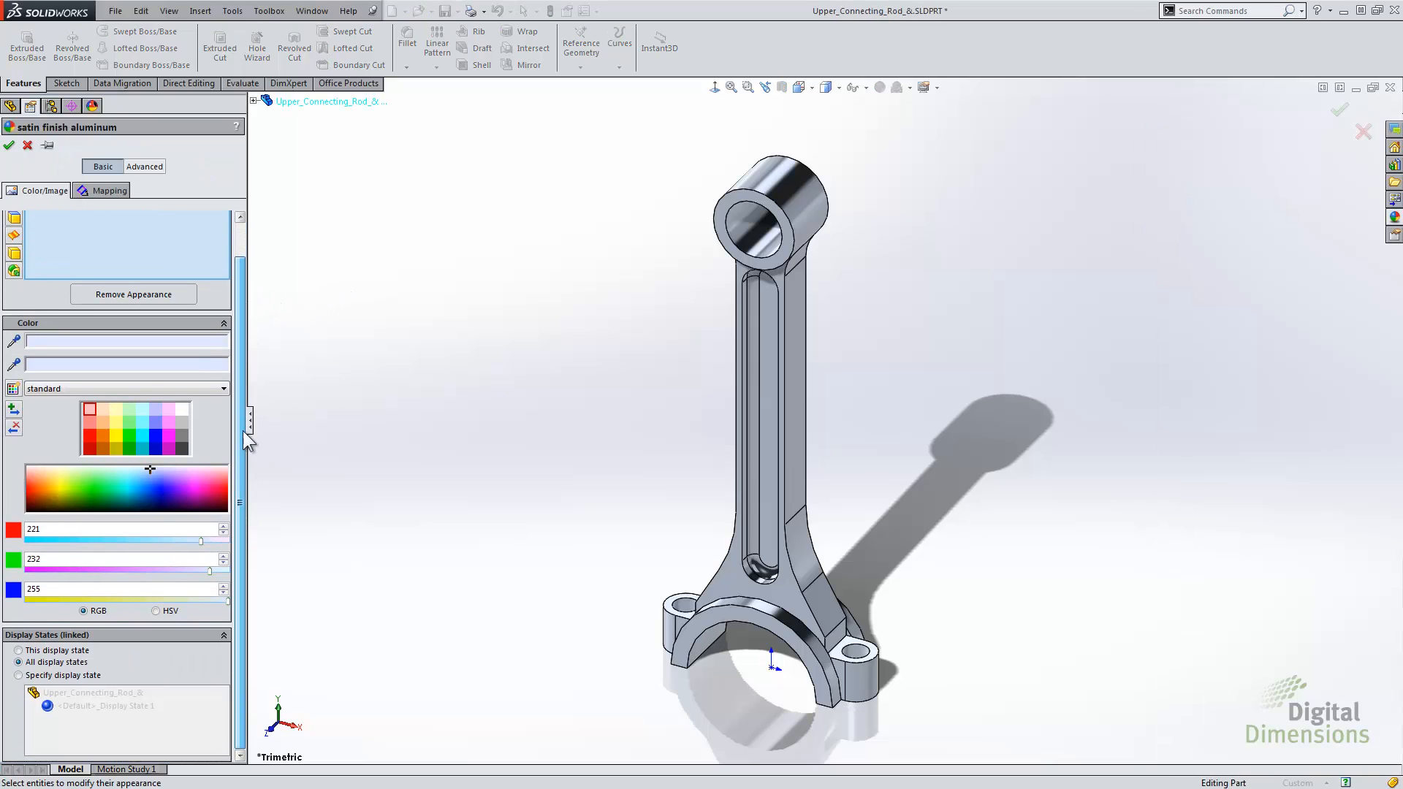
{"action": "left_click", "coordinate": [44, 651]}
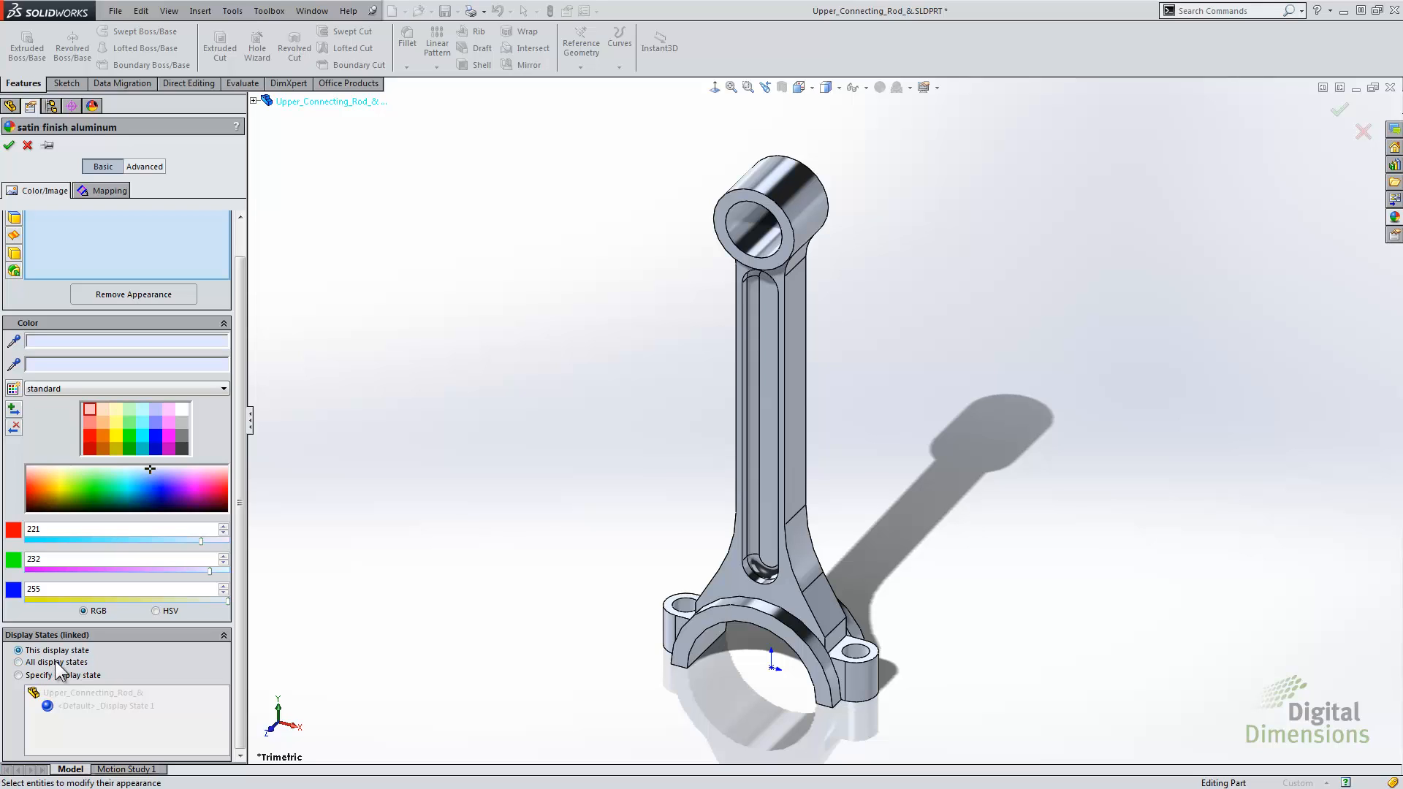
{"action": "left_click", "coordinate": [156, 421]}
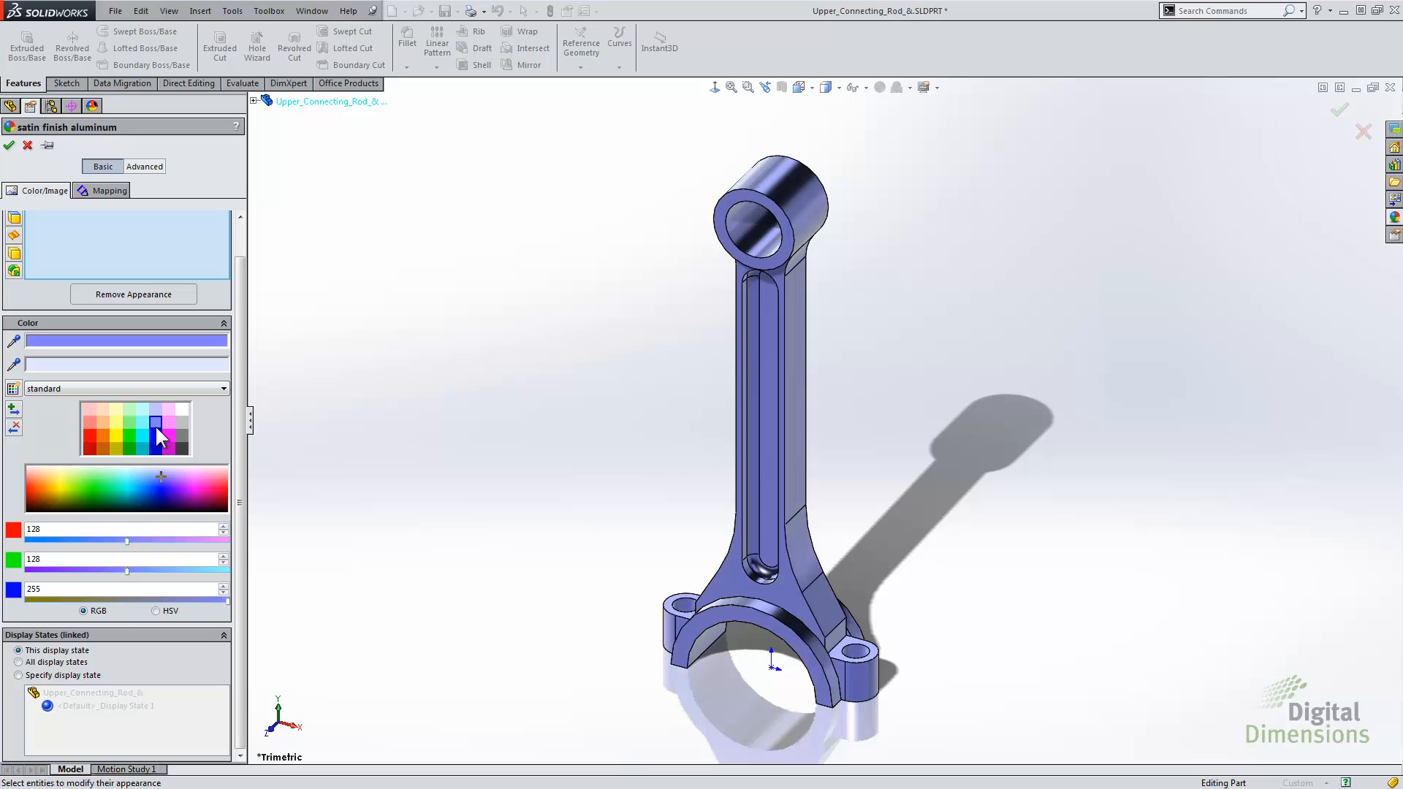
{"action": "left_click", "coordinate": [10, 145]}
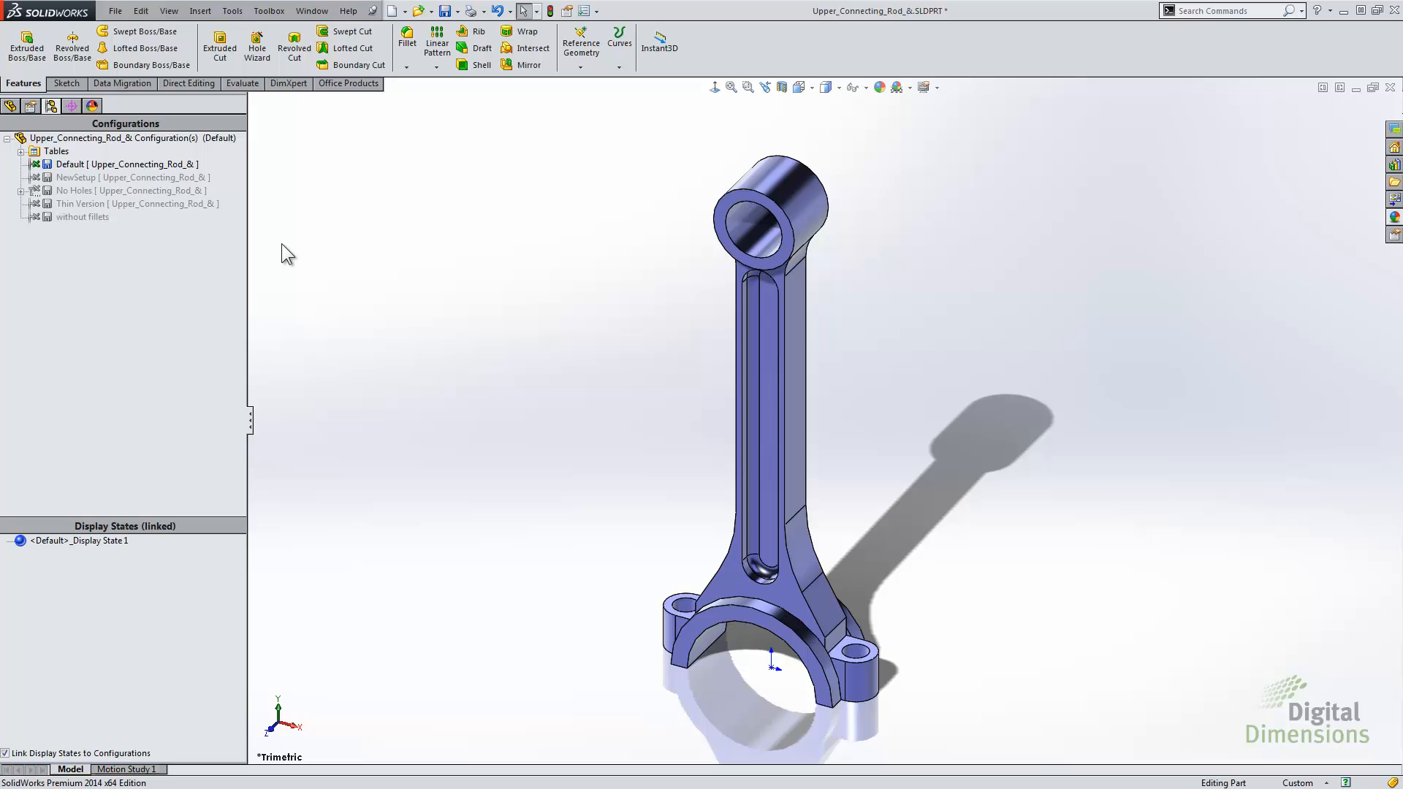
Switch to NewSetup to compare its color with the recolored Default, and return to Default
{"action": "left_click", "coordinate": [89, 177]}
{"action": "double_click", "coordinate": [86, 177]}
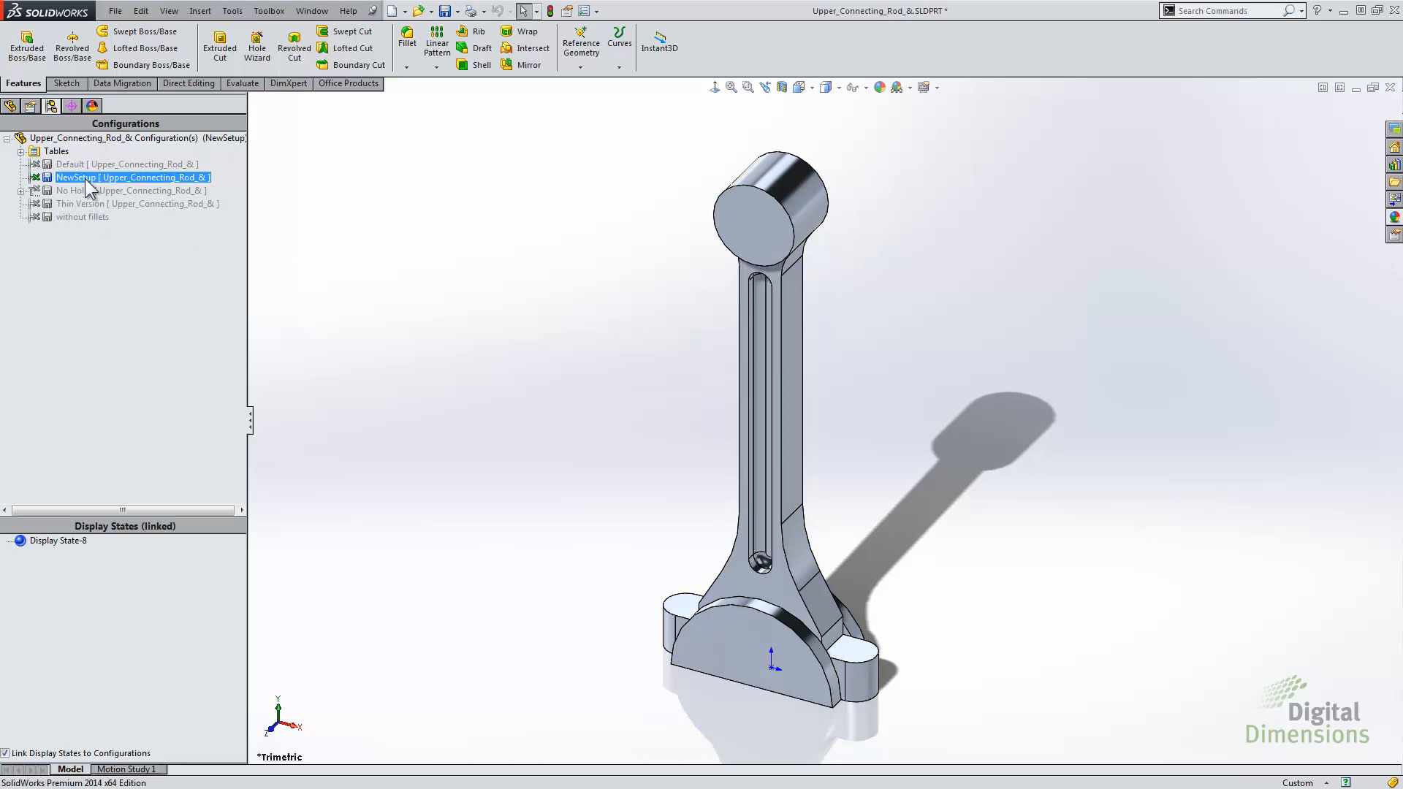
{"action": "left_click", "coordinate": [85, 165]}
{"action": "double_click", "coordinate": [84, 165]}
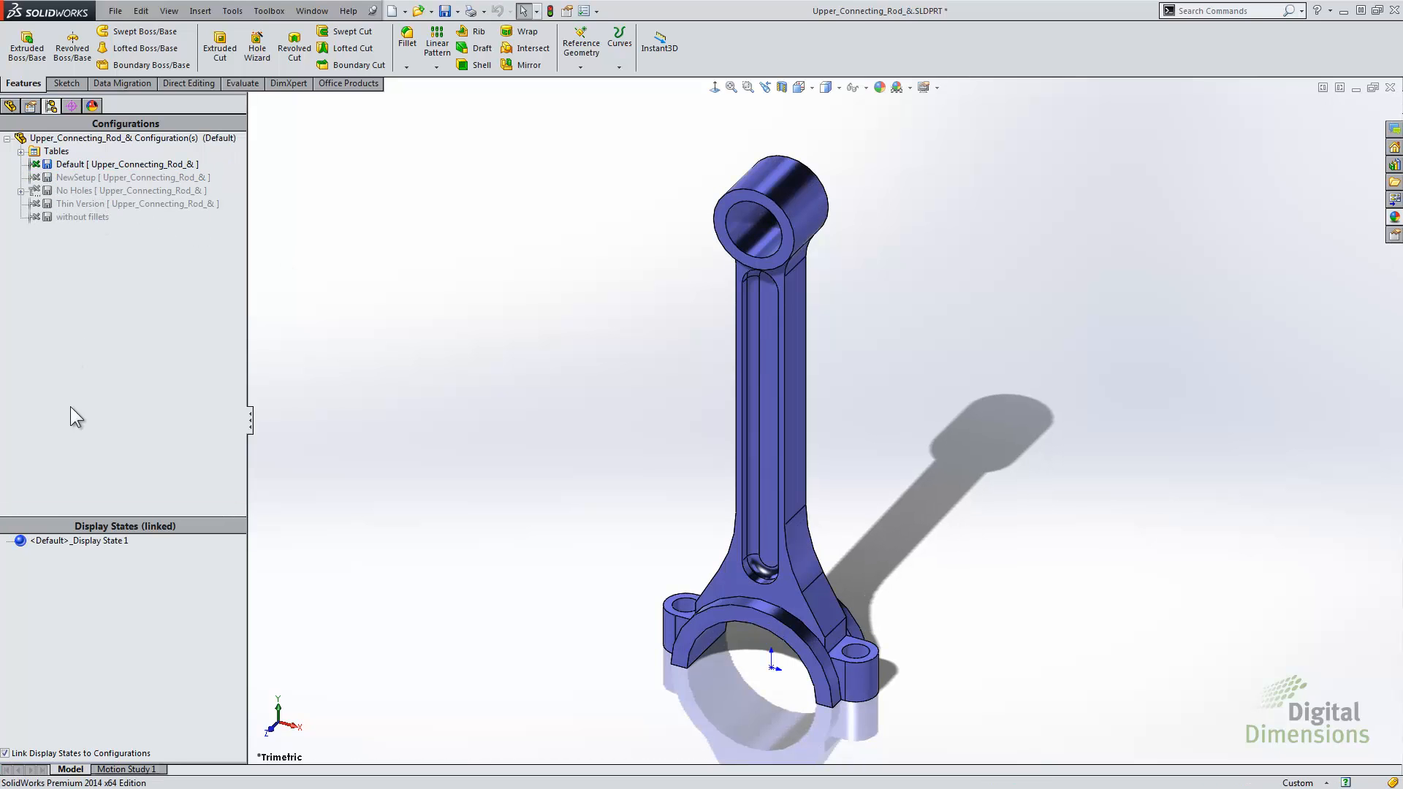
Add a second display state to Default and color the part pink (RGB 255, 128, 255) in this display state only
{"action": "right_click", "coordinate": [96, 583]}
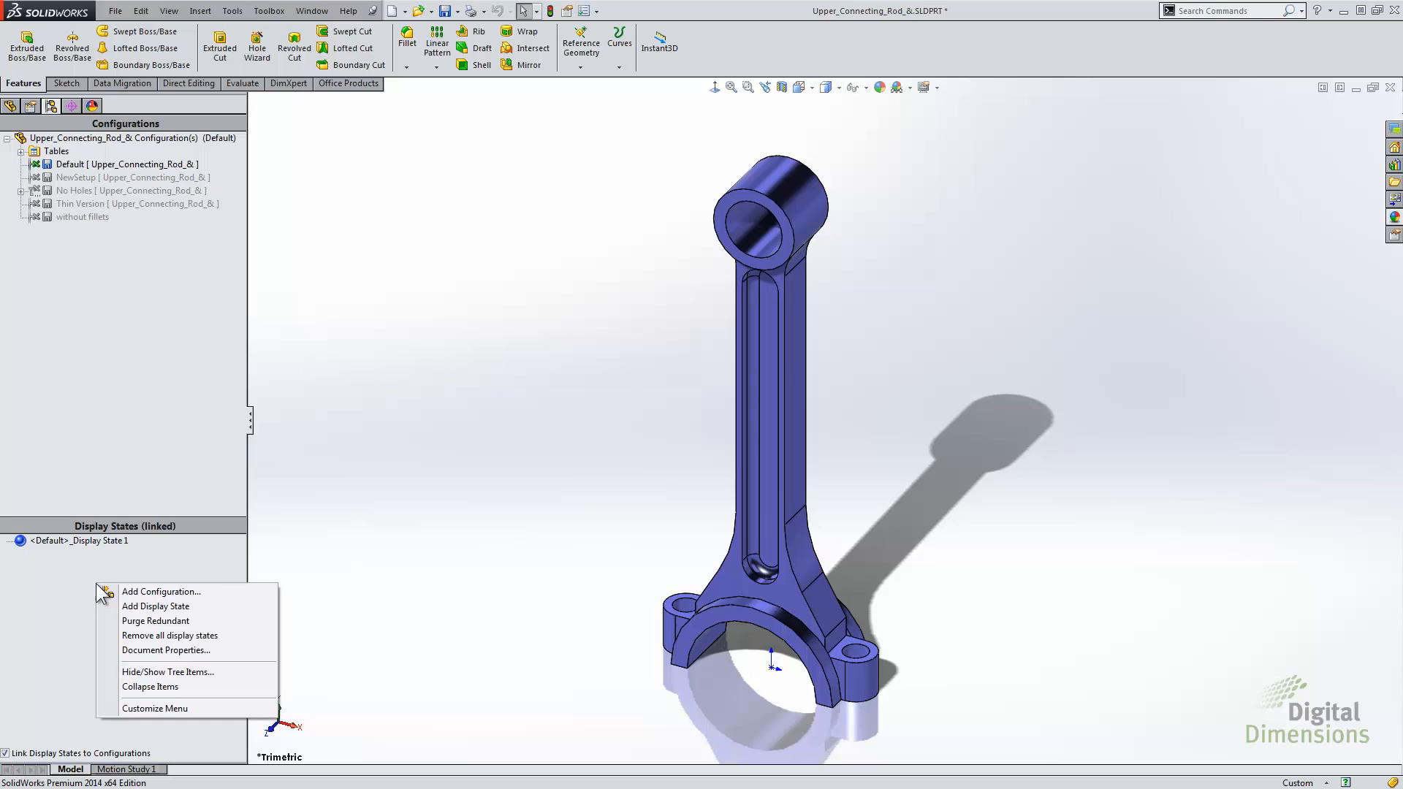
{"action": "left_click", "coordinate": [137, 607]}
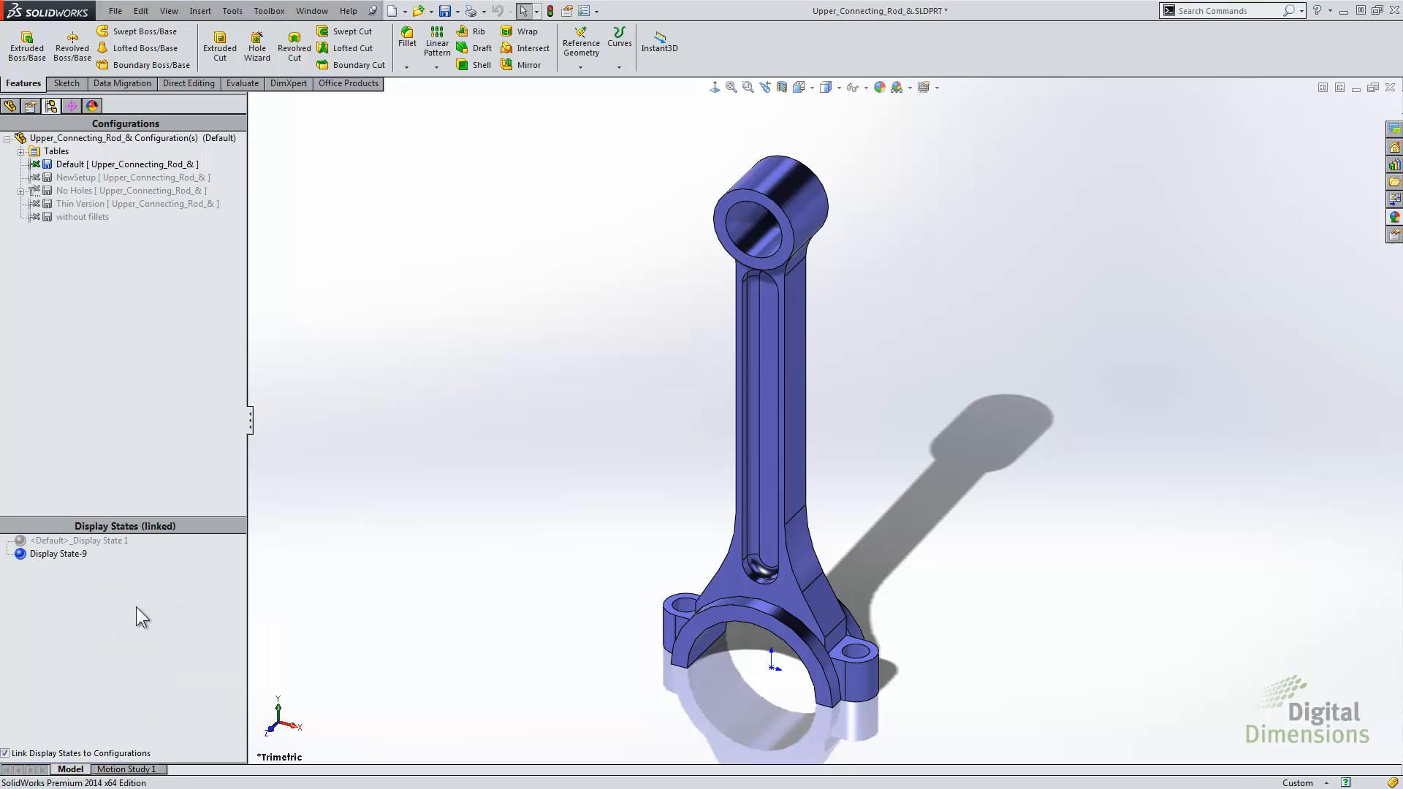
{"action": "left_click", "coordinate": [83, 139]}
{"action": "right_click", "coordinate": [82, 140]}
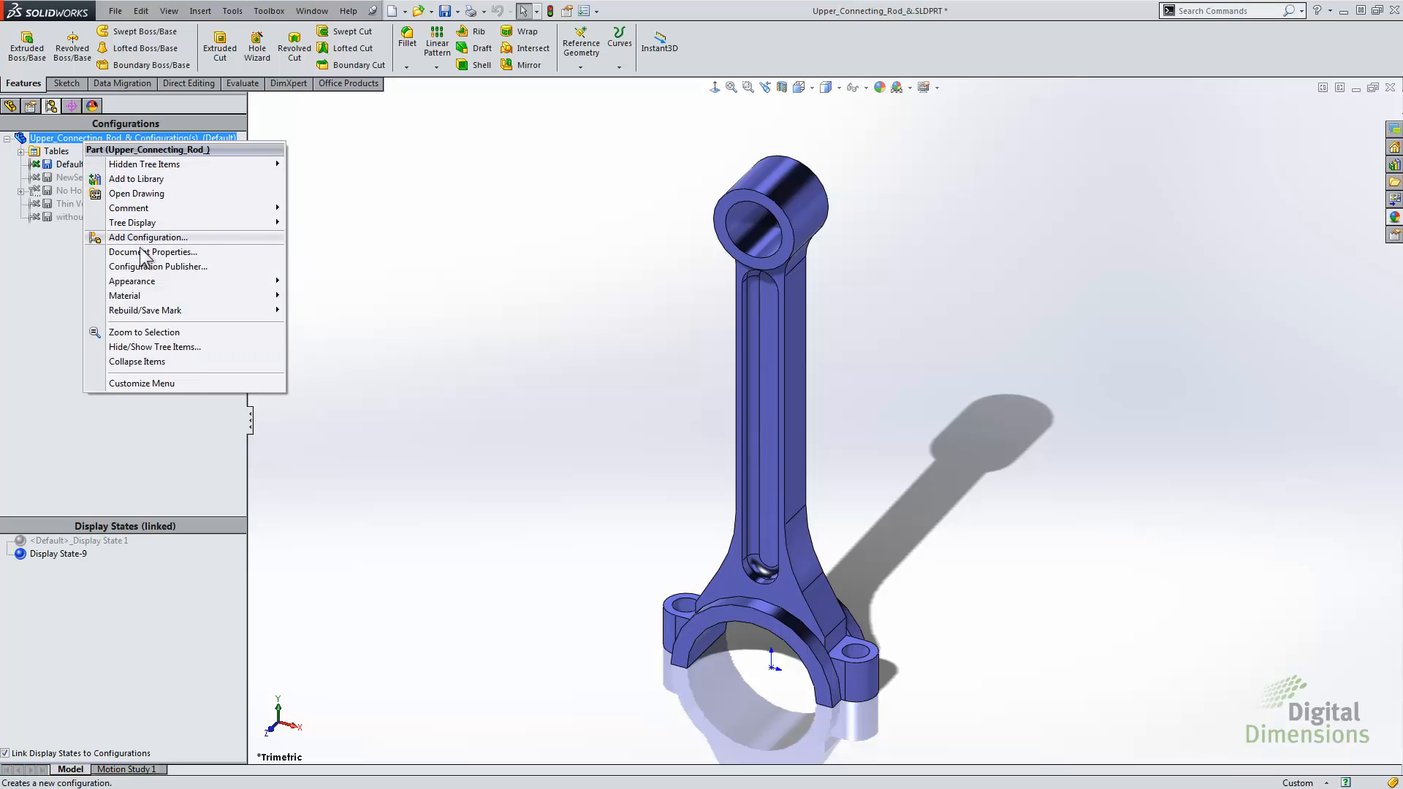
{"action": "mouse_move", "coordinate": [188, 283]}
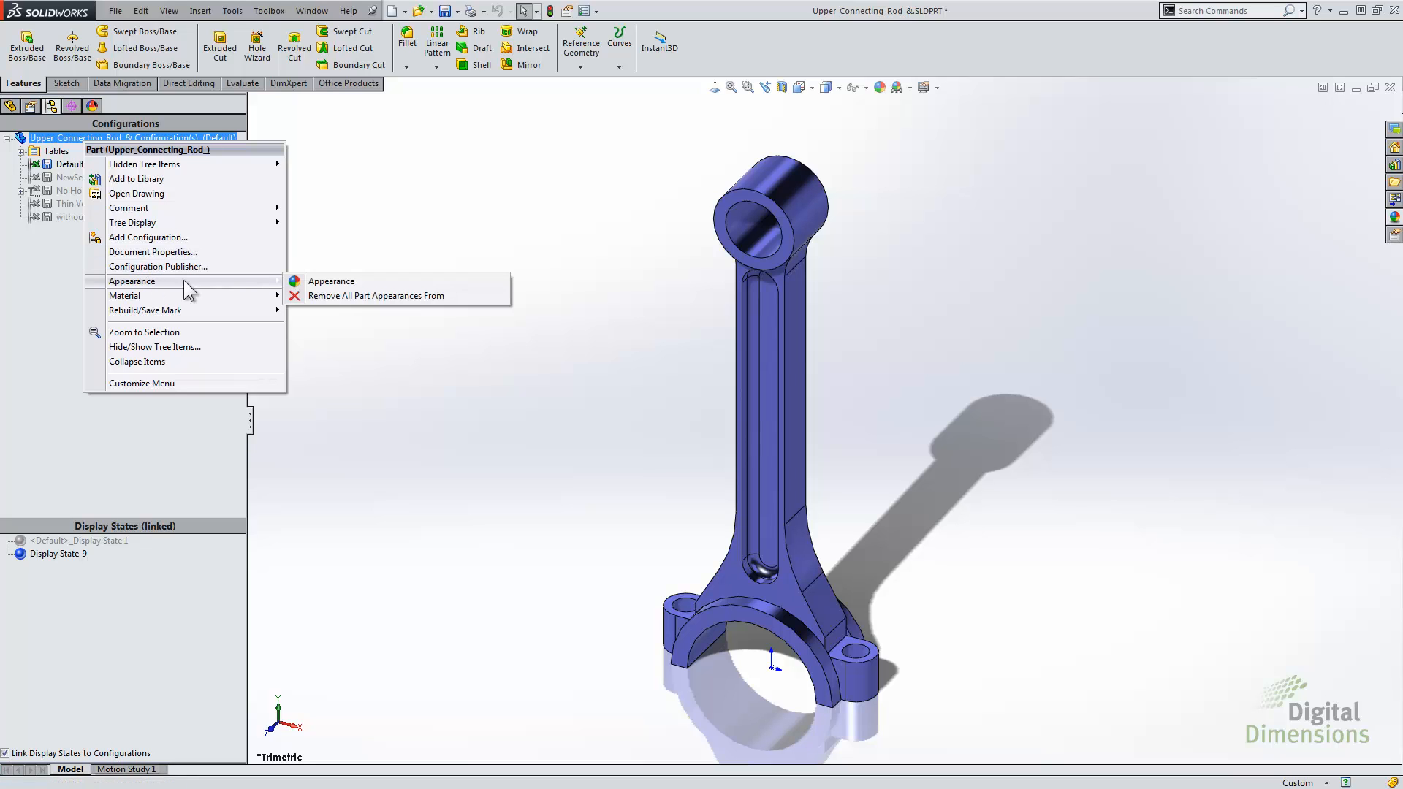
{"action": "left_click", "coordinate": [314, 282]}
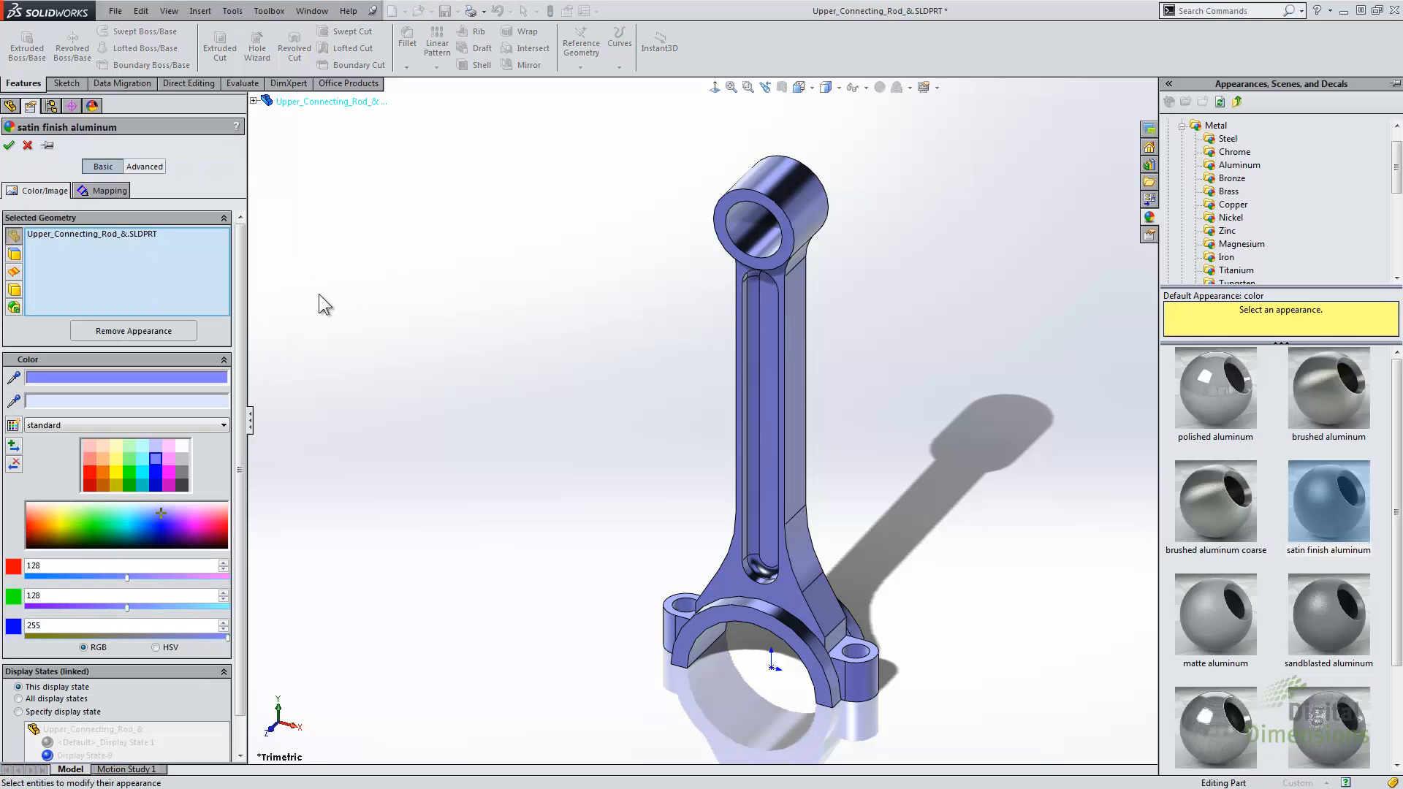
{"action": "left_click", "coordinate": [169, 459]}
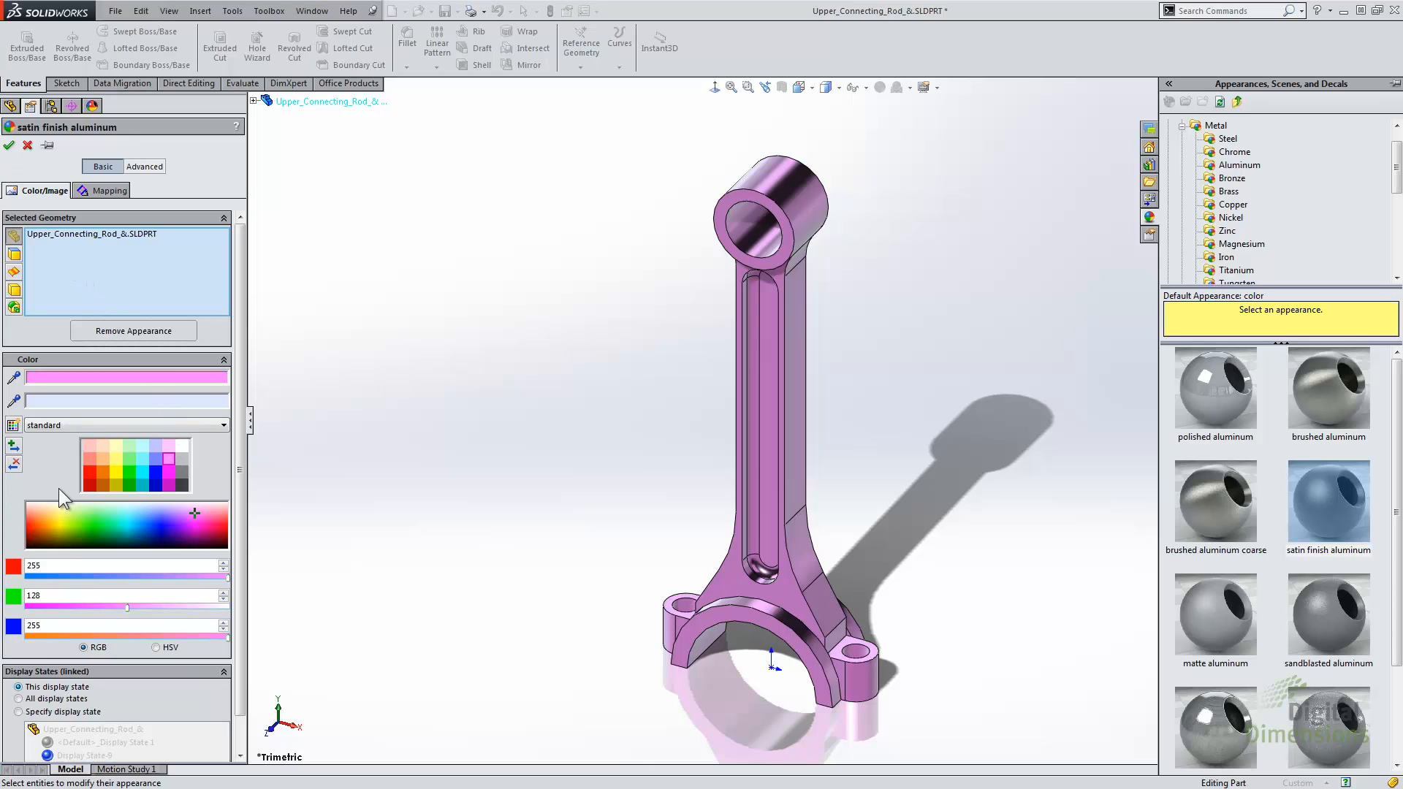
{"action": "left_click", "coordinate": [10, 147]}
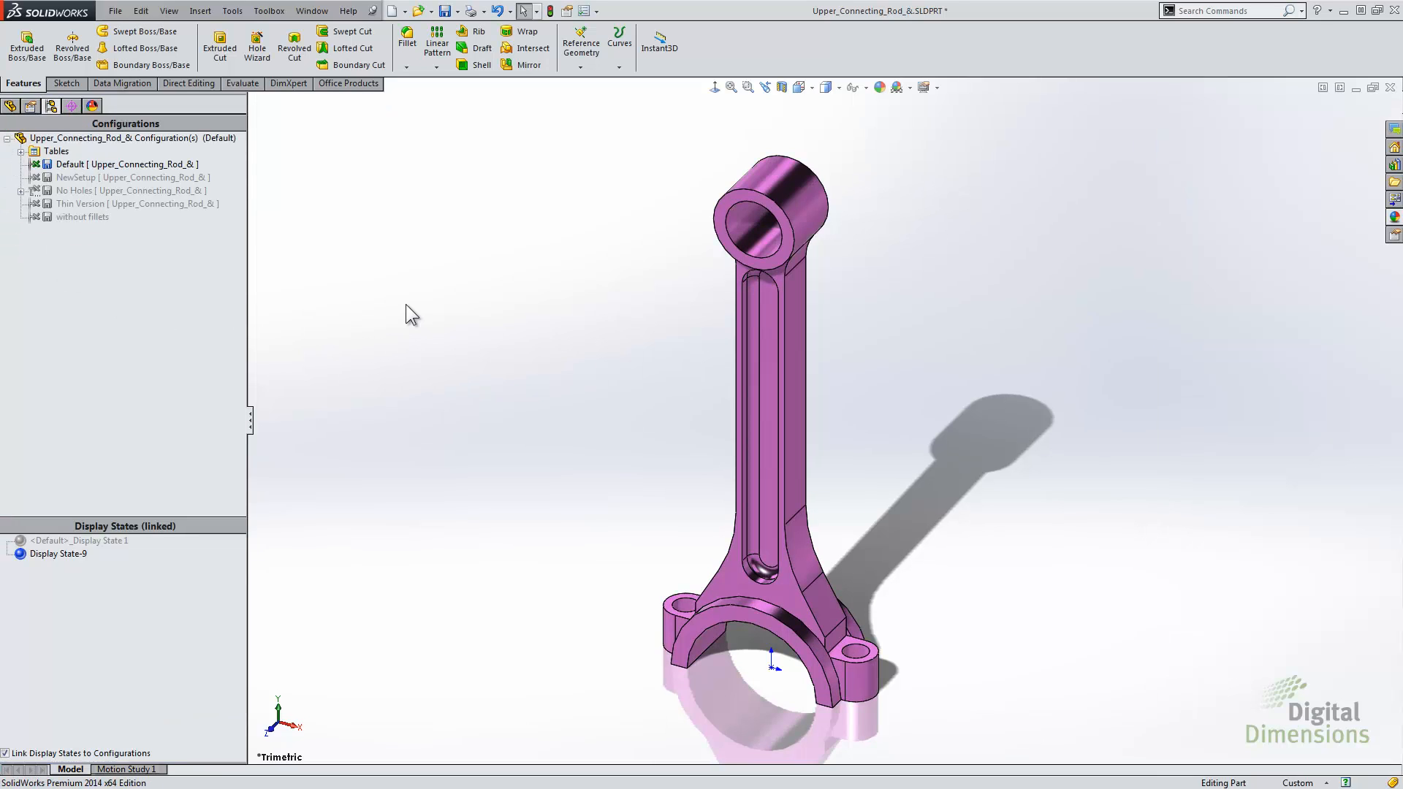
Toggle between Default's two display states, and switch to NewSetup to check which display states it offers
{"action": "double_click", "coordinate": [79, 540]}
{"action": "double_click", "coordinate": [60, 553]}
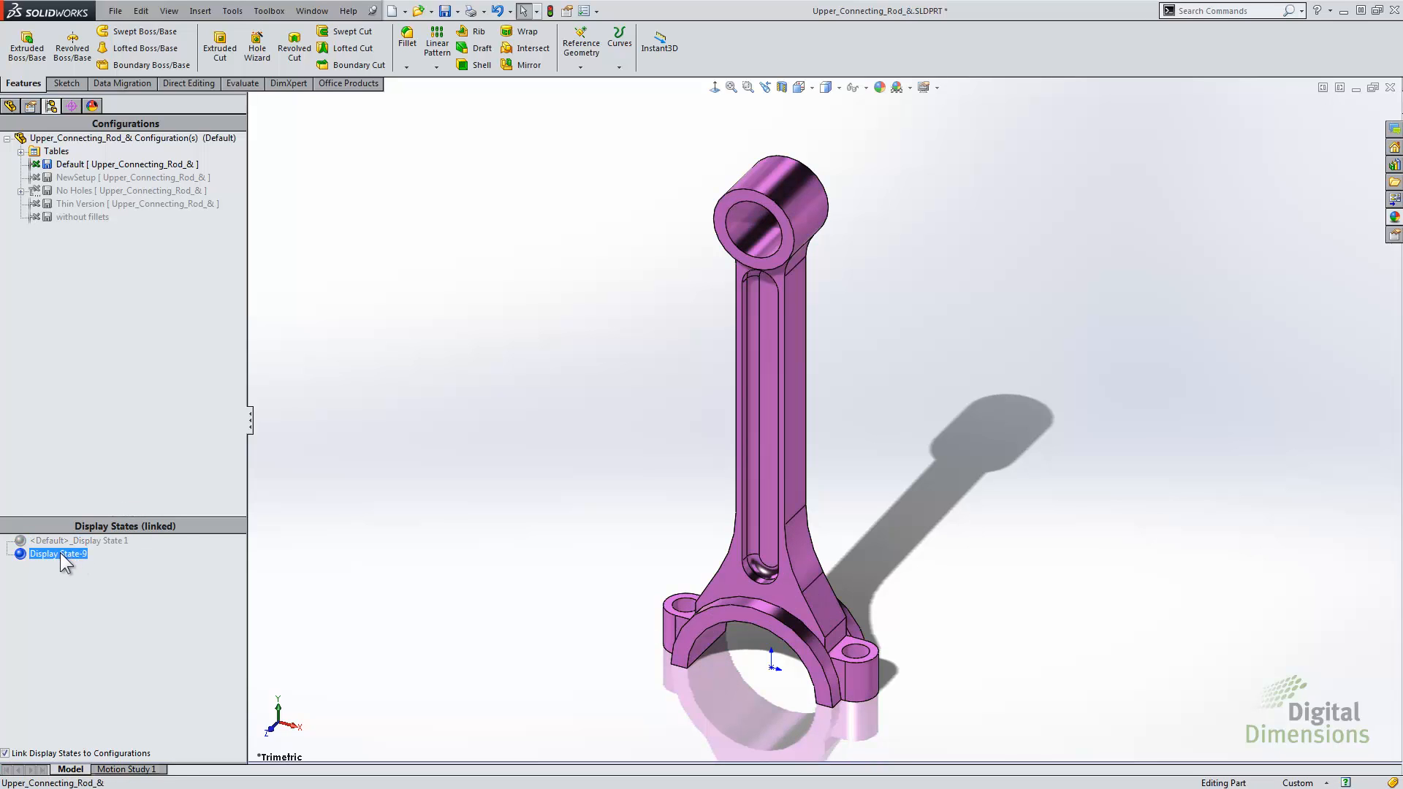
{"action": "double_click", "coordinate": [73, 178]}
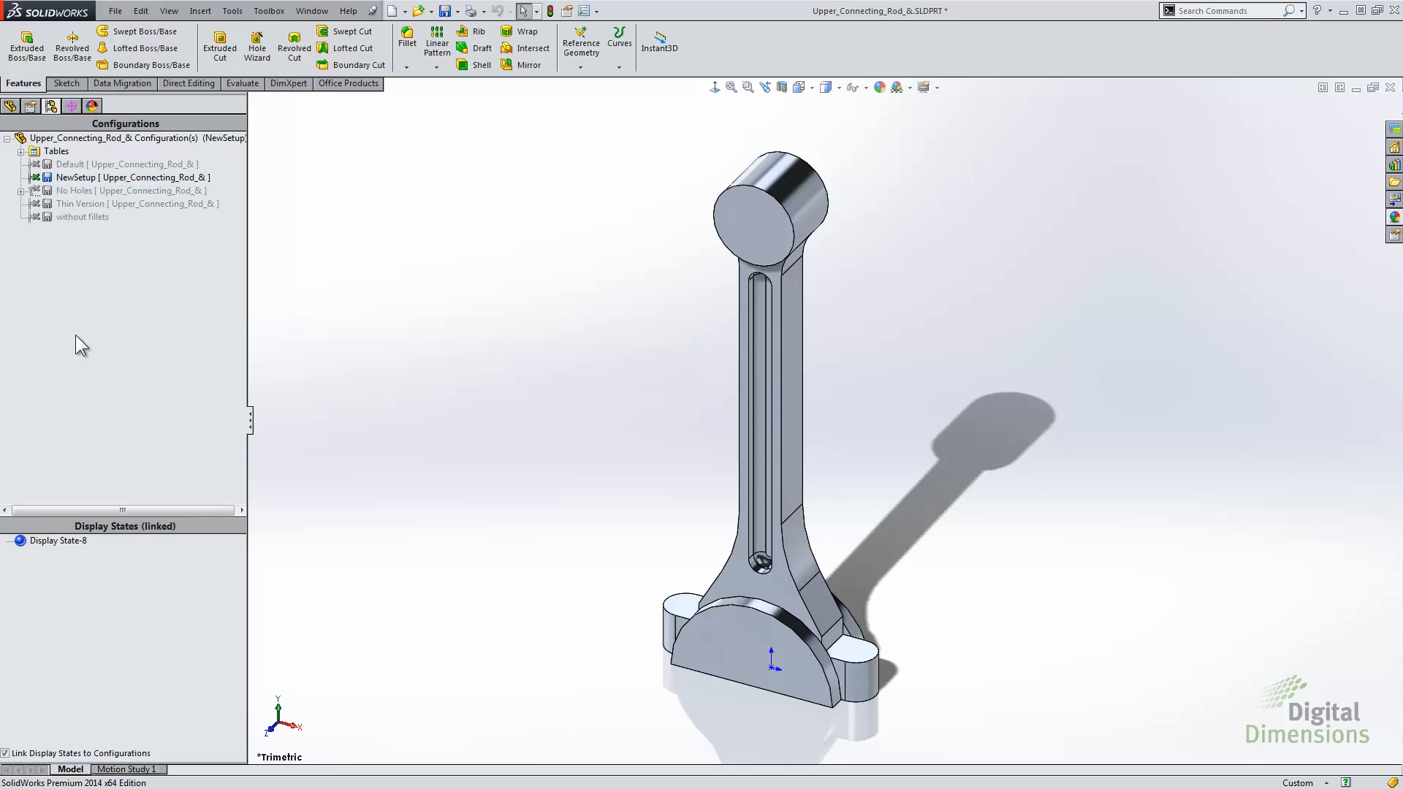
Unlink the display states from the configurations, and apply <Default>_Display State 1 followed by Display State-9 to NewSetup
{"action": "left_click", "coordinate": [6, 753]}
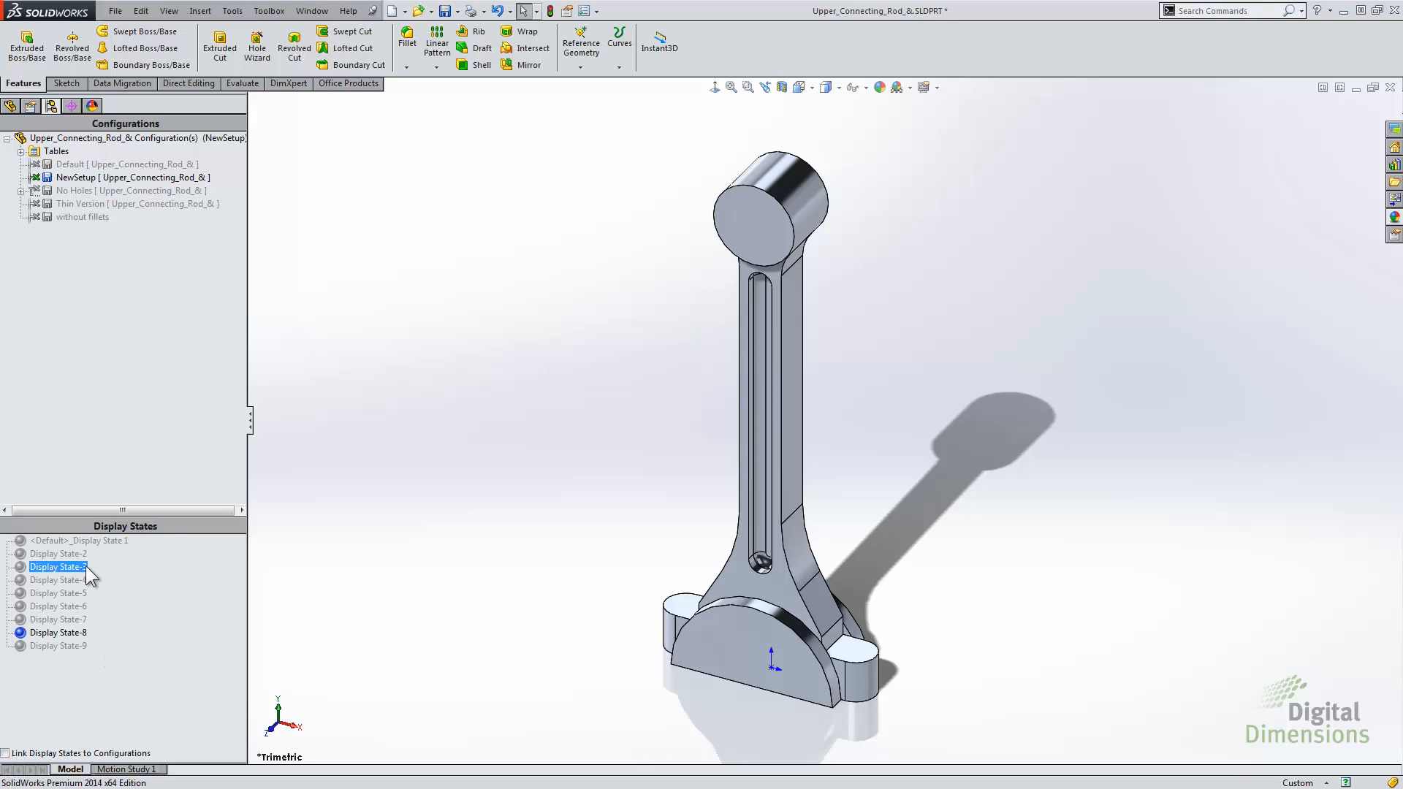
{"action": "left_click", "coordinate": [78, 544]}
{"action": "double_click", "coordinate": [77, 542]}
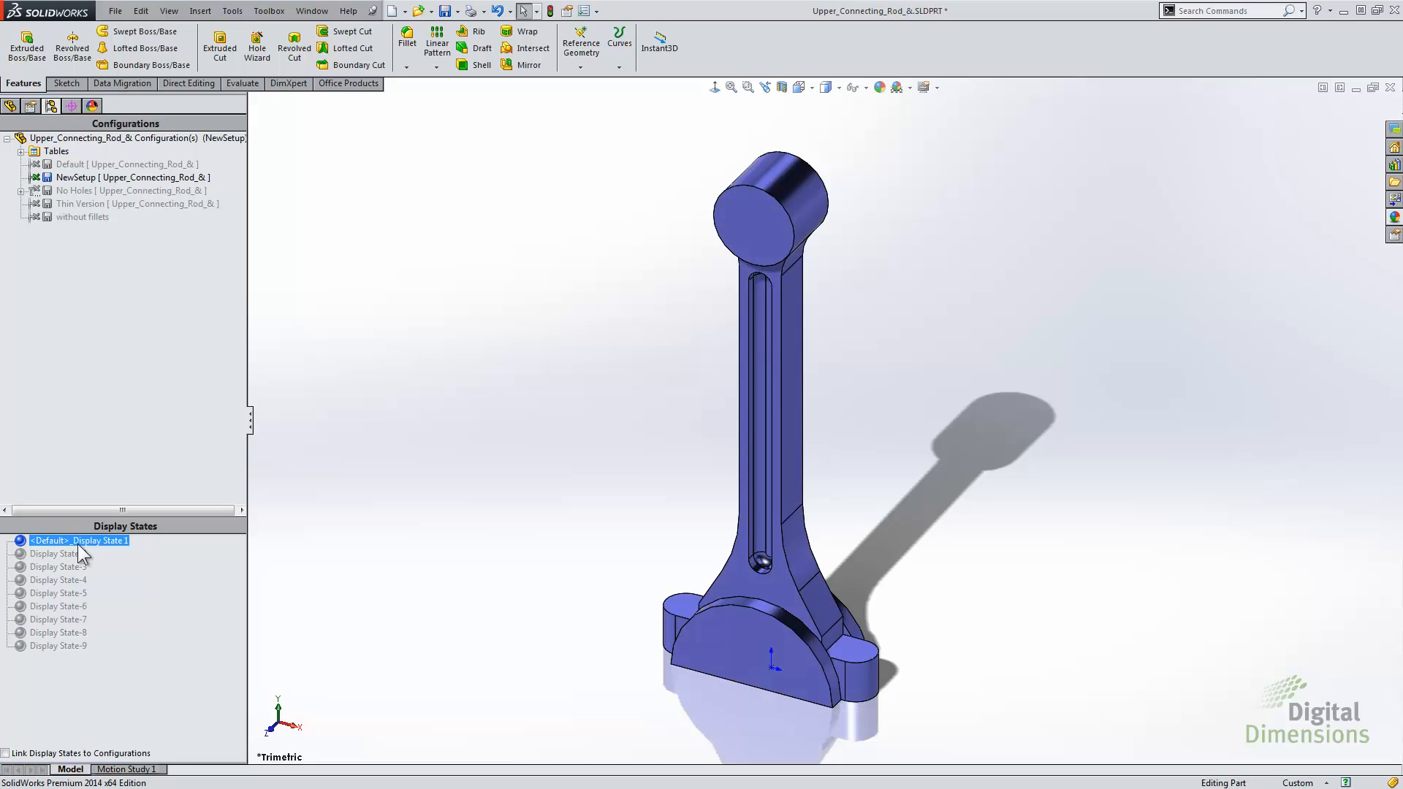
{"action": "left_click", "coordinate": [70, 647]}
{"action": "double_click", "coordinate": [68, 647]}
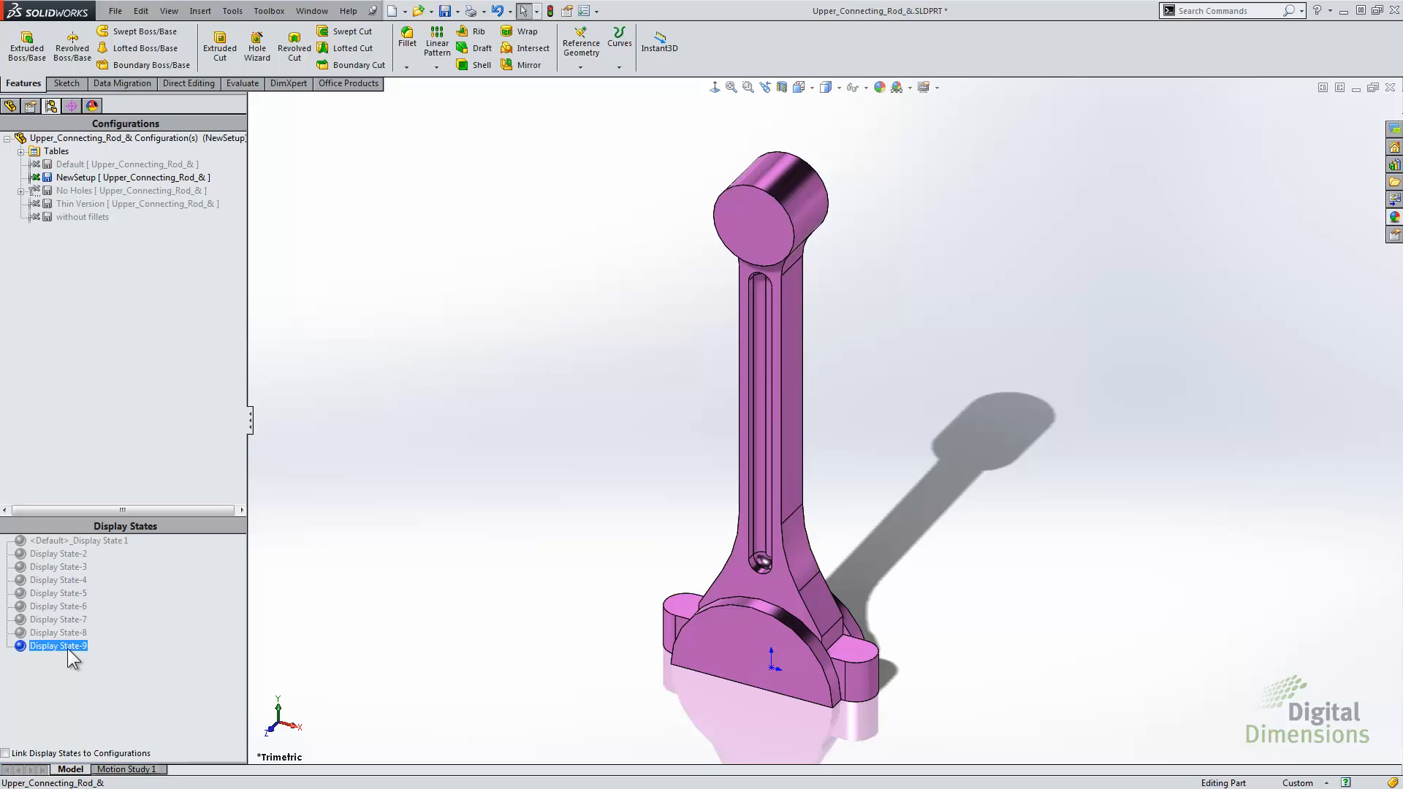
Switch to the without fillets configuration and apply <Default>_Display State 1 to it
{"action": "double_click", "coordinate": [85, 219]}
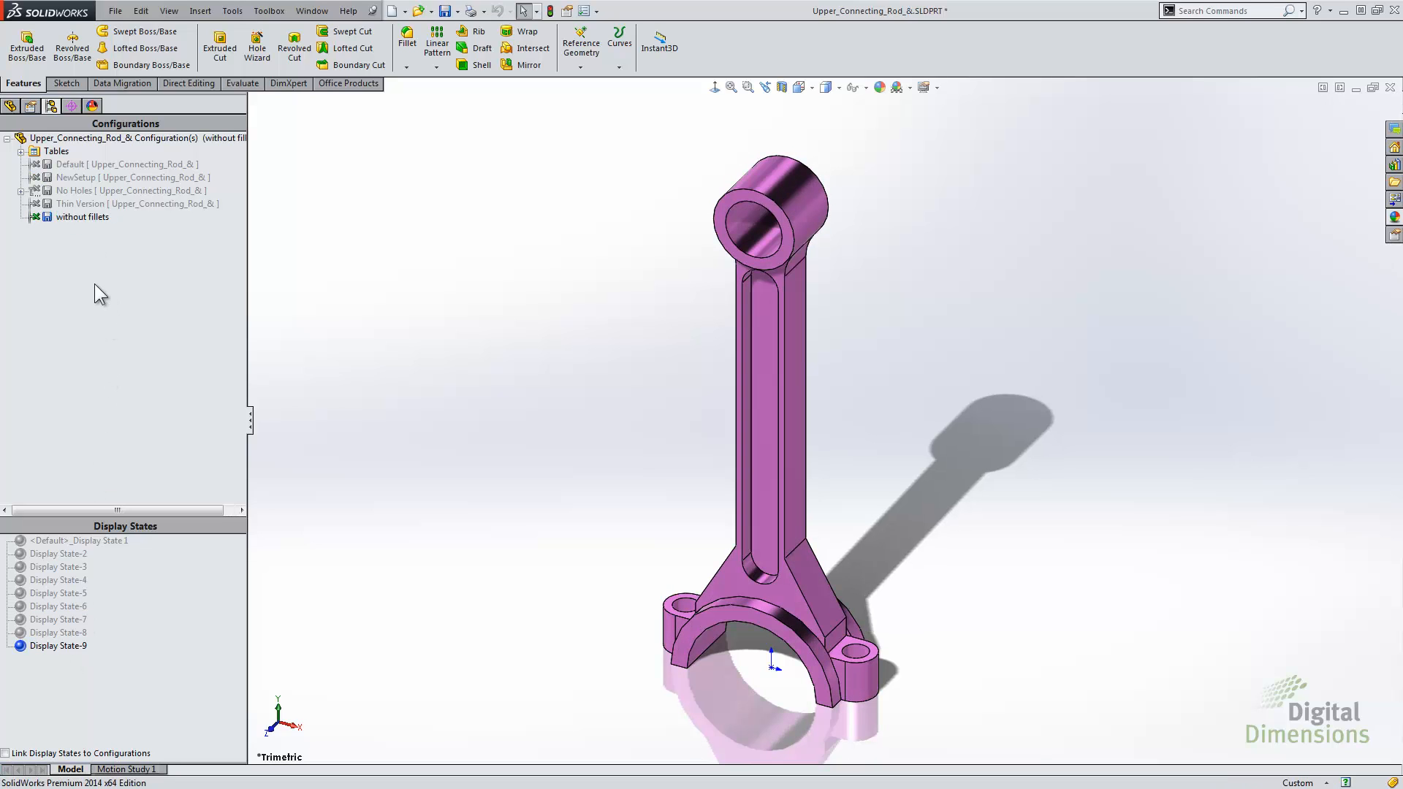
{"action": "double_click", "coordinate": [67, 541]}
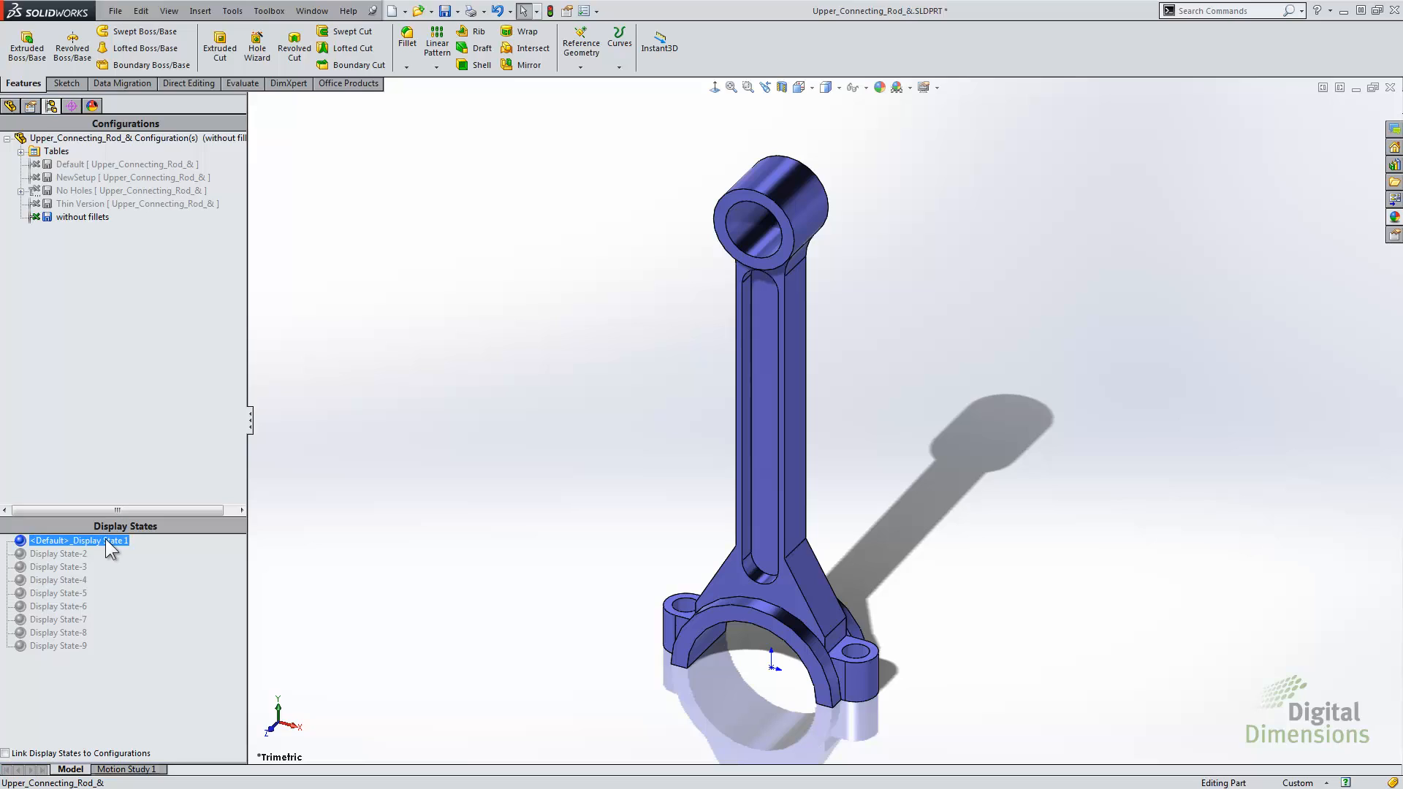
Link the display states to the configurations again, activate Default, and switch to Display State-9 and back to <Default>_Display State 1
{"action": "left_click", "coordinate": [14, 752]}
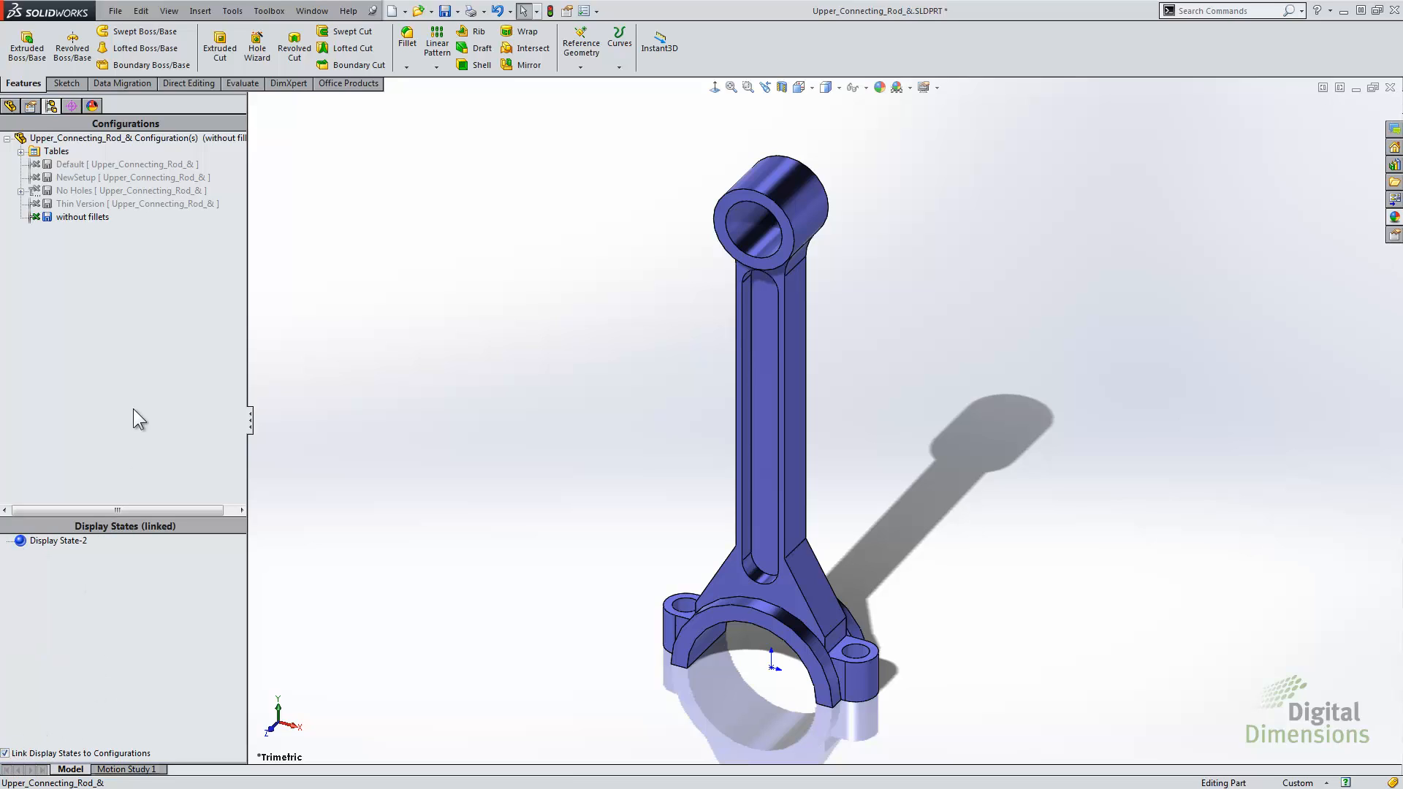
{"action": "double_click", "coordinate": [84, 167]}
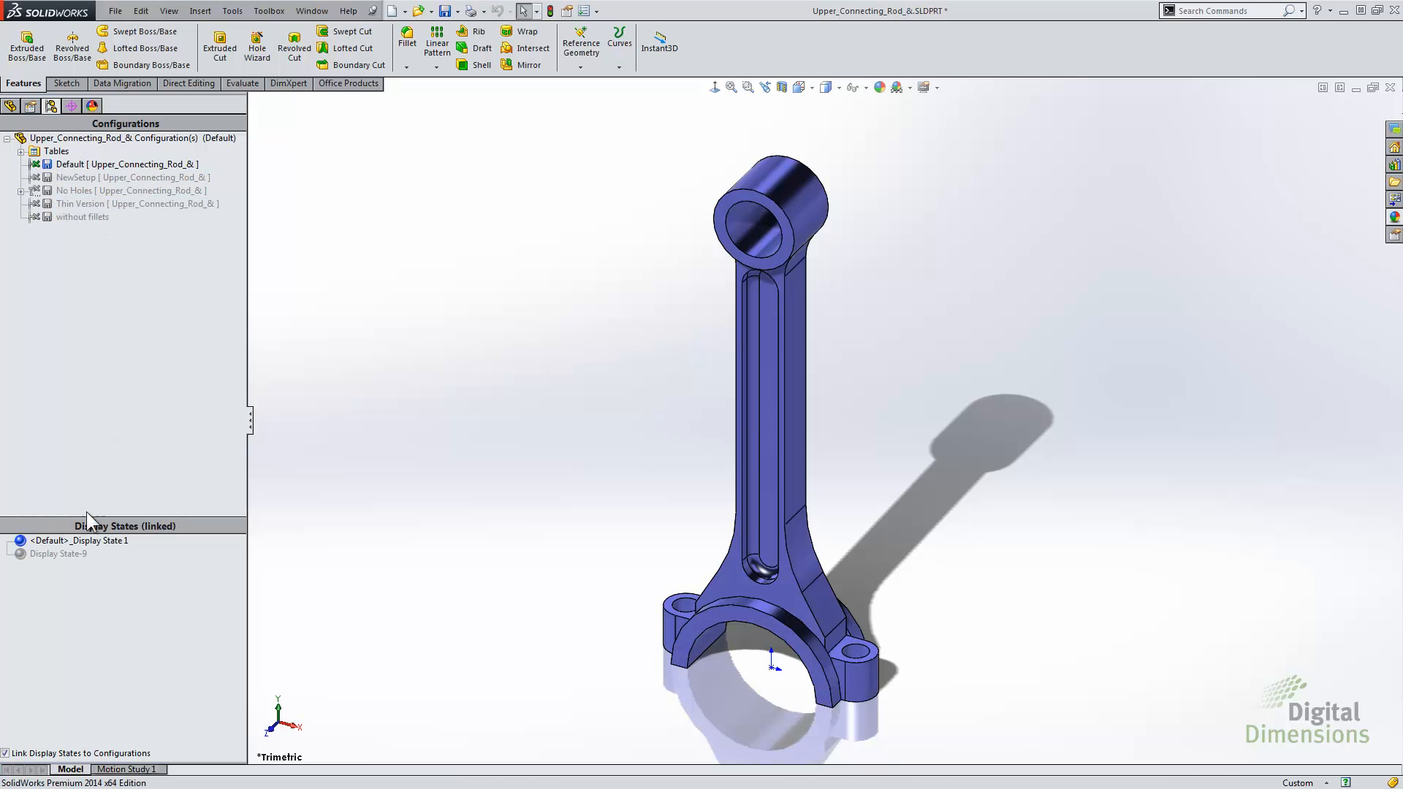
{"action": "double_click", "coordinate": [52, 557]}
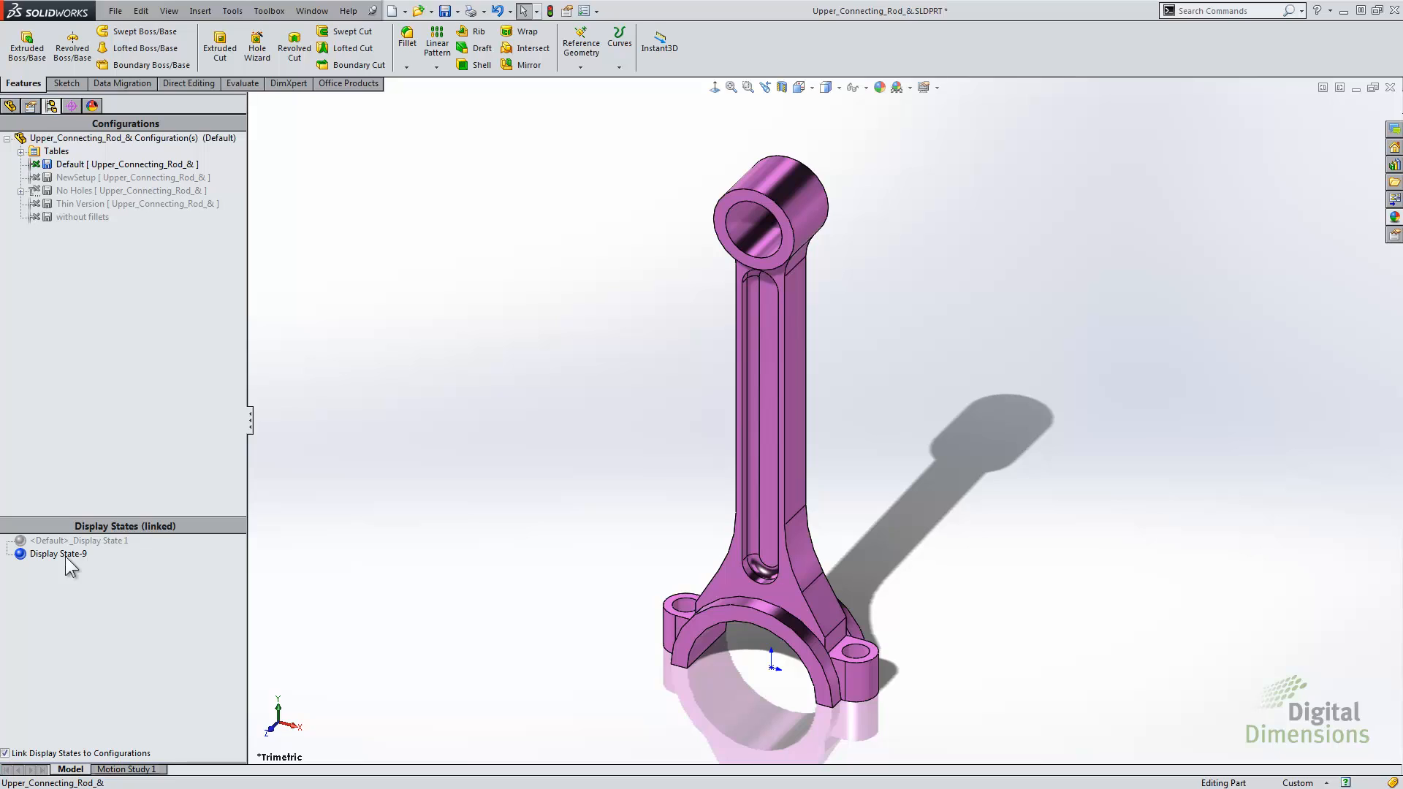
{"action": "double_click", "coordinate": [68, 541]}
Activate the without fillets configuration to check its linked display state, and return to the Default configuration
{"action": "double_click", "coordinate": [85, 217]}
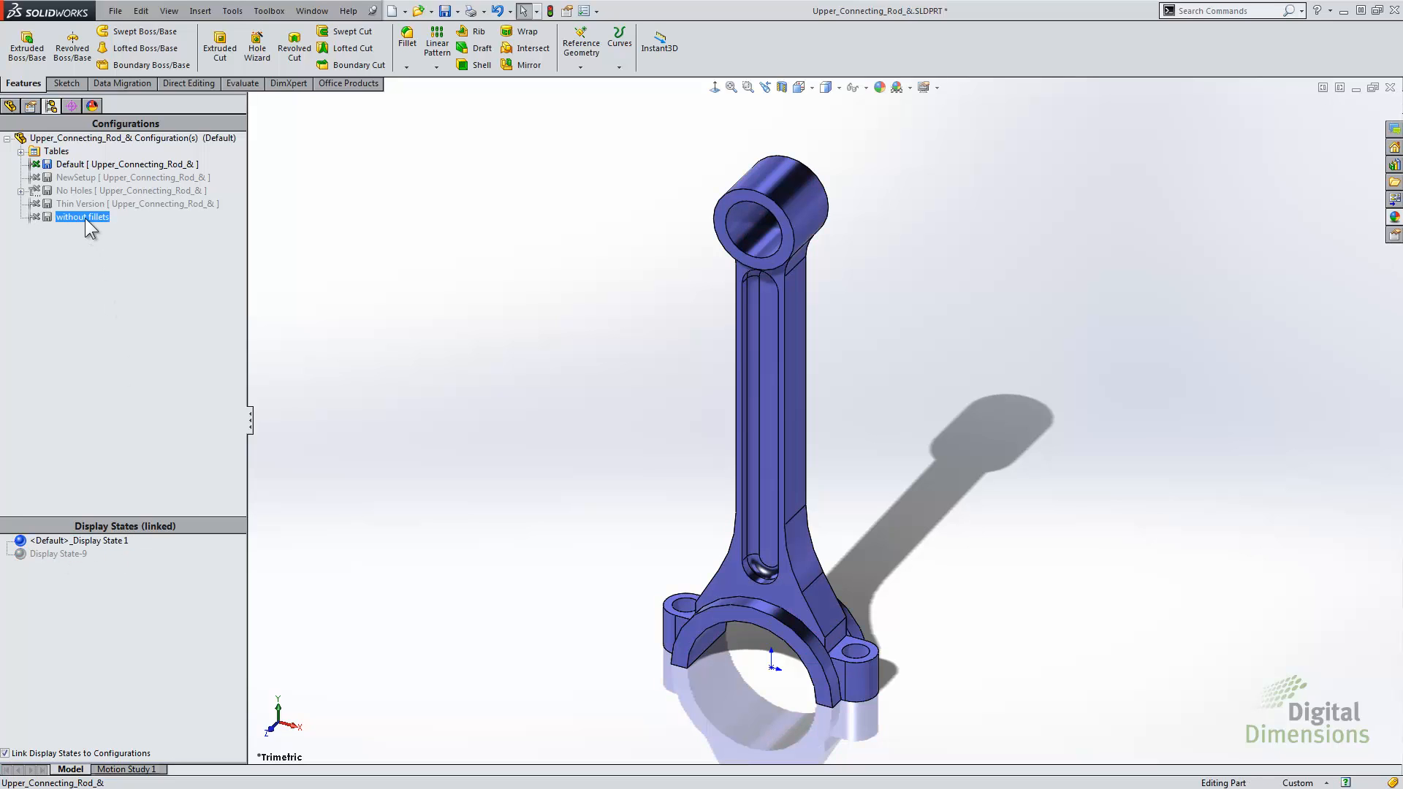
{"action": "left_click", "coordinate": [58, 542]}
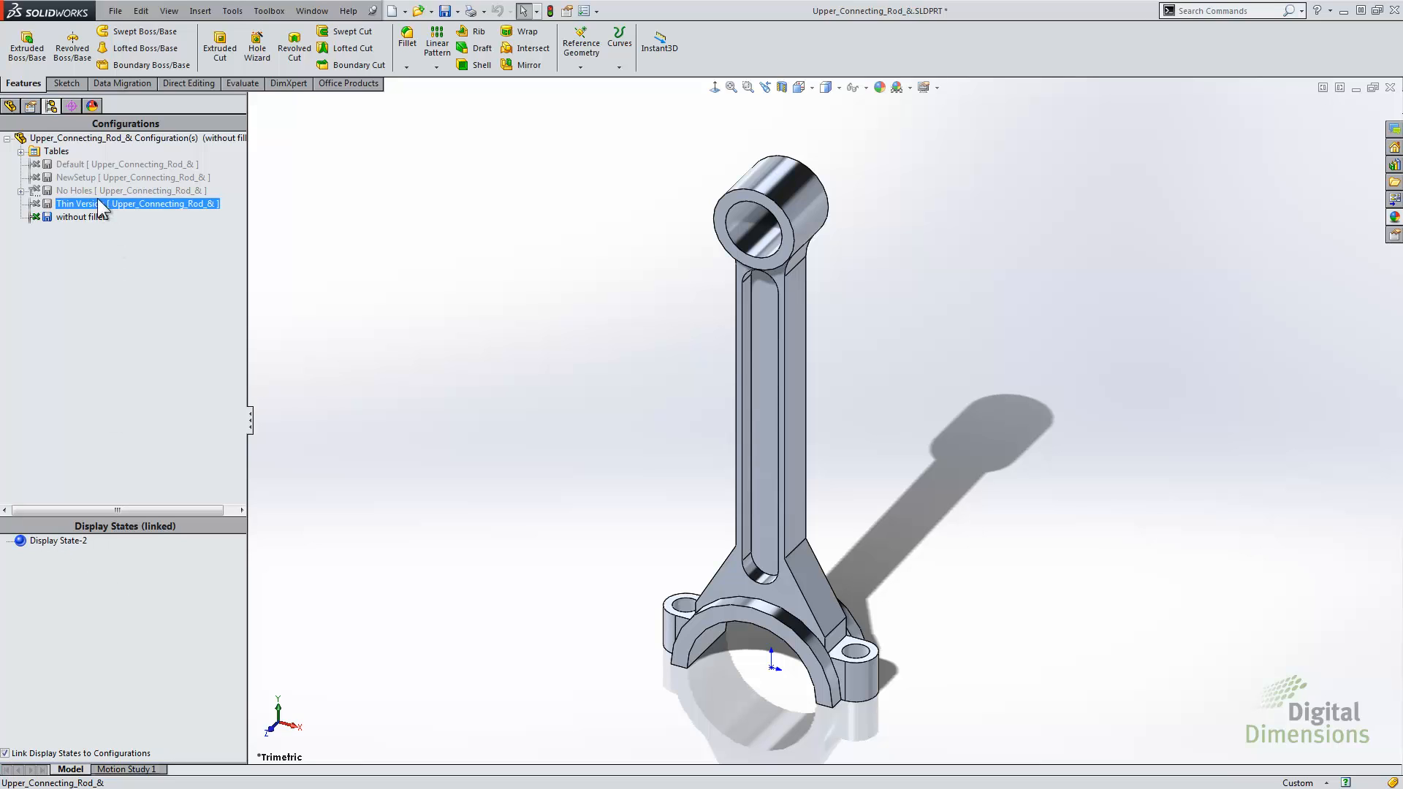
{"action": "double_click", "coordinate": [70, 164]}
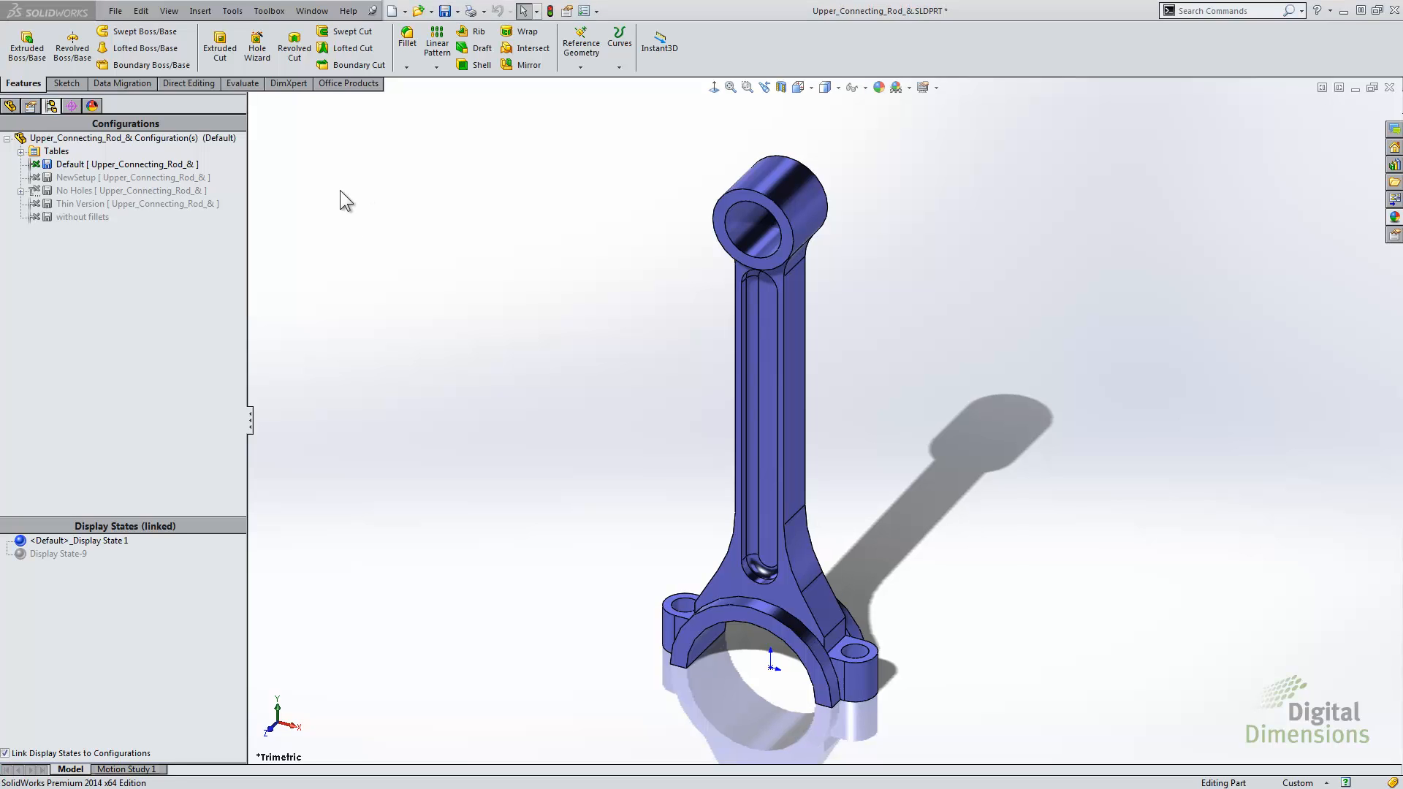
Configure the part's material so that the without fillets configuration uses 1060 Alloy
{"action": "left_click", "coordinate": [14, 107]}
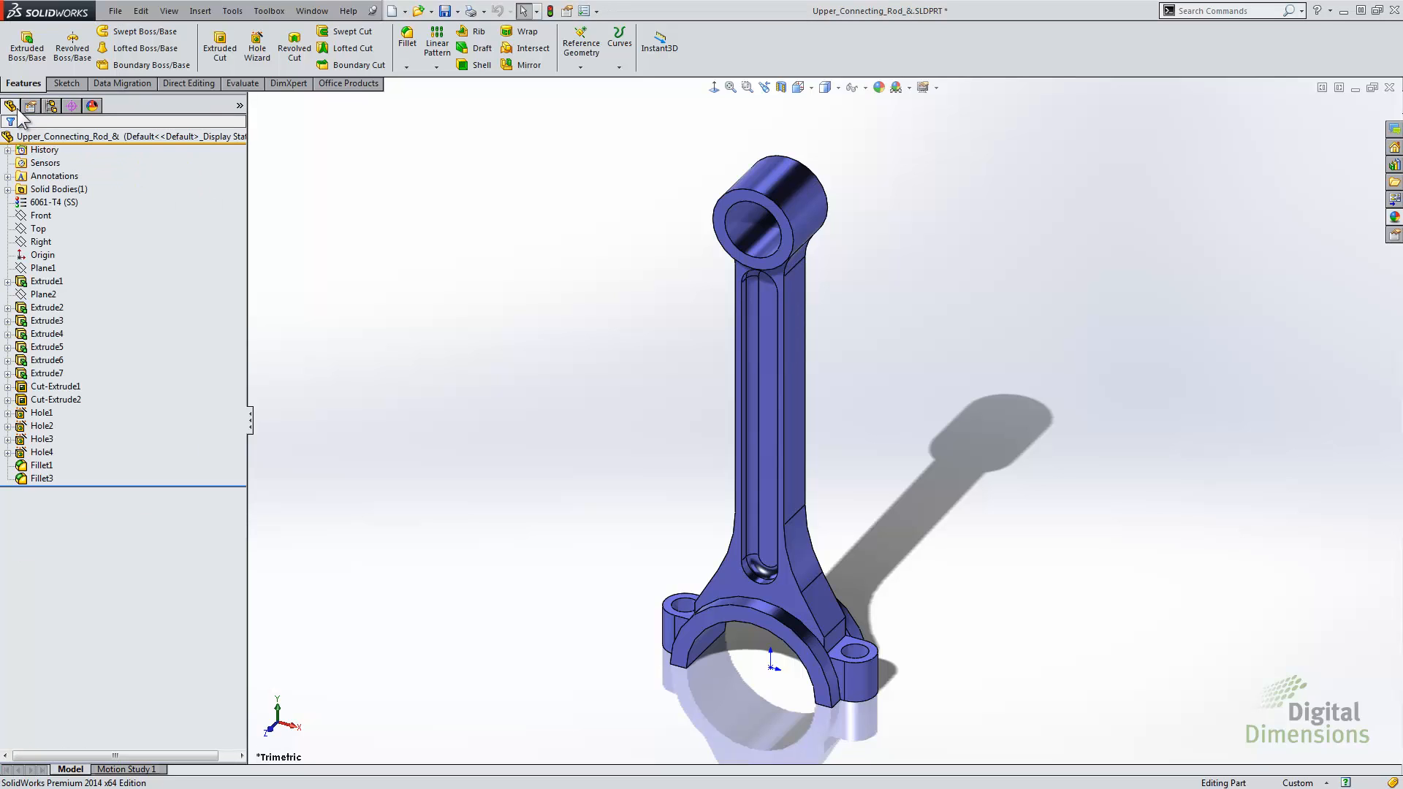
{"action": "left_click", "coordinate": [39, 202]}
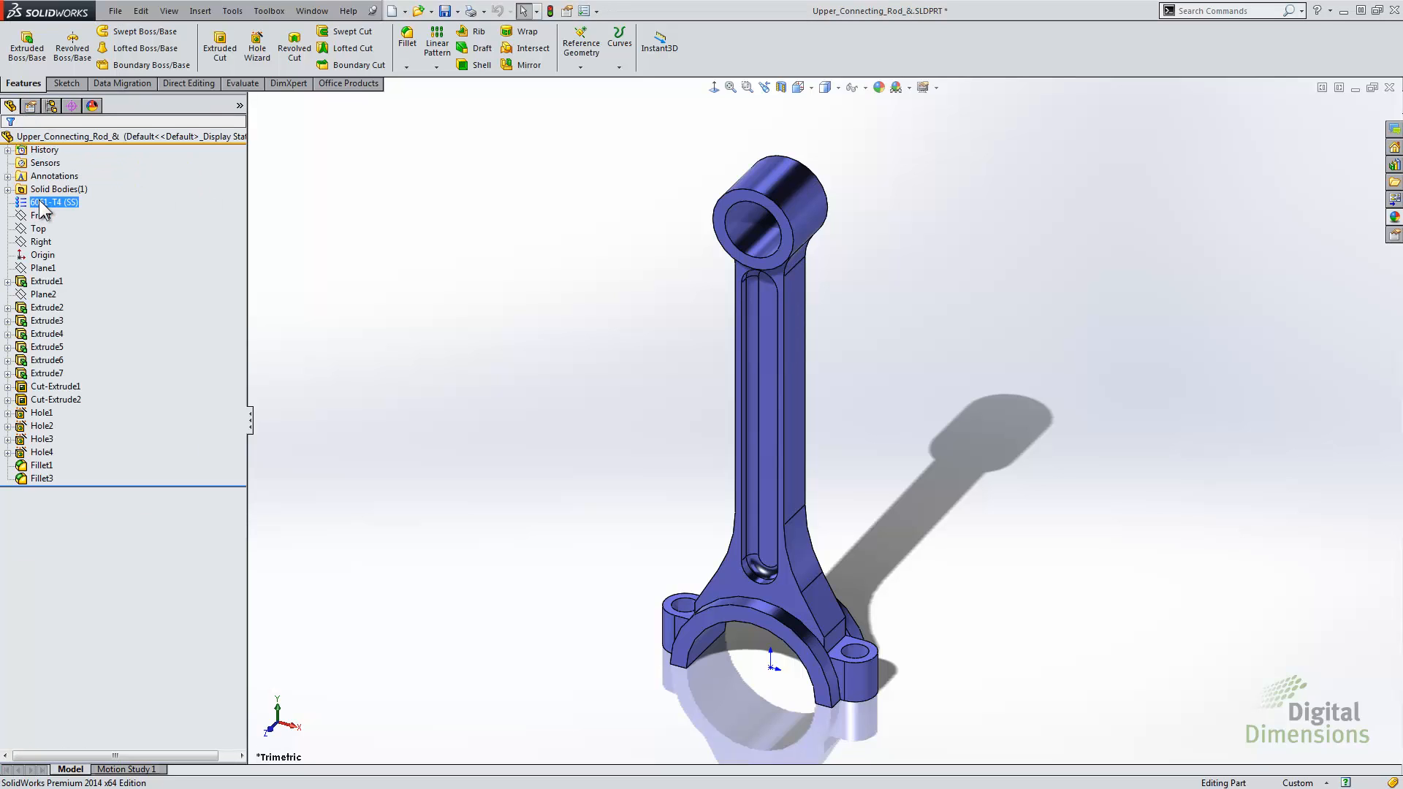
{"action": "right_click", "coordinate": [40, 203]}
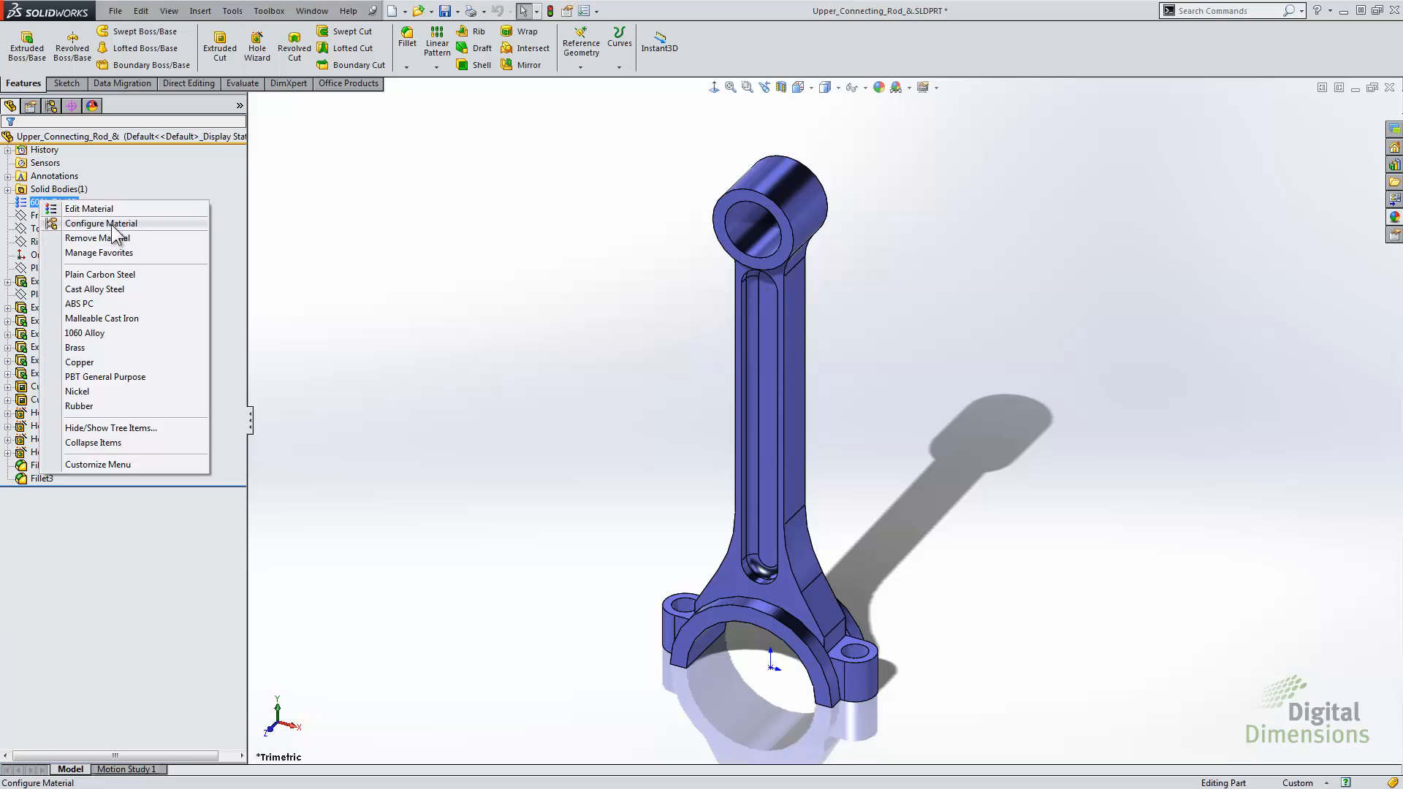
{"action": "left_click", "coordinate": [102, 224]}
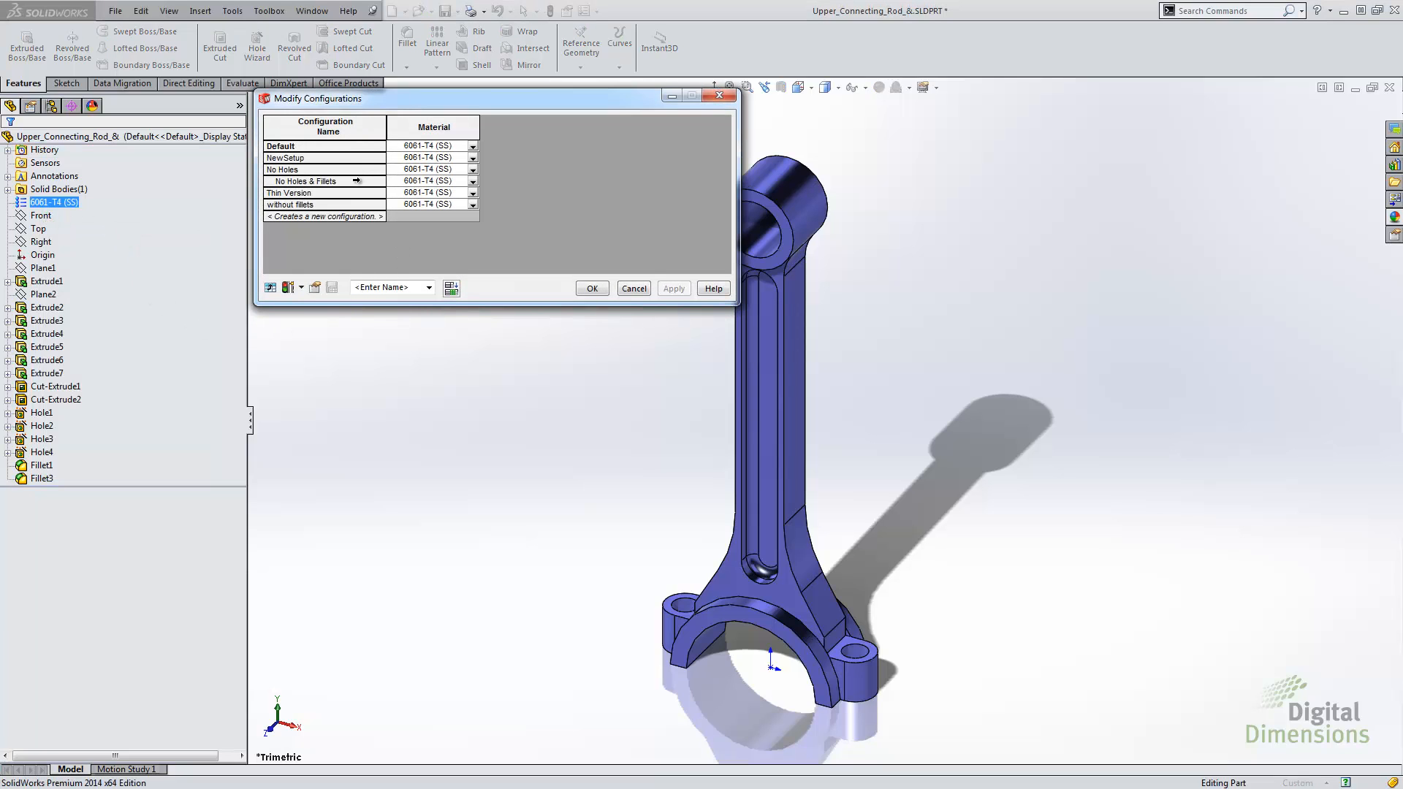
{"action": "left_click", "coordinate": [473, 193]}
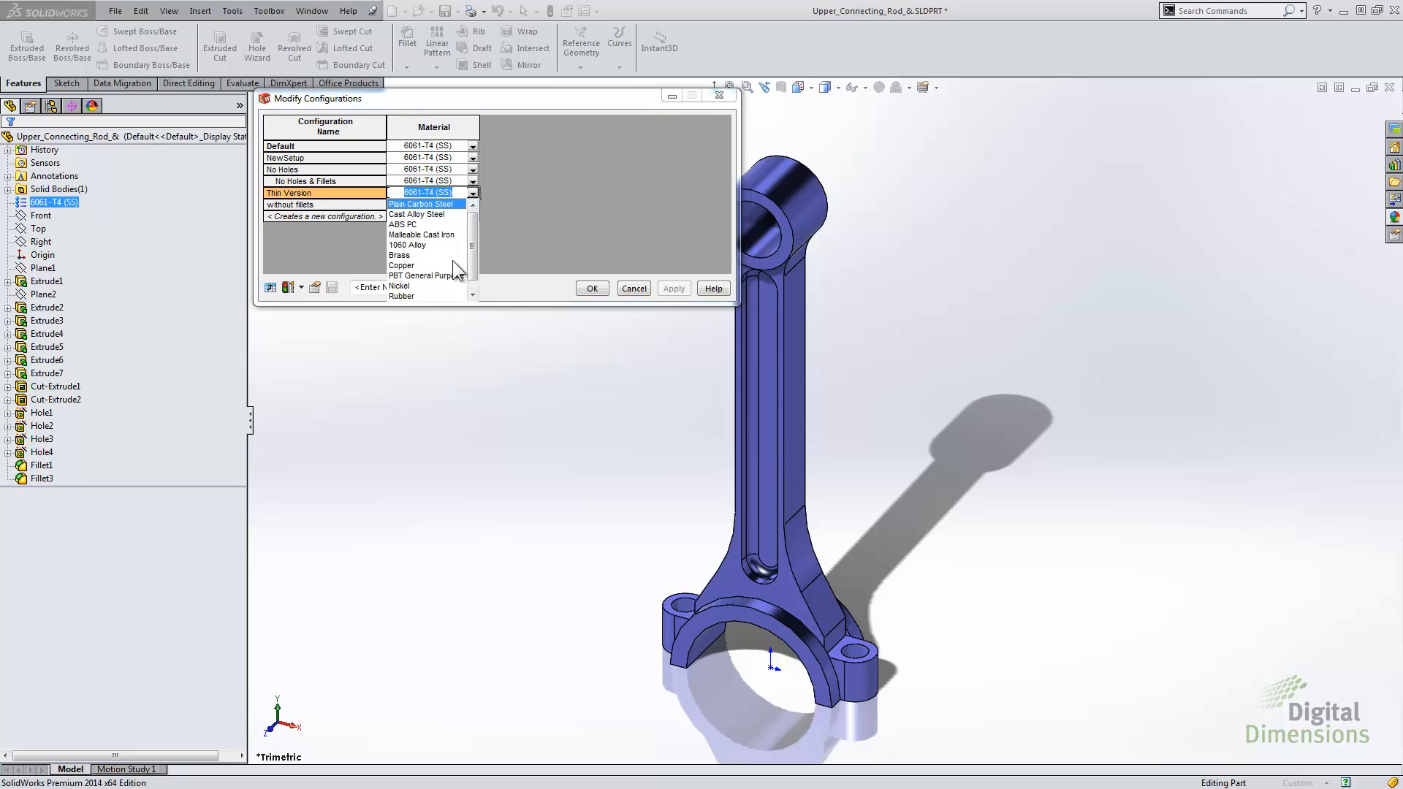
{"action": "left_click", "coordinate": [510, 225]}
{"action": "left_click", "coordinate": [474, 205]}
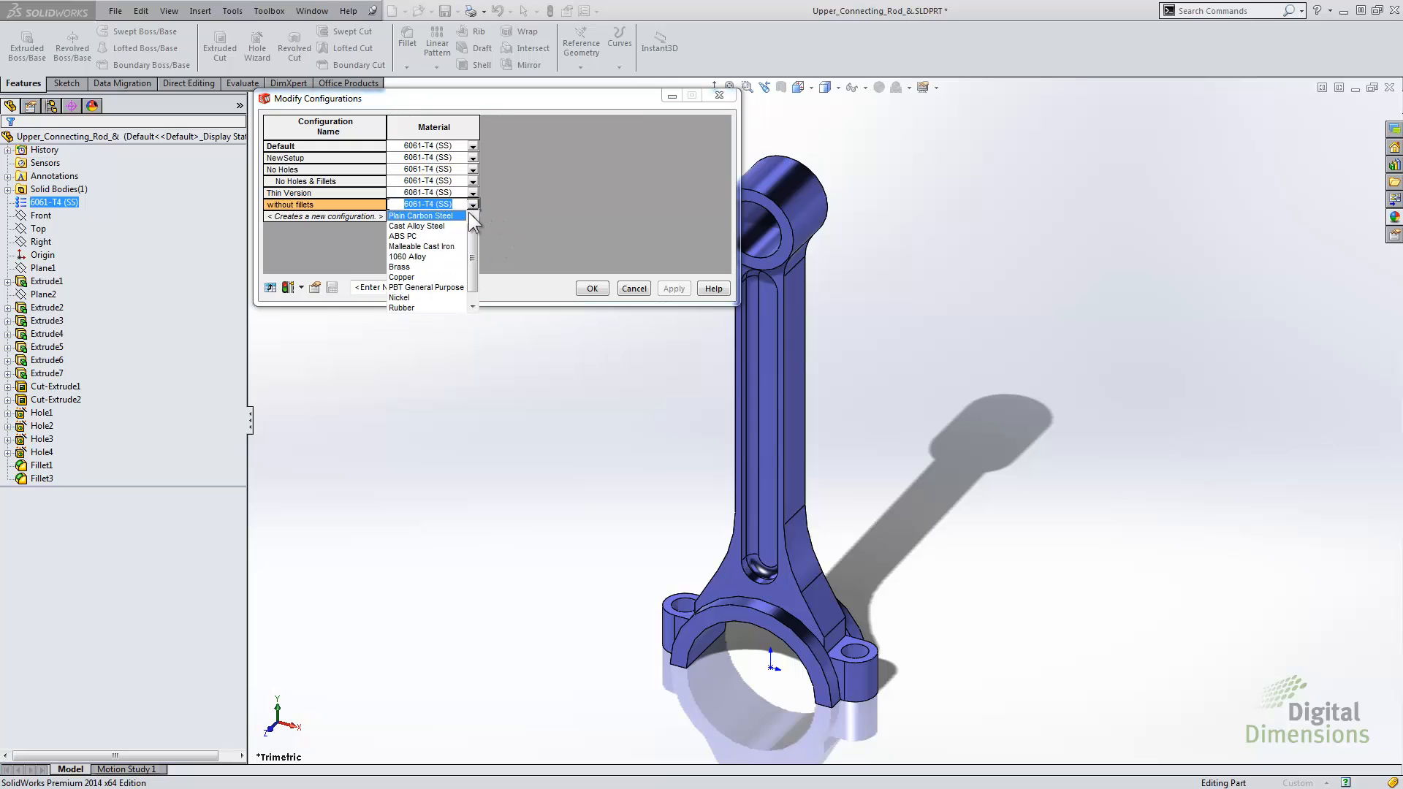
{"action": "left_click", "coordinate": [407, 257]}
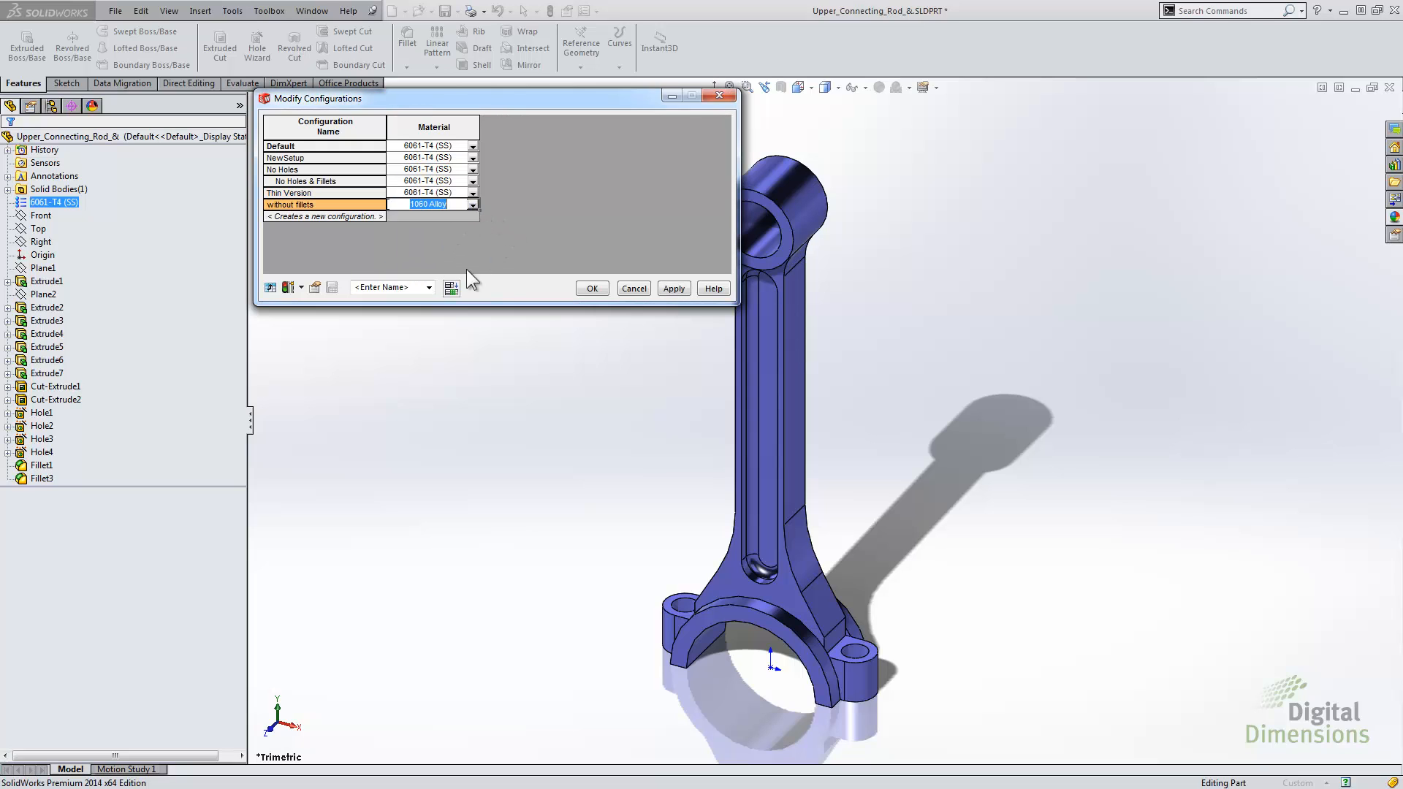
{"action": "left_click", "coordinate": [674, 289]}
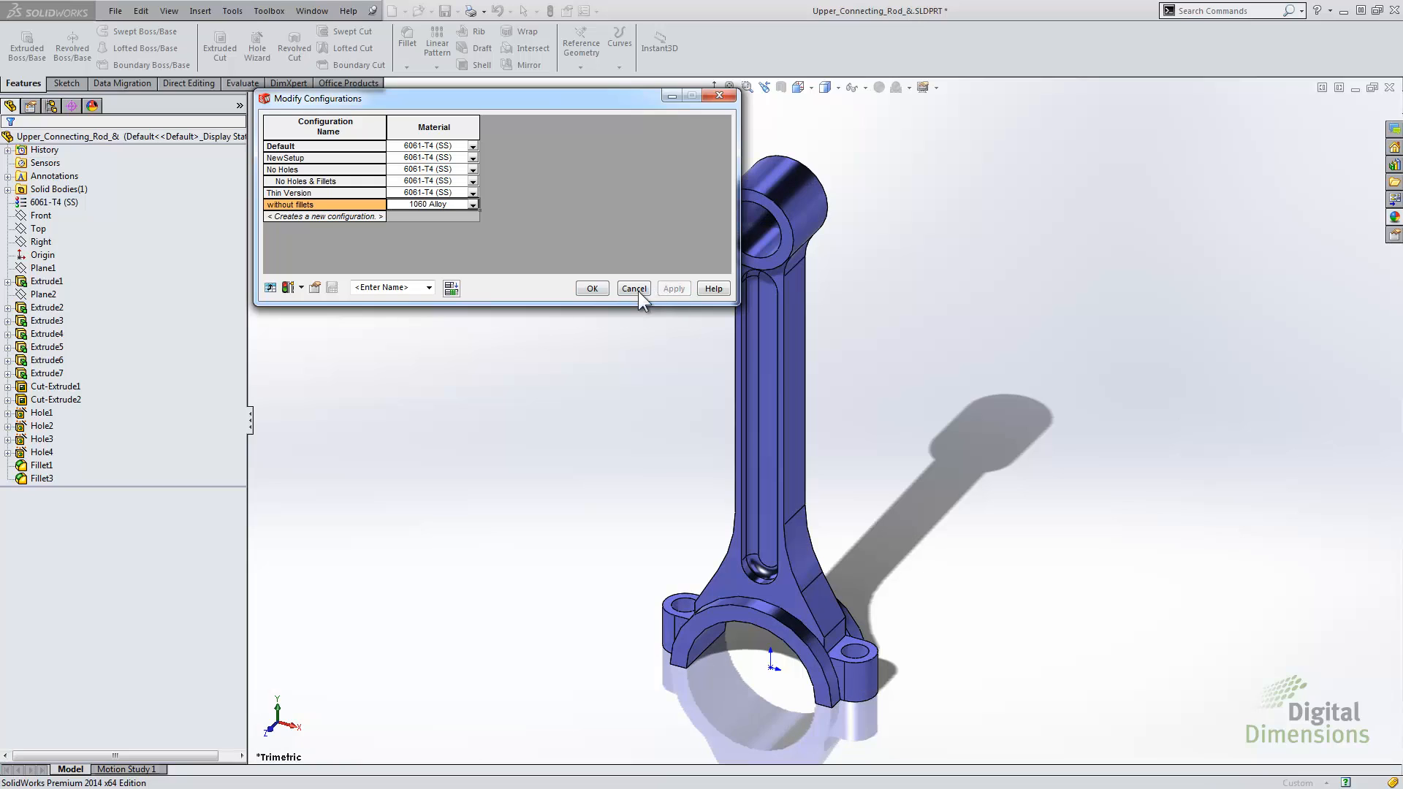
{"action": "left_click", "coordinate": [592, 288]}
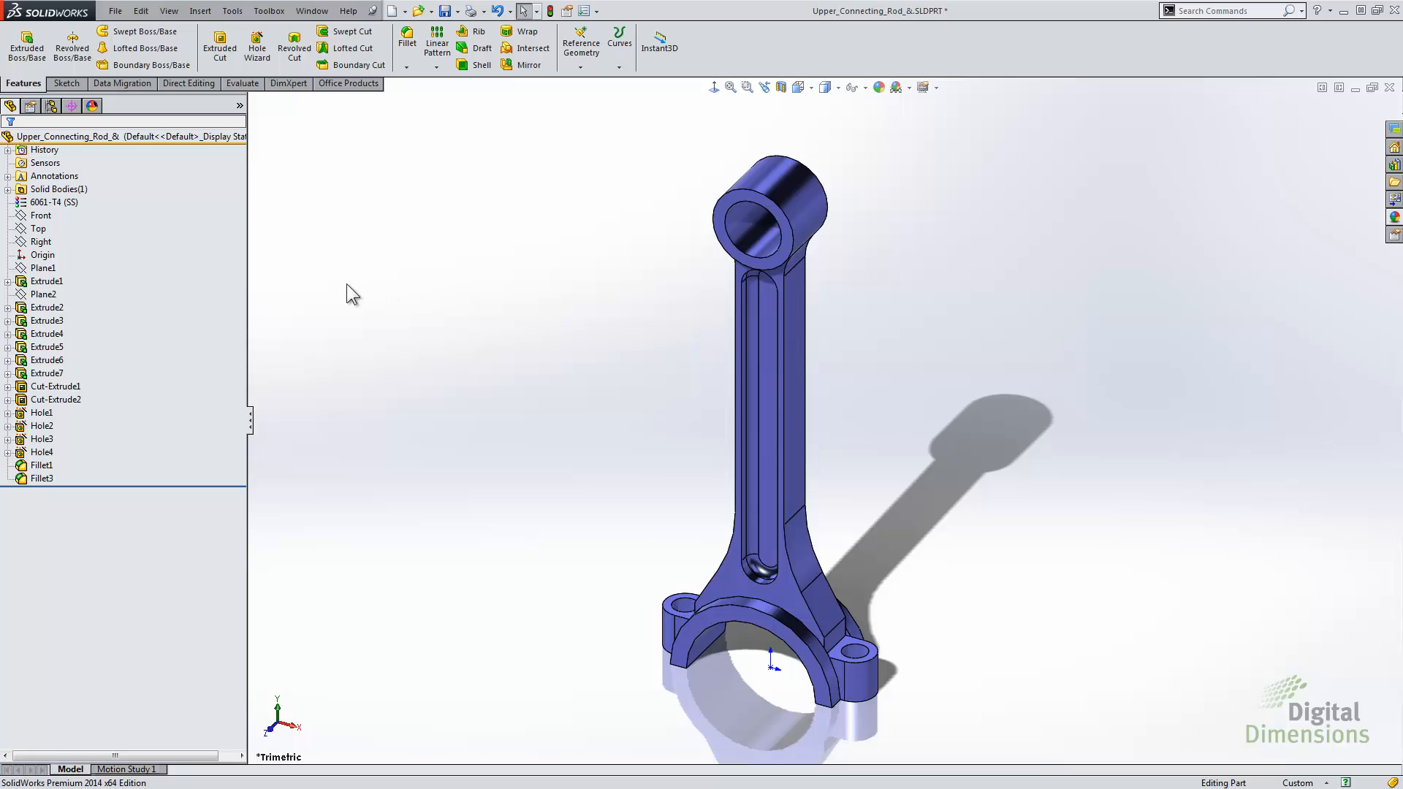
Open the part's equations manager, place it clear of the feature tree, and check which configurations it offers
{"action": "right_click", "coordinate": [111, 137]}
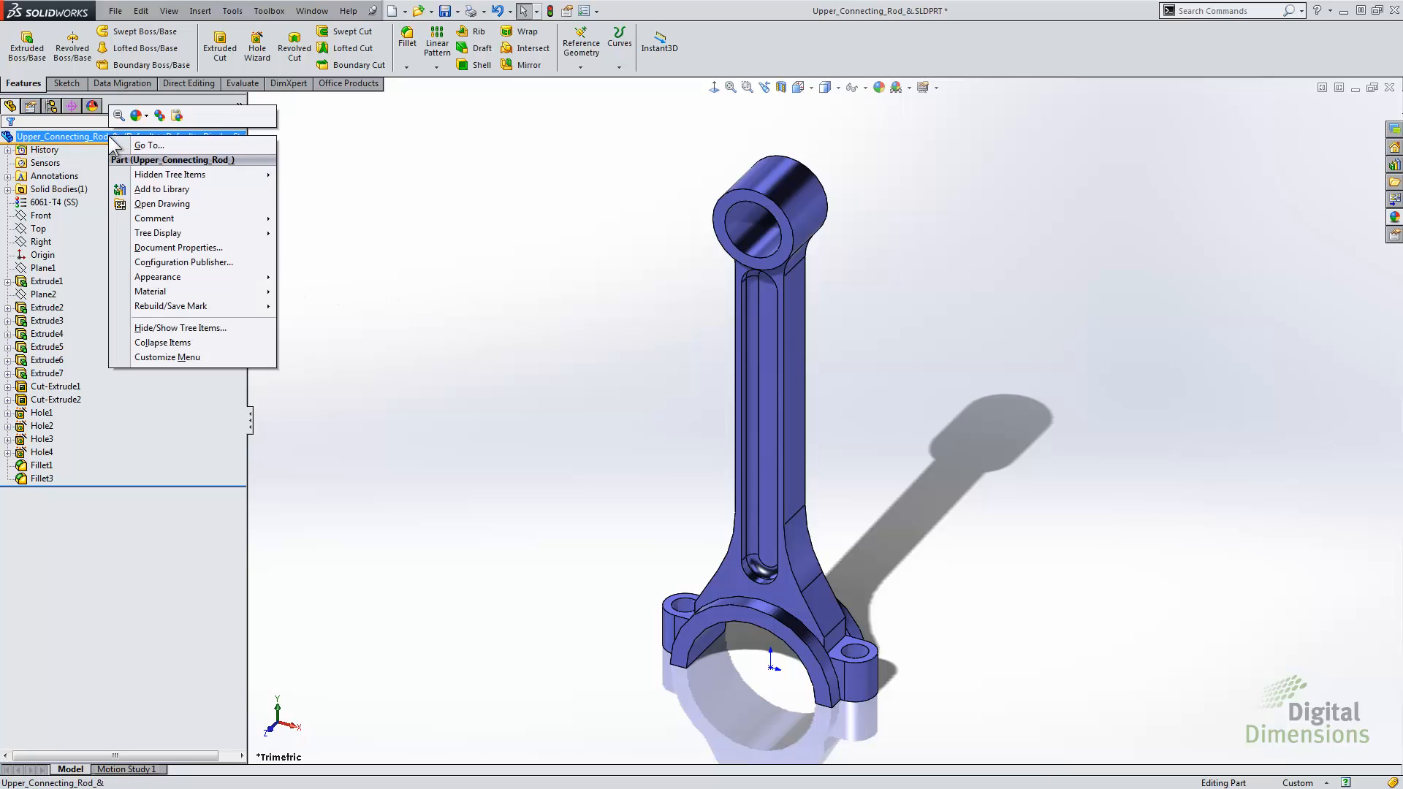
{"action": "mouse_move", "coordinate": [220, 176]}
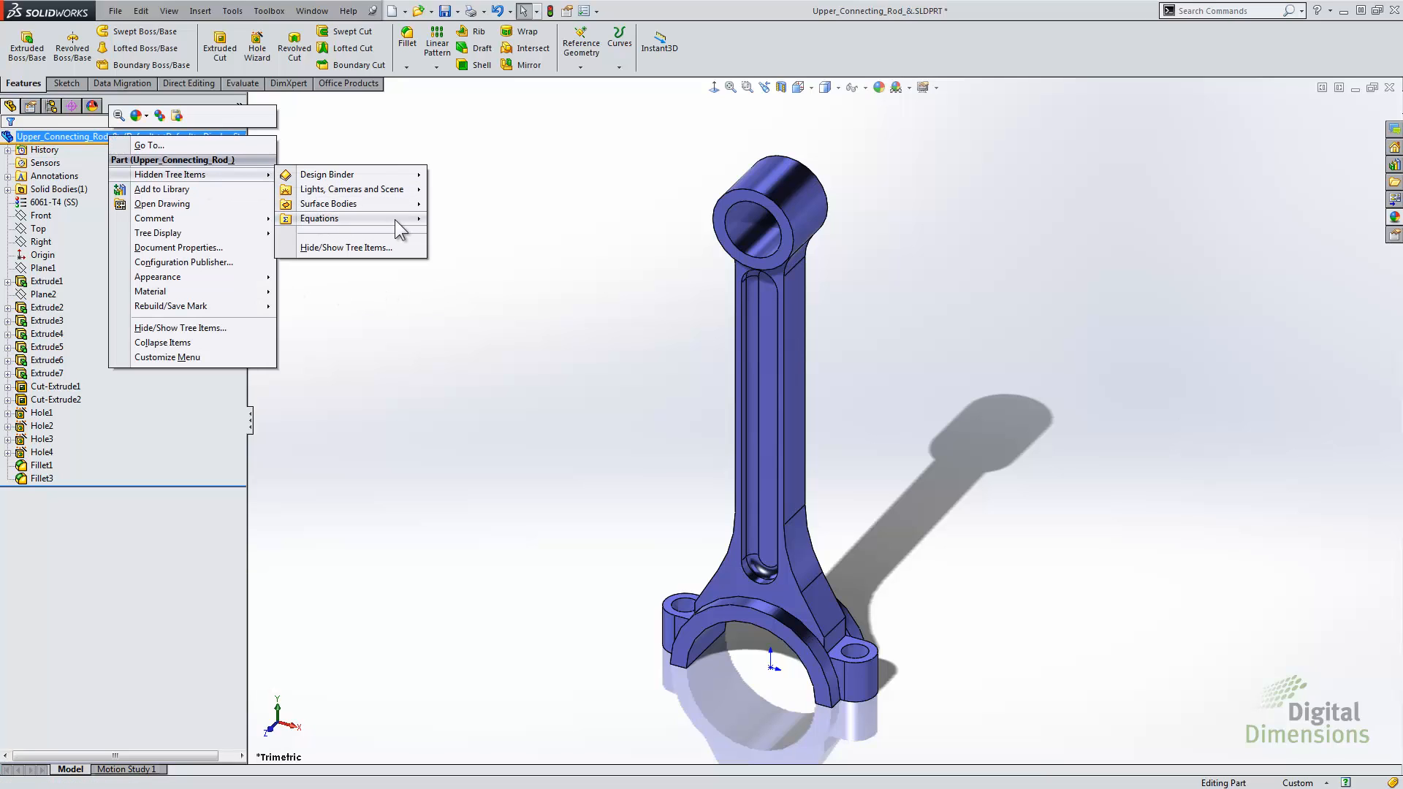
{"action": "mouse_move", "coordinate": [396, 220]}
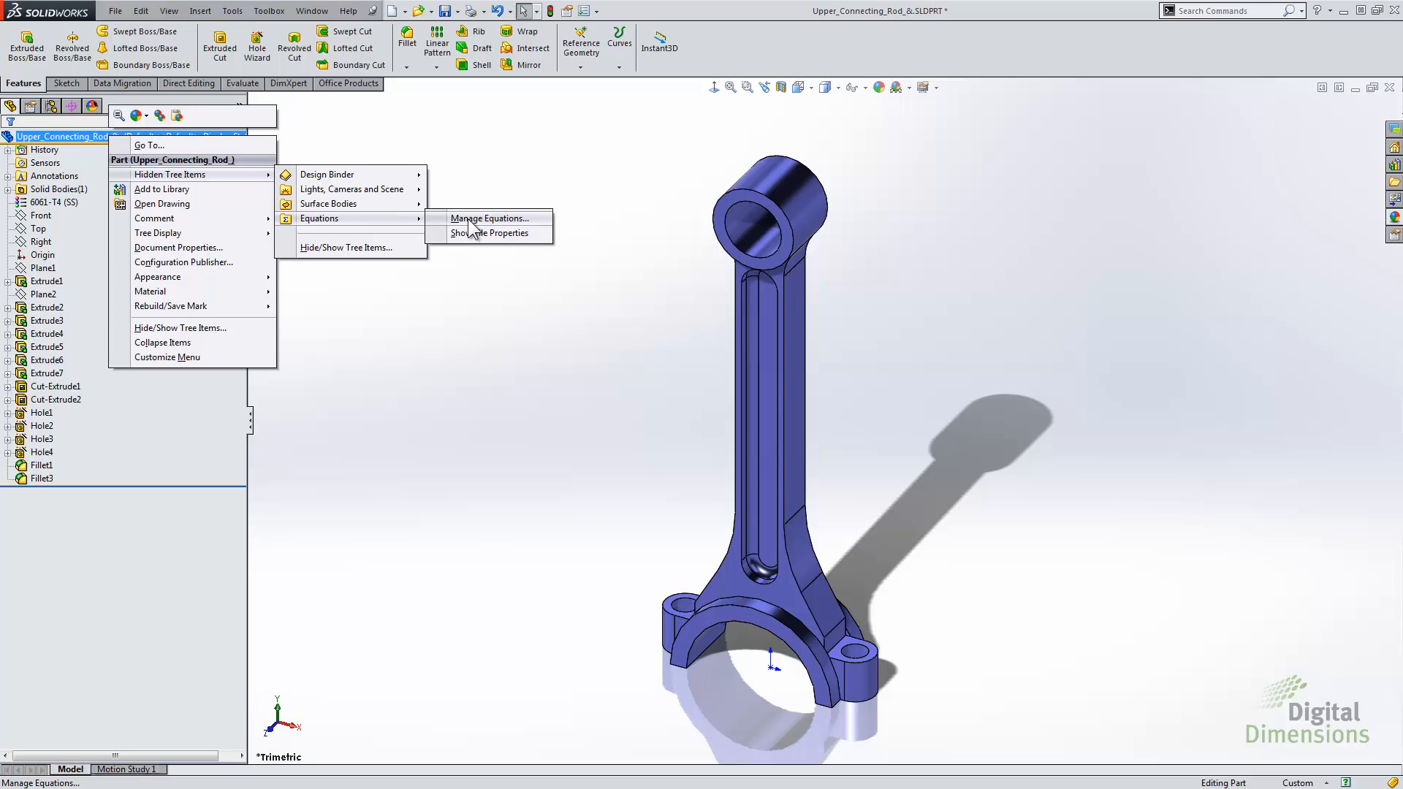
{"action": "left_click", "coordinate": [470, 220]}
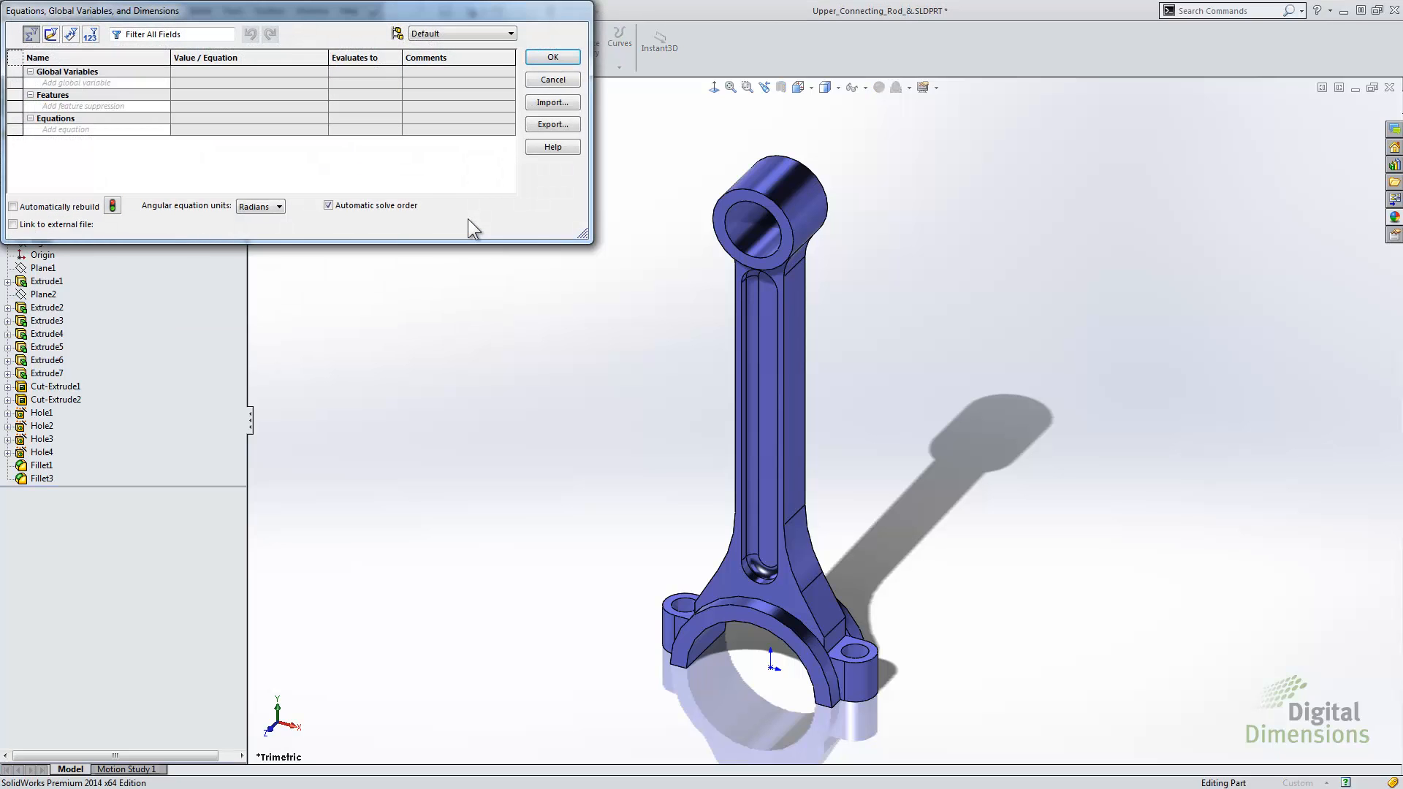
{"action": "left_click_drag", "start_coordinate": [289, 13], "coordinate": [473, 187]}
{"action": "left_click", "coordinate": [694, 208]}
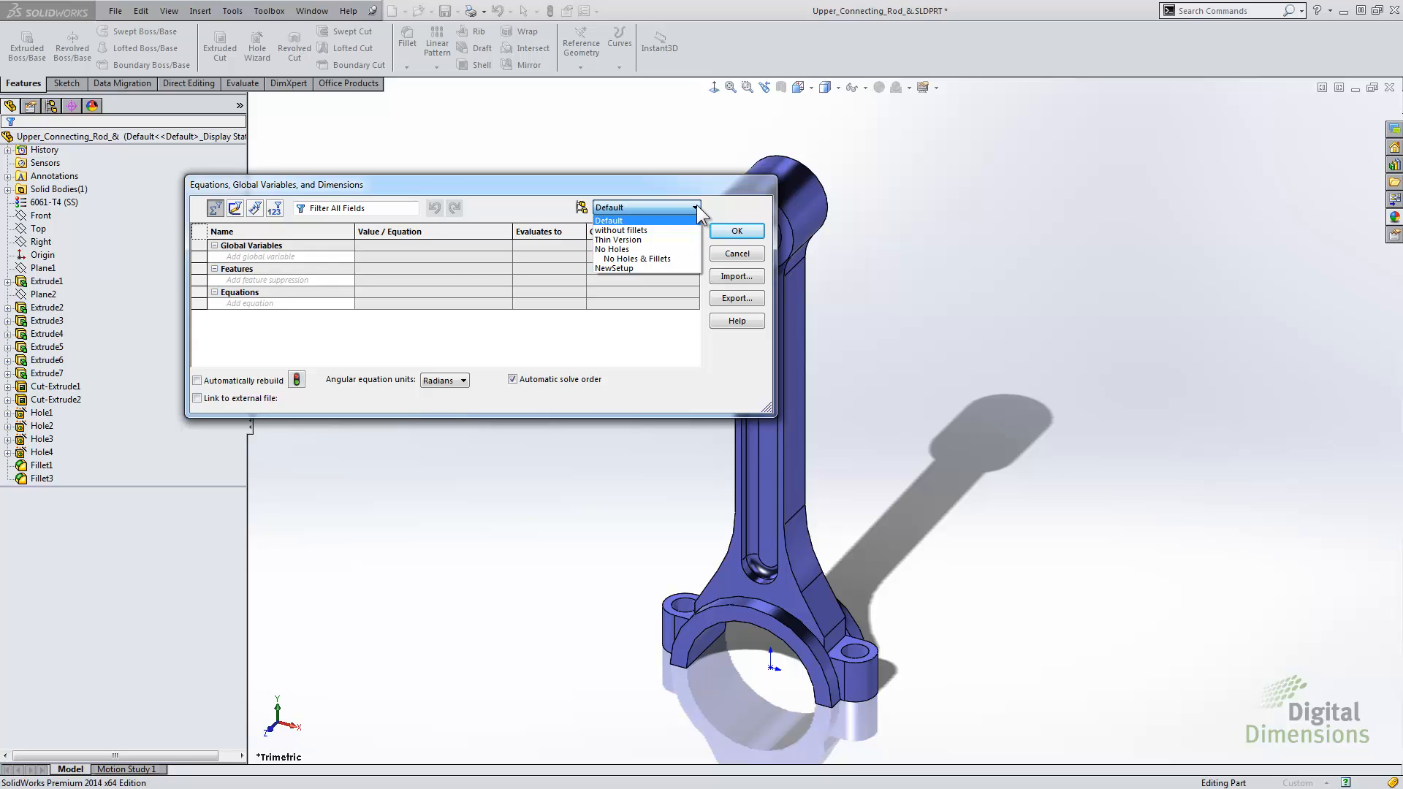
{"action": "left_click", "coordinate": [695, 205]}
Add a global variable named height01 with a value of 6
{"action": "left_click", "coordinate": [318, 255]}
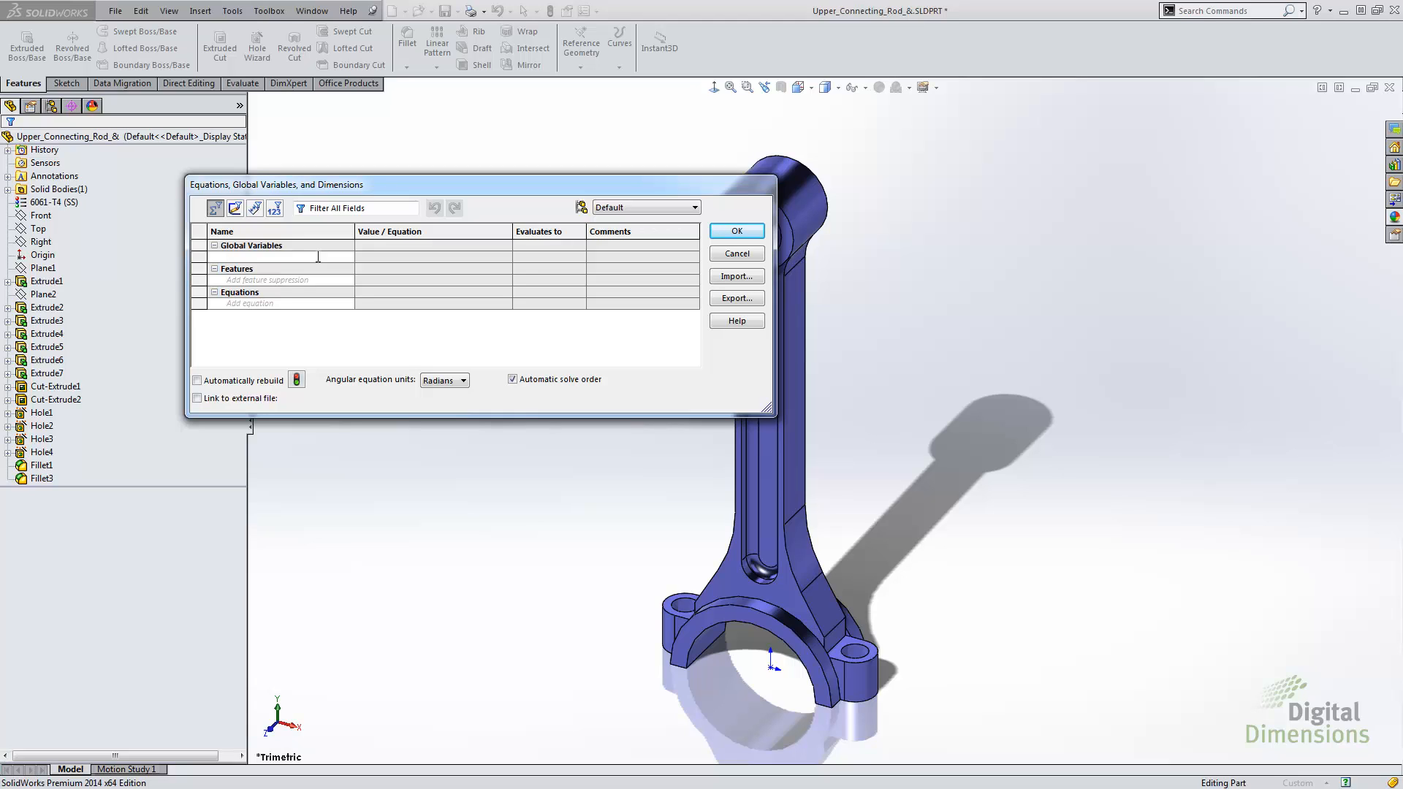
{"action": "type", "text": "height01"}
{"action": "key", "text": "Tab"}
{"action": "mouse_move", "coordinate": [407, 272]}
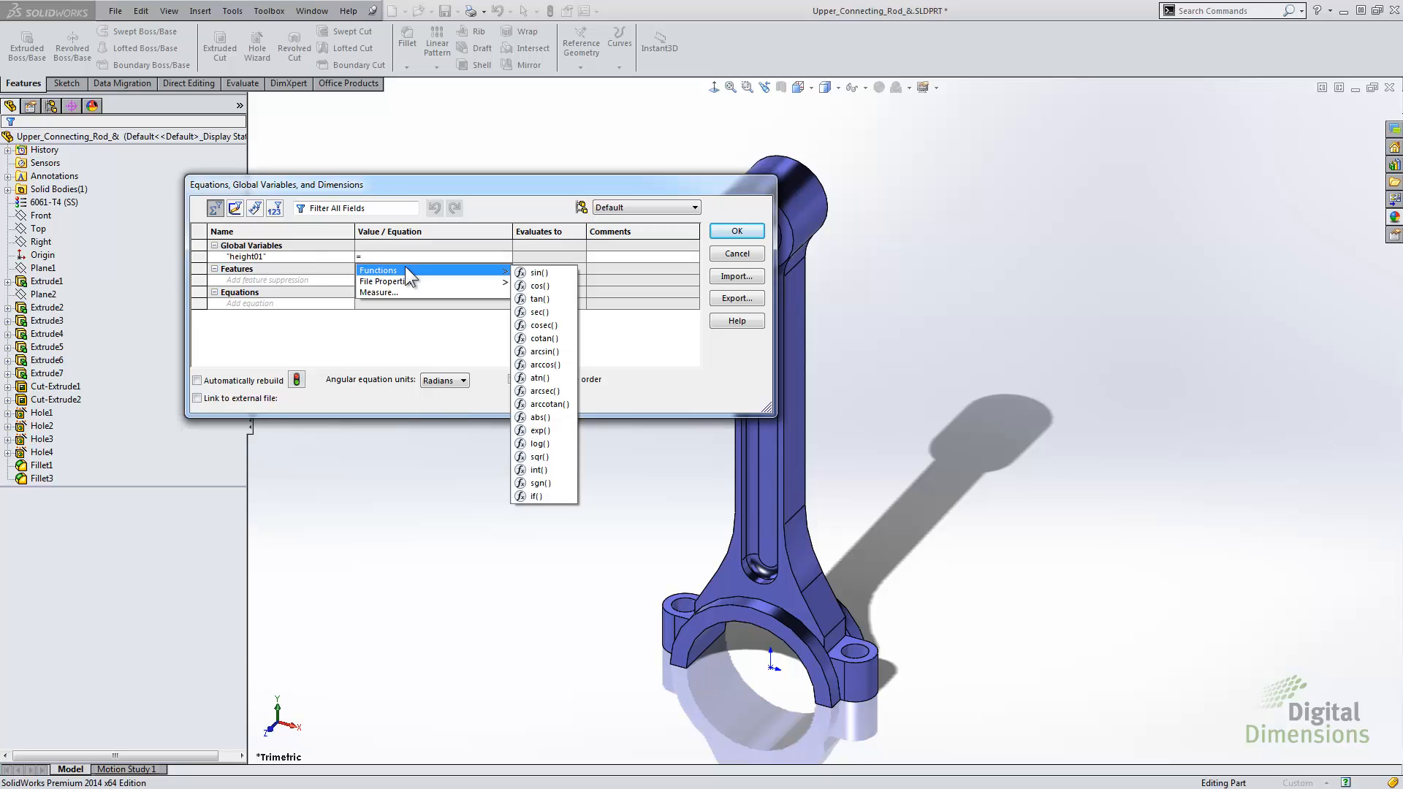
{"action": "type", "text": "6"}
{"action": "key", "text": "Return"}
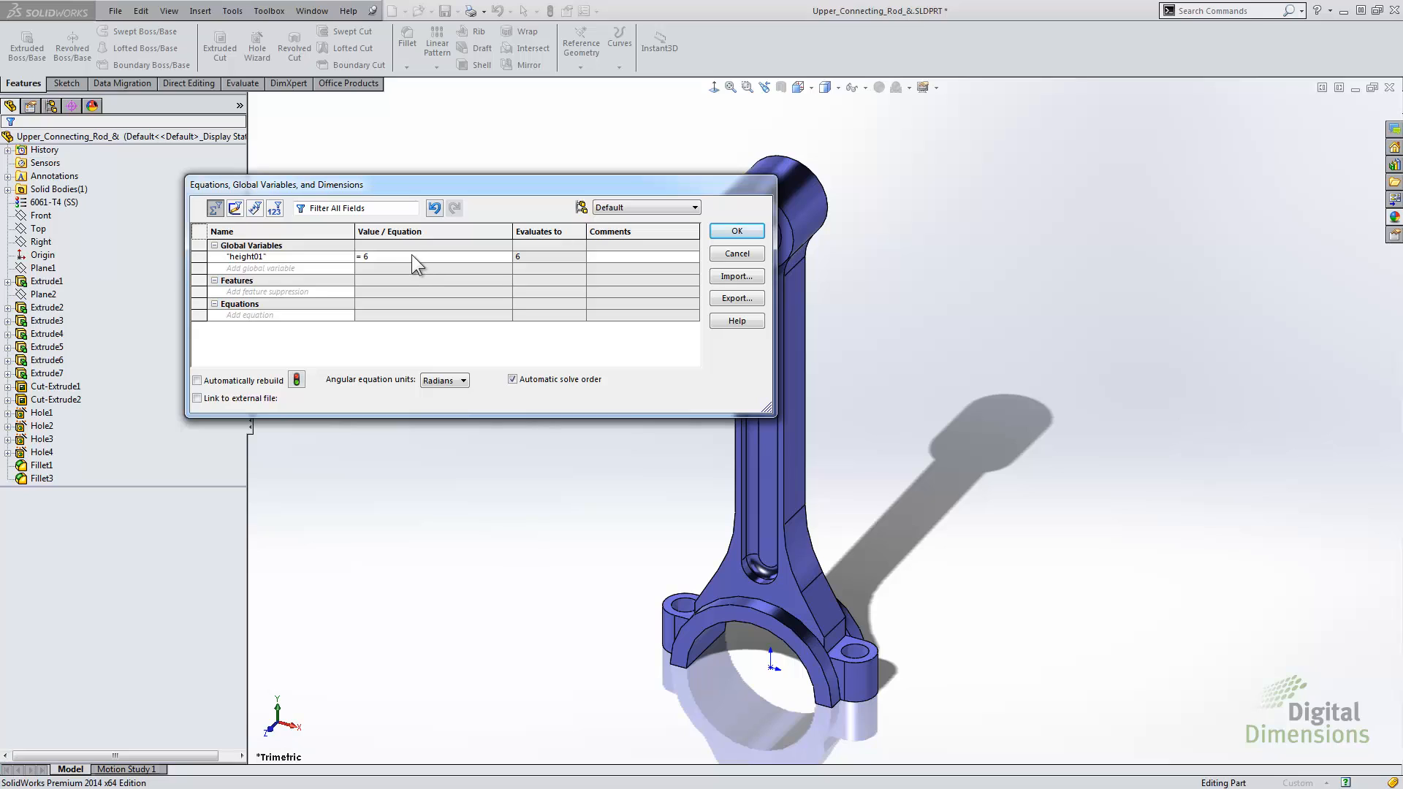
Set the height01 variable to 6in and limit this value to the current configuration only
{"action": "left_click", "coordinate": [411, 256]}
{"action": "type", "text": "in"}
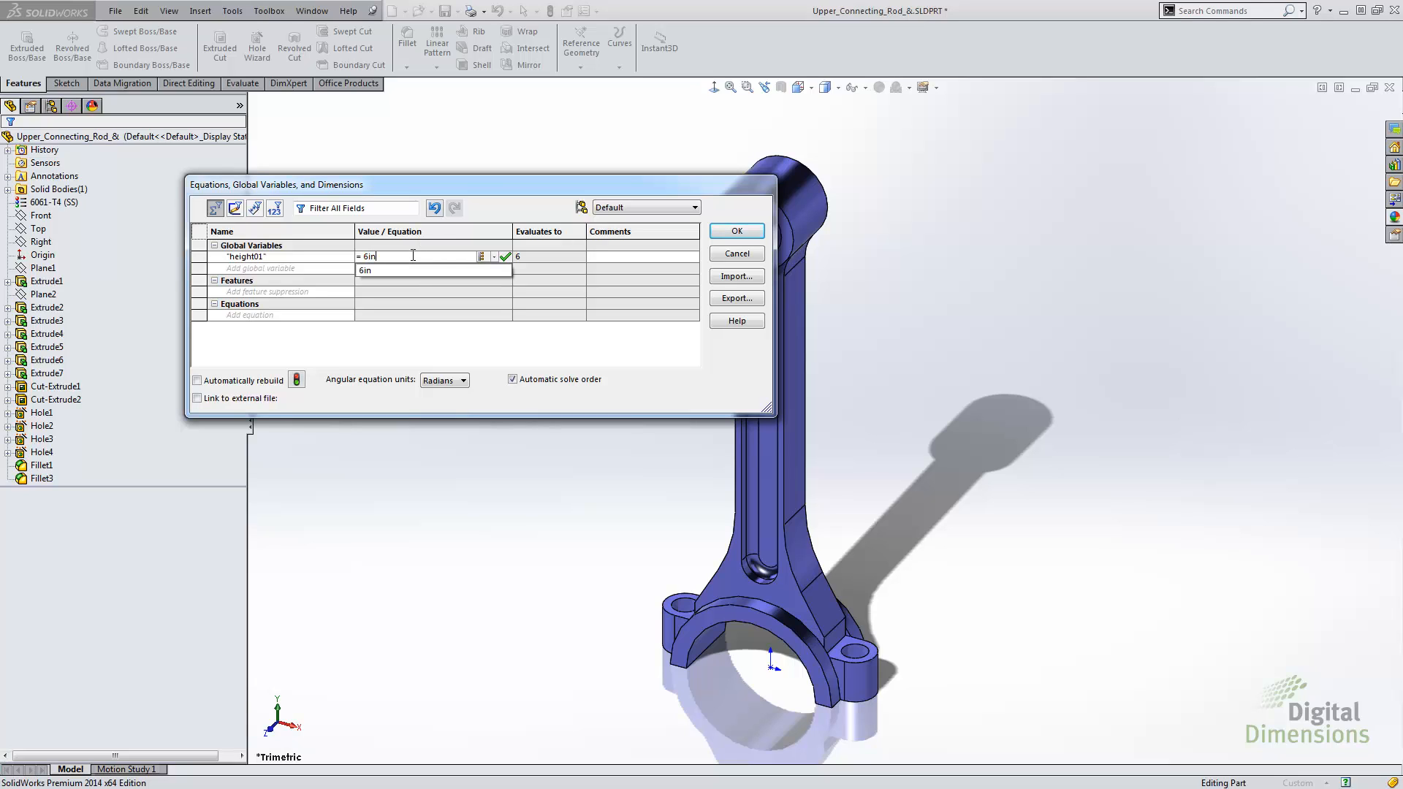
{"action": "left_click", "coordinate": [494, 257]}
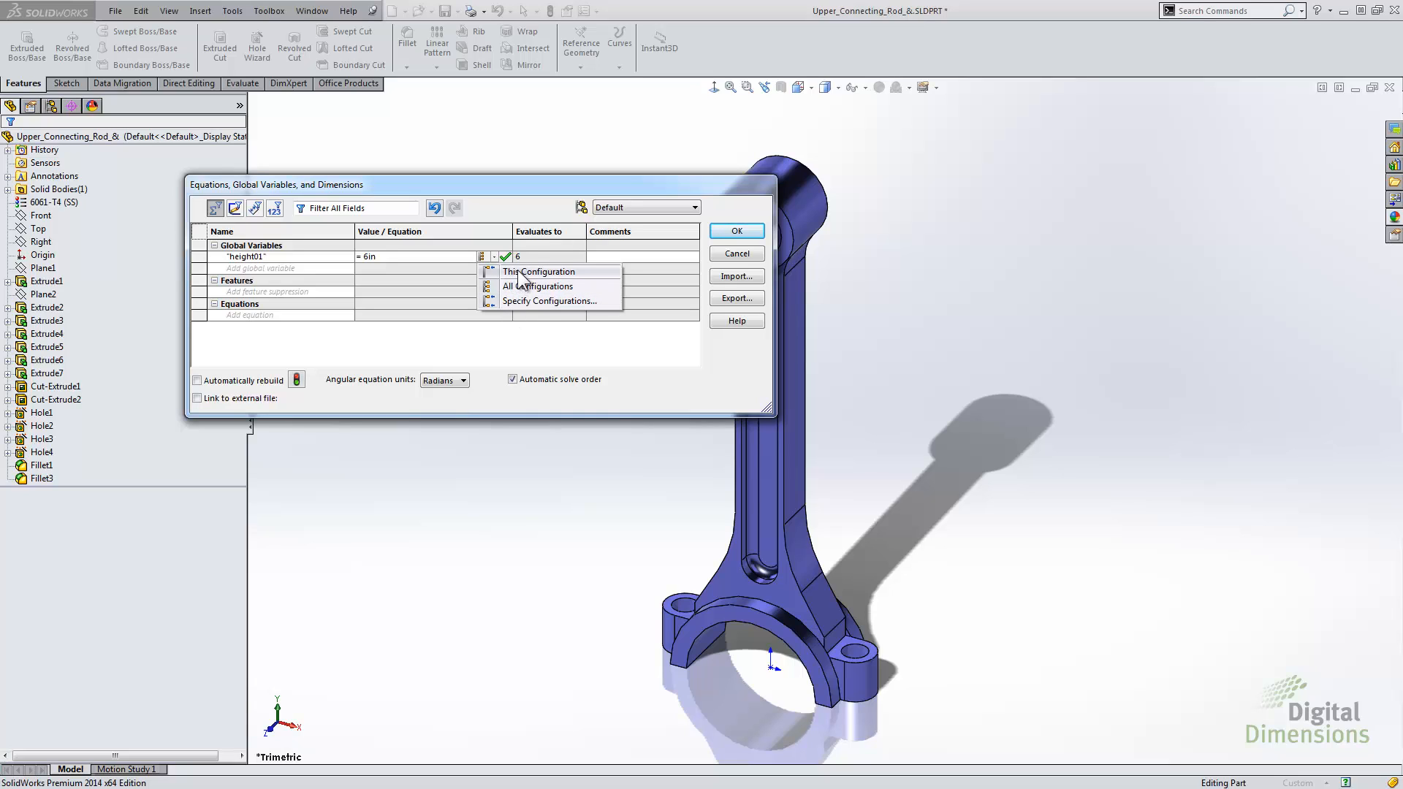
{"action": "left_click", "coordinate": [510, 287]}
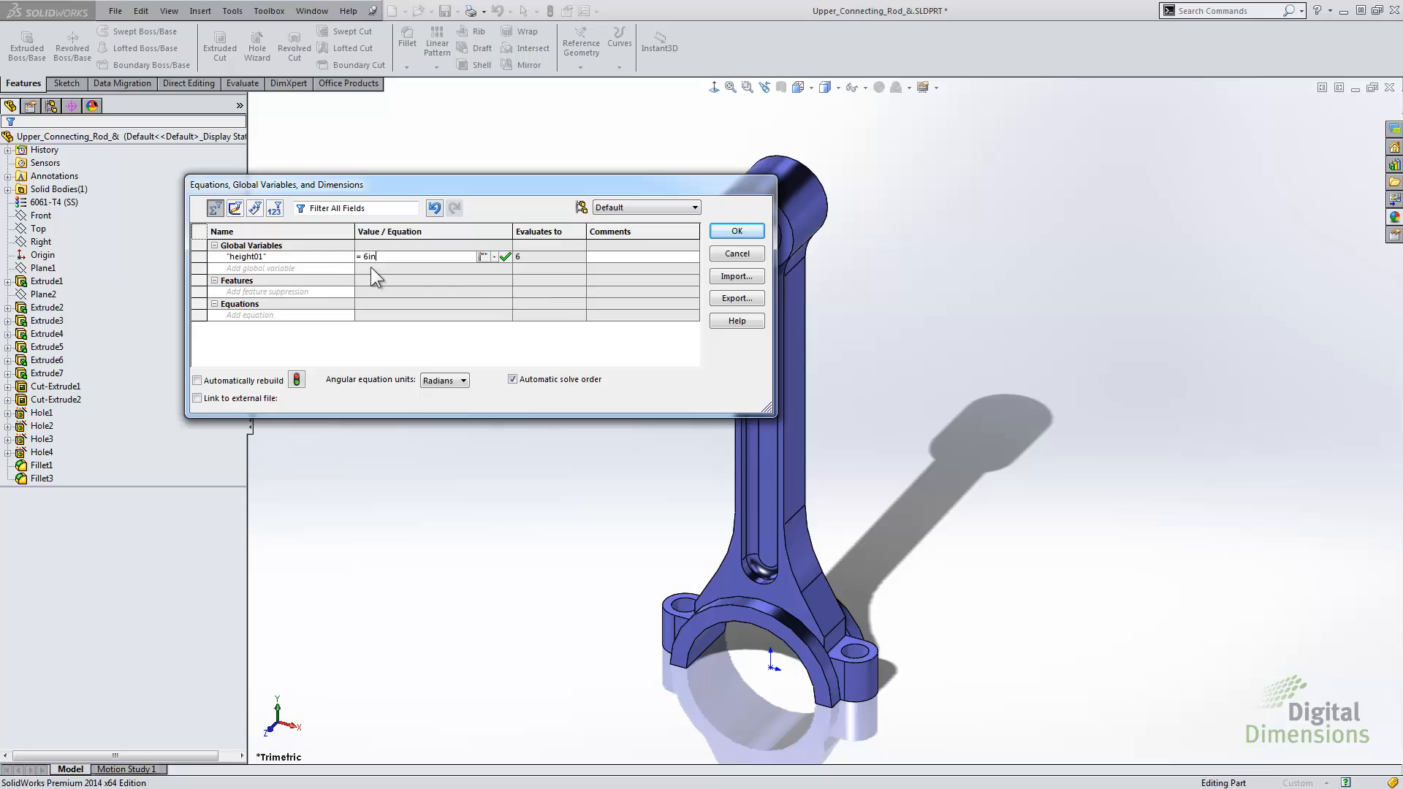
{"action": "left_click", "coordinate": [310, 269]}
Switch the equations manager to the Thin Version configuration and accept saving the equation changes
{"action": "left_click", "coordinate": [638, 209]}
{"action": "left_click", "coordinate": [629, 239]}
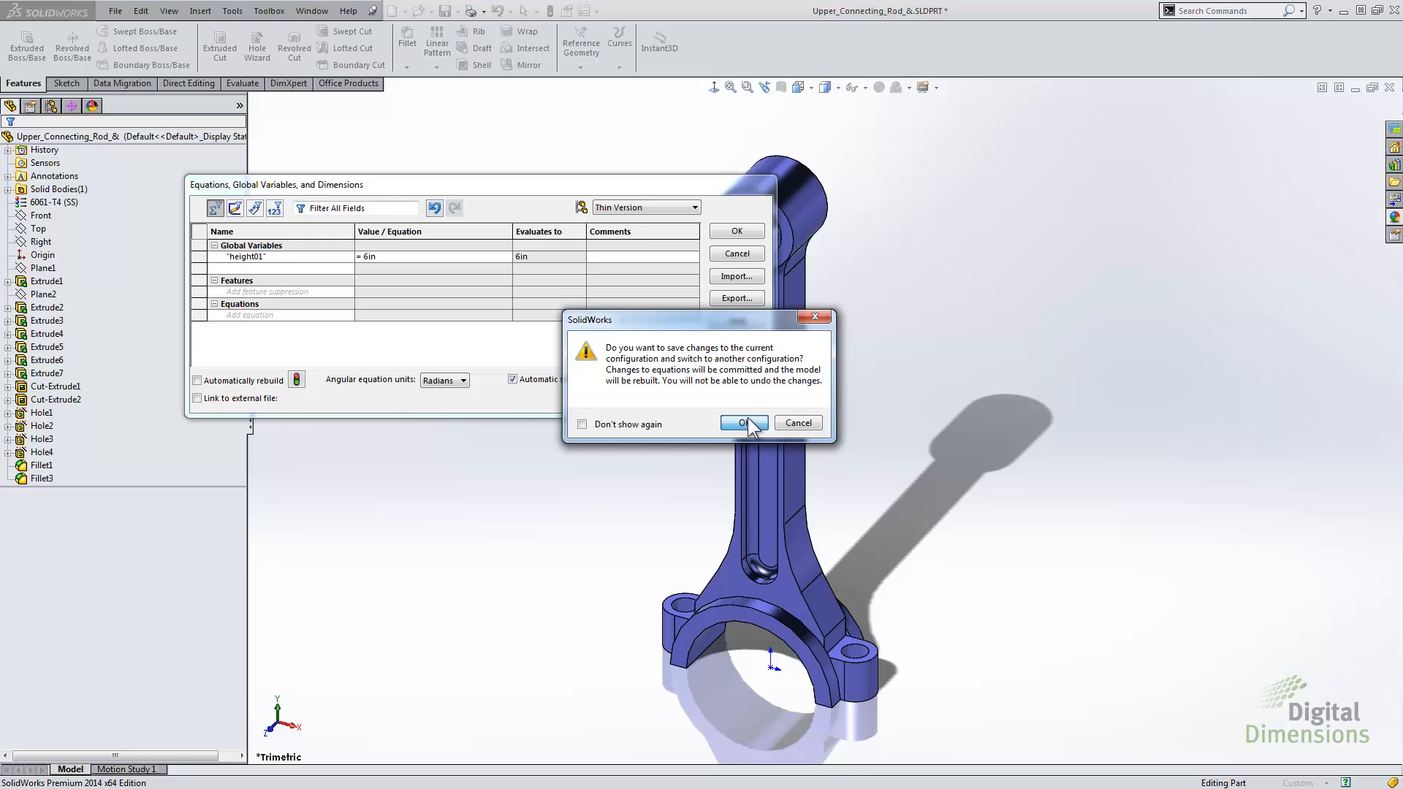
{"action": "left_click", "coordinate": [744, 423]}
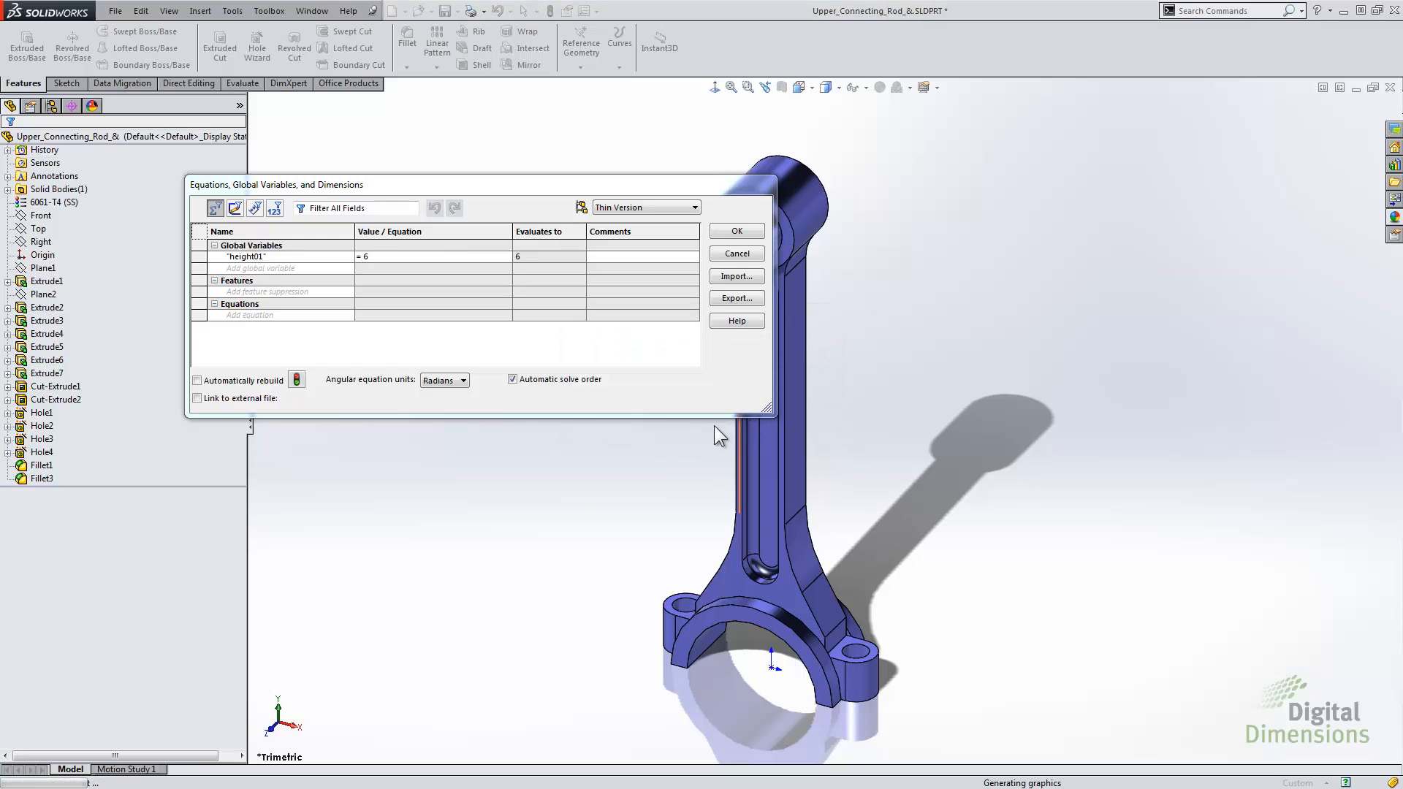
Add a second global variable named Height02 with a value of 10in
{"action": "left_click", "coordinate": [330, 267]}
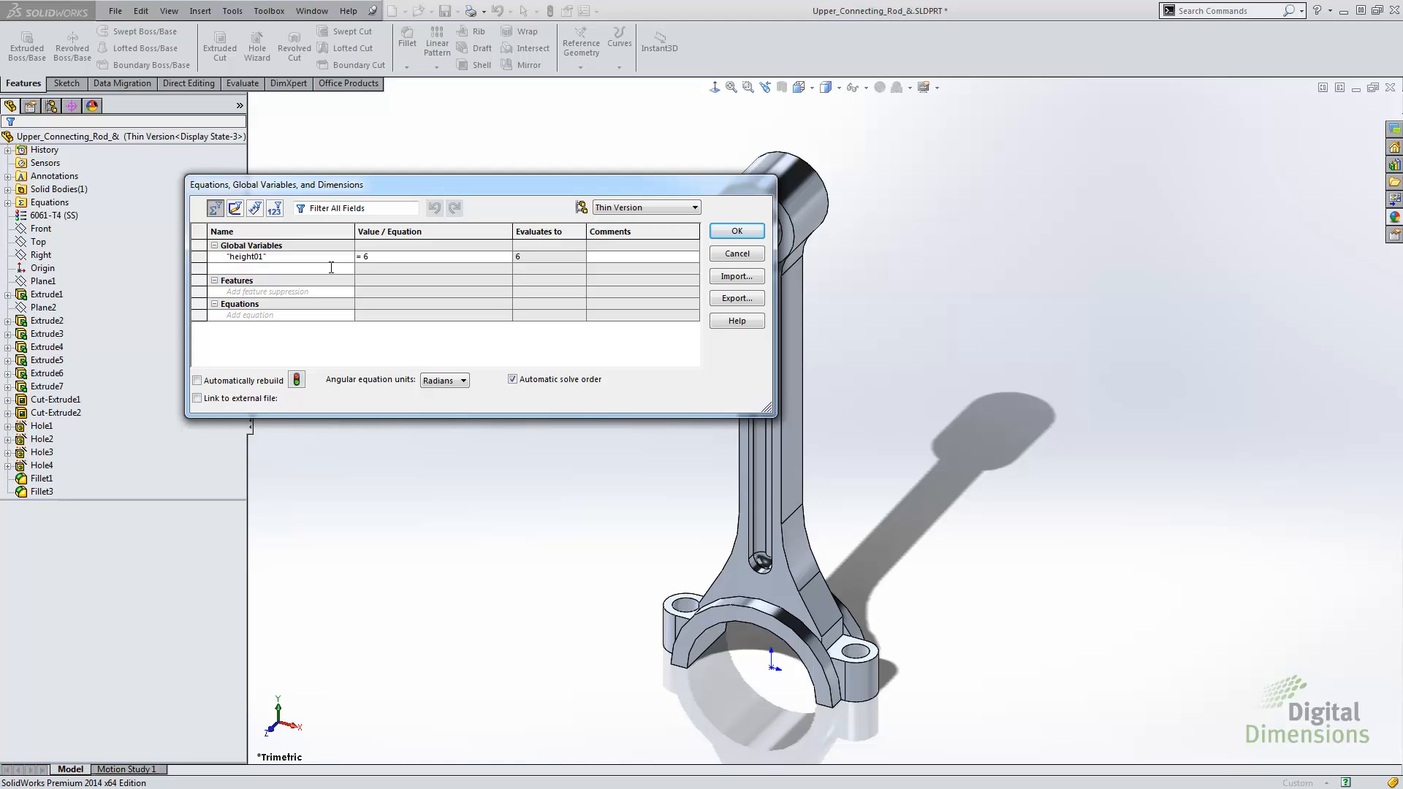
{"action": "type", "text": "Height02"}
{"action": "key", "text": "Tab"}
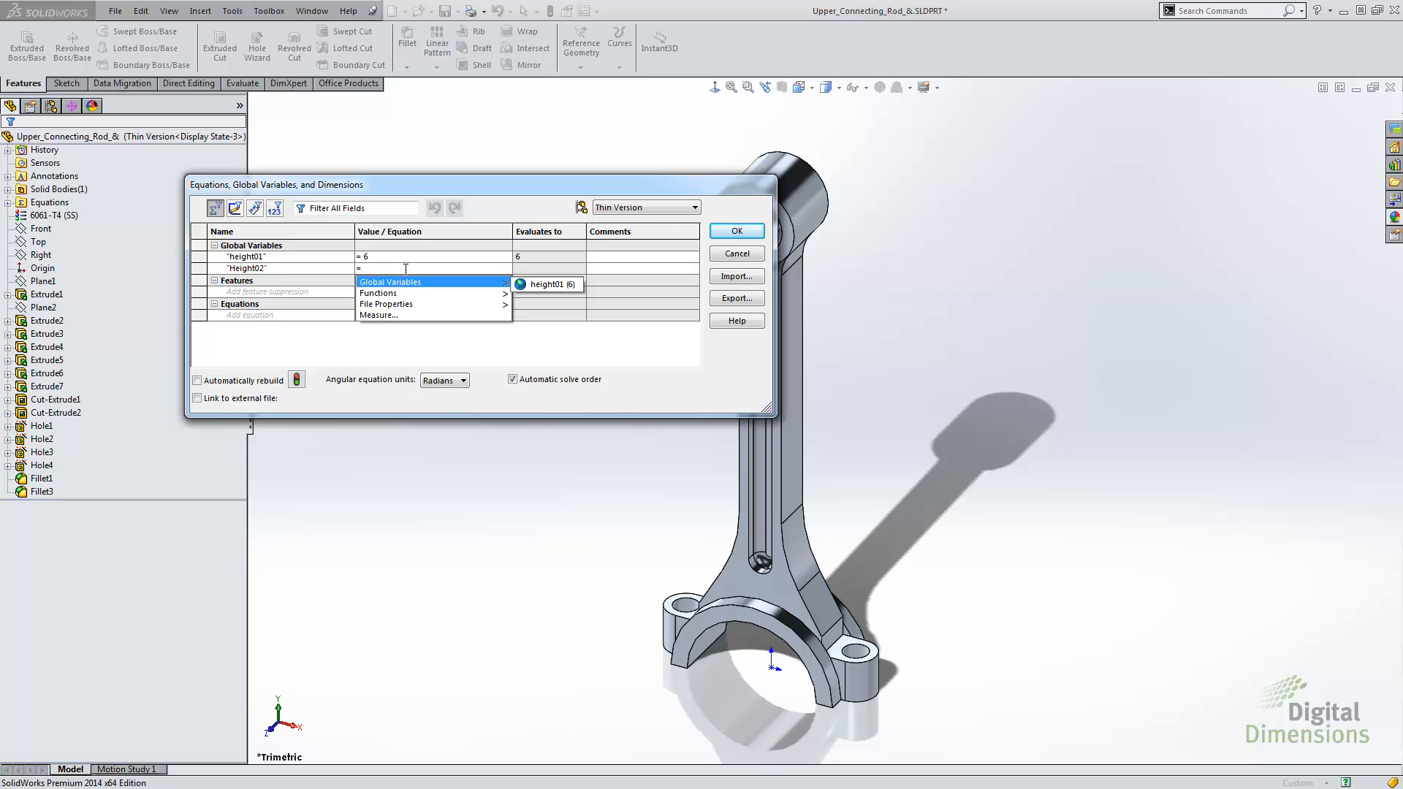
{"action": "left_click", "coordinate": [406, 269]}
{"action": "type", "text": "10"}
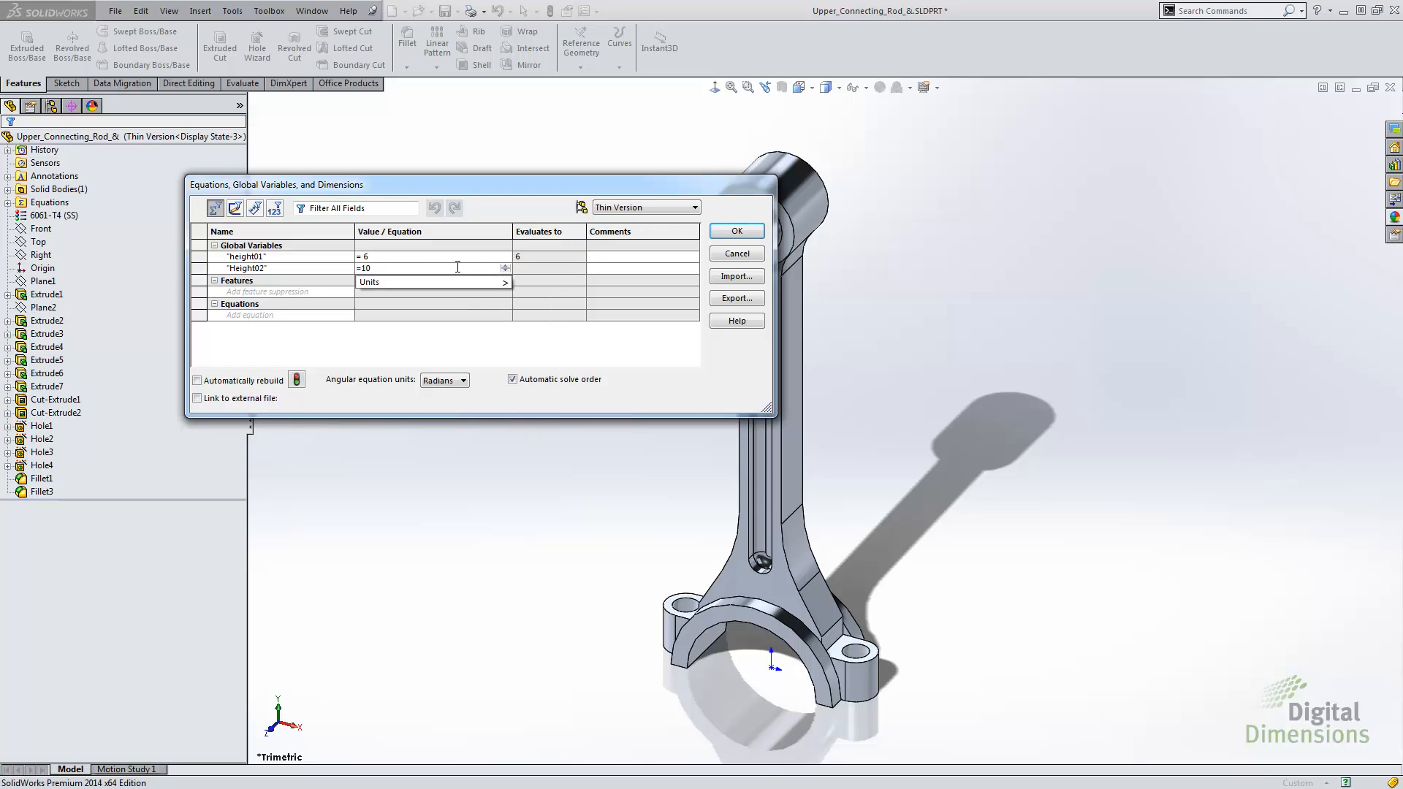
{"action": "type", "text": "in"}
{"action": "key", "text": "Tab"}
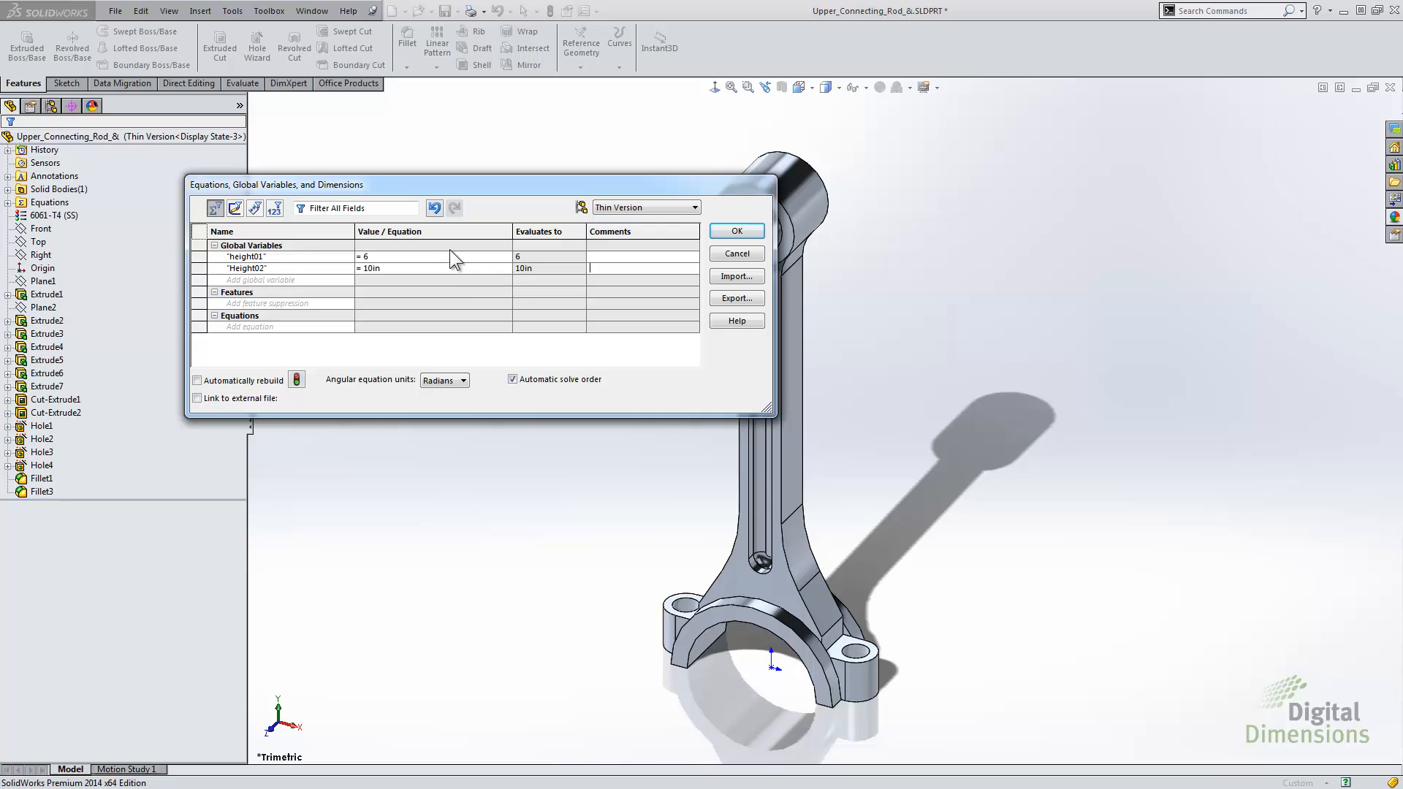
Set the height01 variable to 8 in the Thin Version configuration
{"action": "left_click", "coordinate": [450, 256]}
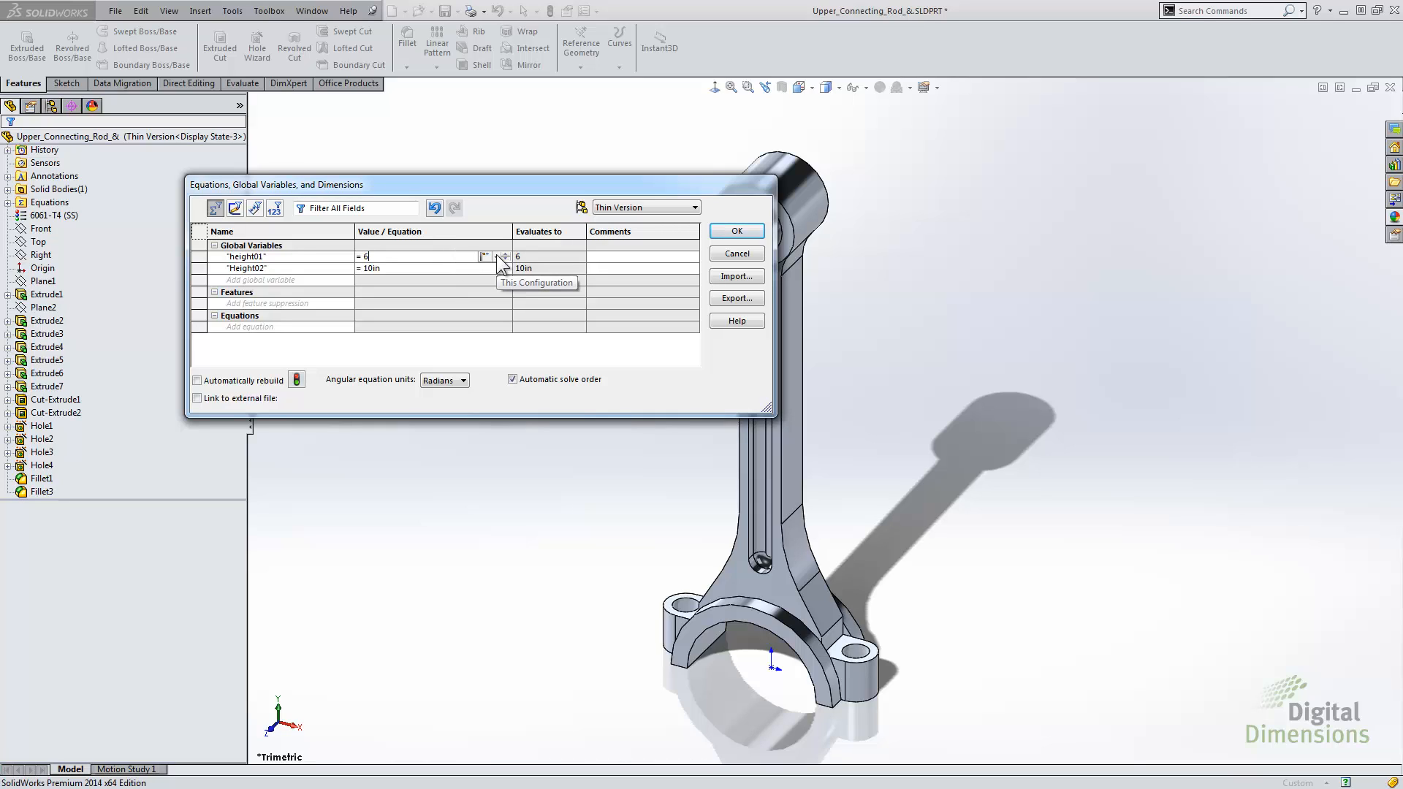
{"action": "key", "text": "BackSpace"}
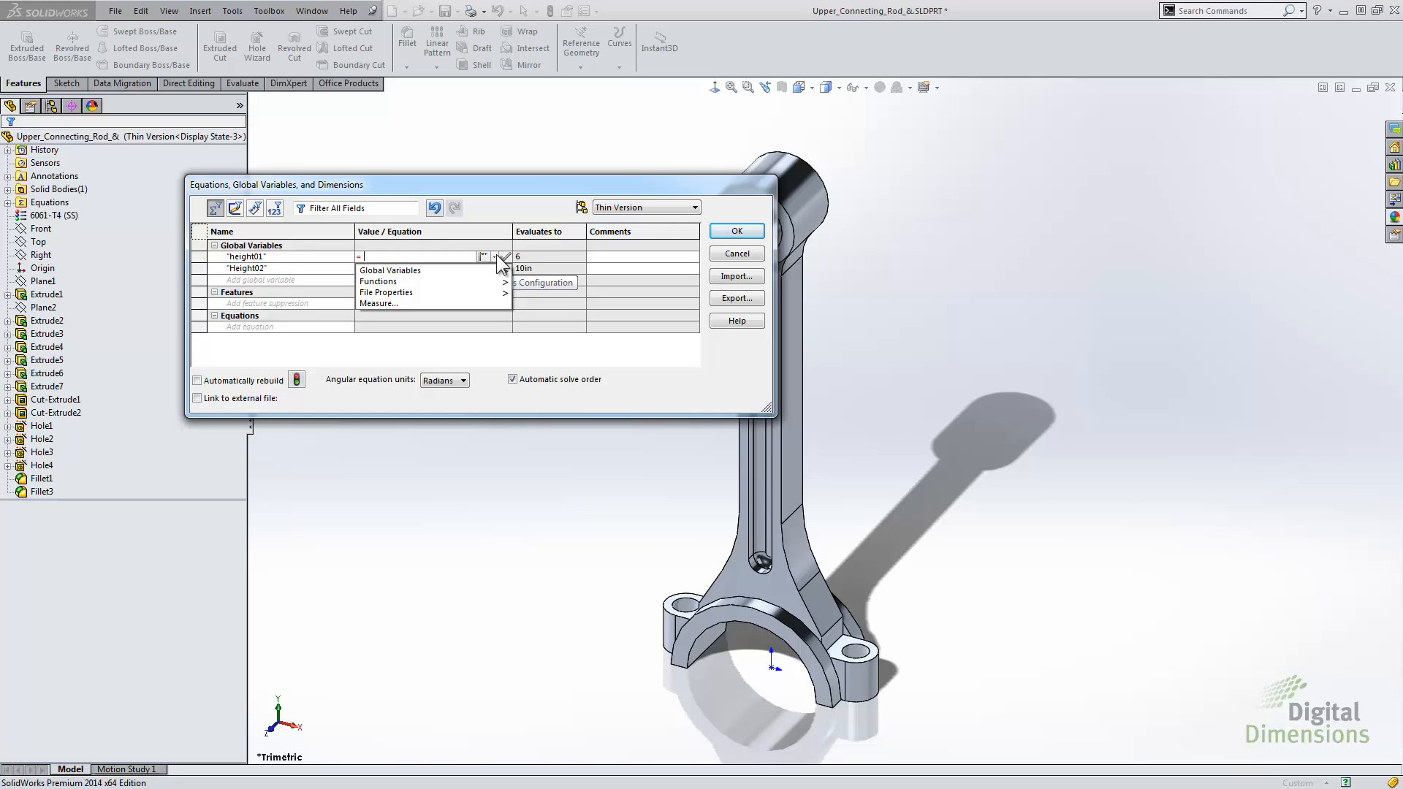
{"action": "type", "text": "8"}
{"action": "key", "text": "Return"}
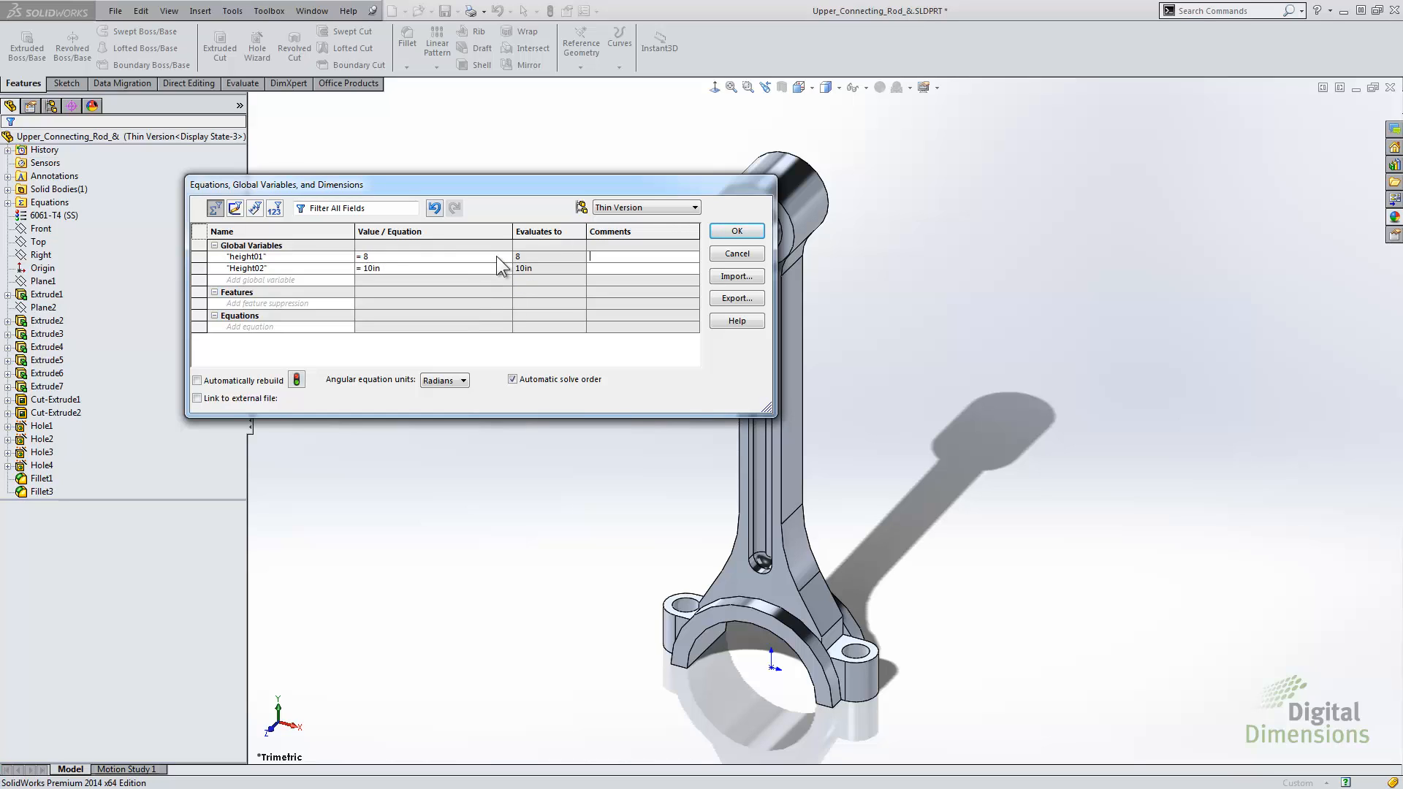
Switch the equations manager to the Default configuration, accepting the save of equation changes, to check its global variable values
{"action": "left_click", "coordinate": [623, 208]}
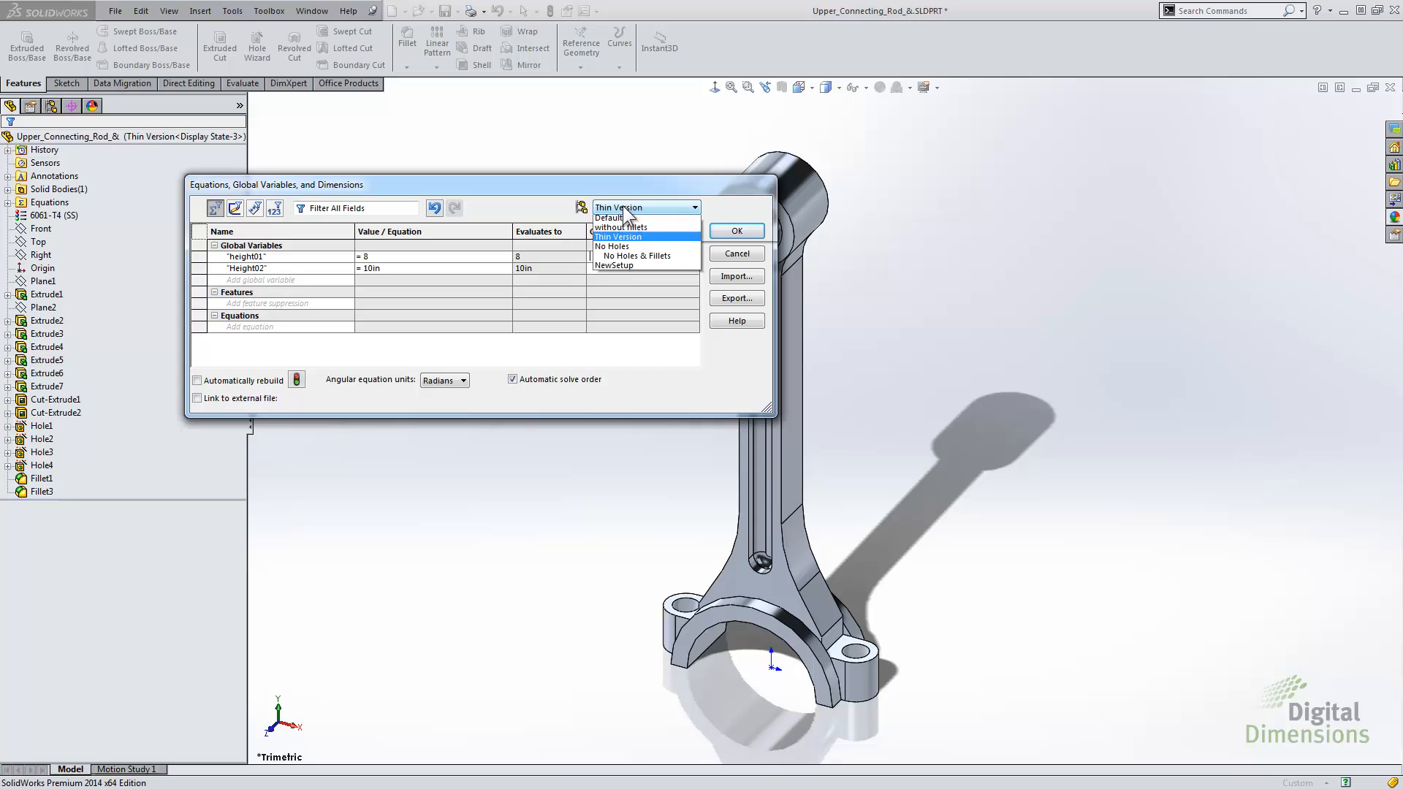
{"action": "left_click", "coordinate": [618, 221]}
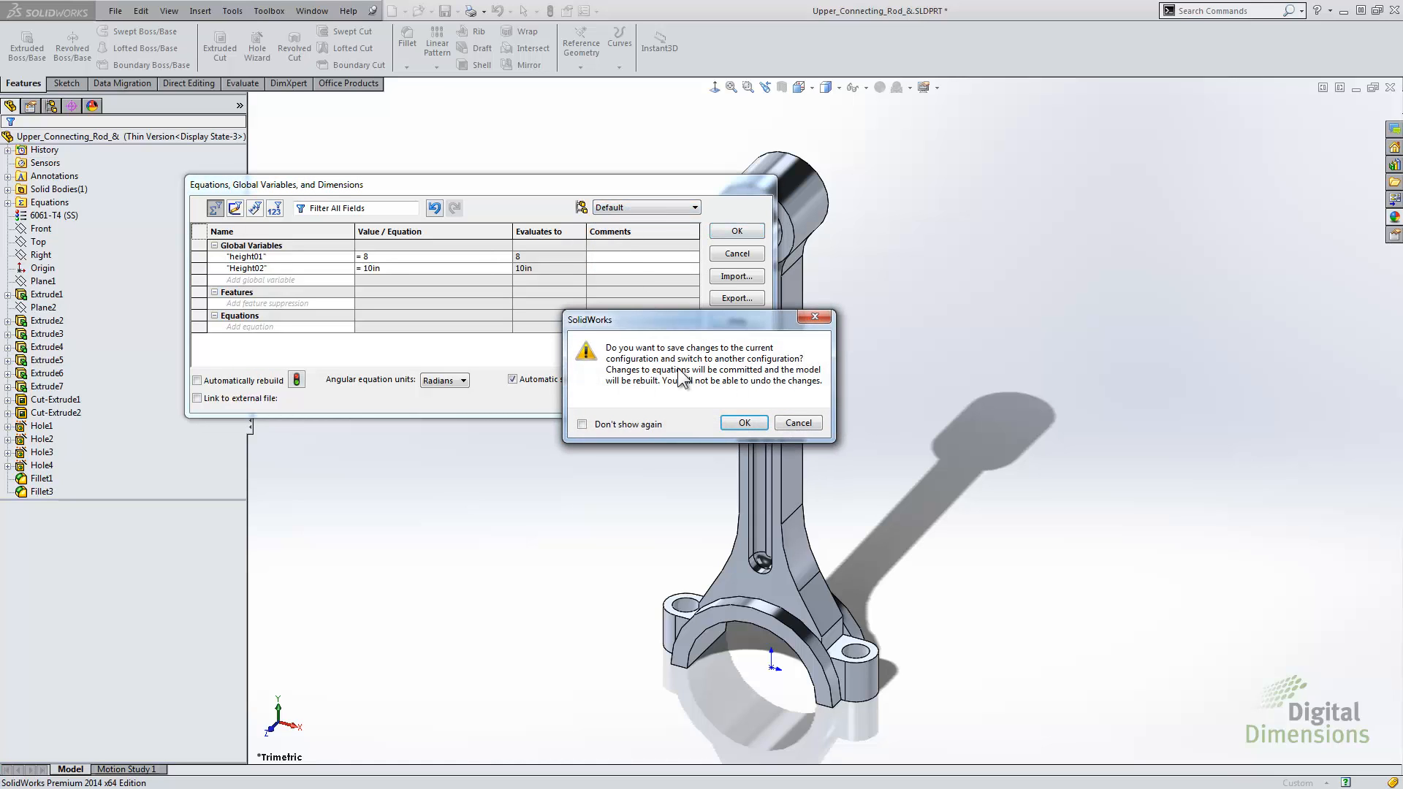
{"action": "left_click", "coordinate": [744, 423]}
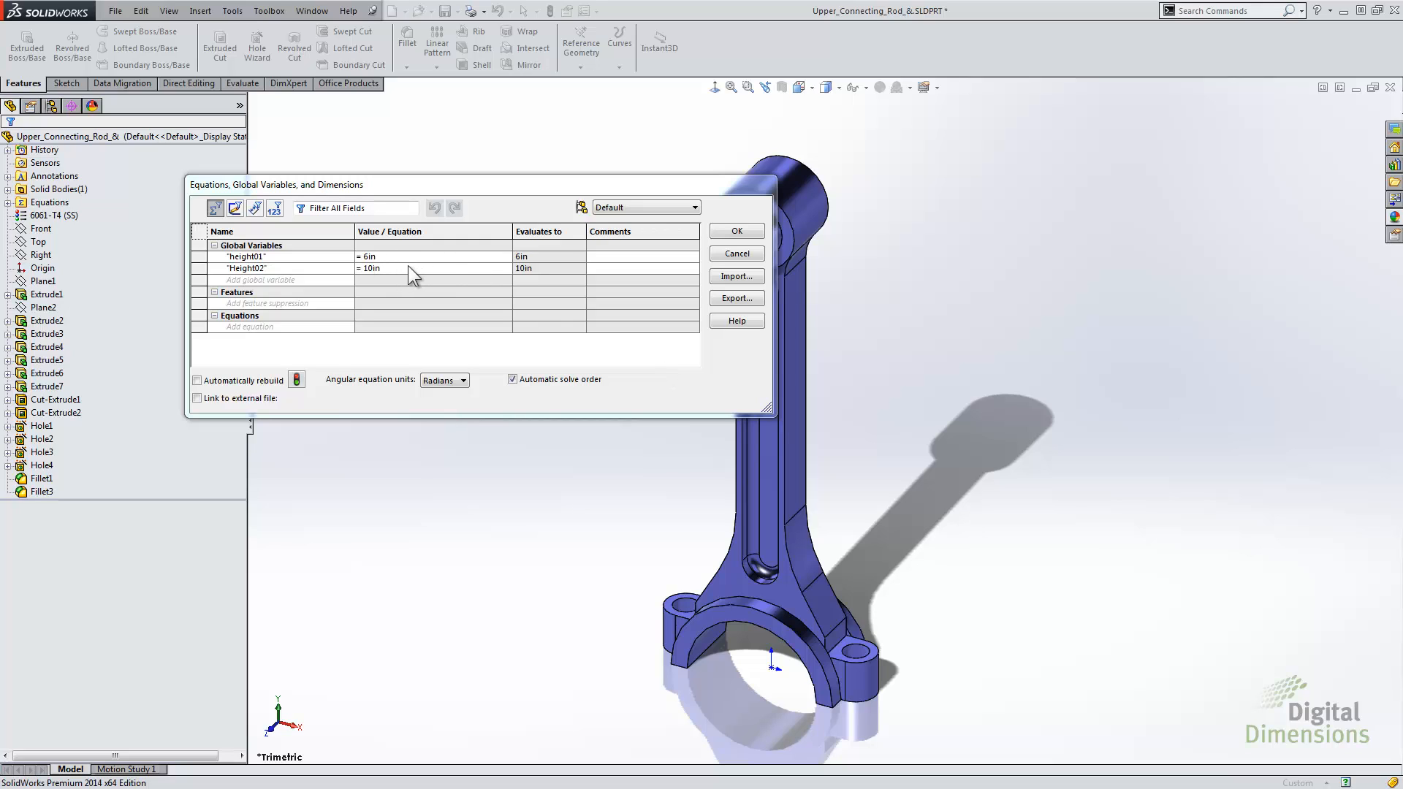
Return the equations manager to the Thin Version configuration, set height01 to 8in, and accept the equations
{"action": "left_click", "coordinate": [617, 208]}
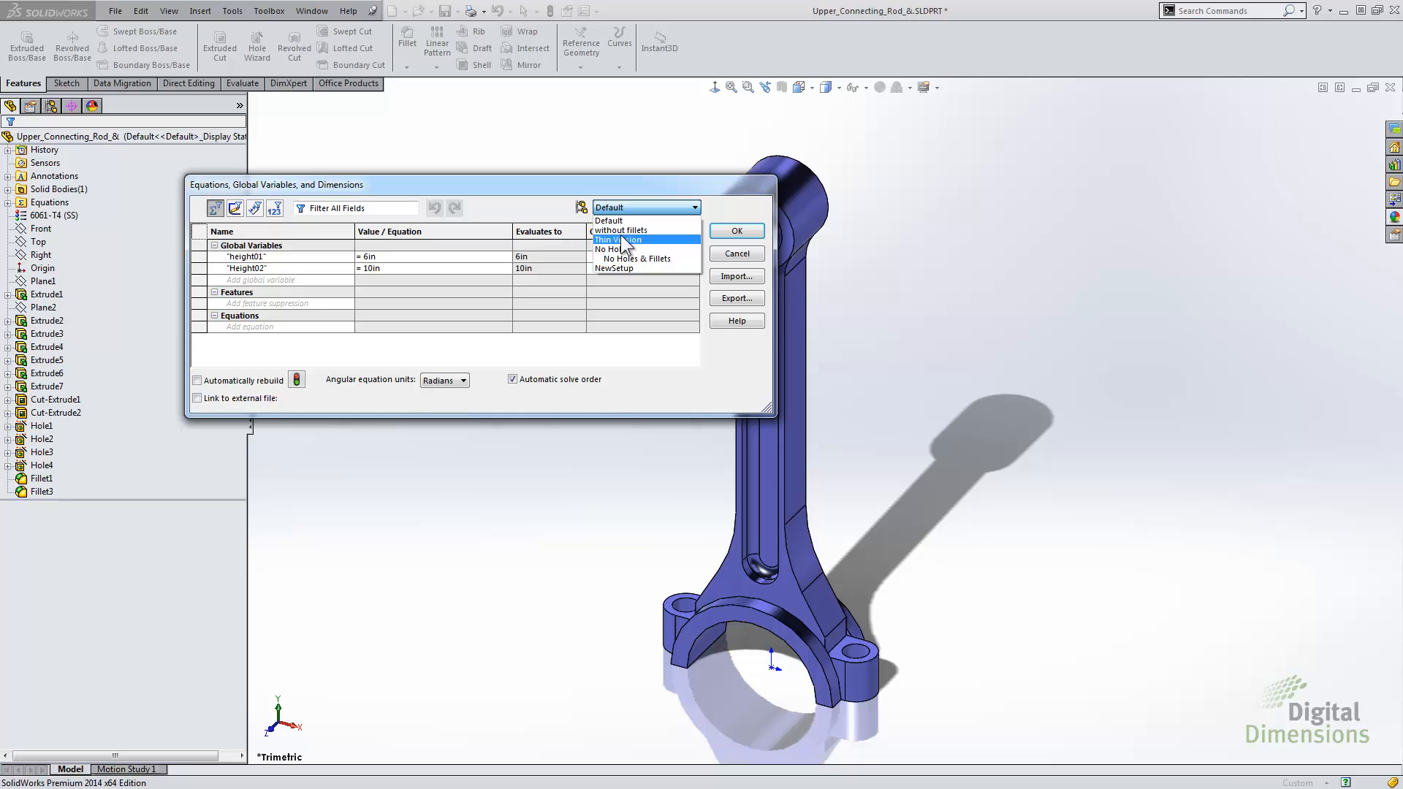
{"action": "left_click", "coordinate": [620, 239]}
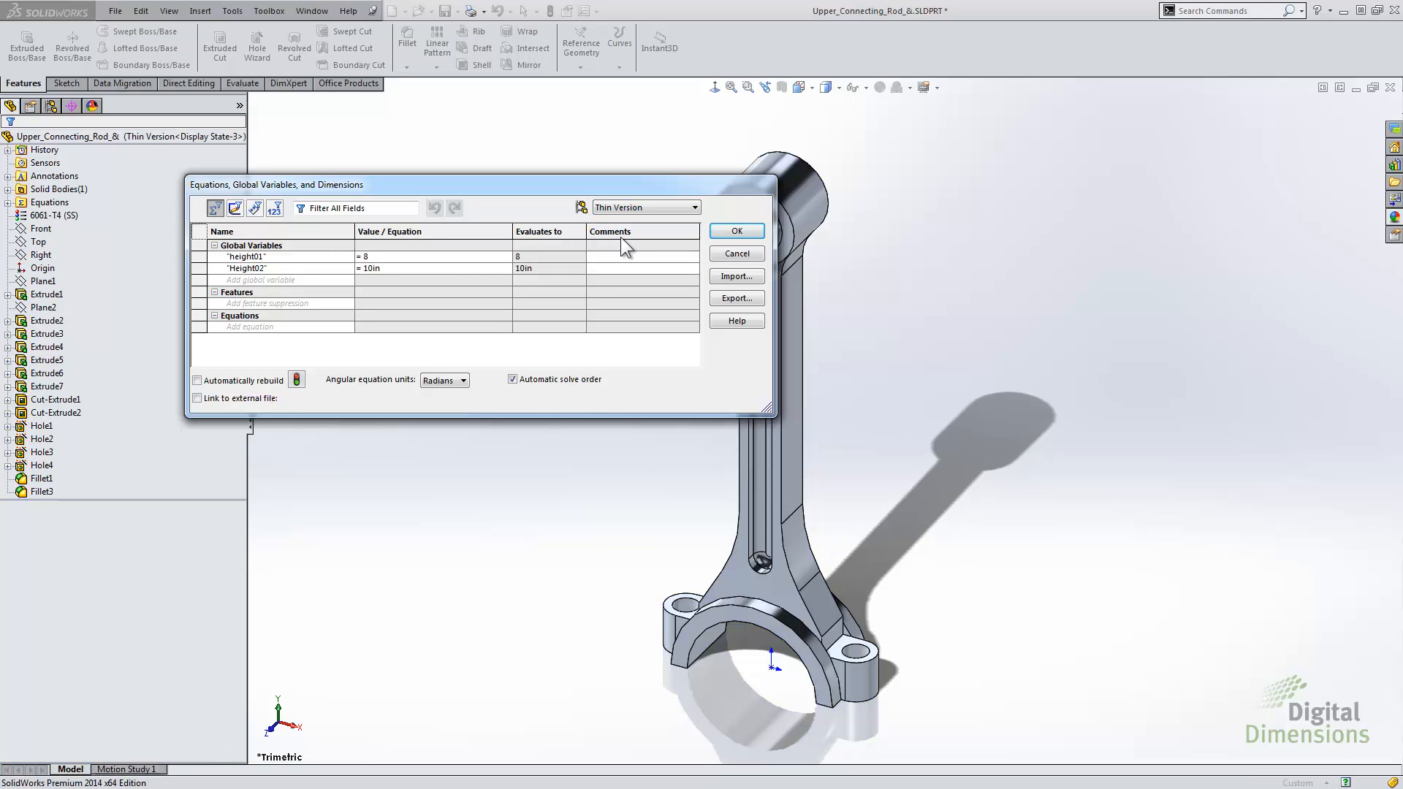
{"action": "left_click", "coordinate": [454, 257]}
{"action": "type", "text": "in"}
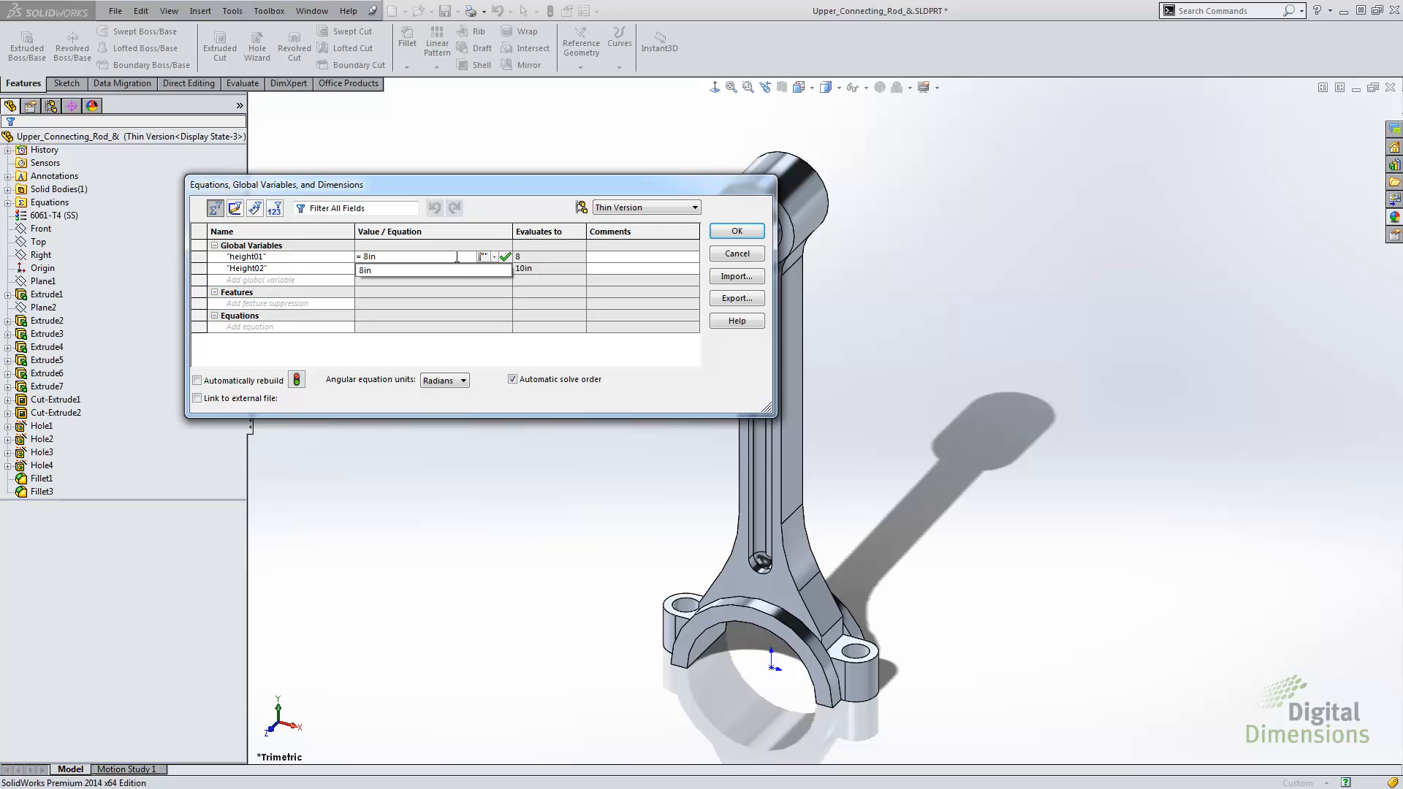
{"action": "key", "text": "Return"}
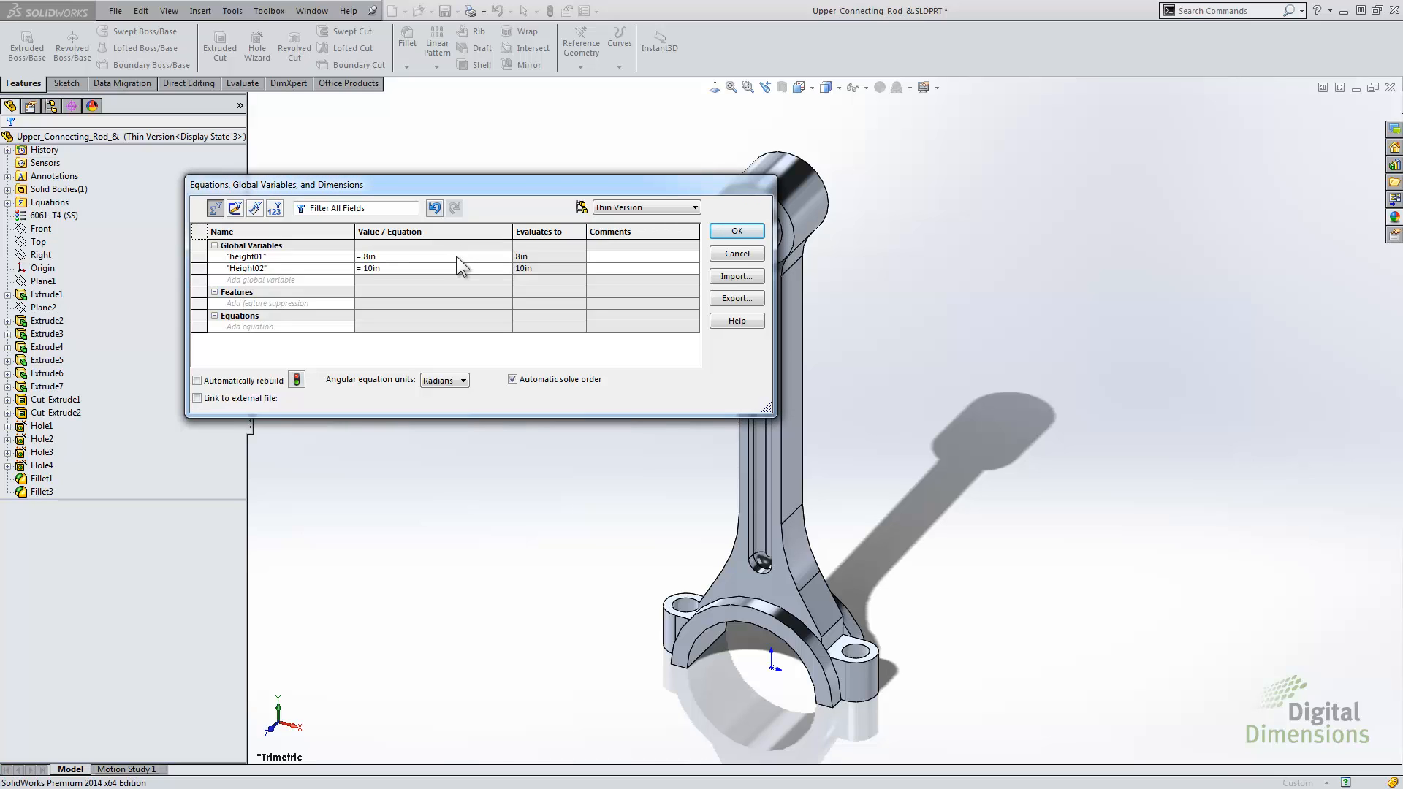
{"action": "left_click", "coordinate": [722, 232]}
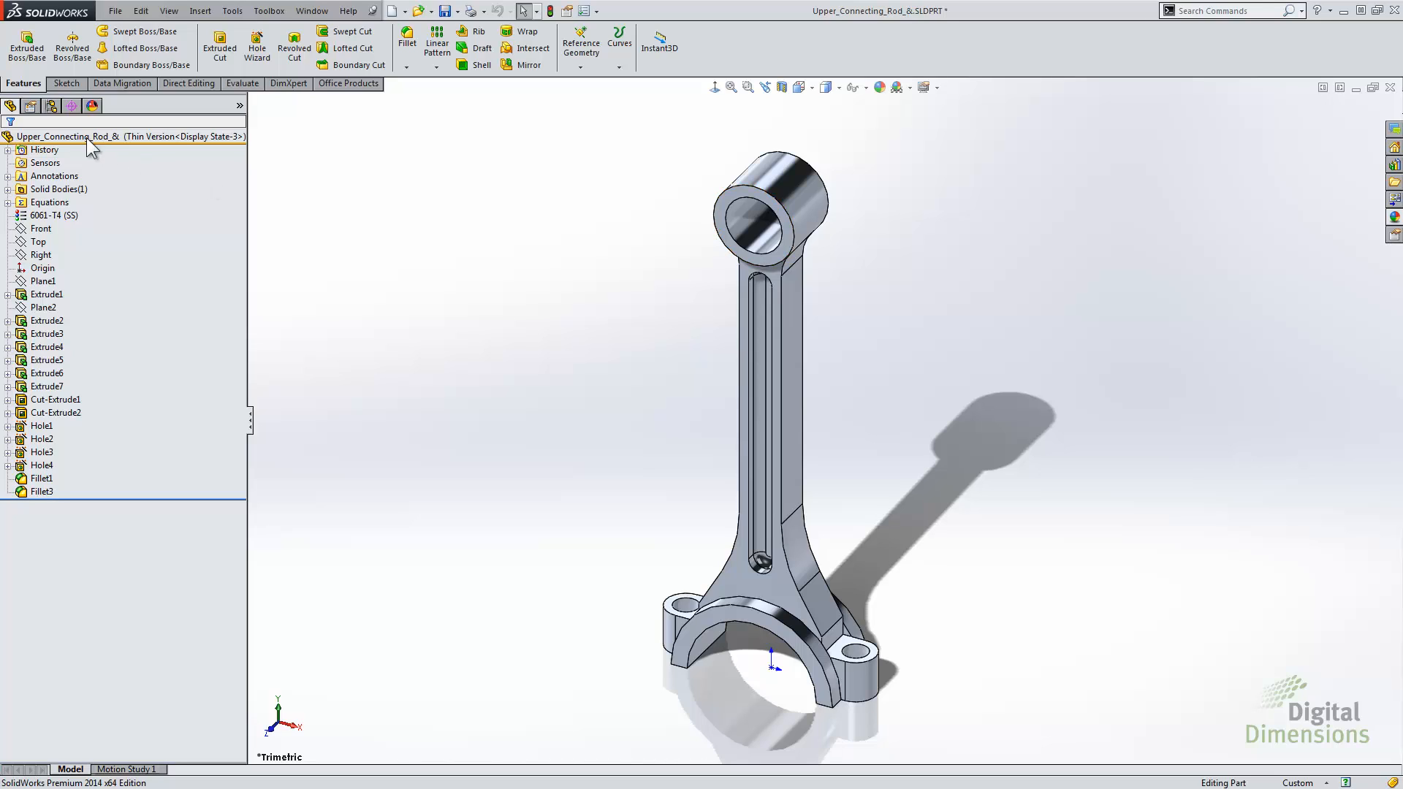
Activate the connecting rod's Default configuration, then open the recent piston and connecting rod assembly with its component configuration names readable
{"action": "left_click", "coordinate": [50, 106]}
{"action": "double_click", "coordinate": [59, 164]}
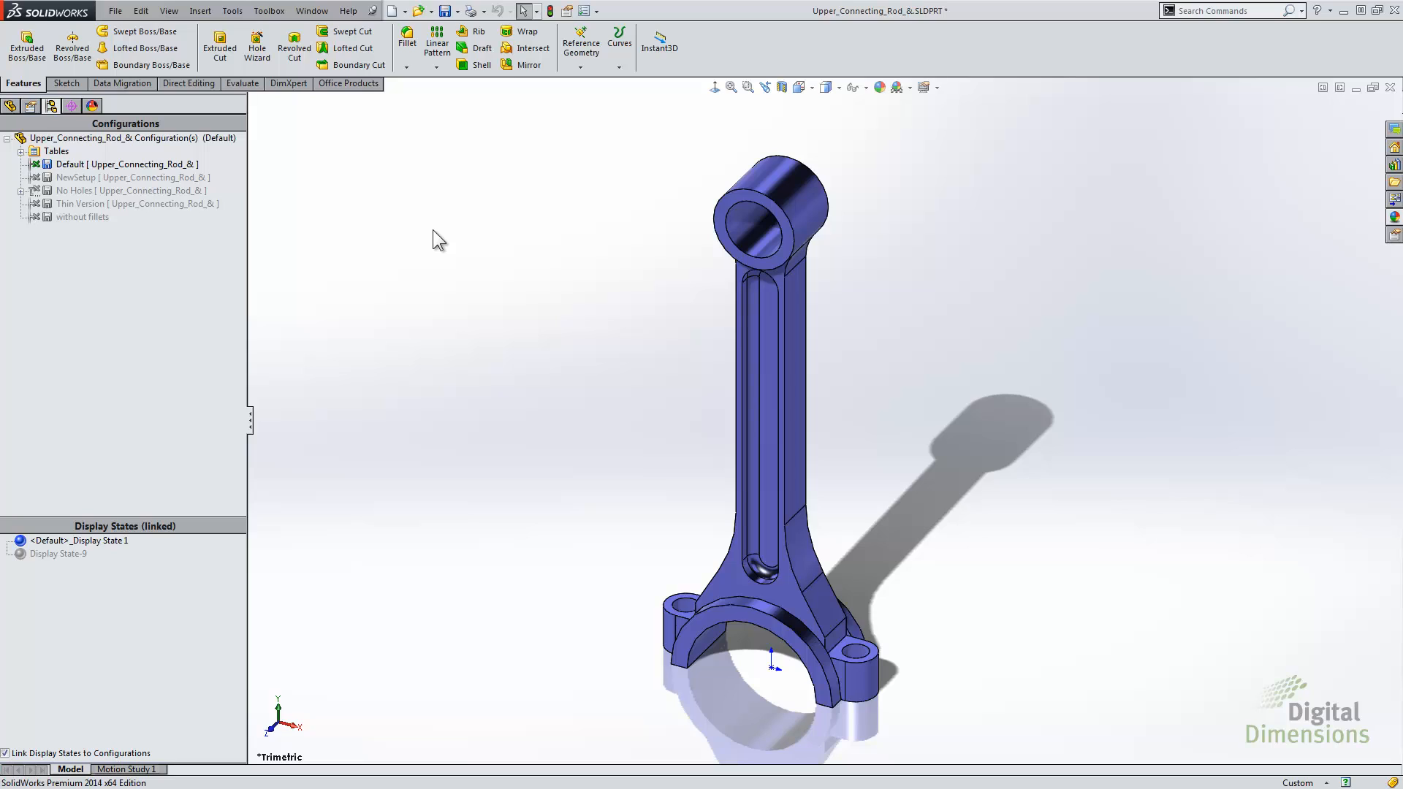
{"action": "key", "text": "r"}
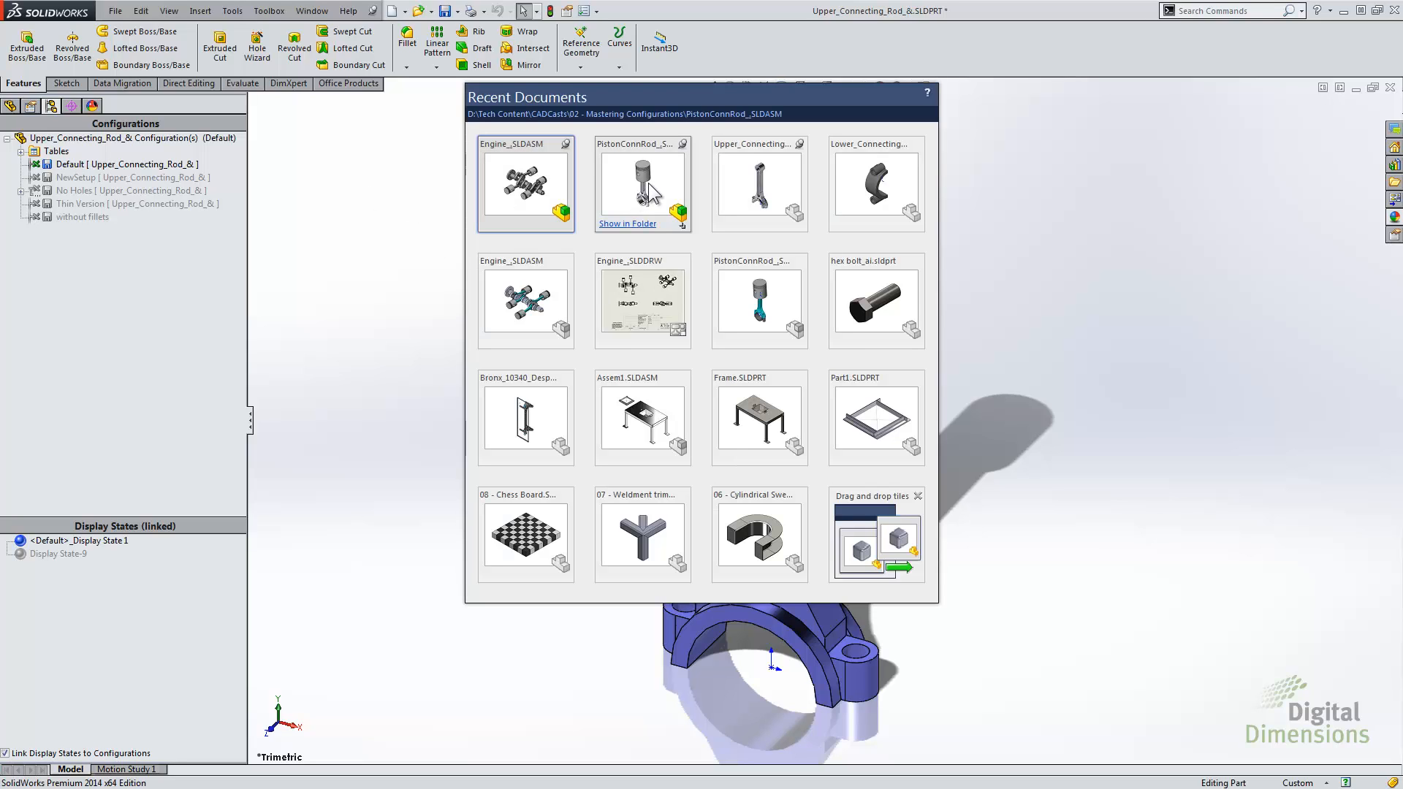
{"action": "left_click", "coordinate": [649, 183]}
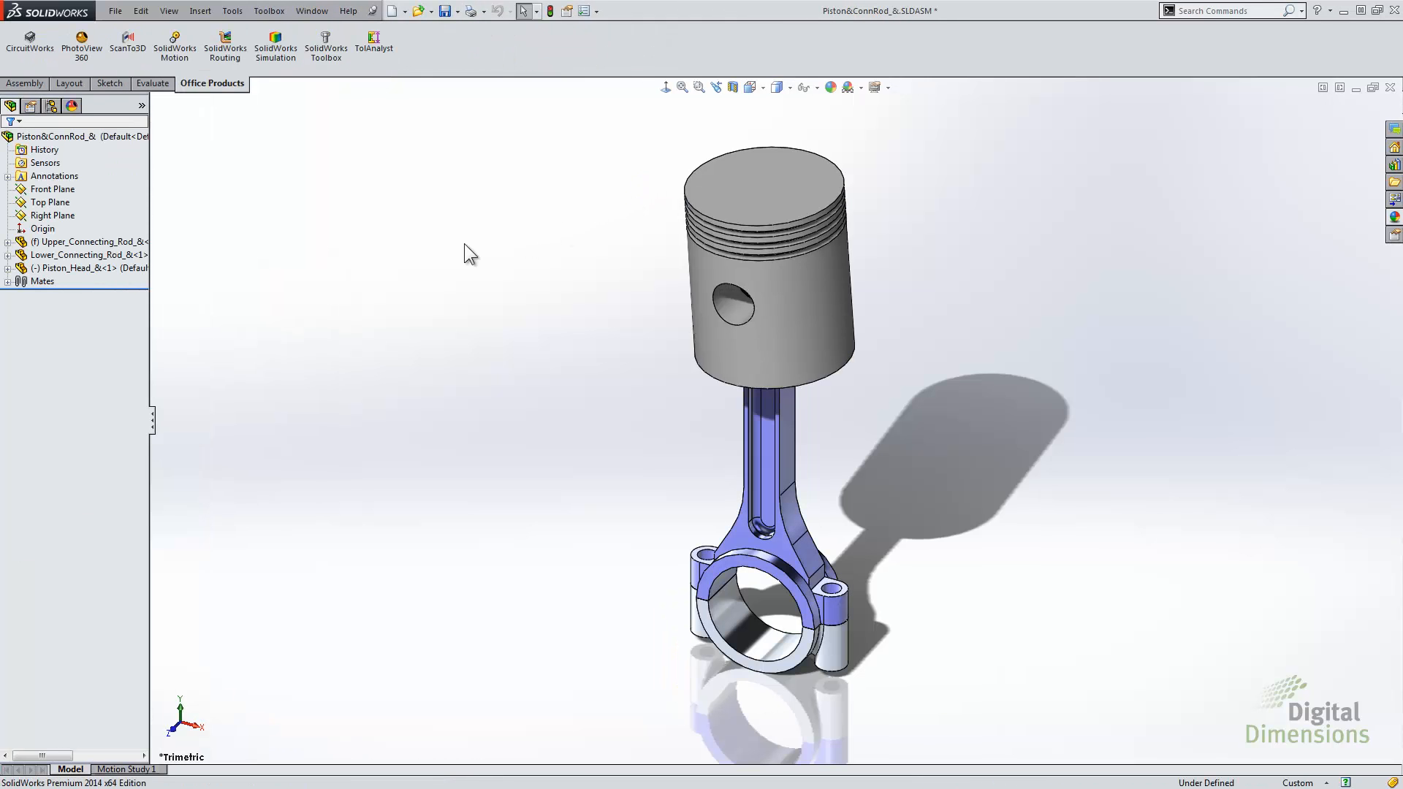
{"action": "left_click_drag", "start_coordinate": [152, 205], "coordinate": [291, 208]}
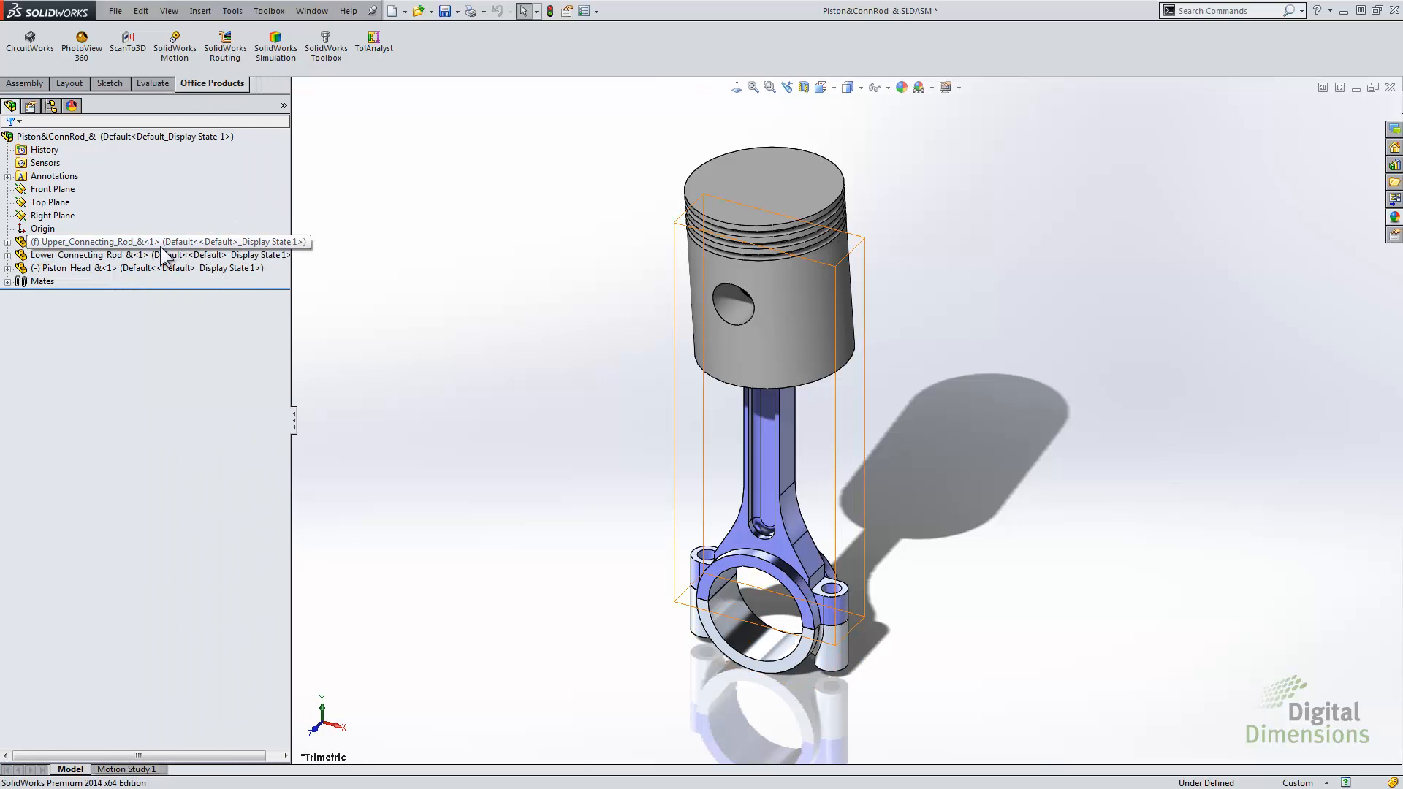
Switch the upper connecting rod component to its Thin Version configuration in the assembly
{"action": "left_click", "coordinate": [120, 245]}
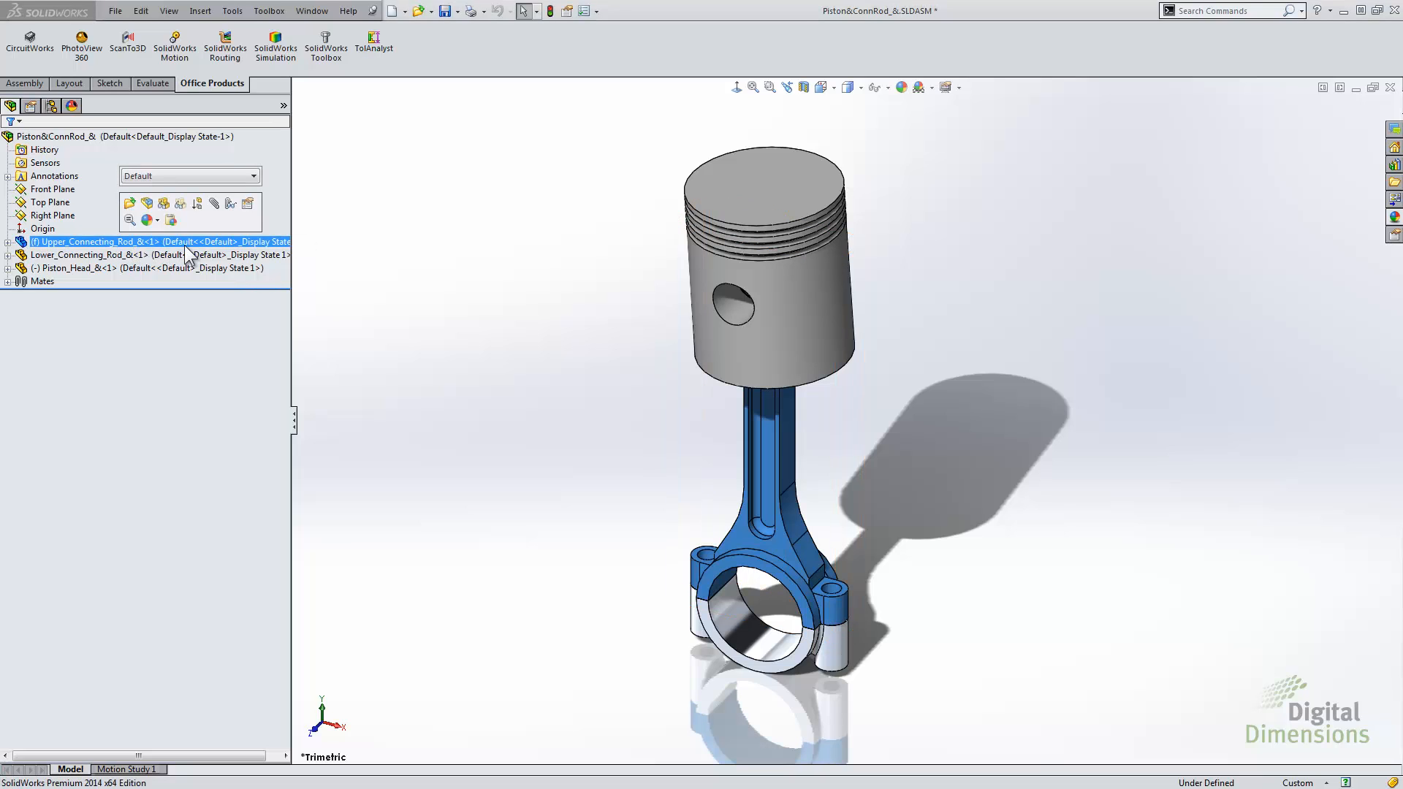
{"action": "left_click", "coordinate": [244, 176]}
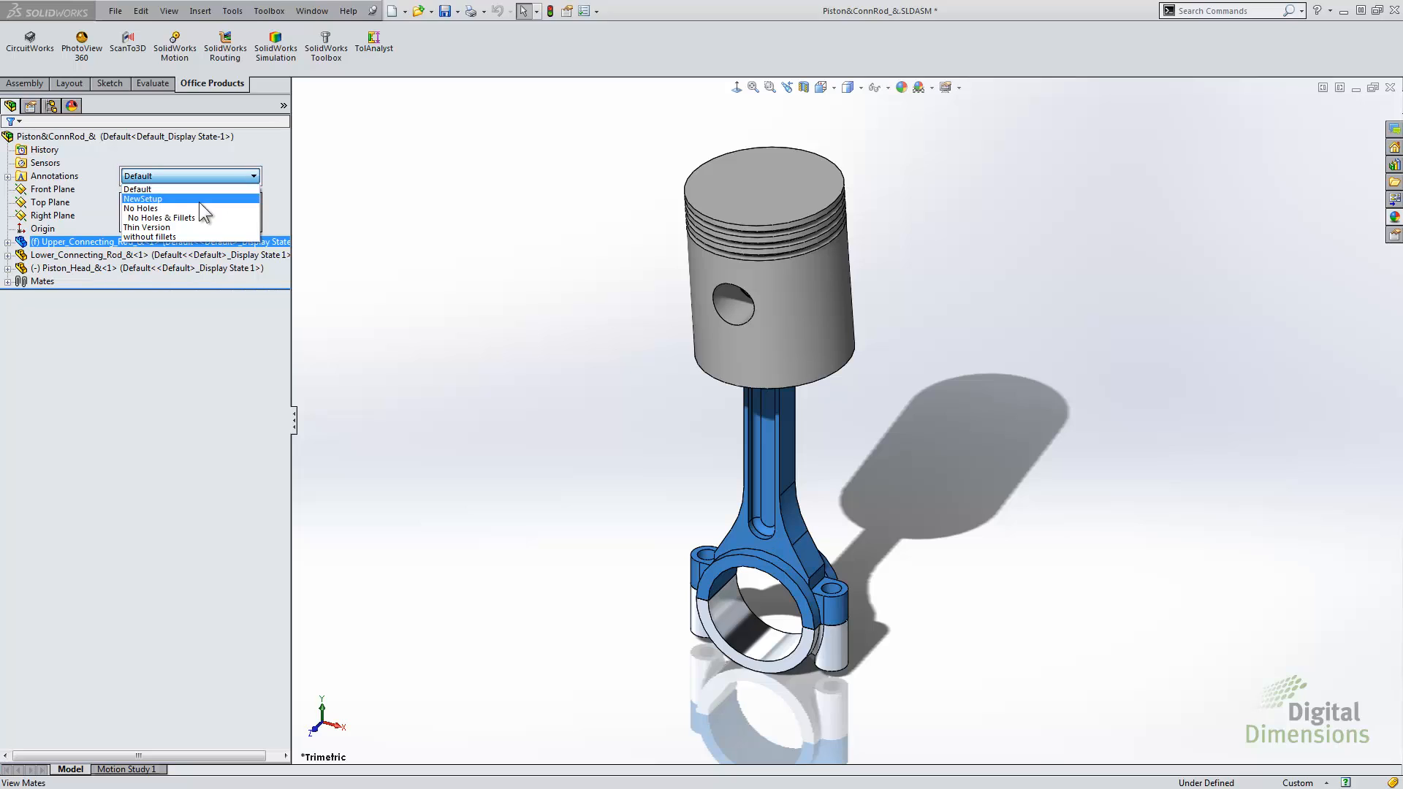
{"action": "left_click", "coordinate": [168, 199]}
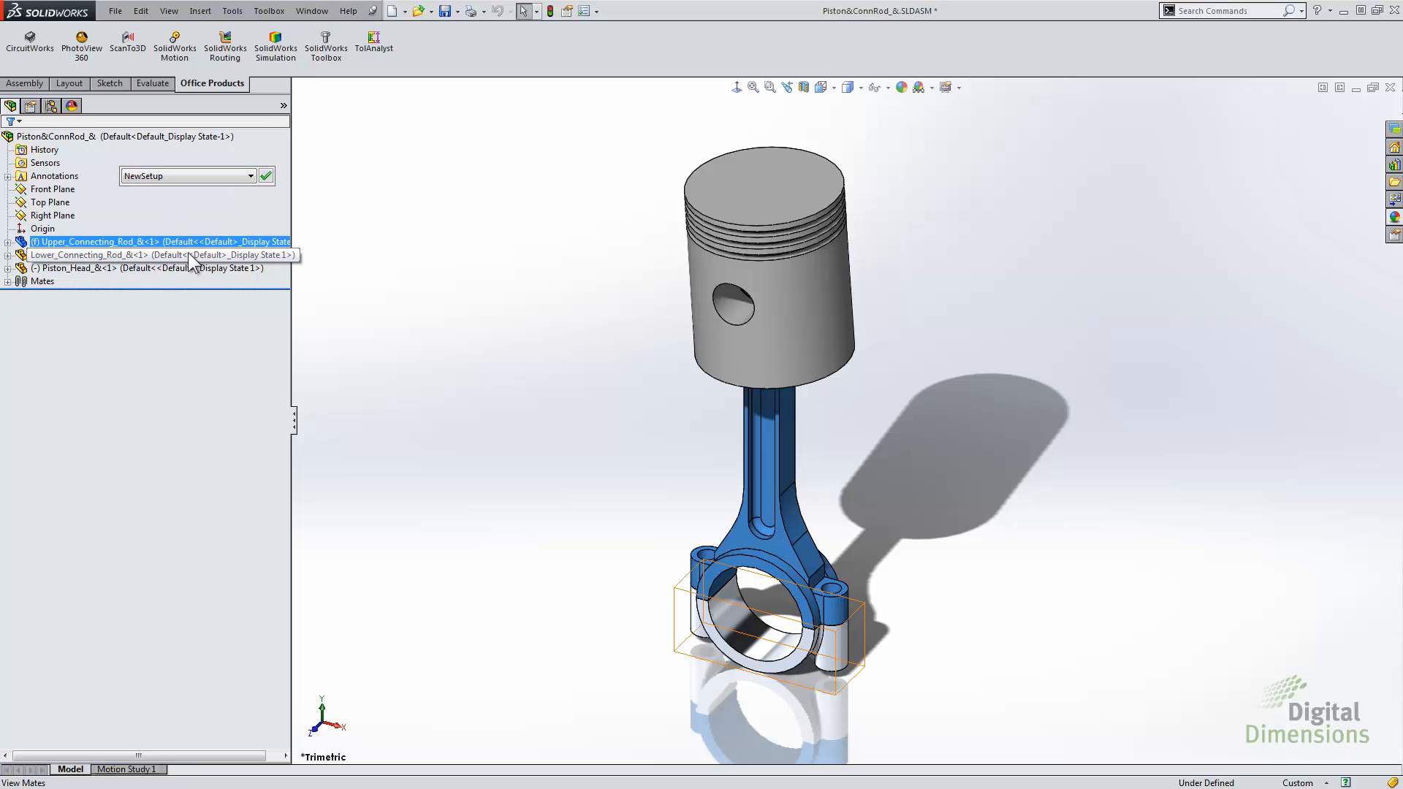
{"action": "left_click", "coordinate": [185, 176]}
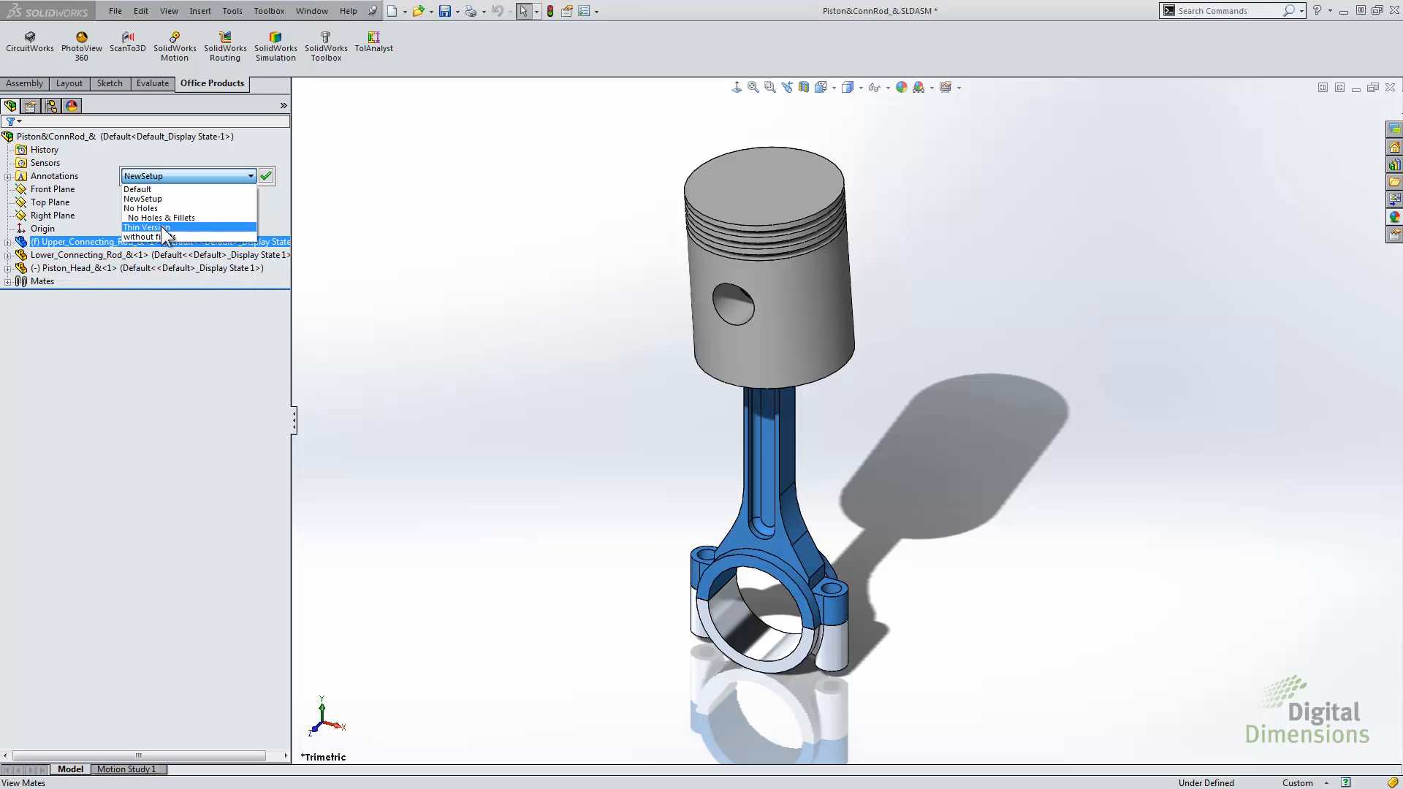
{"action": "left_click", "coordinate": [162, 228]}
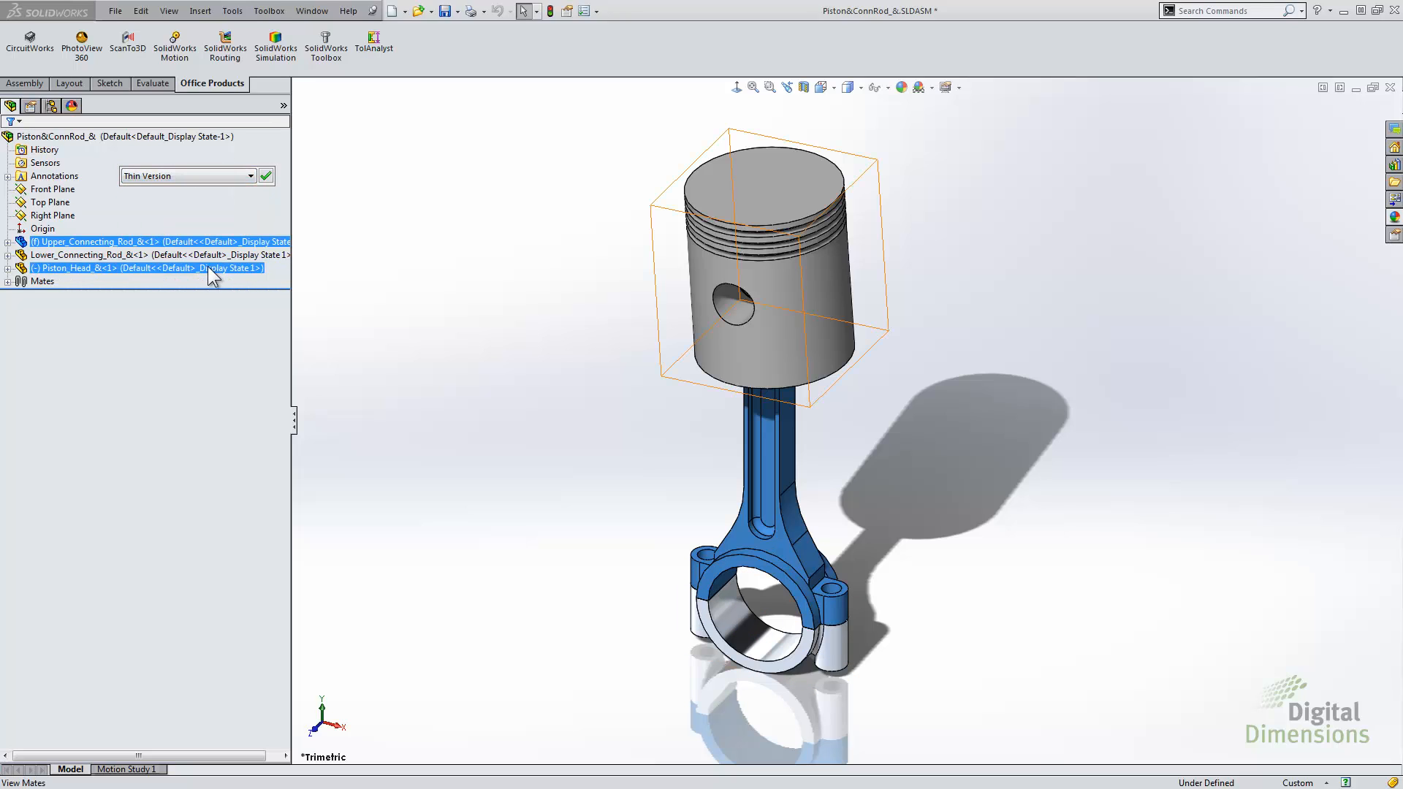
{"action": "left_click", "coordinate": [268, 176]}
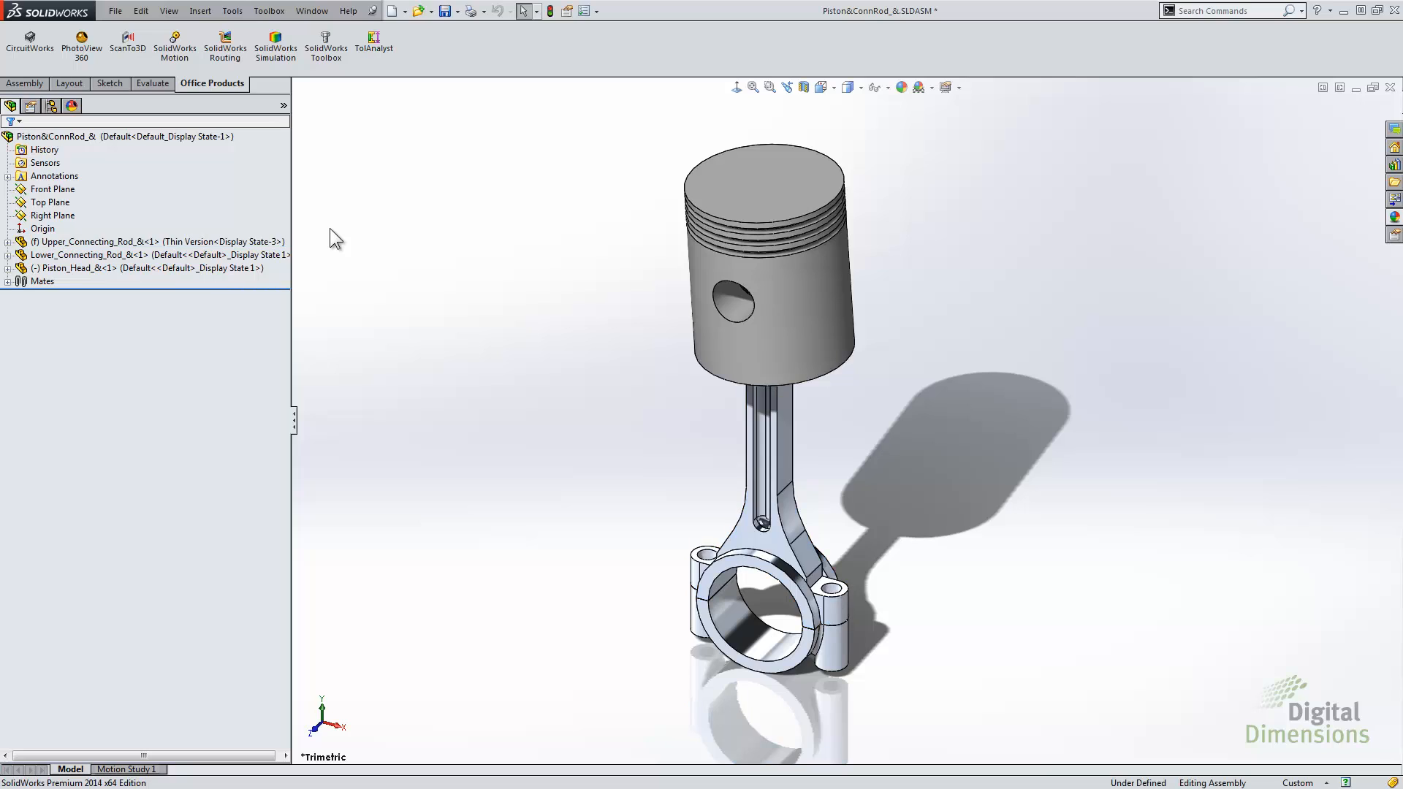
Set the upper connecting rod's referenced configuration back to Default through its component properties
{"action": "left_click", "coordinate": [204, 243]}
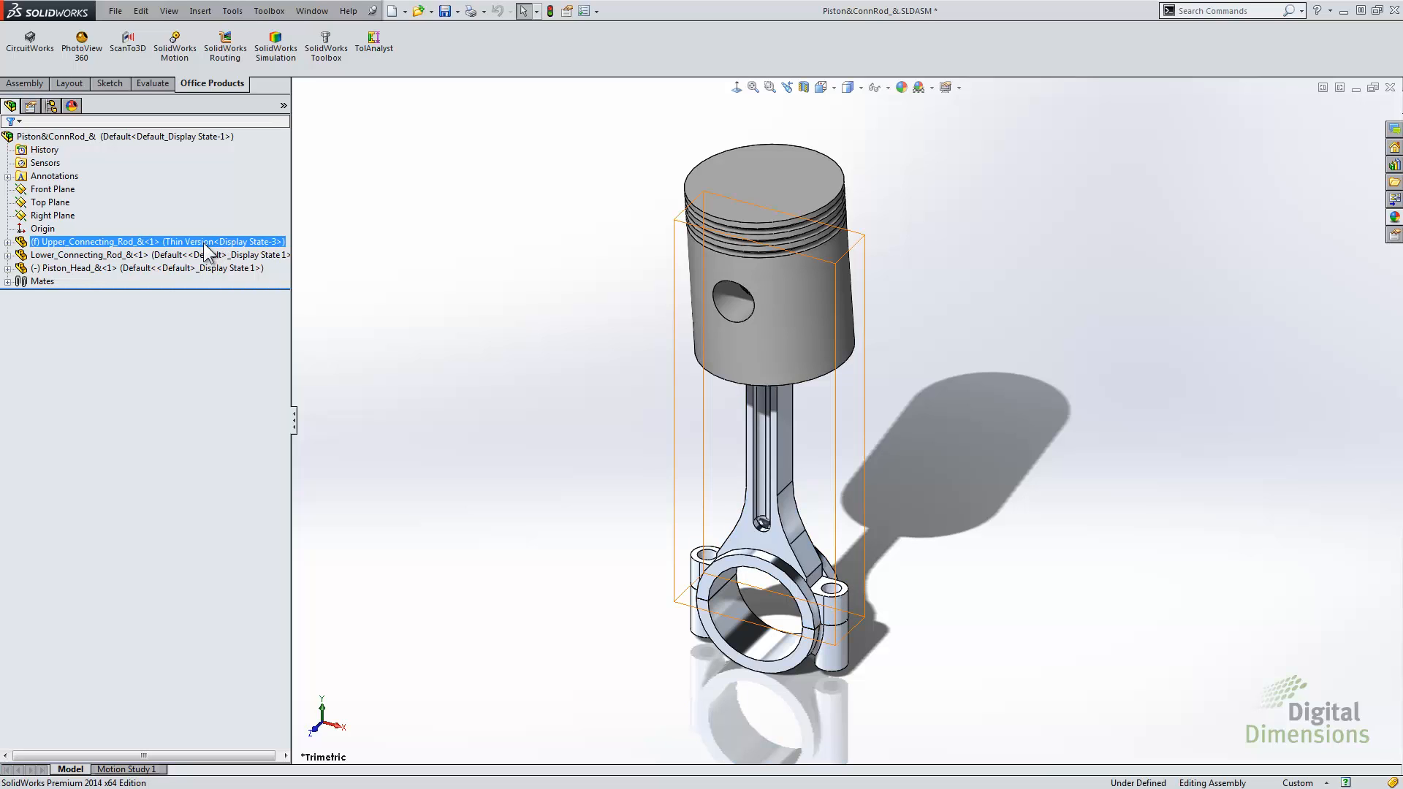
{"action": "right_click", "coordinate": [204, 245]}
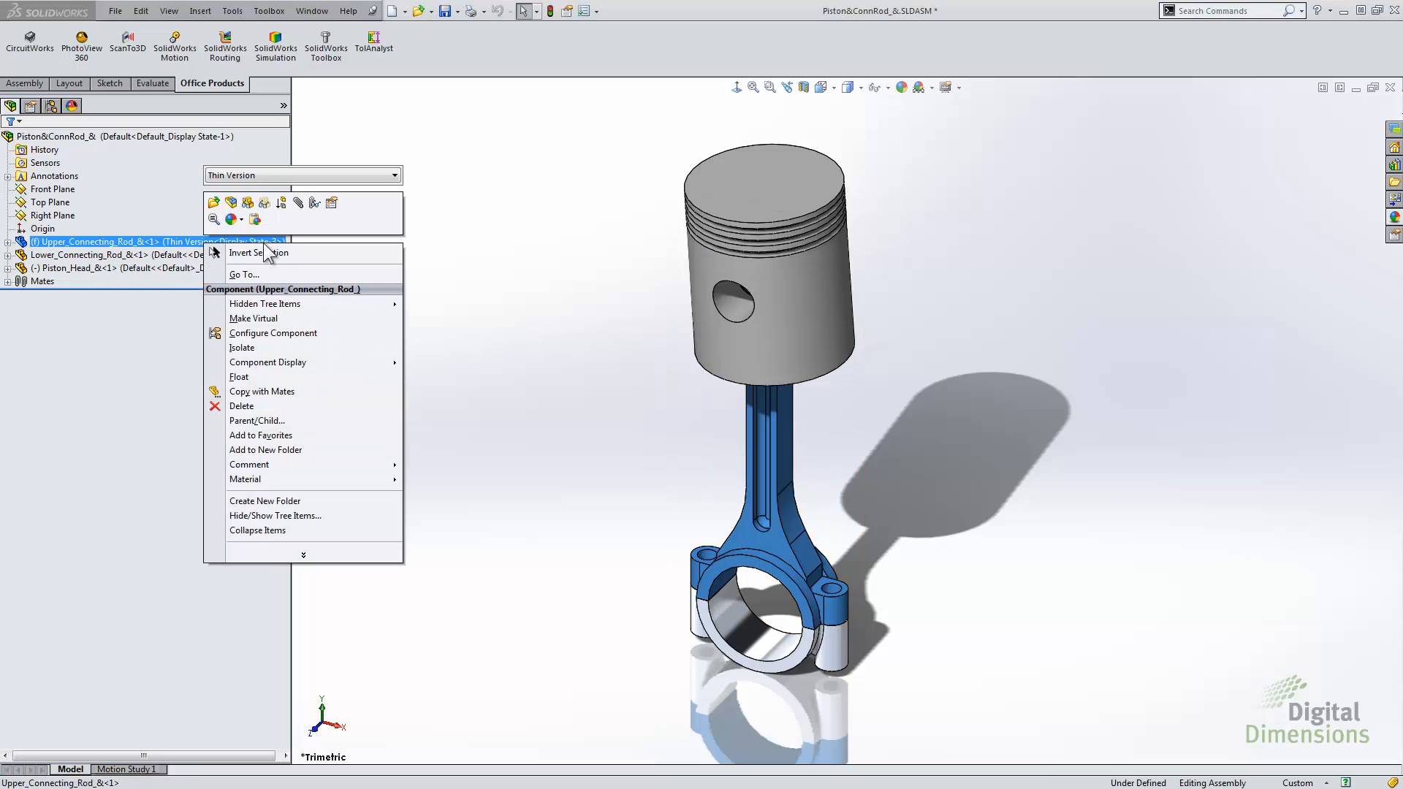
{"action": "left_click", "coordinate": [331, 204]}
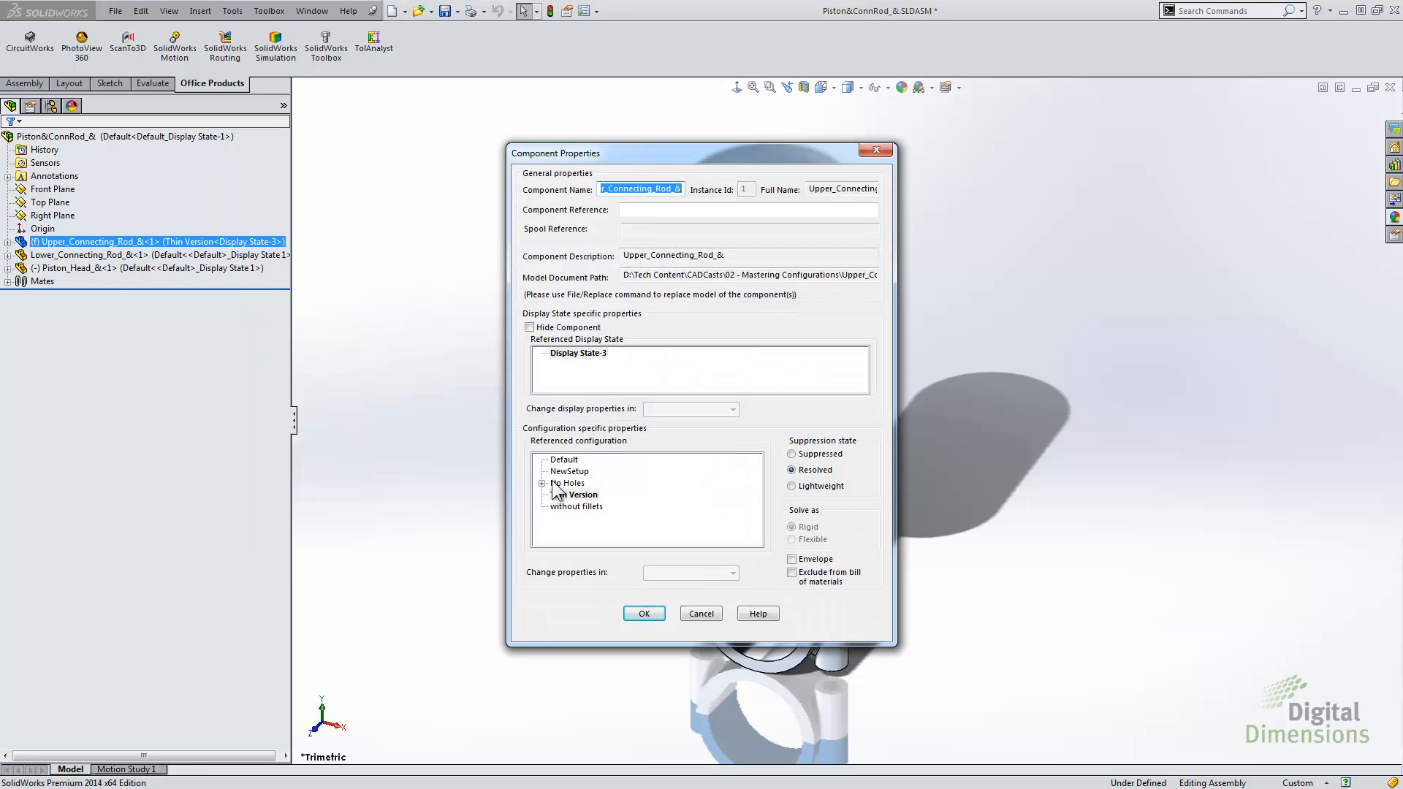
{"action": "left_click", "coordinate": [563, 460]}
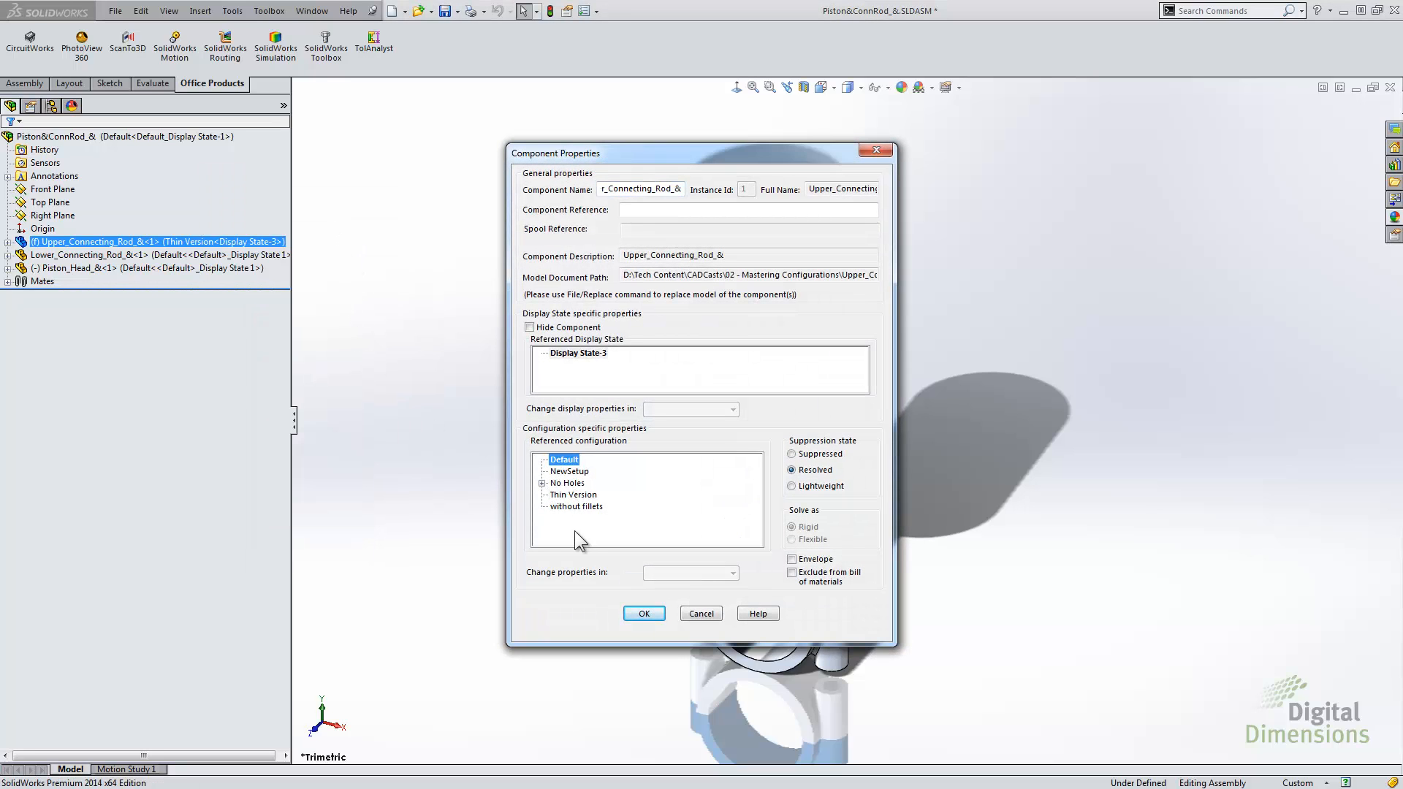
{"action": "left_click", "coordinate": [645, 614]}
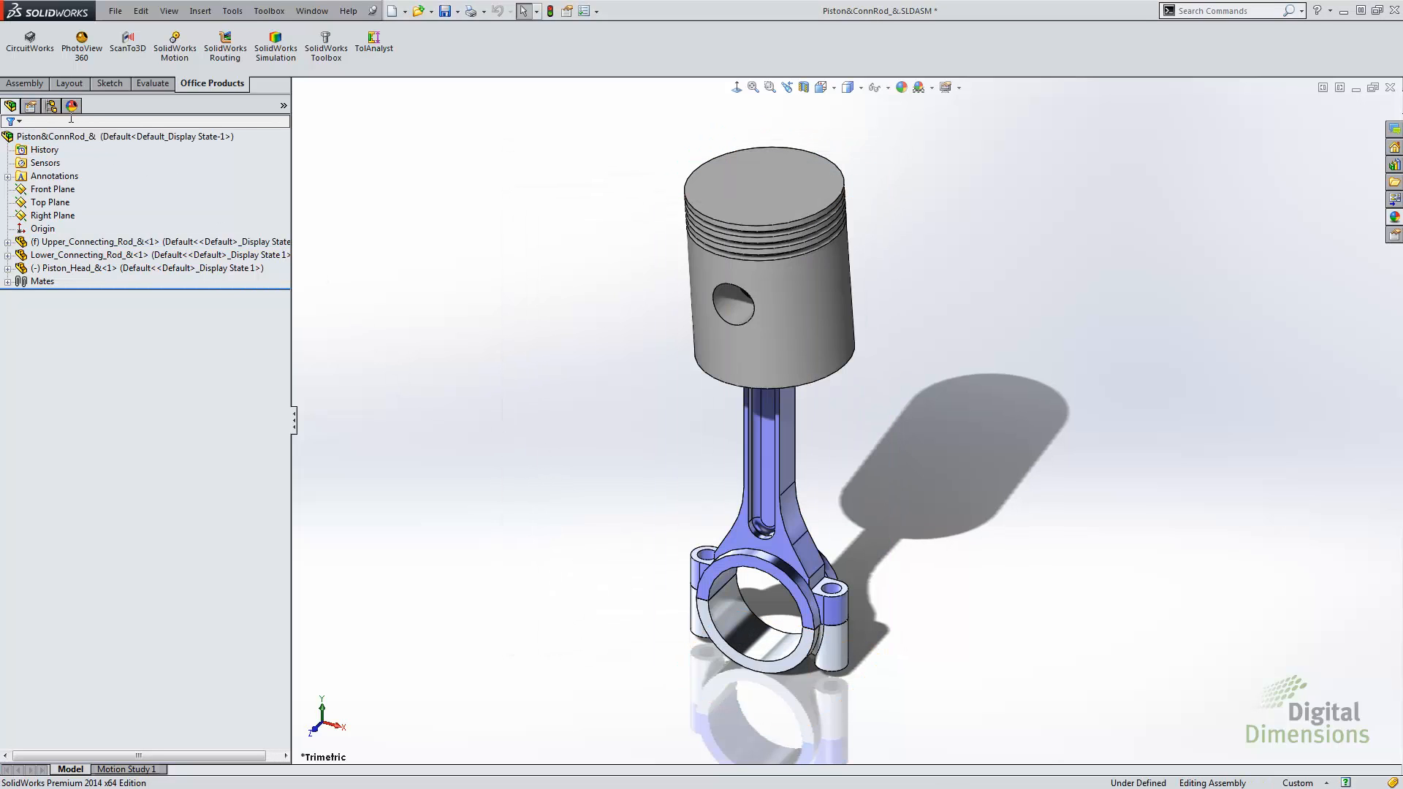
Add a new assembly configuration named "Thin assy version"
{"action": "left_click", "coordinate": [51, 106]}
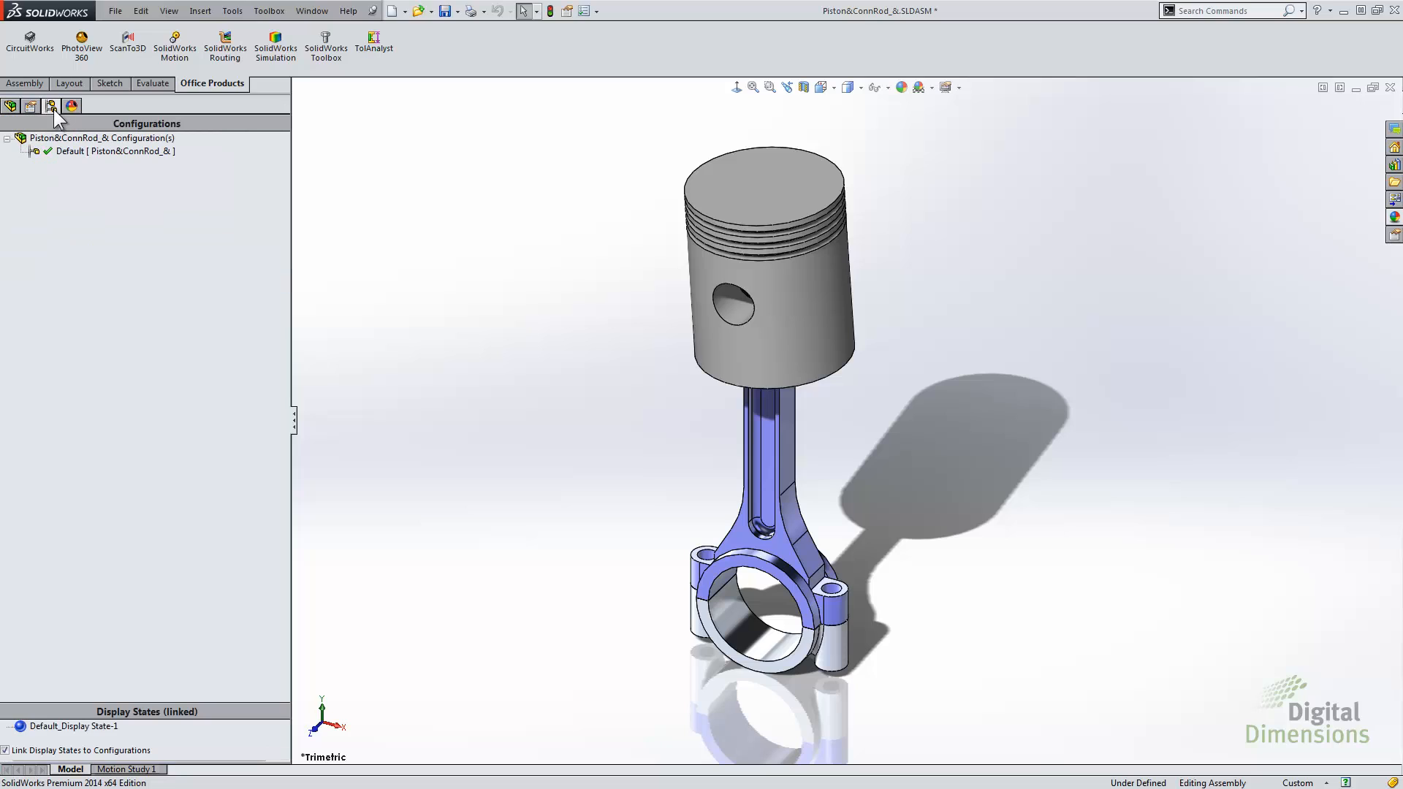
{"action": "right_click", "coordinate": [70, 196]}
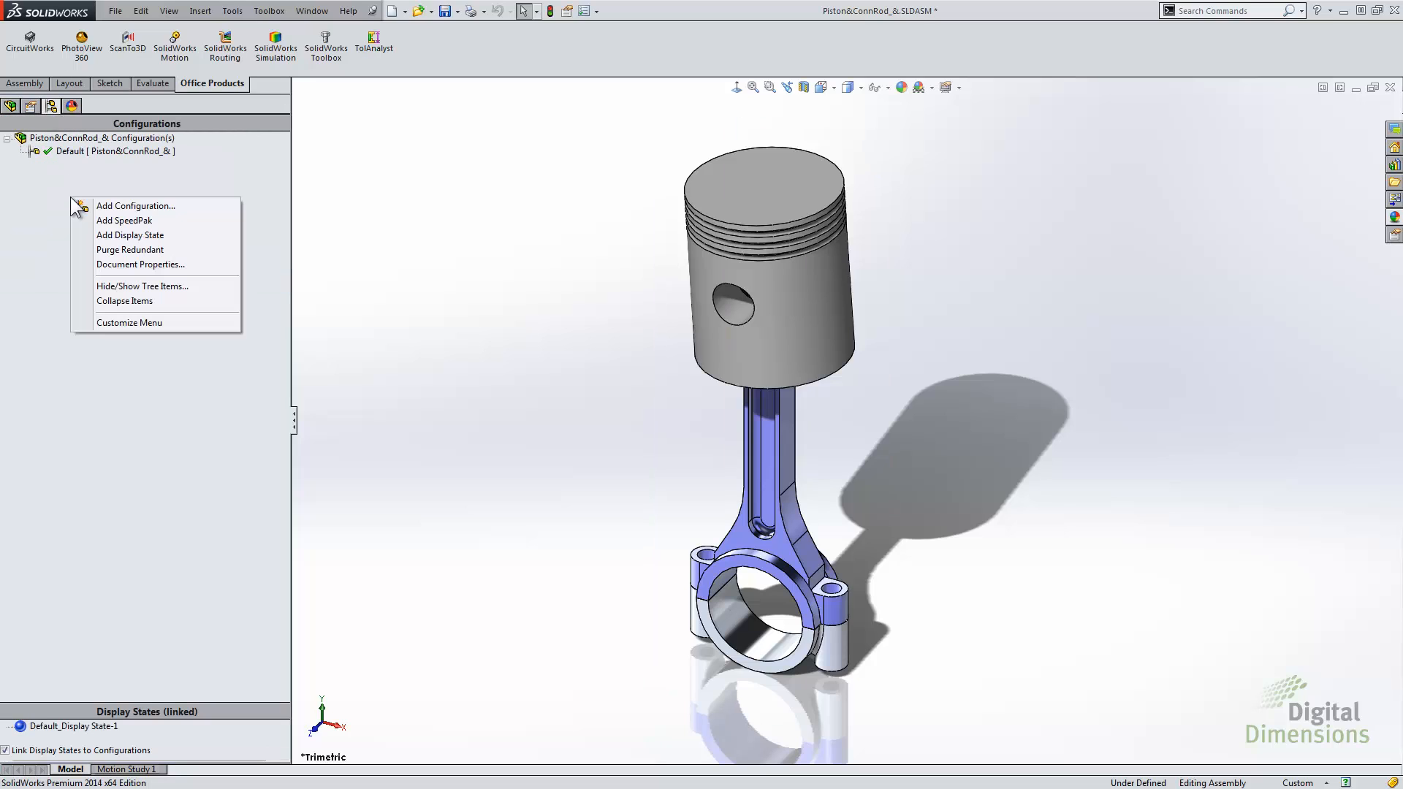
{"action": "left_click", "coordinate": [142, 205]}
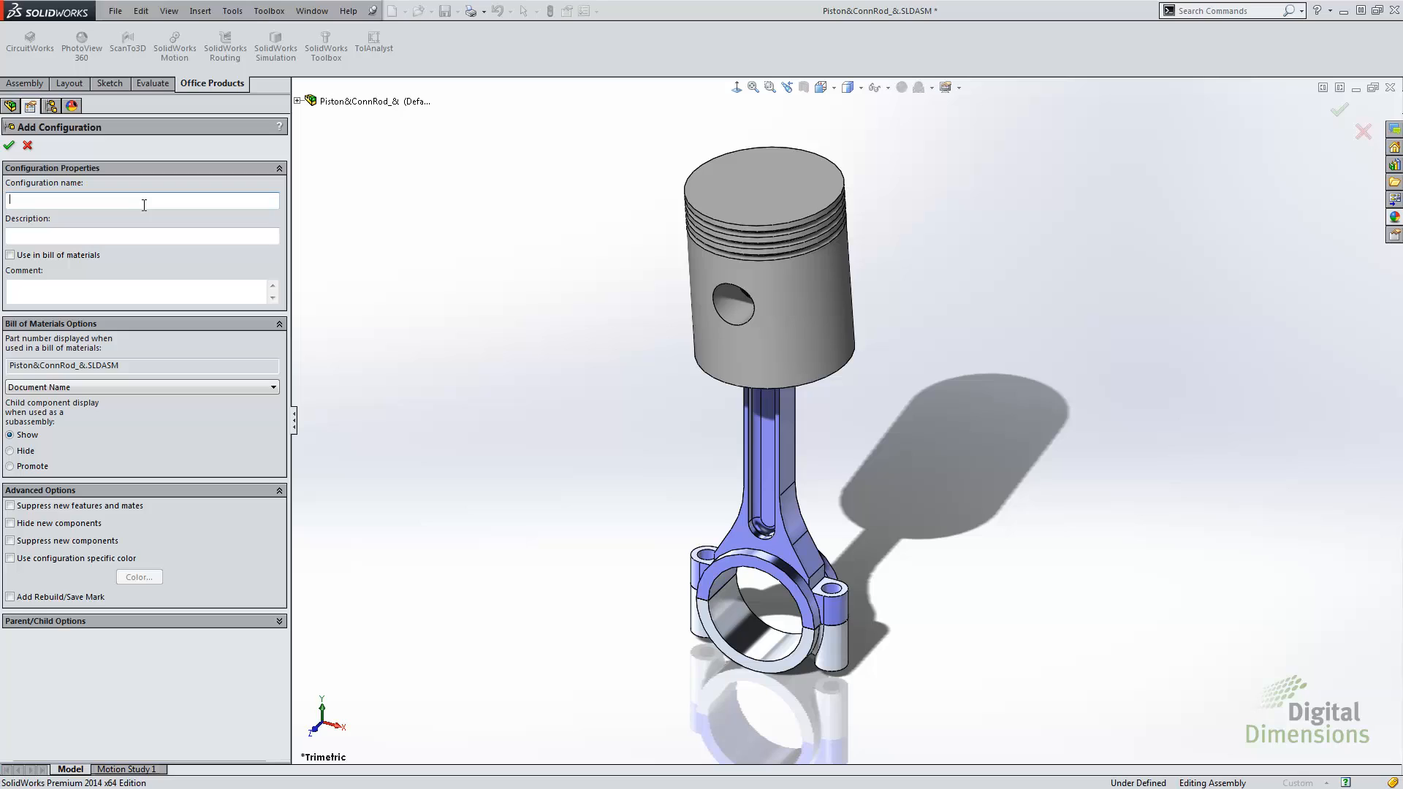
{"action": "type", "text": "Thin assy version"}
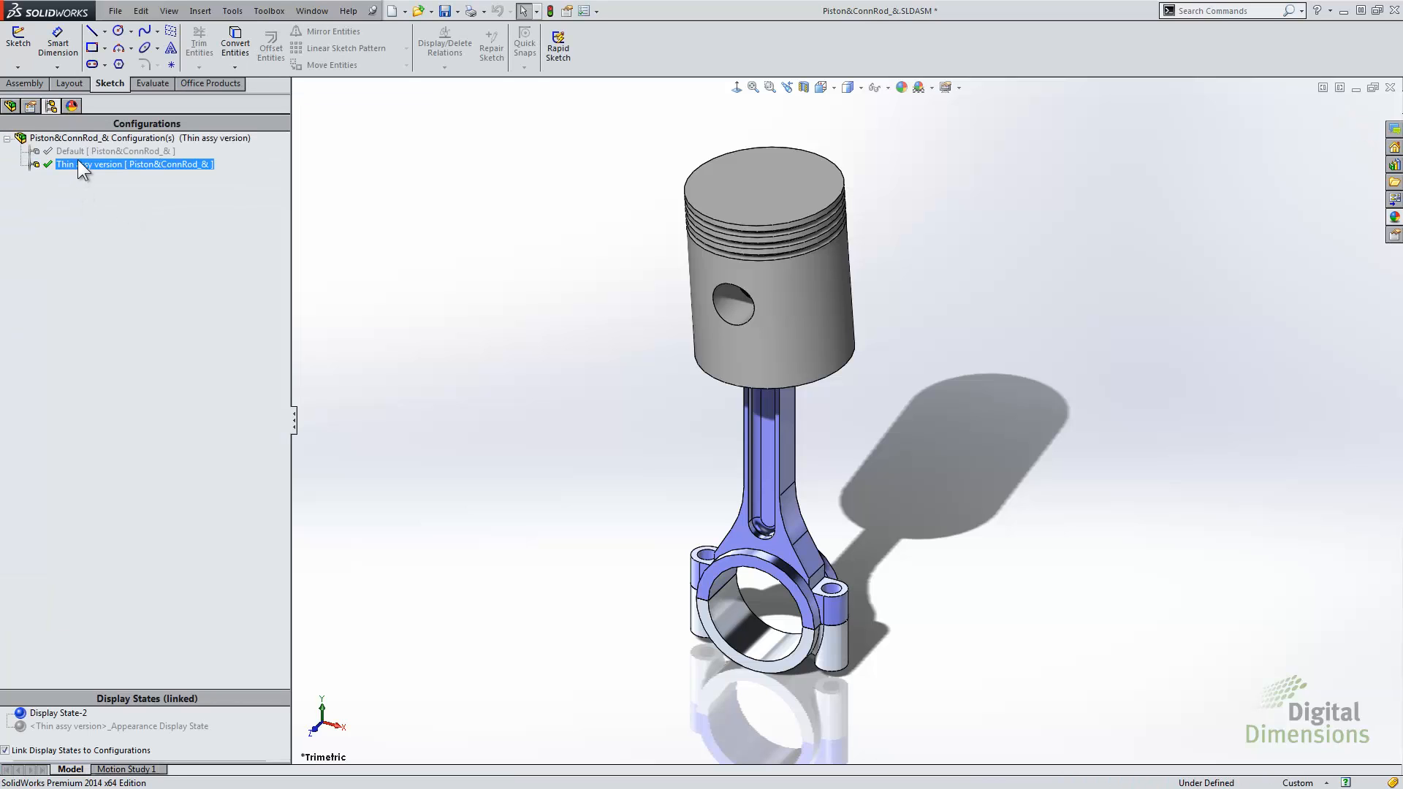
{"action": "left_click", "coordinate": [76, 152]}
Inspect the configuration-specific options in the upper connecting rod's component properties and leave them without making changes
{"action": "left_click", "coordinate": [10, 108]}
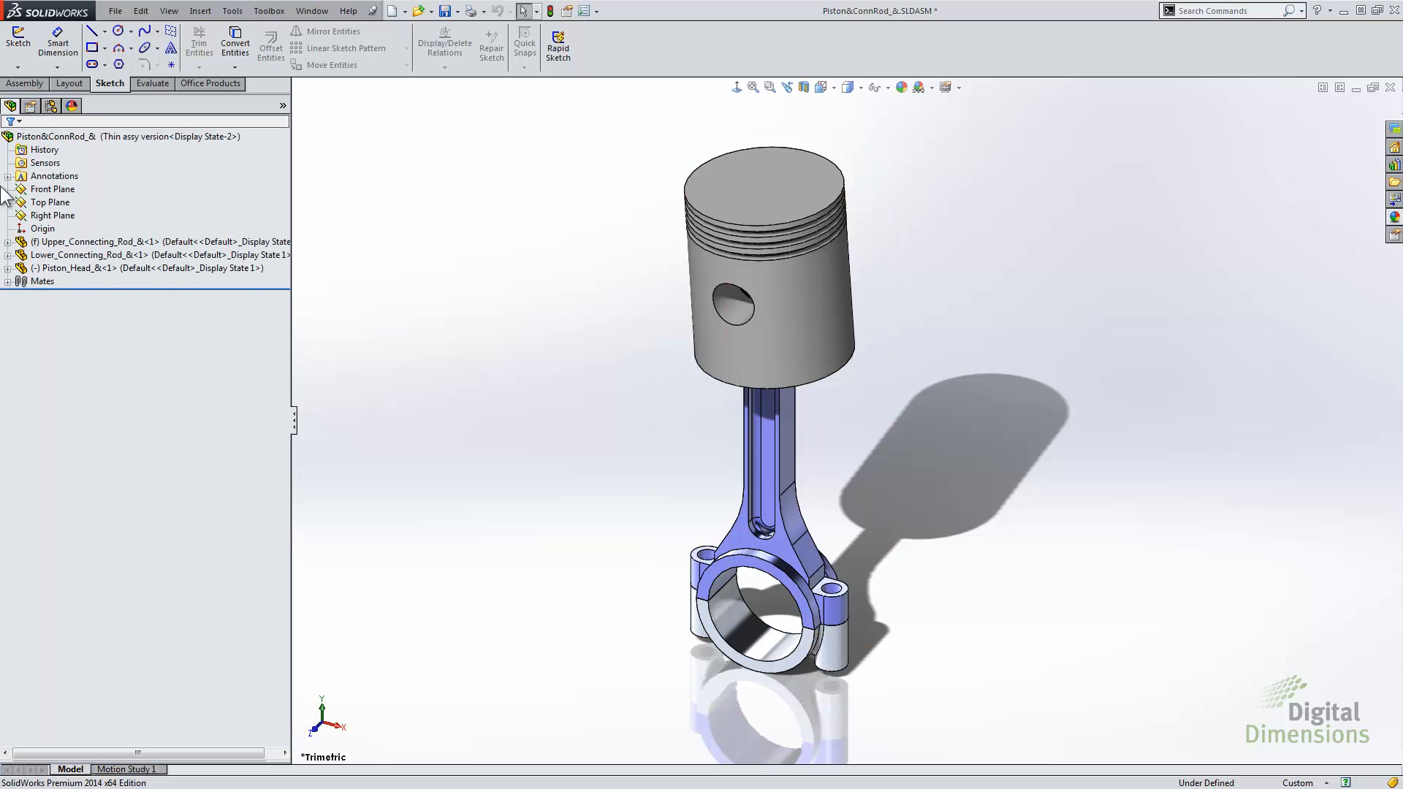
{"action": "right_click", "coordinate": [107, 241]}
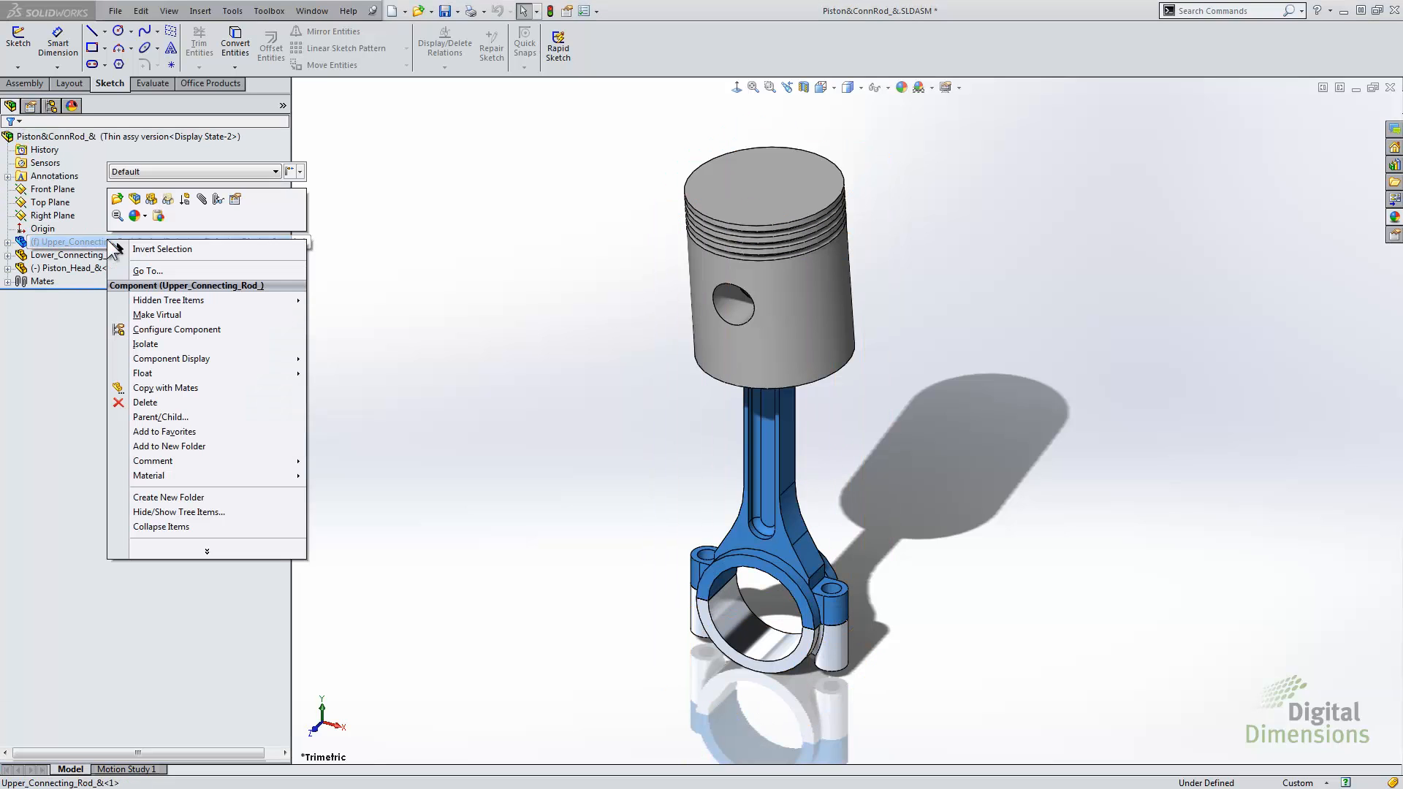
{"action": "left_click", "coordinate": [236, 199]}
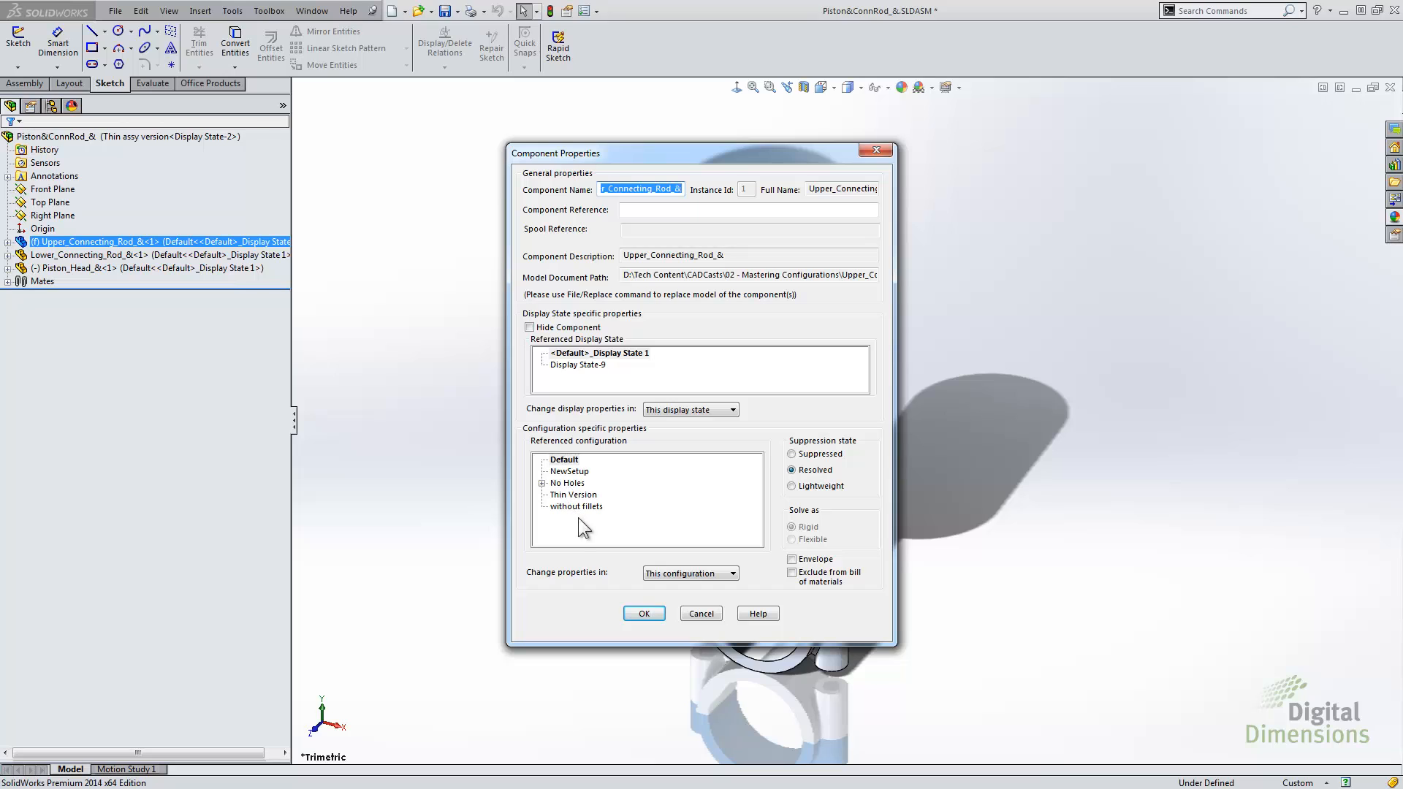
{"action": "left_click", "coordinate": [700, 613]}
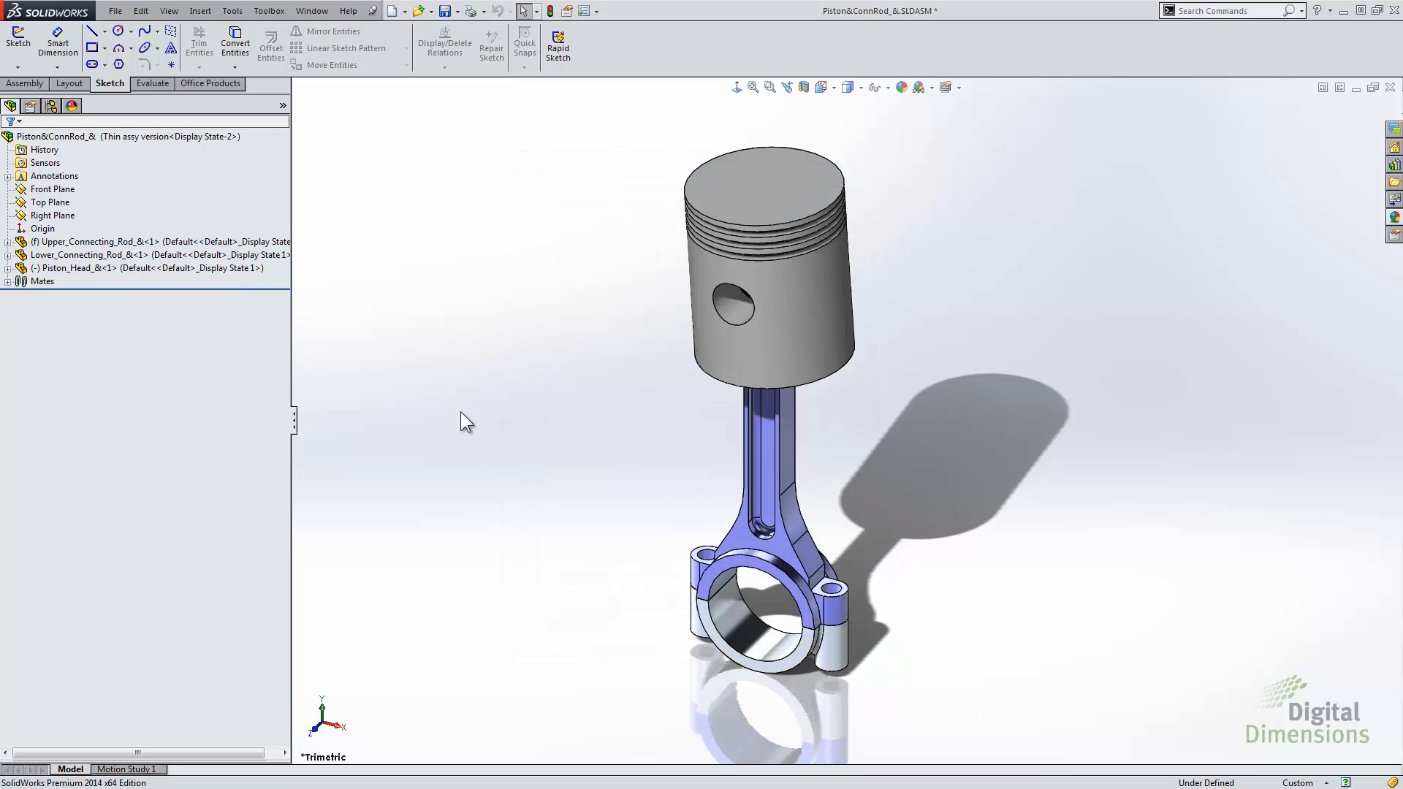
Configure the upper connecting rod component to use its Thin Version configuration in the "Thin assy version" assembly configuration
{"action": "right_click", "coordinate": [126, 244]}
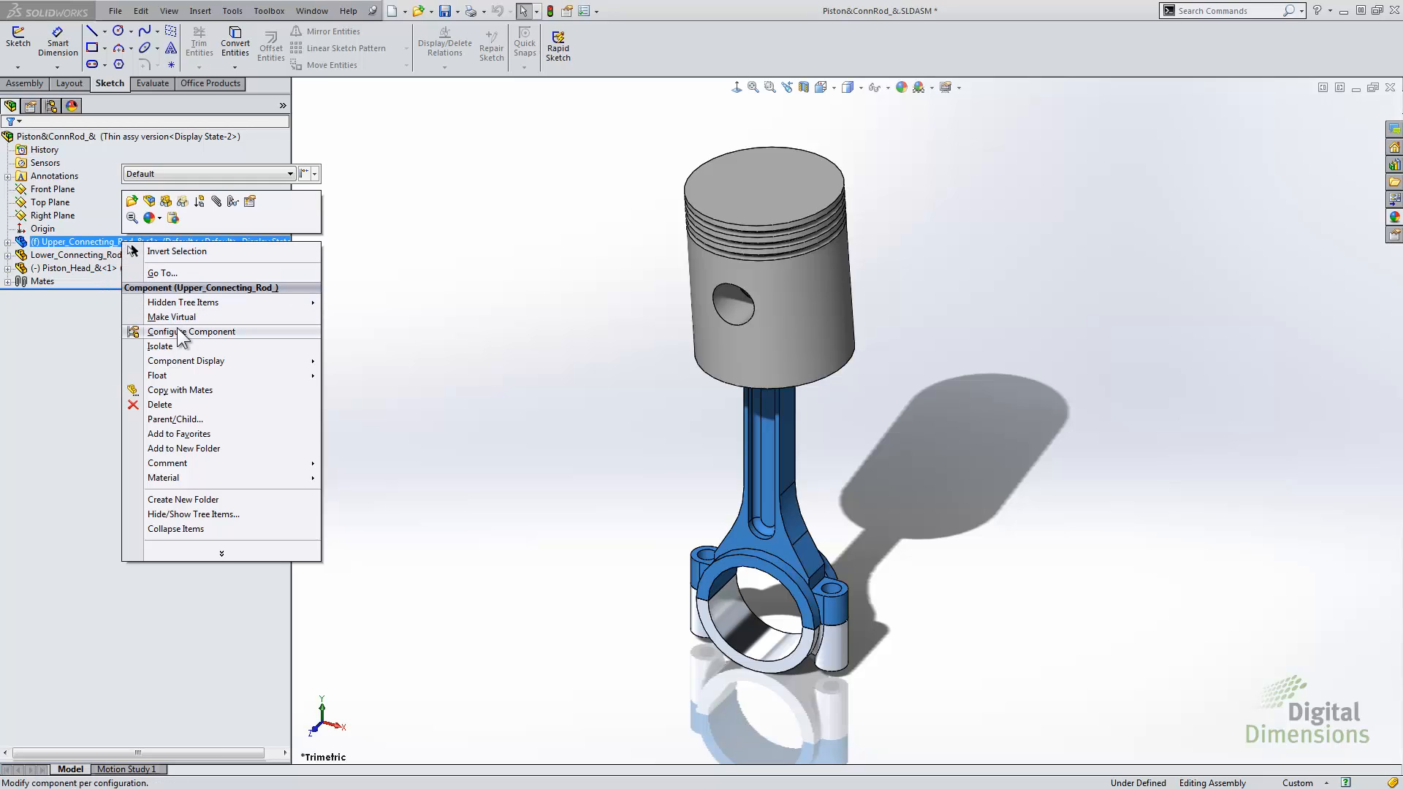
{"action": "left_click", "coordinate": [238, 331]}
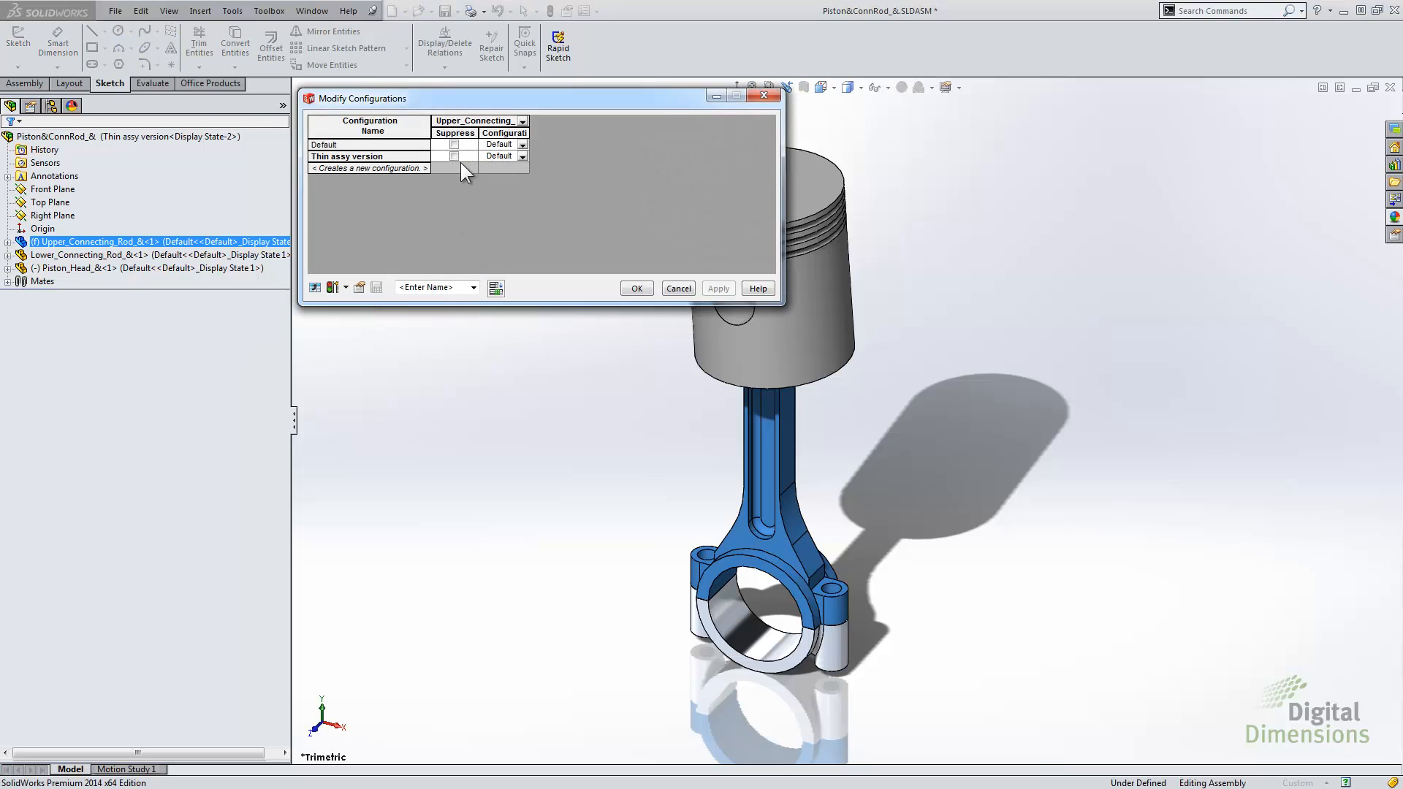
{"action": "left_click", "coordinate": [522, 156]}
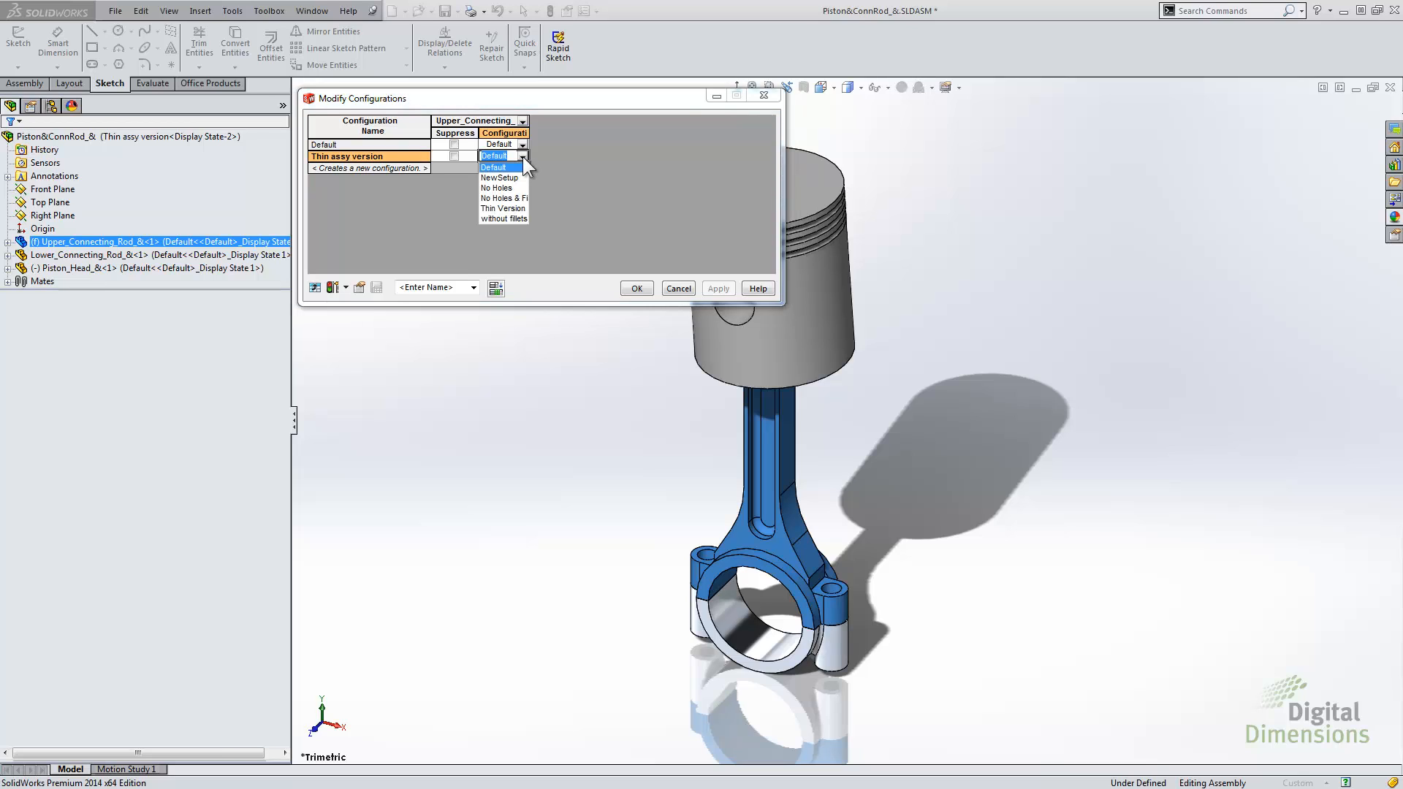
{"action": "left_click", "coordinate": [503, 208]}
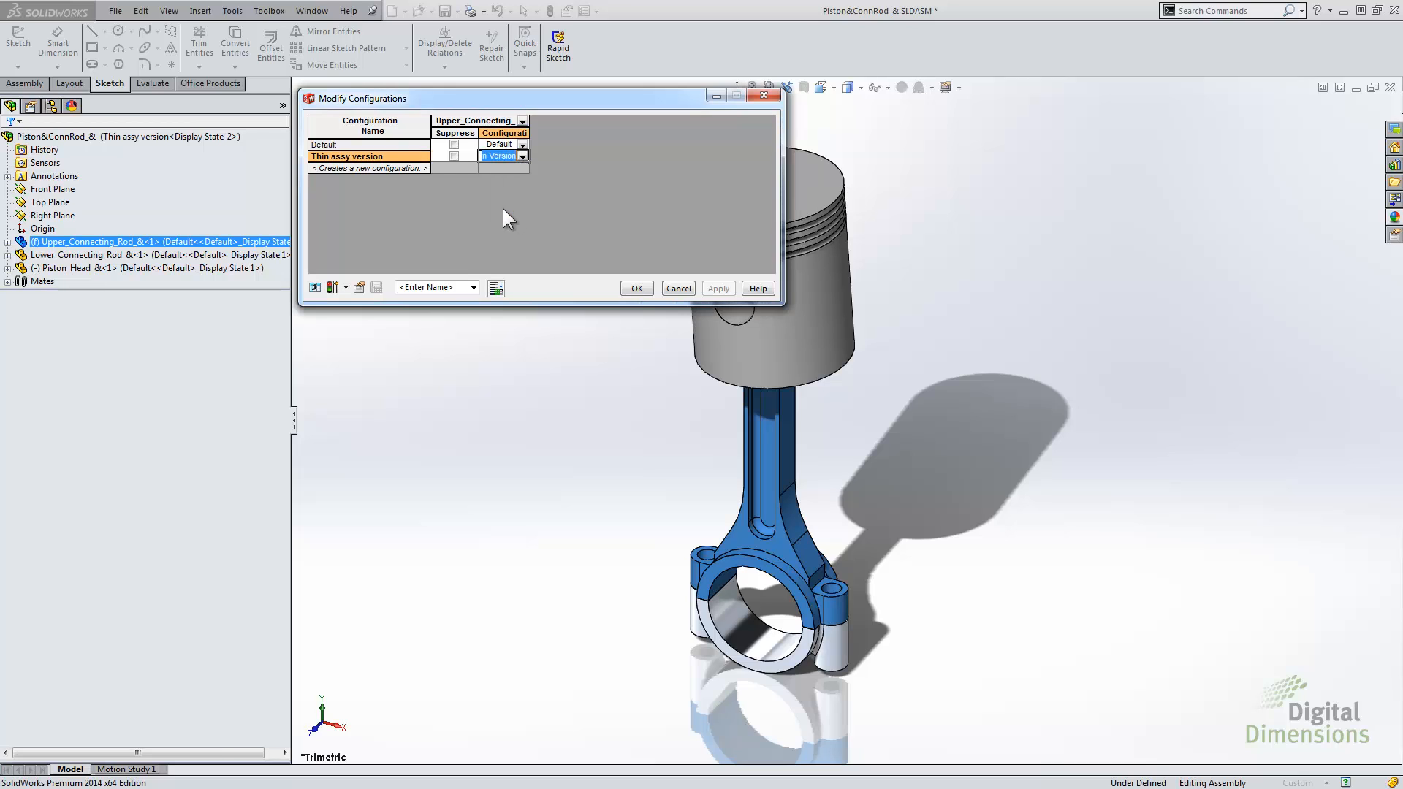
Save the component configuration table as "sub-assy table01" and apply the configuration changes
{"action": "left_click", "coordinate": [424, 287]}
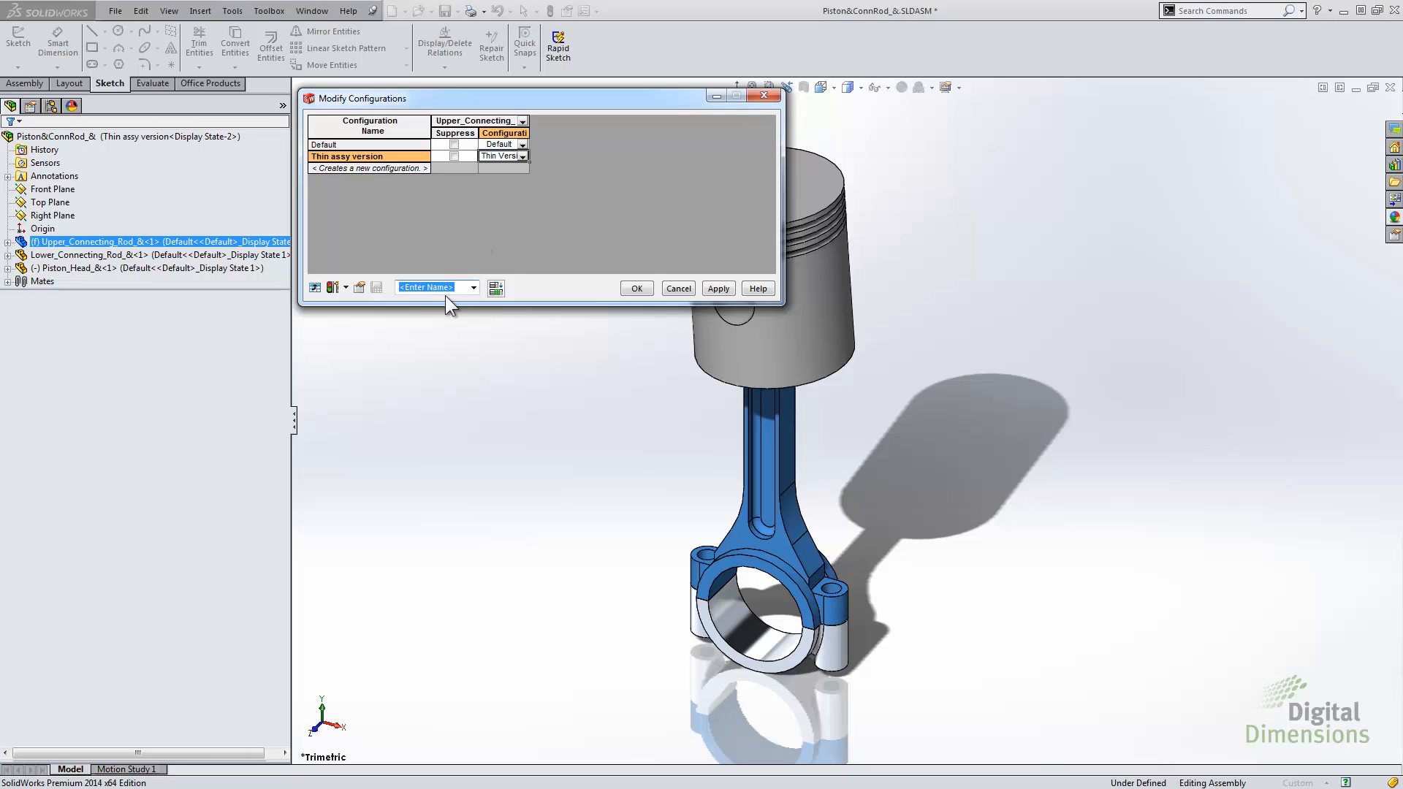
{"action": "type", "text": "sub-assy table01"}
{"action": "left_click", "coordinate": [375, 287]}
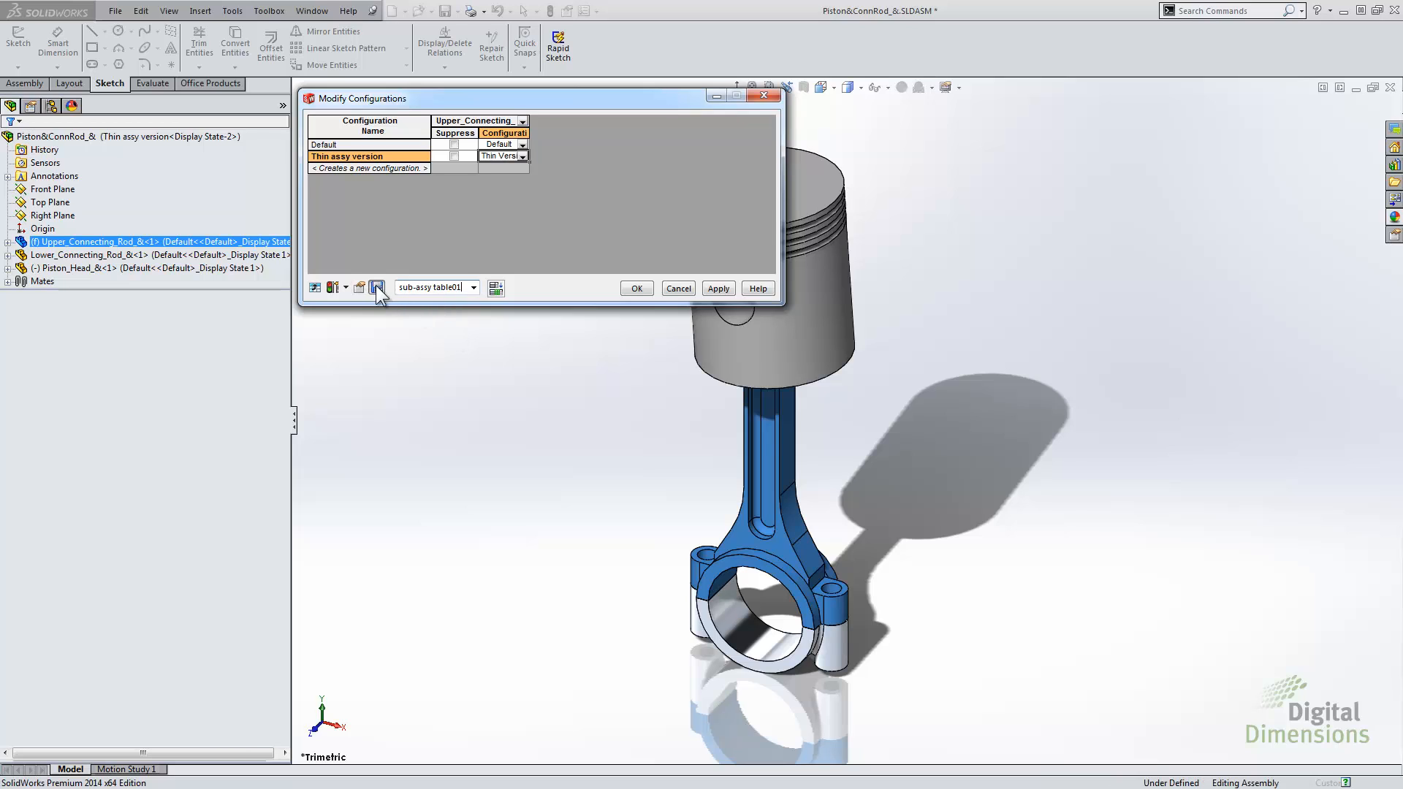
{"action": "left_click", "coordinate": [633, 288]}
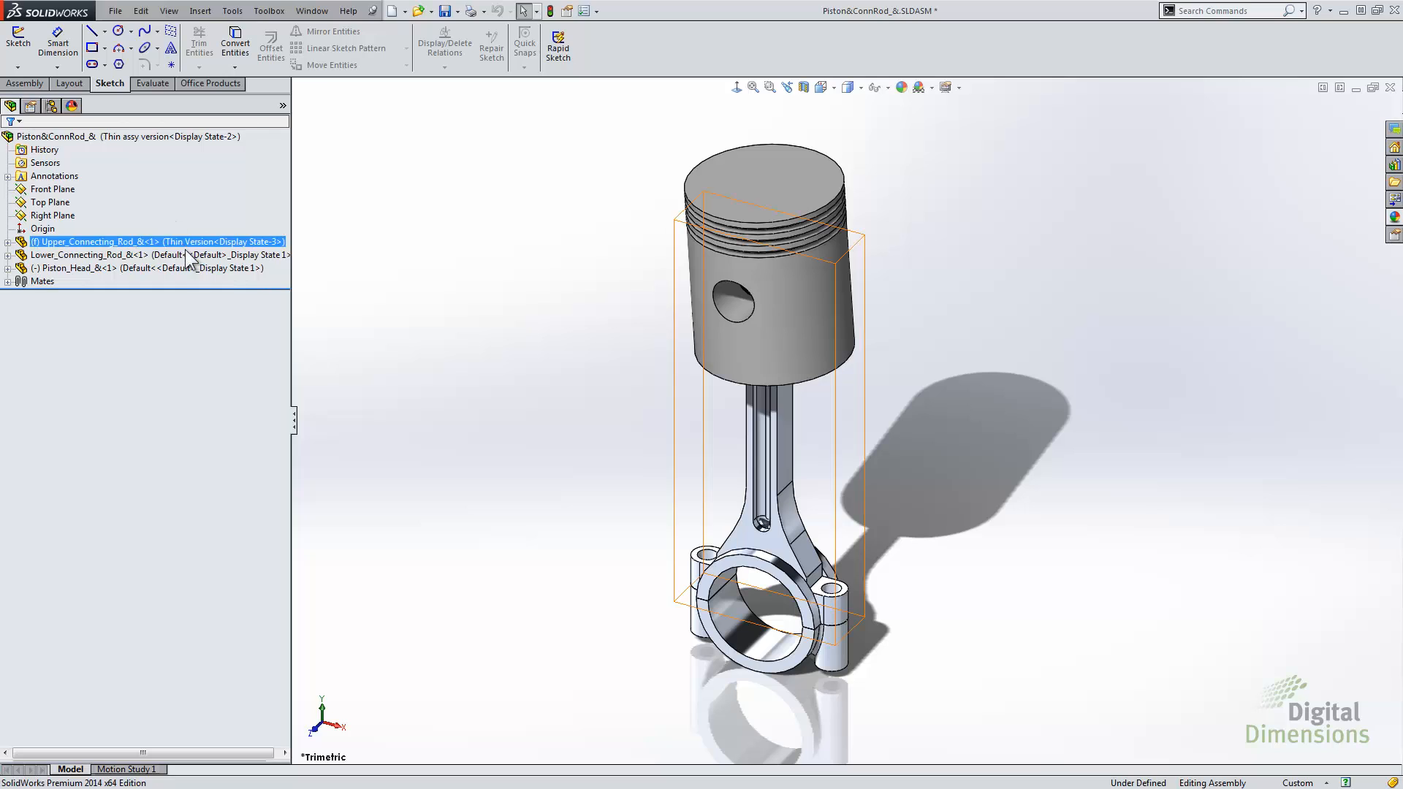
Activate the Default configuration of the piston and connecting rod assembly and return to its component tree
{"action": "left_click", "coordinate": [50, 106]}
{"action": "double_click", "coordinate": [81, 164]}
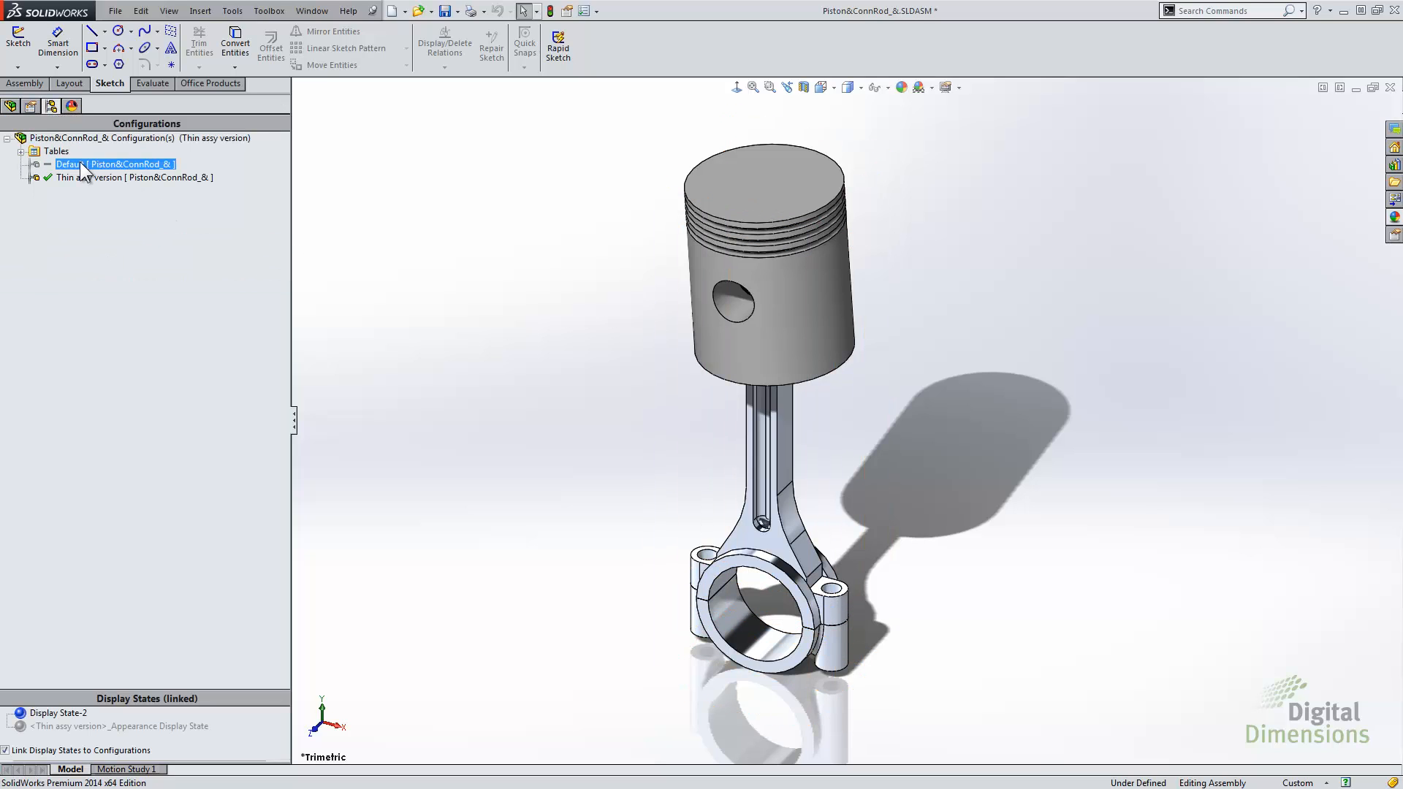
{"action": "left_click", "coordinate": [11, 106]}
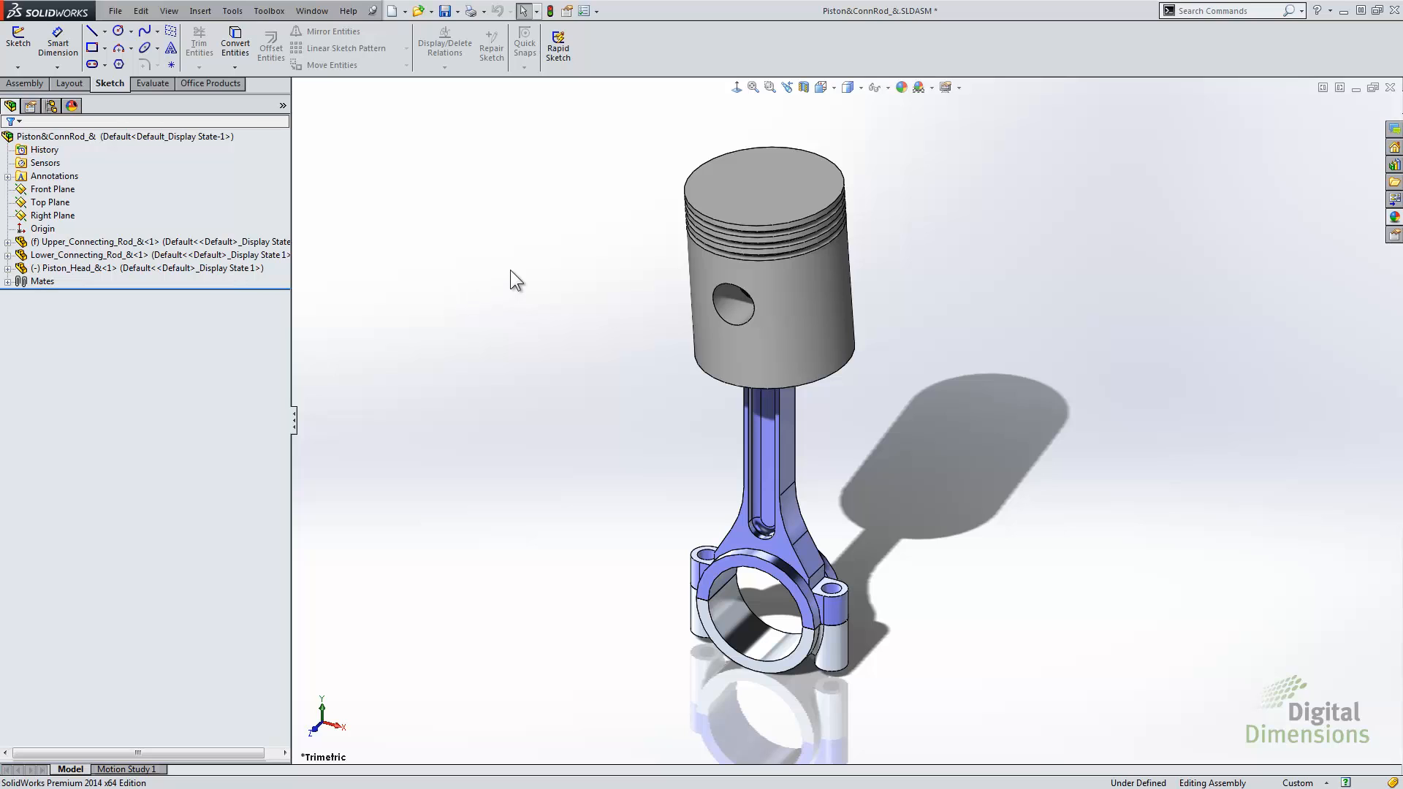
Open the recent Engine assembly and widen its component tree so the configuration names are readable
{"action": "key", "text": "r"}
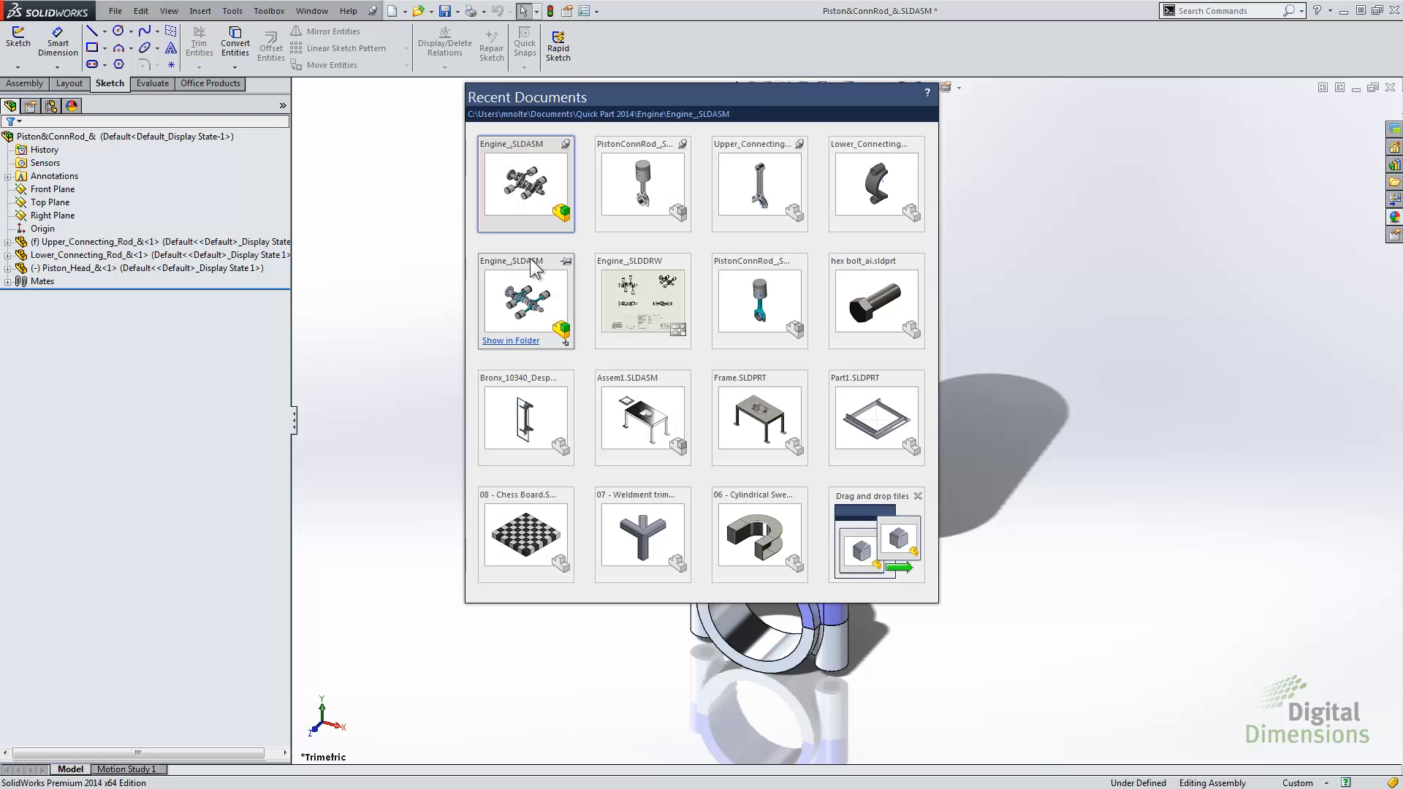
{"action": "left_click", "coordinate": [536, 182]}
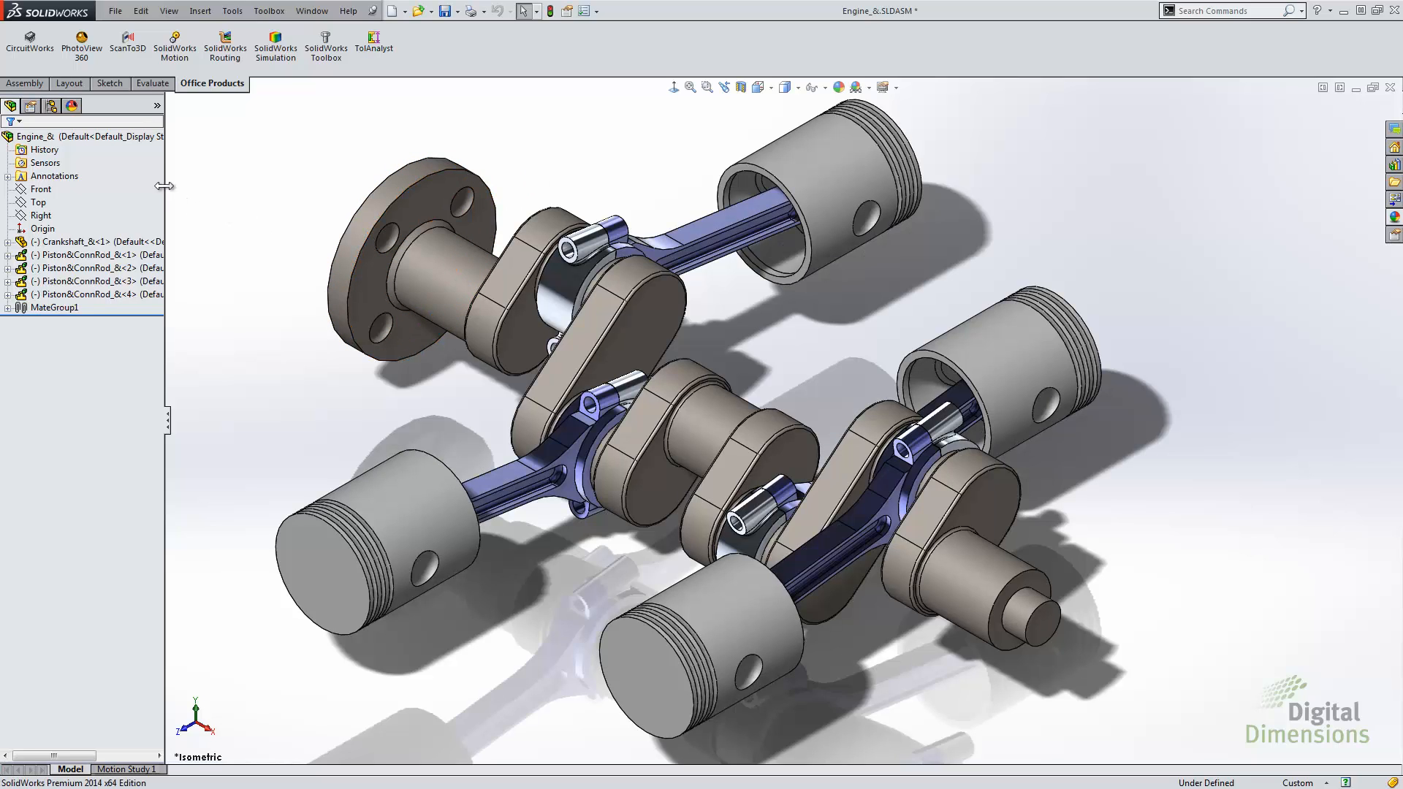
{"action": "left_click_drag", "start_coordinate": [164, 186], "coordinate": [270, 187]}
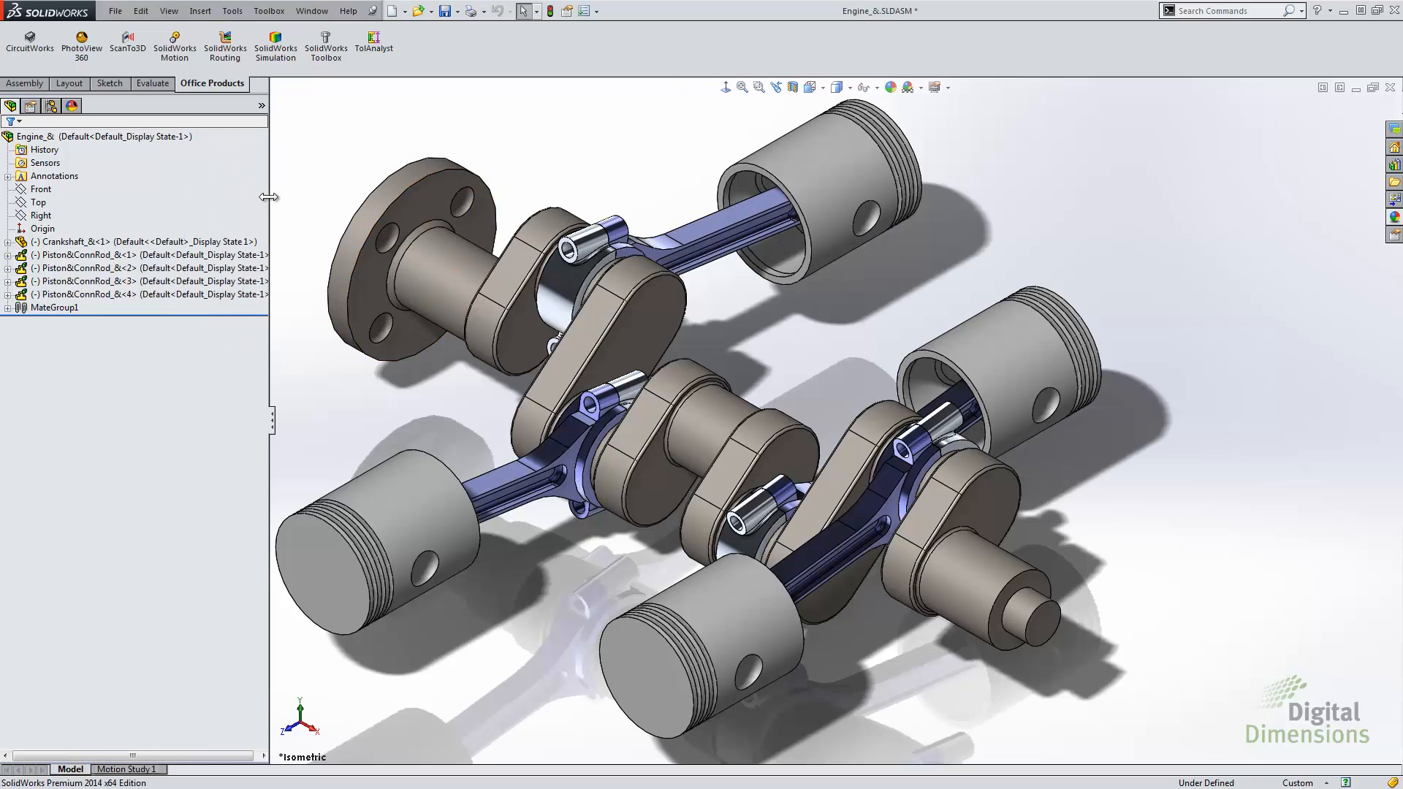
Add an engine configuration named "thin Top level" through Configure Component and set the first Piston&ConnRod subassembly to "Thin assy version" in it
{"action": "right_click", "coordinate": [153, 256]}
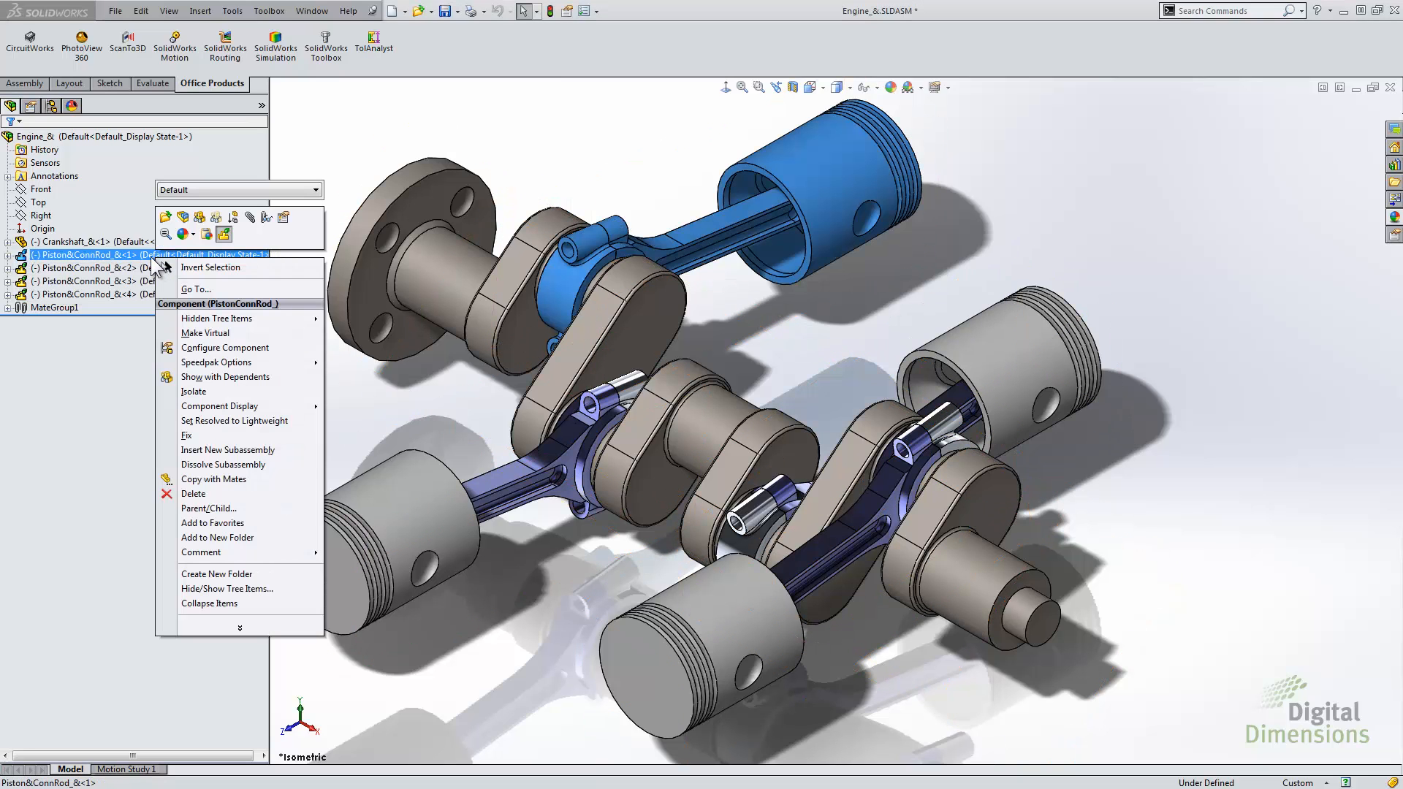
{"action": "left_click", "coordinate": [207, 348]}
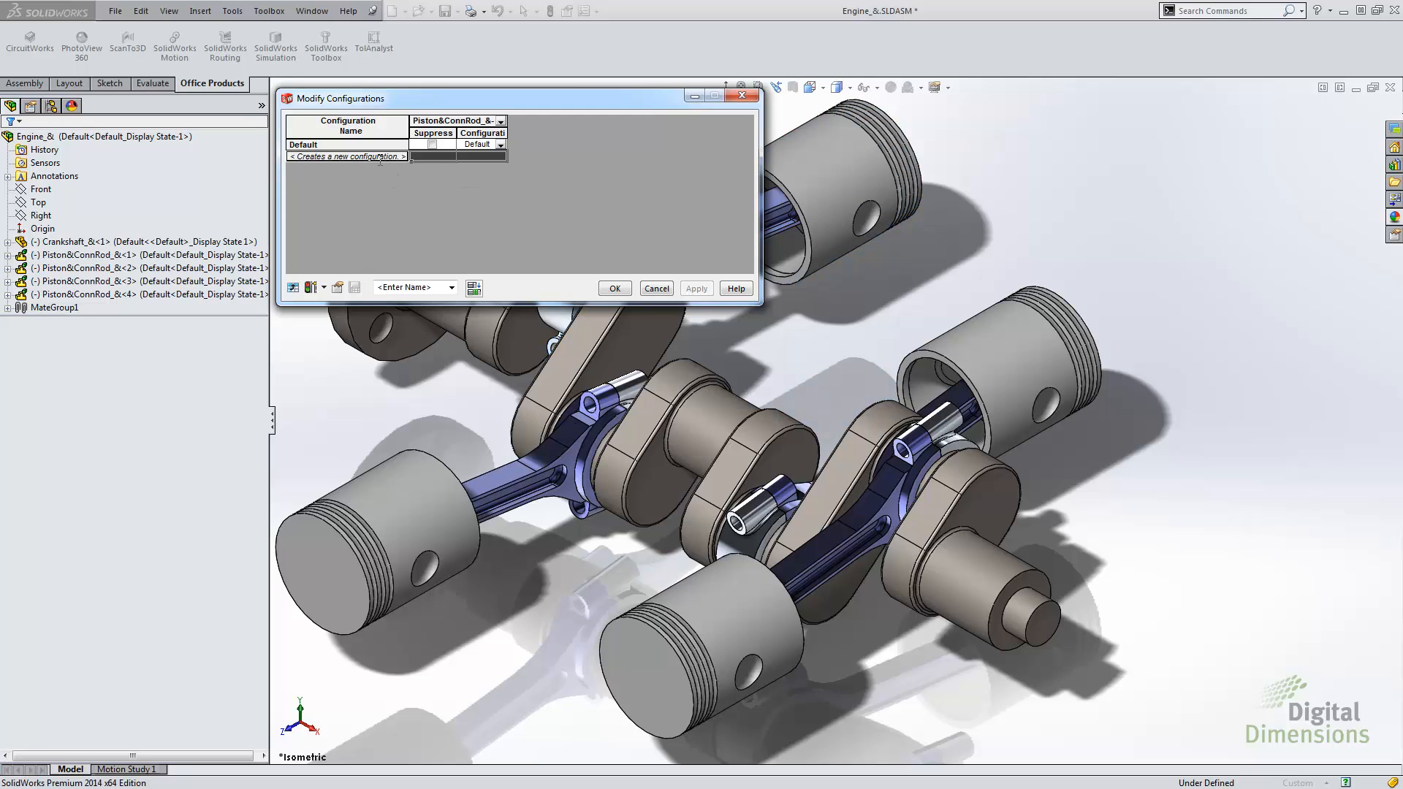
{"action": "left_click", "coordinate": [380, 157]}
{"action": "type", "text": "thin Top level"}
{"action": "key", "text": "Return"}
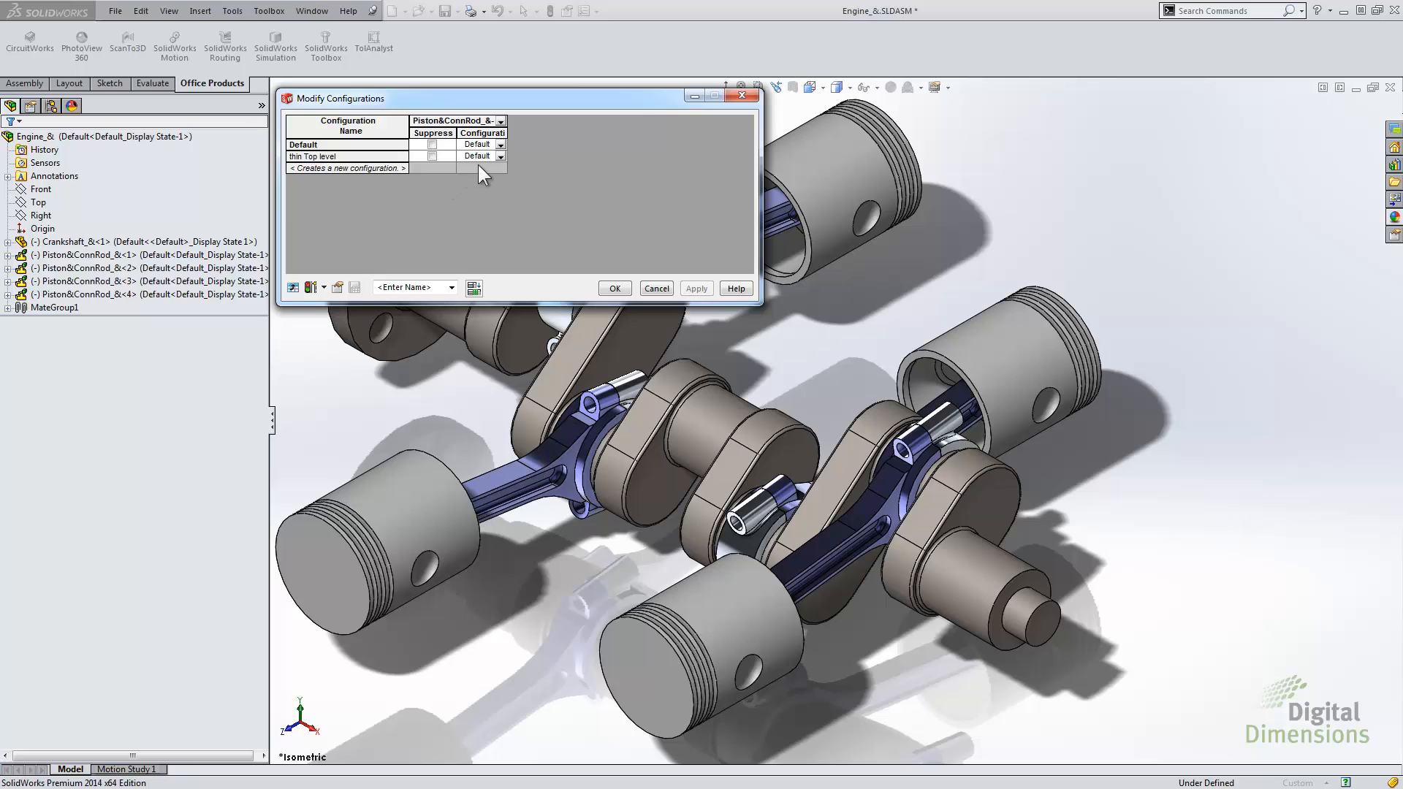
{"action": "left_click", "coordinate": [500, 156]}
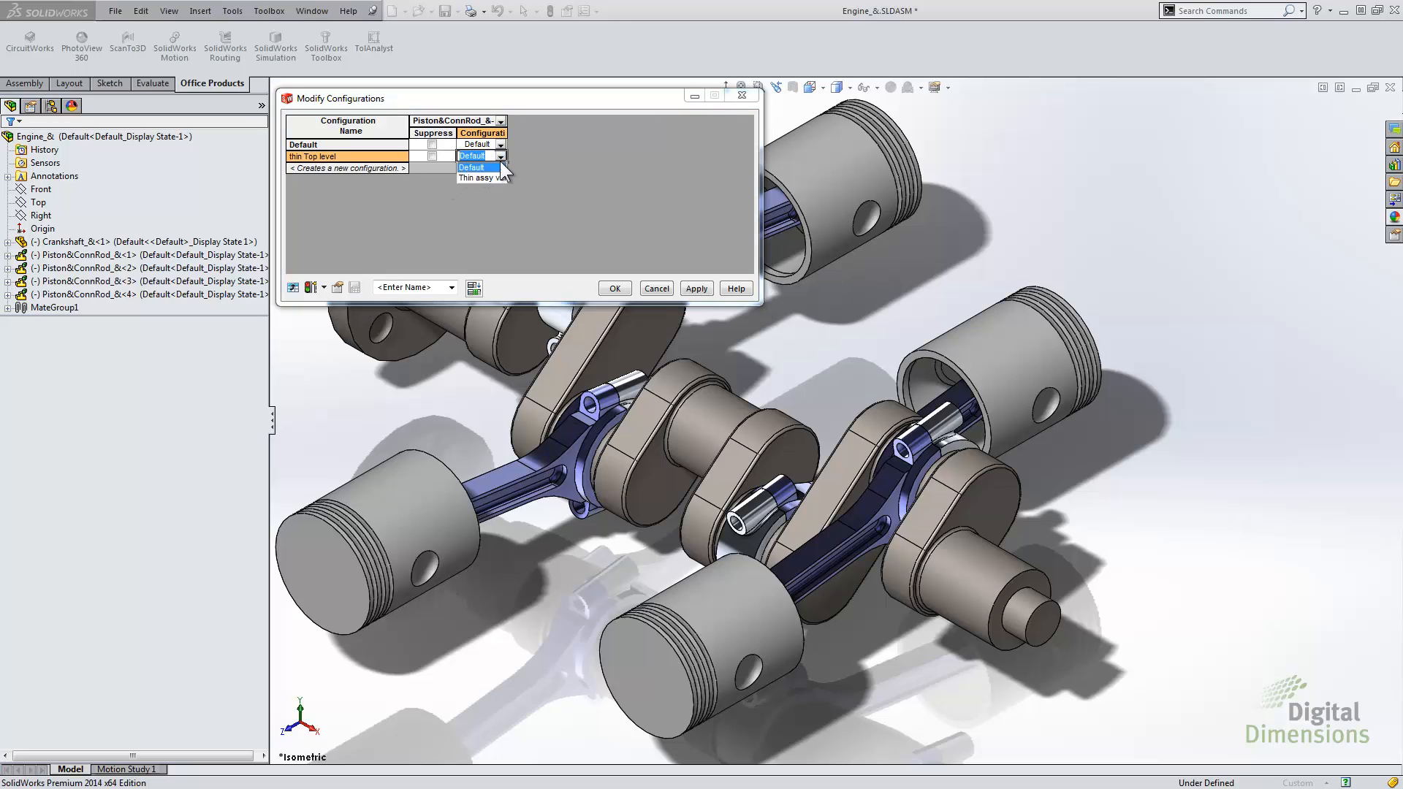
{"action": "left_click", "coordinate": [477, 177]}
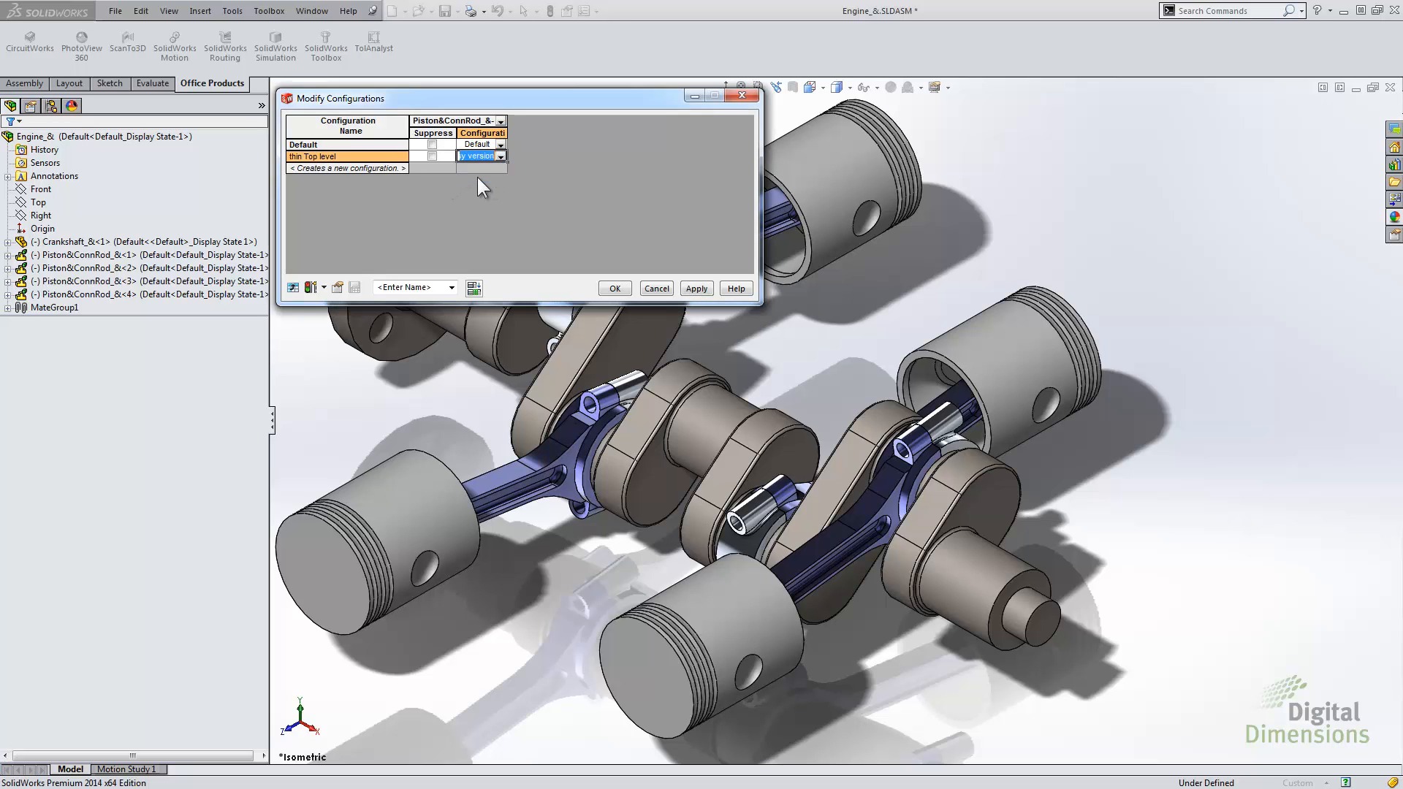
{"action": "left_click", "coordinate": [515, 121]}
{"action": "left_click_drag", "start_coordinate": [507, 124], "coordinate": [549, 127]}
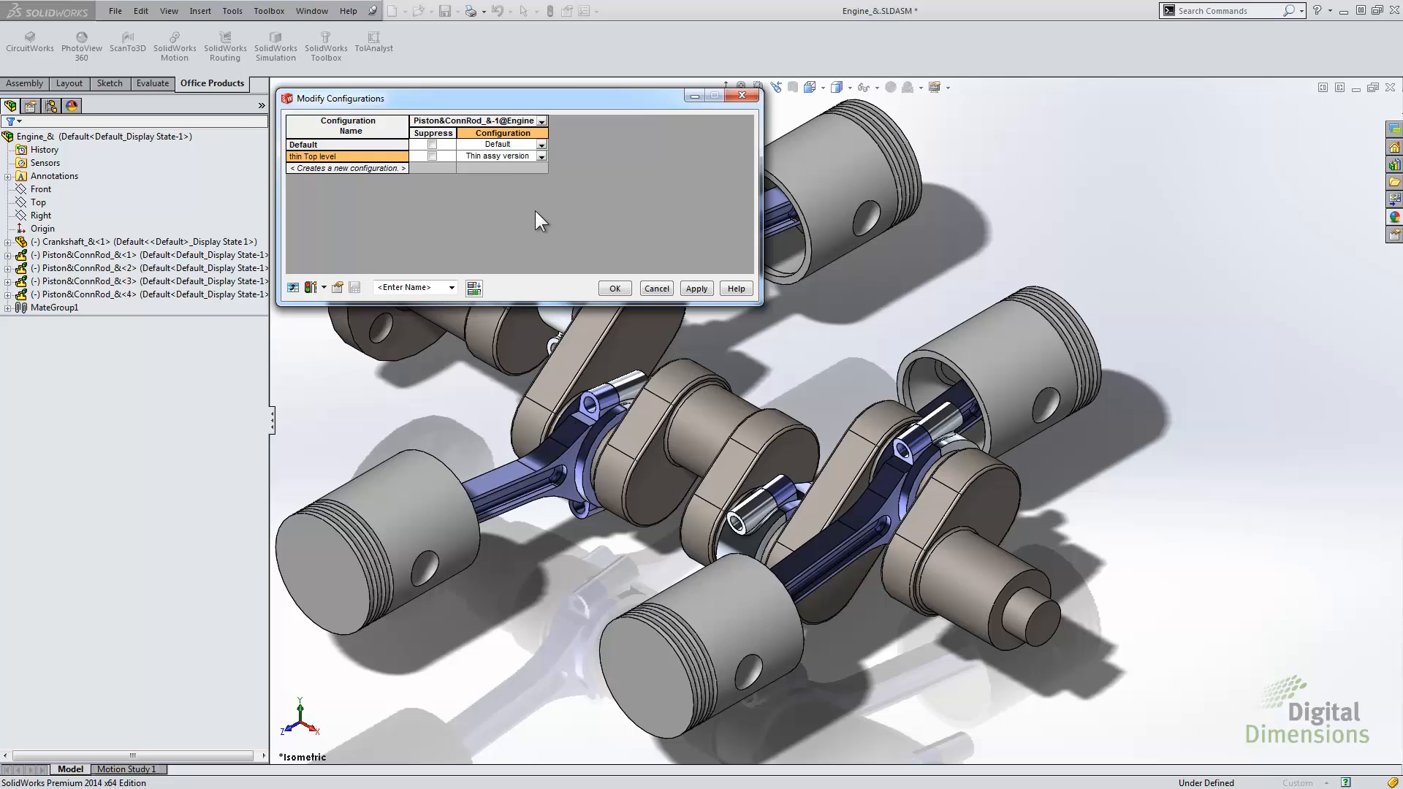
Save the engine's component configuration table as "Top Level Table" and apply the configuration changes
{"action": "left_click", "coordinate": [406, 284]}
{"action": "type", "text": "Top Level Table"}
{"action": "left_click", "coordinate": [354, 288]}
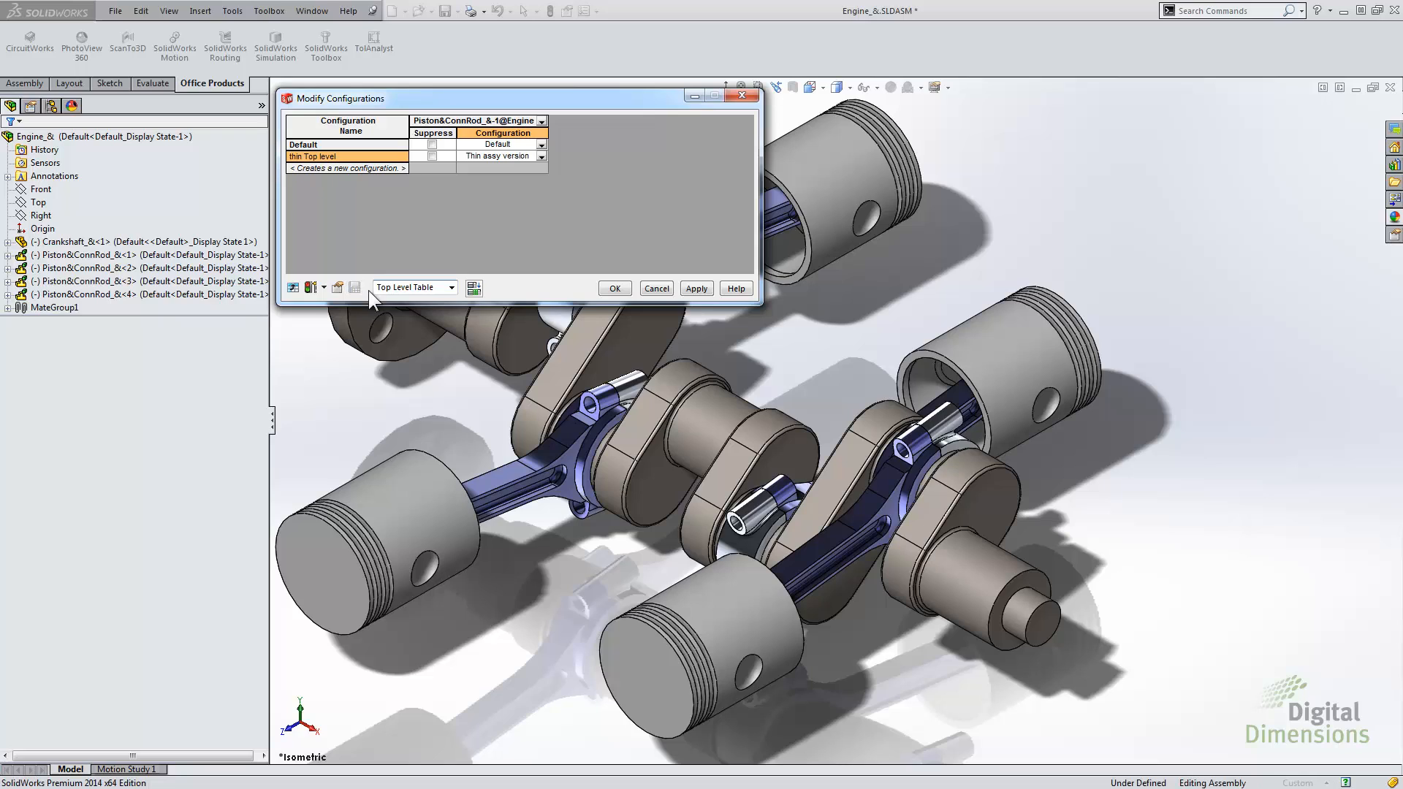
{"action": "left_click", "coordinate": [613, 287]}
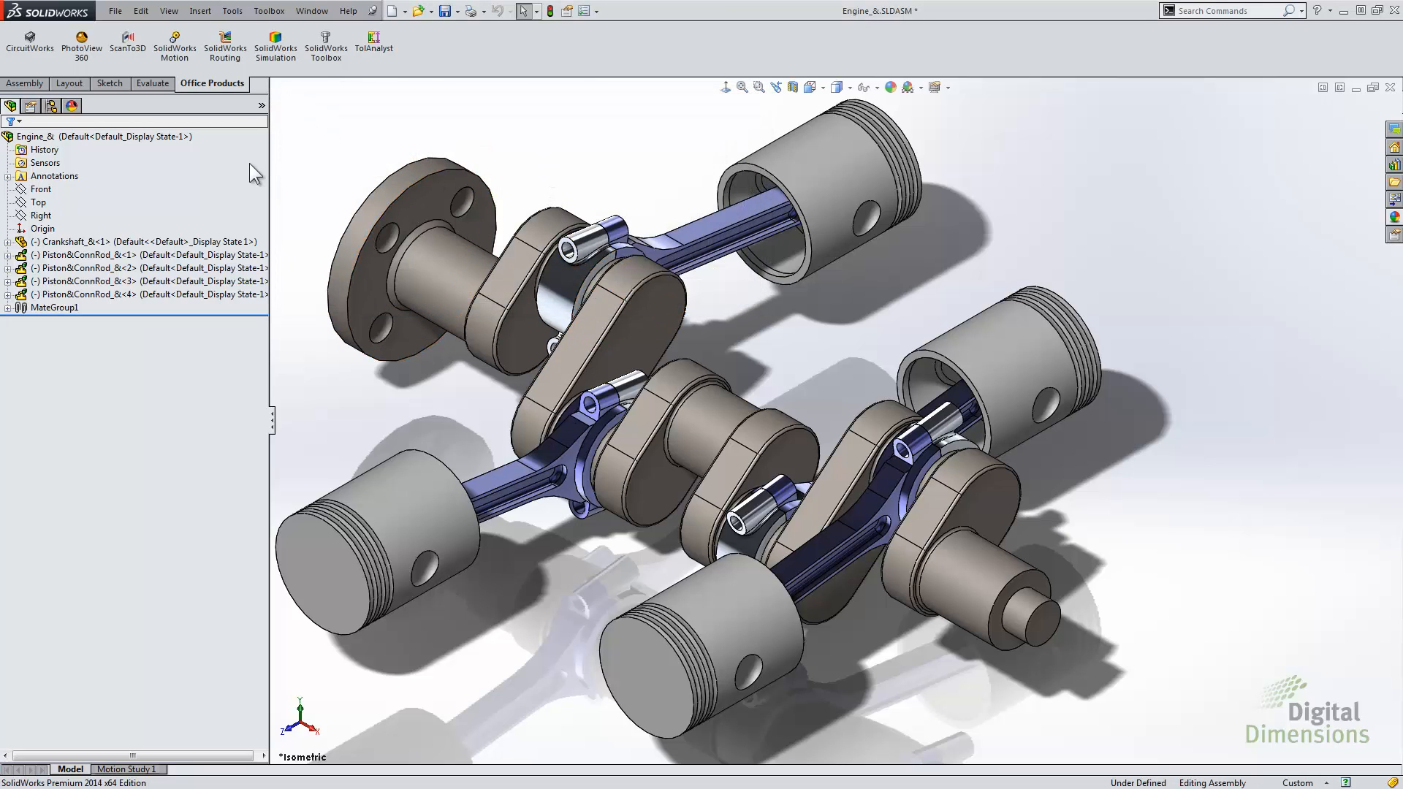
Compare the engine's "thin Top level" and Default configurations by activating each in turn
{"action": "left_click", "coordinate": [51, 106]}
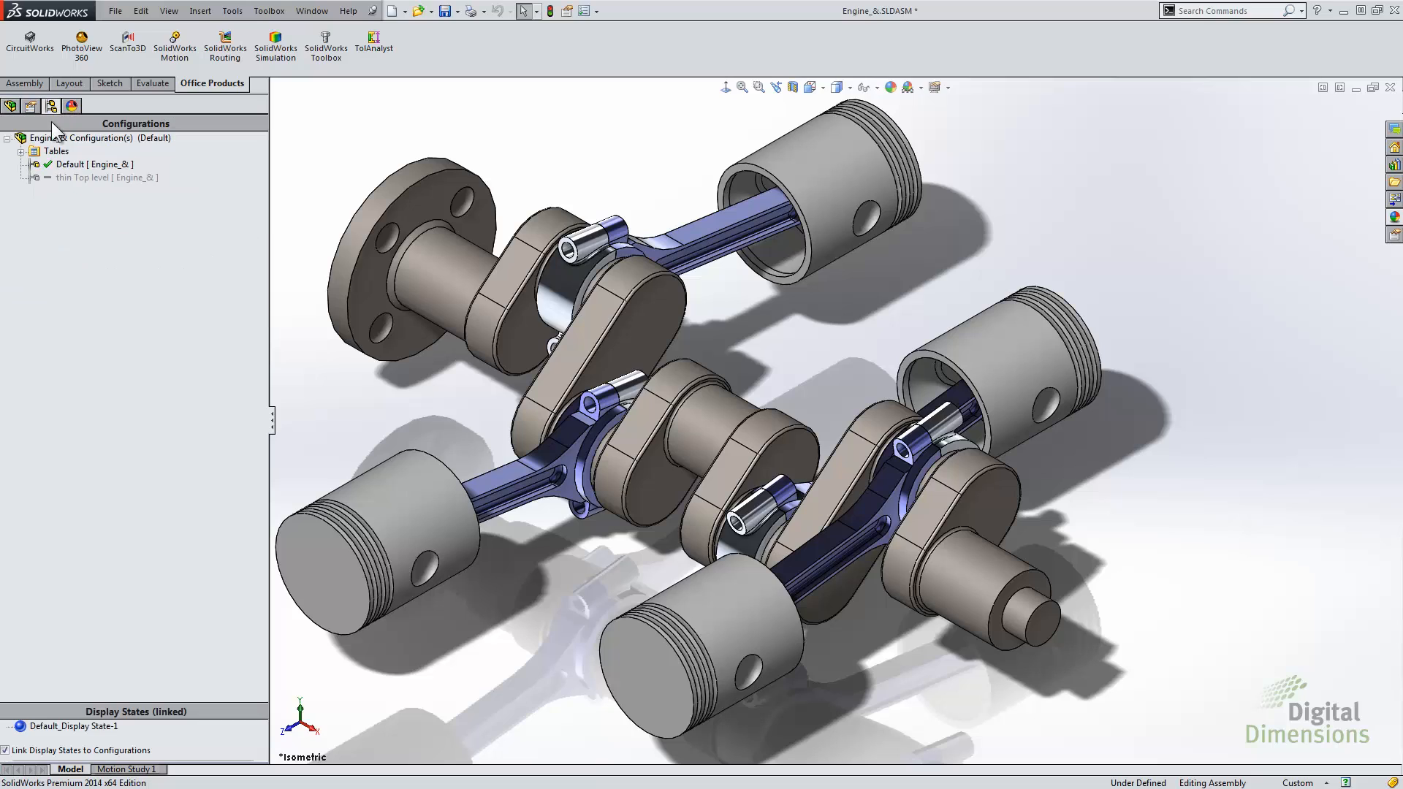
{"action": "double_click", "coordinate": [58, 180]}
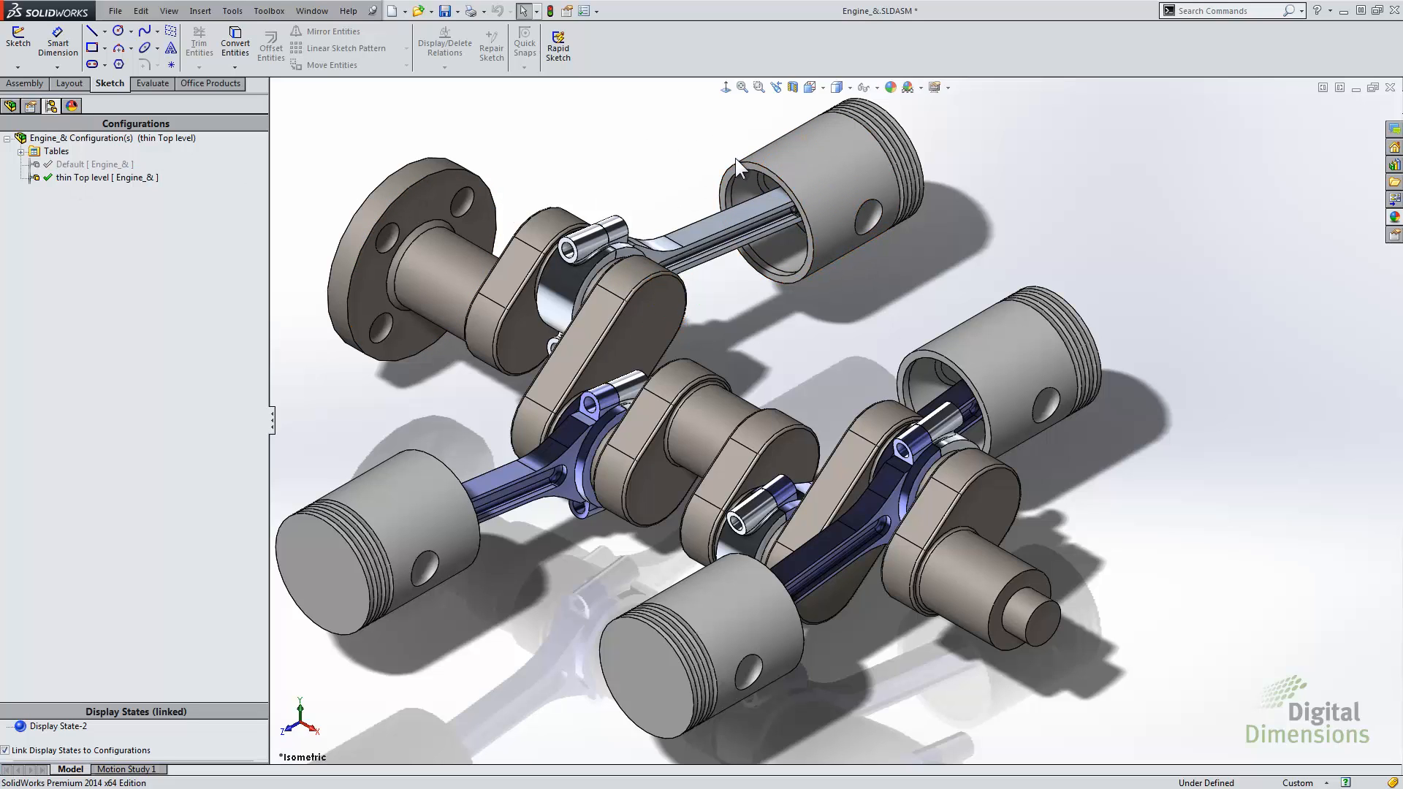
{"action": "double_click", "coordinate": [95, 164]}
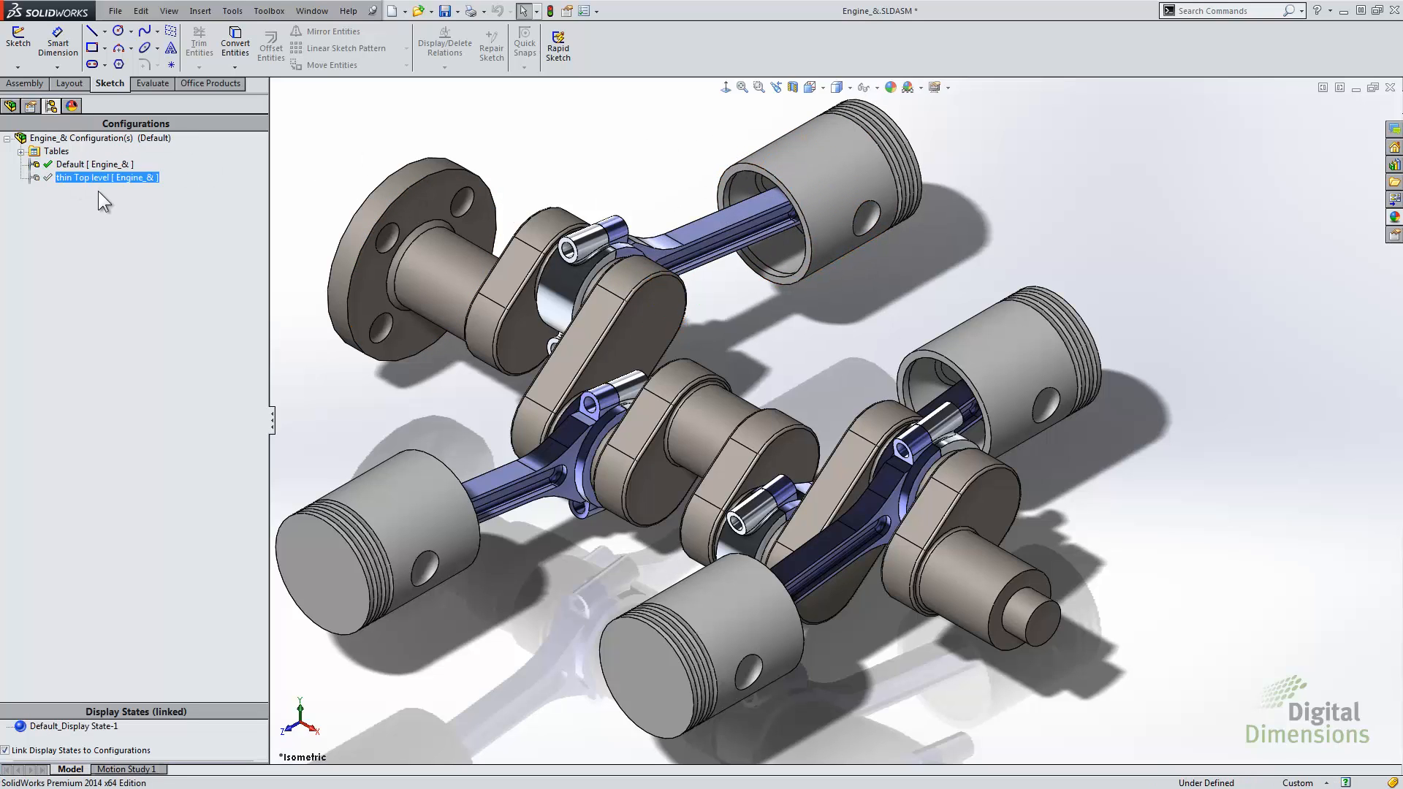
{"action": "left_click", "coordinate": [94, 179]}
Locate the saved Top Level Table, activate the engine's "thin Top level" configuration and return to the component tree
{"action": "left_click", "coordinate": [21, 151]}
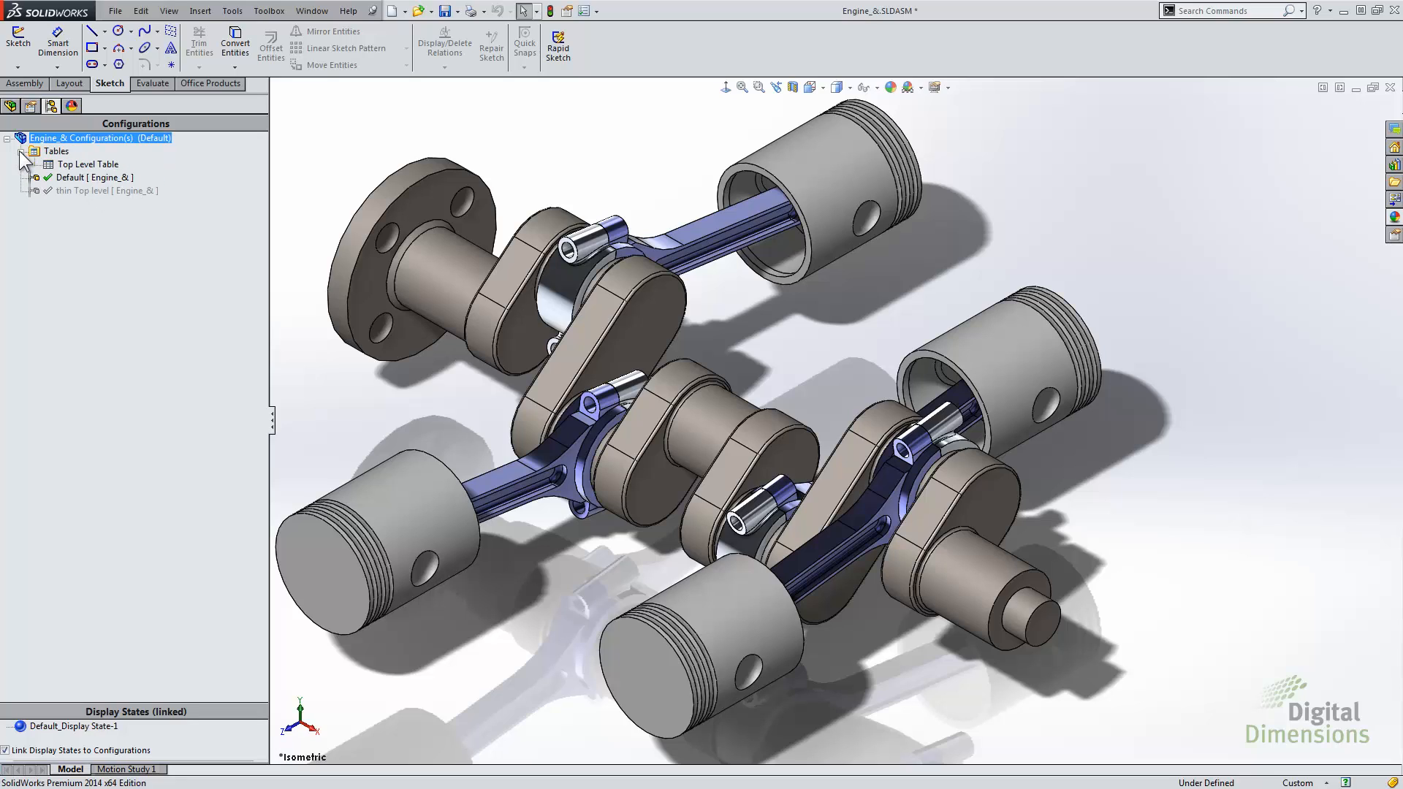
{"action": "left_click", "coordinate": [65, 164]}
{"action": "left_click", "coordinate": [74, 165]}
{"action": "double_click", "coordinate": [102, 190]}
{"action": "left_click", "coordinate": [16, 107]}
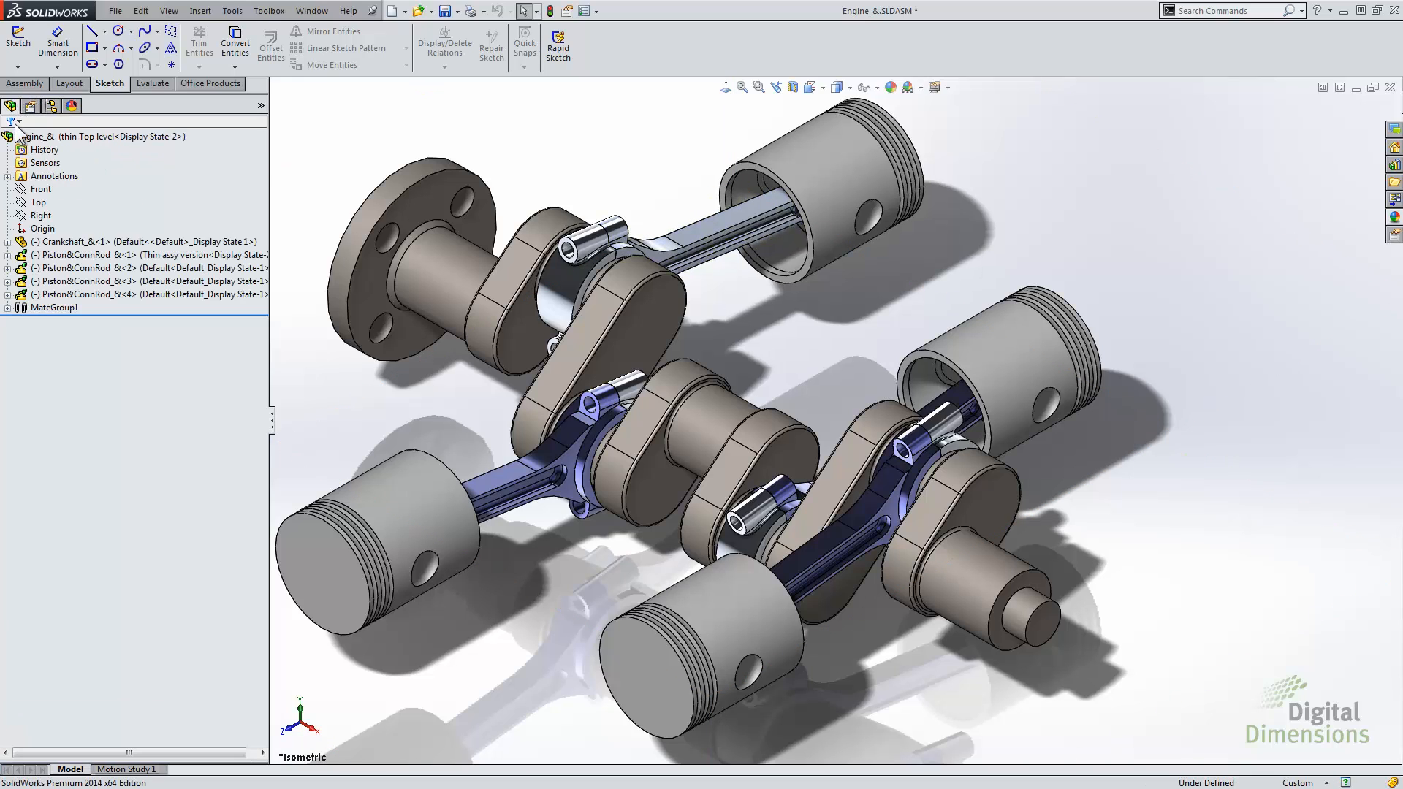
Switch the third Piston&ConnRod subassembly to its "Thin assy version" configuration
{"action": "left_click", "coordinate": [113, 139]}
{"action": "left_click", "coordinate": [184, 283]}
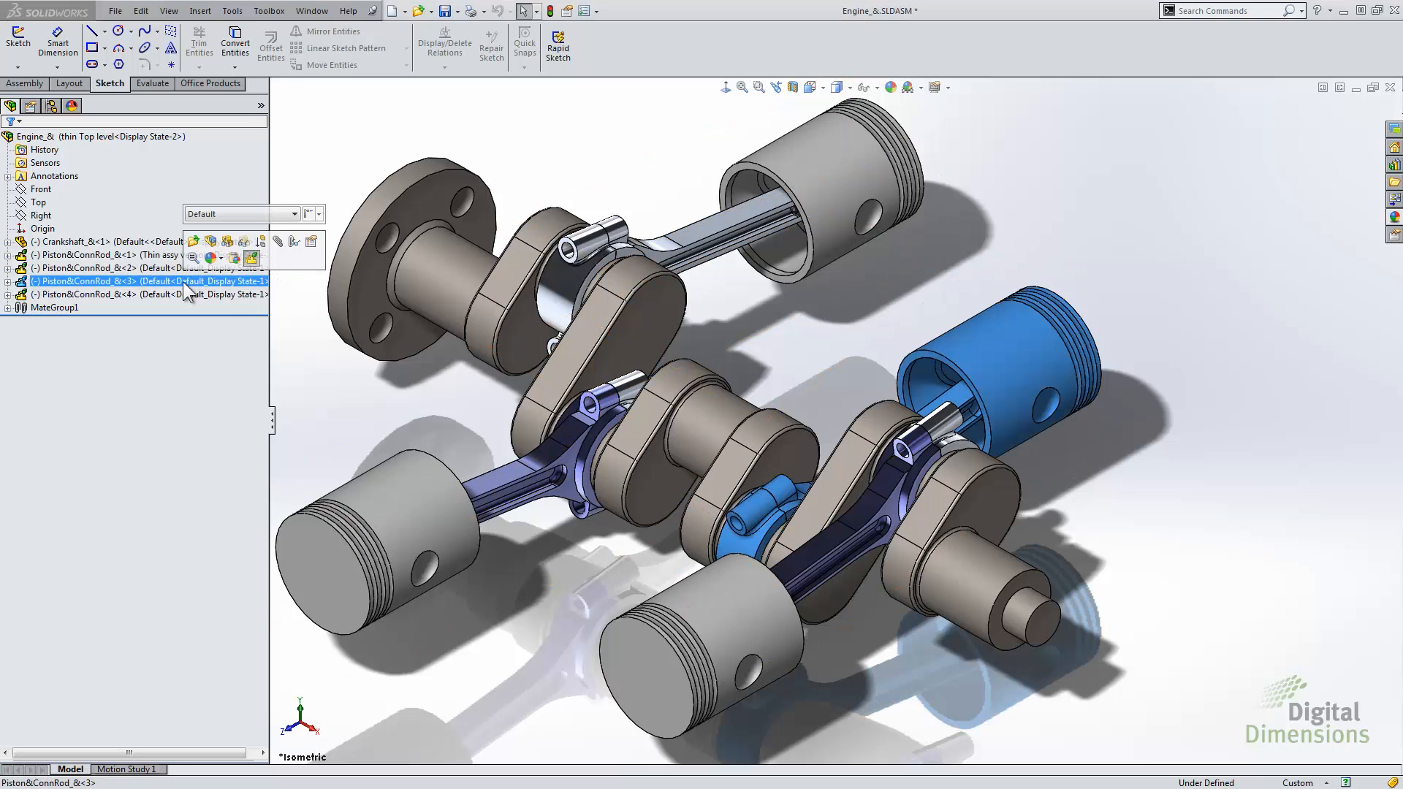
{"action": "left_click", "coordinate": [295, 213]}
{"action": "left_click", "coordinate": [267, 237]}
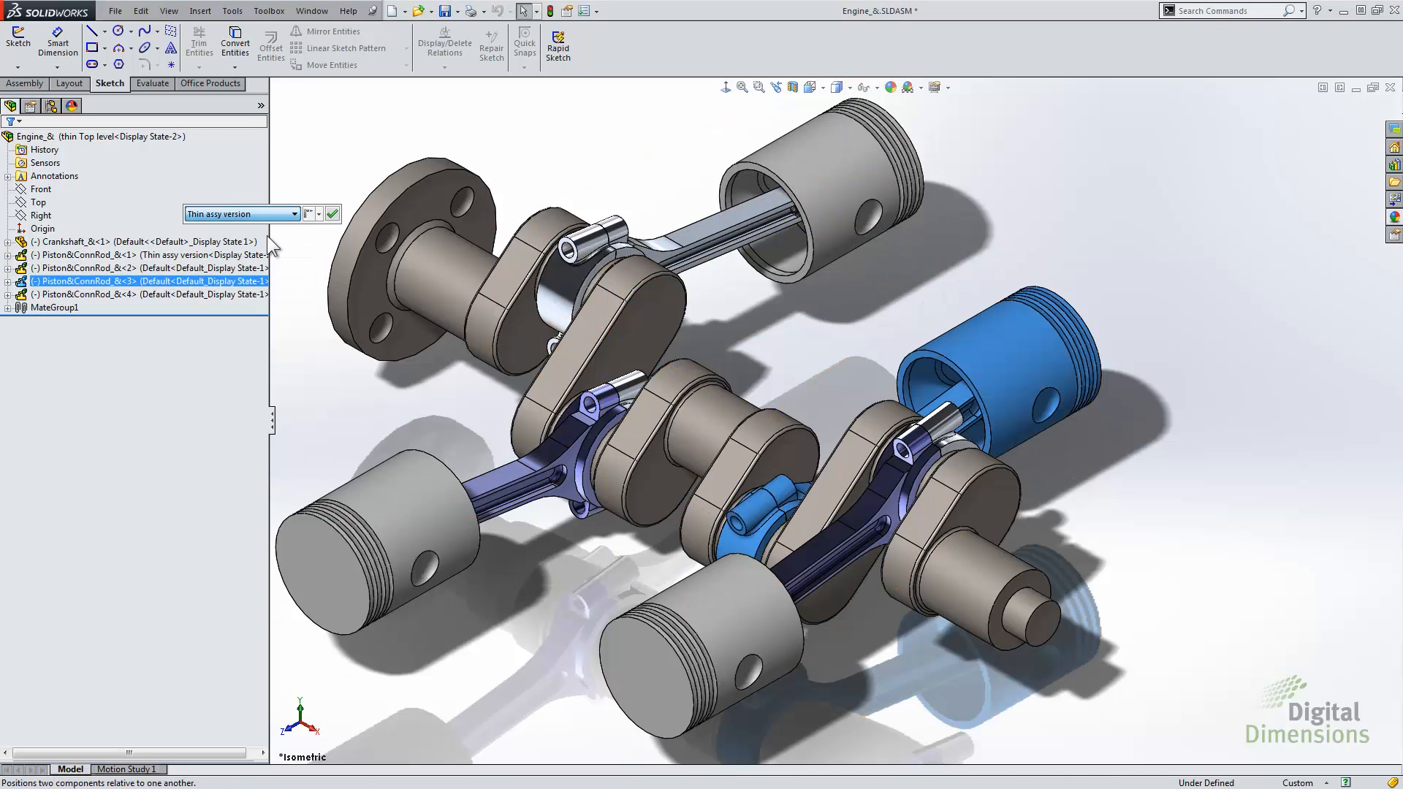
{"action": "left_click", "coordinate": [333, 214]}
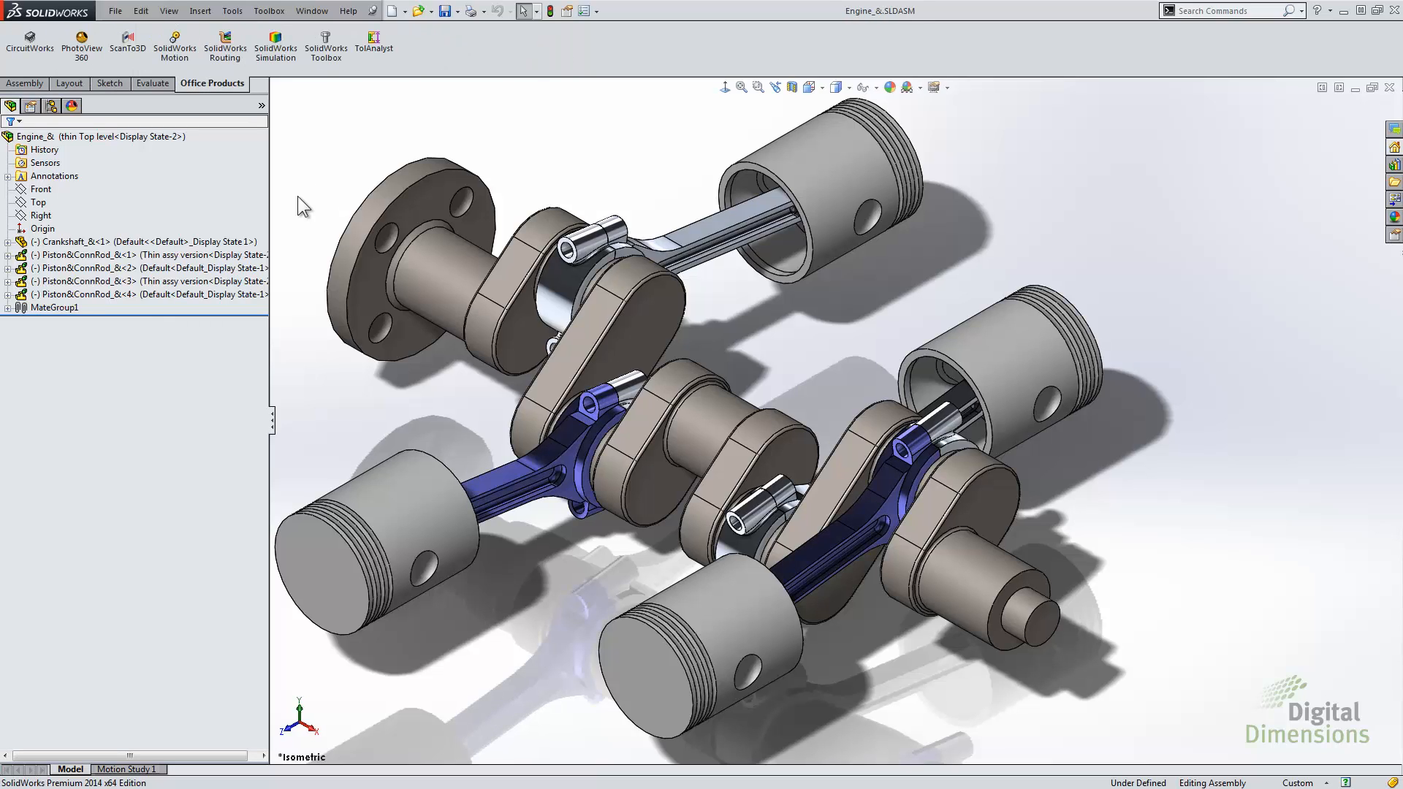
Create an exploded view for the "thin Top level" configuration, moving the fourth Piston&ConnRod subassembly about 8.53 in outward along Z
{"action": "left_click", "coordinate": [51, 106]}
{"action": "left_click", "coordinate": [60, 178]}
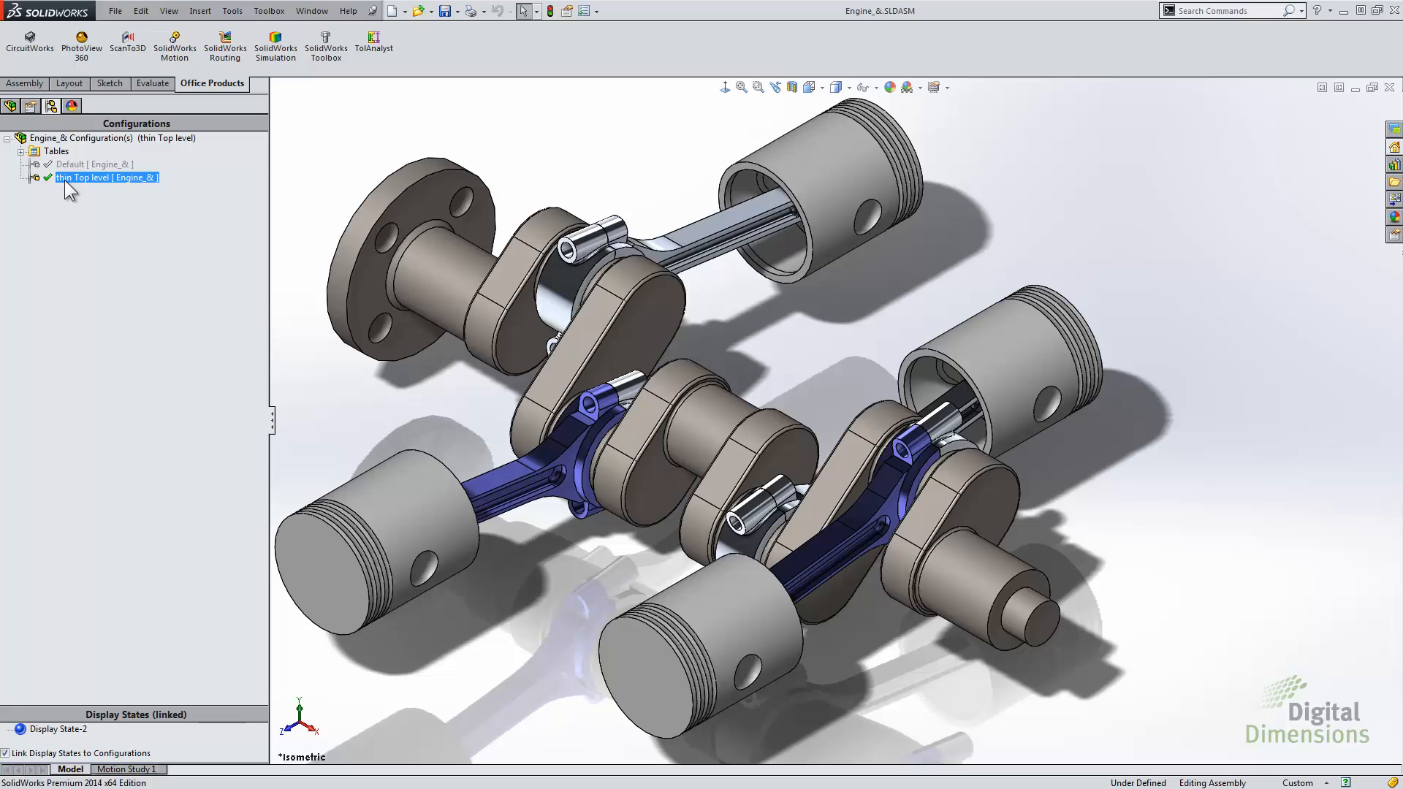
{"action": "right_click", "coordinate": [65, 181]}
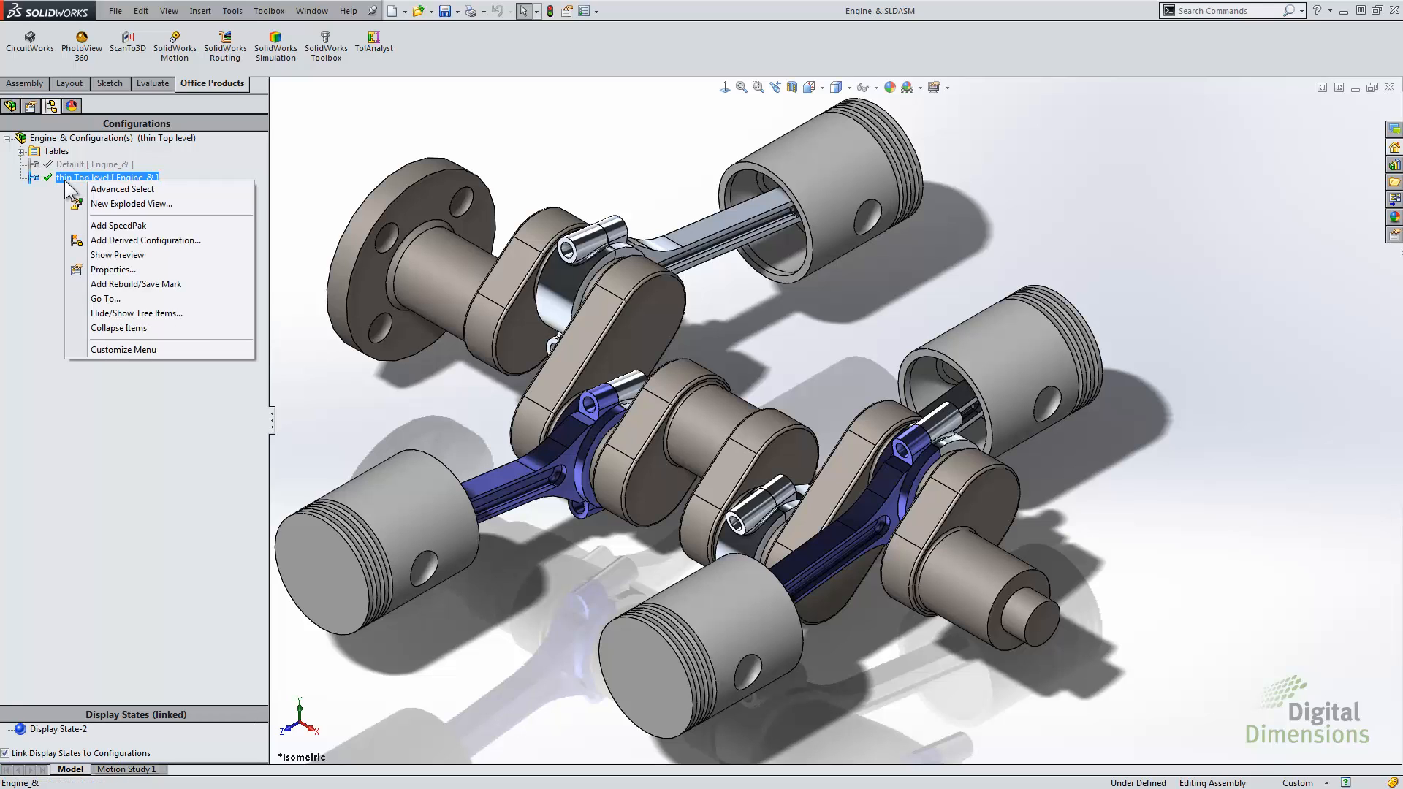
{"action": "left_click", "coordinate": [111, 206]}
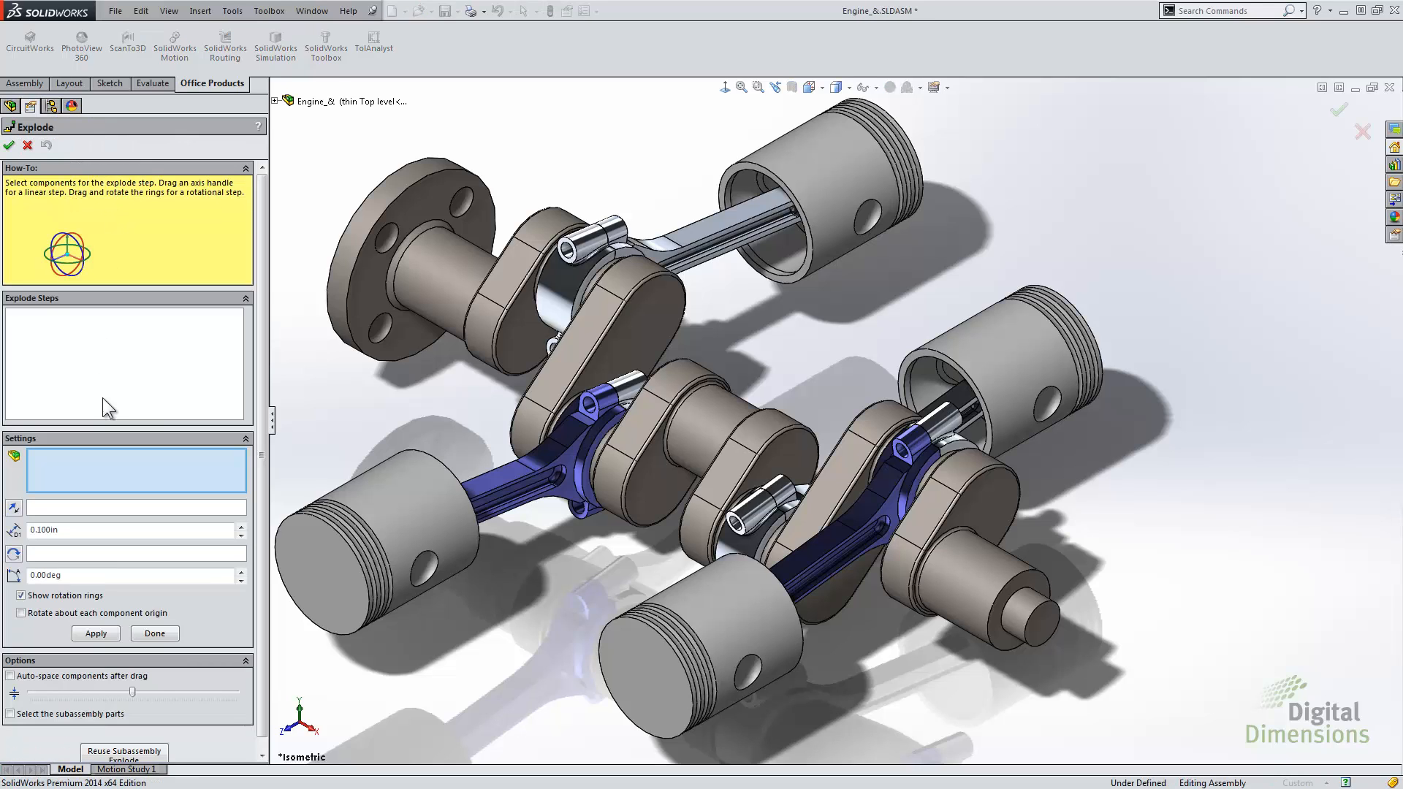
{"action": "left_click", "coordinate": [751, 646]}
{"action": "scroll", "coordinate": [761, 631], "scroll_direction": "up", "scroll_amount": 3}
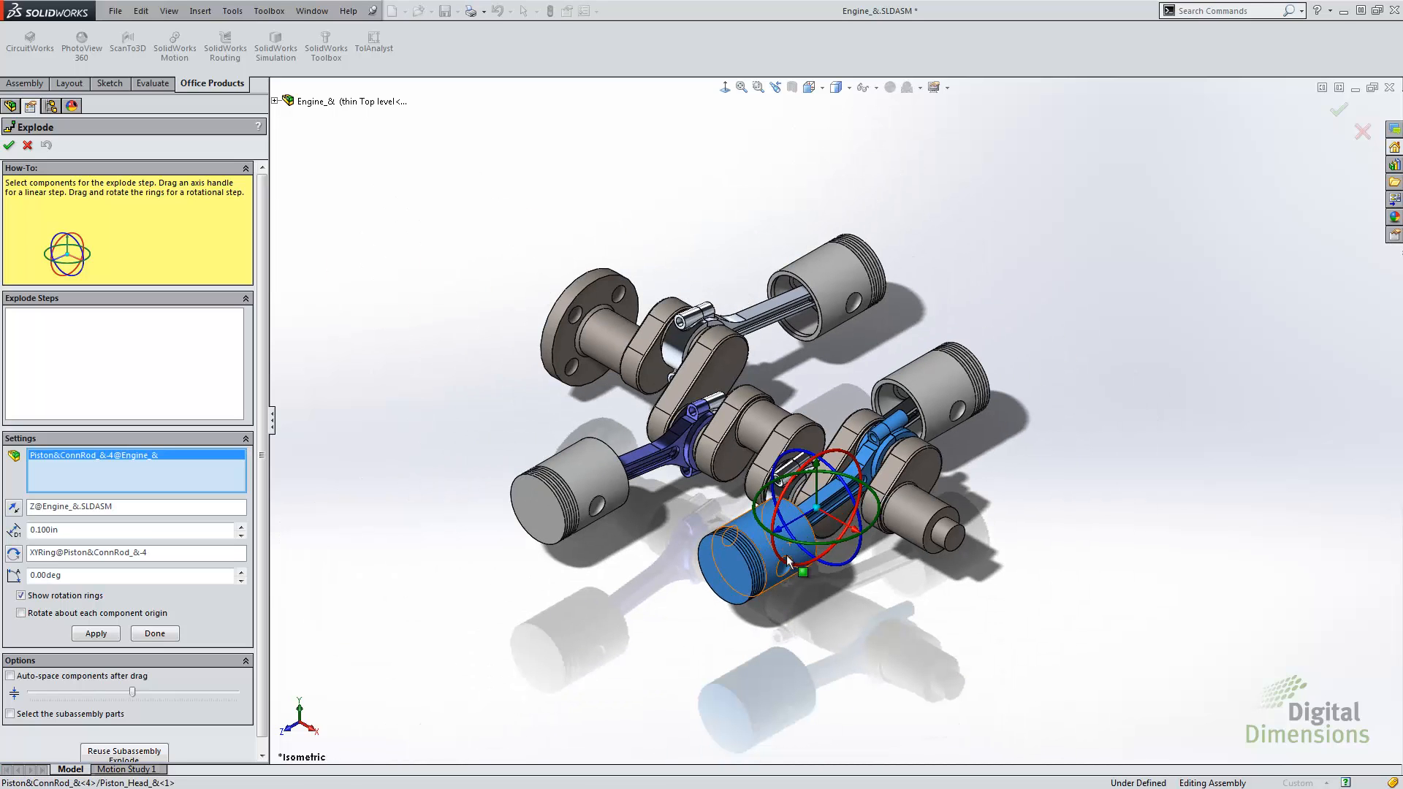
{"action": "left_click_drag", "start_coordinate": [784, 535], "coordinate": [611, 610]}
{"action": "left_click", "coordinate": [510, 573]}
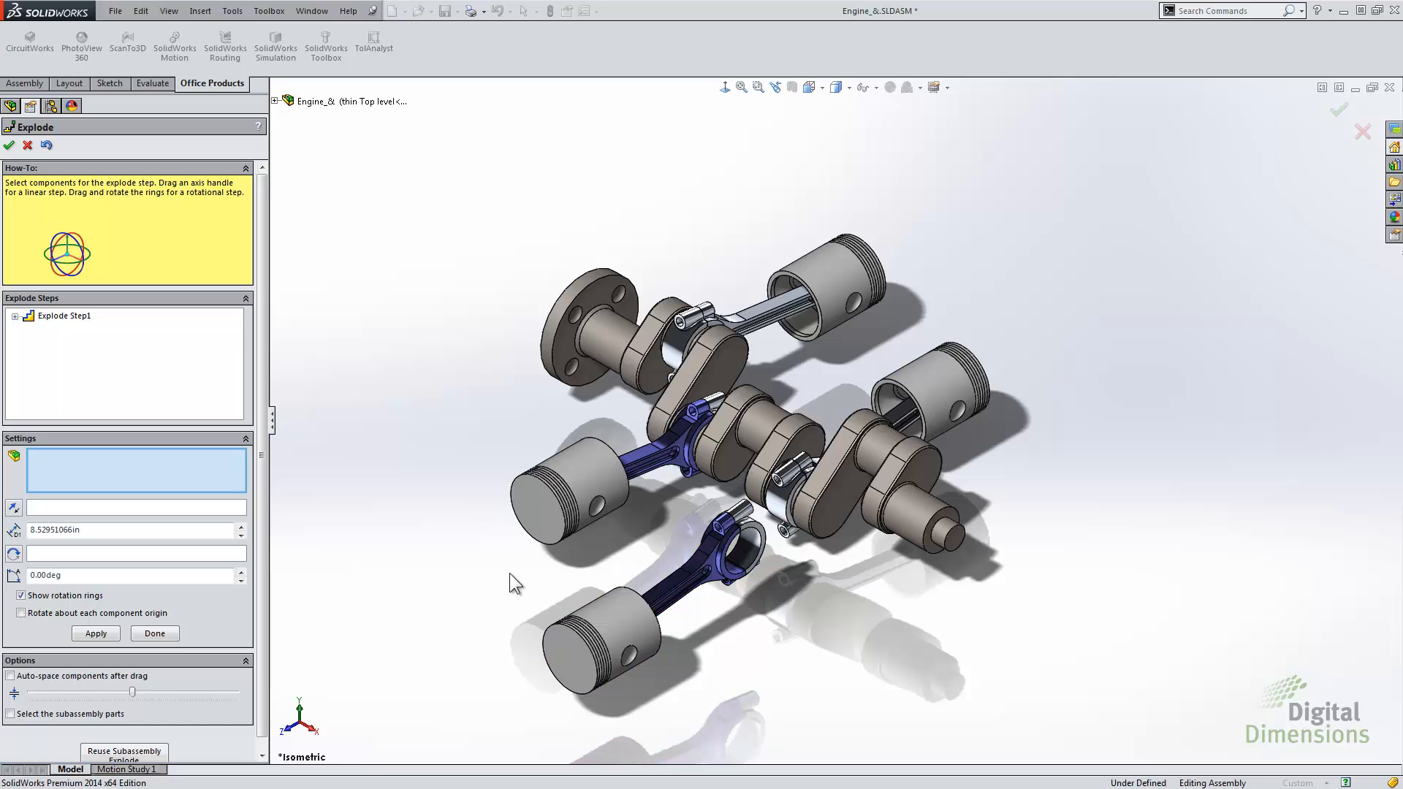
{"action": "left_click", "coordinate": [10, 146]}
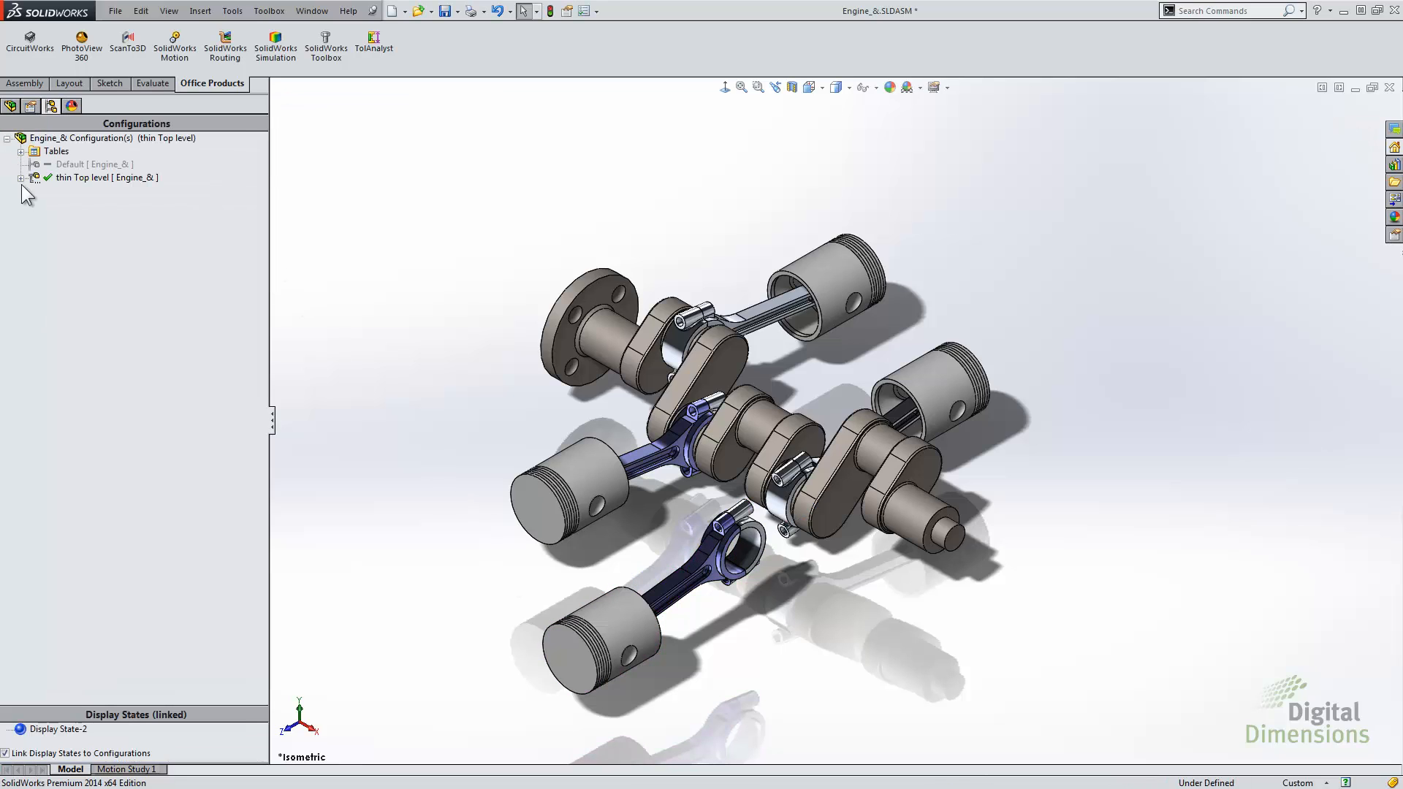
Add a second exploded view to the "thin Top level" configuration, moving the third Piston&ConnRod subassembly about 6.15 in upward along Y
{"action": "right_click", "coordinate": [70, 178]}
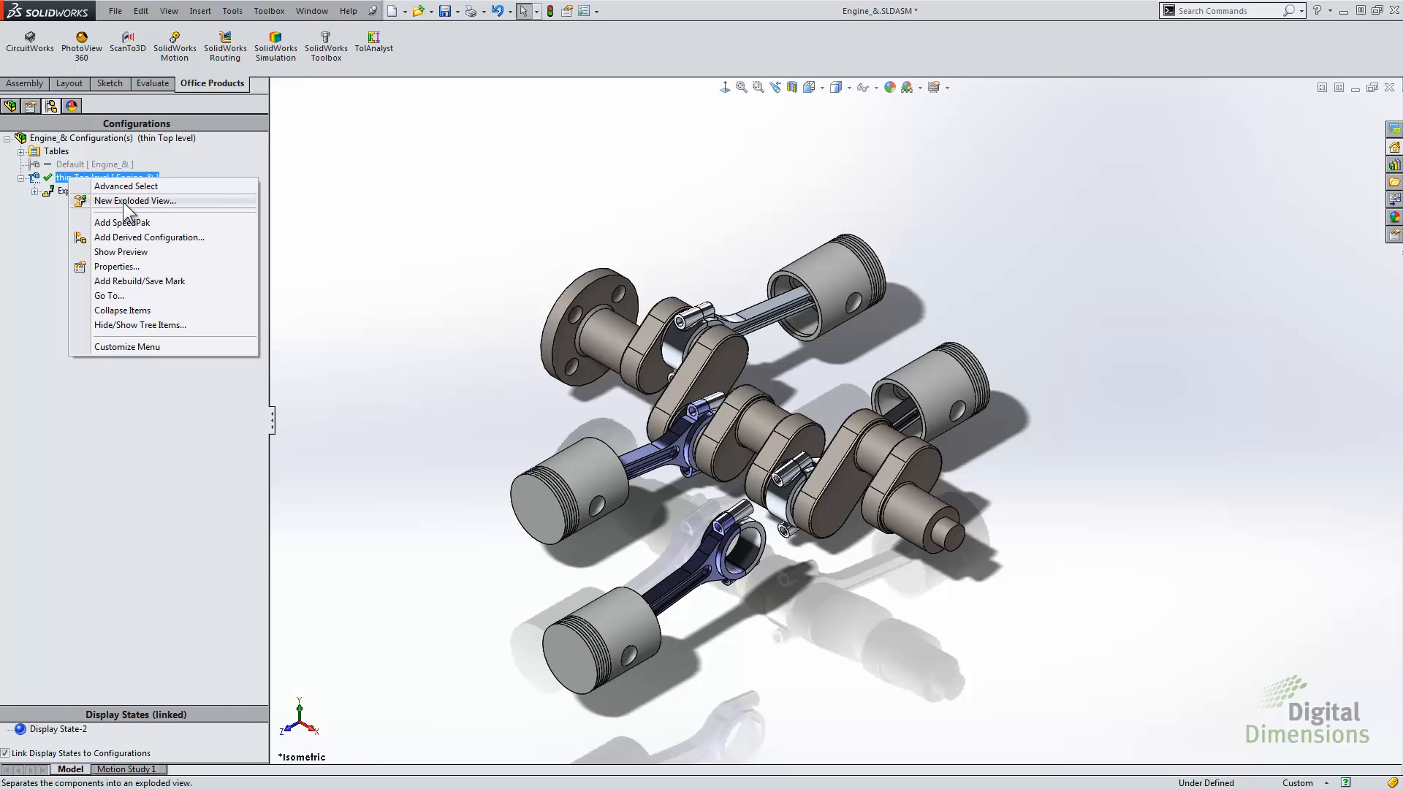
{"action": "left_click", "coordinate": [127, 204]}
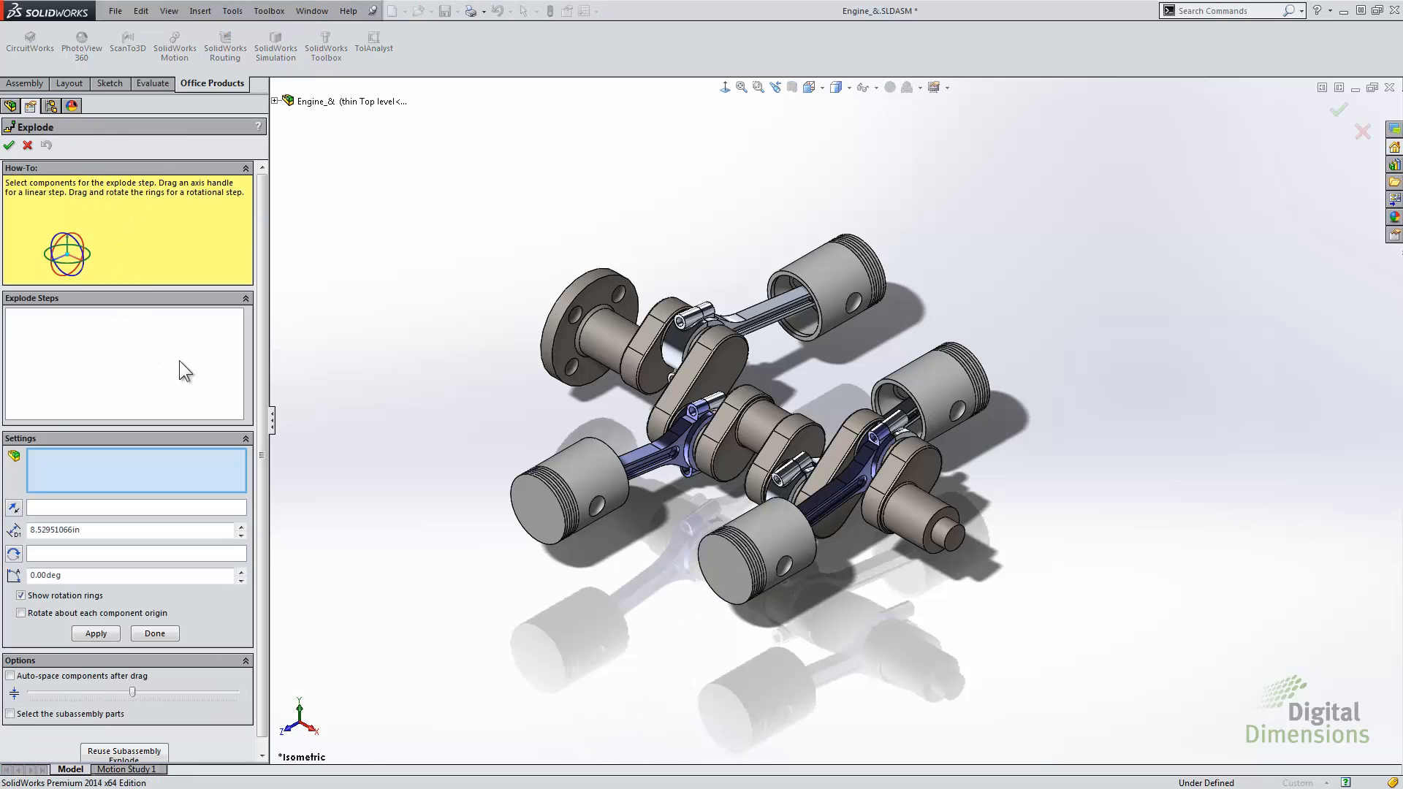
{"action": "left_click", "coordinate": [962, 393]}
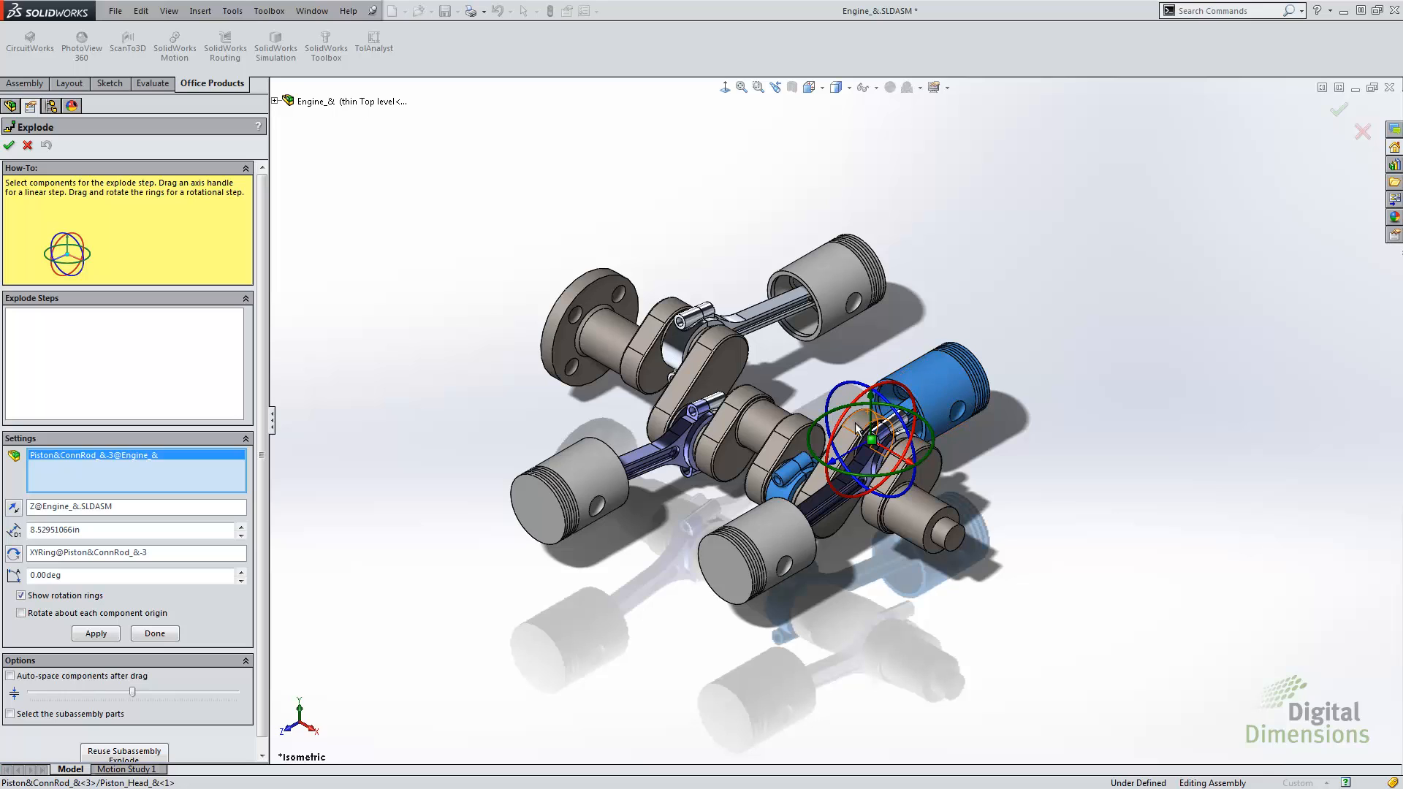
{"action": "left_click_drag", "start_coordinate": [872, 397], "coordinate": [872, 269]}
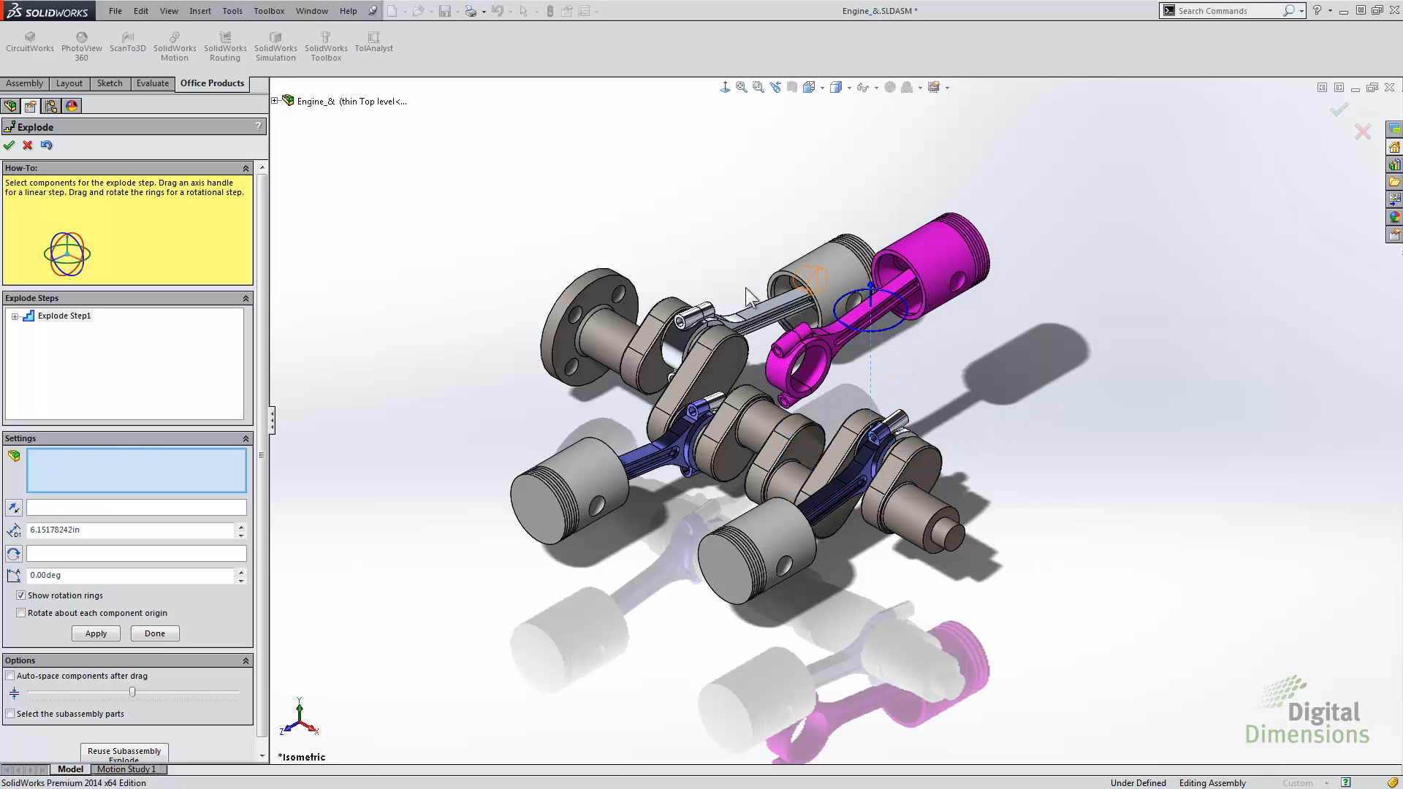
{"action": "left_click", "coordinate": [9, 145]}
Display the first exploded view, ExplView1, and return the engine assembly to its collapsed state
{"action": "double_click", "coordinate": [71, 193]}
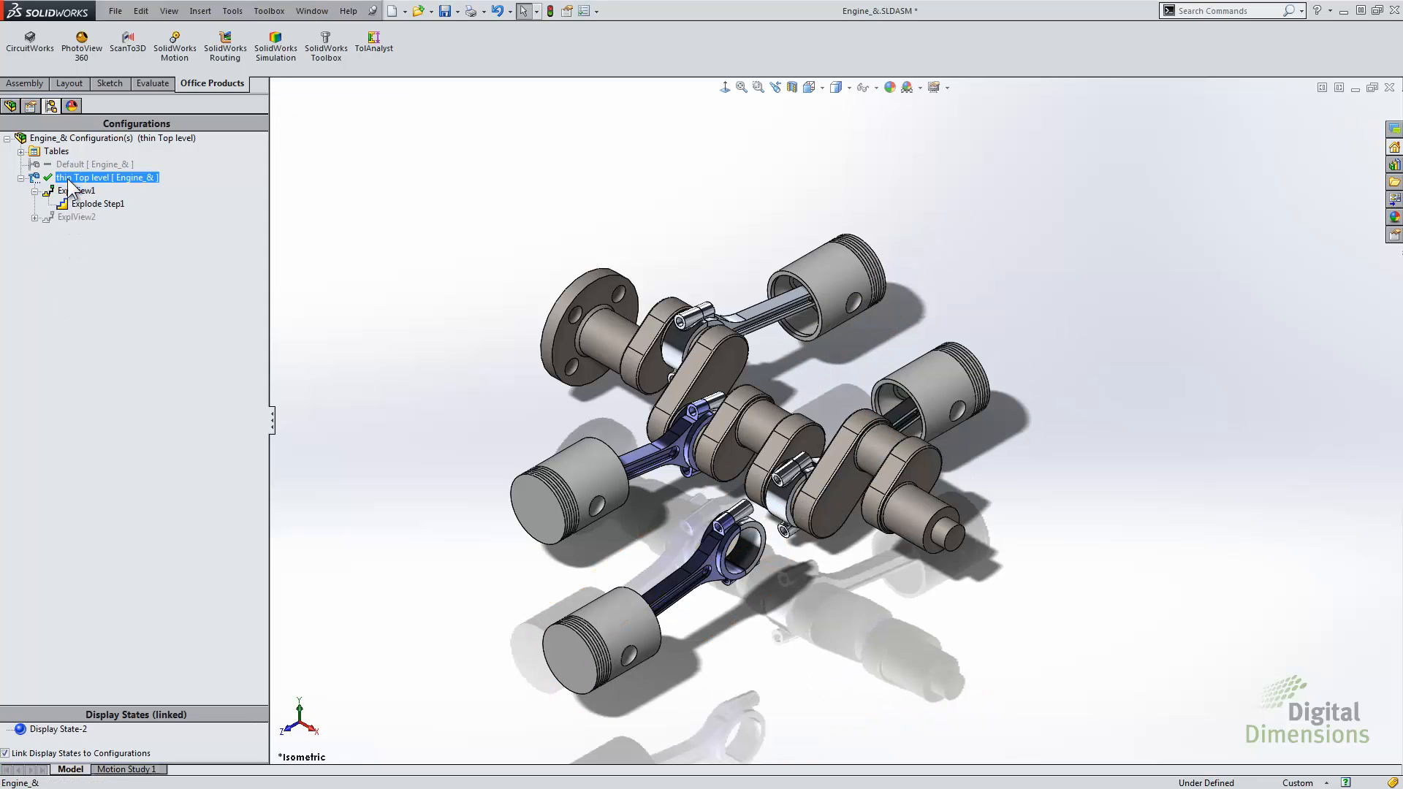
{"action": "right_click", "coordinate": [298, 190]}
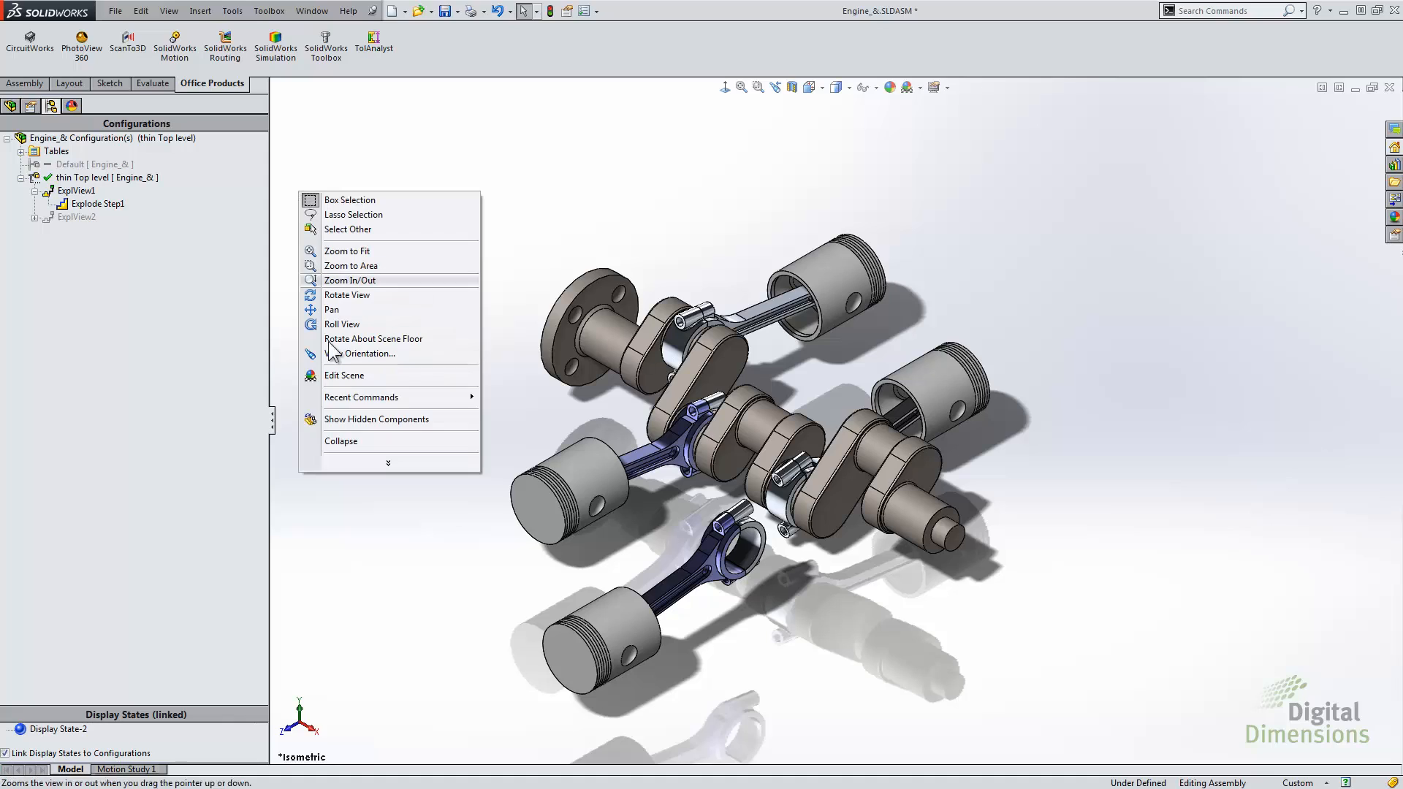
{"action": "left_click", "coordinate": [349, 442]}
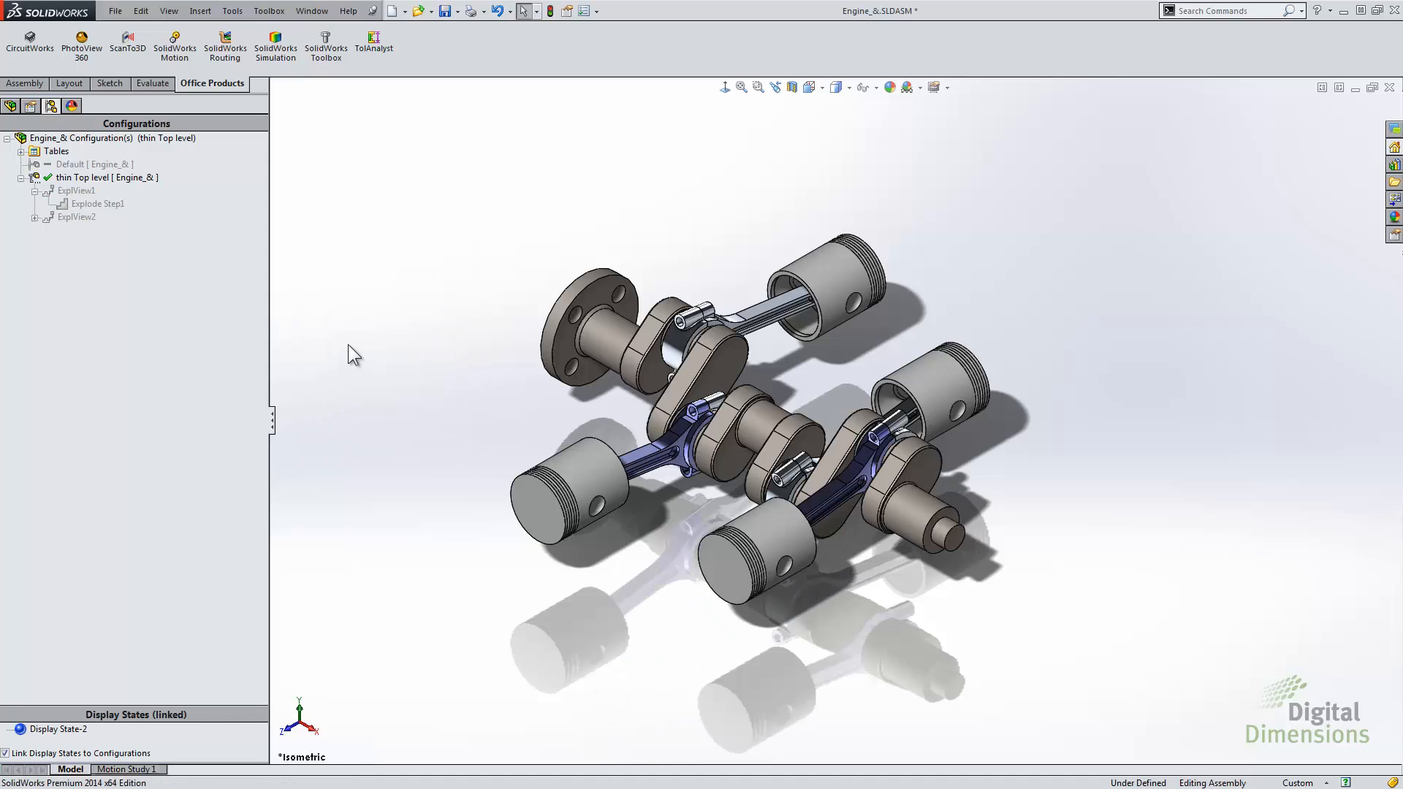
{"action": "left_click", "coordinate": [21, 178]}
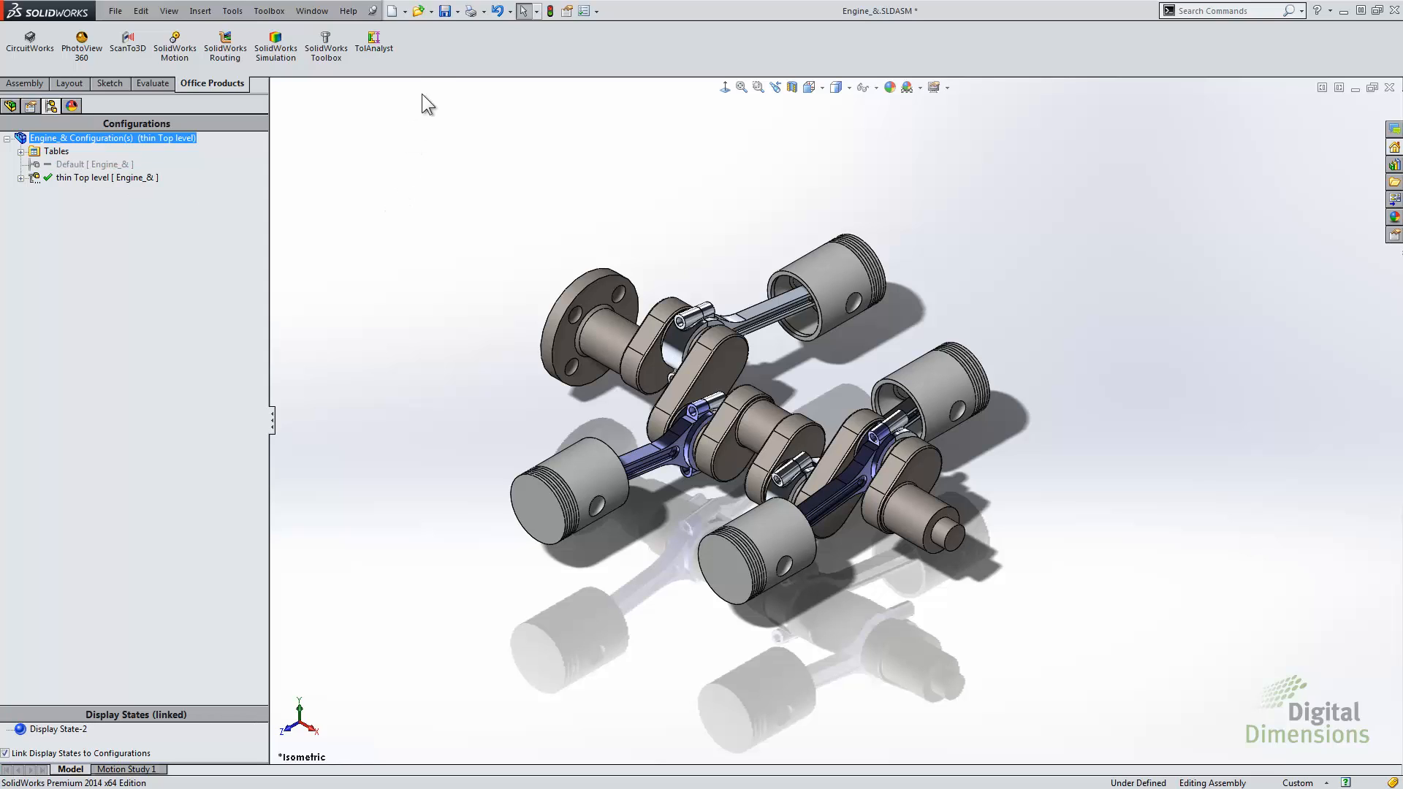
Make a drawing from the engine assembly, opening the existing drawing file of the same name
{"action": "left_click", "coordinate": [404, 12]}
{"action": "left_click", "coordinate": [410, 40]}
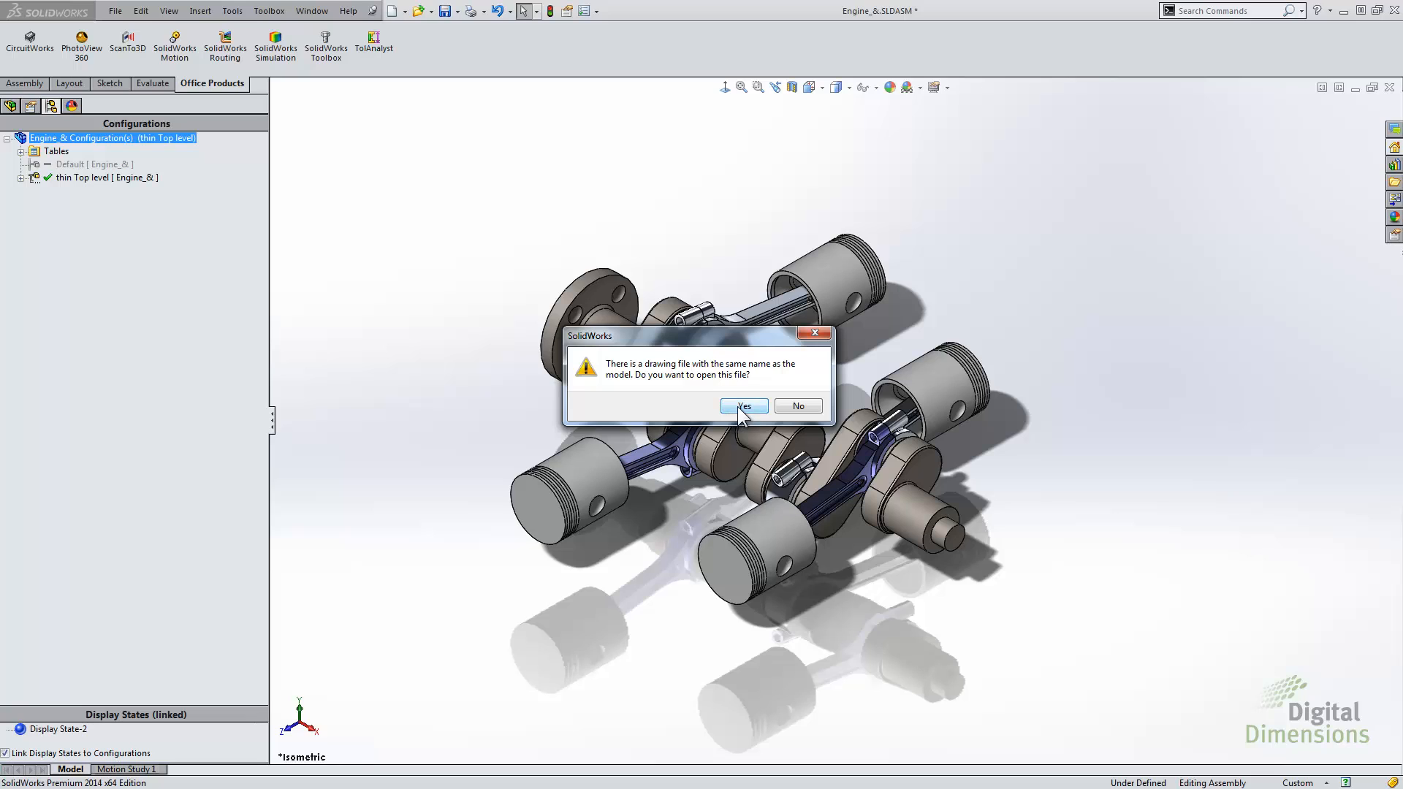
{"action": "left_click", "coordinate": [738, 407]}
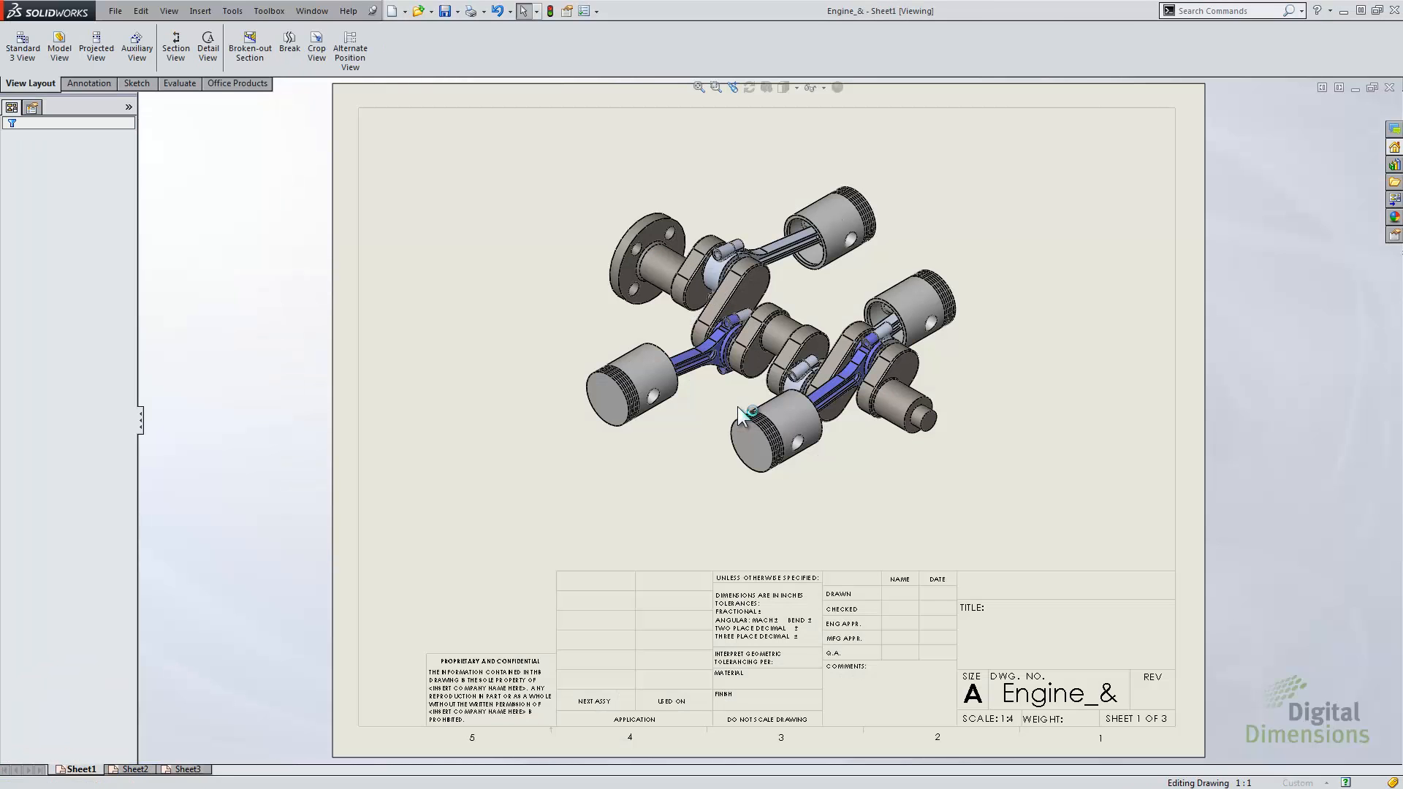
Switch the engine view on Sheet1 to the Default configuration and back to "thin Top level"
{"action": "left_click", "coordinate": [502, 247]}
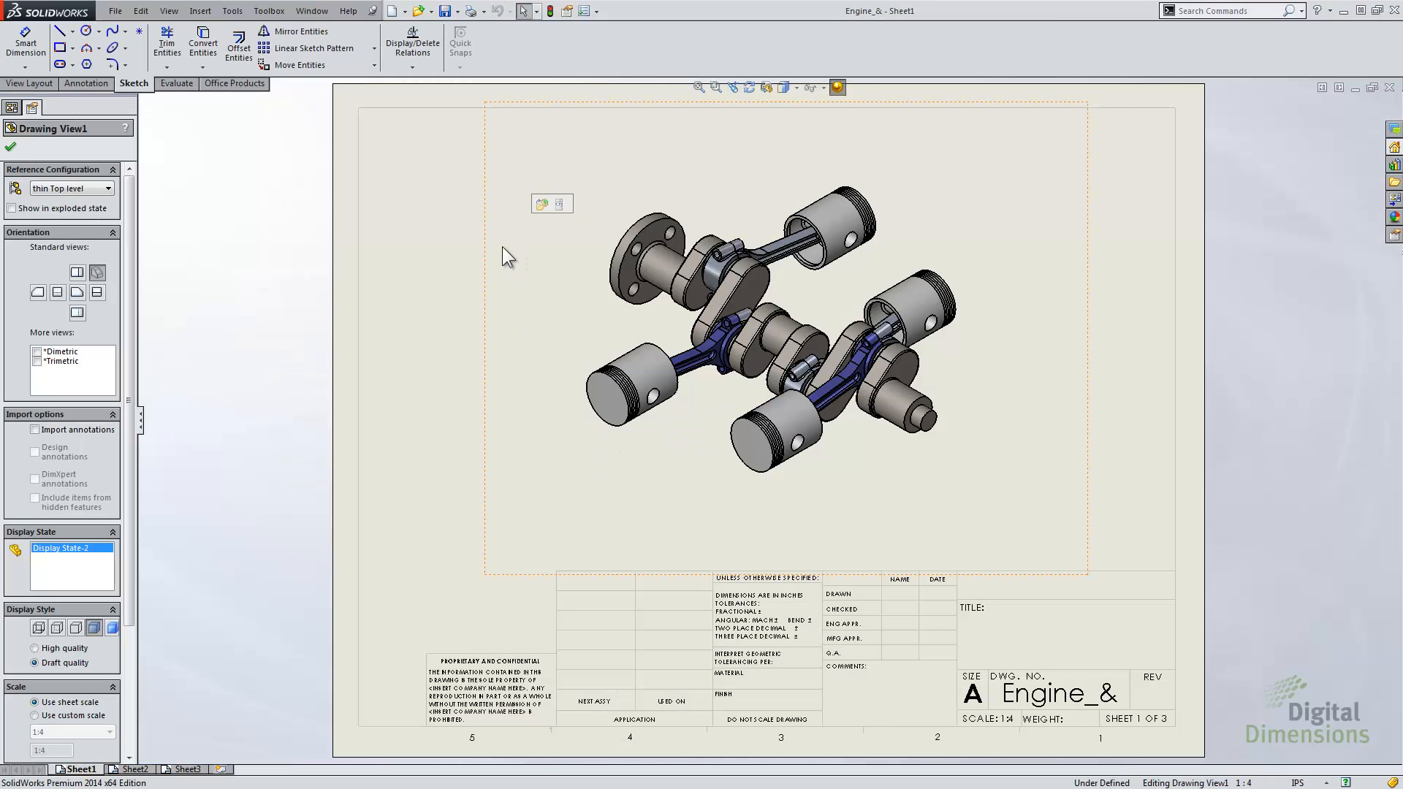
{"action": "left_click", "coordinate": [84, 196]}
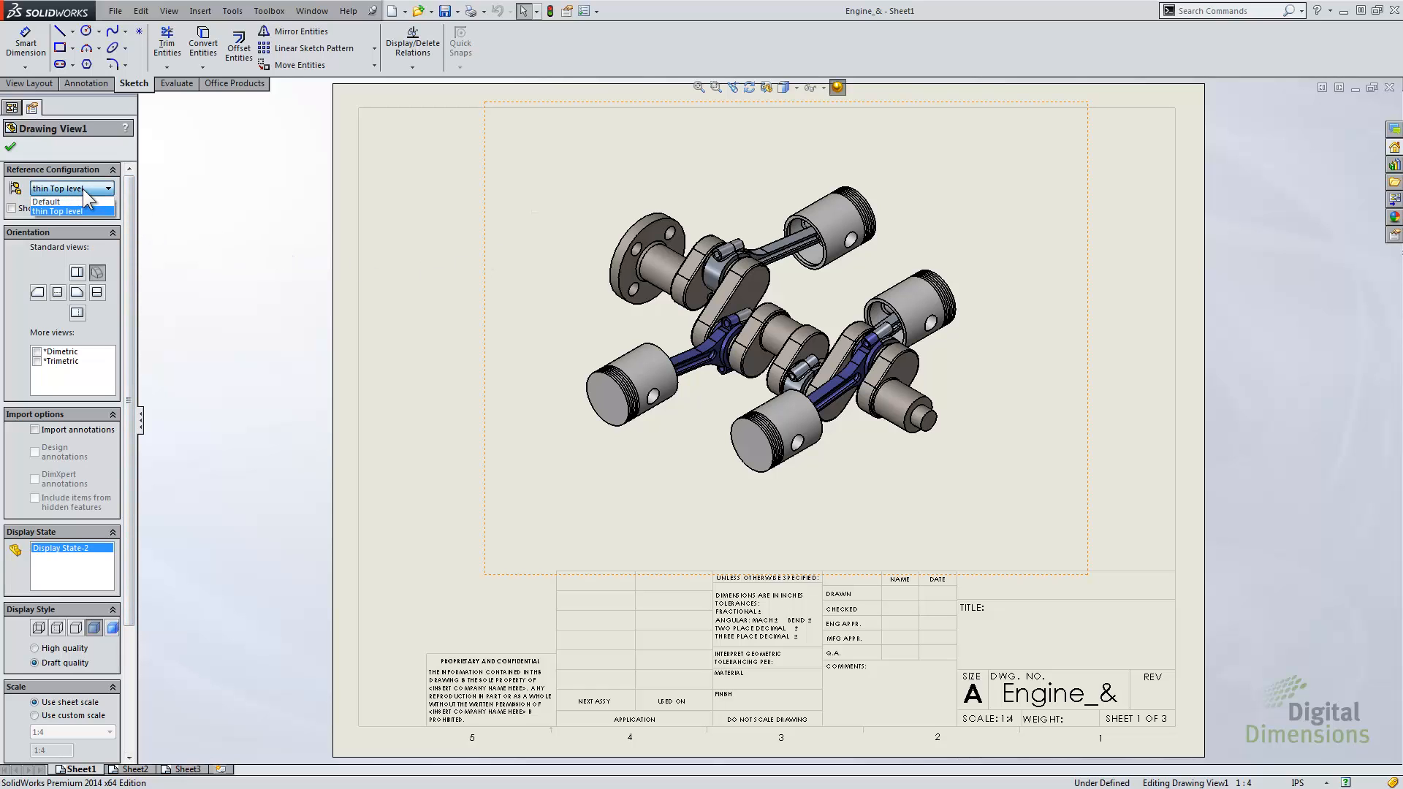
{"action": "left_click", "coordinate": [74, 201]}
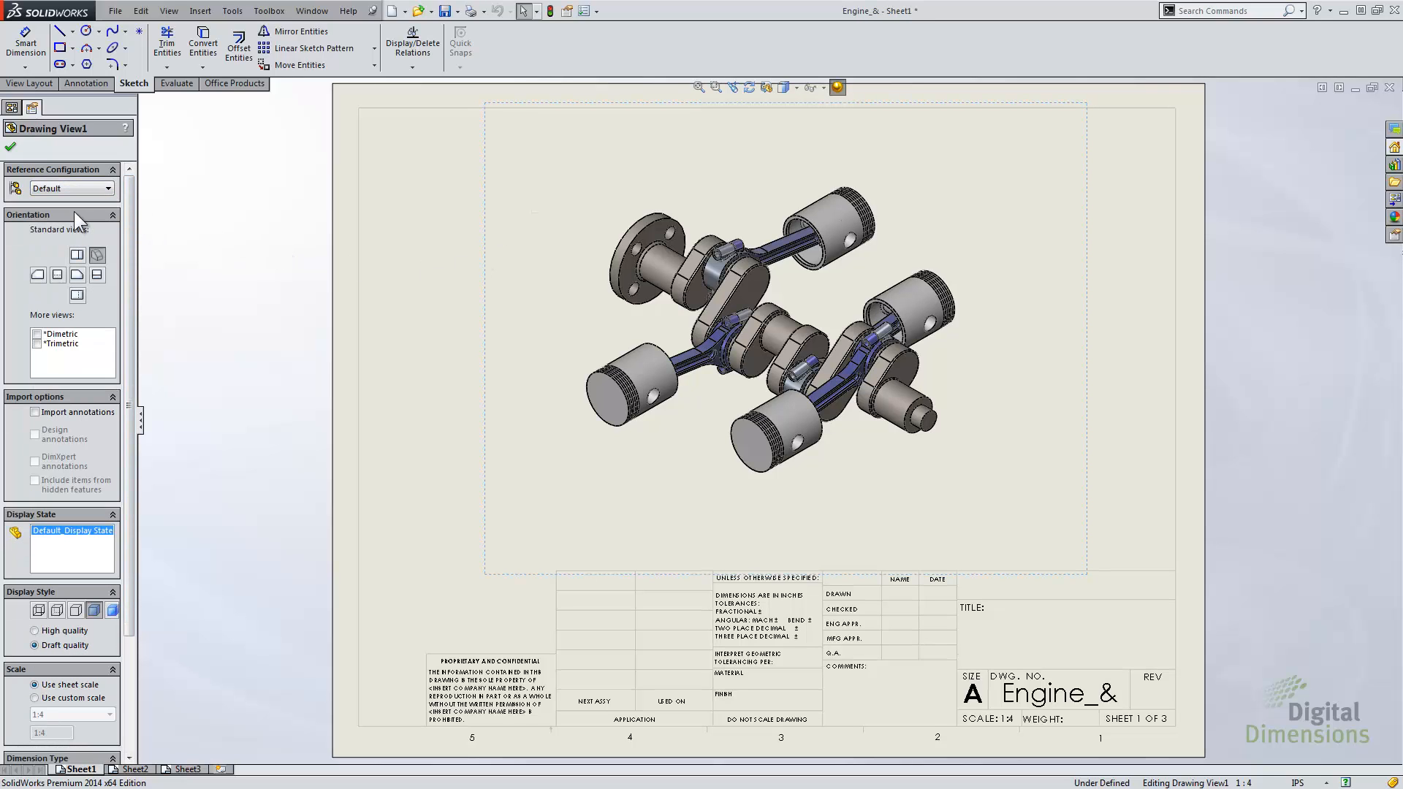
{"action": "left_click", "coordinate": [72, 190]}
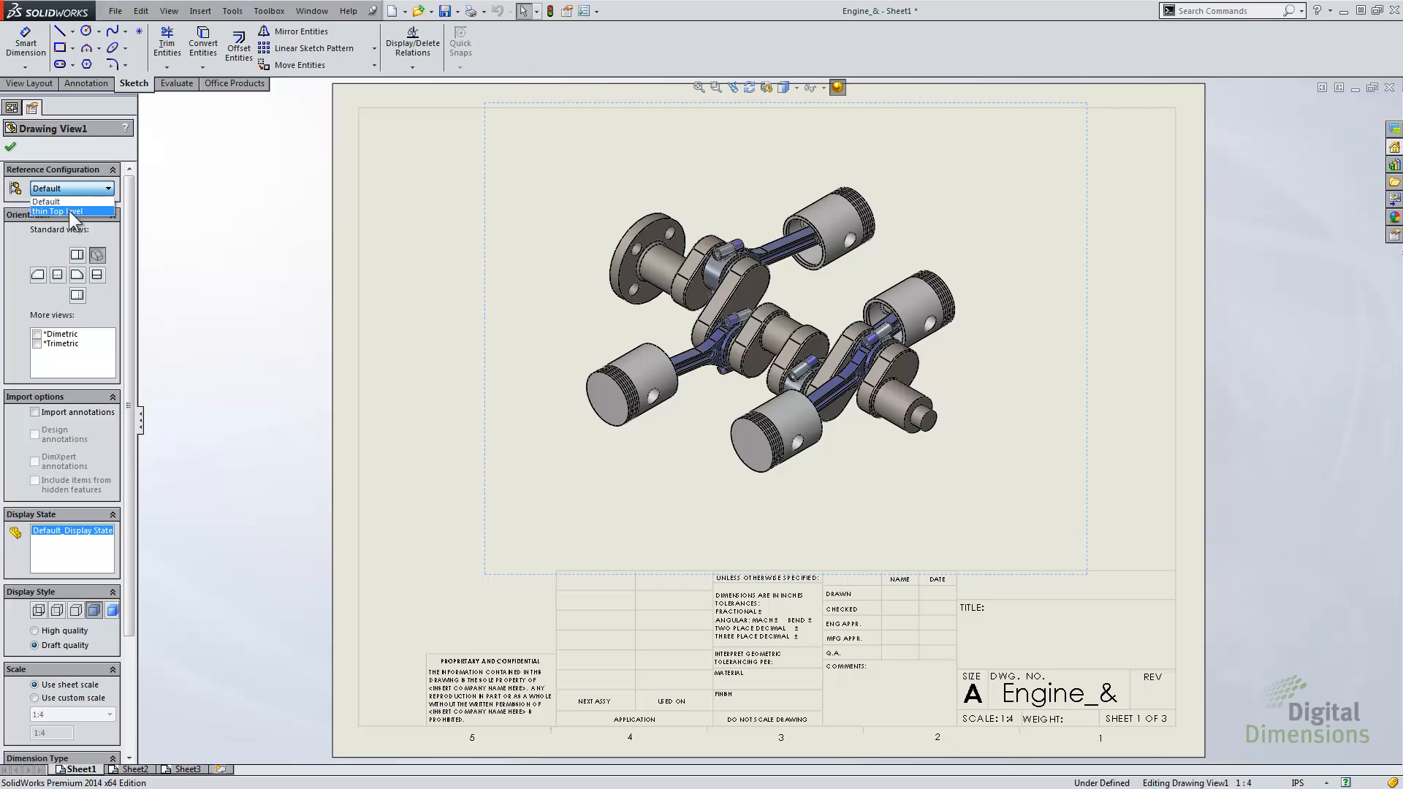
{"action": "left_click", "coordinate": [69, 212]}
Show the engine view on Sheet1 in its exploded state using ExplView2
{"action": "left_click", "coordinate": [67, 209]}
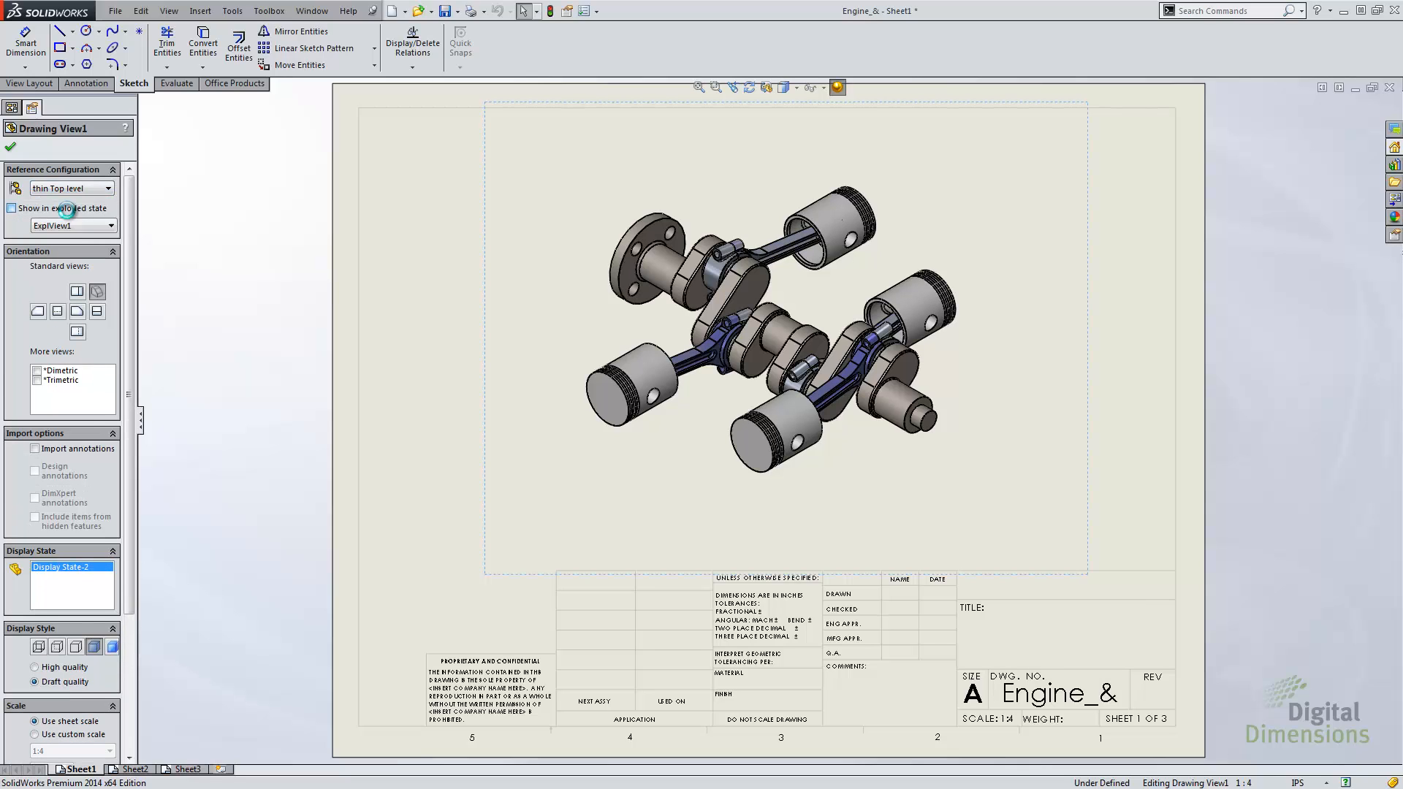
{"action": "left_click", "coordinate": [67, 222]}
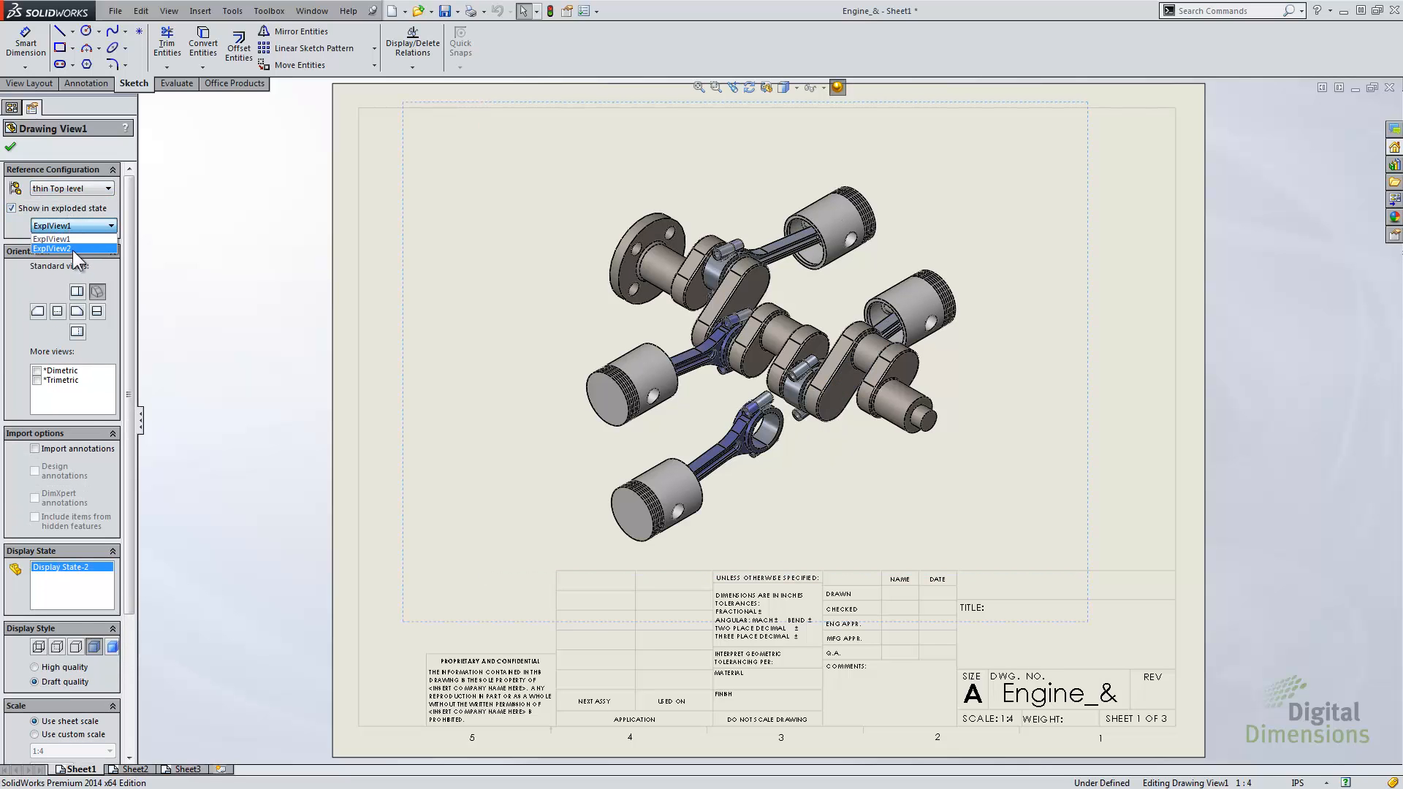
{"action": "left_click", "coordinate": [72, 248]}
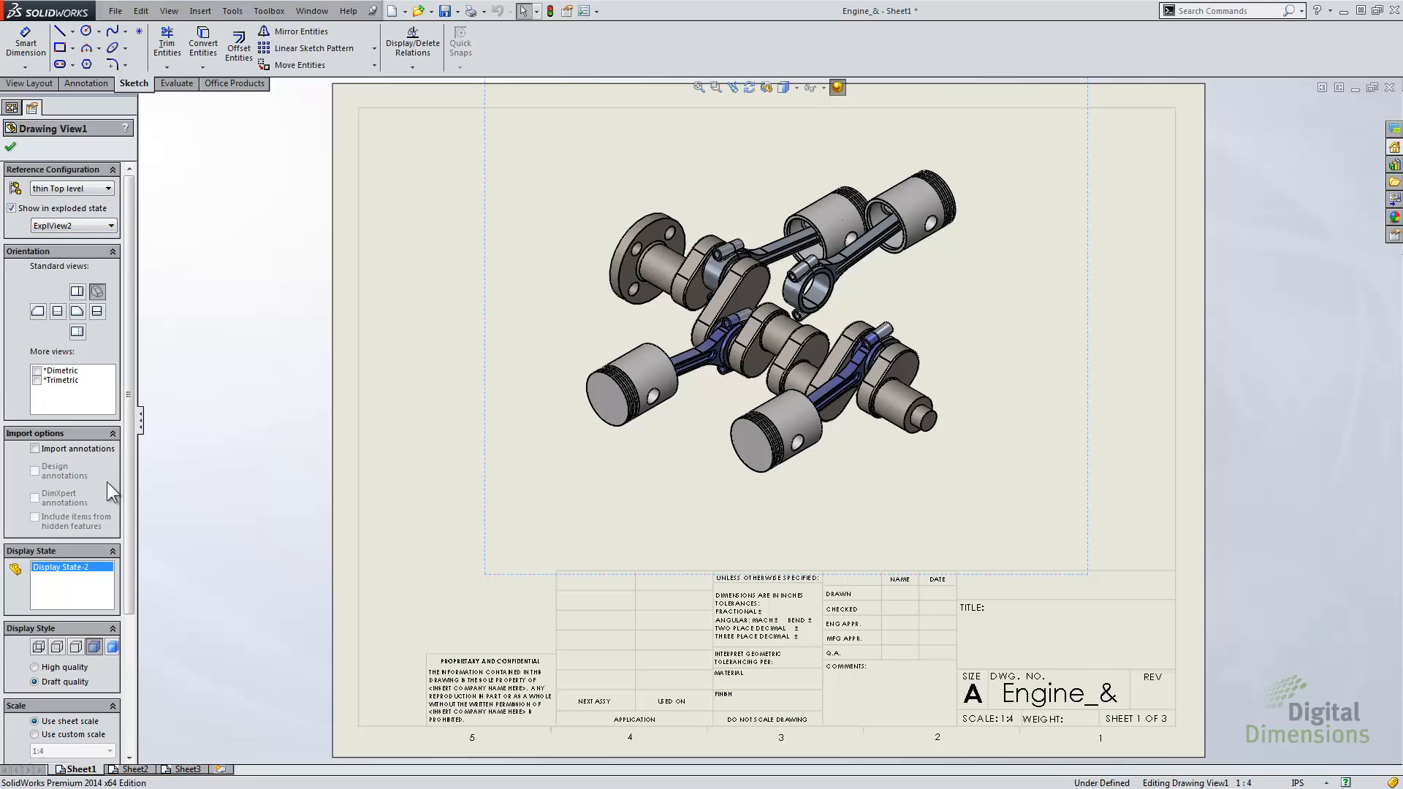
Review the reference configurations available for the piston and connecting rod view on Sheet2
{"action": "left_click", "coordinate": [130, 769]}
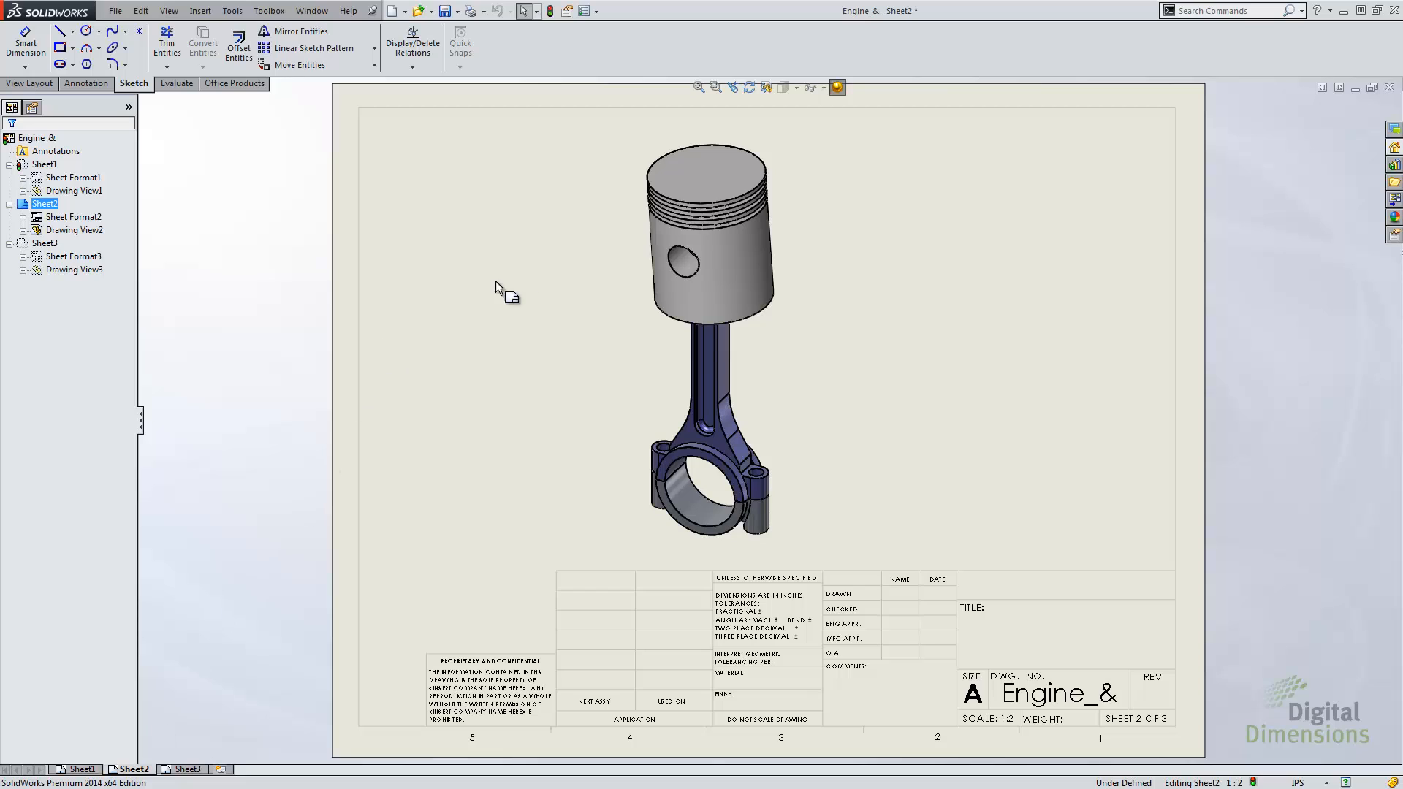
{"action": "left_click", "coordinate": [625, 266]}
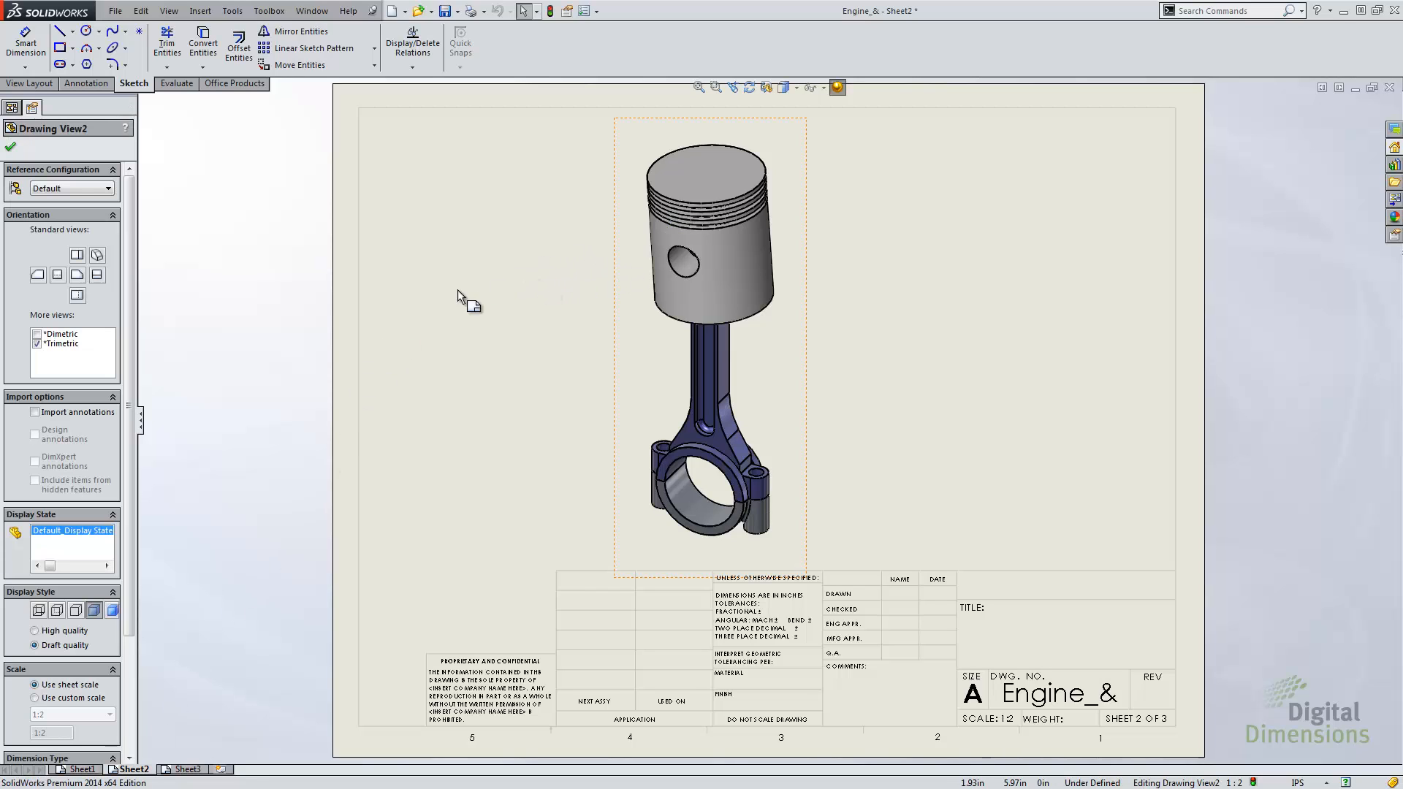
{"action": "left_click", "coordinate": [76, 190]}
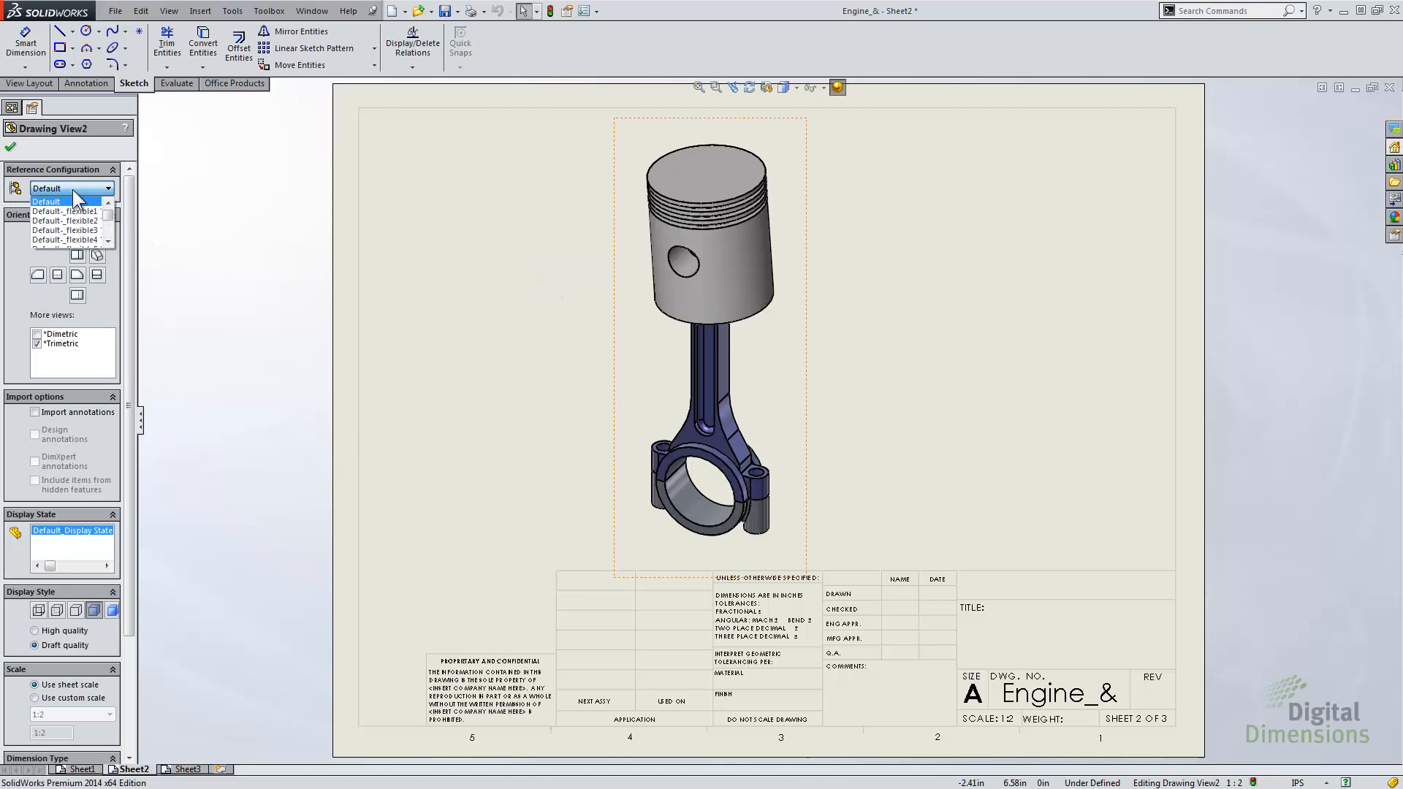
{"action": "mouse_move", "coordinate": [110, 217]}
{"action": "left_mouse_down"}
{"action": "mouse_move", "coordinate": [110, 235]}
{"action": "mouse_move", "coordinate": [111, 213]}
{"action": "left_mouse_up"}
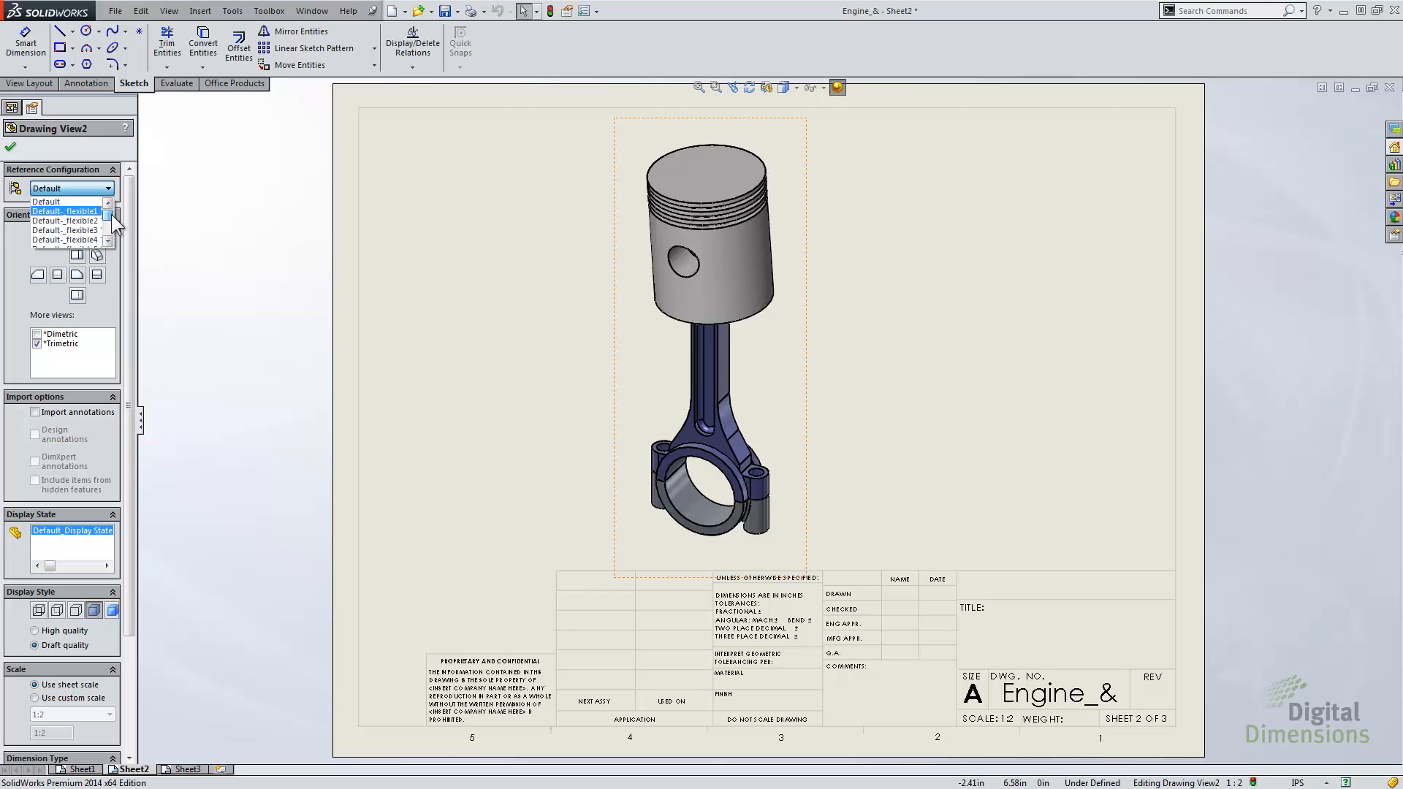
{"action": "left_click", "coordinate": [204, 197]}
Set the connecting rod view on Sheet3 to the Thin Version configuration
{"action": "left_click", "coordinate": [184, 770]}
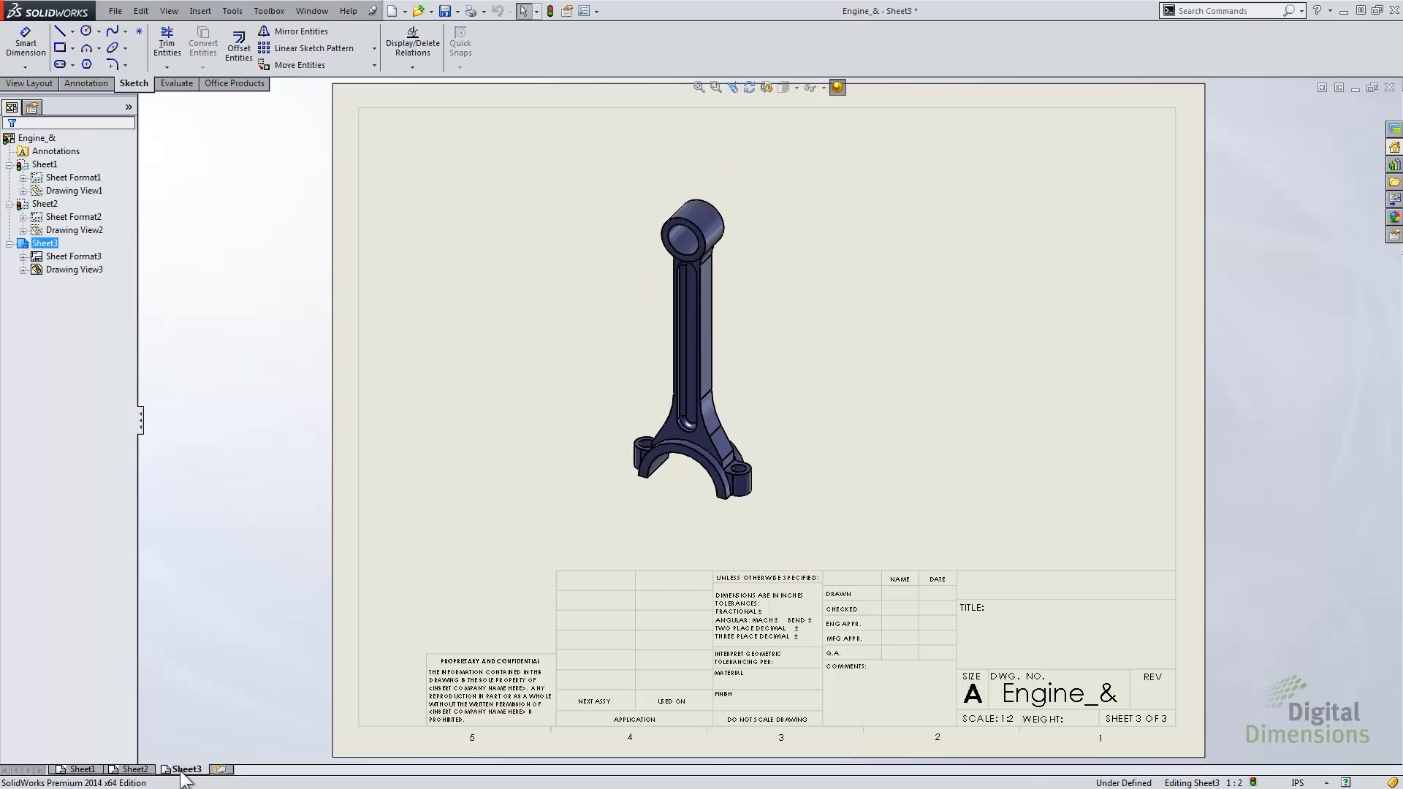
{"action": "left_click", "coordinate": [631, 218]}
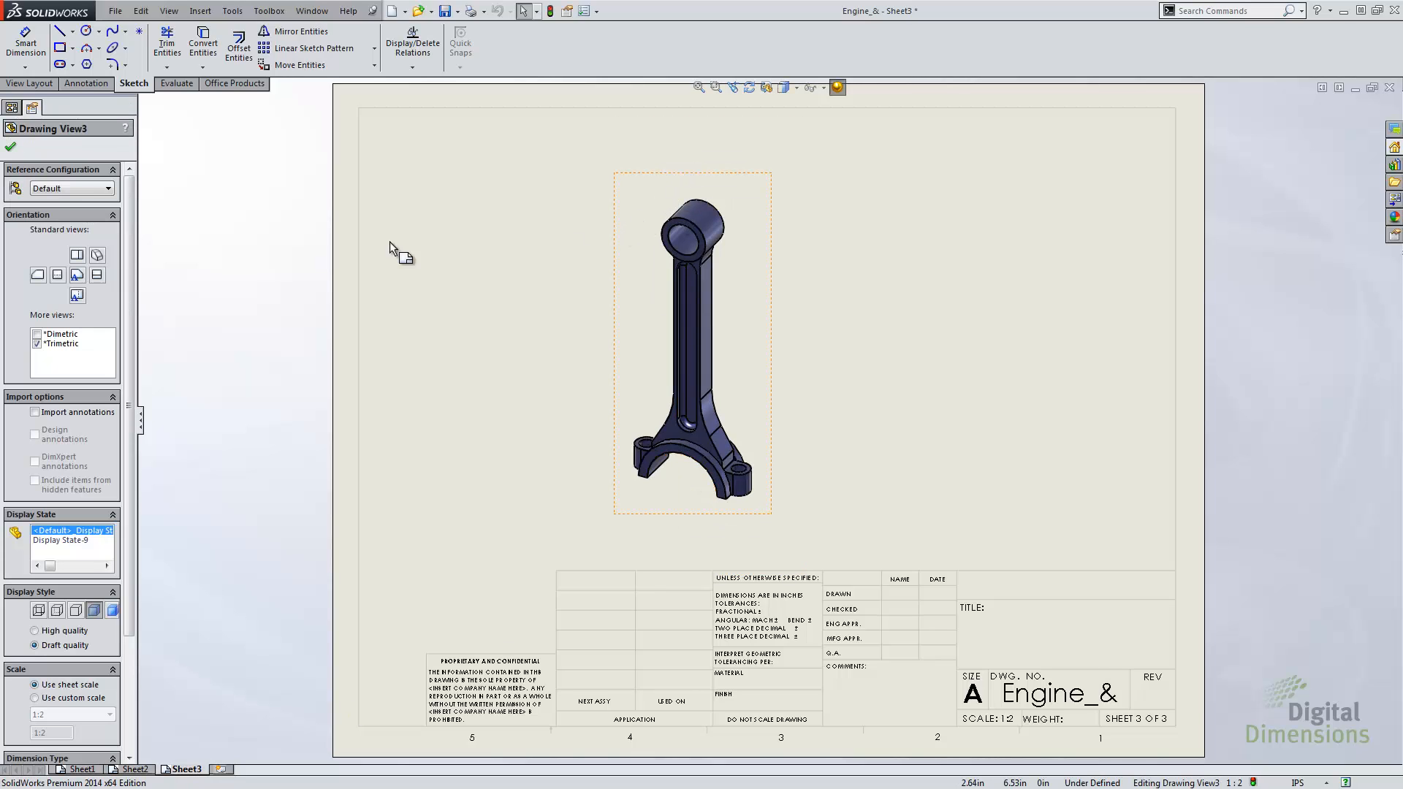
{"action": "left_click", "coordinate": [97, 190]}
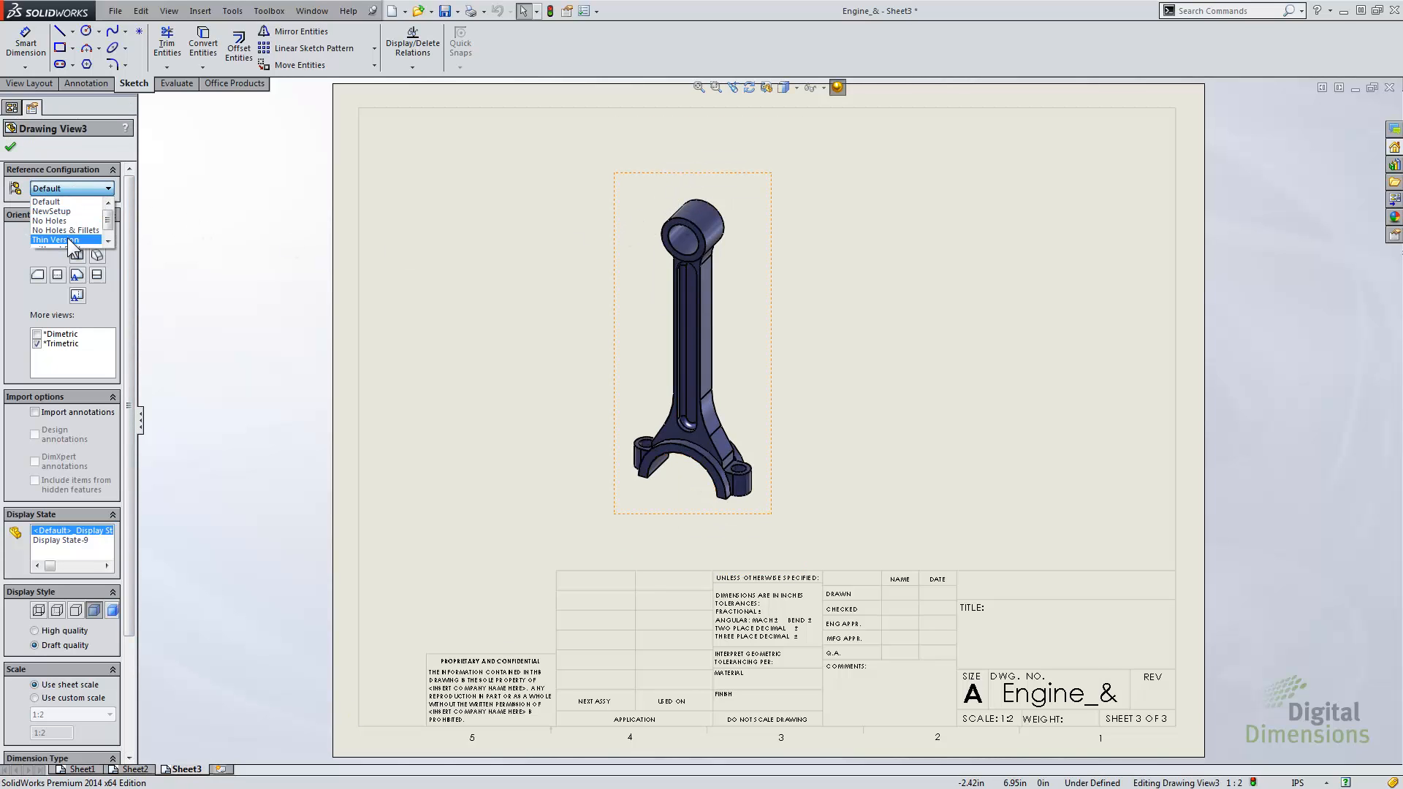
{"action": "left_click", "coordinate": [69, 239]}
Set the connecting rod view to the "without fillets" configuration and look through its view properties
{"action": "left_click", "coordinate": [85, 189]}
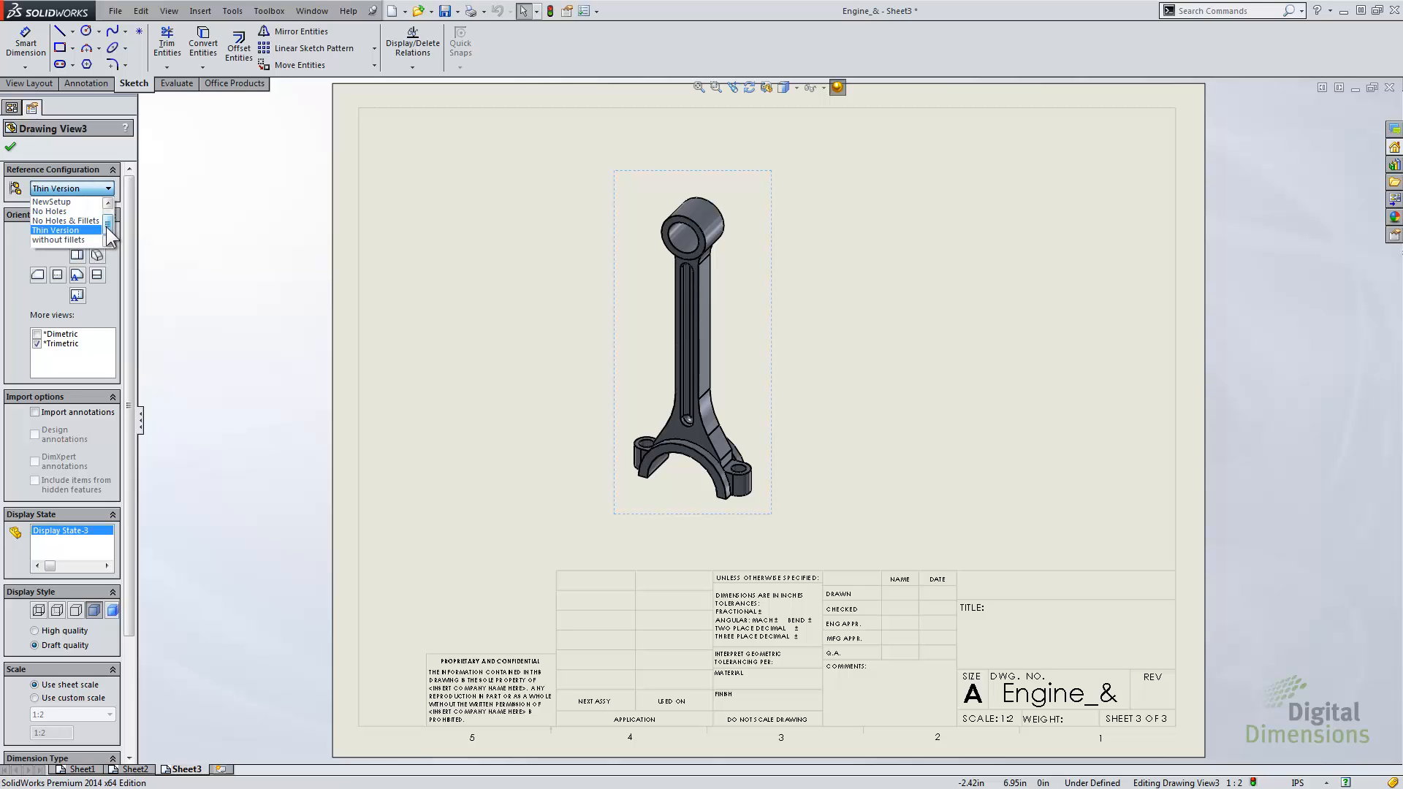
{"action": "left_click_drag", "start_coordinate": [108, 218], "coordinate": [108, 228]}
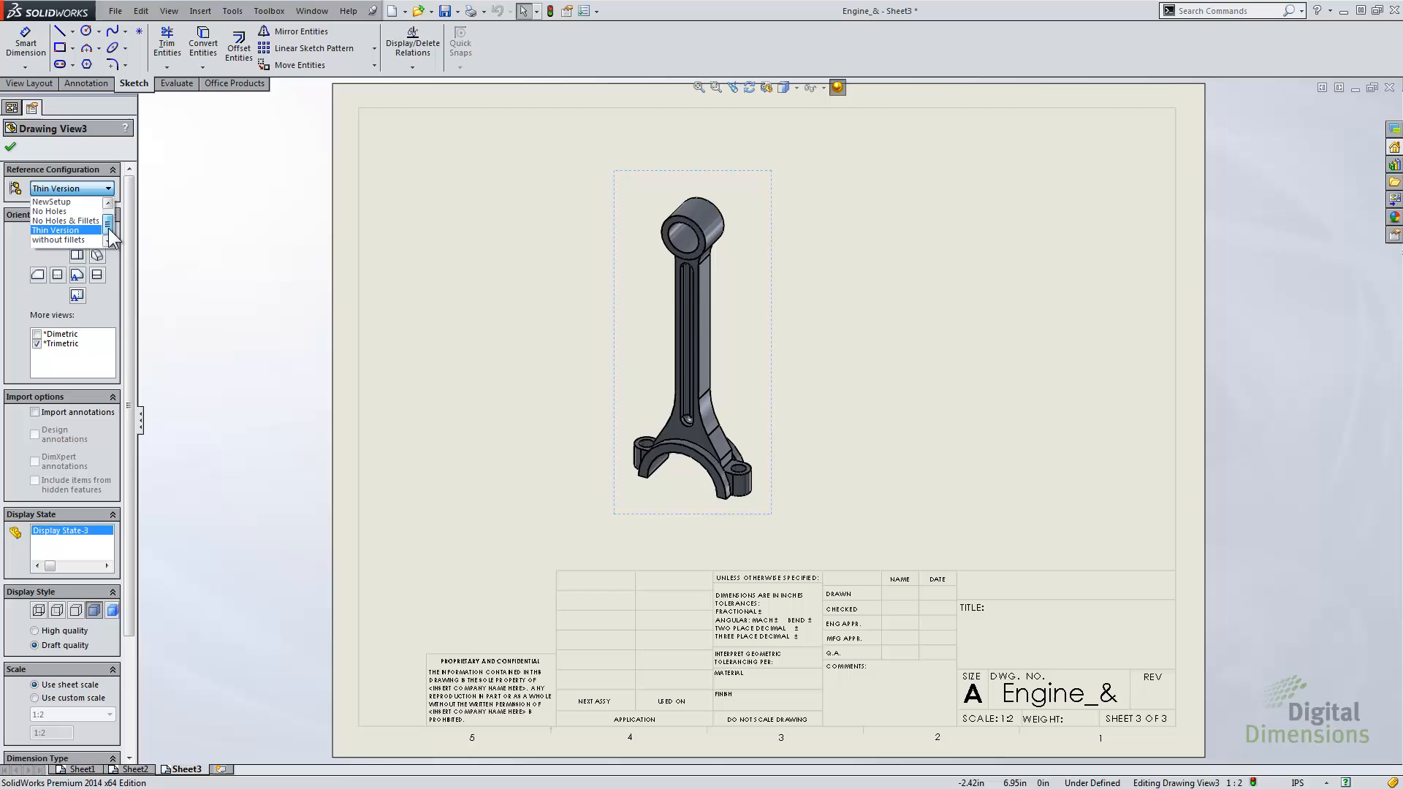
{"action": "left_click", "coordinate": [66, 239]}
{"action": "mouse_move", "coordinate": [128, 363]}
{"action": "left_mouse_down"}
{"action": "mouse_move", "coordinate": [140, 517]}
{"action": "mouse_move", "coordinate": [145, 506]}
{"action": "left_mouse_up"}
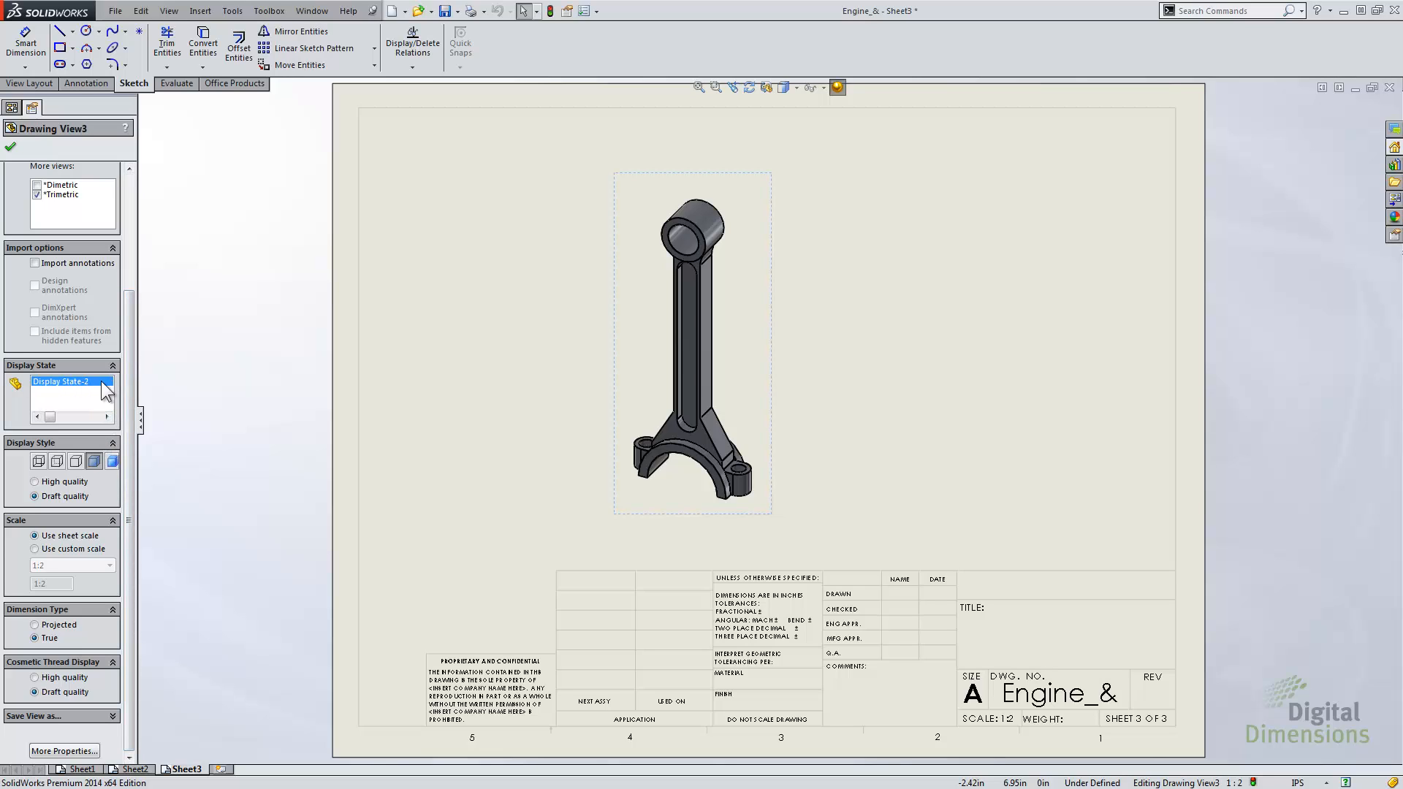
{"action": "left_click_drag", "start_coordinate": [129, 363], "coordinate": [134, 238]}
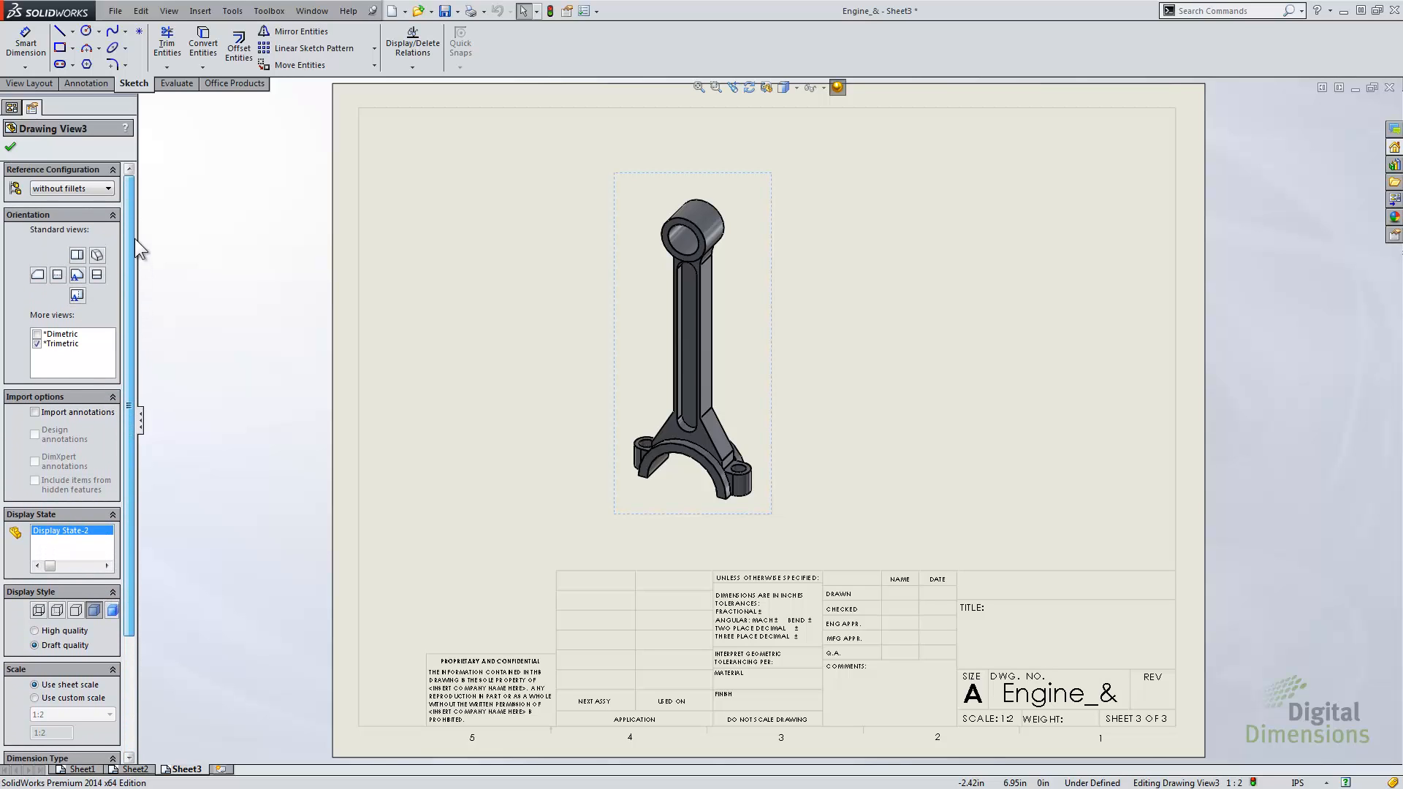
Return the connecting rod view to the Default configuration and apply Display State-9
{"action": "left_click", "coordinate": [84, 187]}
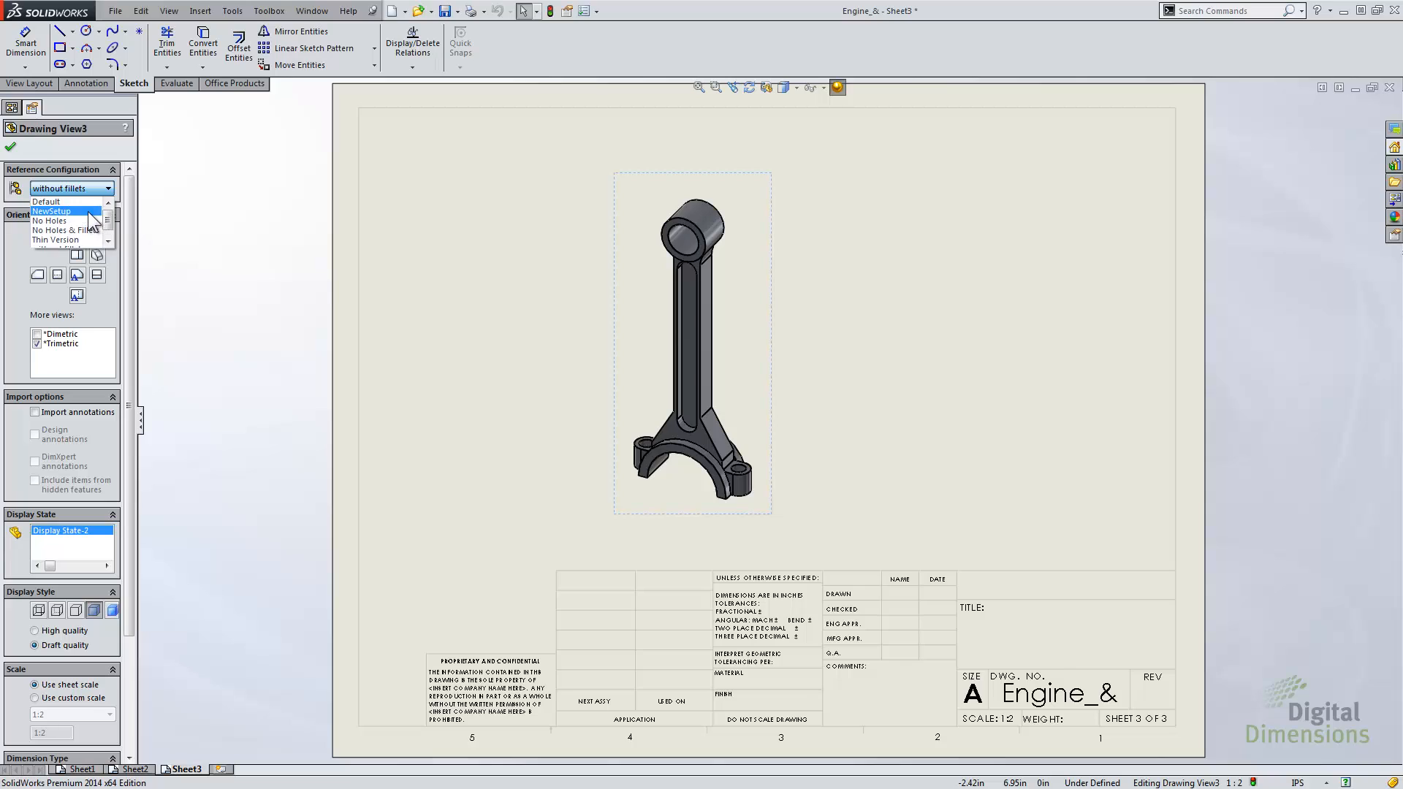
{"action": "left_click", "coordinate": [47, 202]}
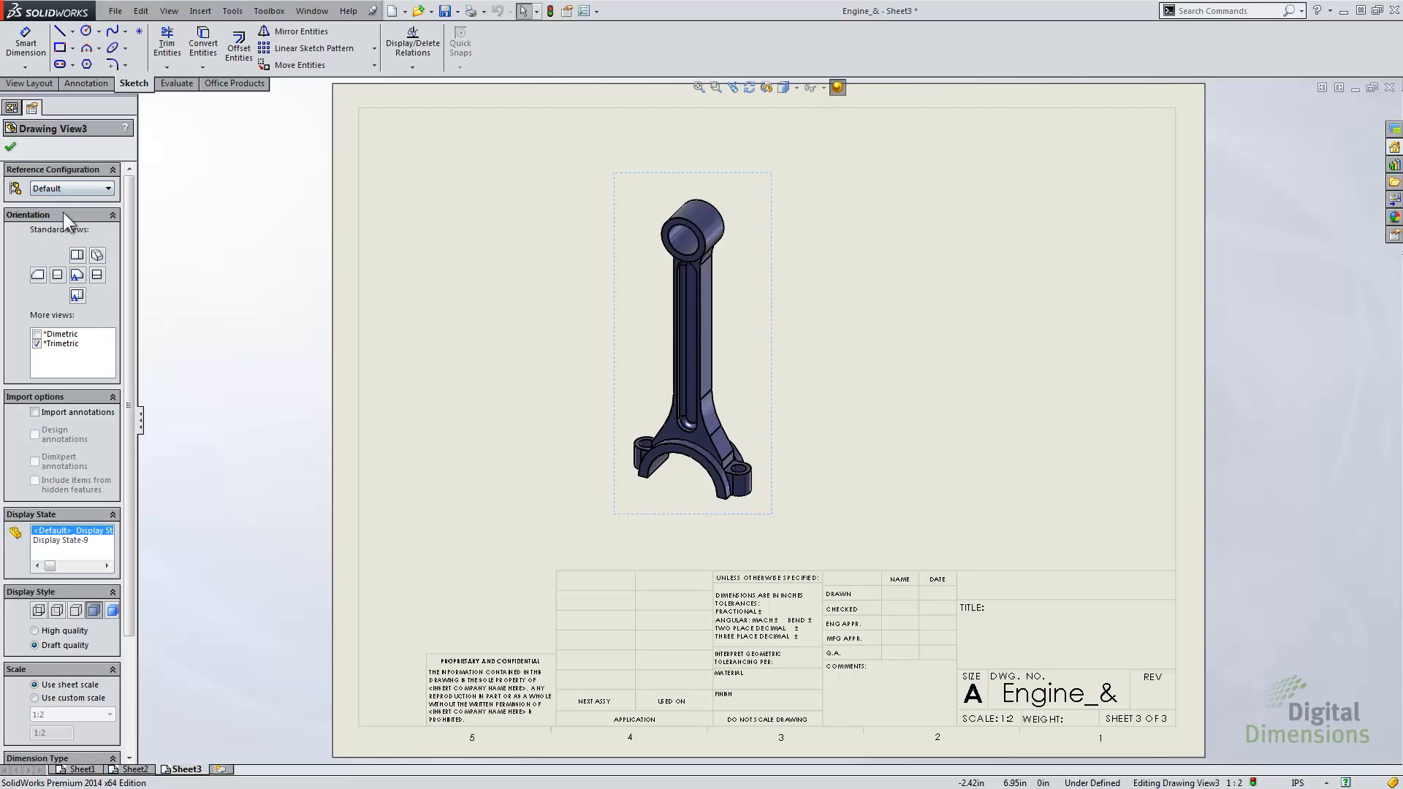
{"action": "left_click", "coordinate": [52, 540]}
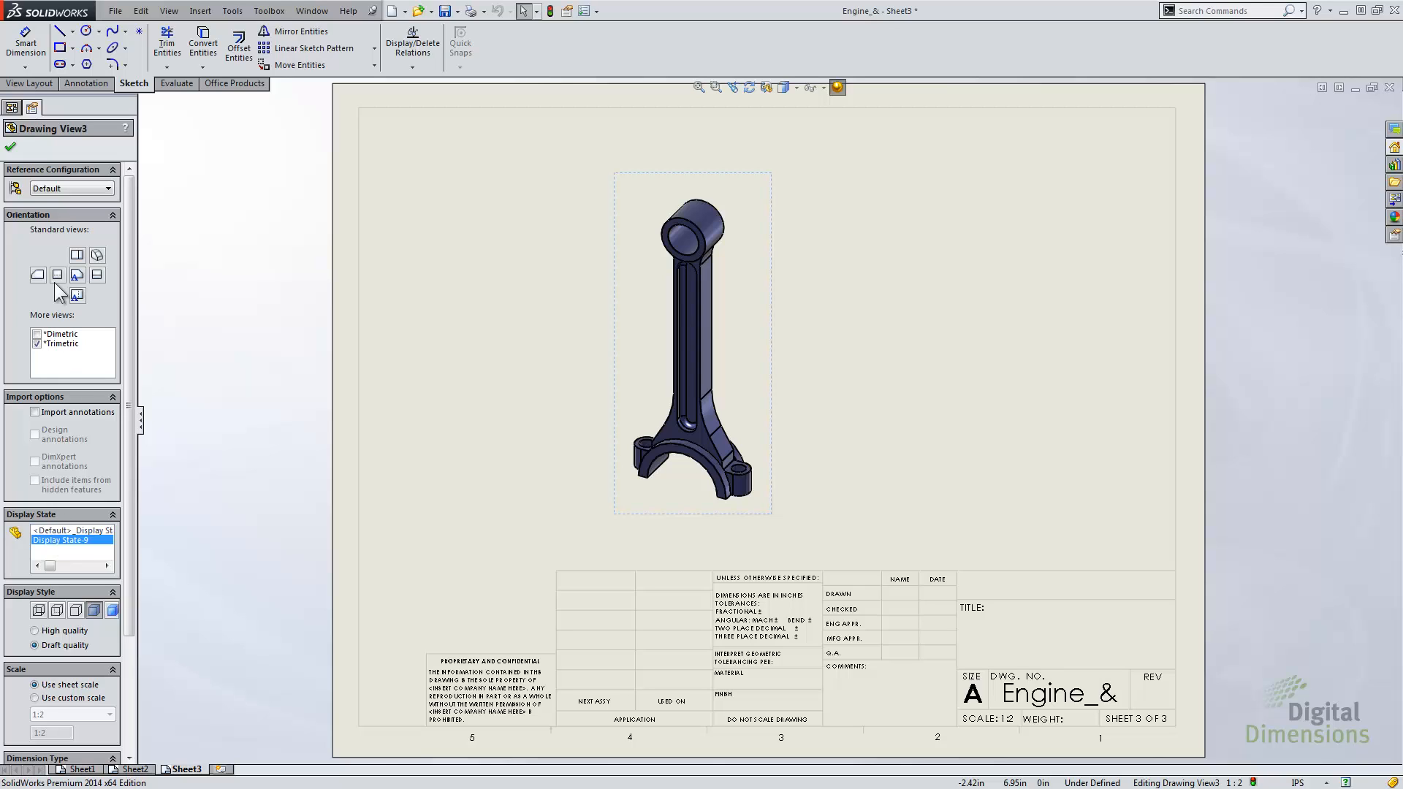
{"action": "left_click", "coordinate": [10, 145]}
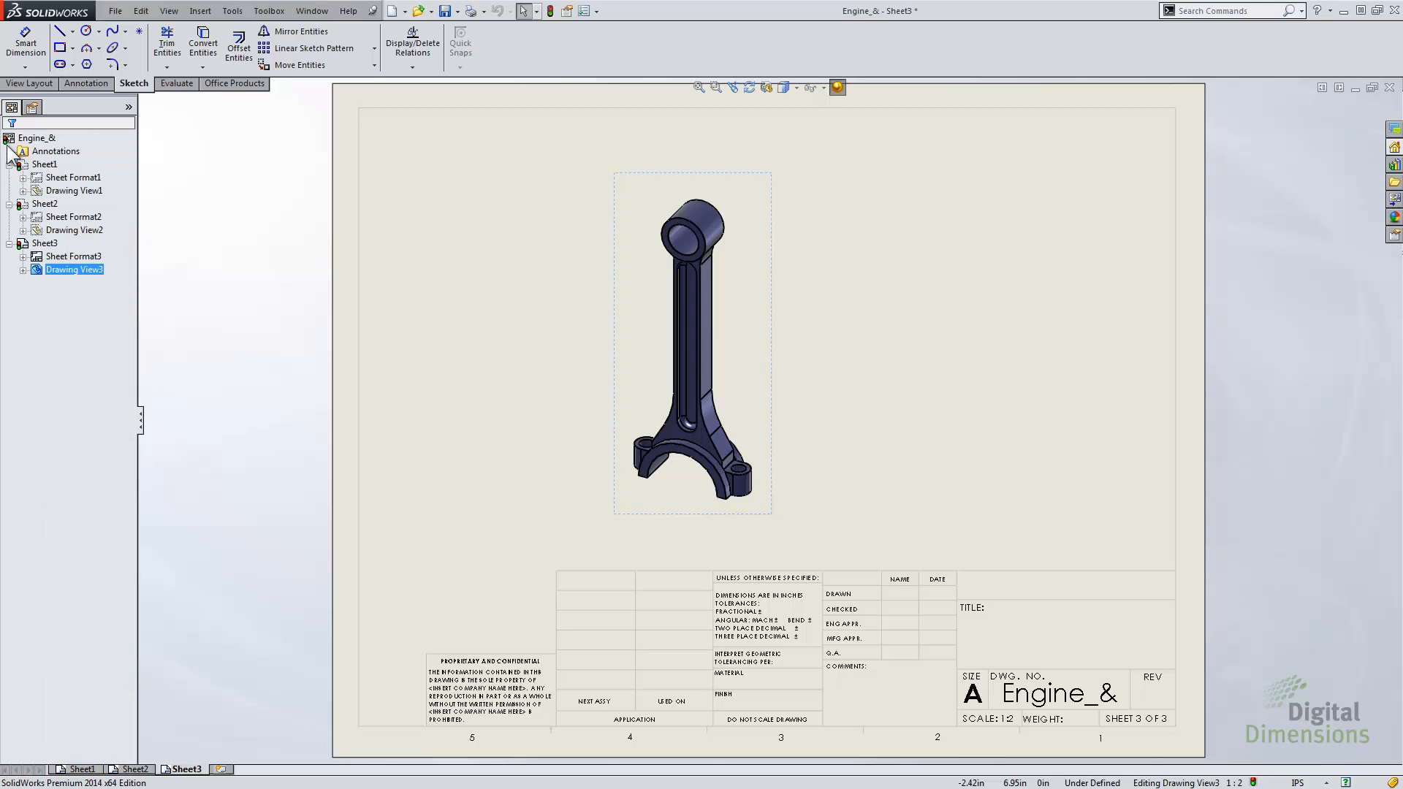
{"action": "left_click", "coordinate": [378, 333]}
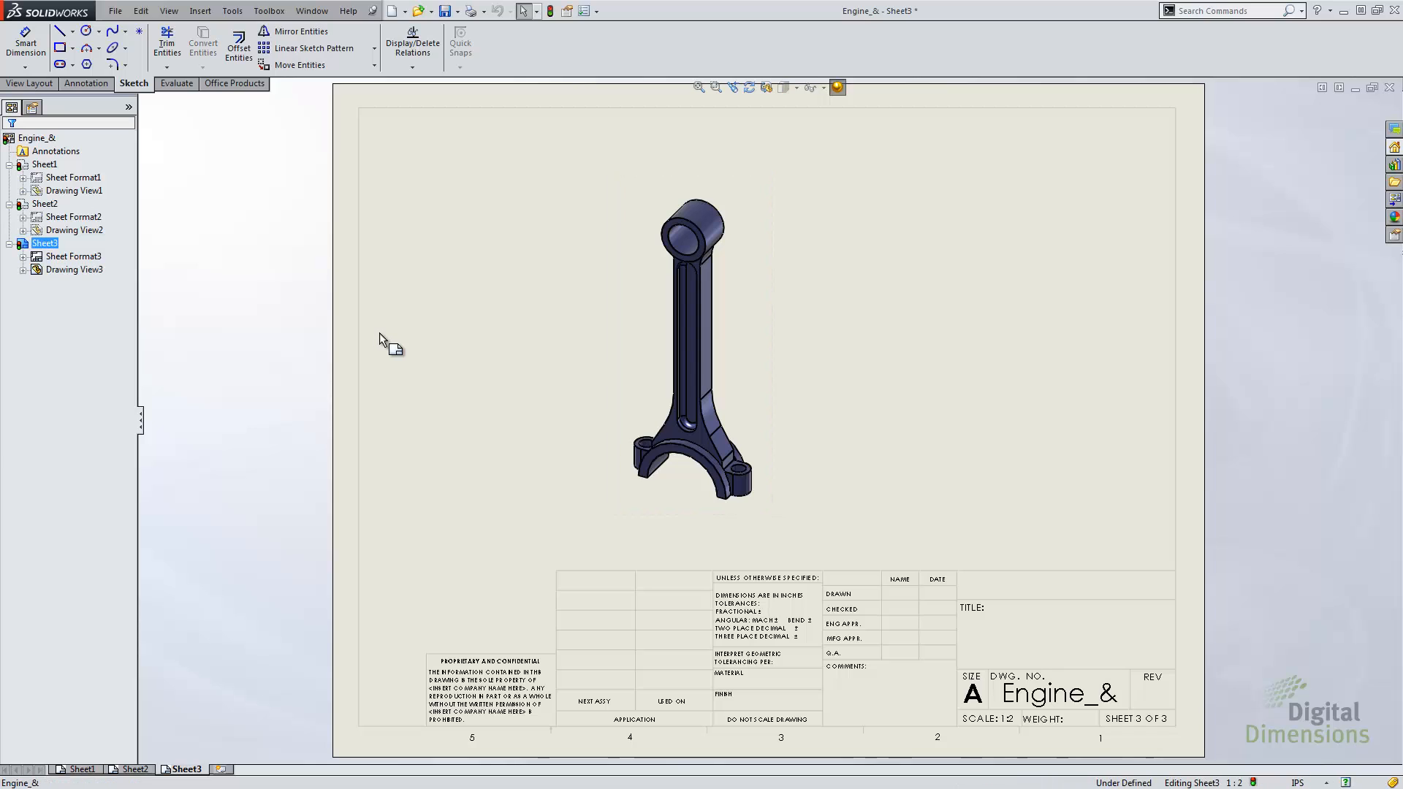